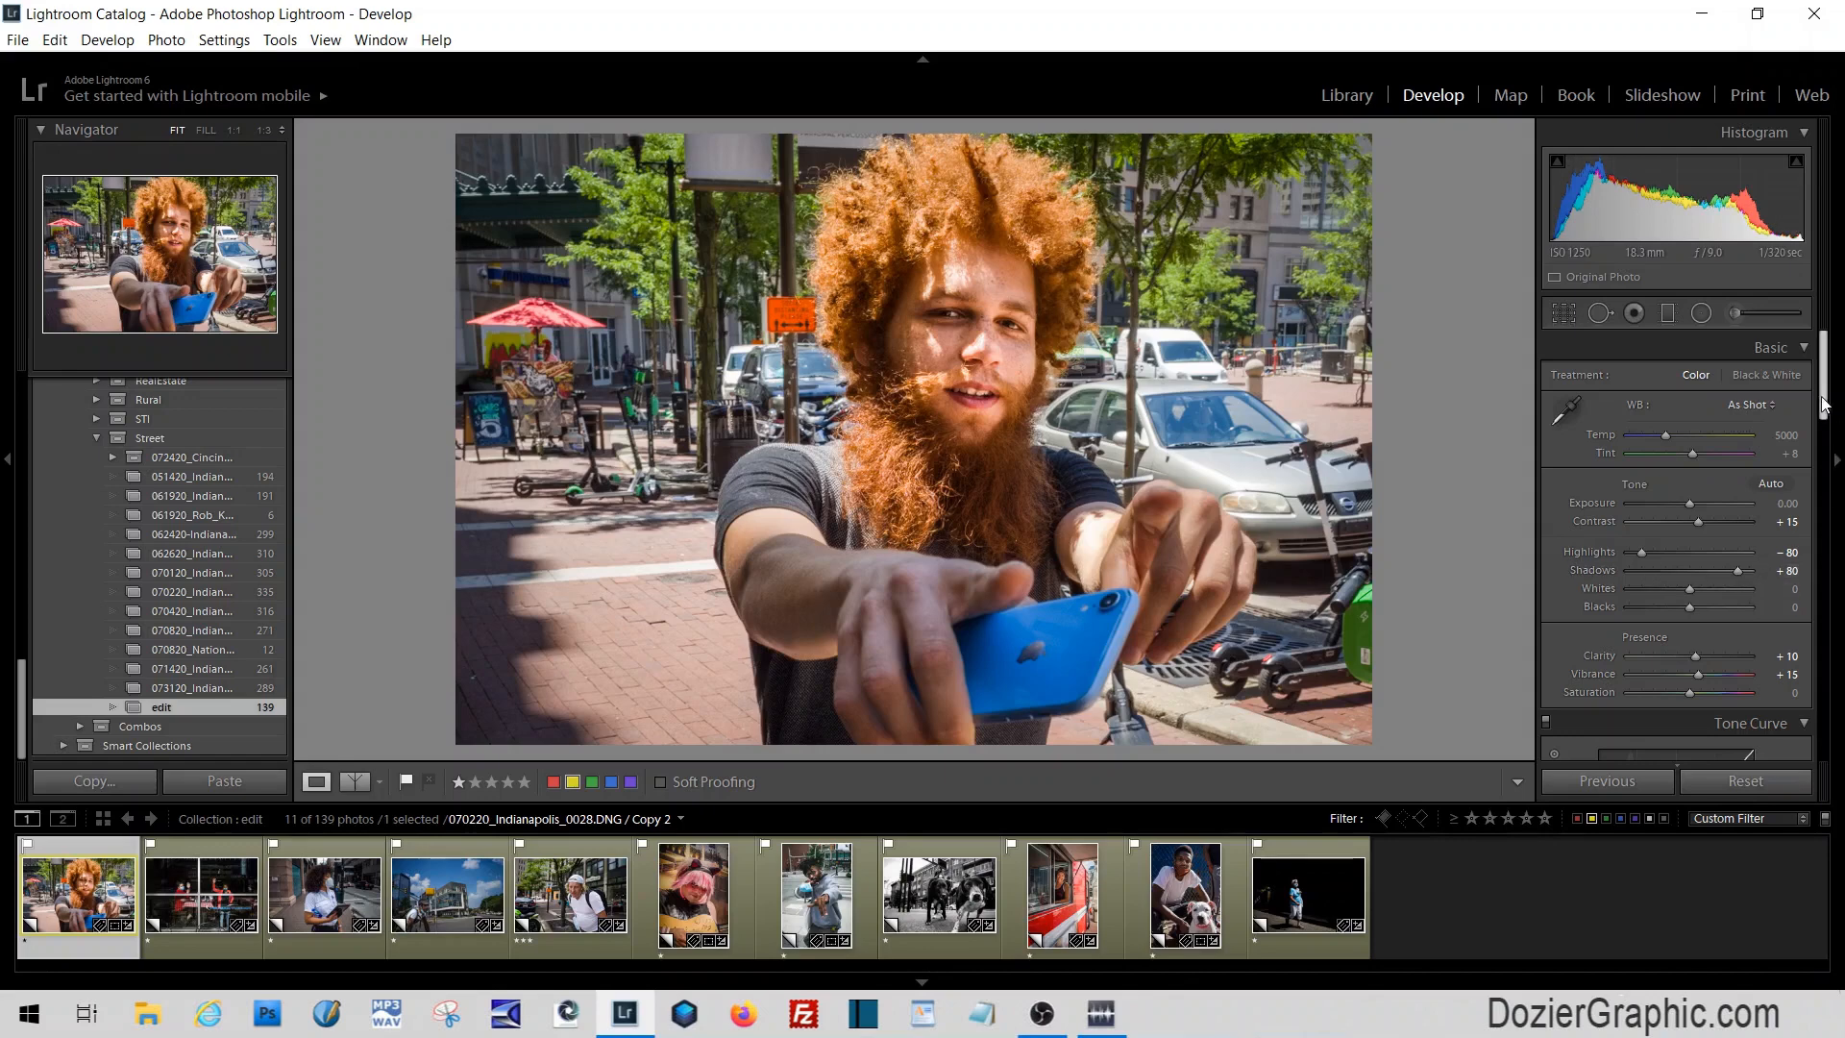
Reset all Develop adjustments and the crop on the photo of the red-haired man
scroll(1830, 423, "down", 2)
scroll(1828, 416, "down", 2)
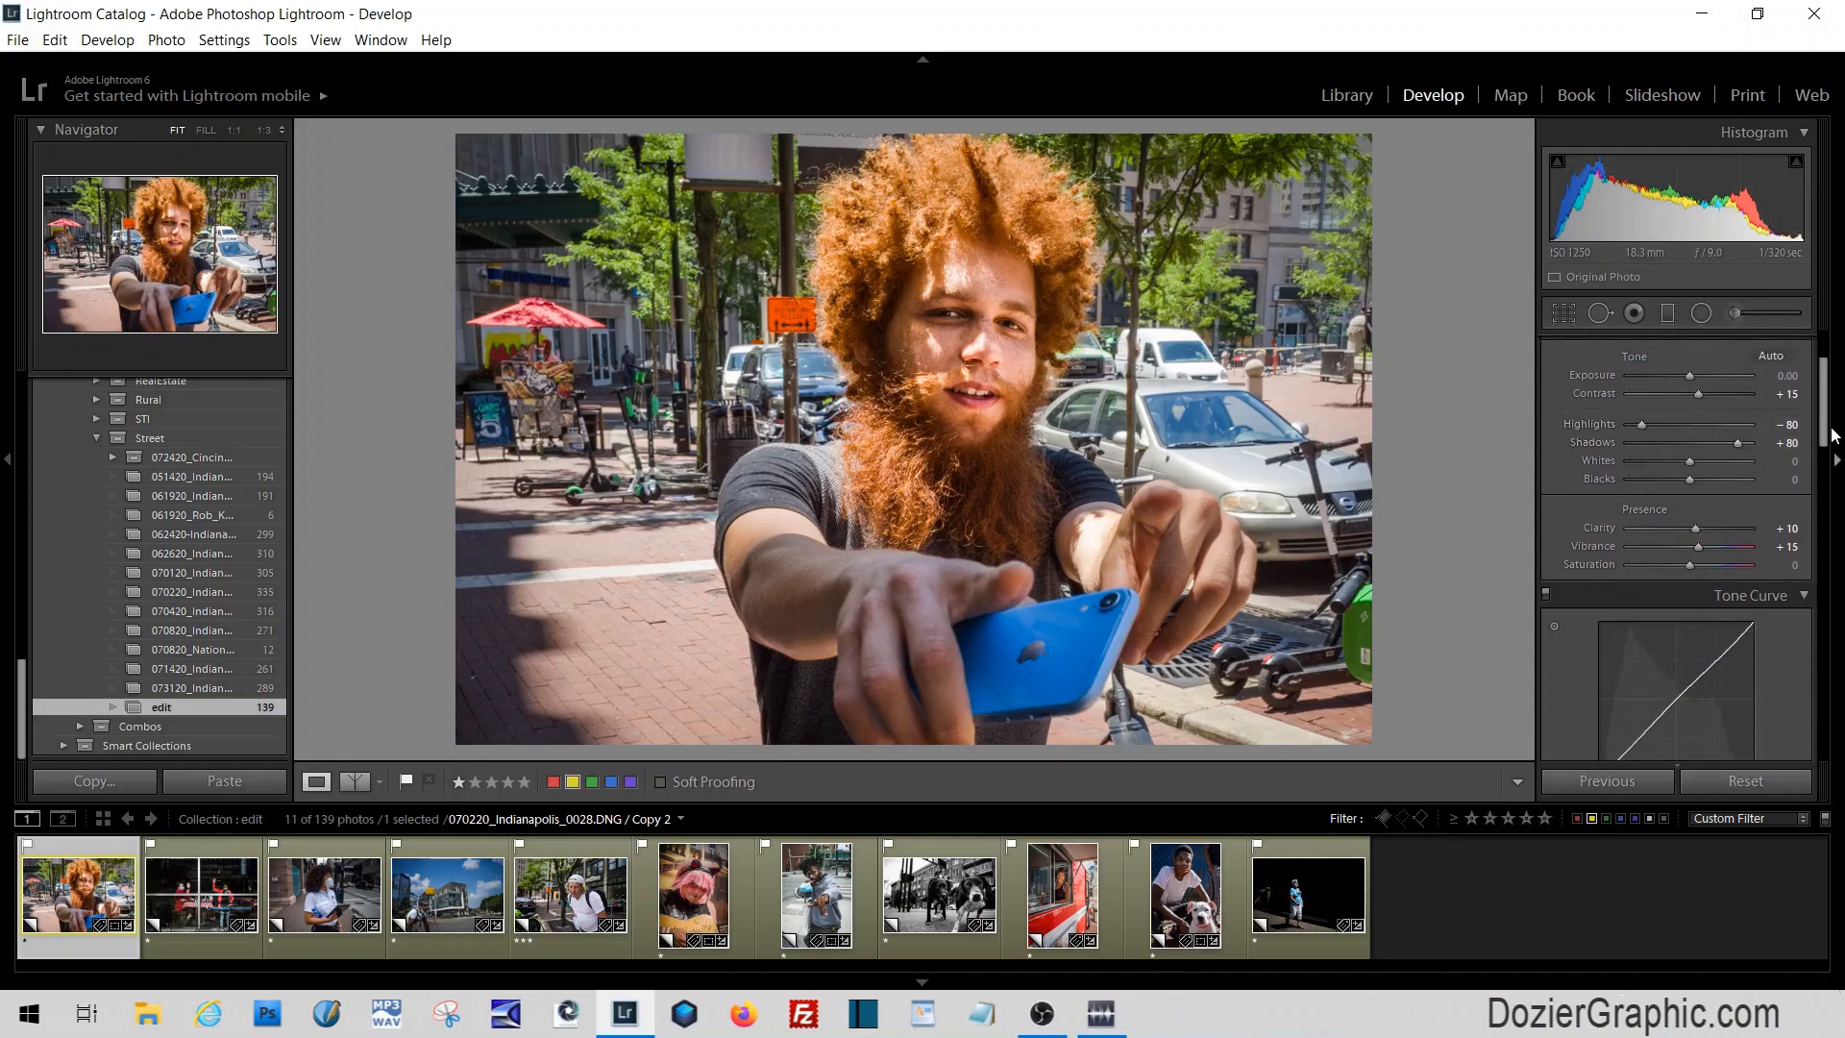
left_click_drag(1830, 437, 1837, 371)
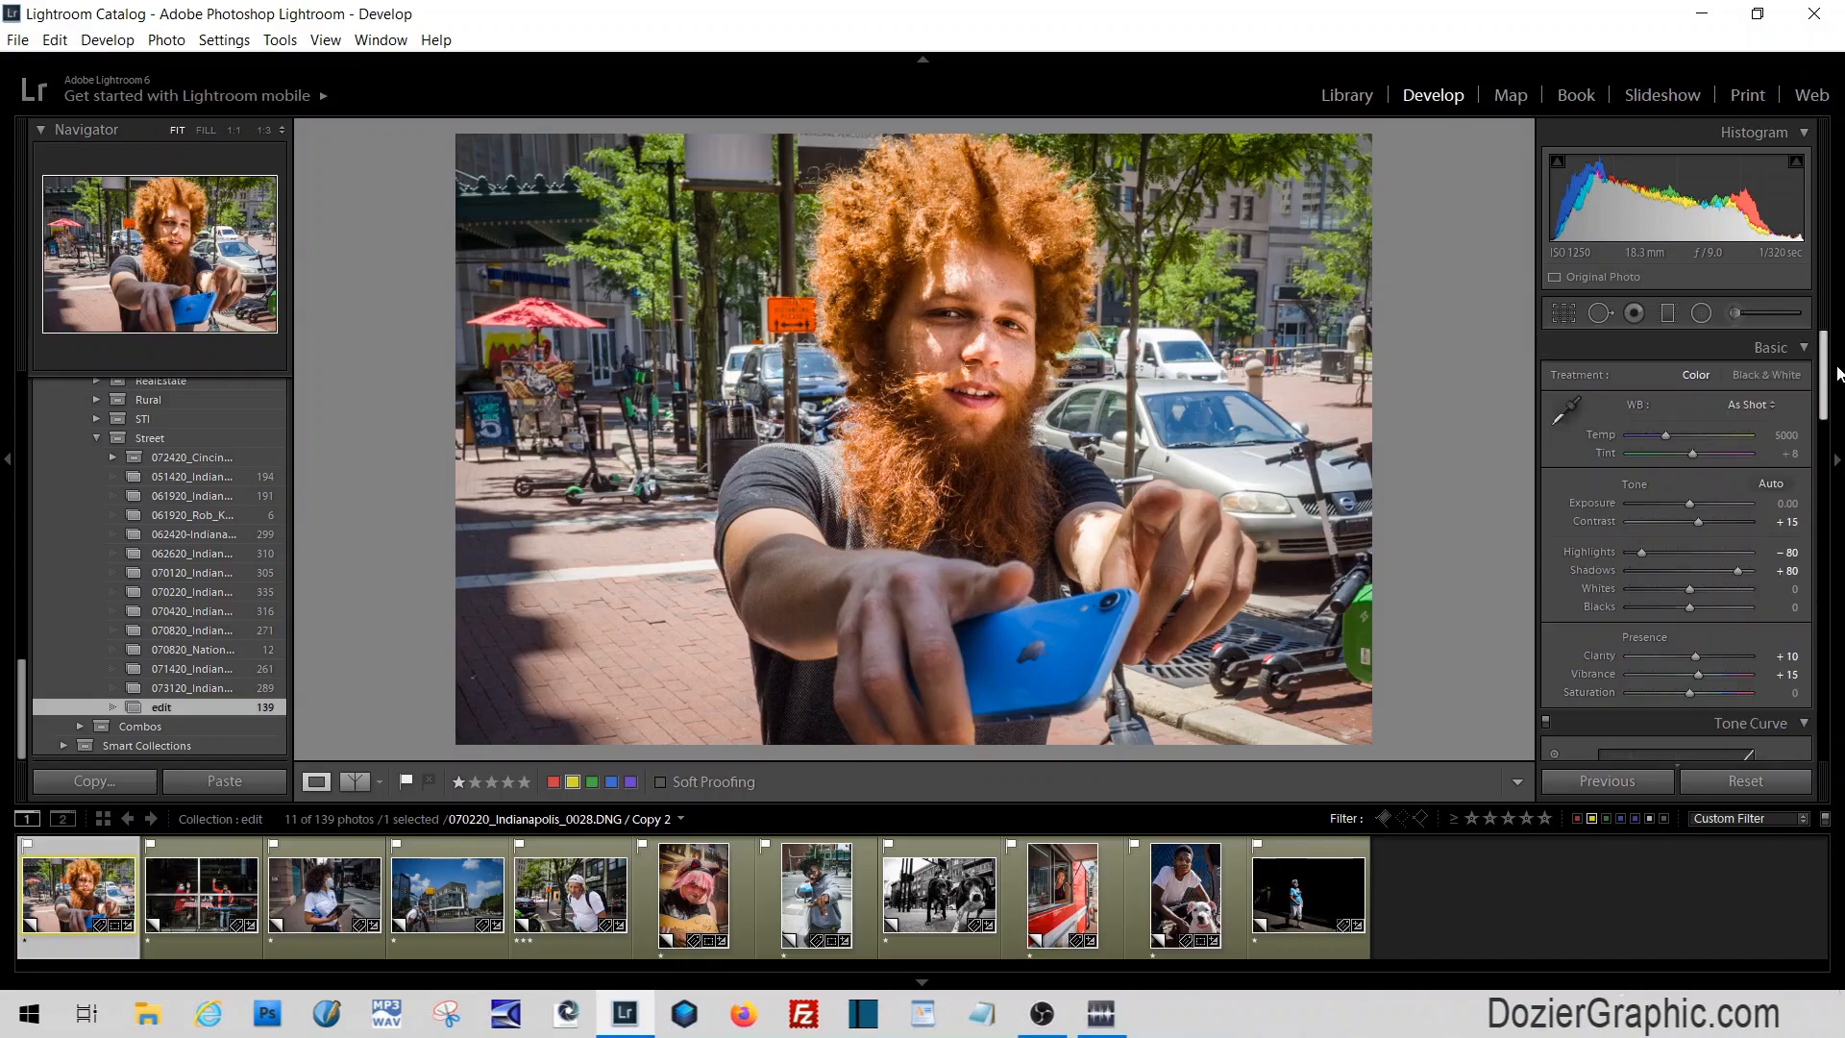
left_click(1753, 779)
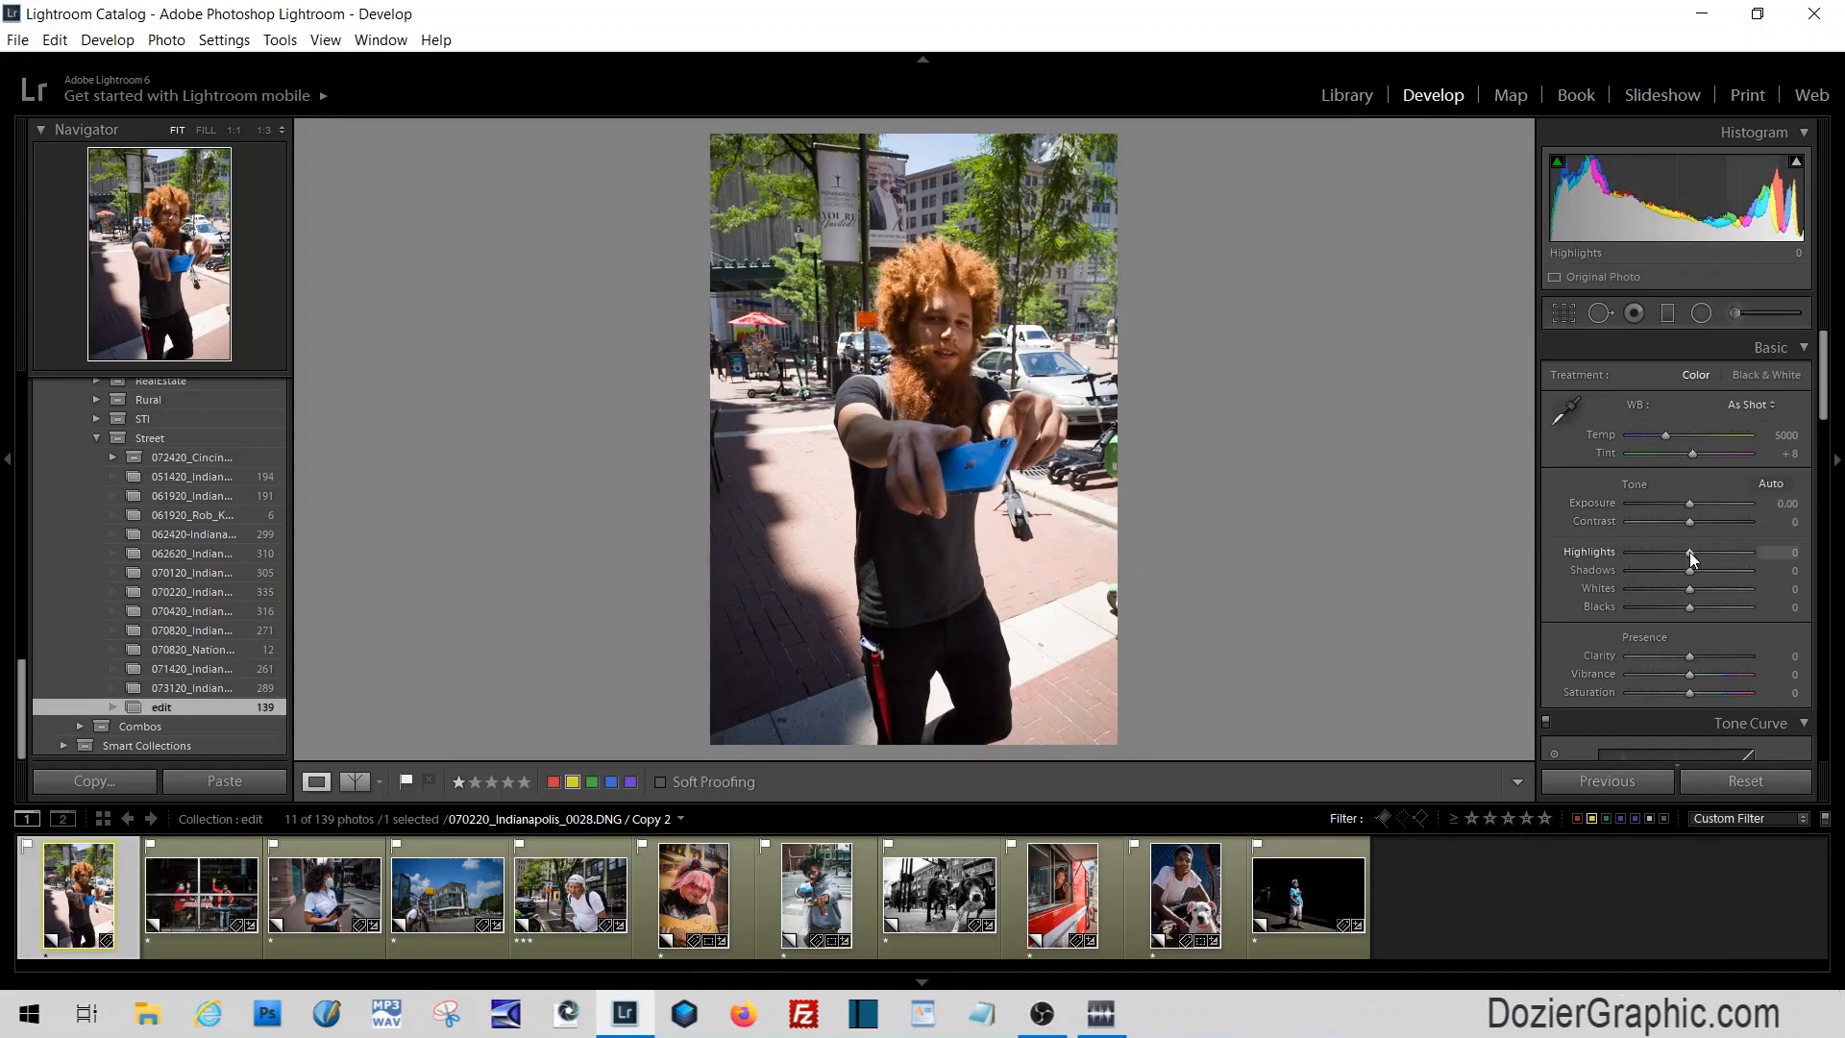
Apply the Basic Start preset to the photo and set Clarity to +14
scroll(140, 539, "up", 10)
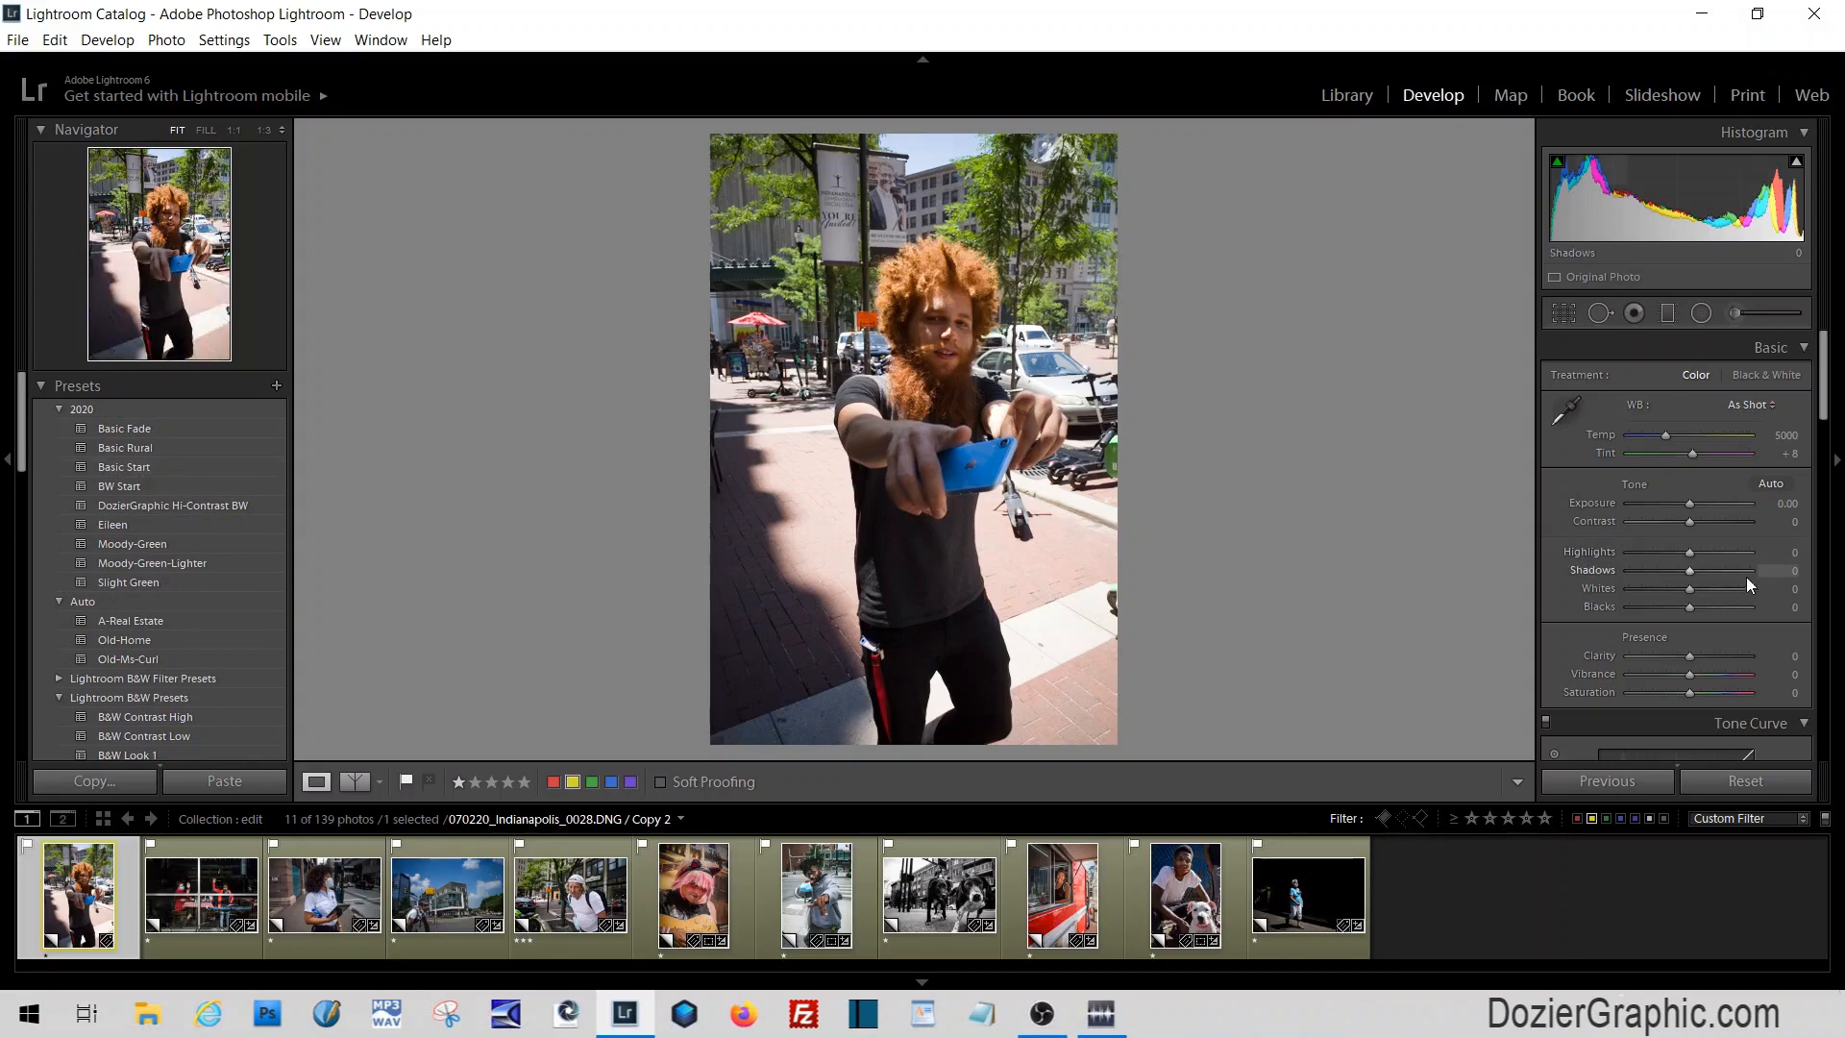
left_click(123, 468)
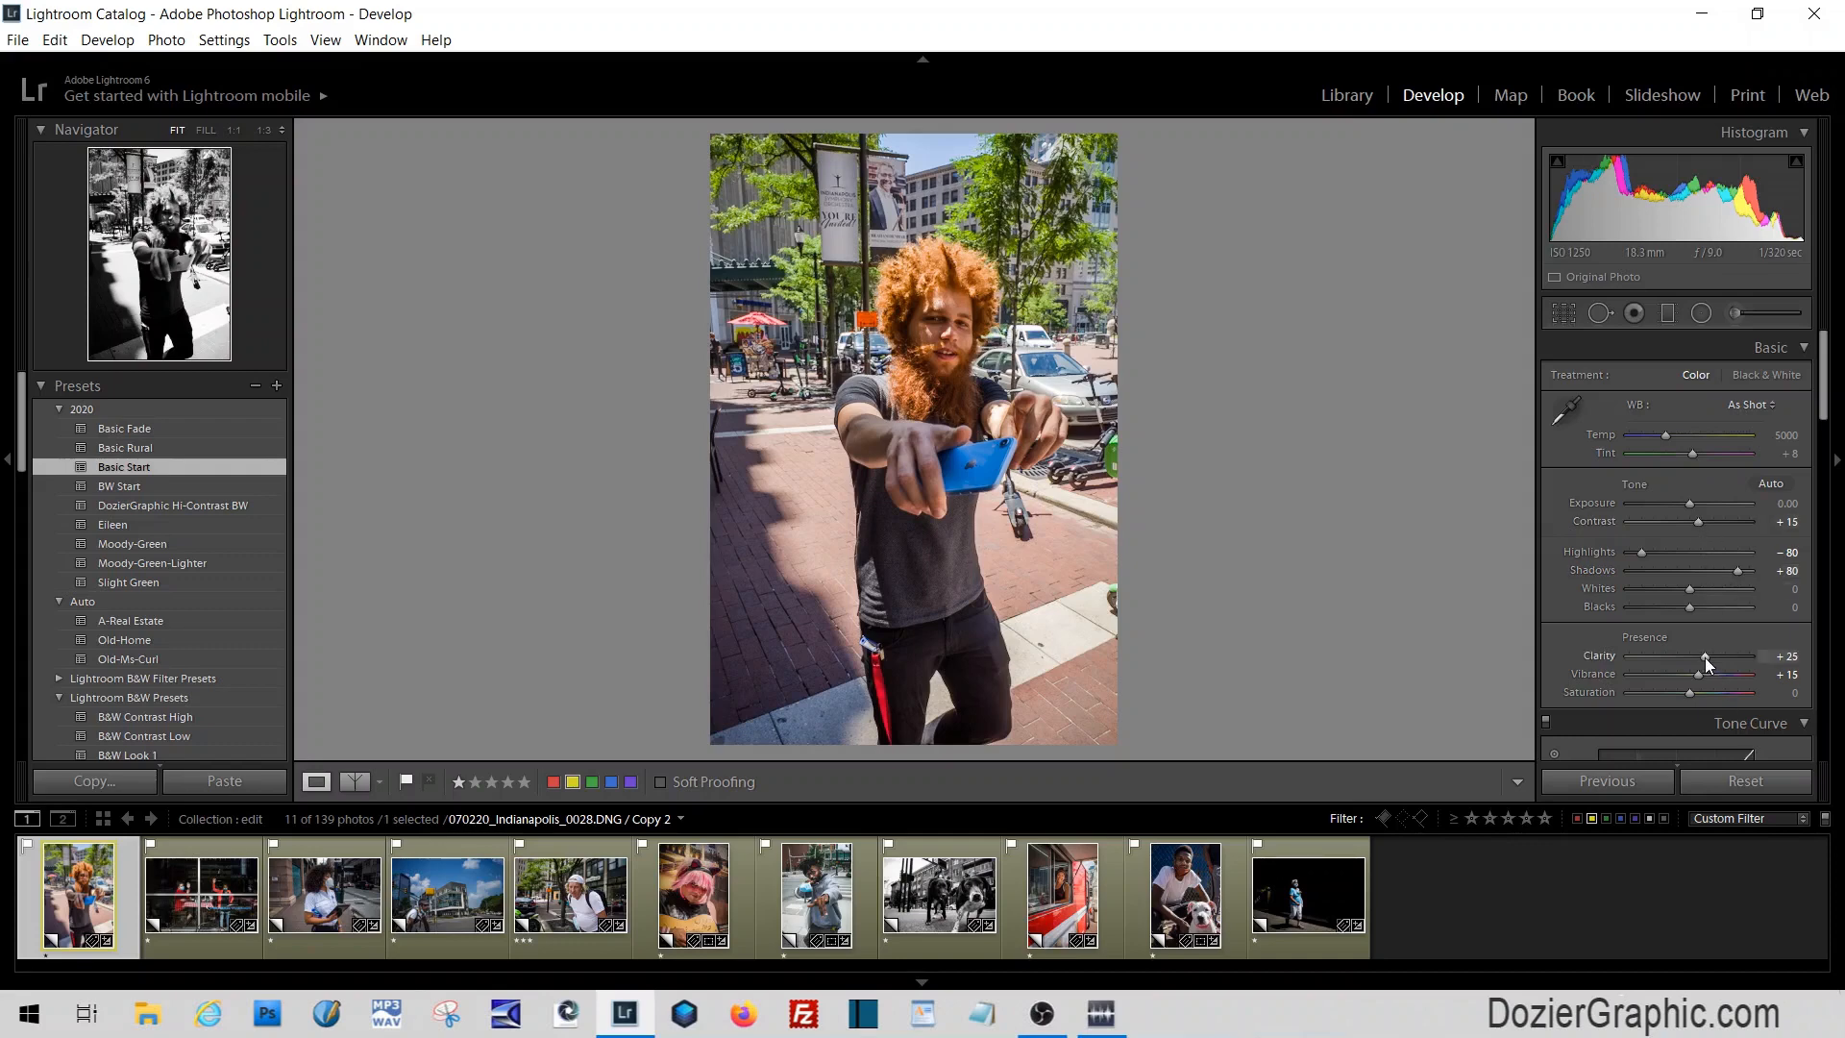
left_click_drag(1705, 657, 1699, 657)
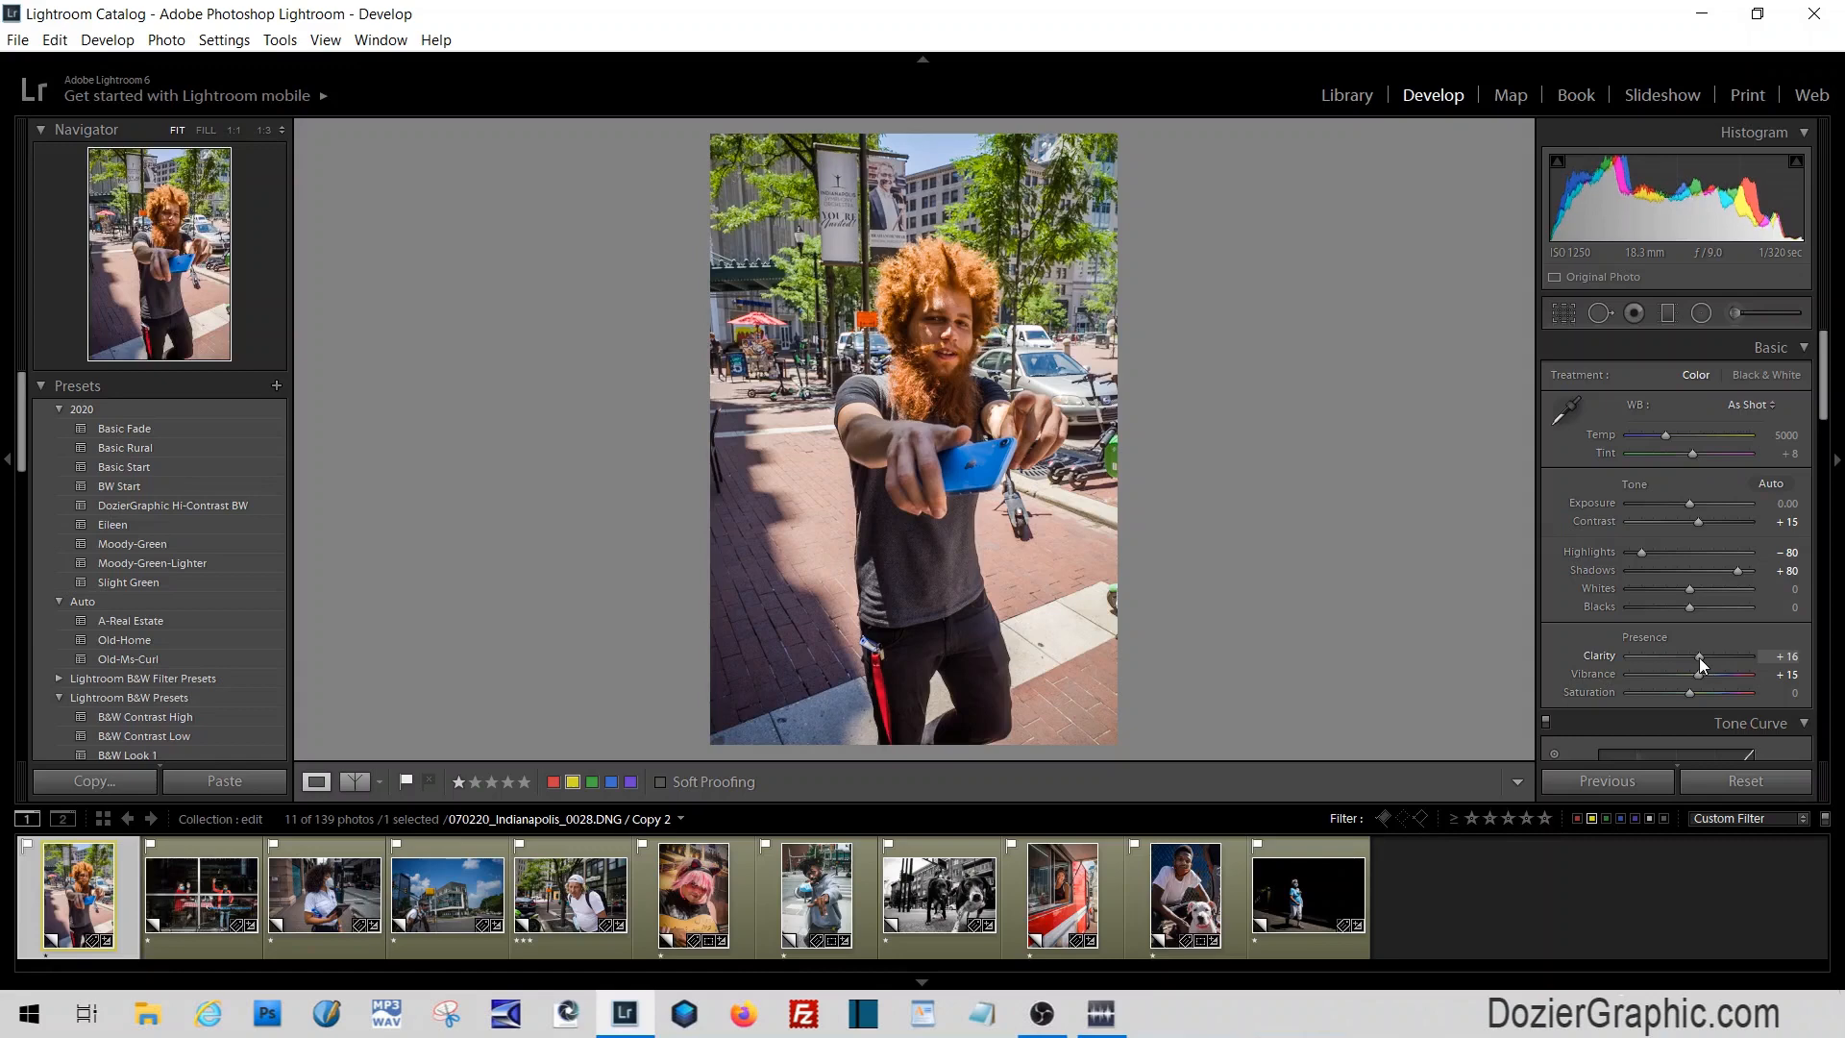
left_click_drag(1699, 657, 1698, 657)
Set the sharpening Amount to 50 in the photo's detail adjustments
left_click_drag(1829, 411, 1838, 522)
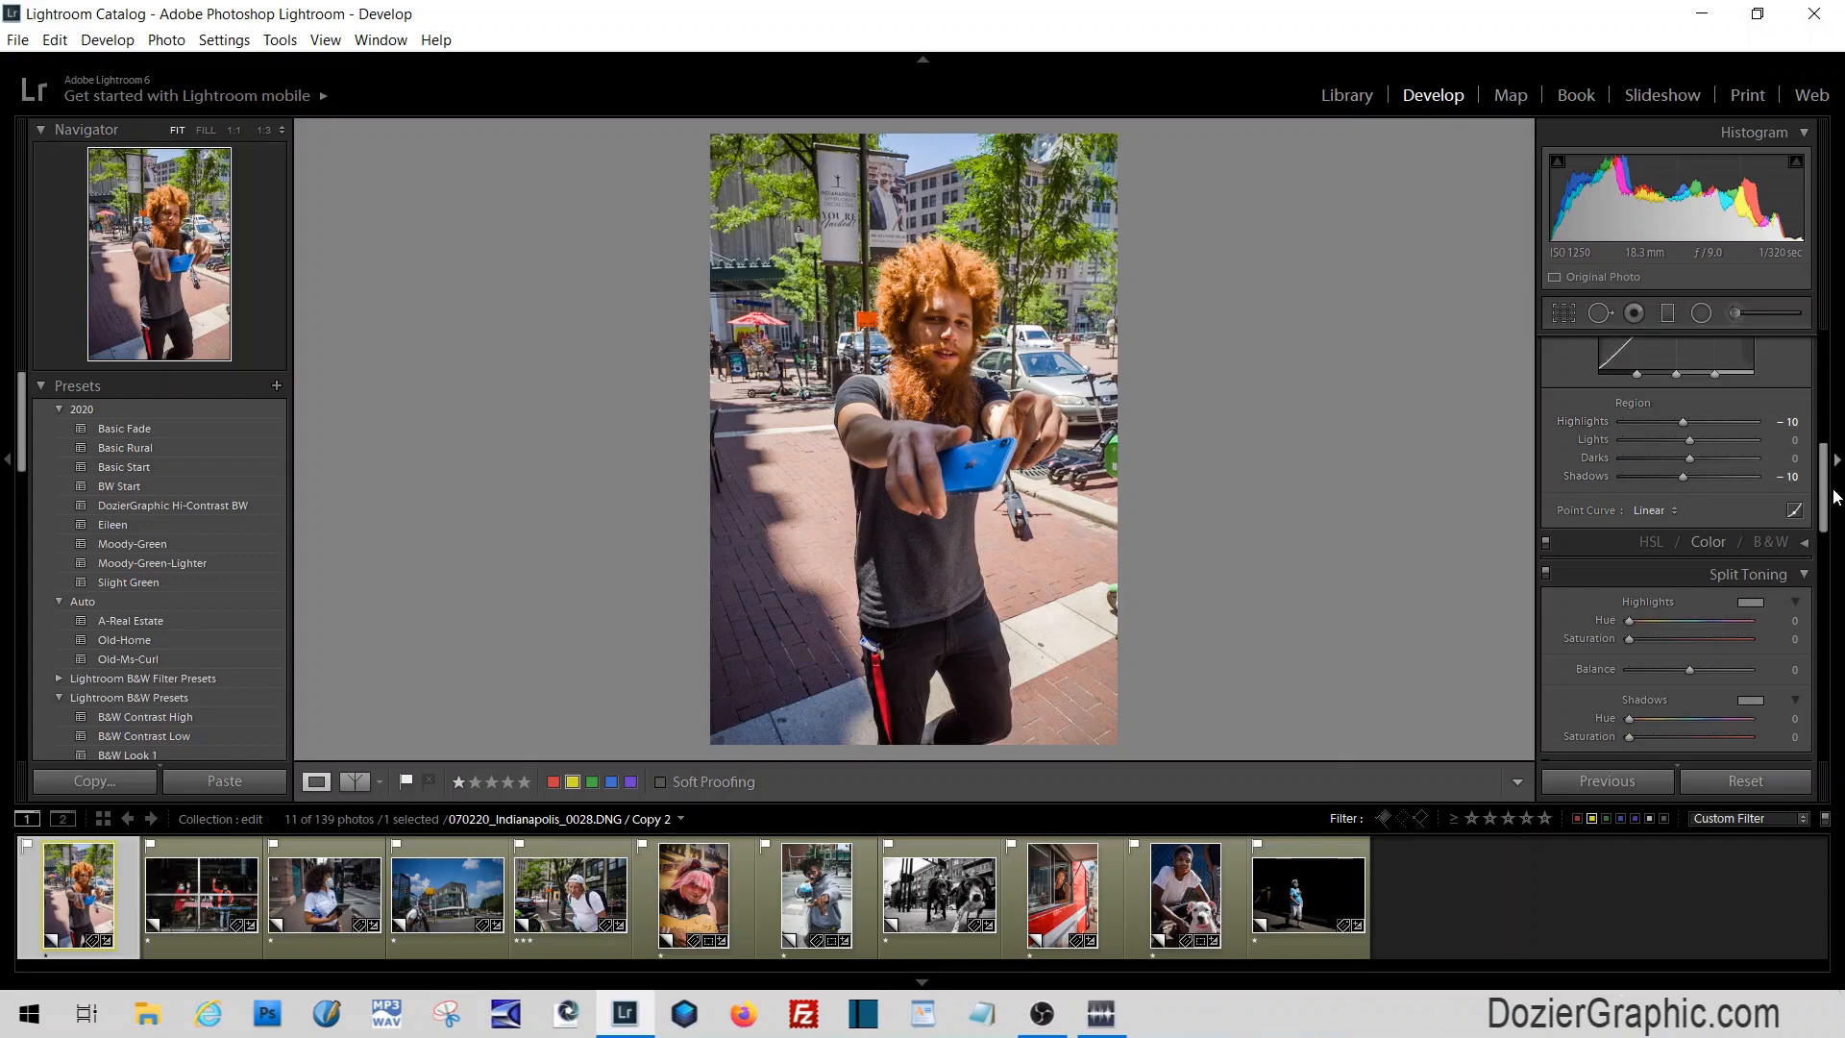
scroll(1831, 490, "up", 3)
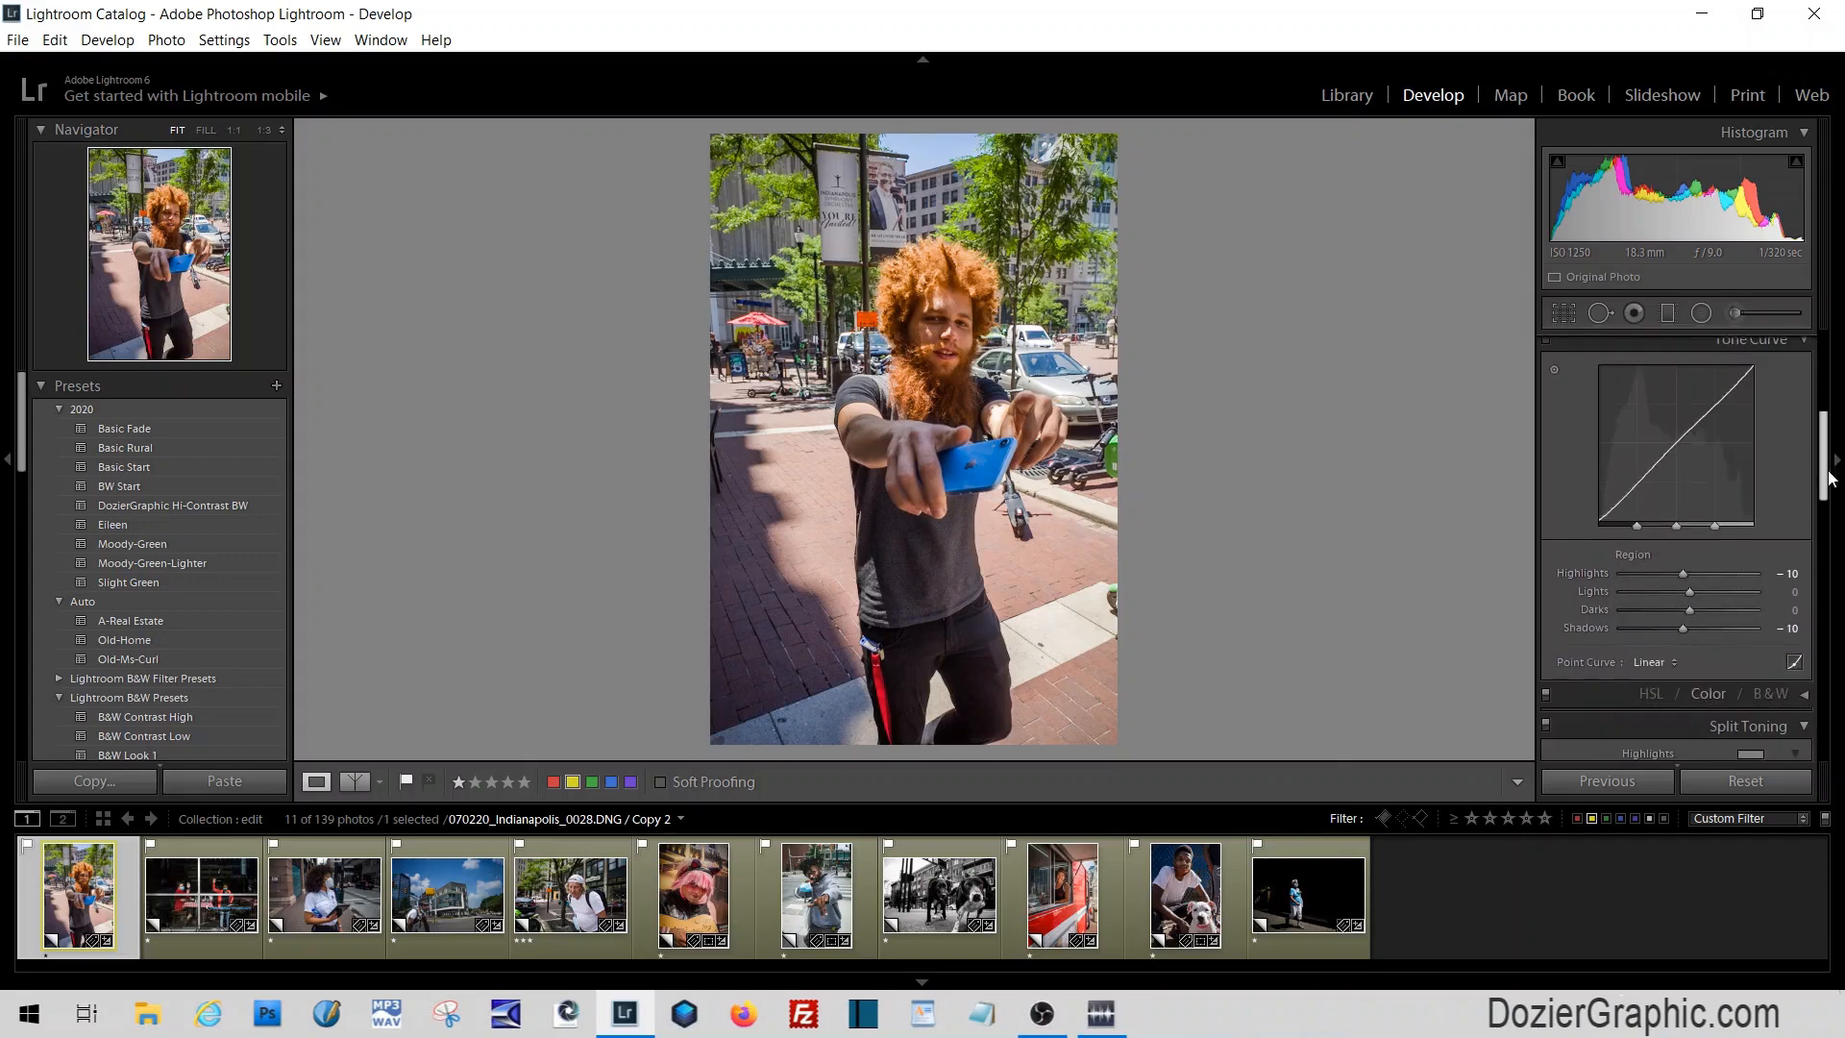
scroll(1832, 477, "down", 1)
scroll(1828, 480, "down", 1)
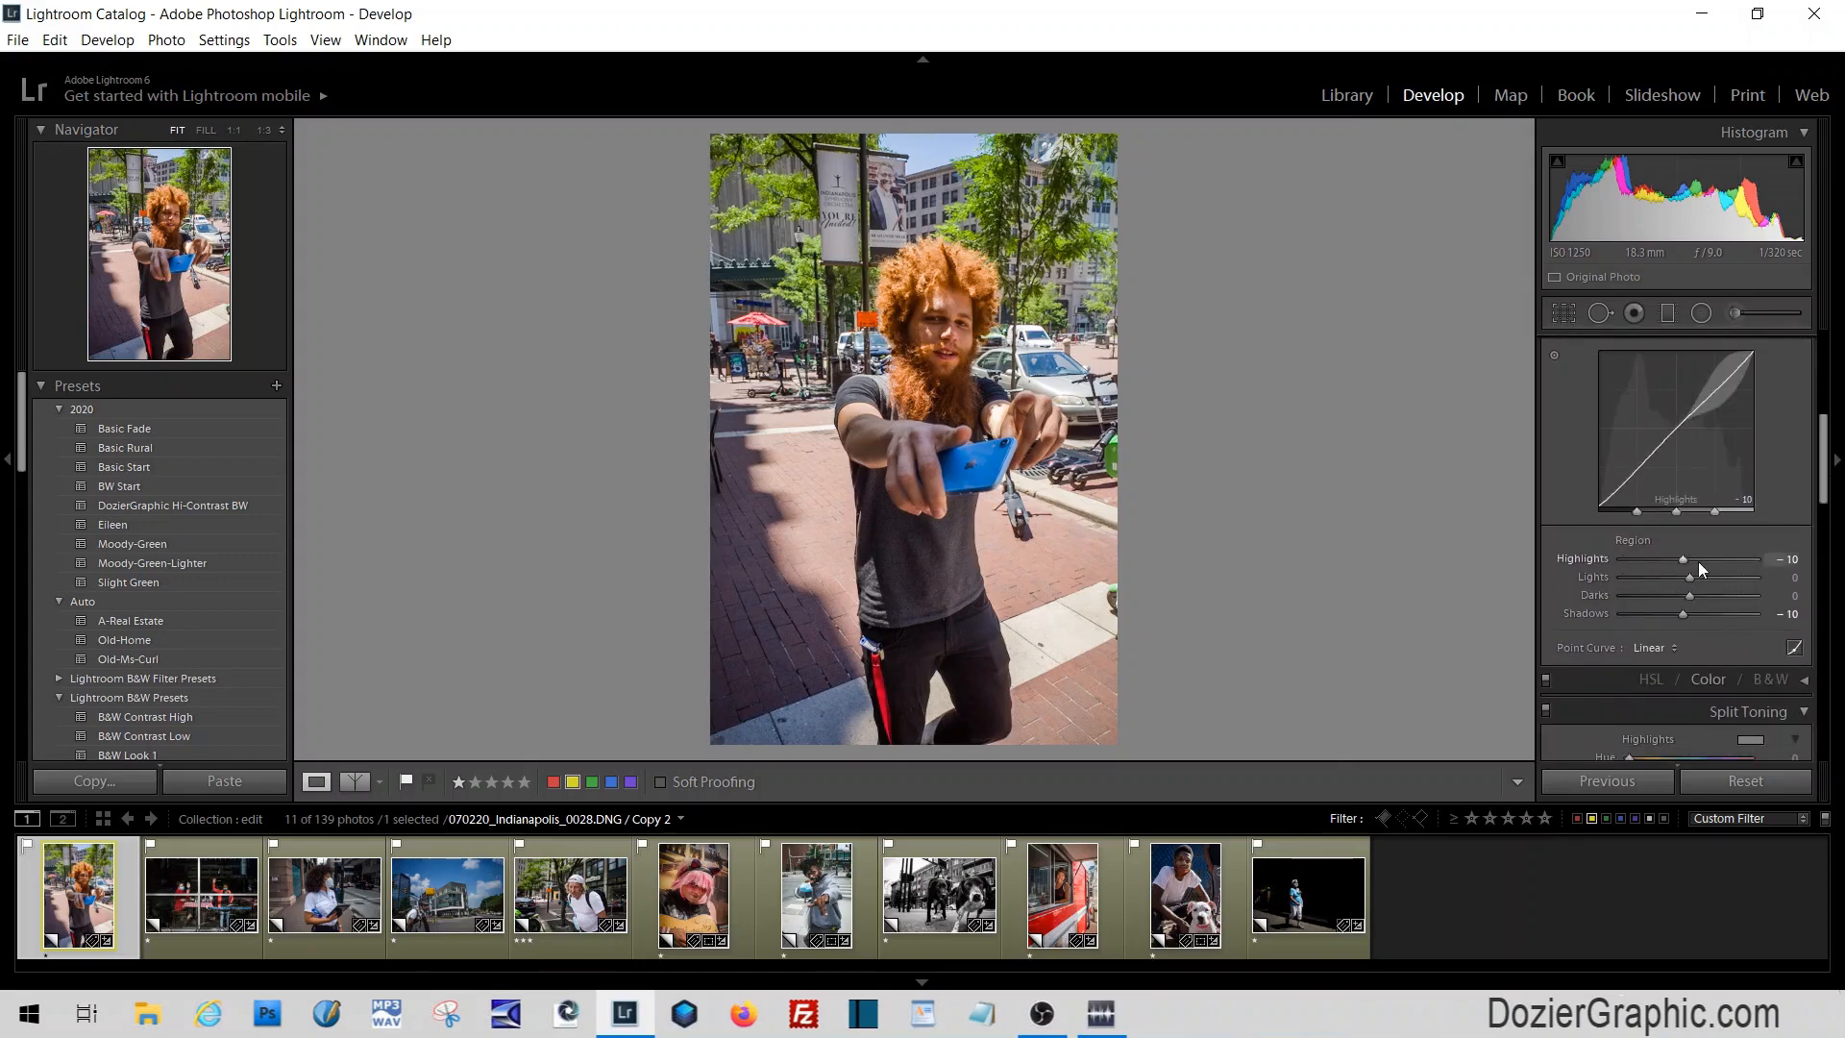
scroll(1835, 524, "down", 5)
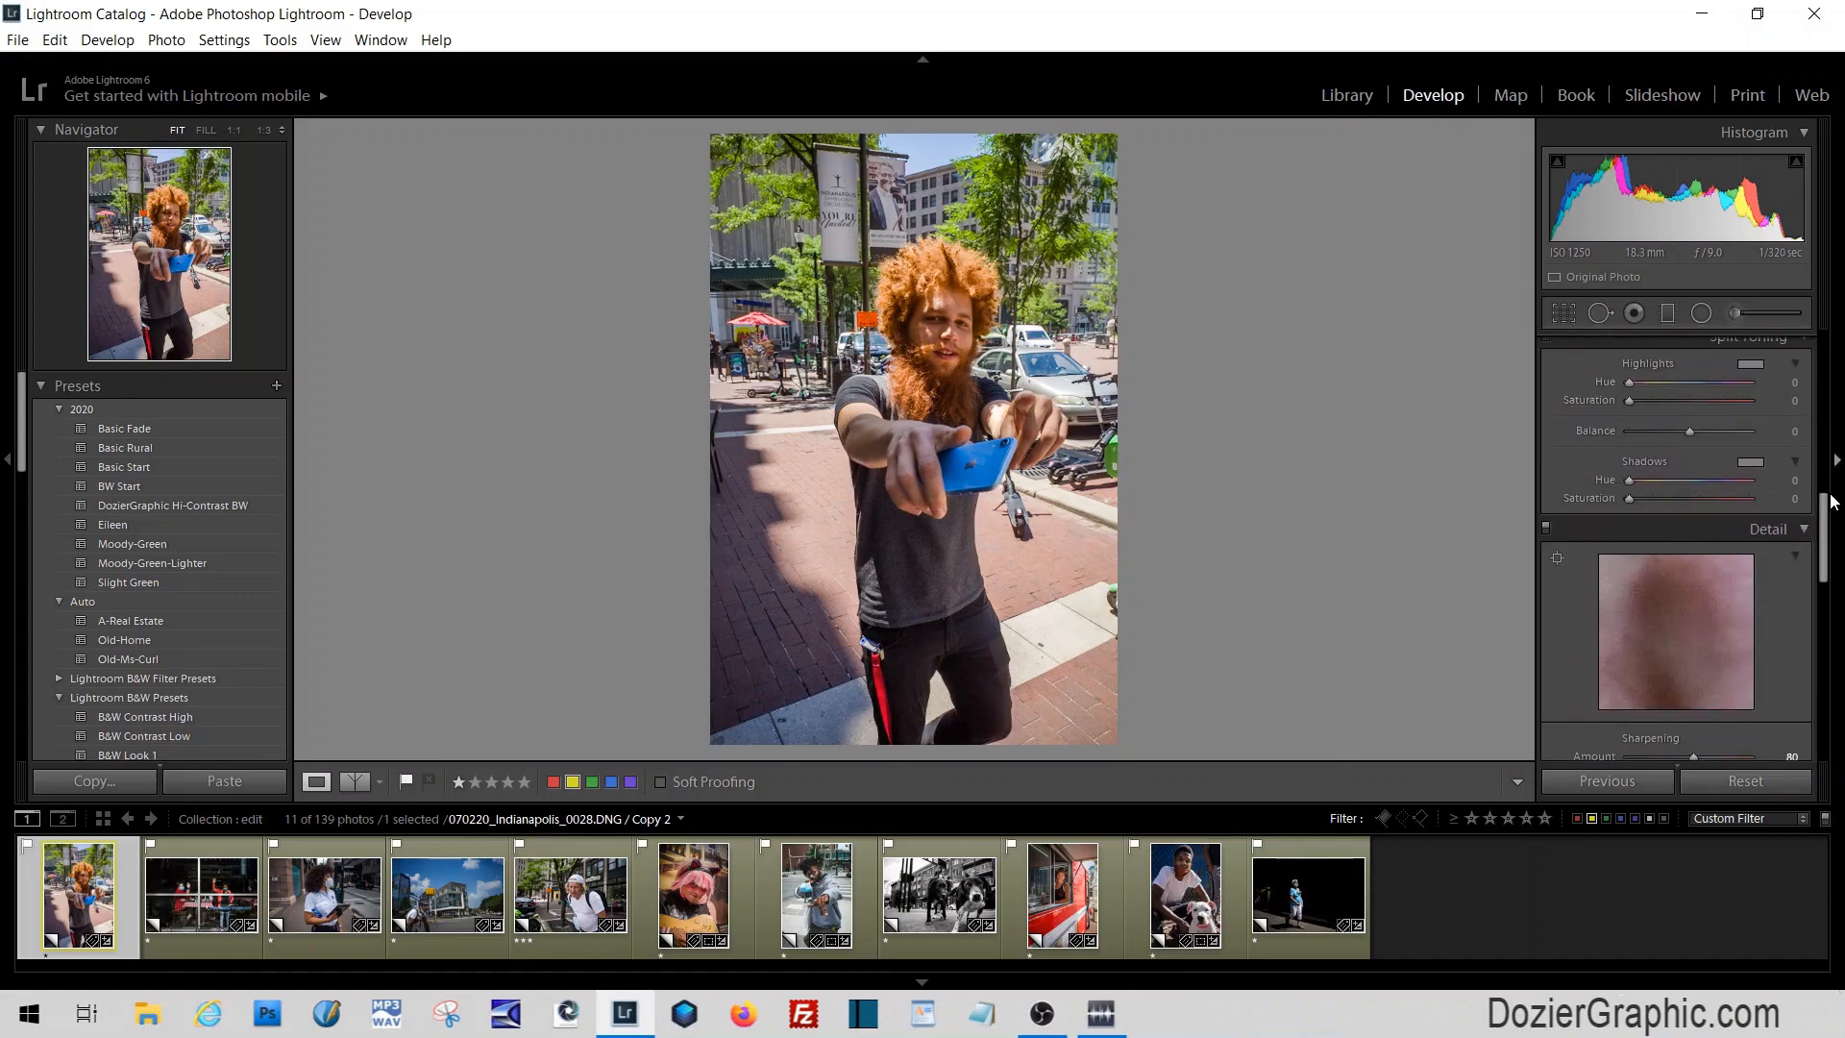
scroll(1823, 549, "down", 3)
scroll(1823, 549, "down", 2)
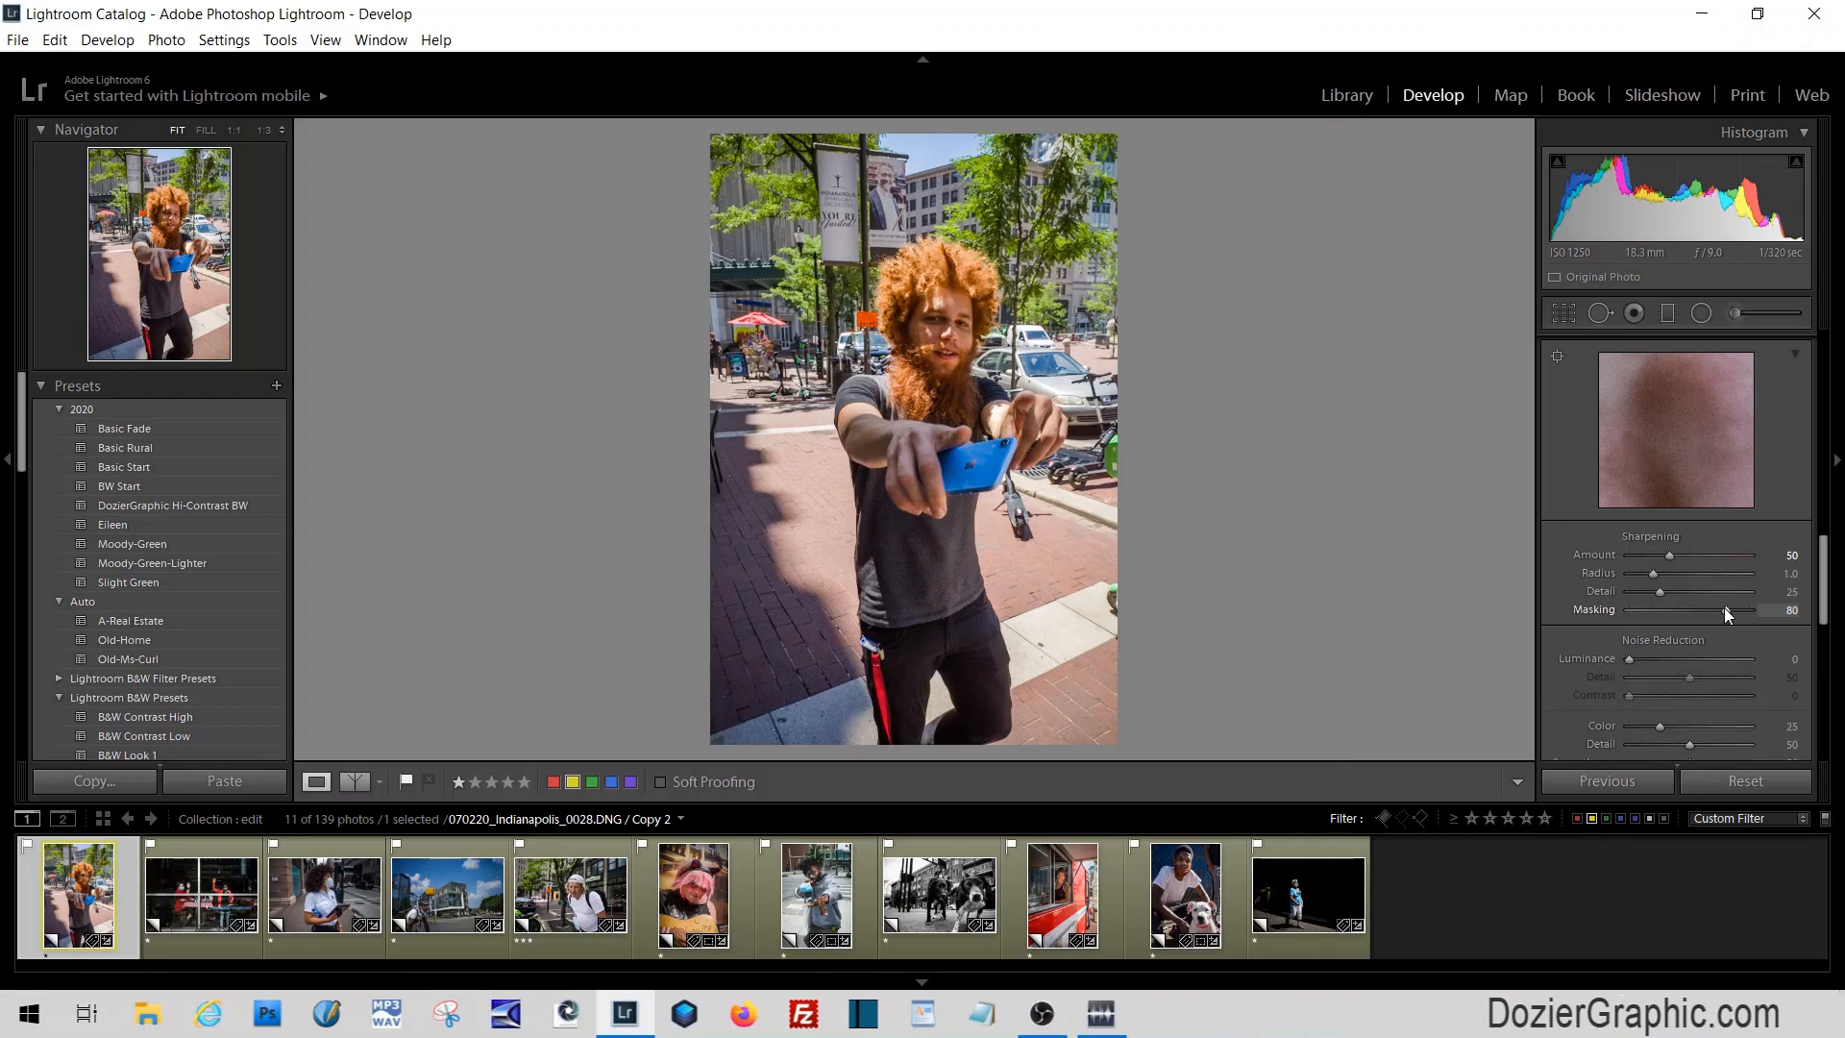
Preview the sharpening mask on the photo from 0 upward and set Masking to 80
key("alt")
left_click_drag(1725, 611, 1620, 613)
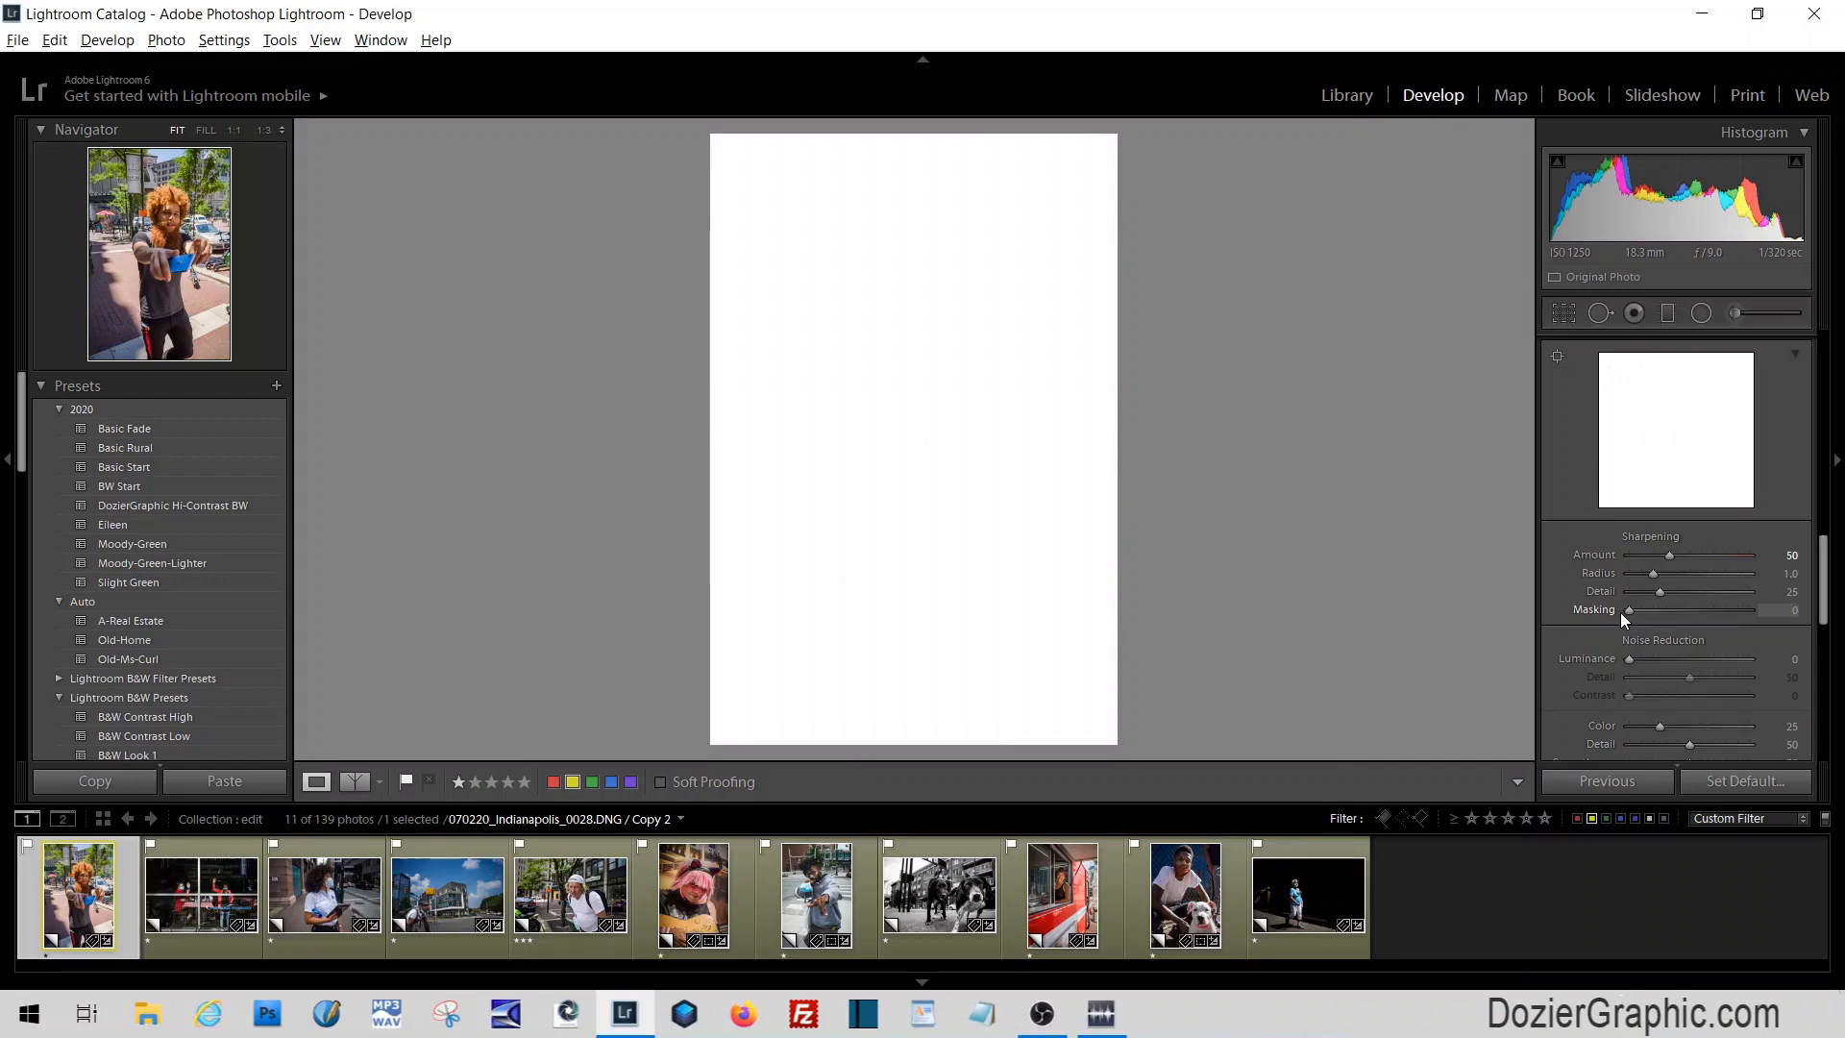
left_click_drag(1623, 613, 1729, 609)
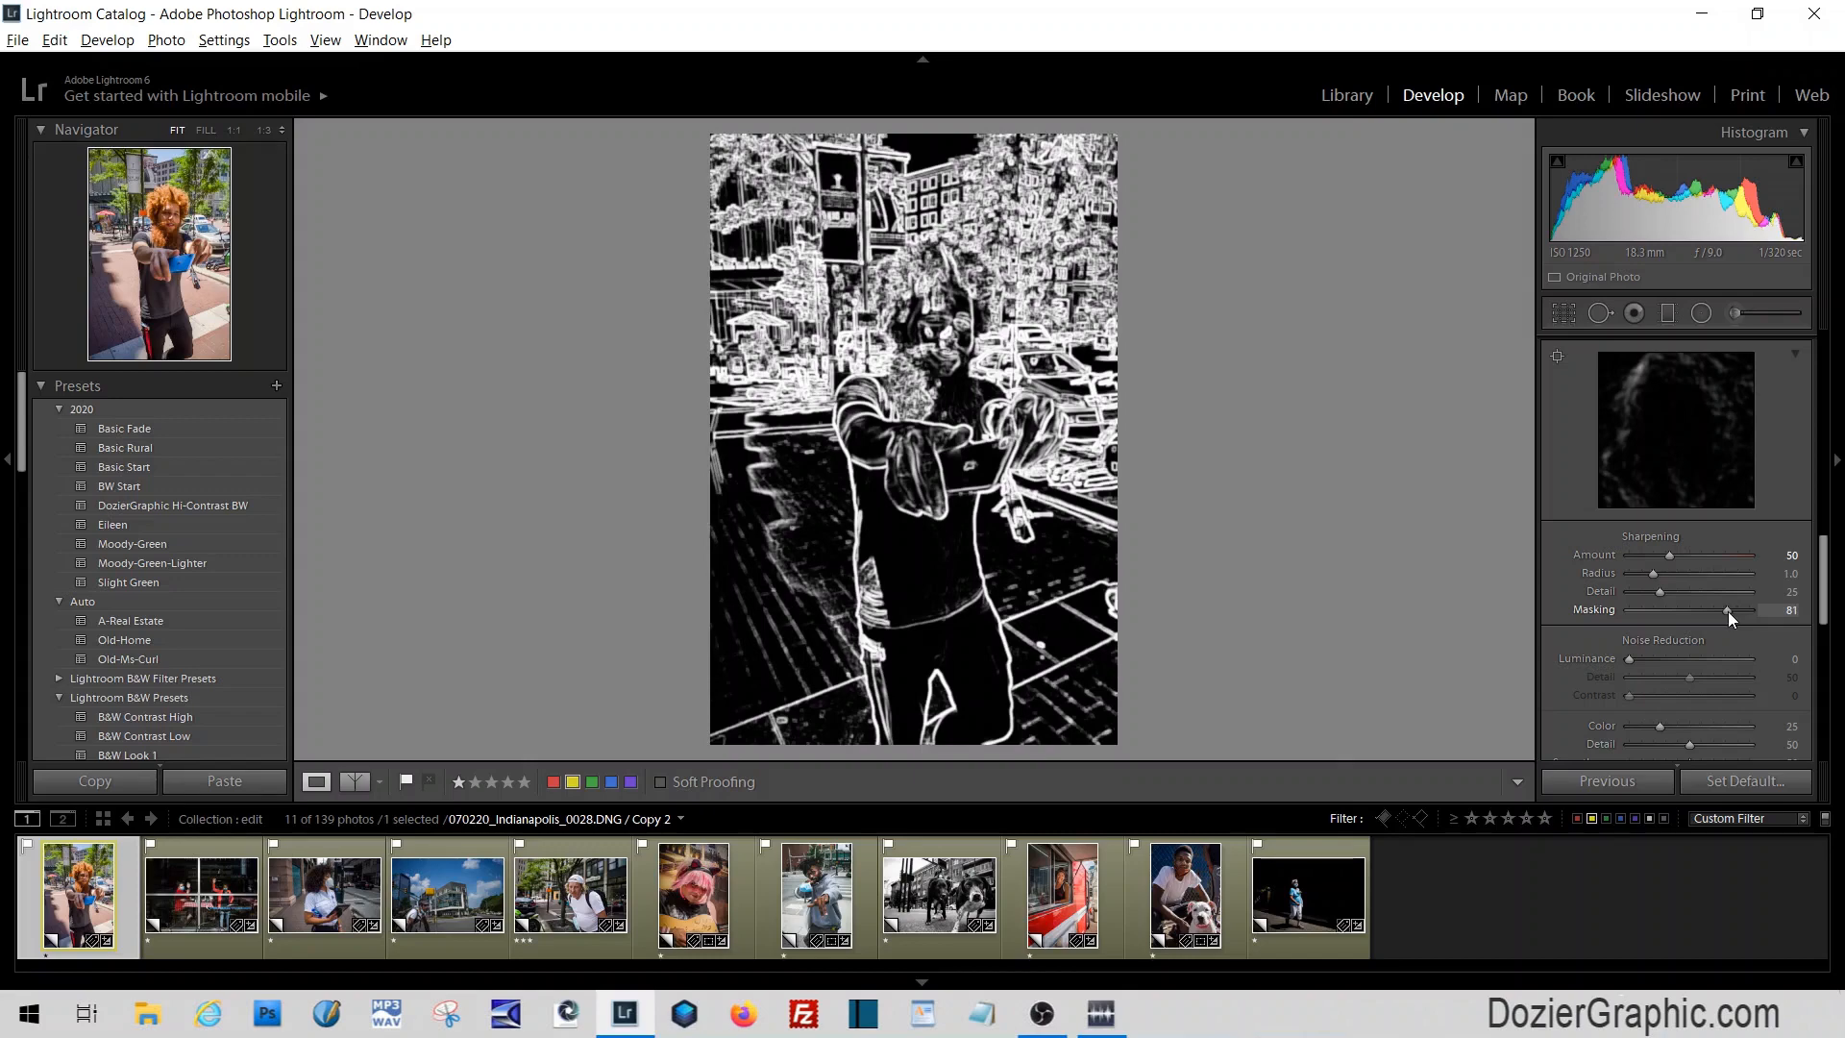
left_click_drag(1728, 611, 1727, 611)
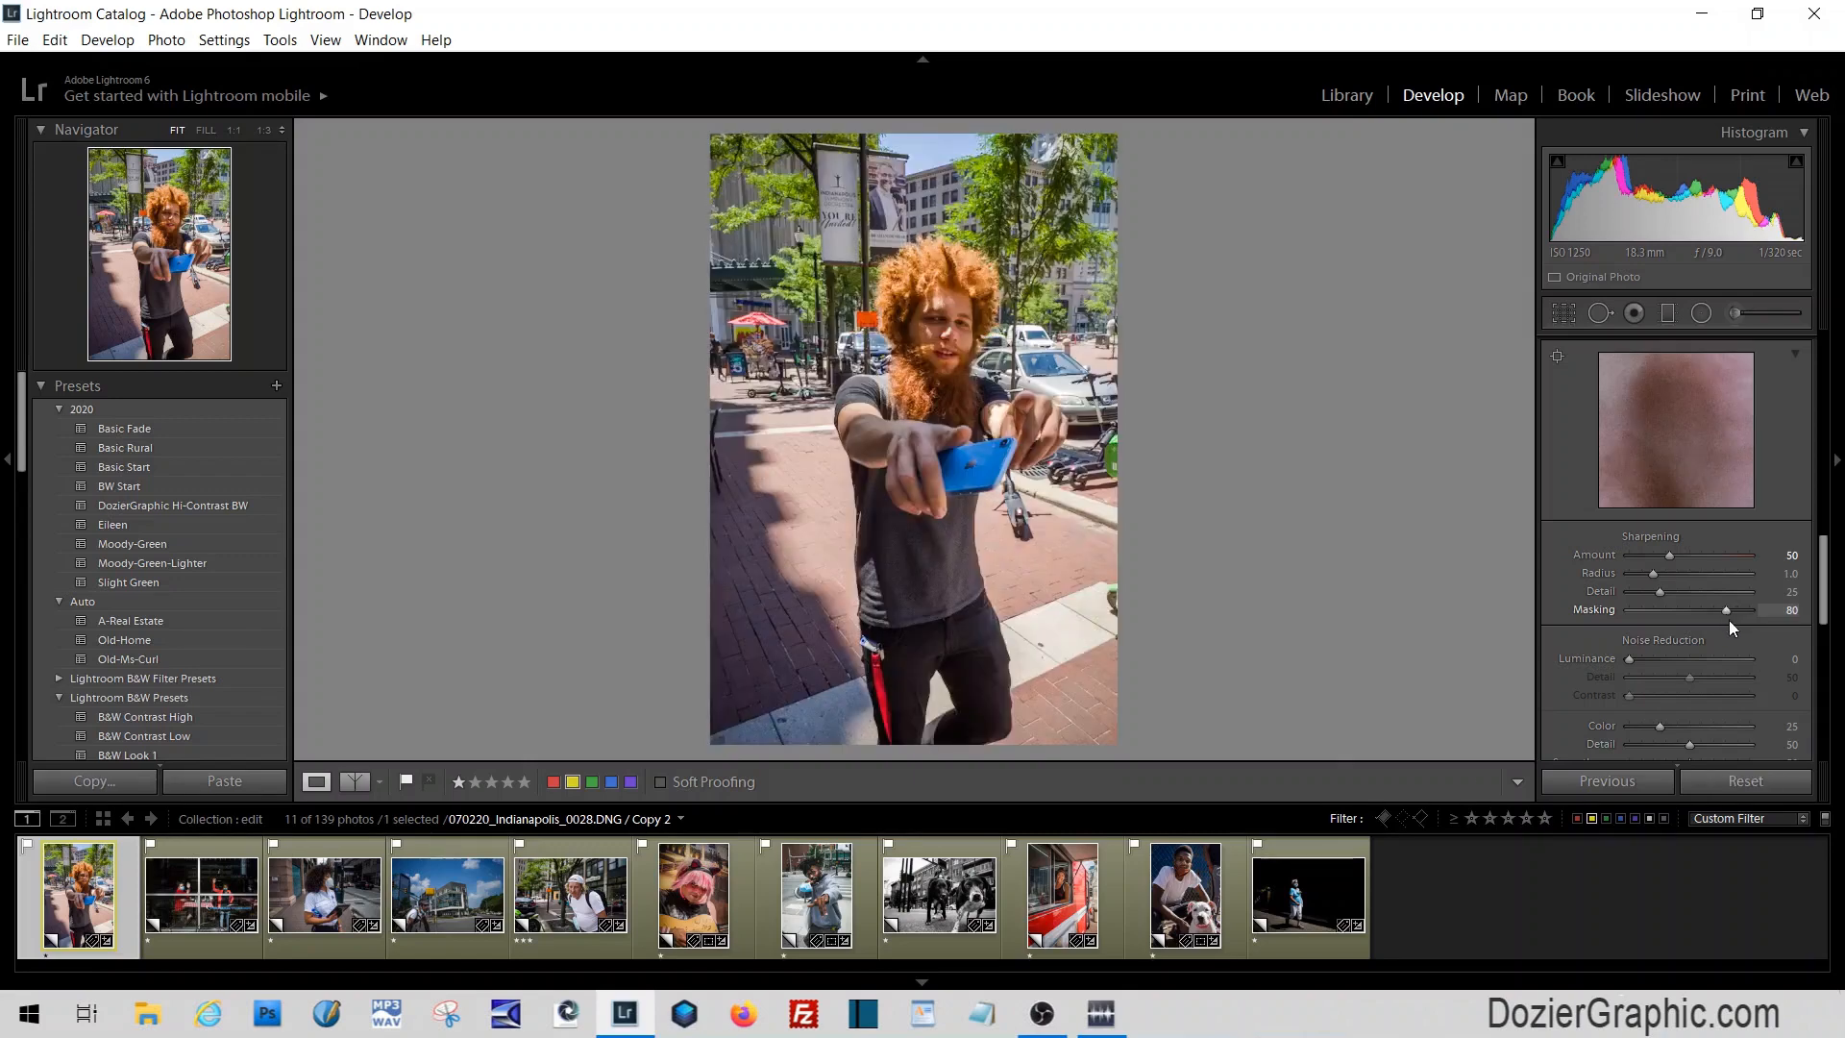
Enable Remove Chromatic Aberration in the lens corrections and set the purple Defringe amount to 5
left_click_drag(1826, 591, 1816, 661)
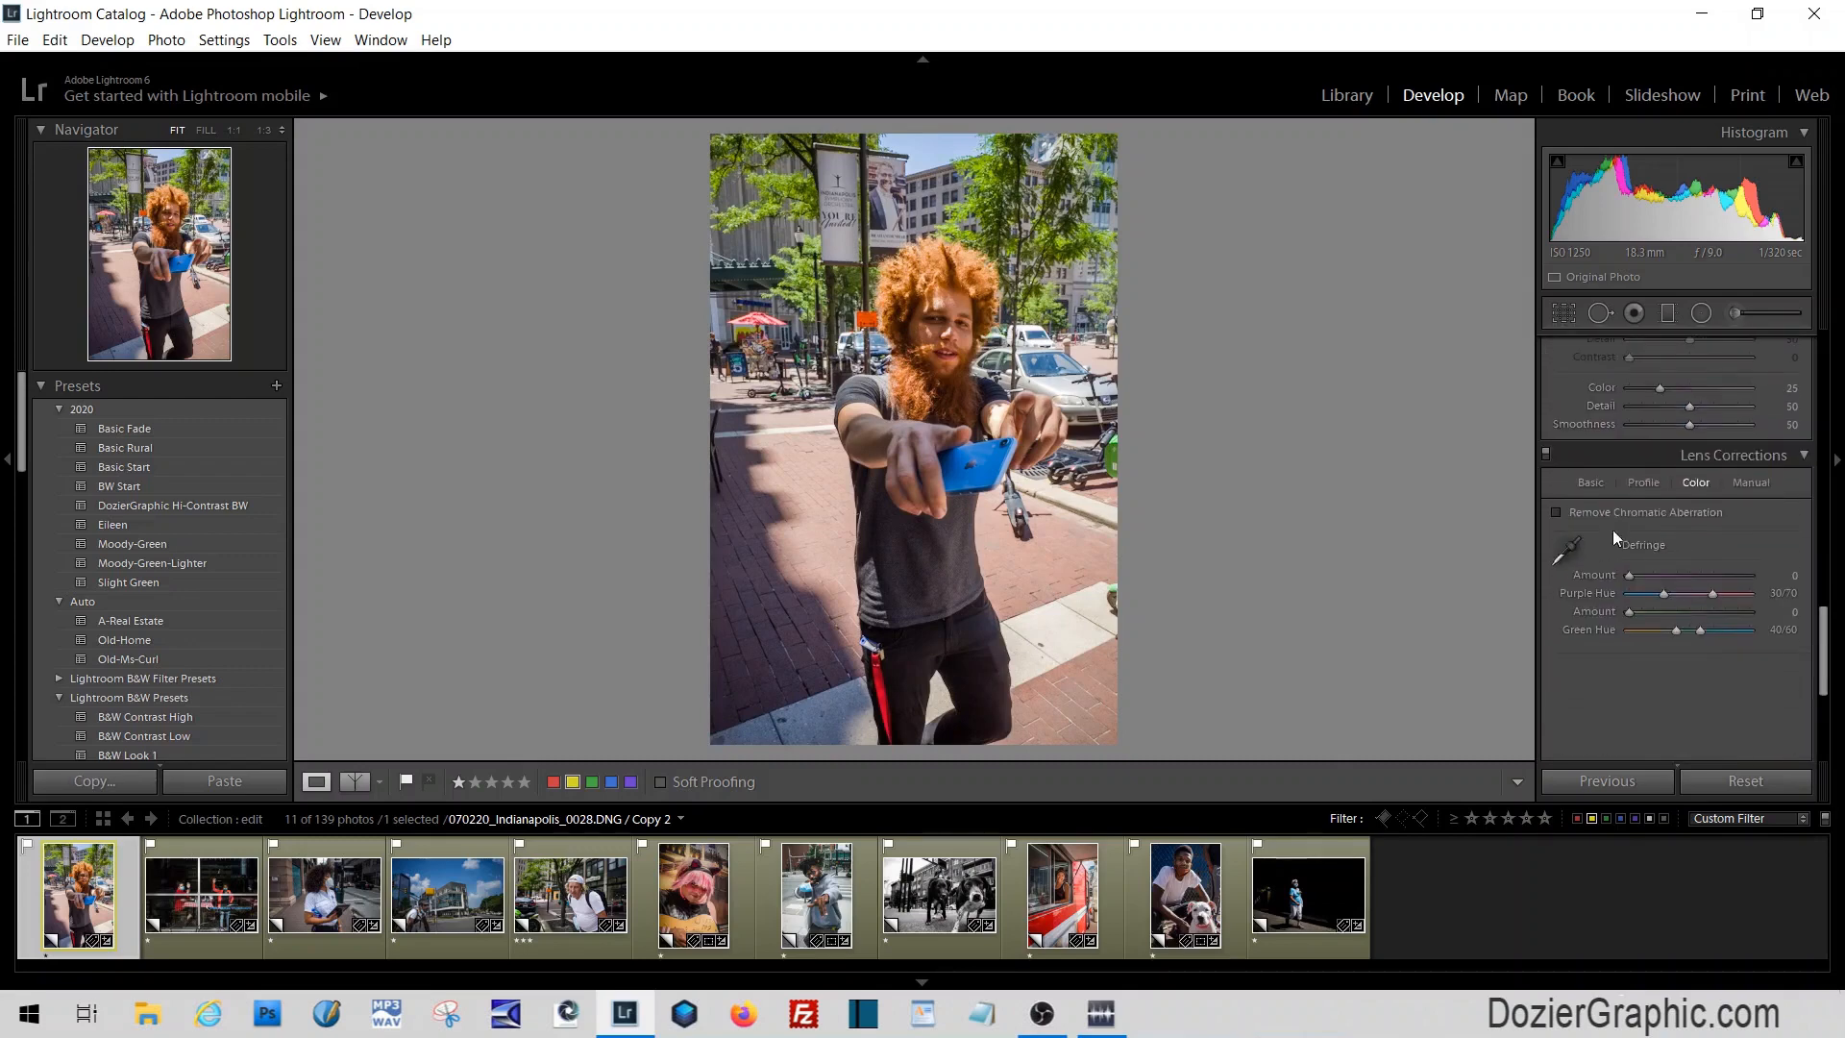
left_click(1591, 484)
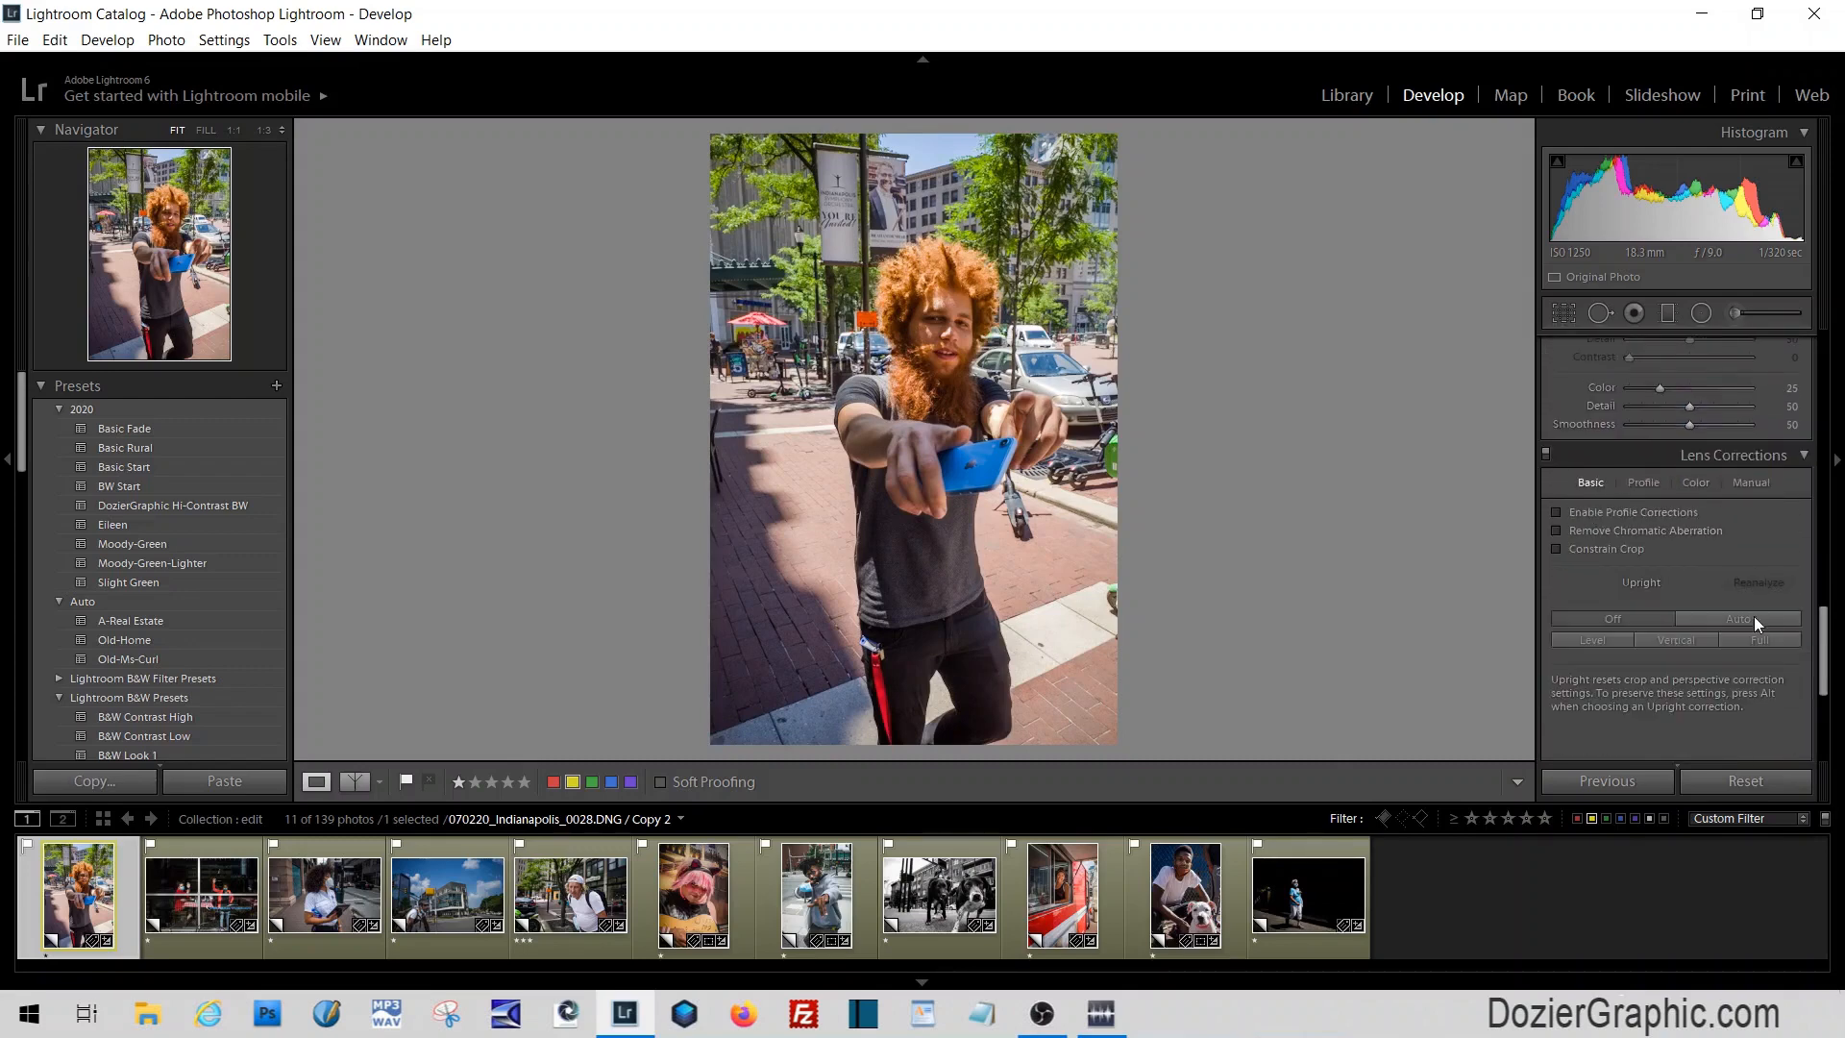
left_click(1631, 531)
left_click(1697, 481)
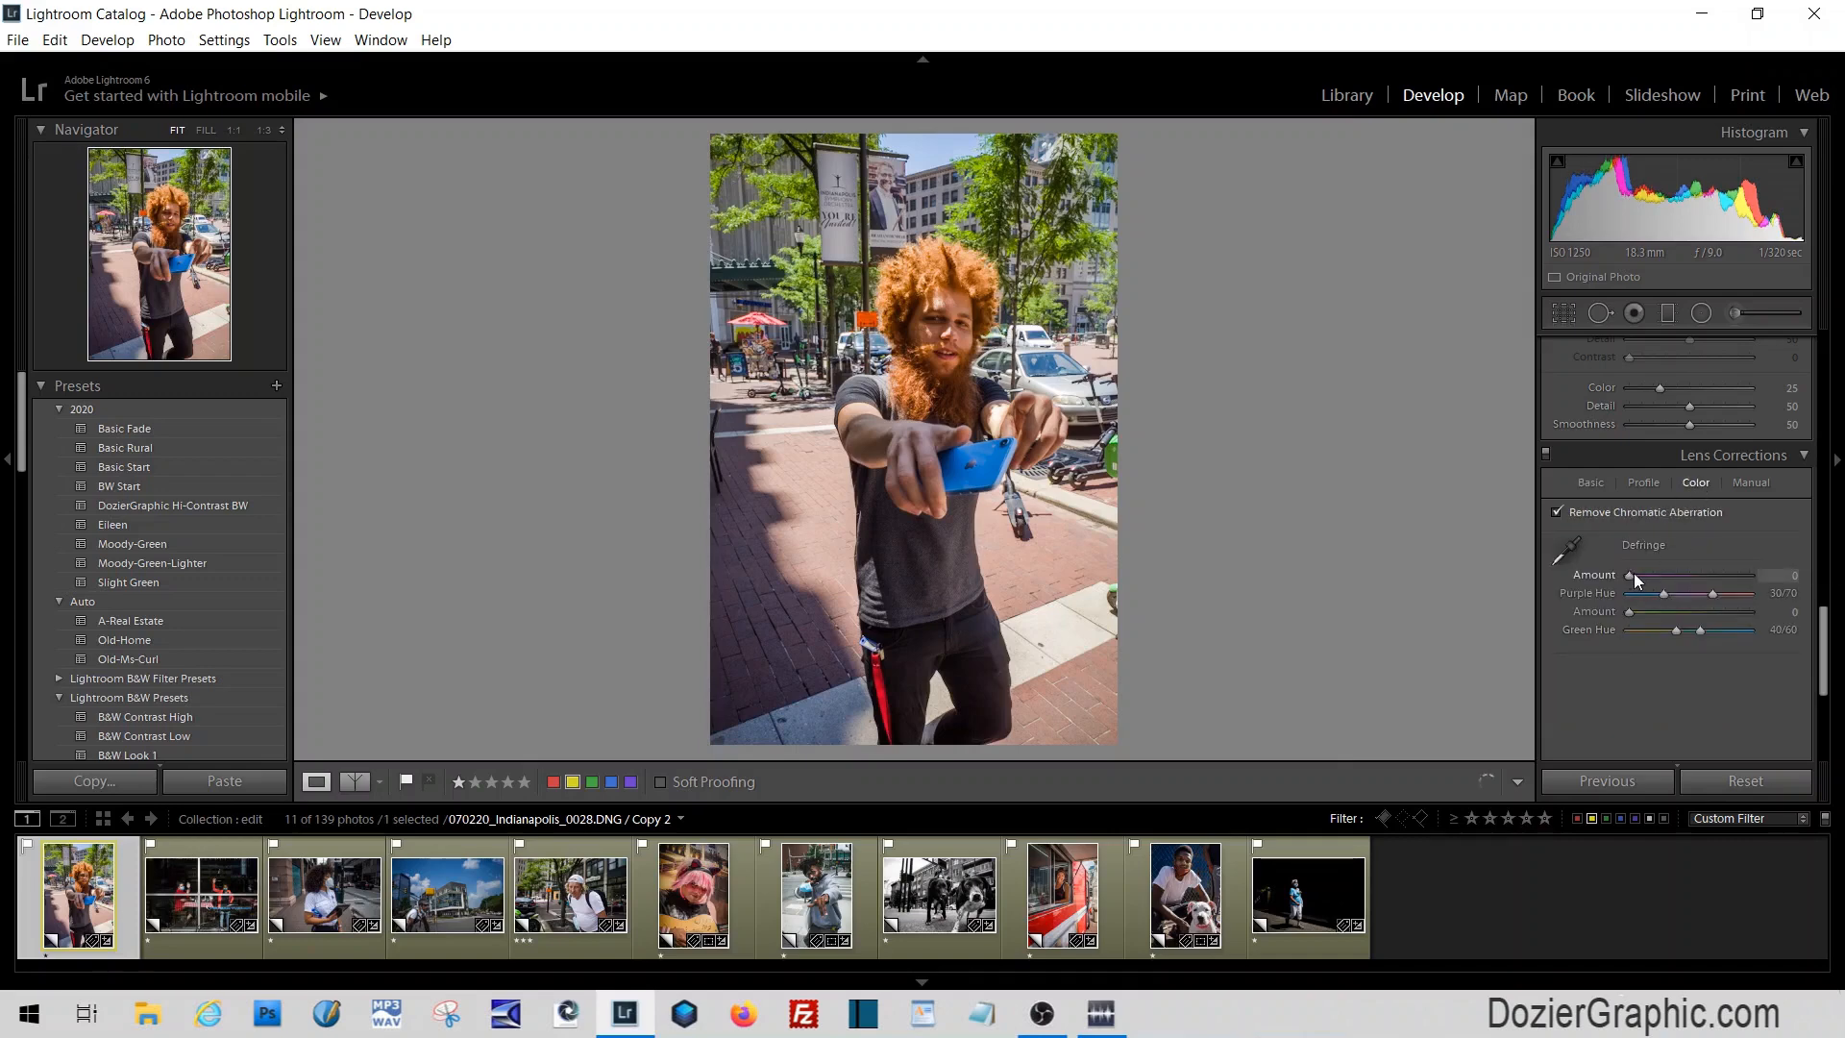
left_click_drag(1634, 572, 1660, 573)
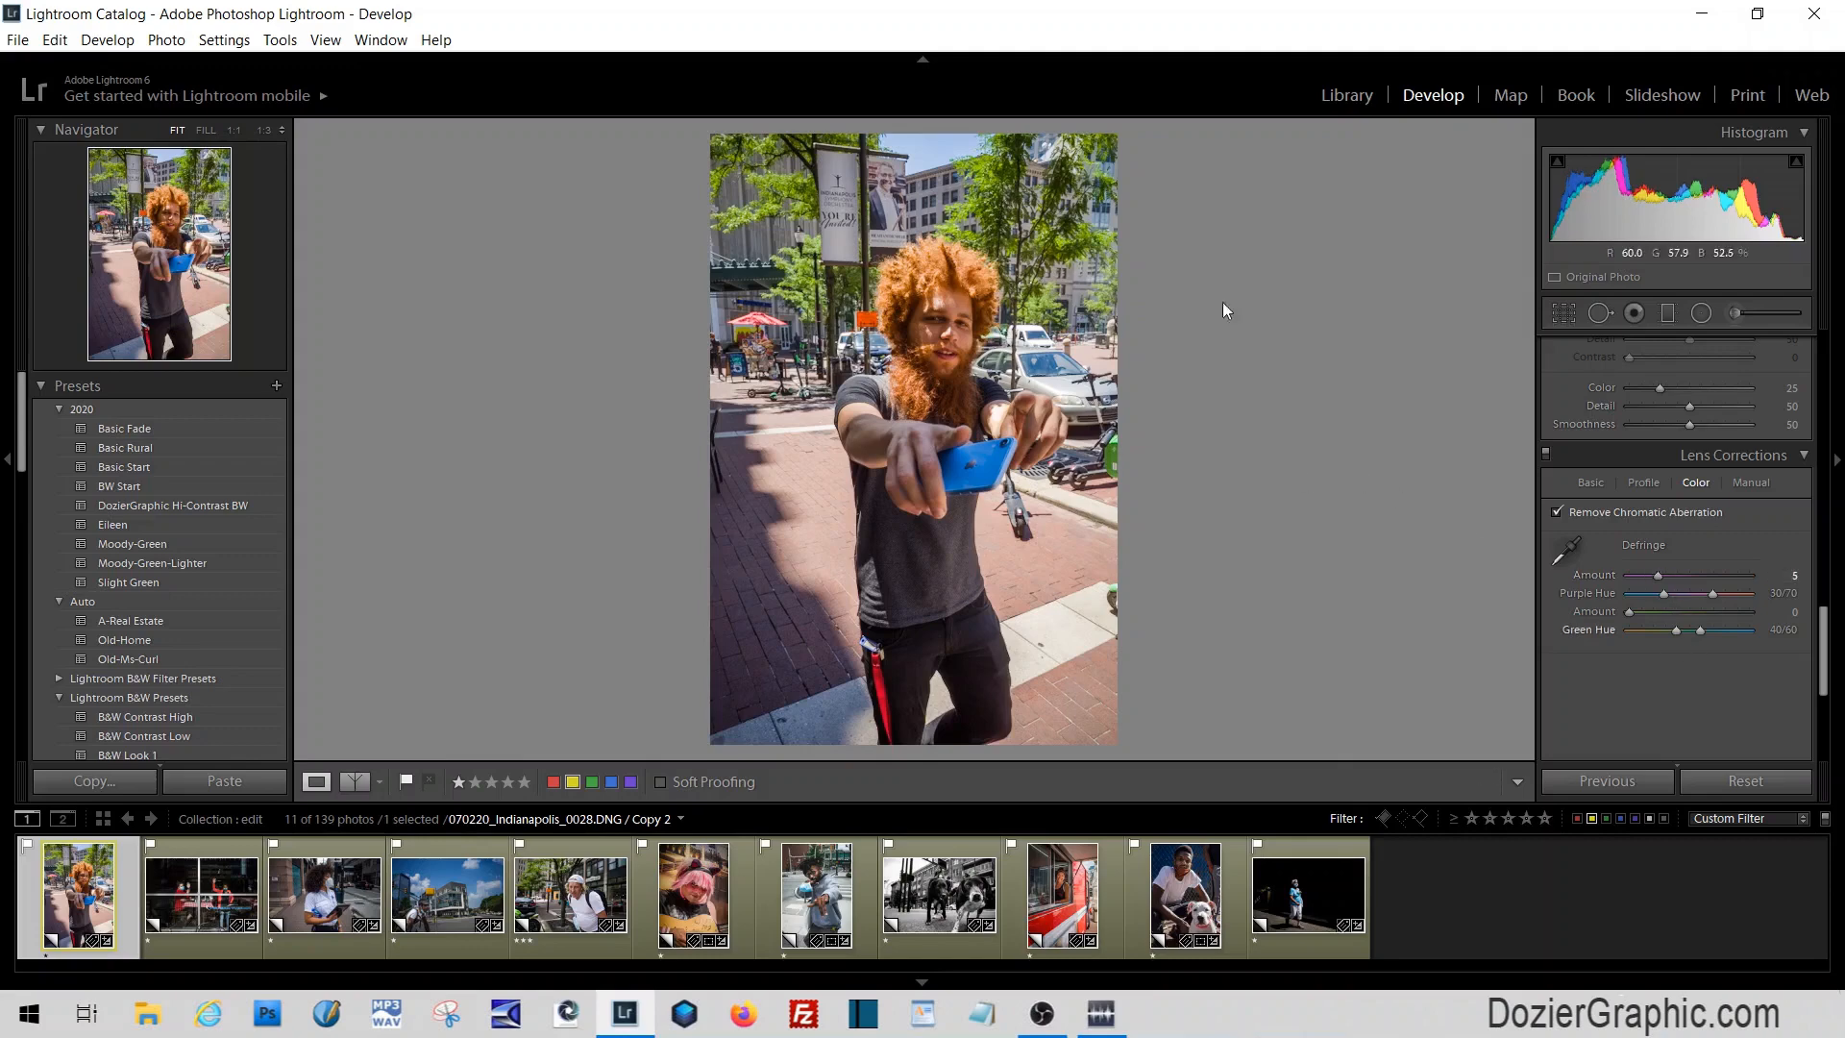
left_click(1586, 482)
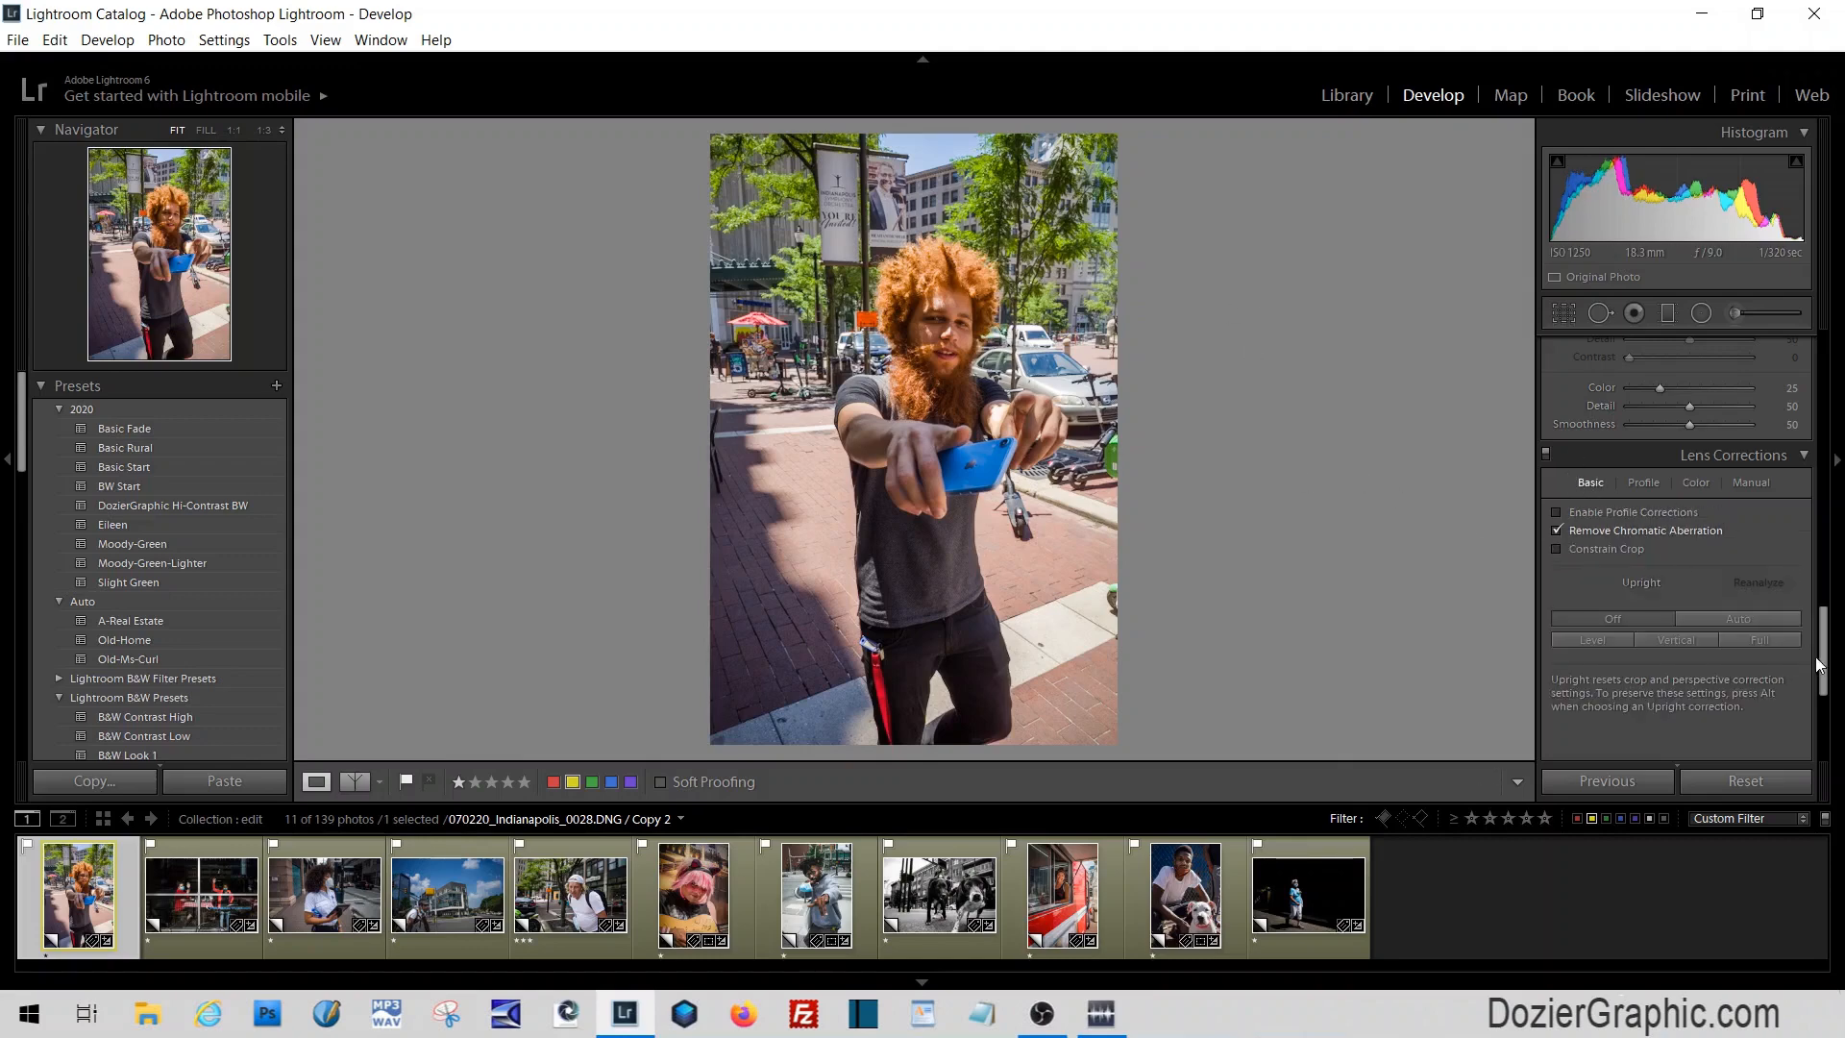
Create a develop preset named Untitled Preset in the 2020 folder, excluding lens corrections and effects
left_click_drag(1819, 663, 1830, 409)
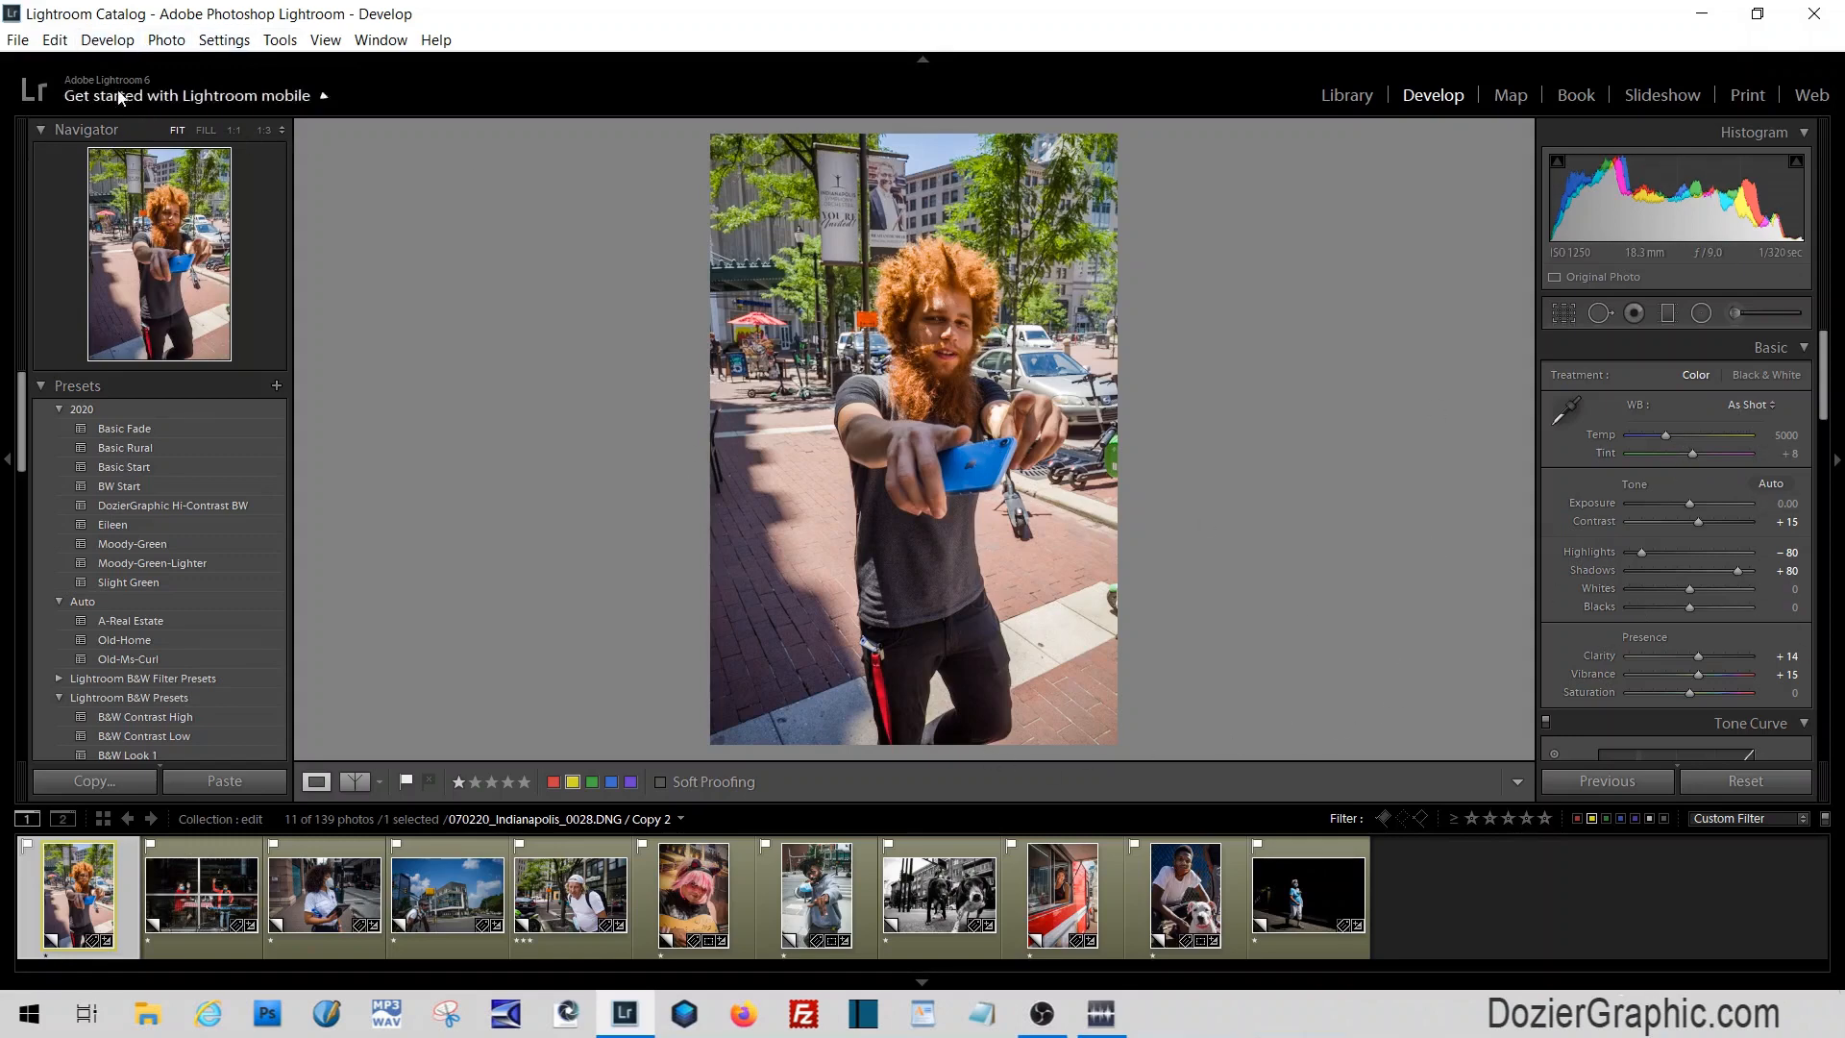
left_click(97, 43)
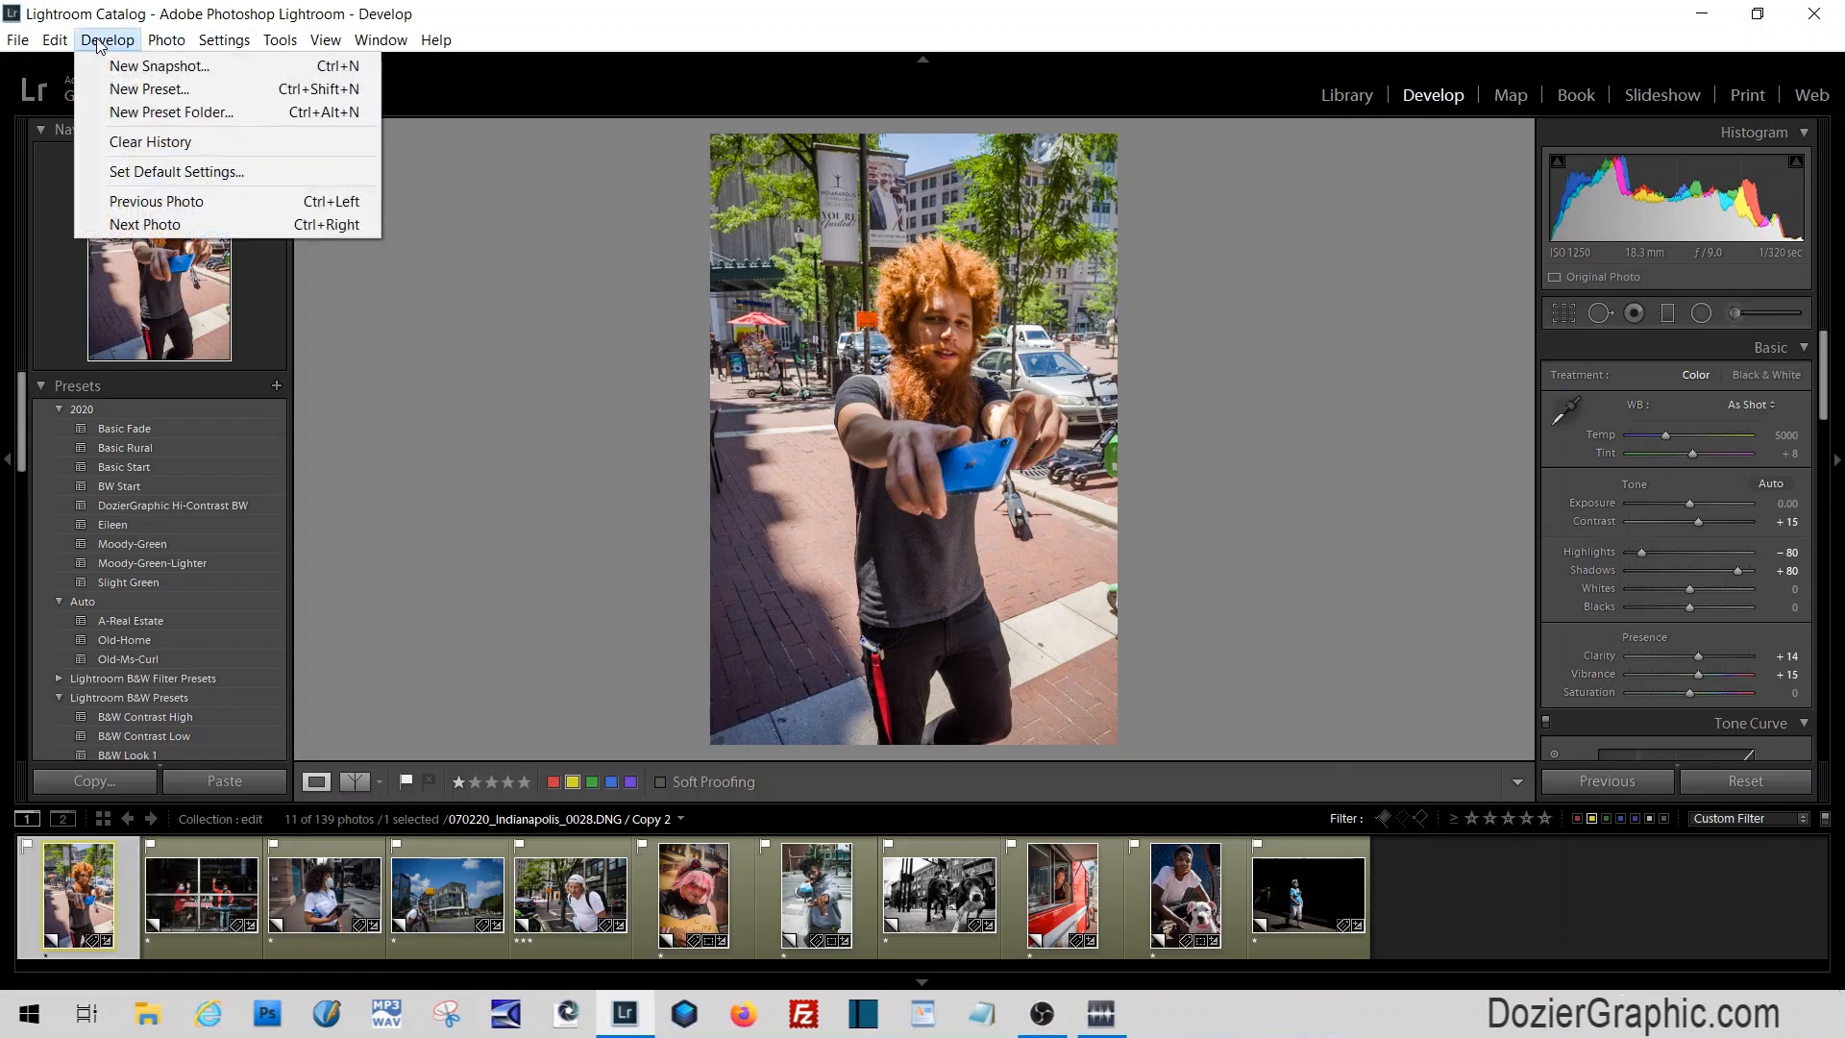
left_click(115, 96)
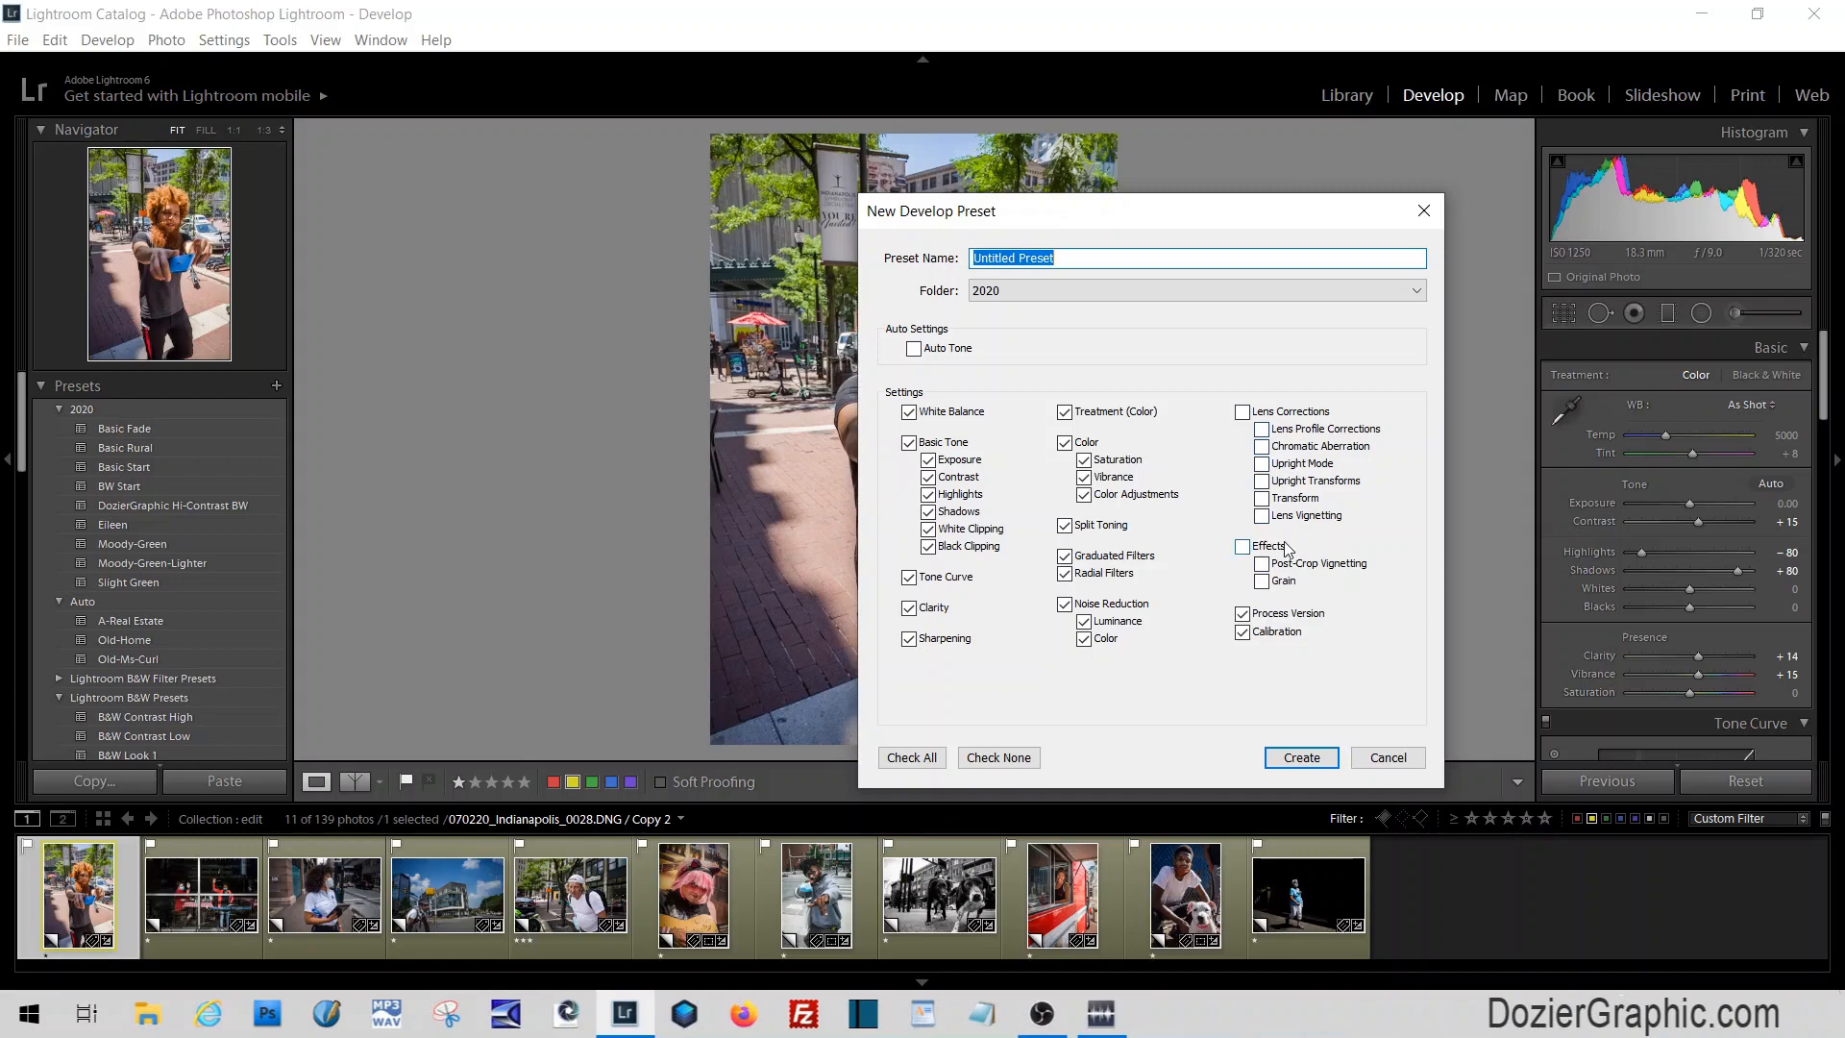
left_click(1240, 417)
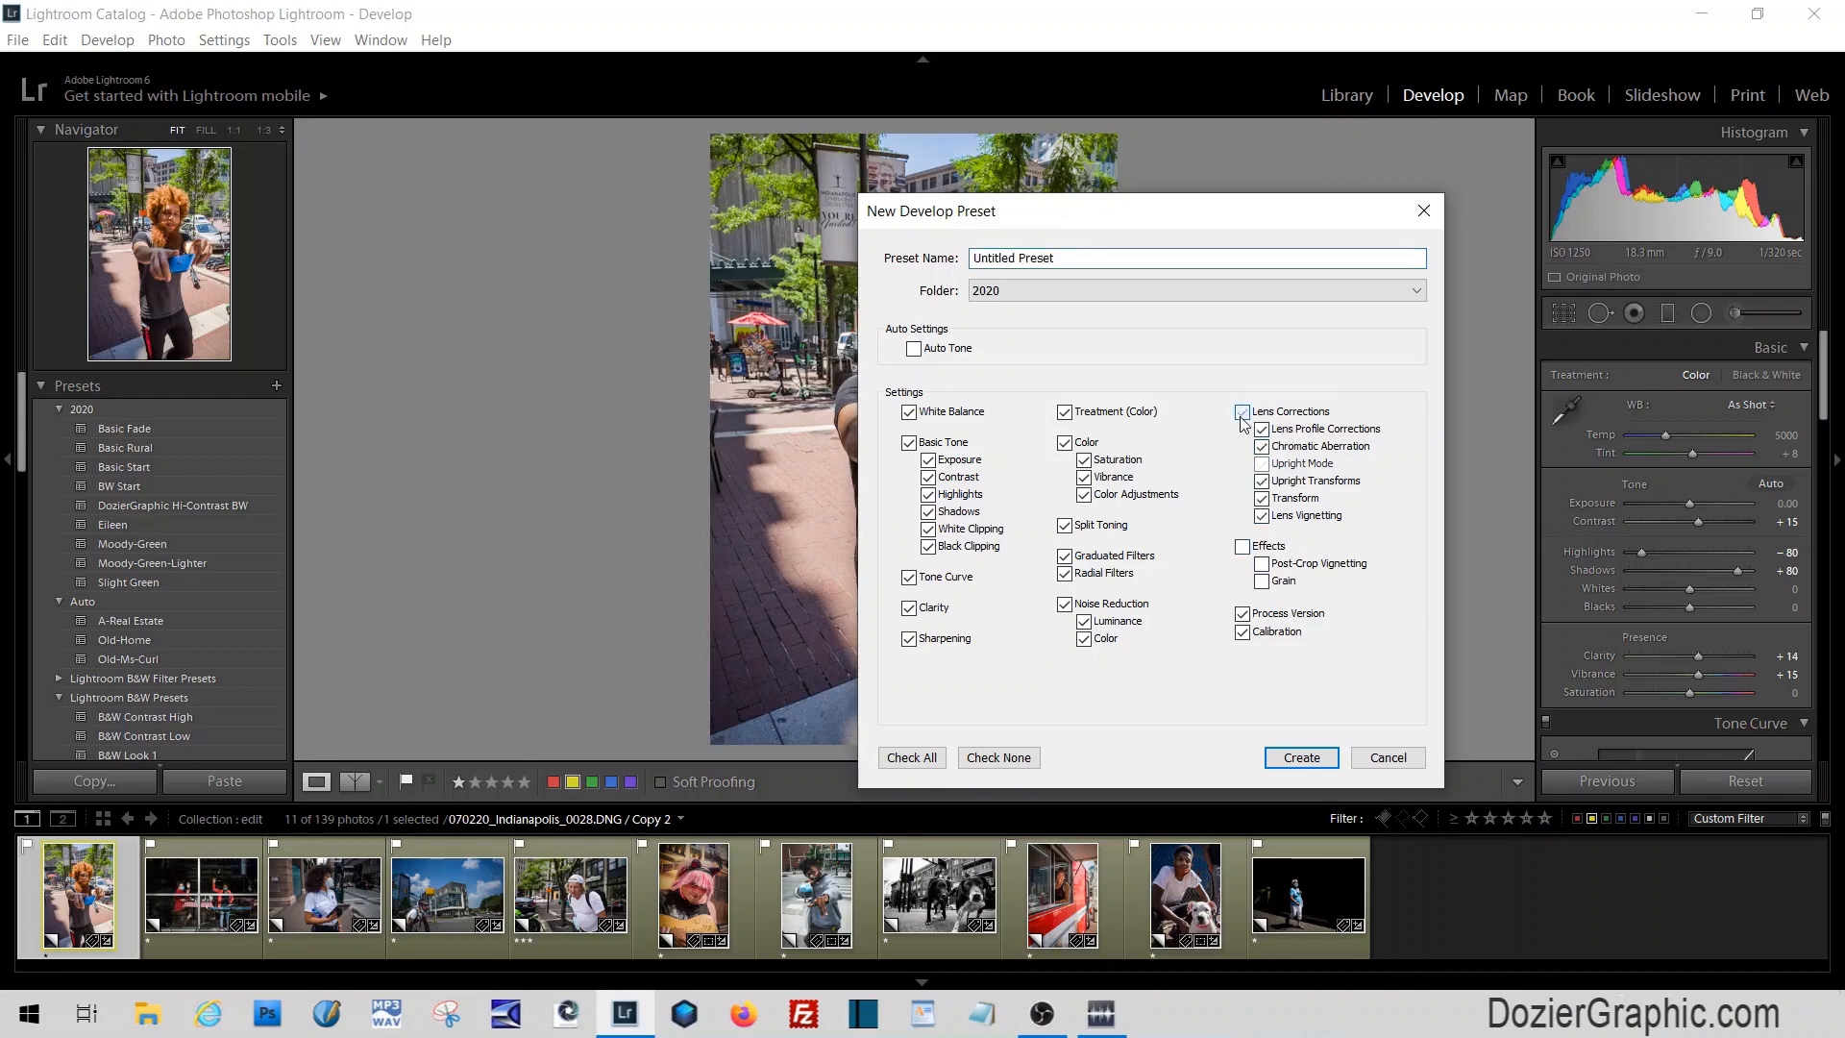
left_click(1240, 417)
left_click(1244, 550)
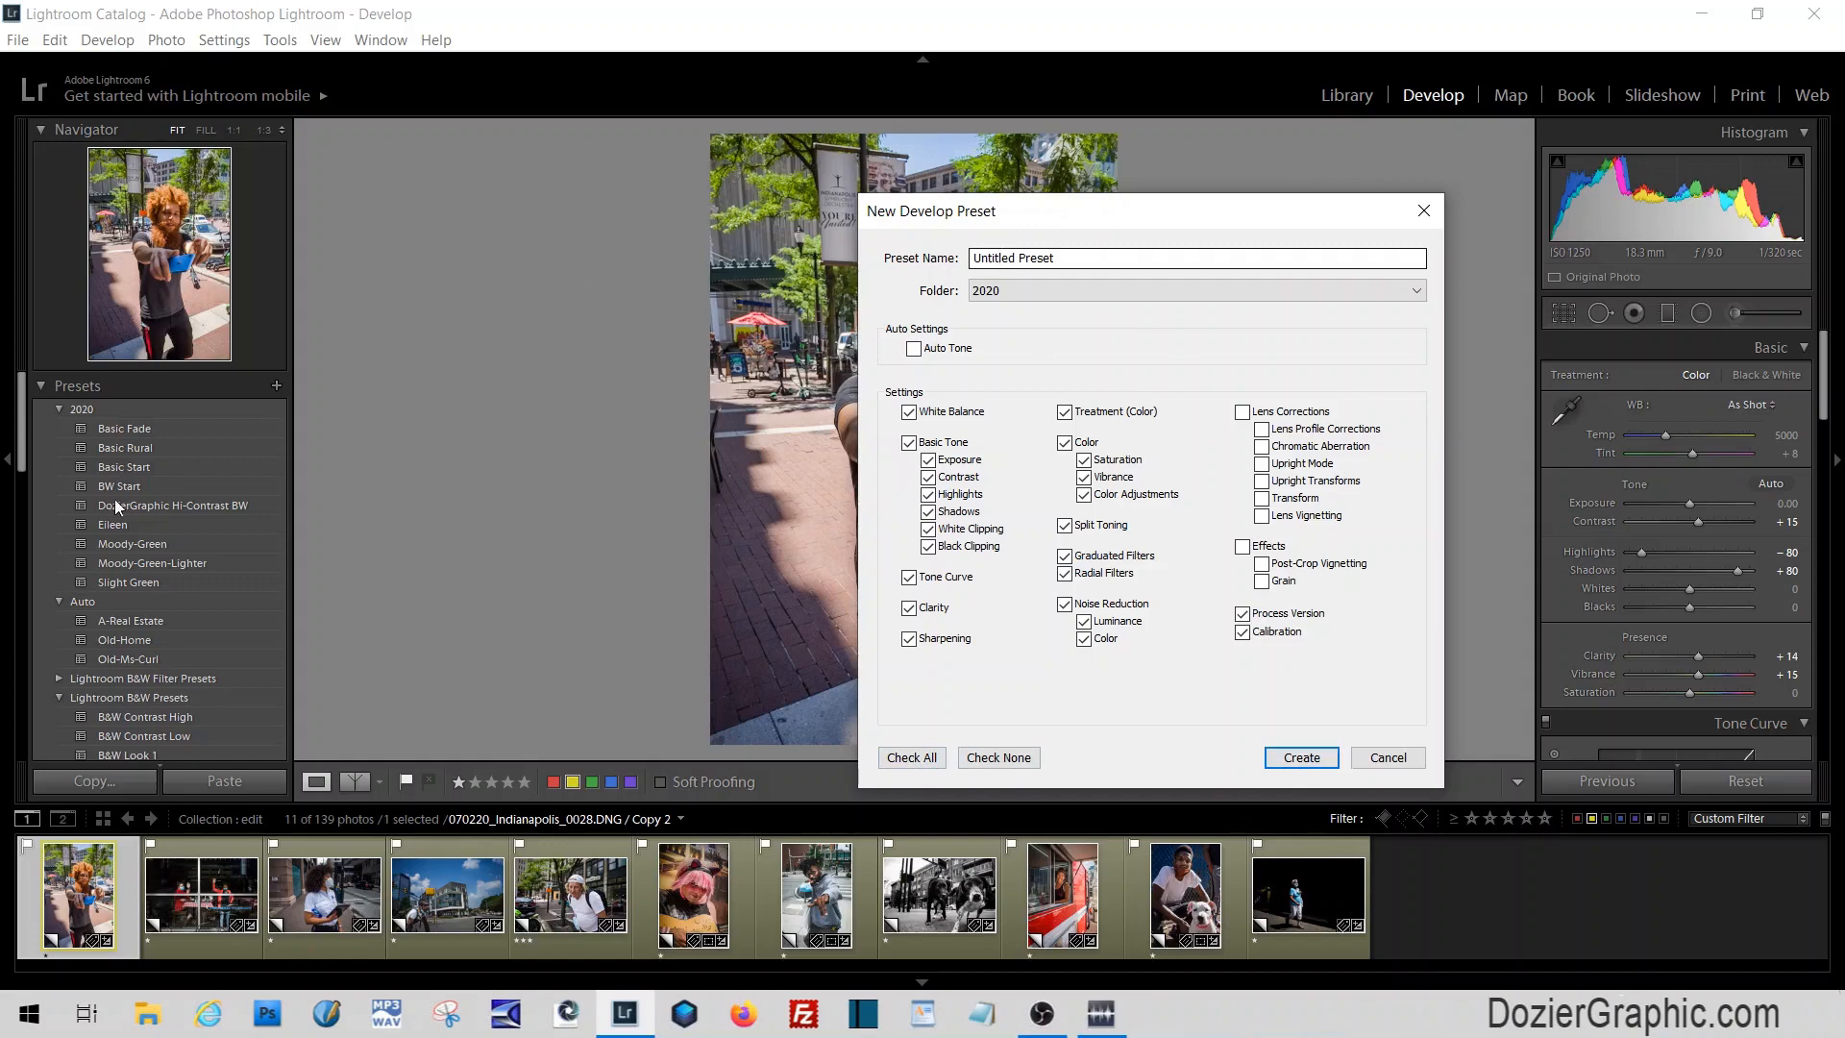
left_click(1279, 760)
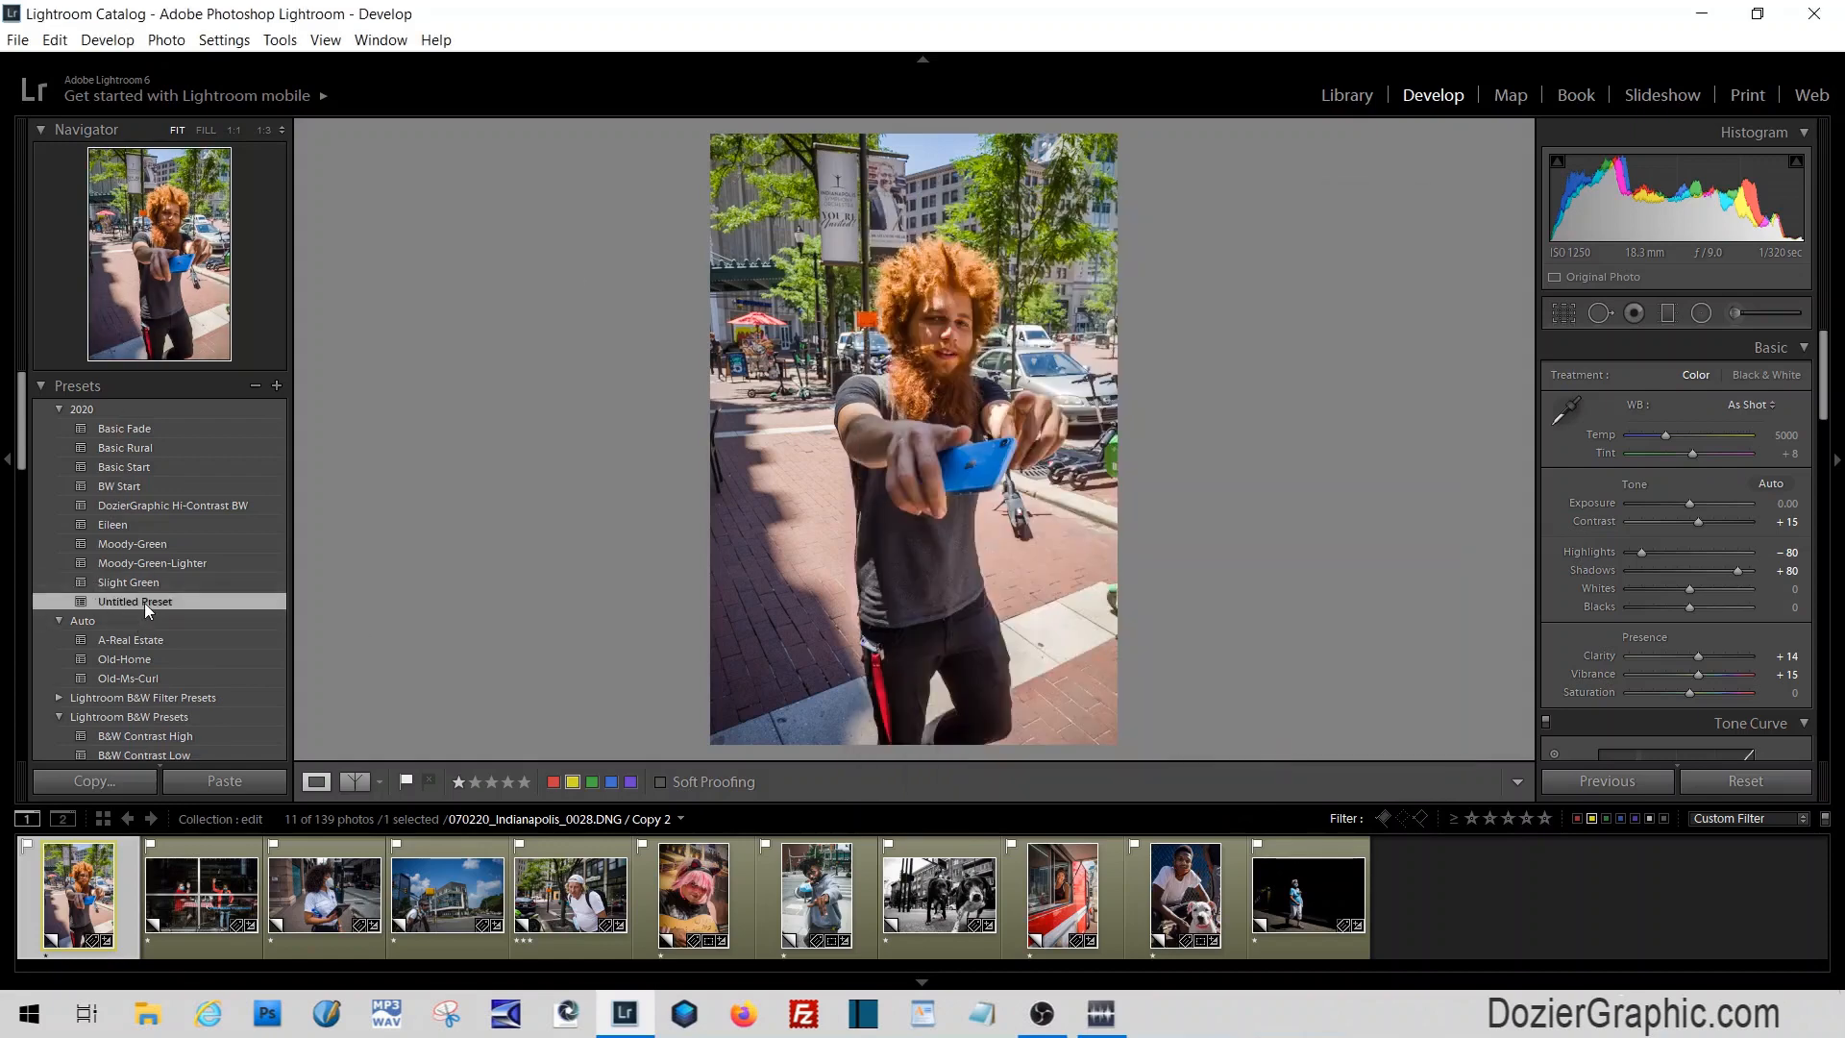
Try the Moody-Green-Lighter preset on the photo and reapply Untitled Preset
left_click(138, 567)
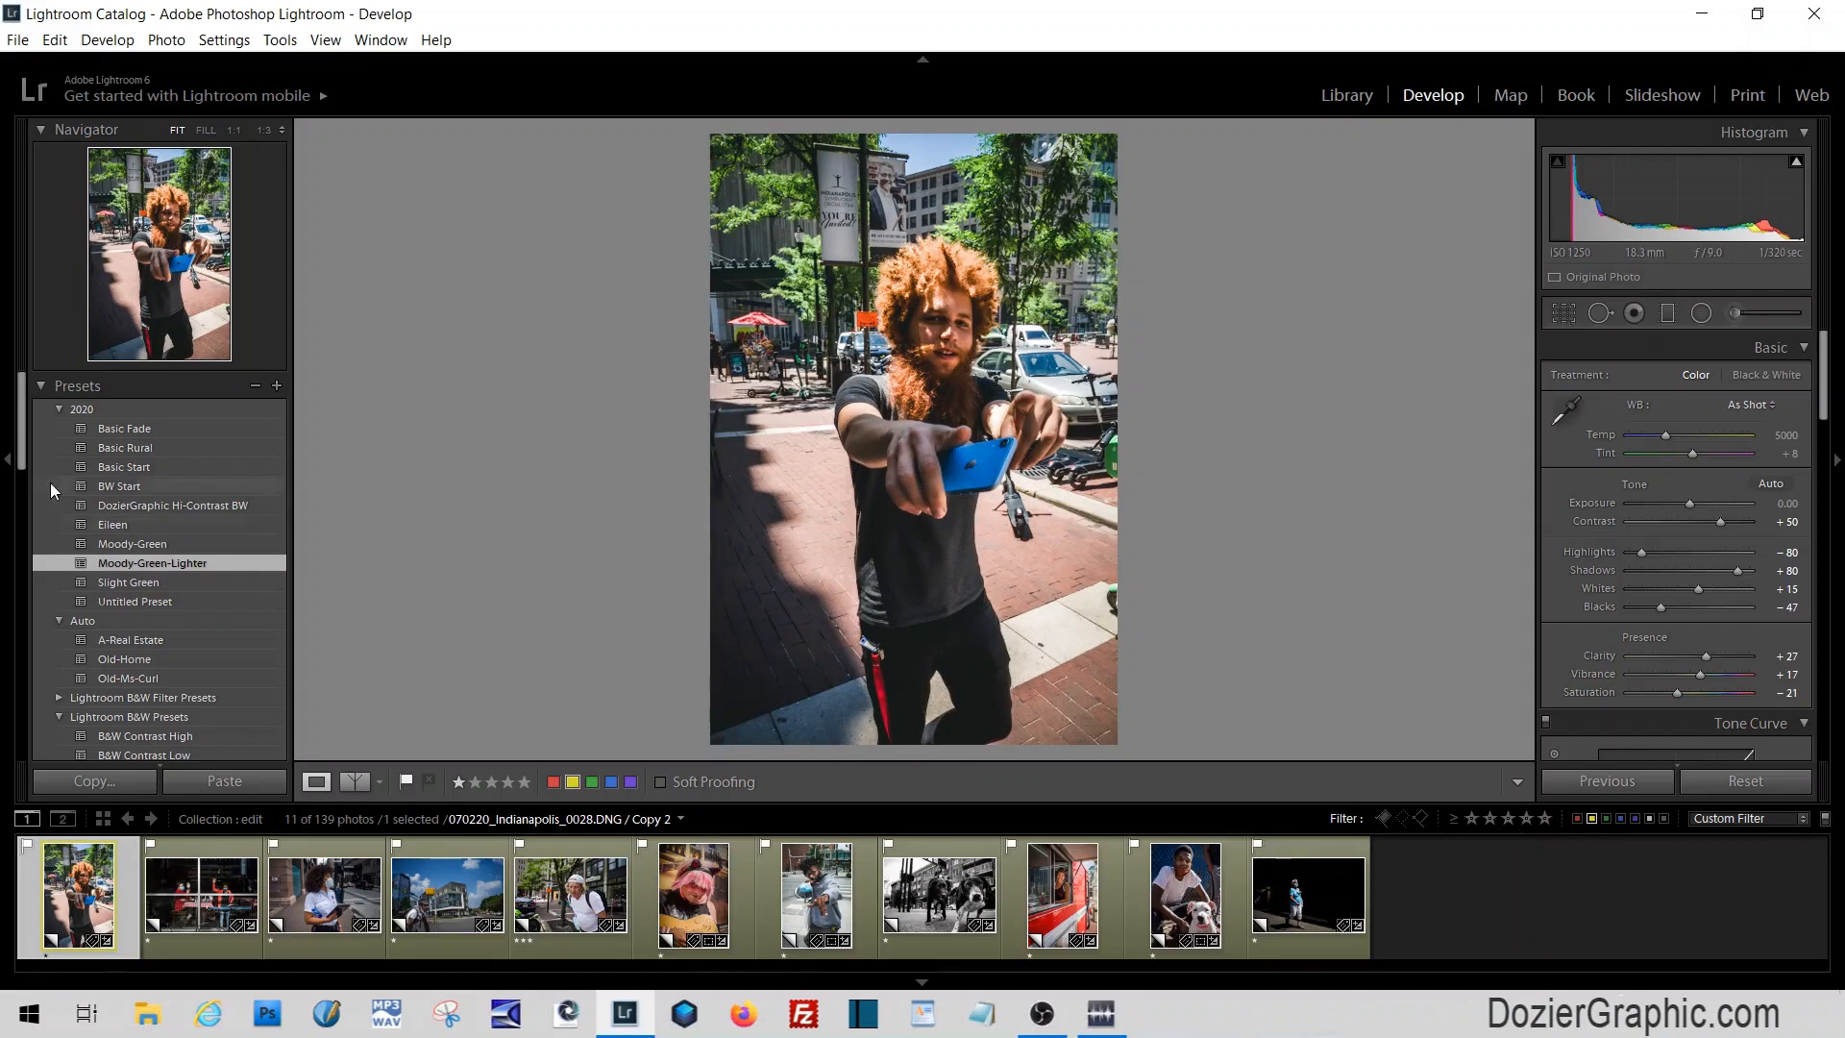
left_click(134, 601)
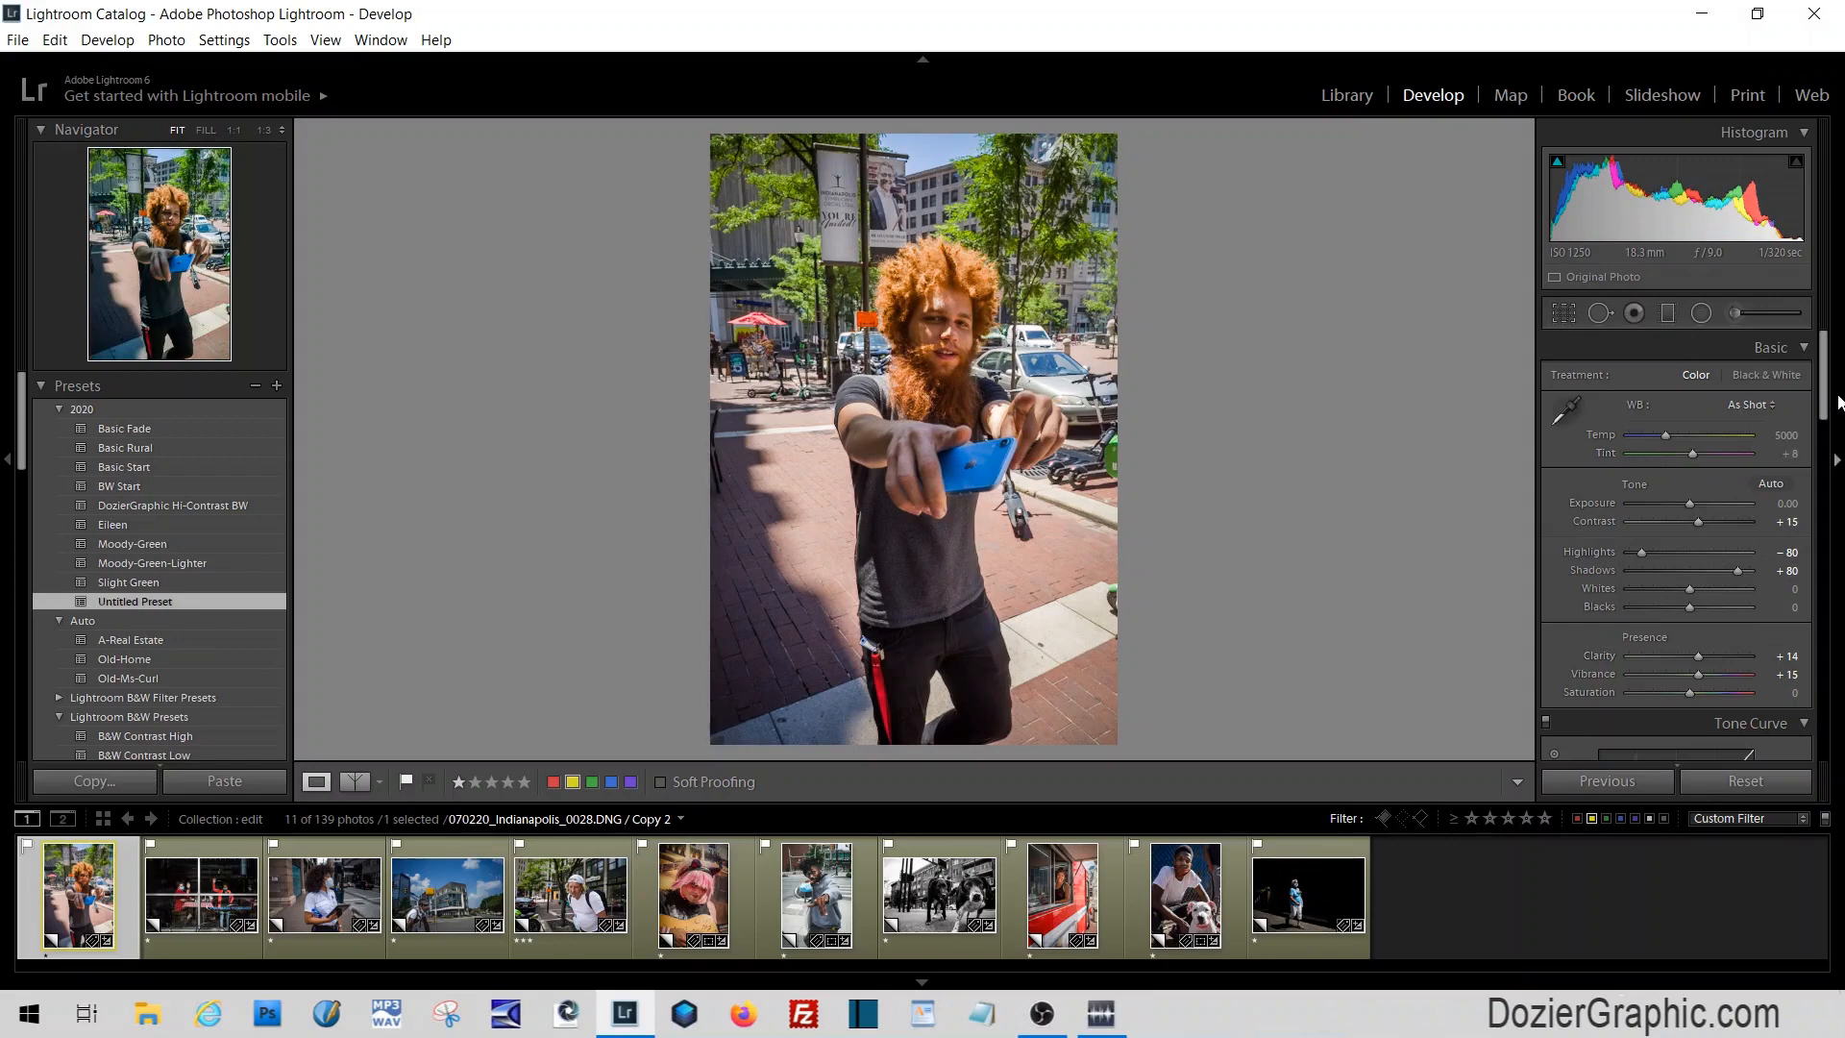
Crop the portrait photo to a landscape frame around the man's head, arms and phone, keeping the original aspect ratio
left_click(1563, 313)
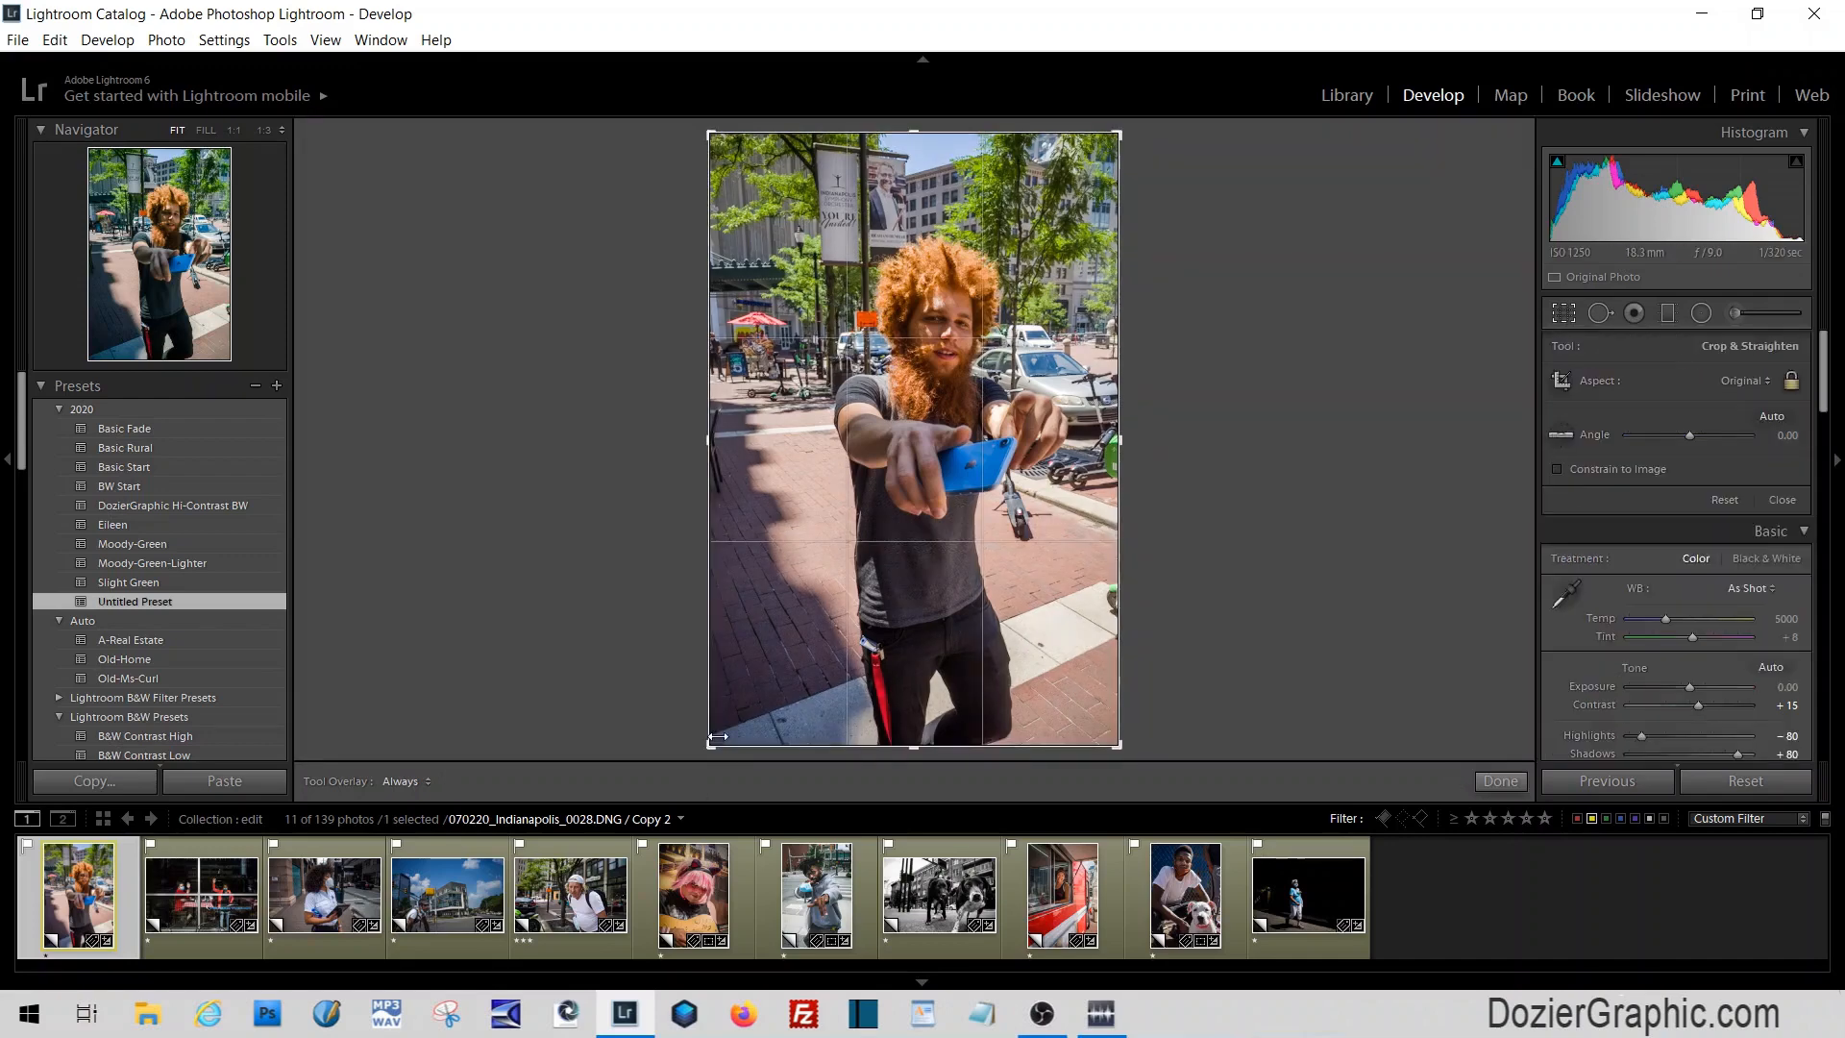
left_click_drag(711, 738, 677, 642)
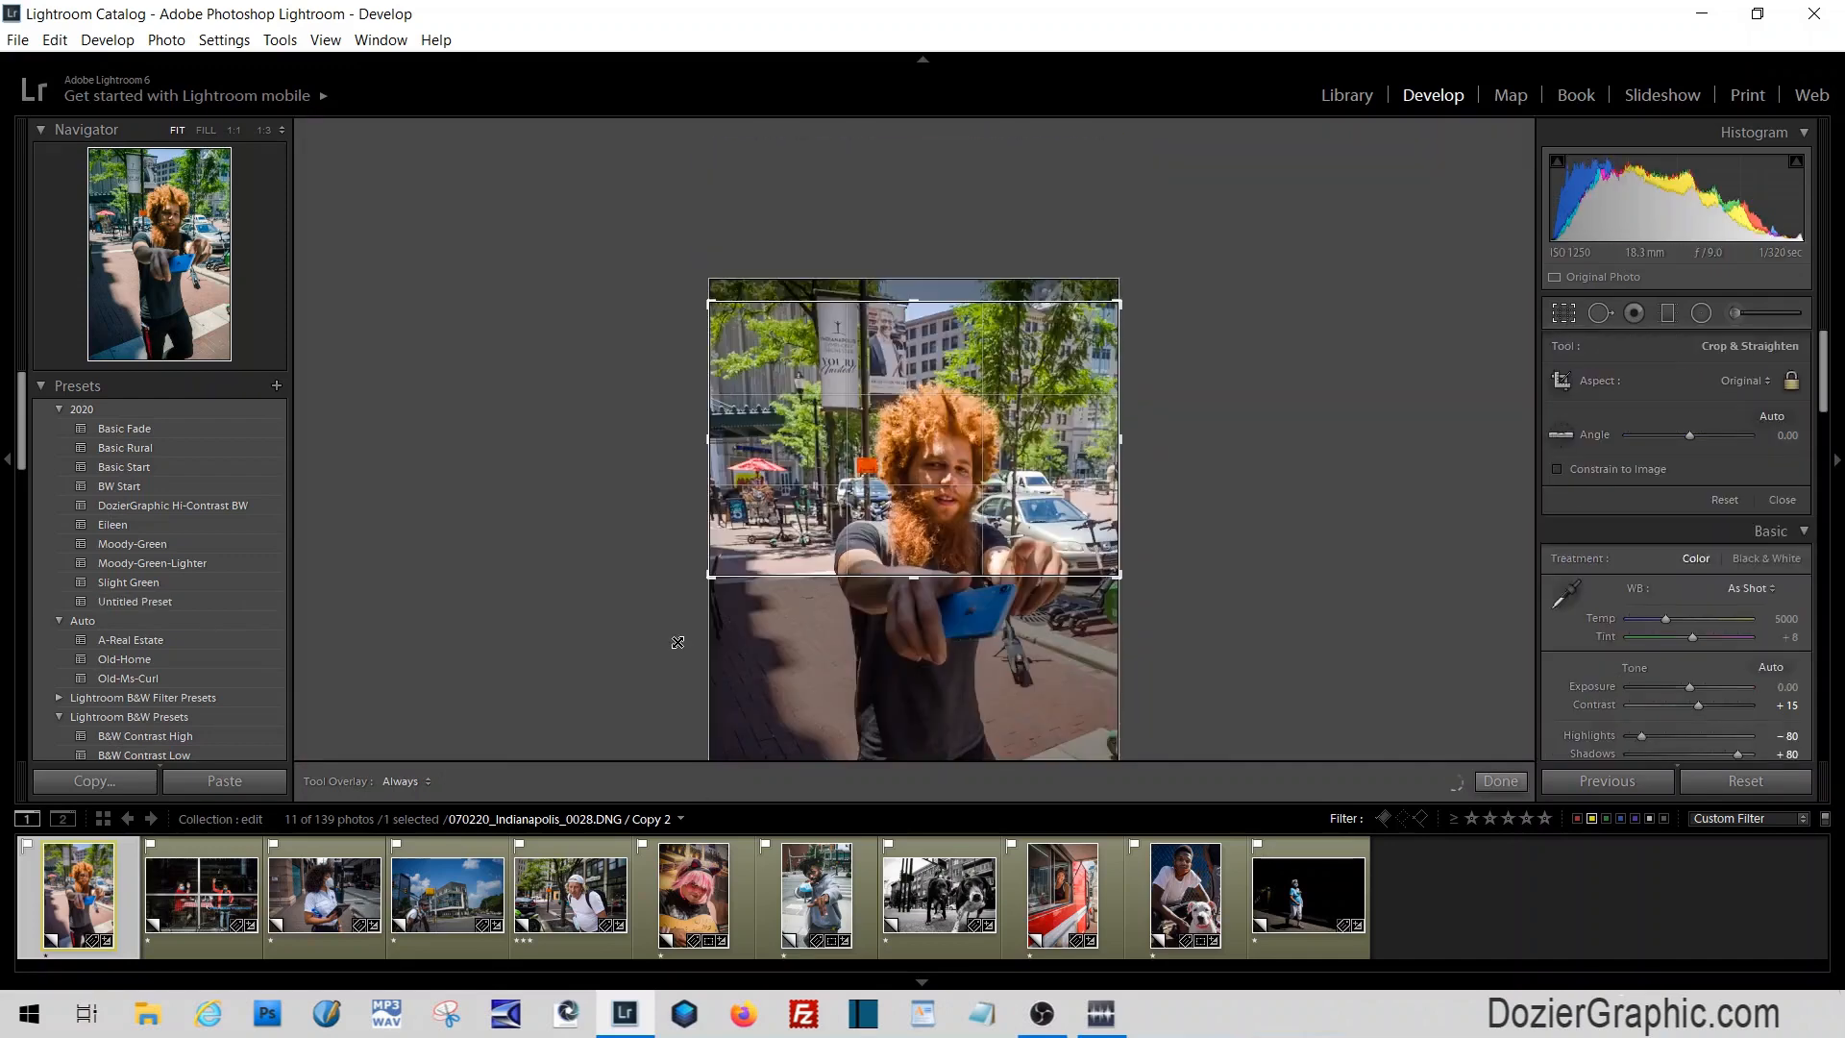
left_click_drag(871, 447, 870, 359)
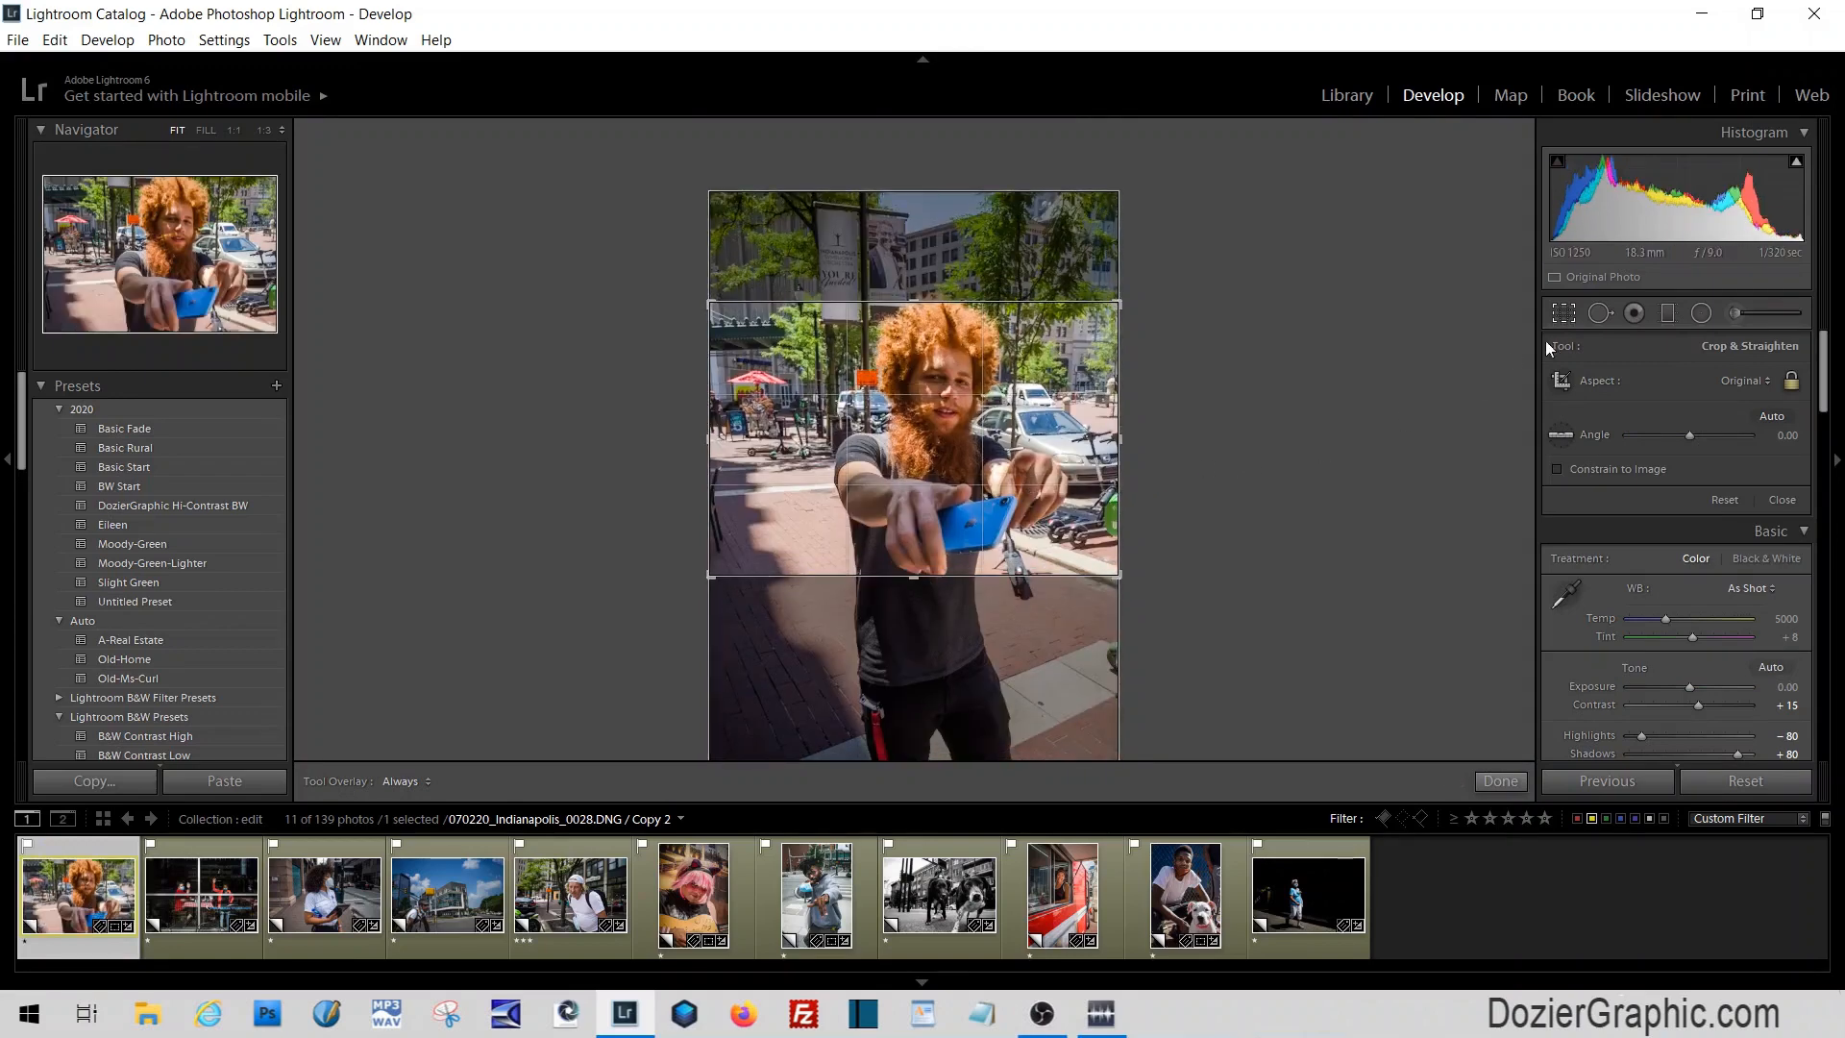
left_click(1564, 314)
left_click(1563, 313)
left_click_drag(721, 441, 735, 441)
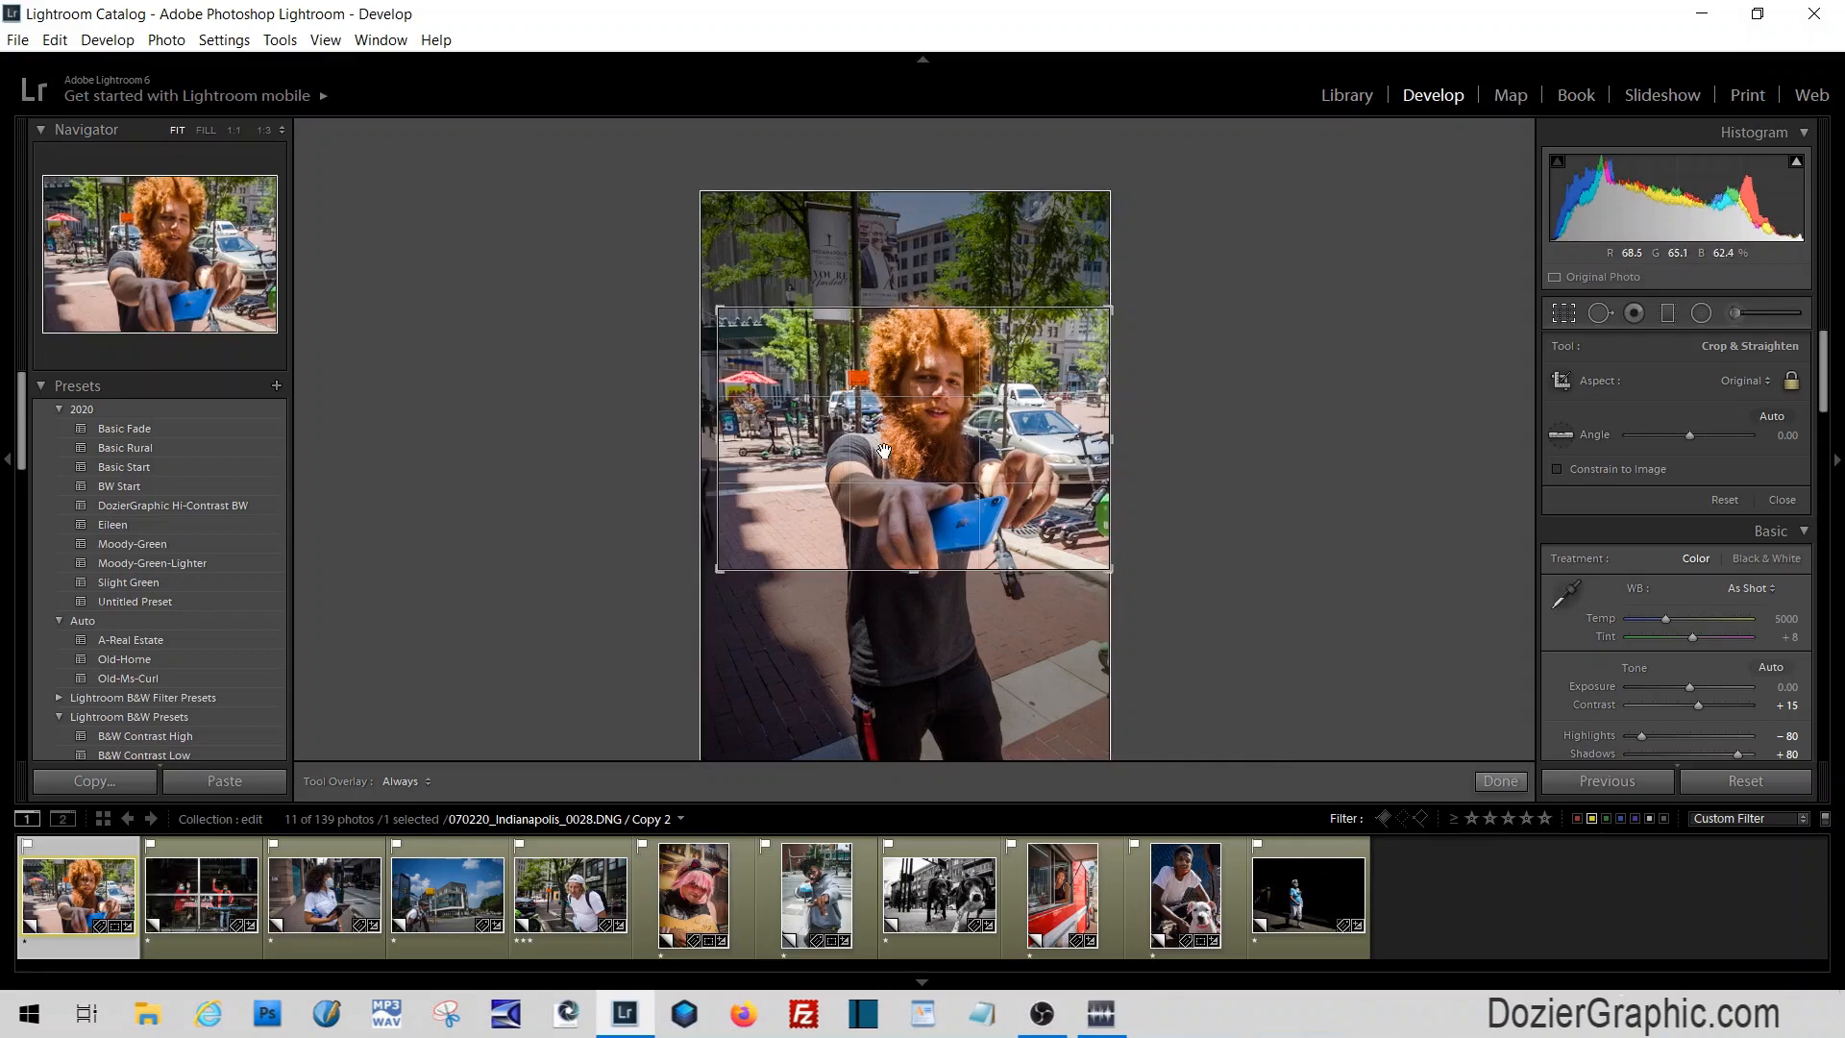
left_click(1563, 315)
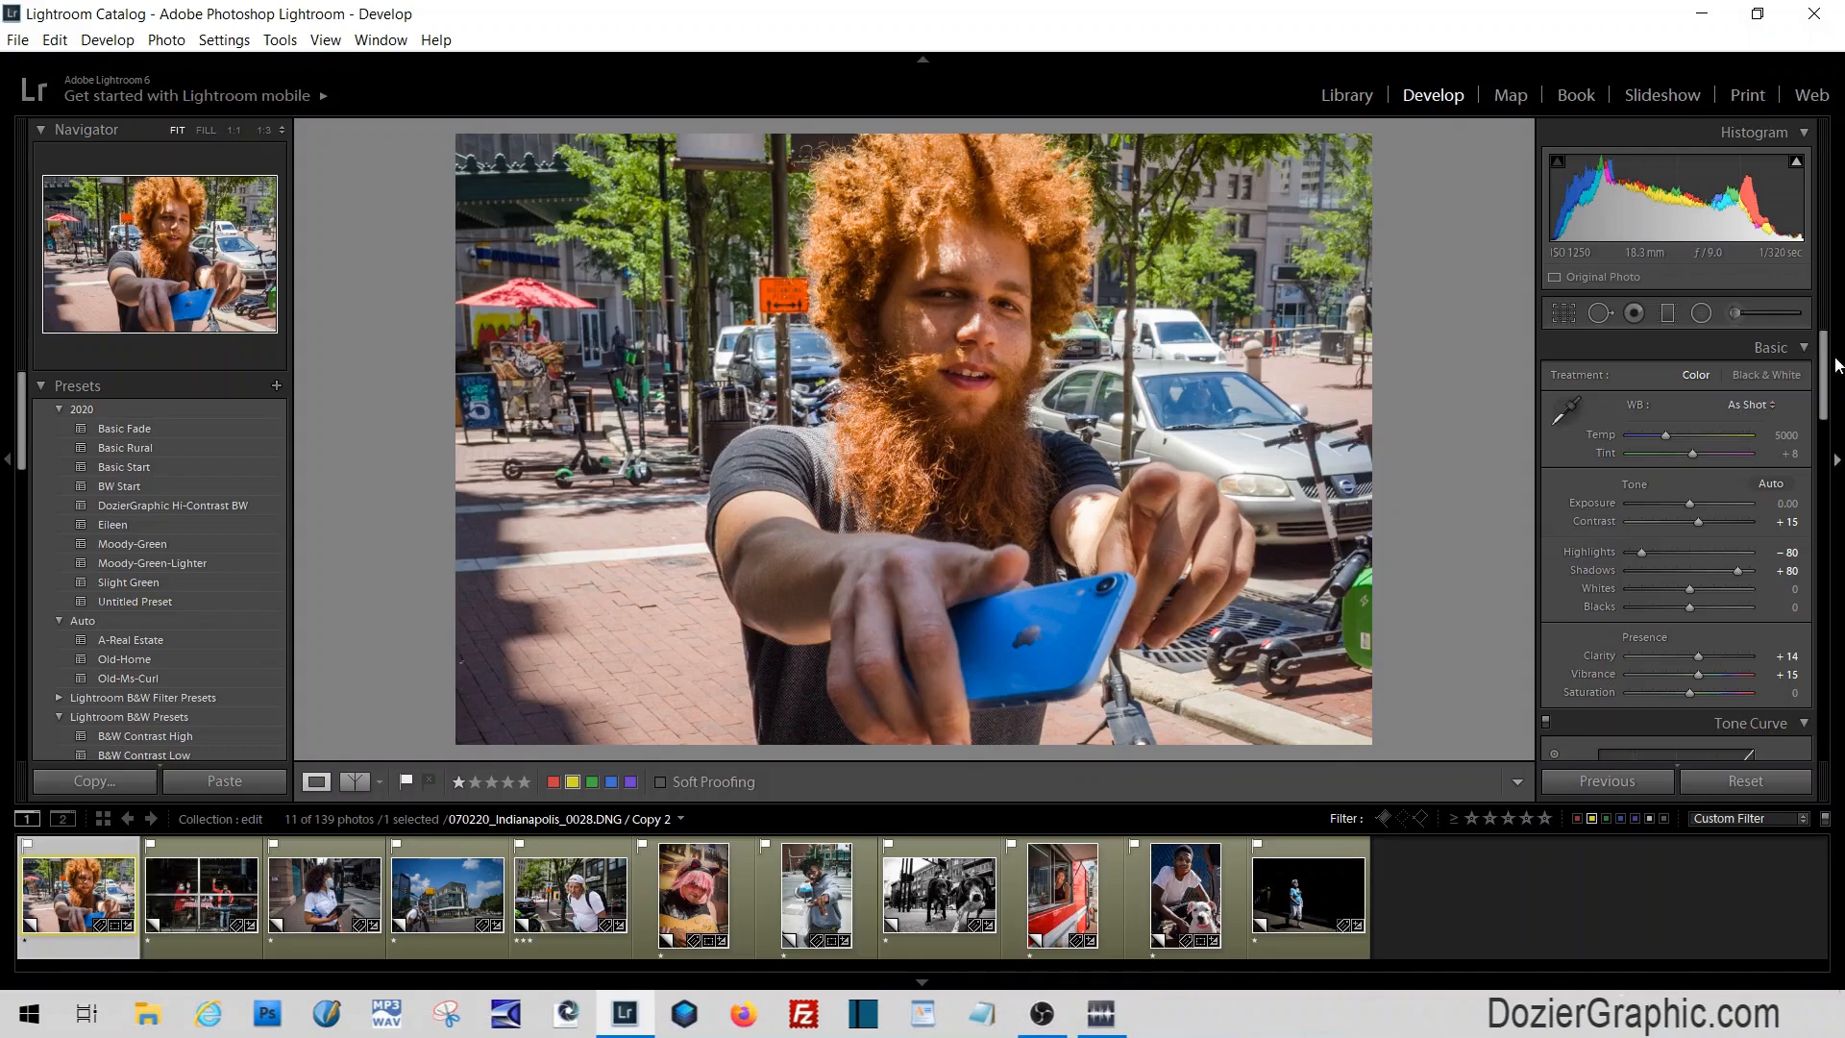
Draw a radial filter around the man's face and centre it on his nose
left_click(1702, 313)
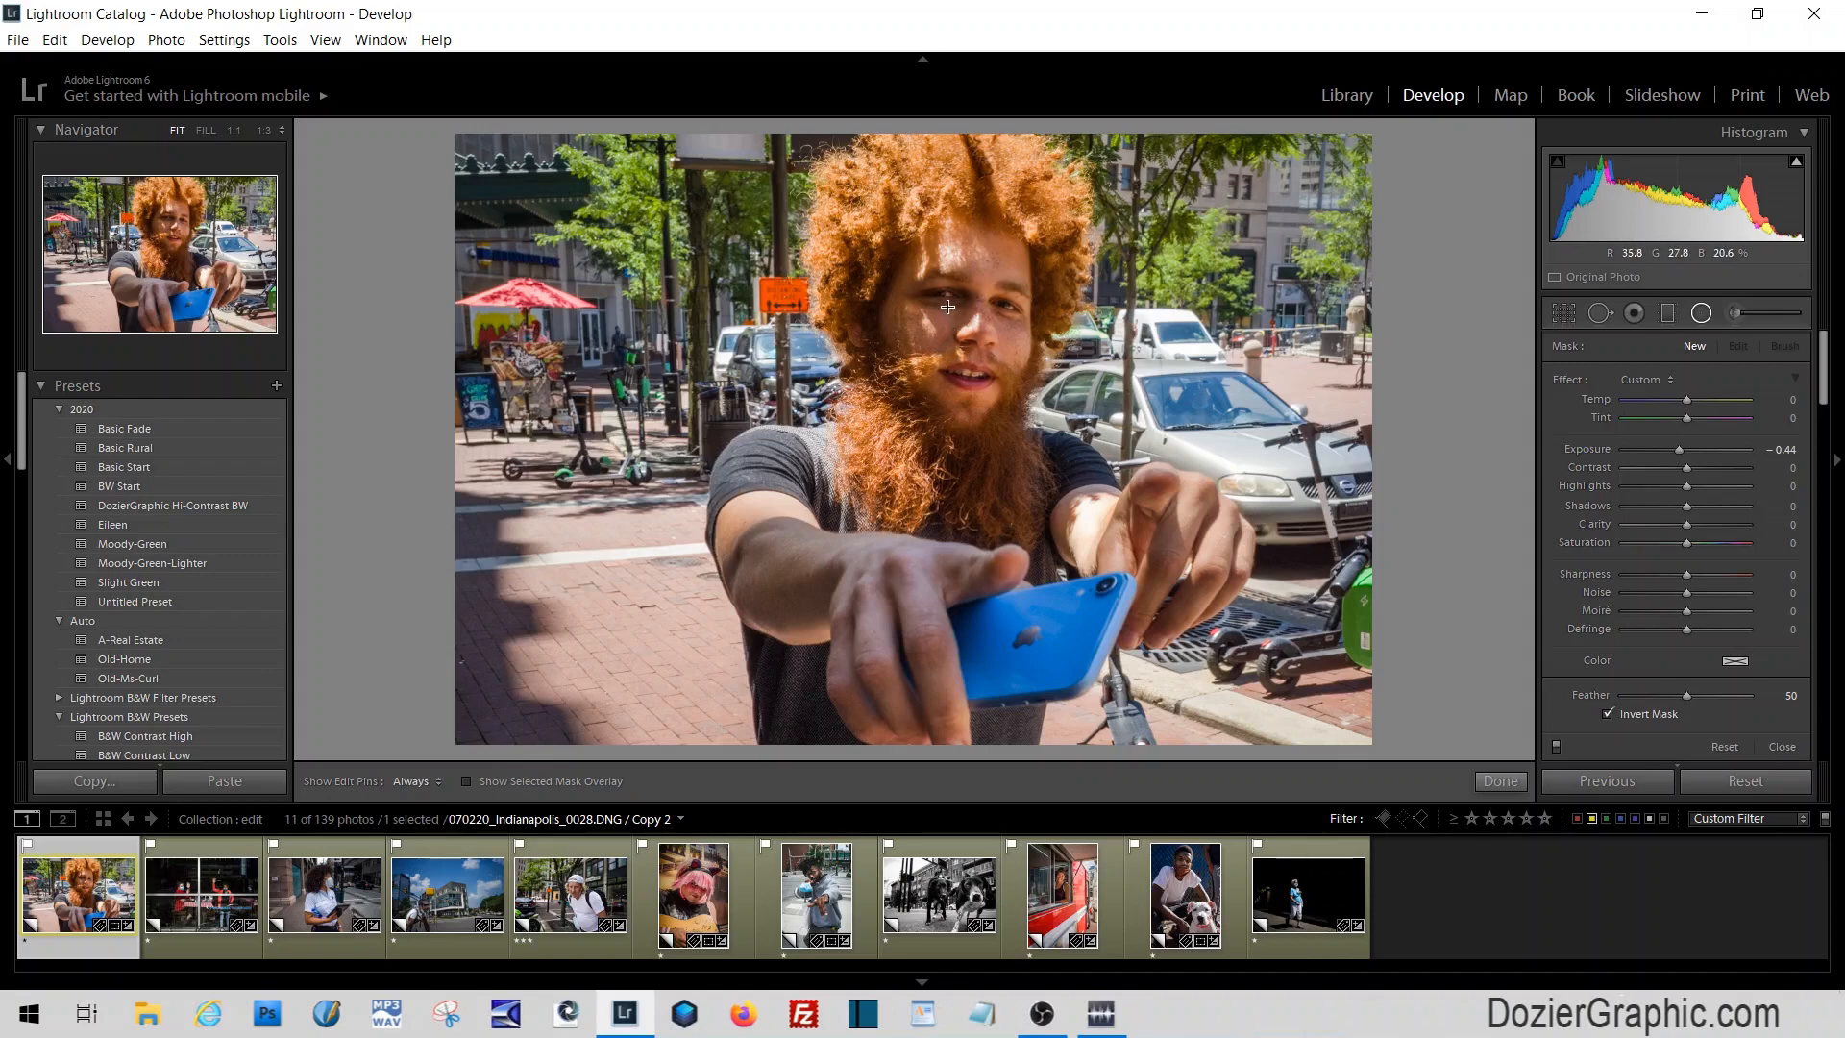
left_click_drag(952, 311, 1048, 411)
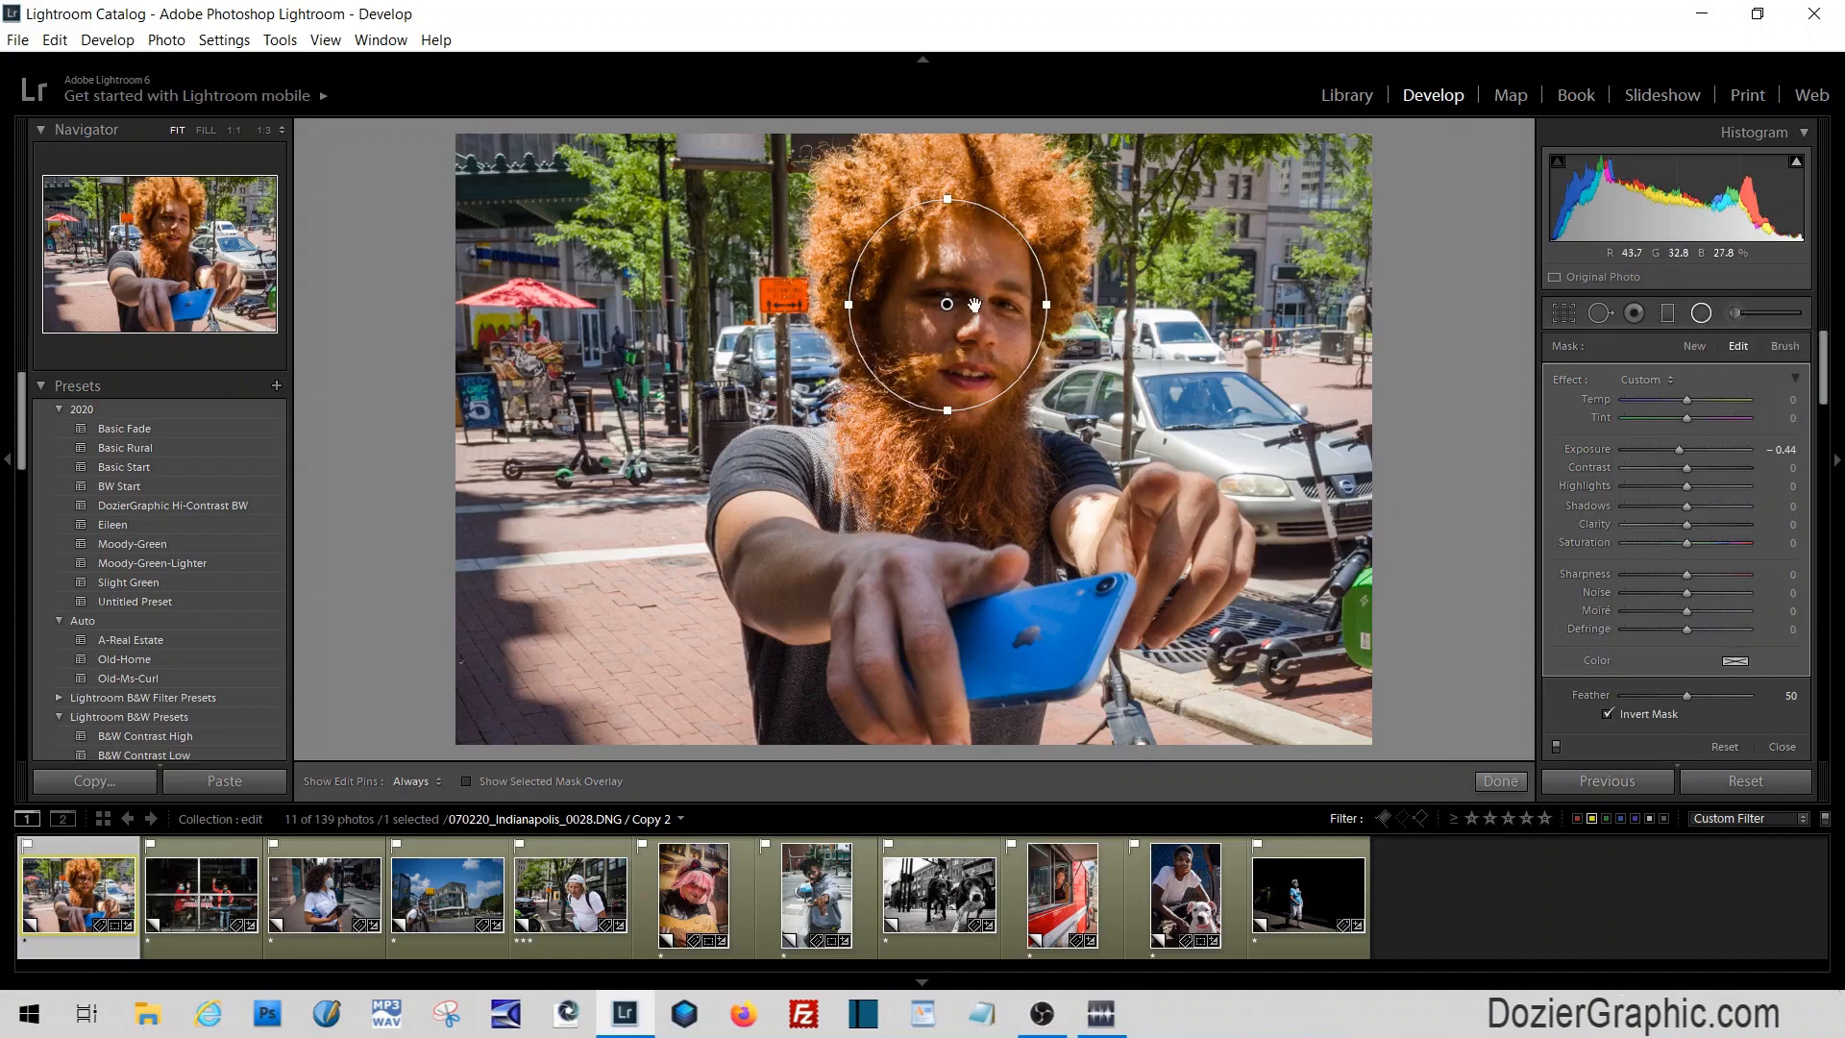
left_click_drag(946, 306, 961, 317)
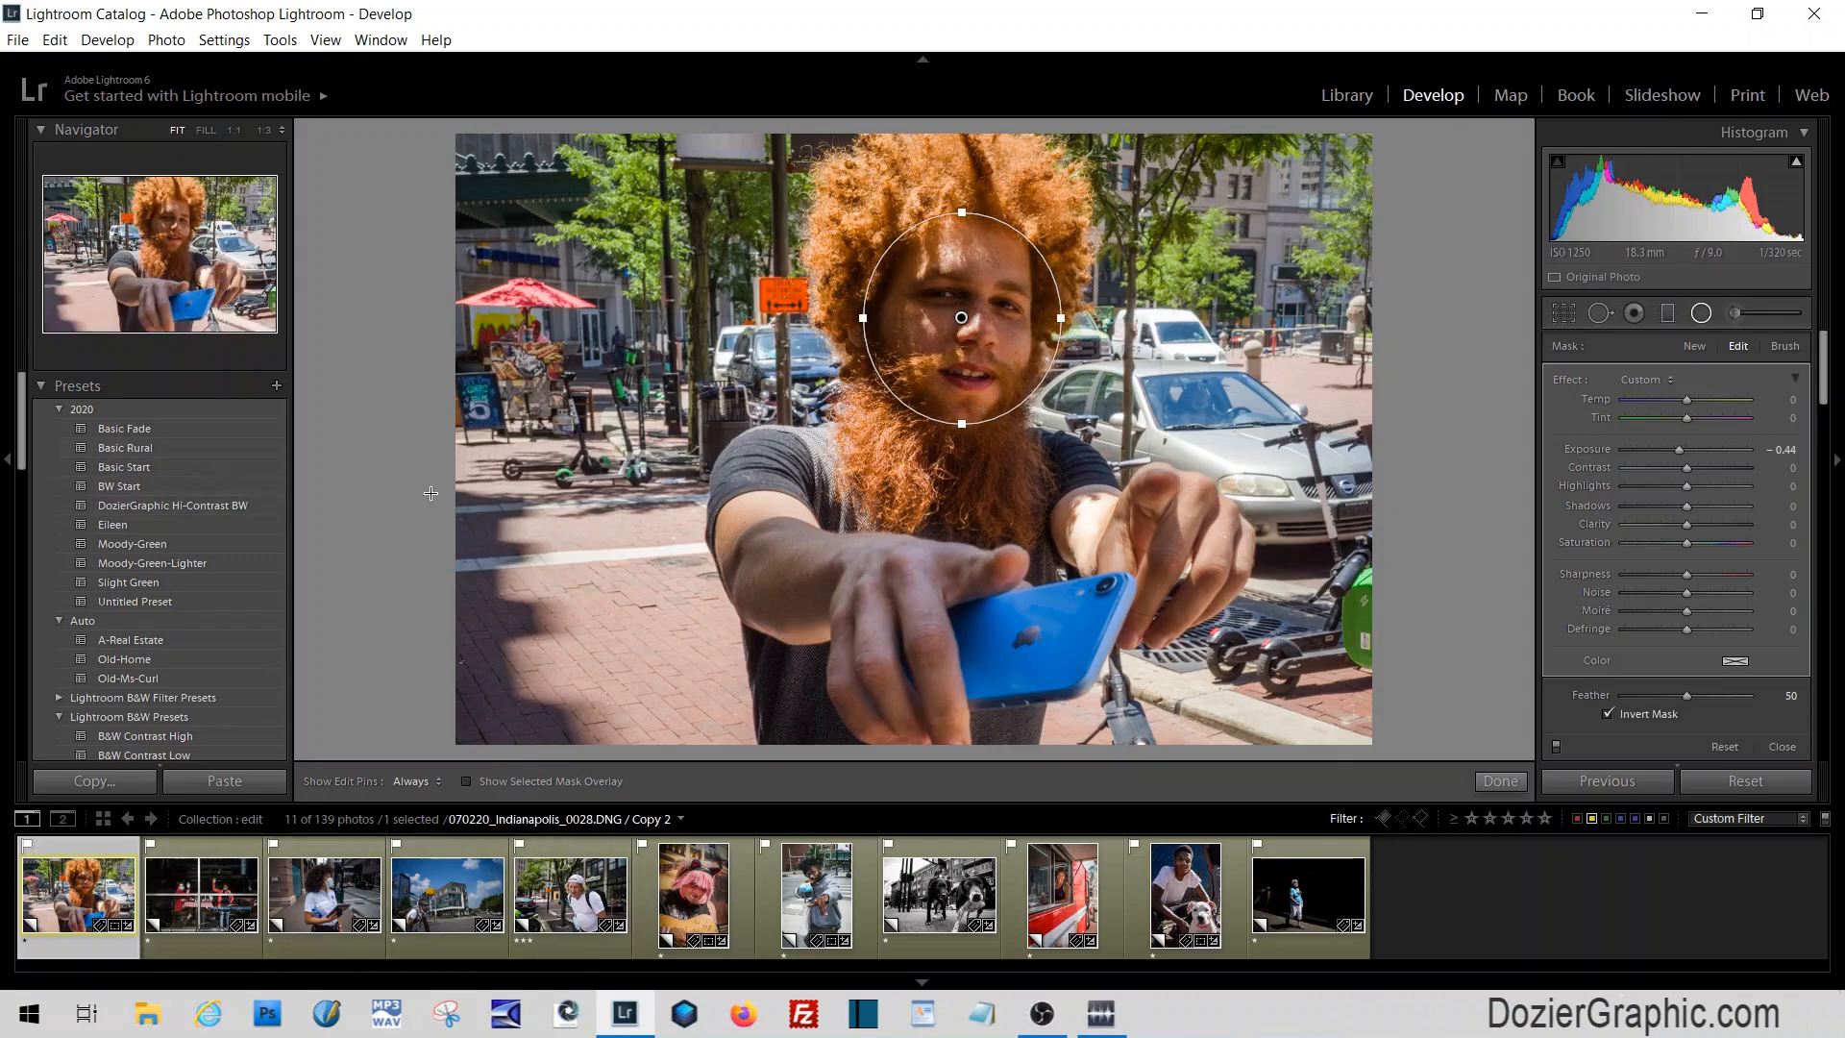
Reset the face radial filter's effect and set Exposure 0.40, Contrast 12, Highlights −47, Shadows 92 and Clarity 35
double_click(1565, 380)
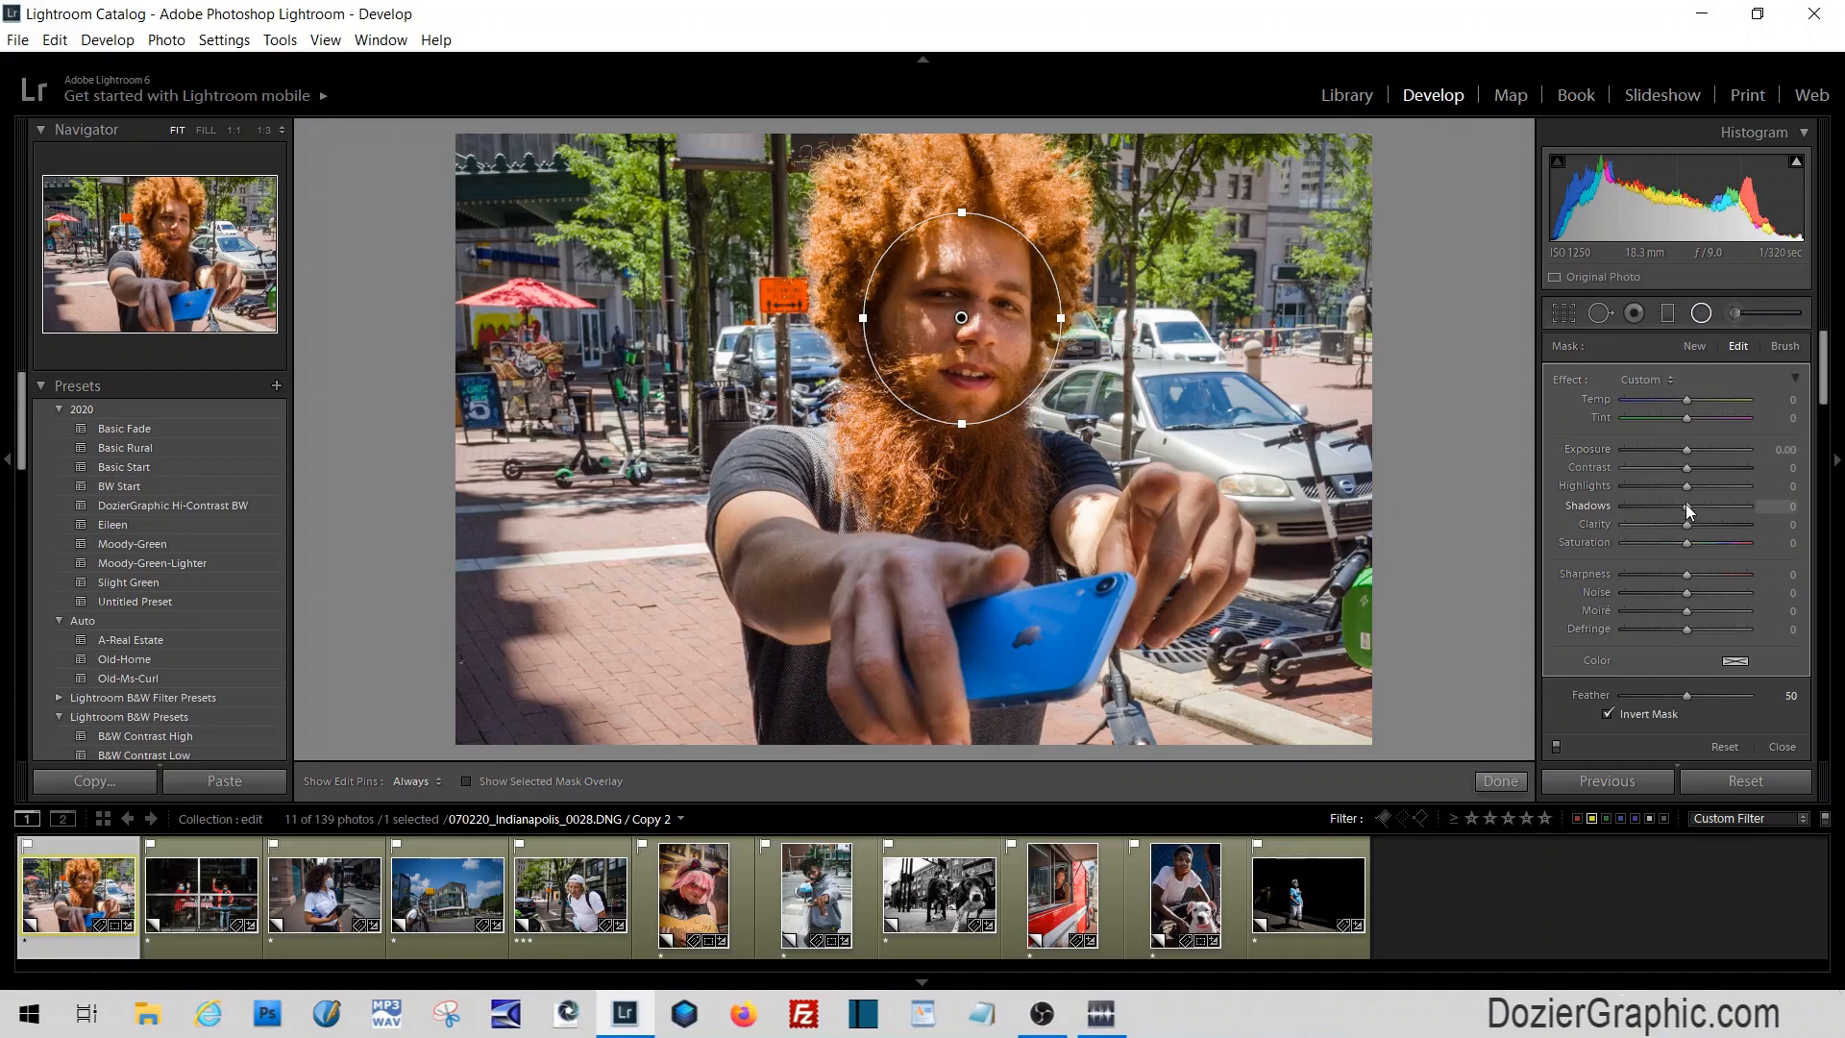
mouse_move(1686, 506)
left_mouse_down()
mouse_move(1714, 504)
mouse_move(1698, 471)
left_mouse_up()
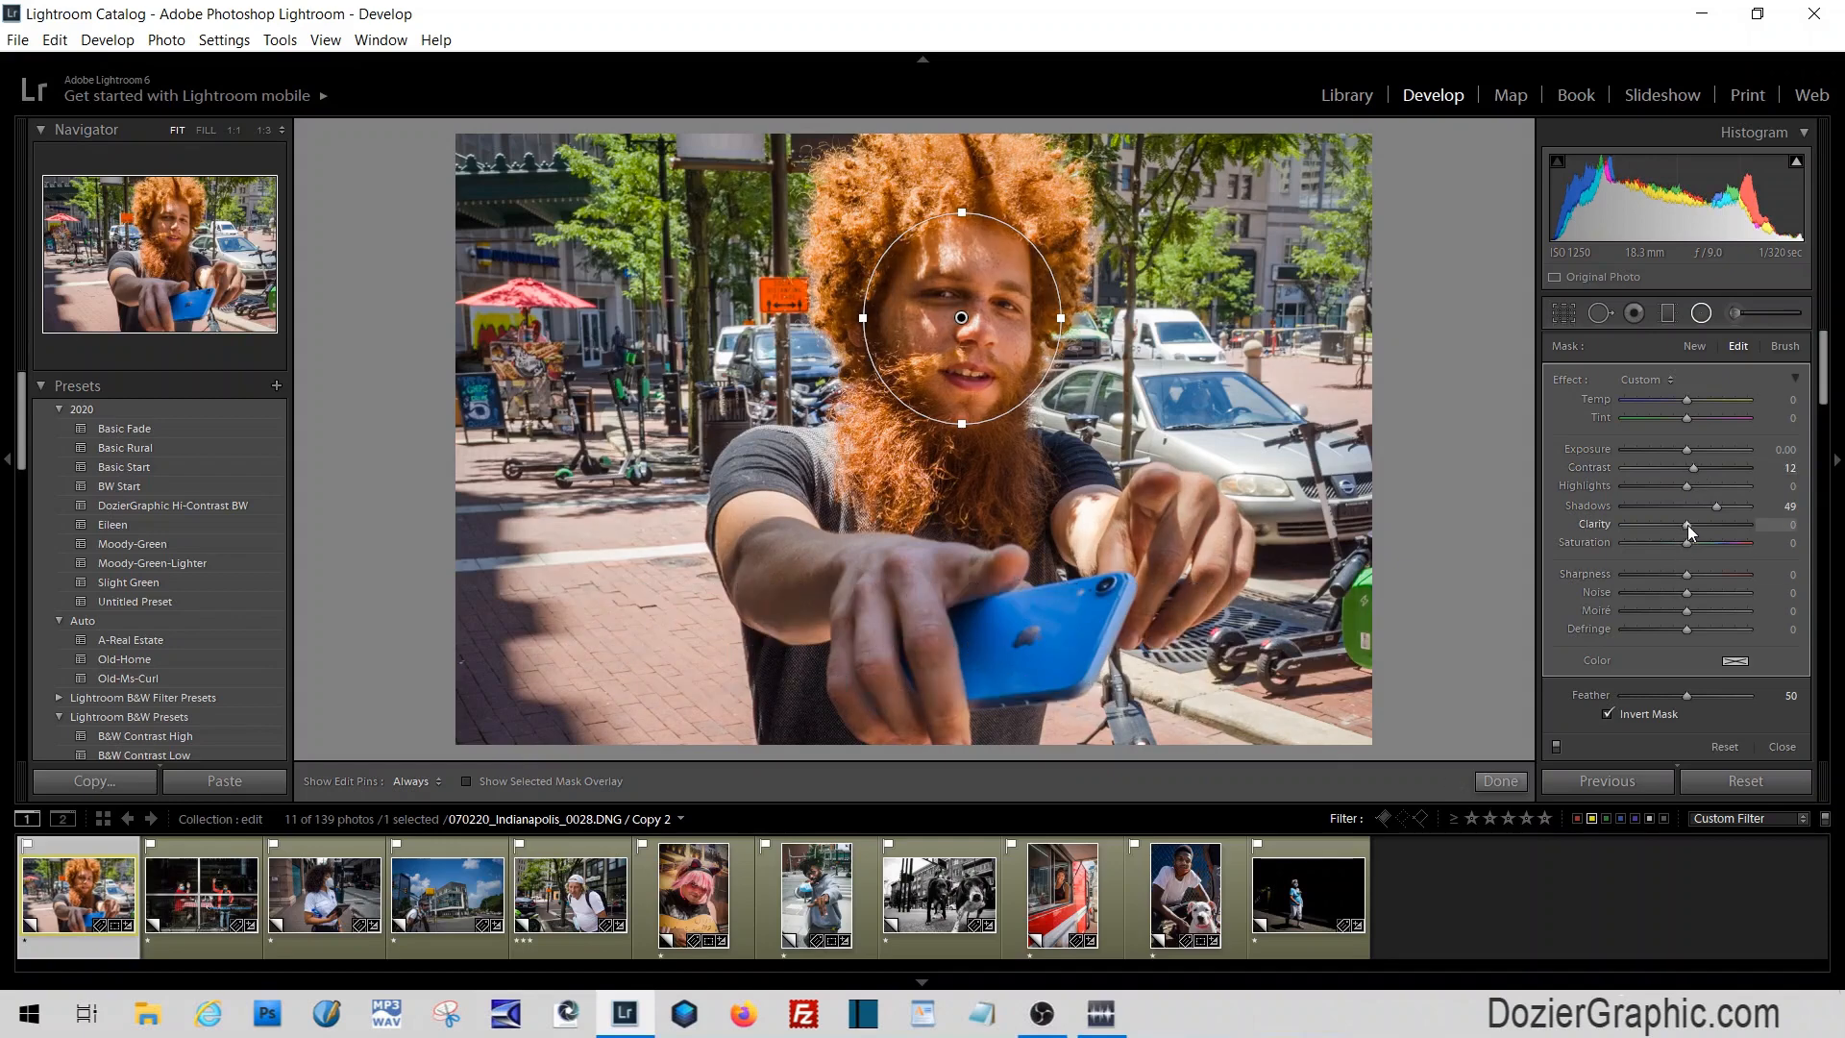
left_click_drag(1688, 524, 1653, 495)
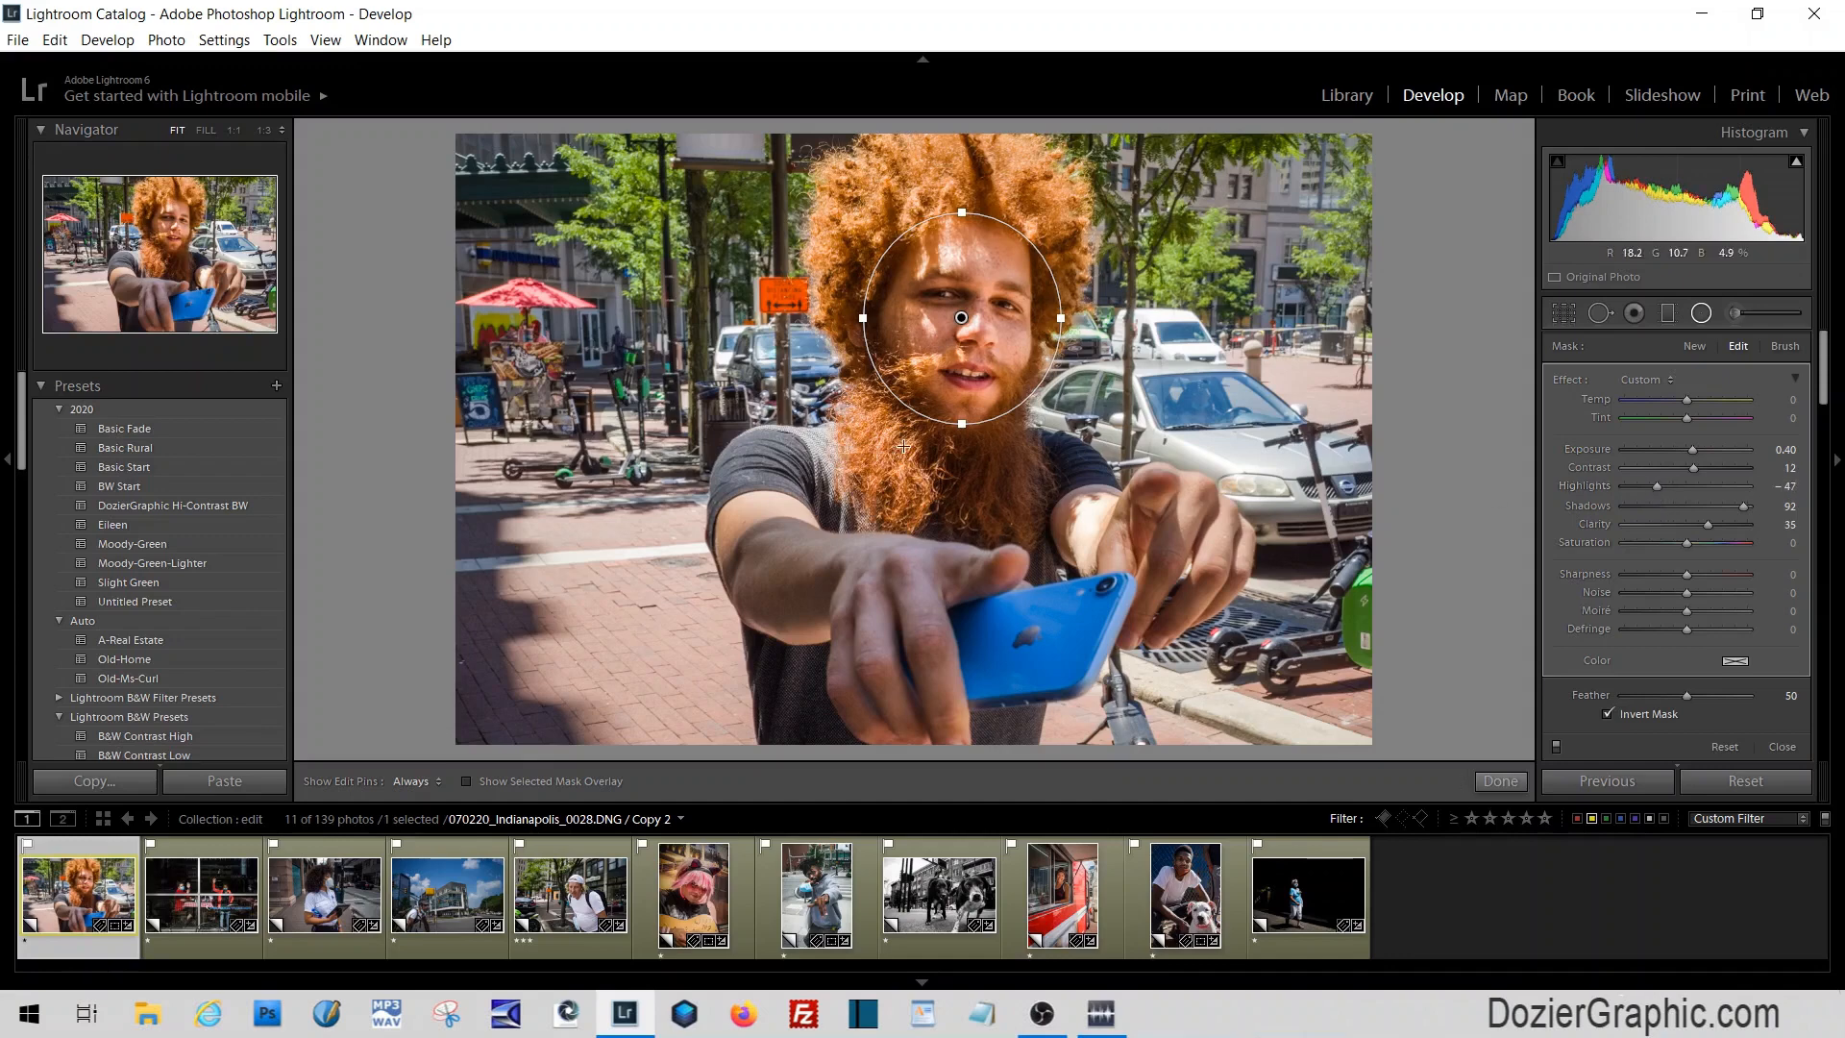
Enlarge the radial filter to cover the man's forehead and upper beard, compare the photo with the filter off and on, and close it
left_click_drag(962, 424, 963, 460)
left_click_drag(1064, 318, 1070, 318)
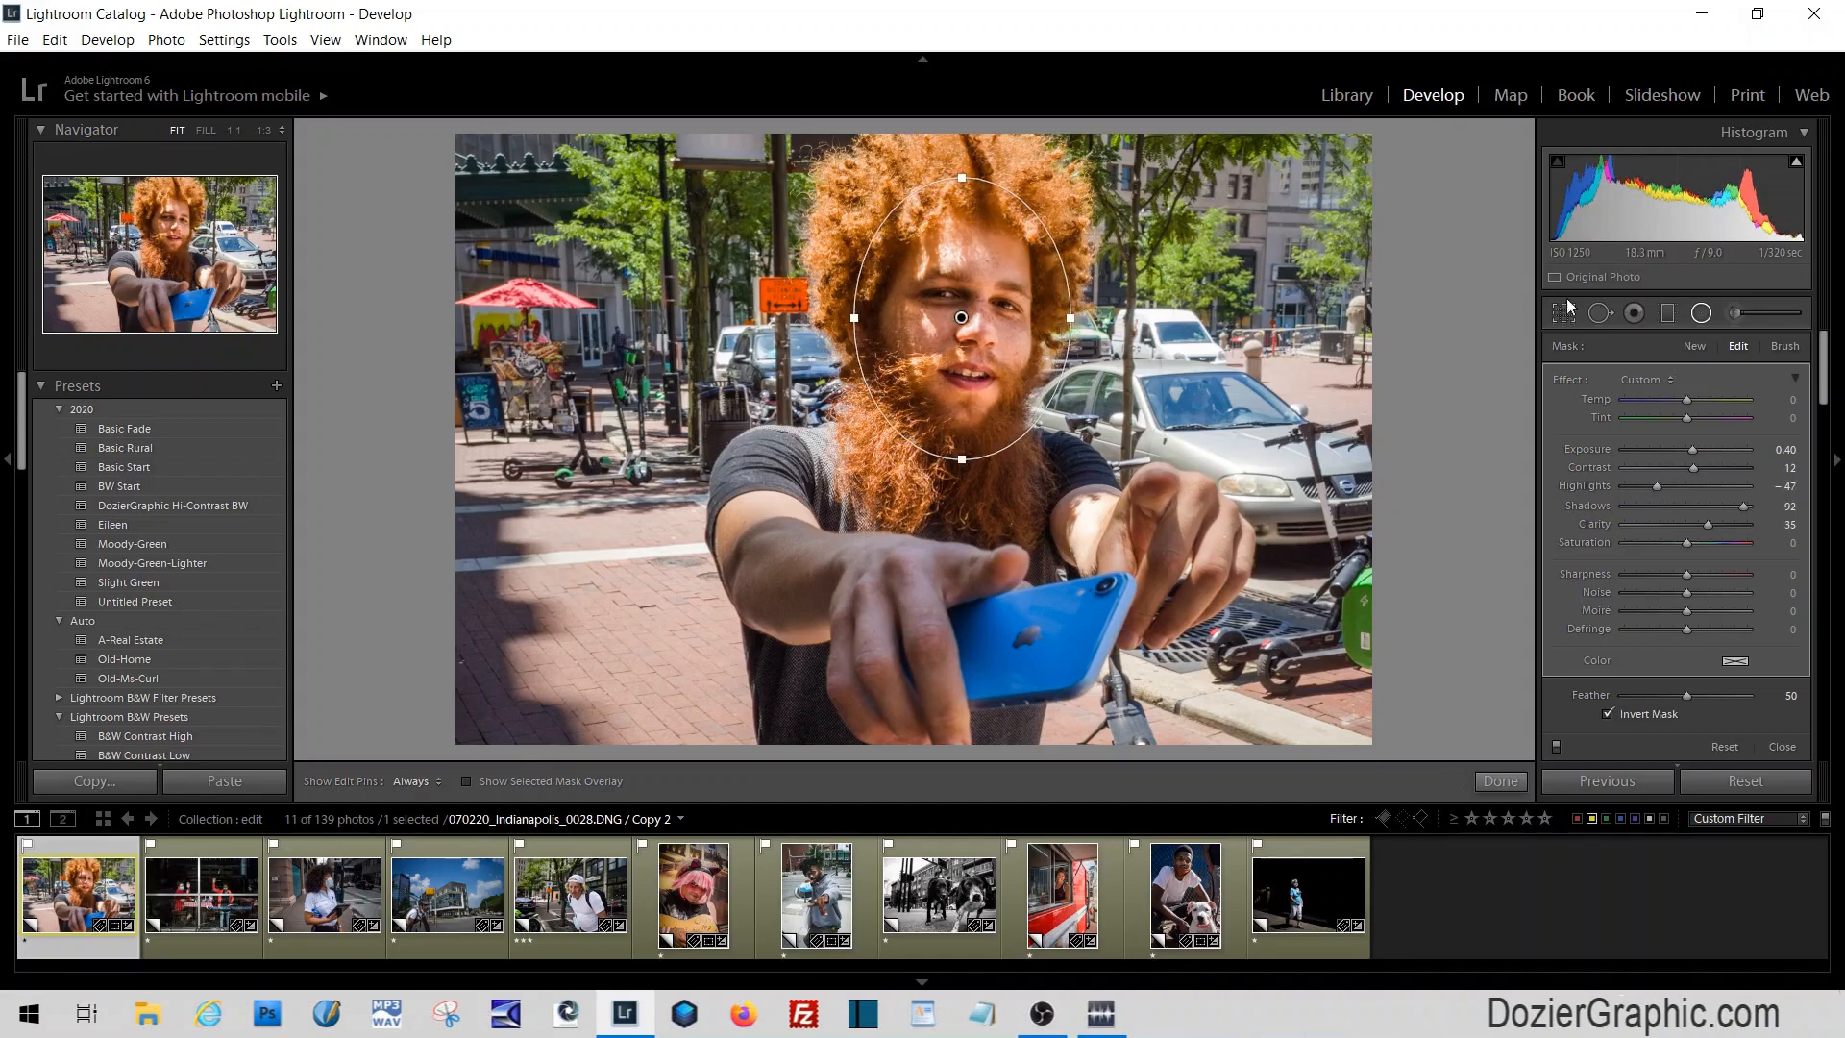
left_click(1557, 747)
left_click(1555, 745)
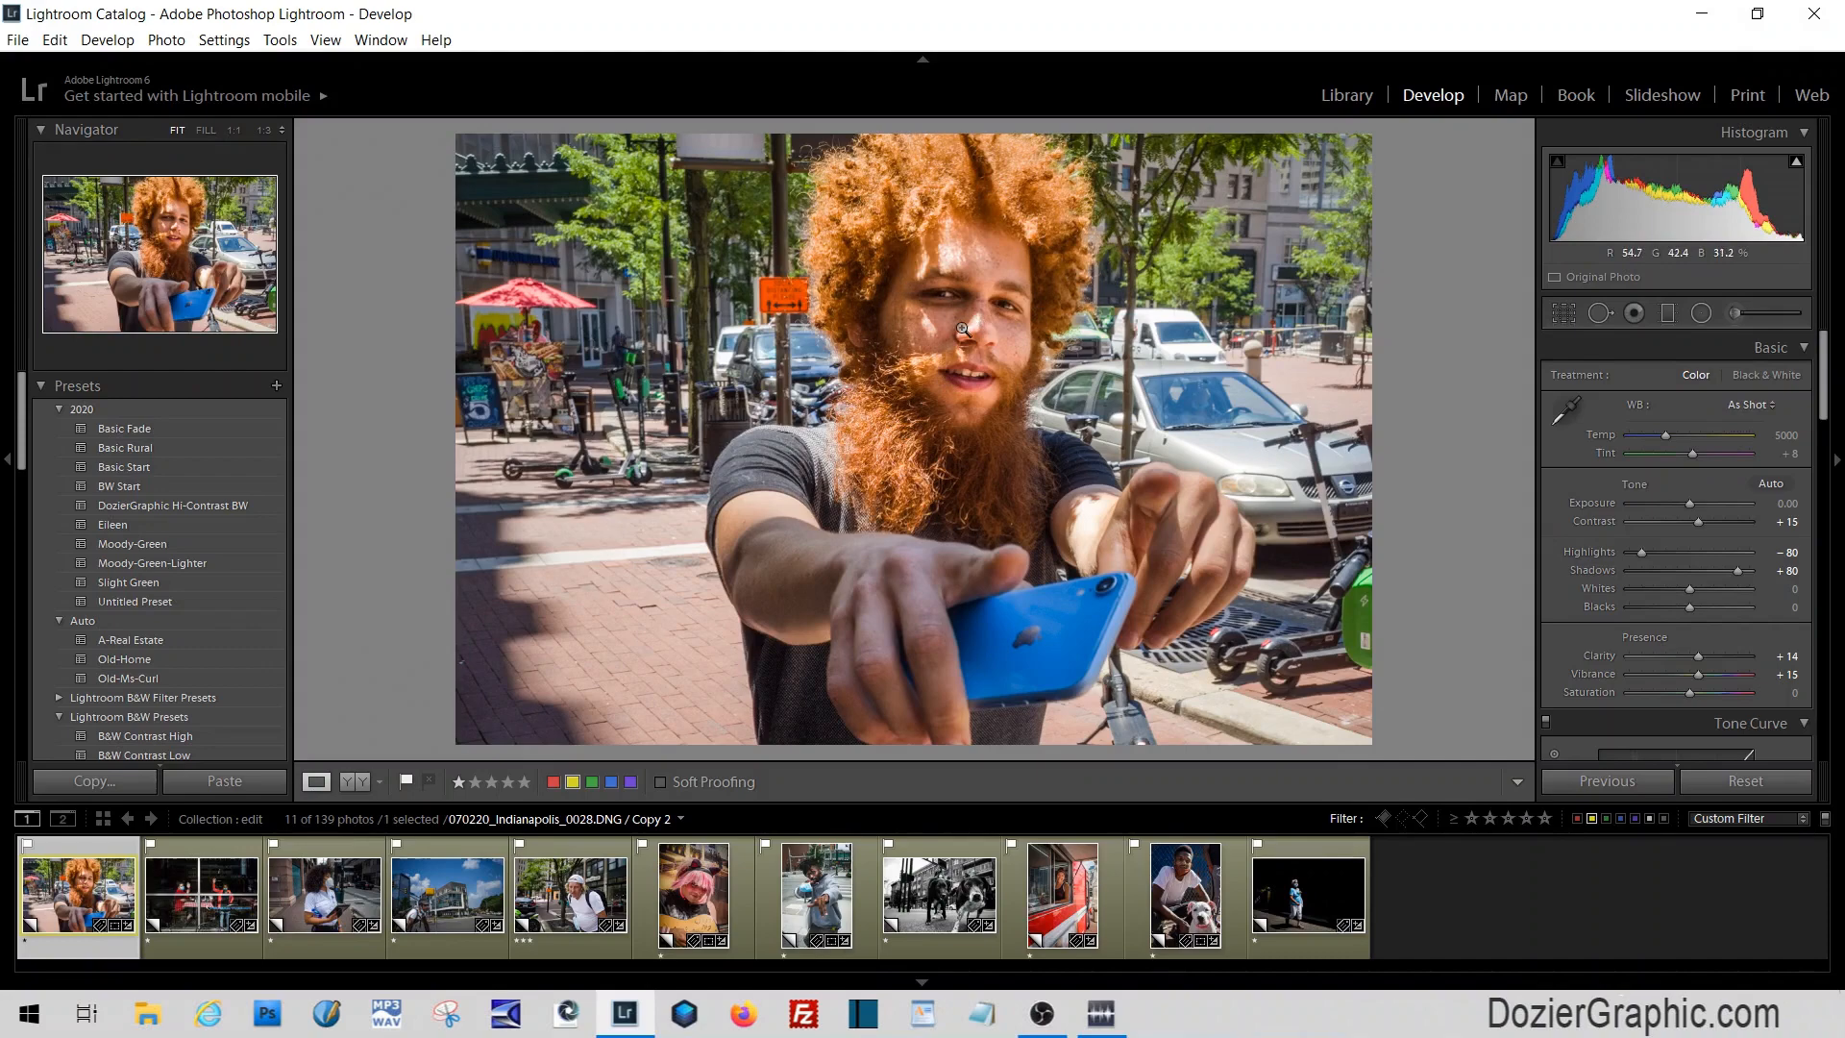
Examine the man's face and beard at 1:1 magnification, comparing them with the full photo
left_click(961, 330)
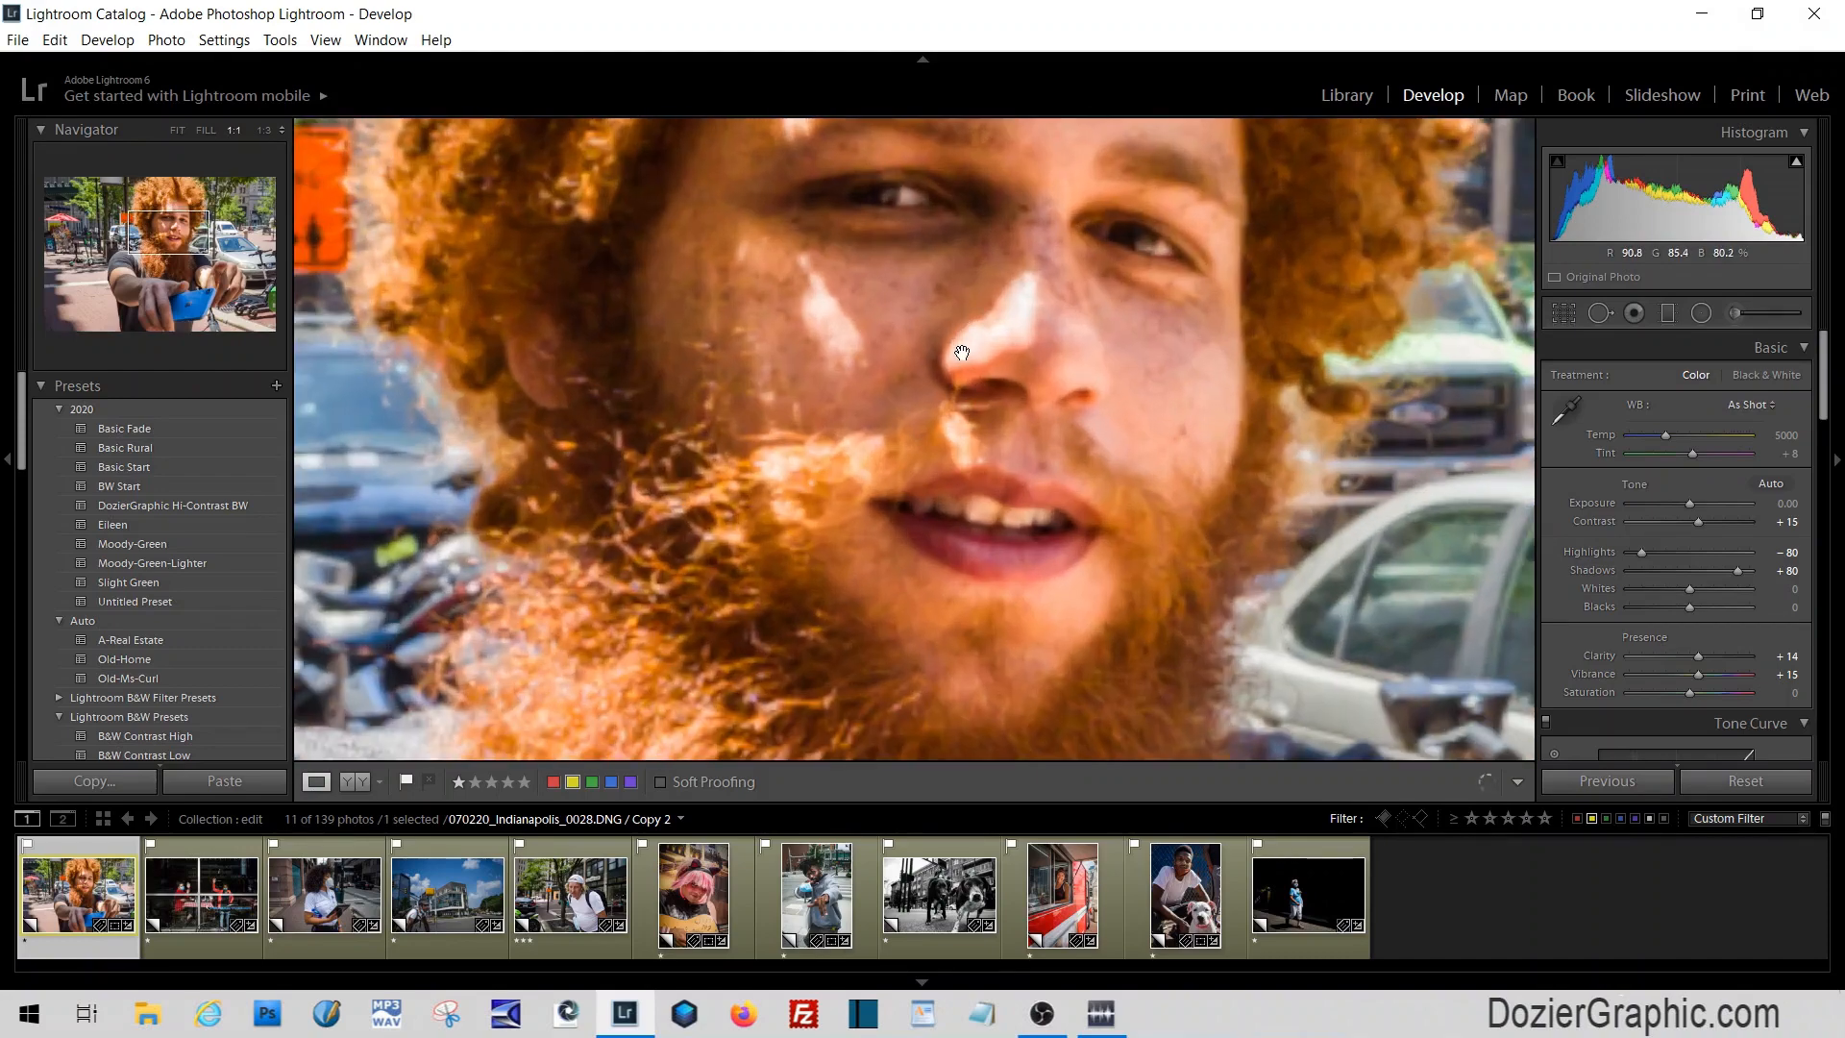
left_click_drag(897, 346, 923, 484)
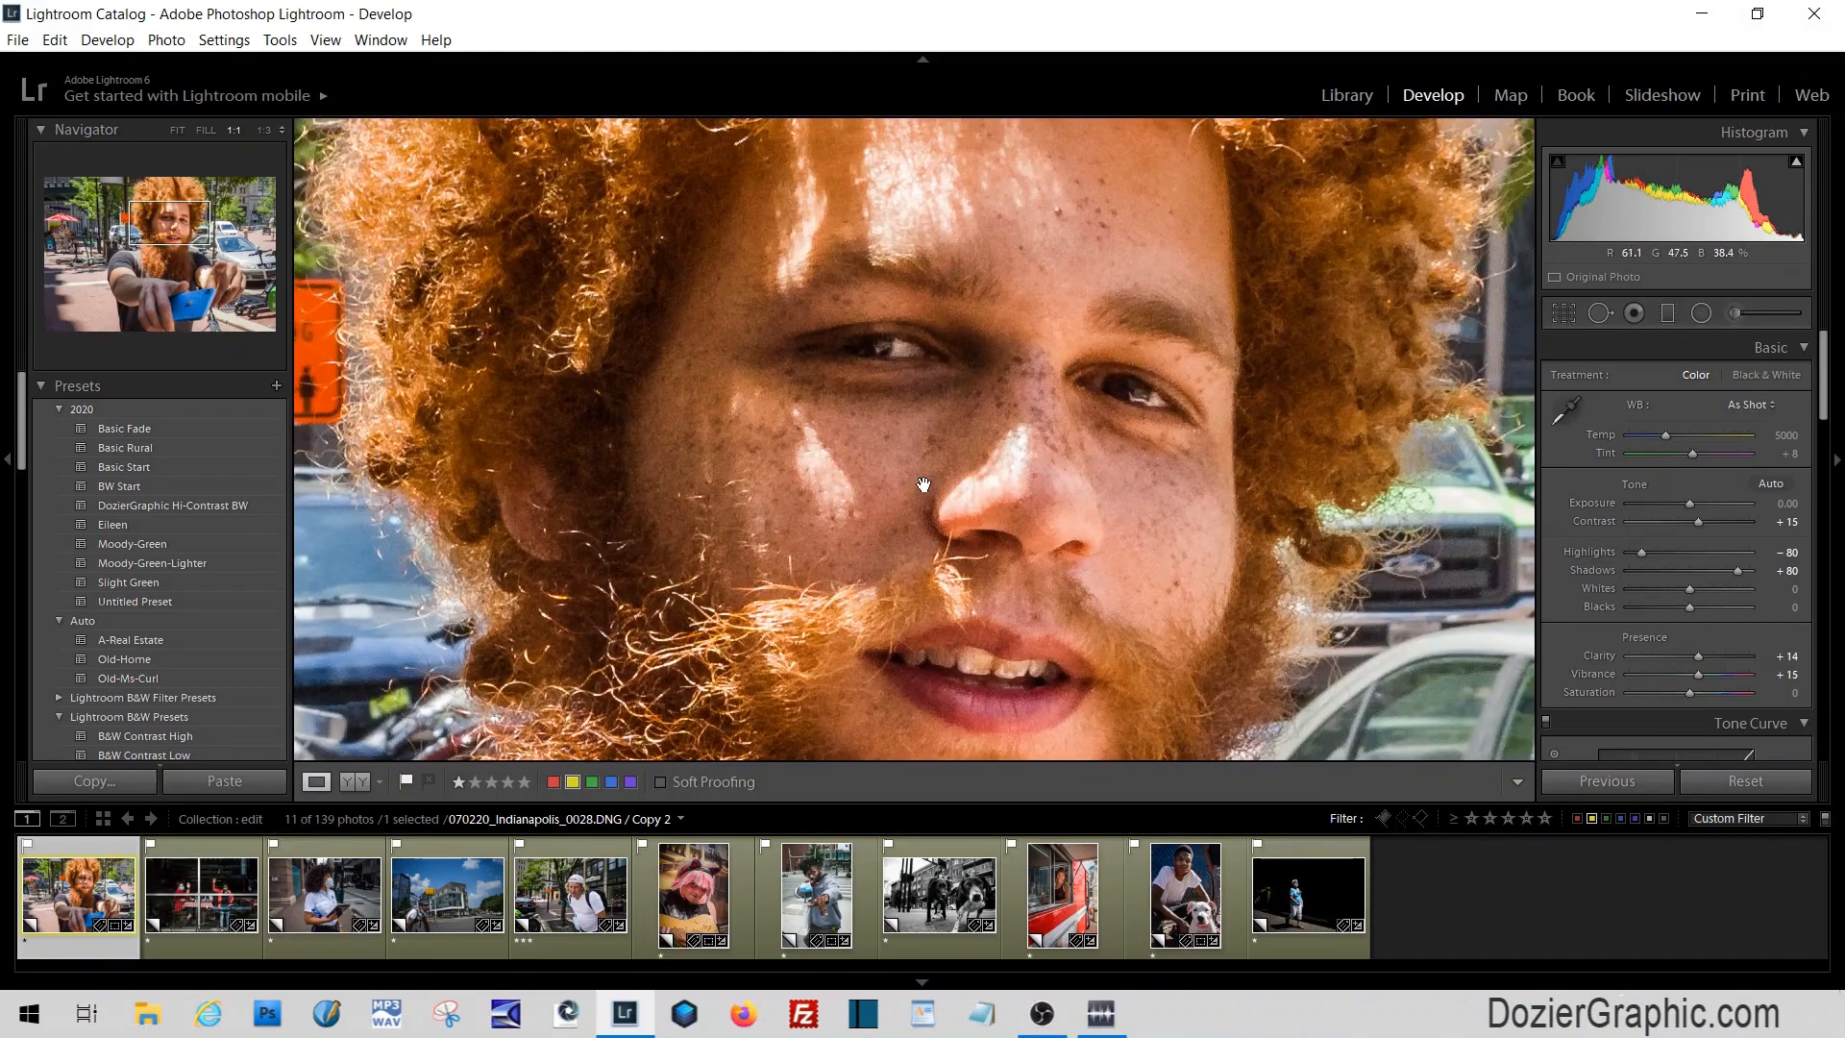
left_click_drag(1048, 347, 978, 302)
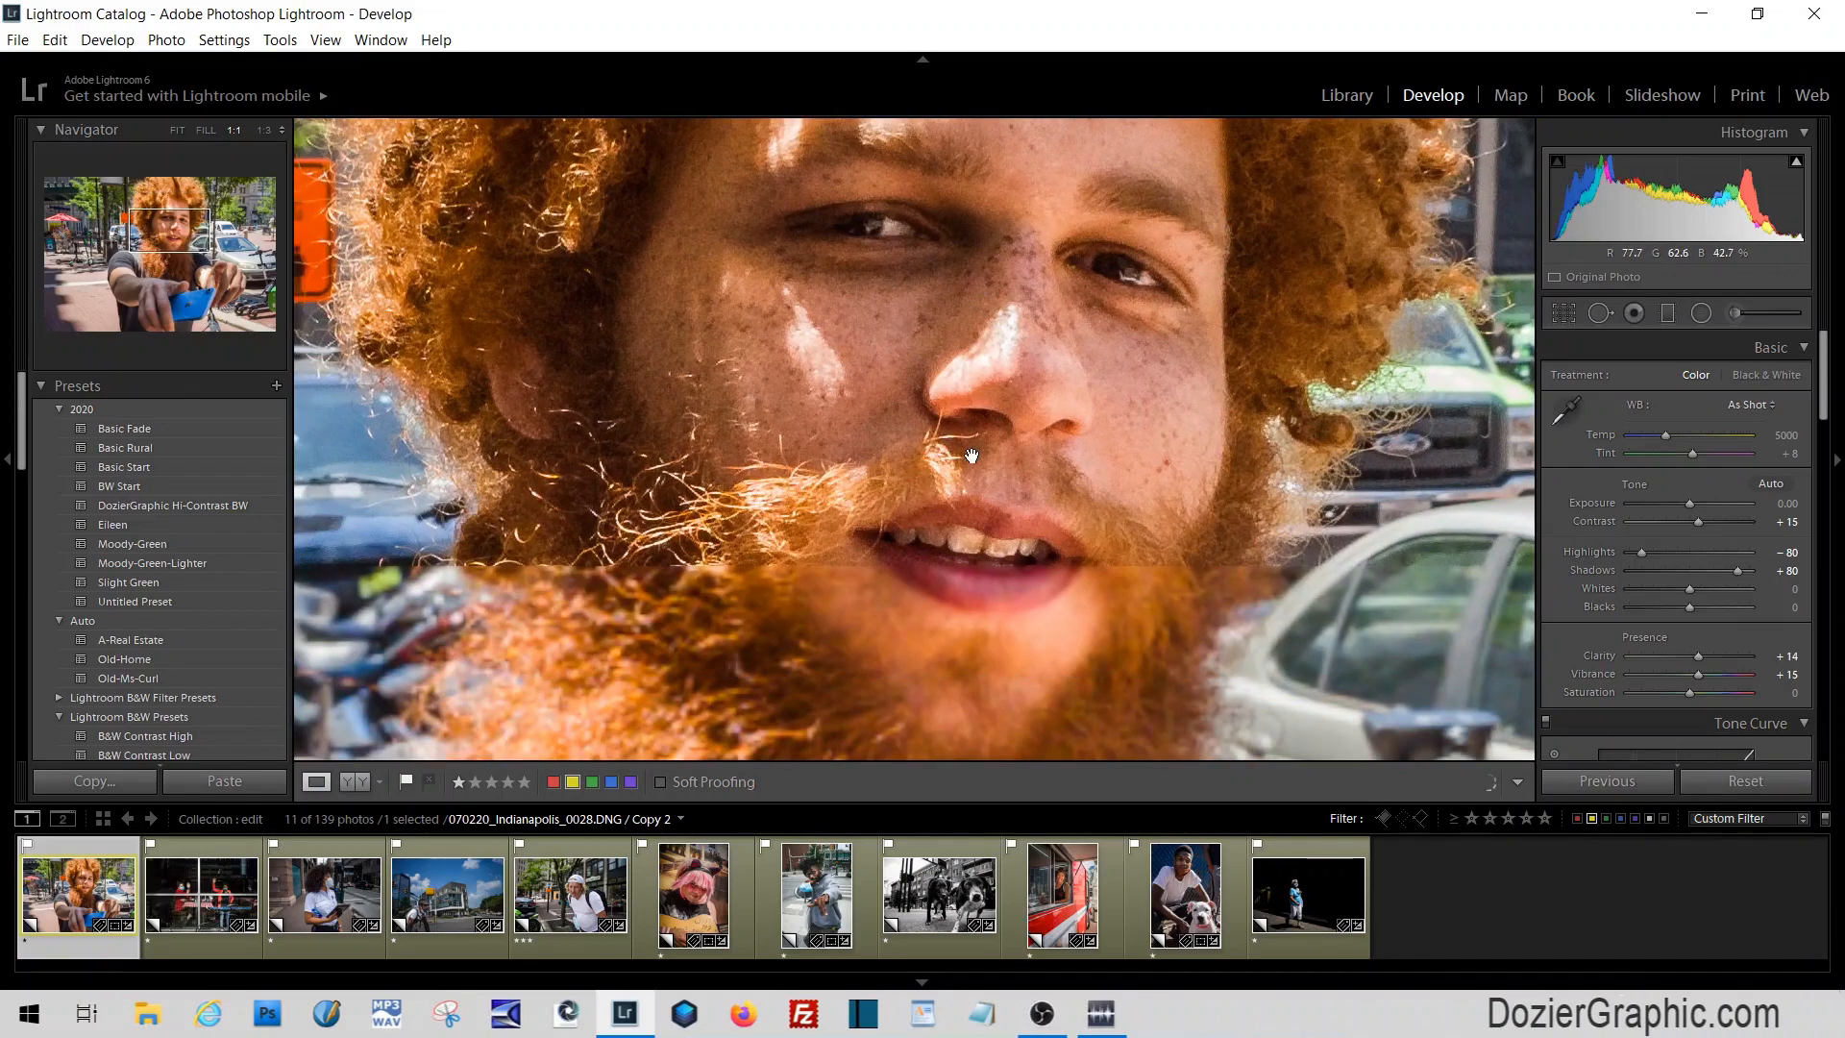
left_click_drag(943, 509, 991, 420)
left_click(991, 420)
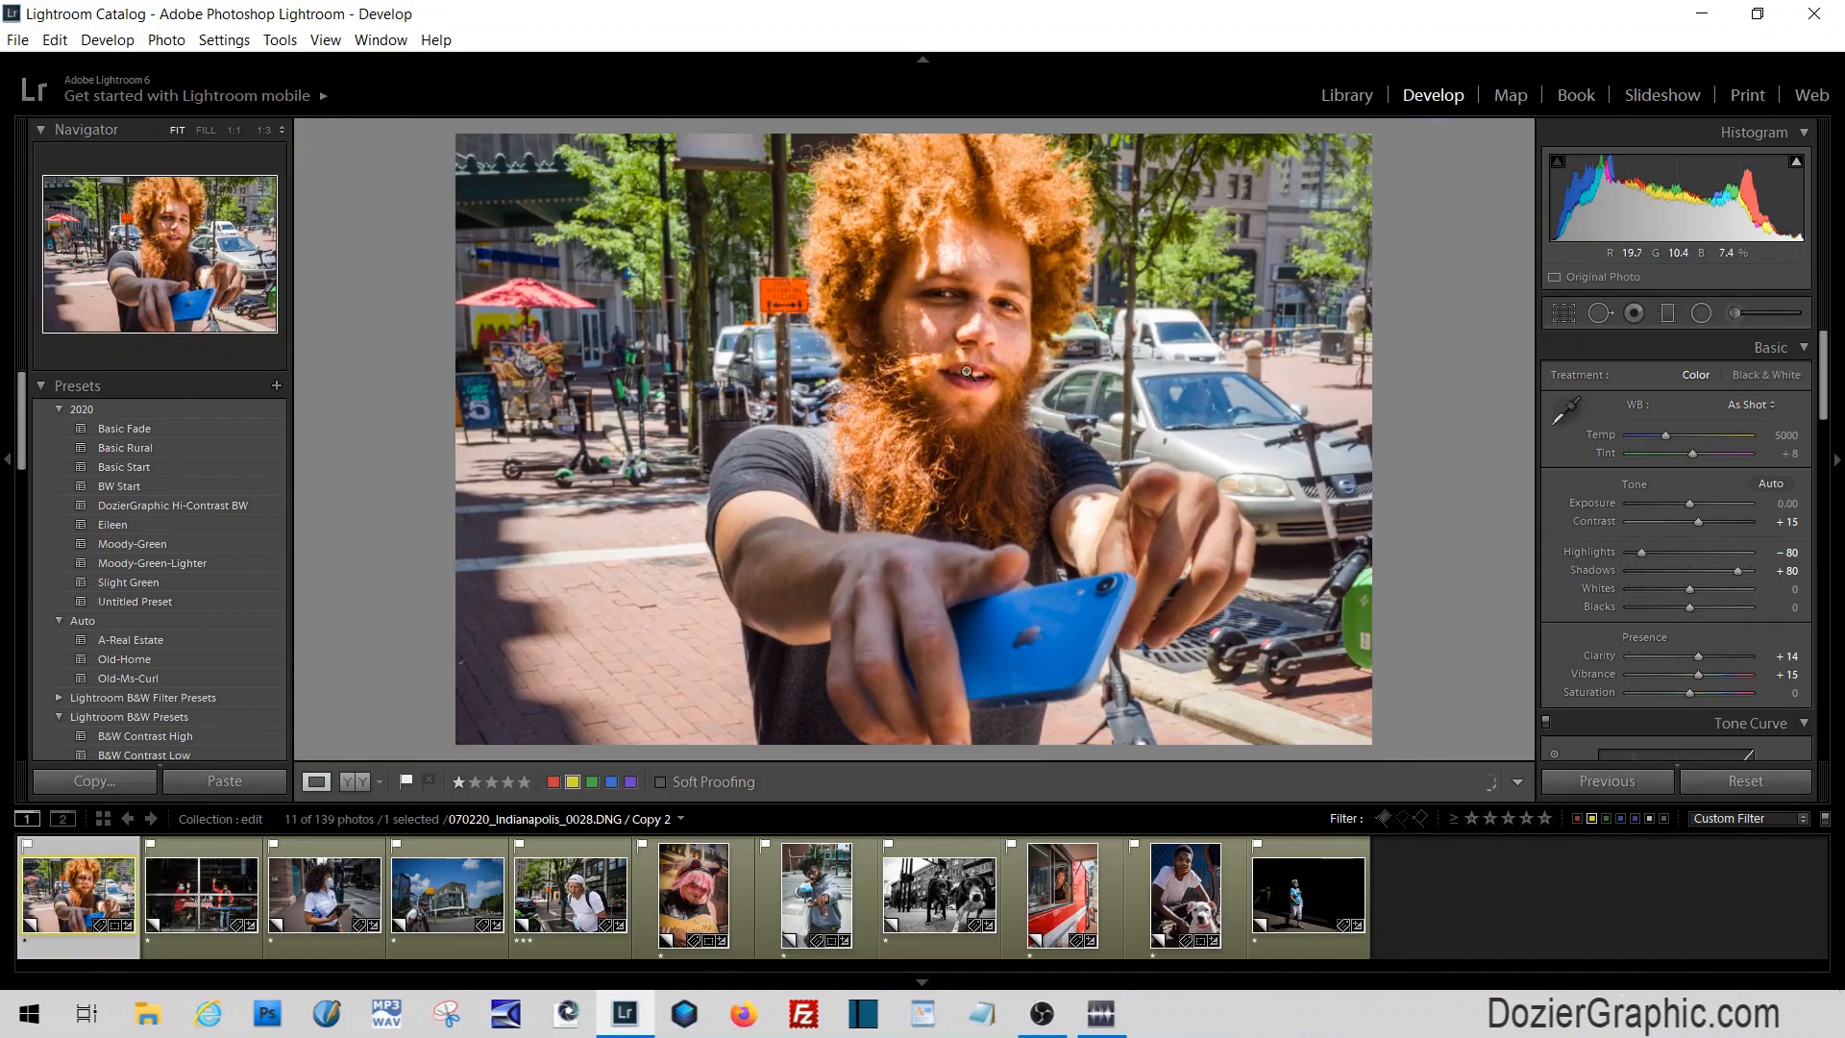
left_click(967, 371)
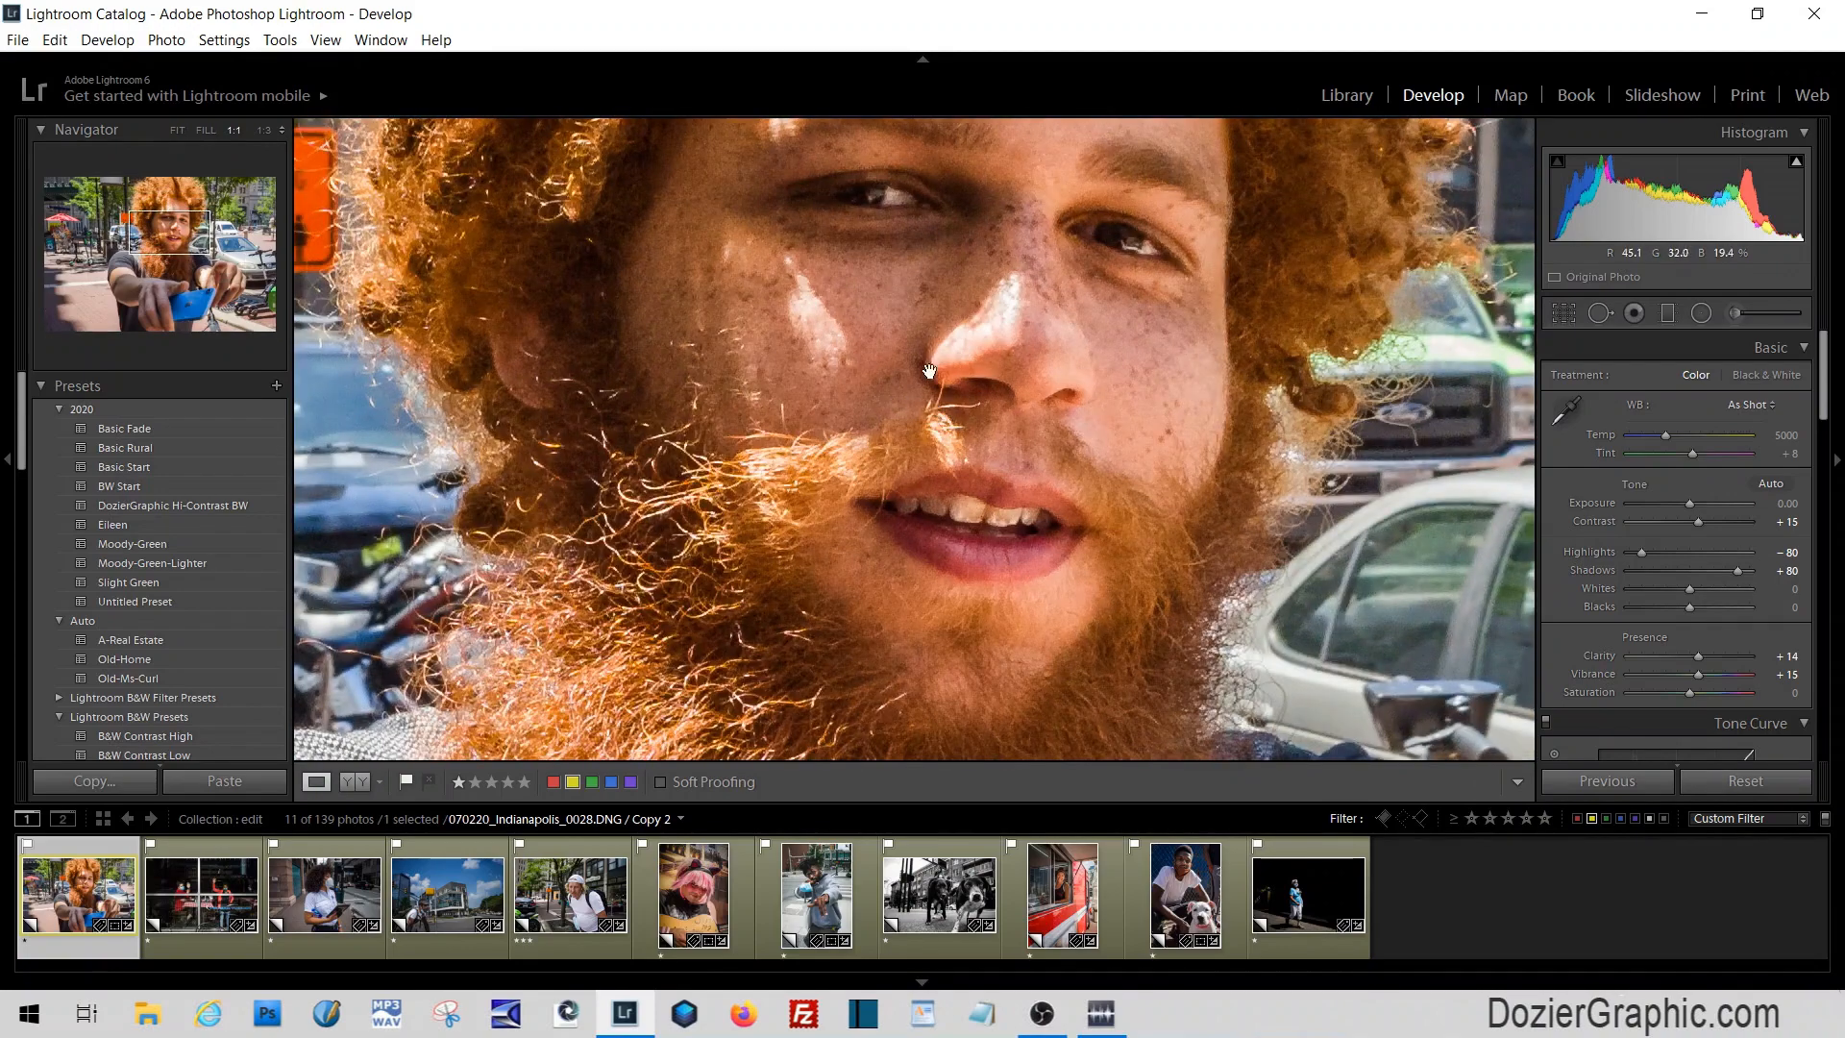
left_click(973, 467)
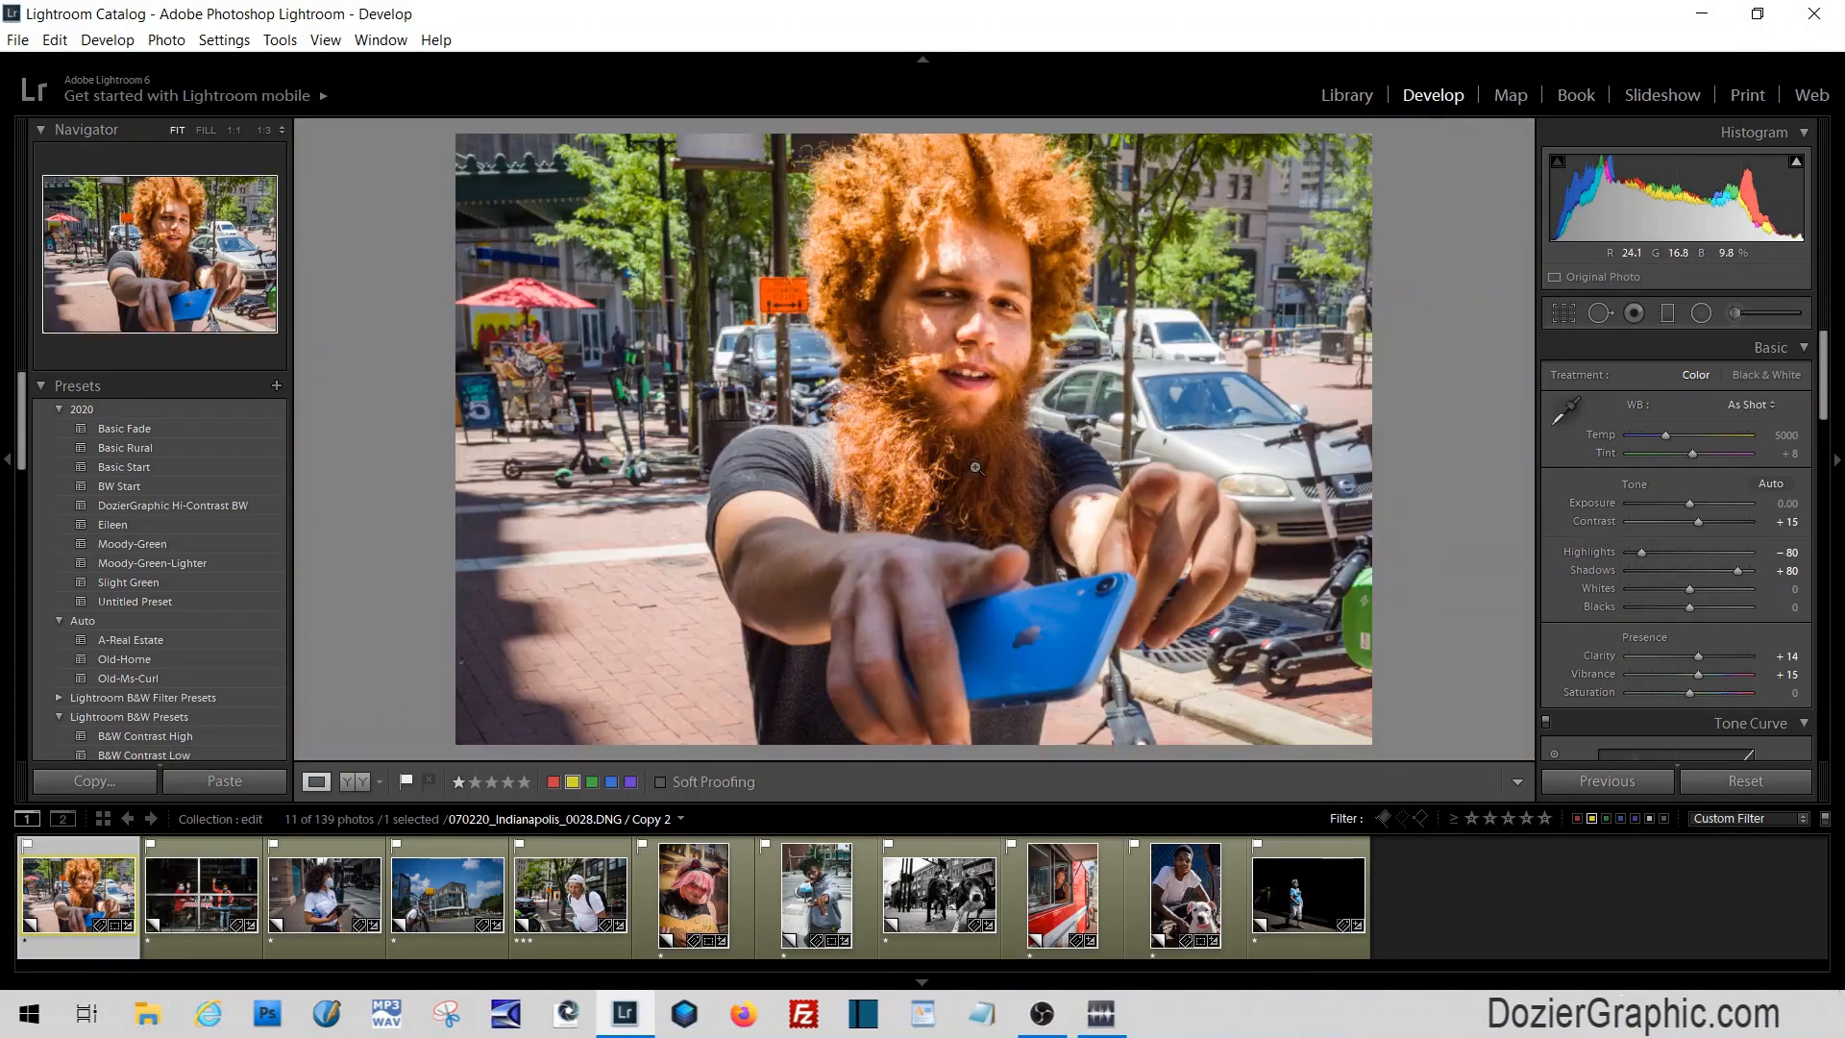
left_click(972, 385)
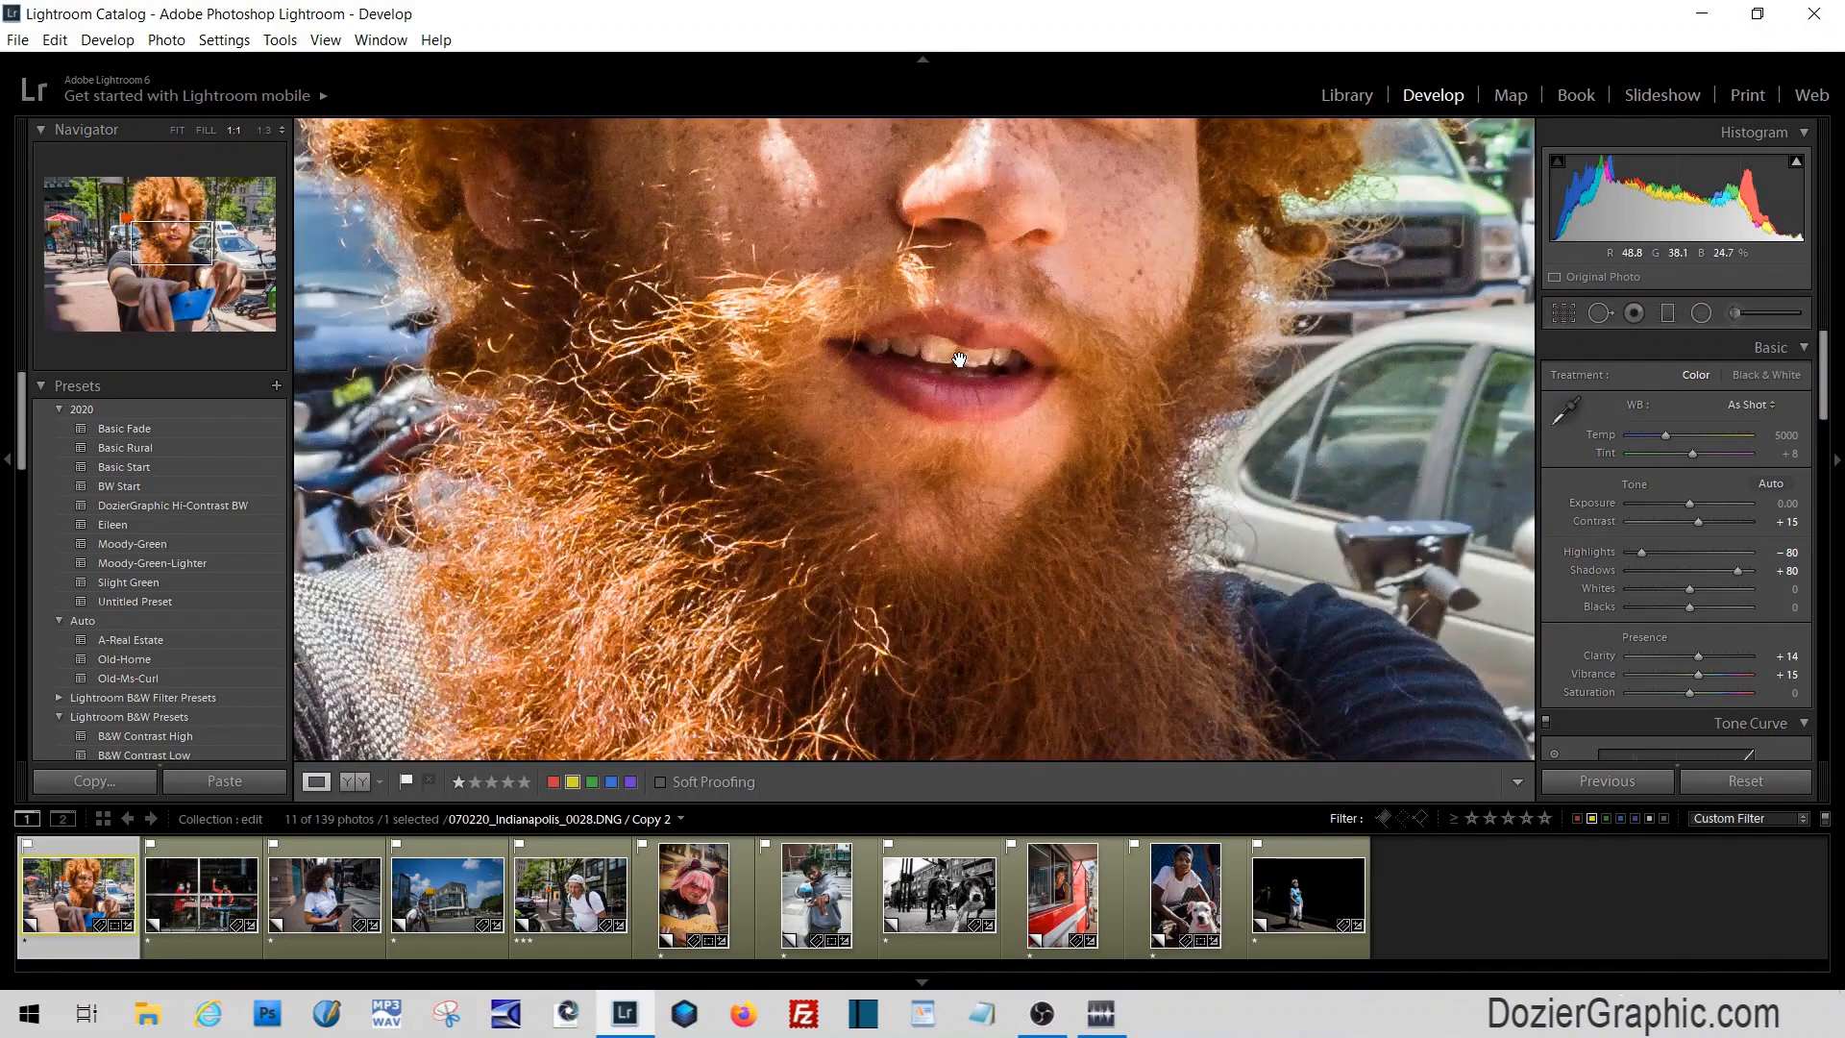
left_click(953, 342)
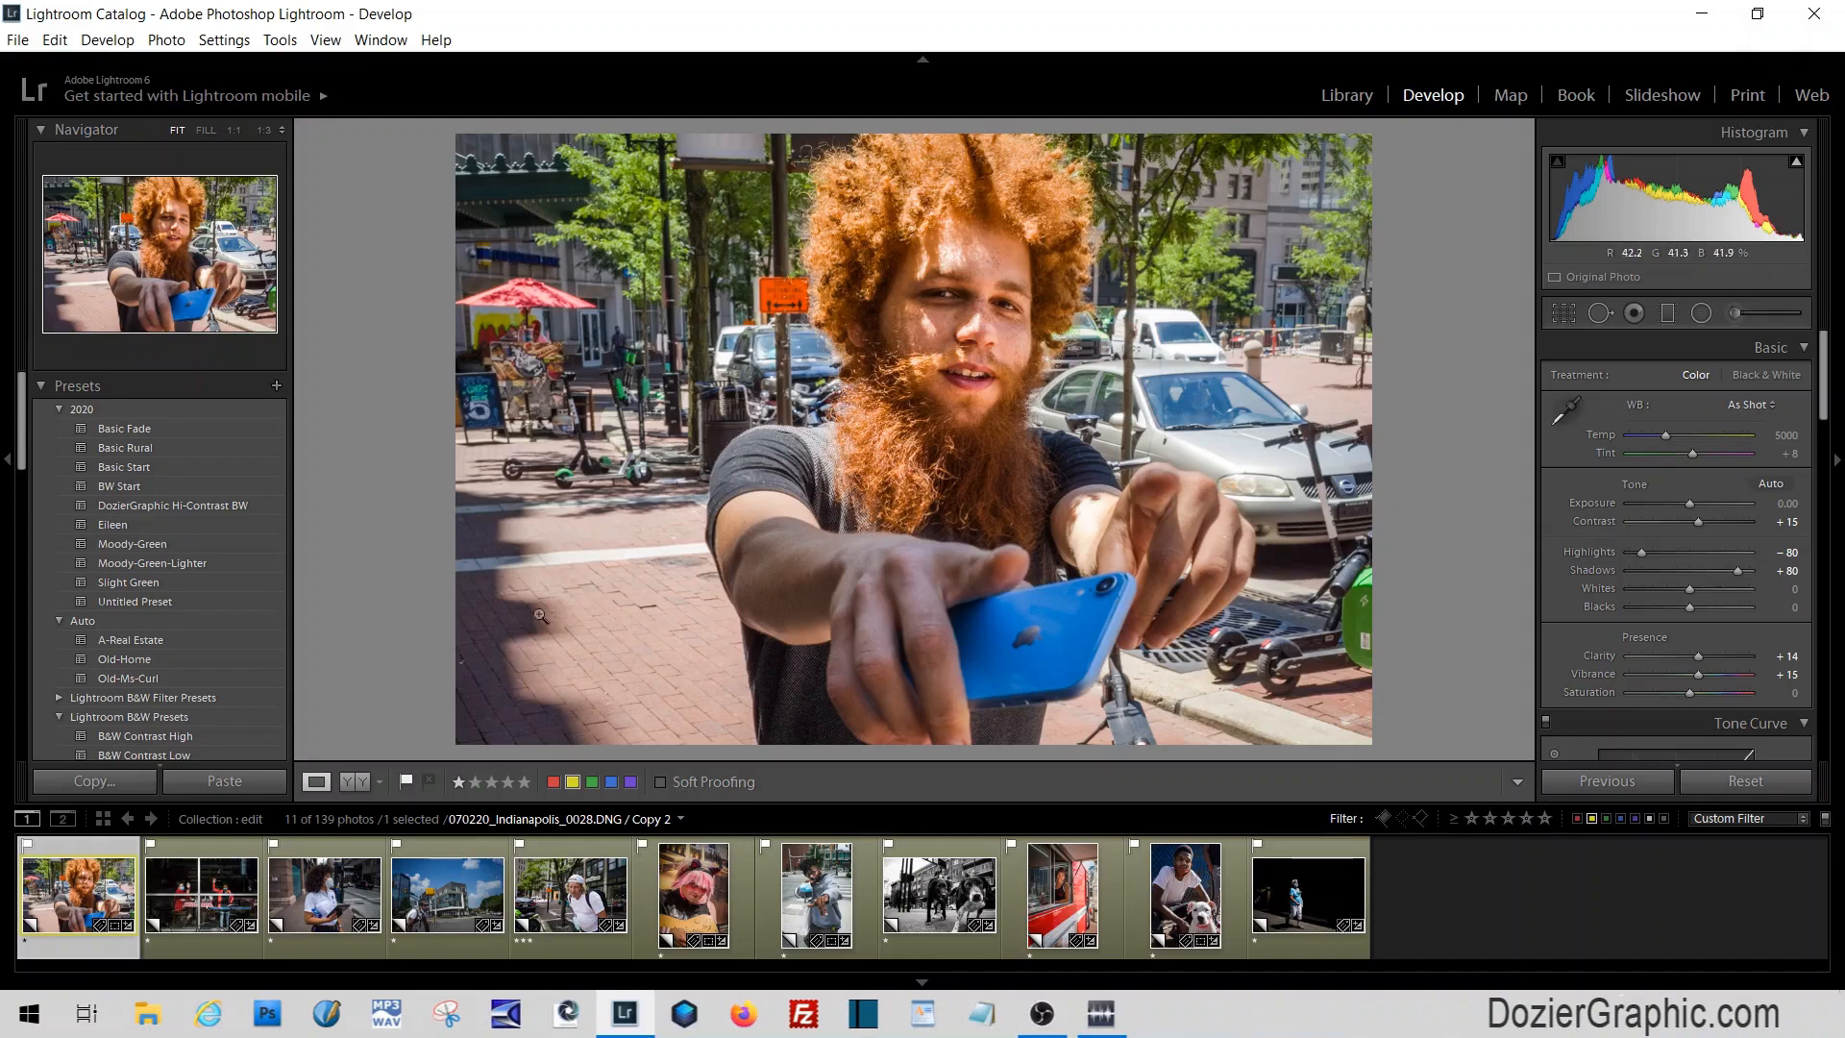
Apply Untitled Preset to the restaurant window photo, check it in a split before/after comparison, and return to the single-photo view
left_click(197, 908)
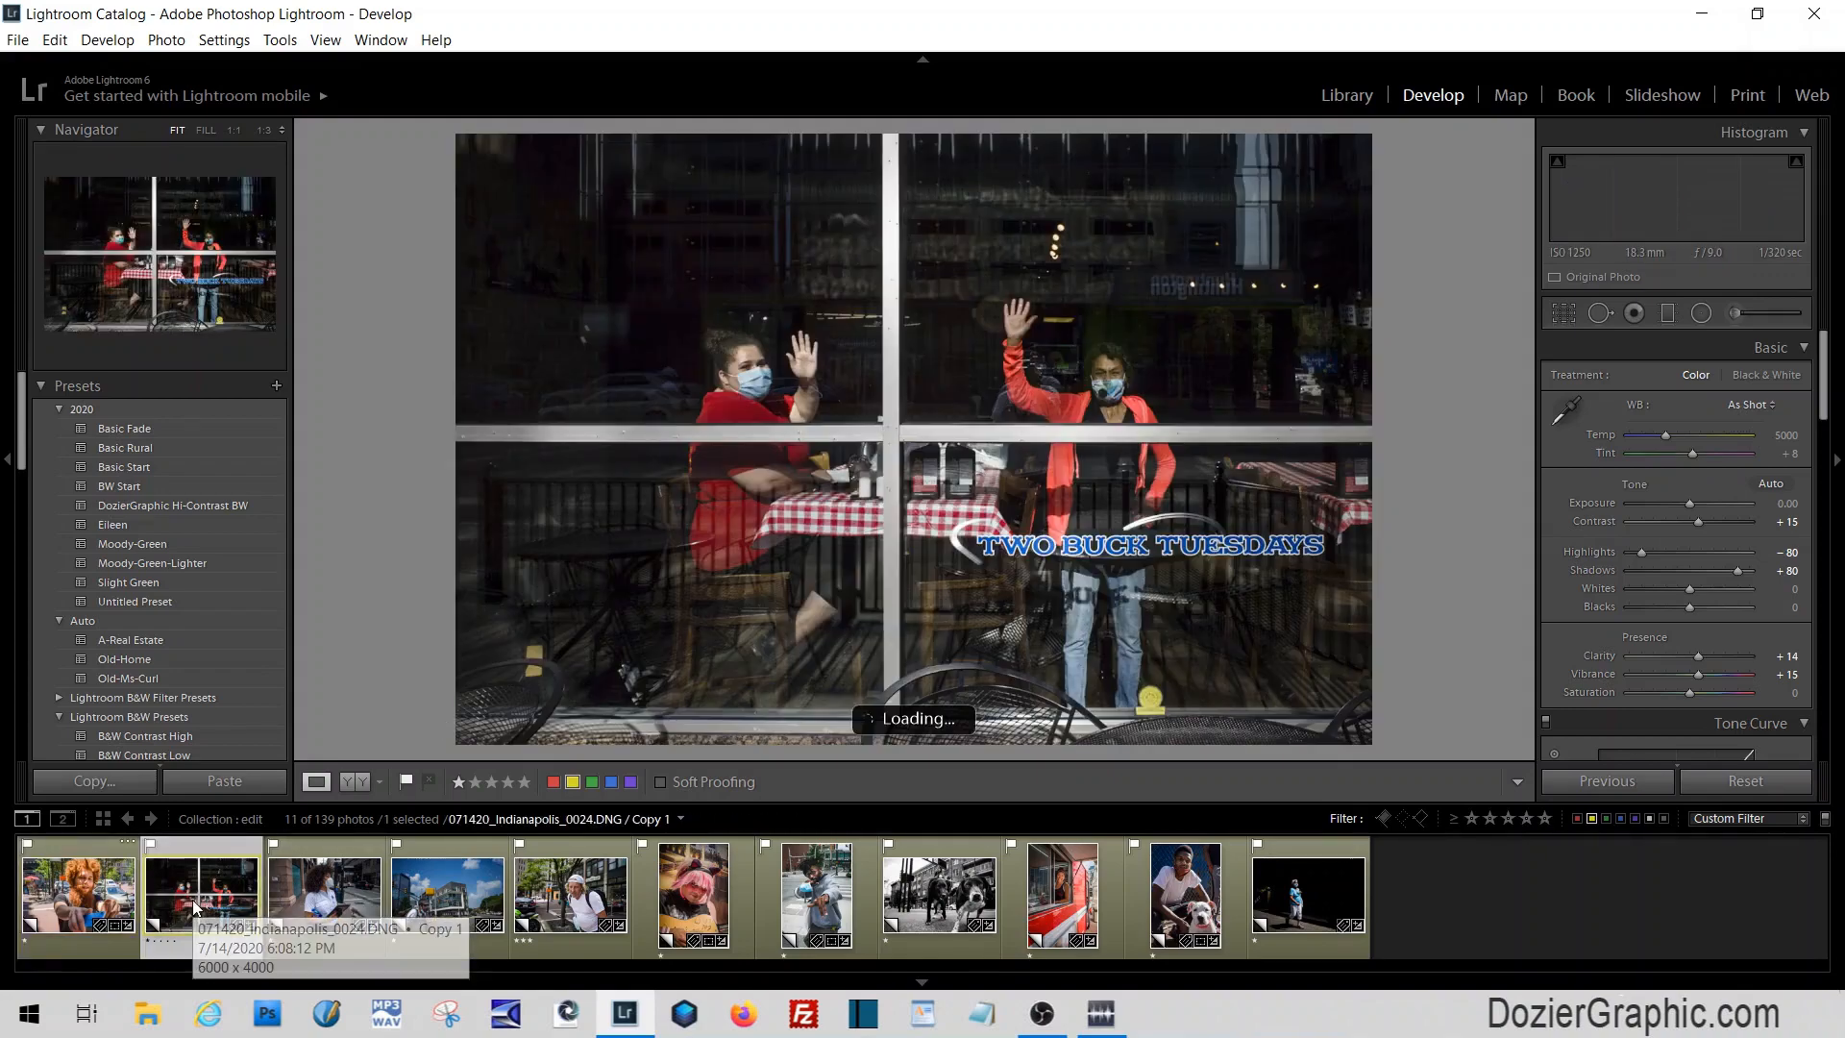
key("shift+y")
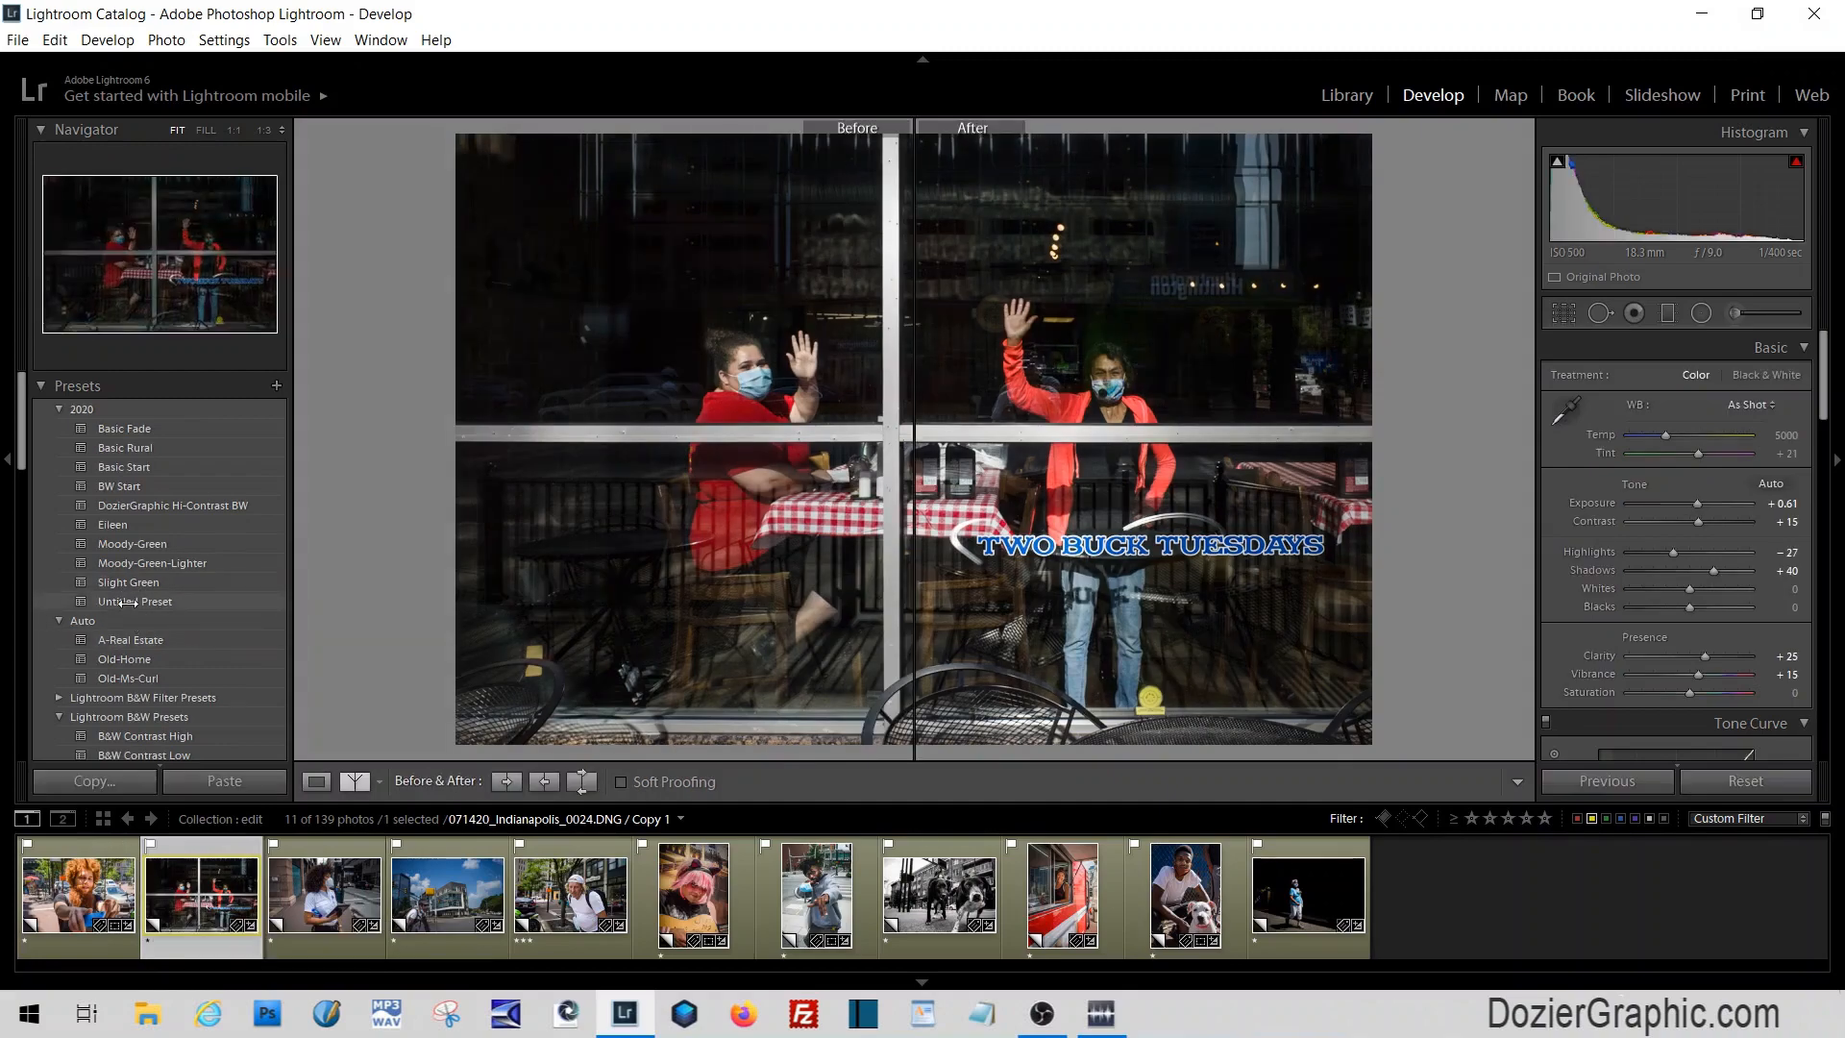
left_click(125, 602)
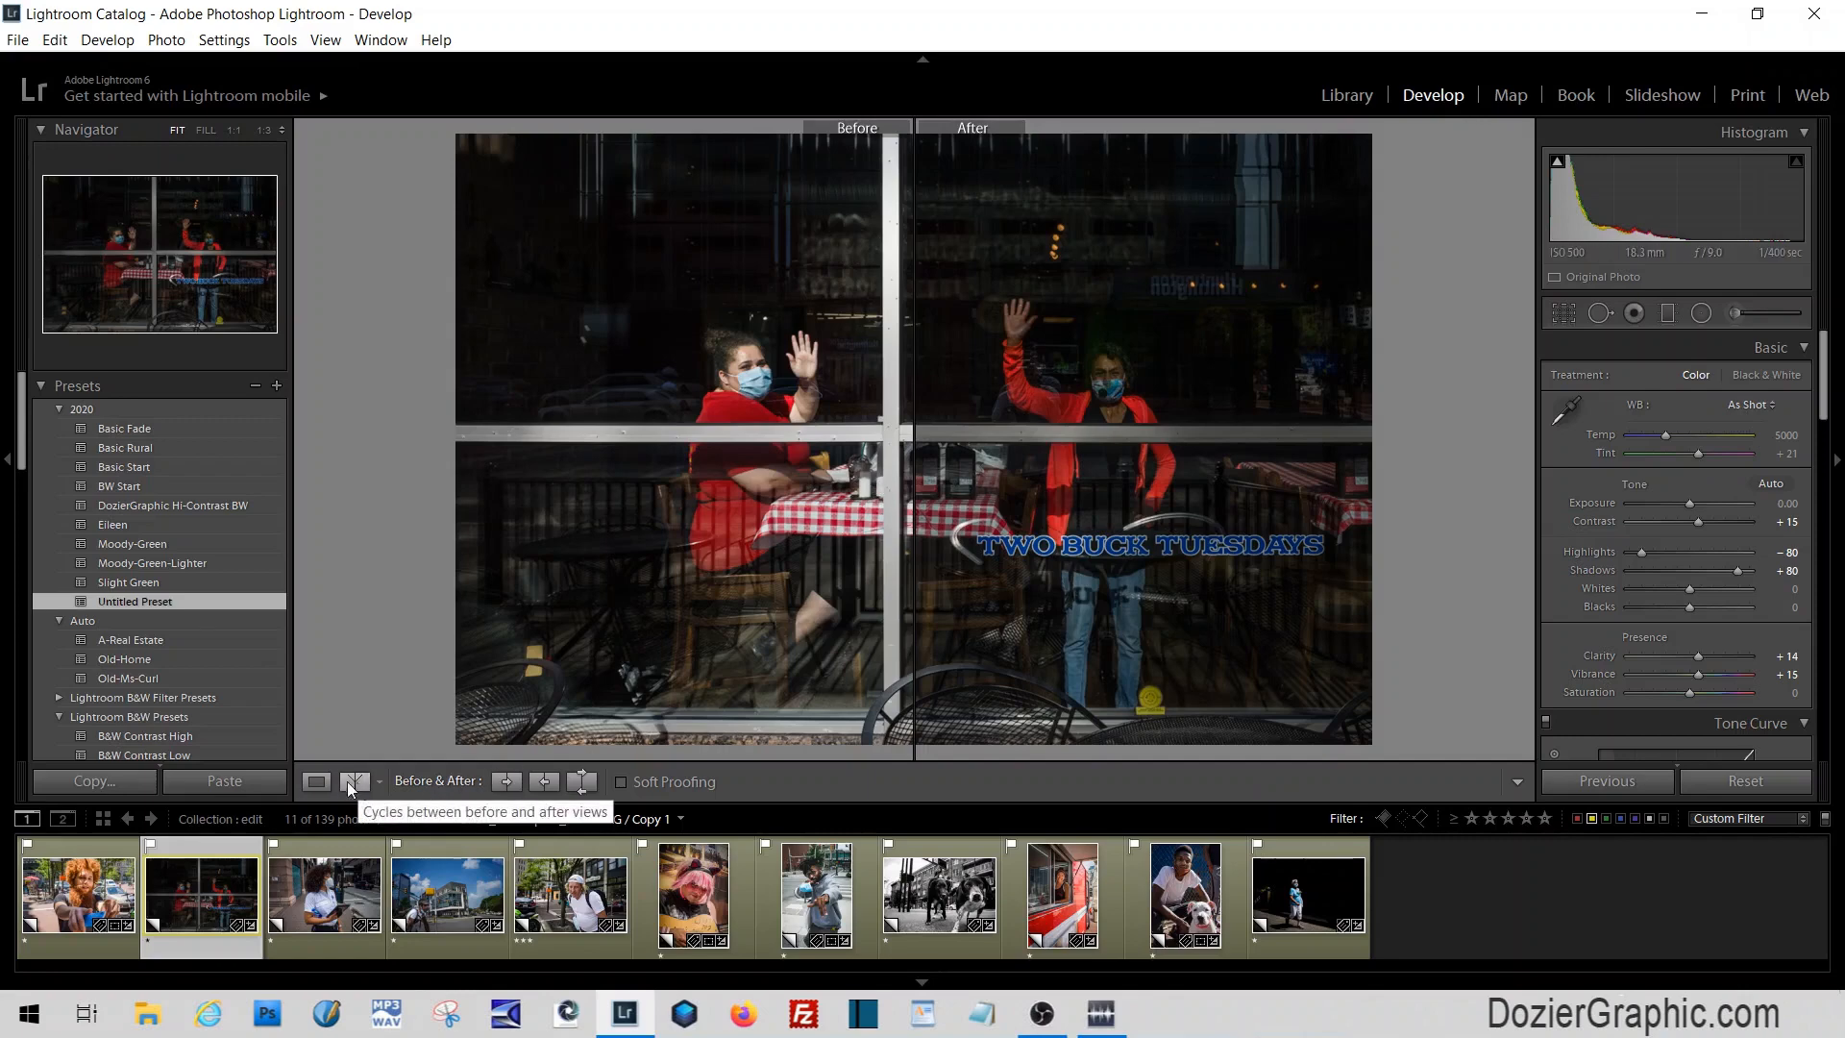
left_click(317, 782)
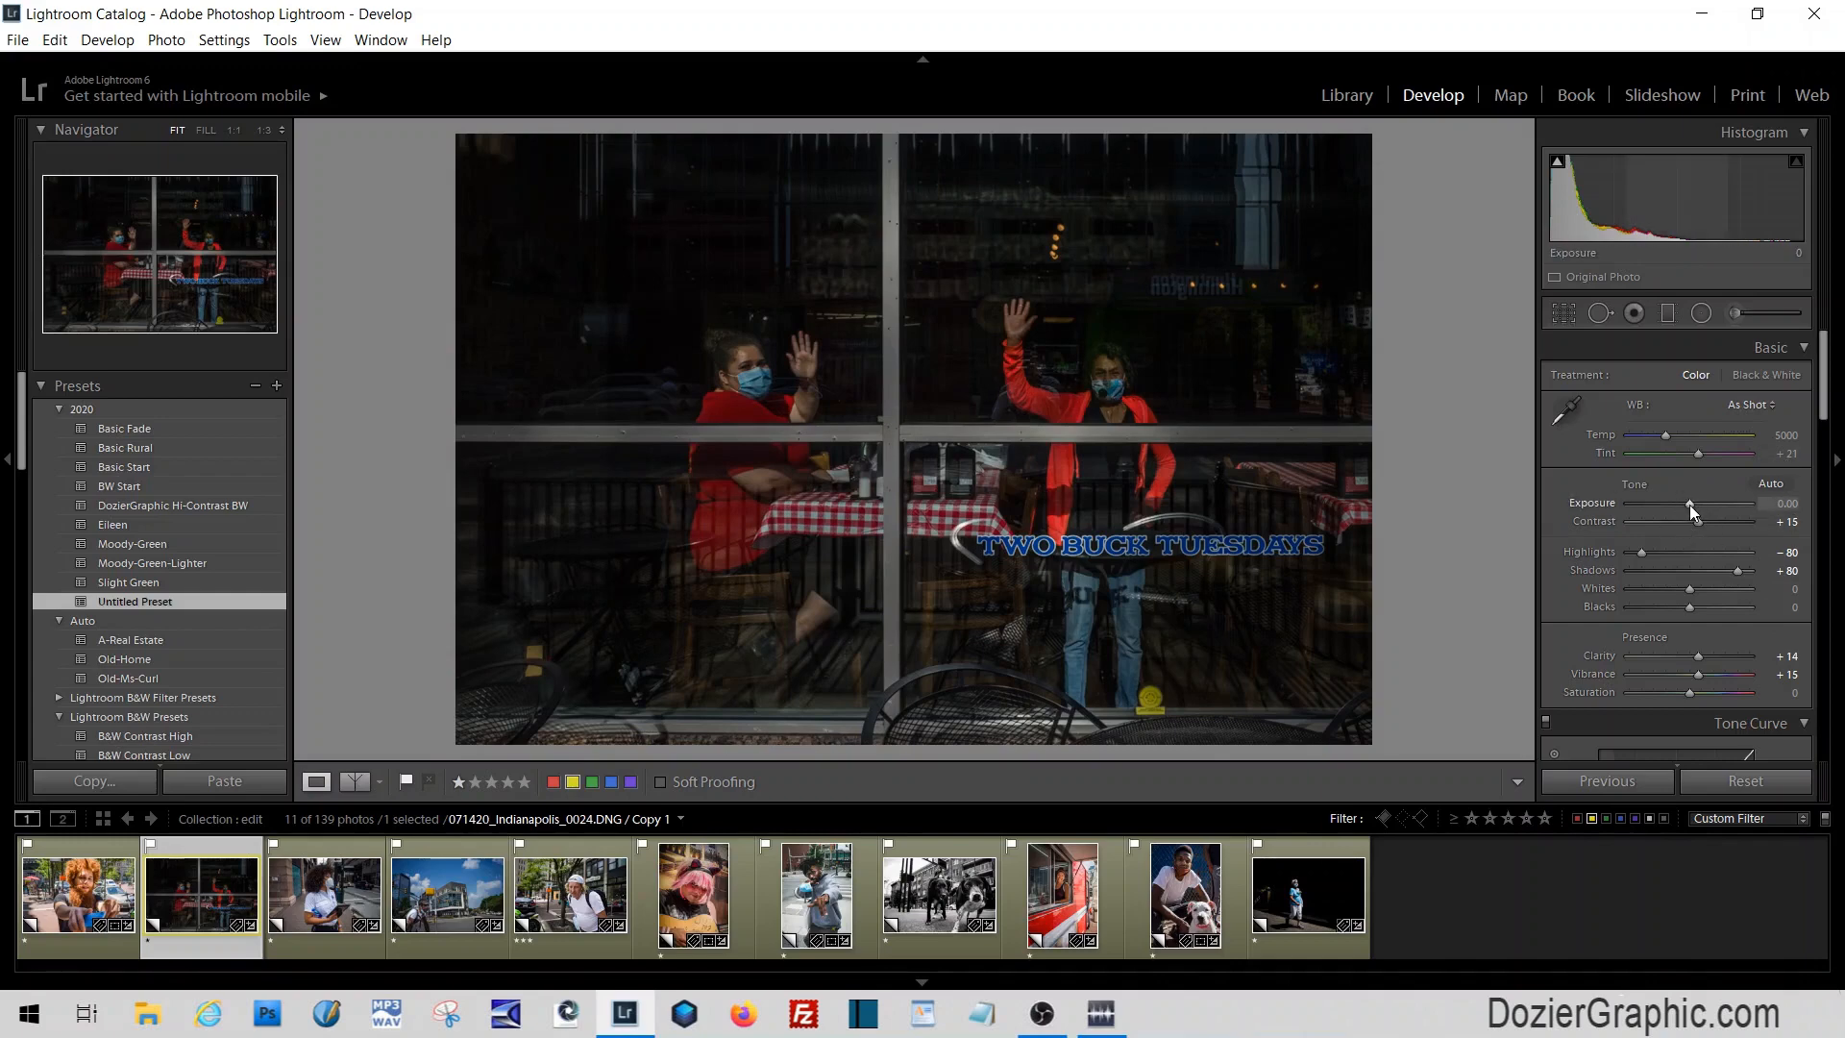
Set the restaurant window photo's Exposure to +1.35, Highlights to −60 and Shadows to +37
left_click_drag(1690, 504, 1705, 504)
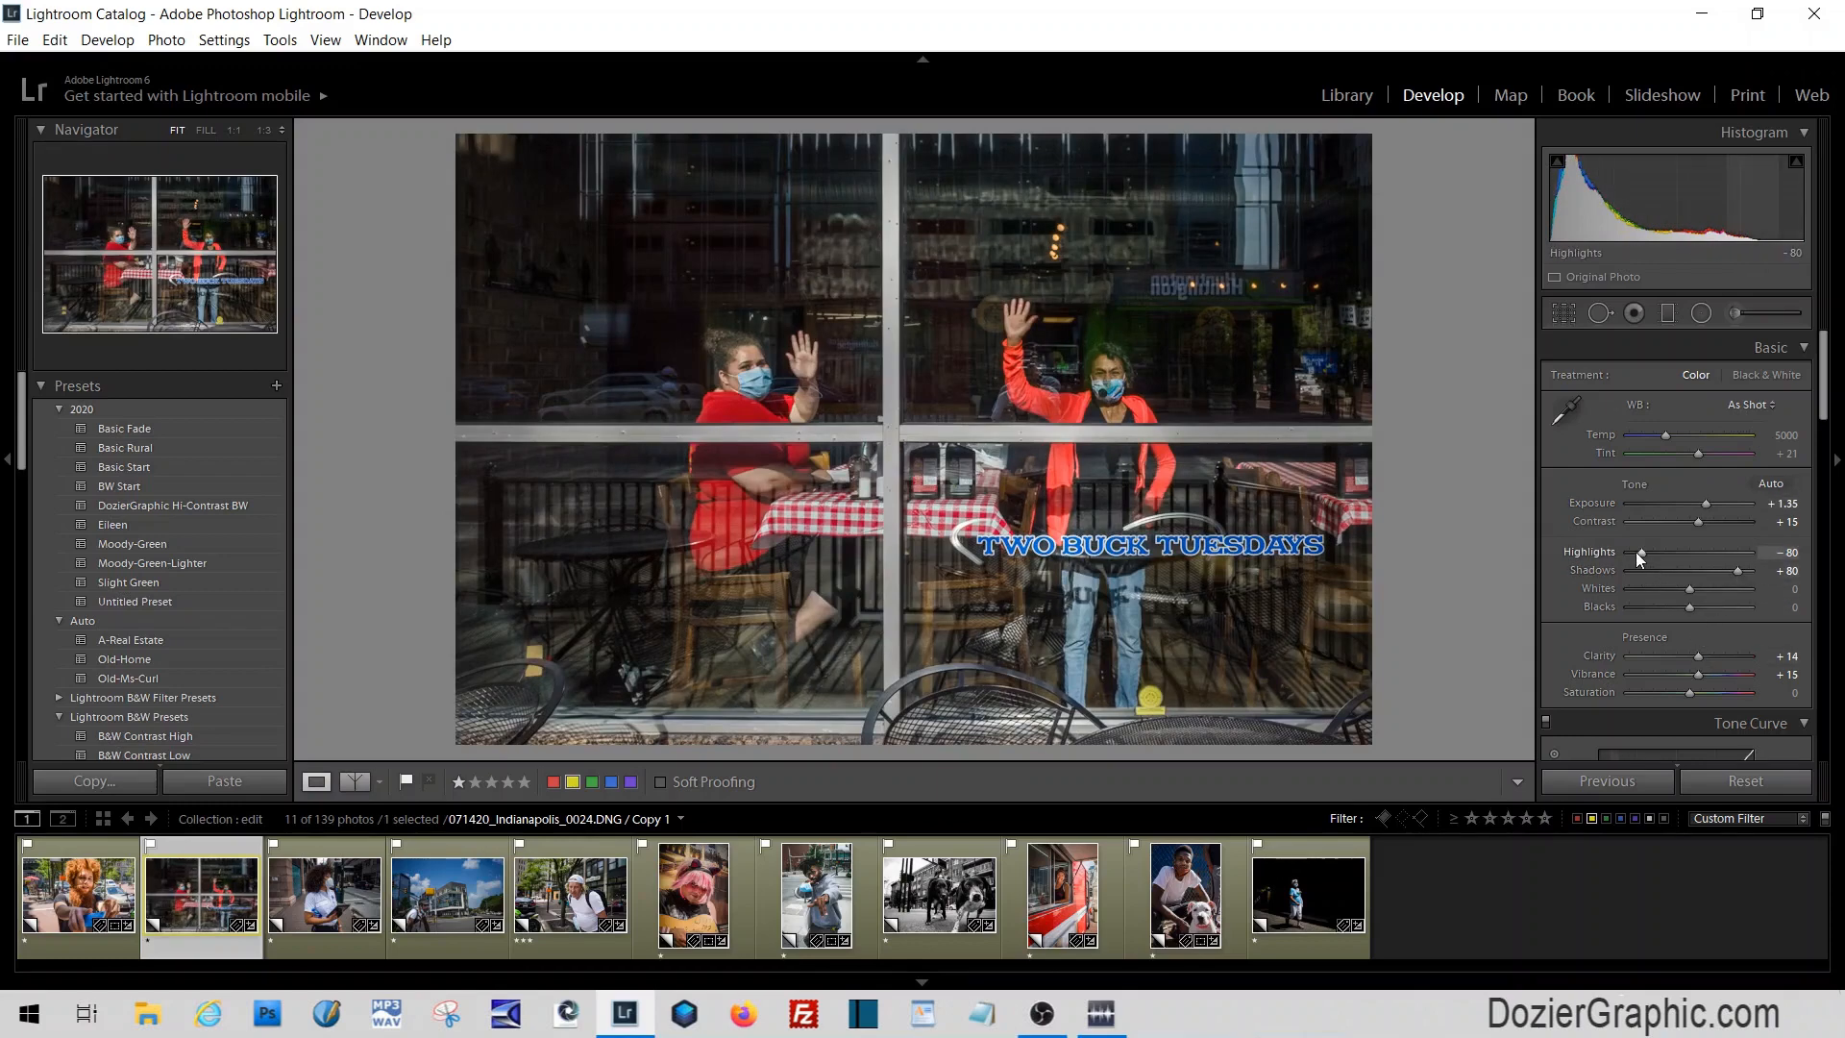
left_click_drag(1641, 551, 1718, 572)
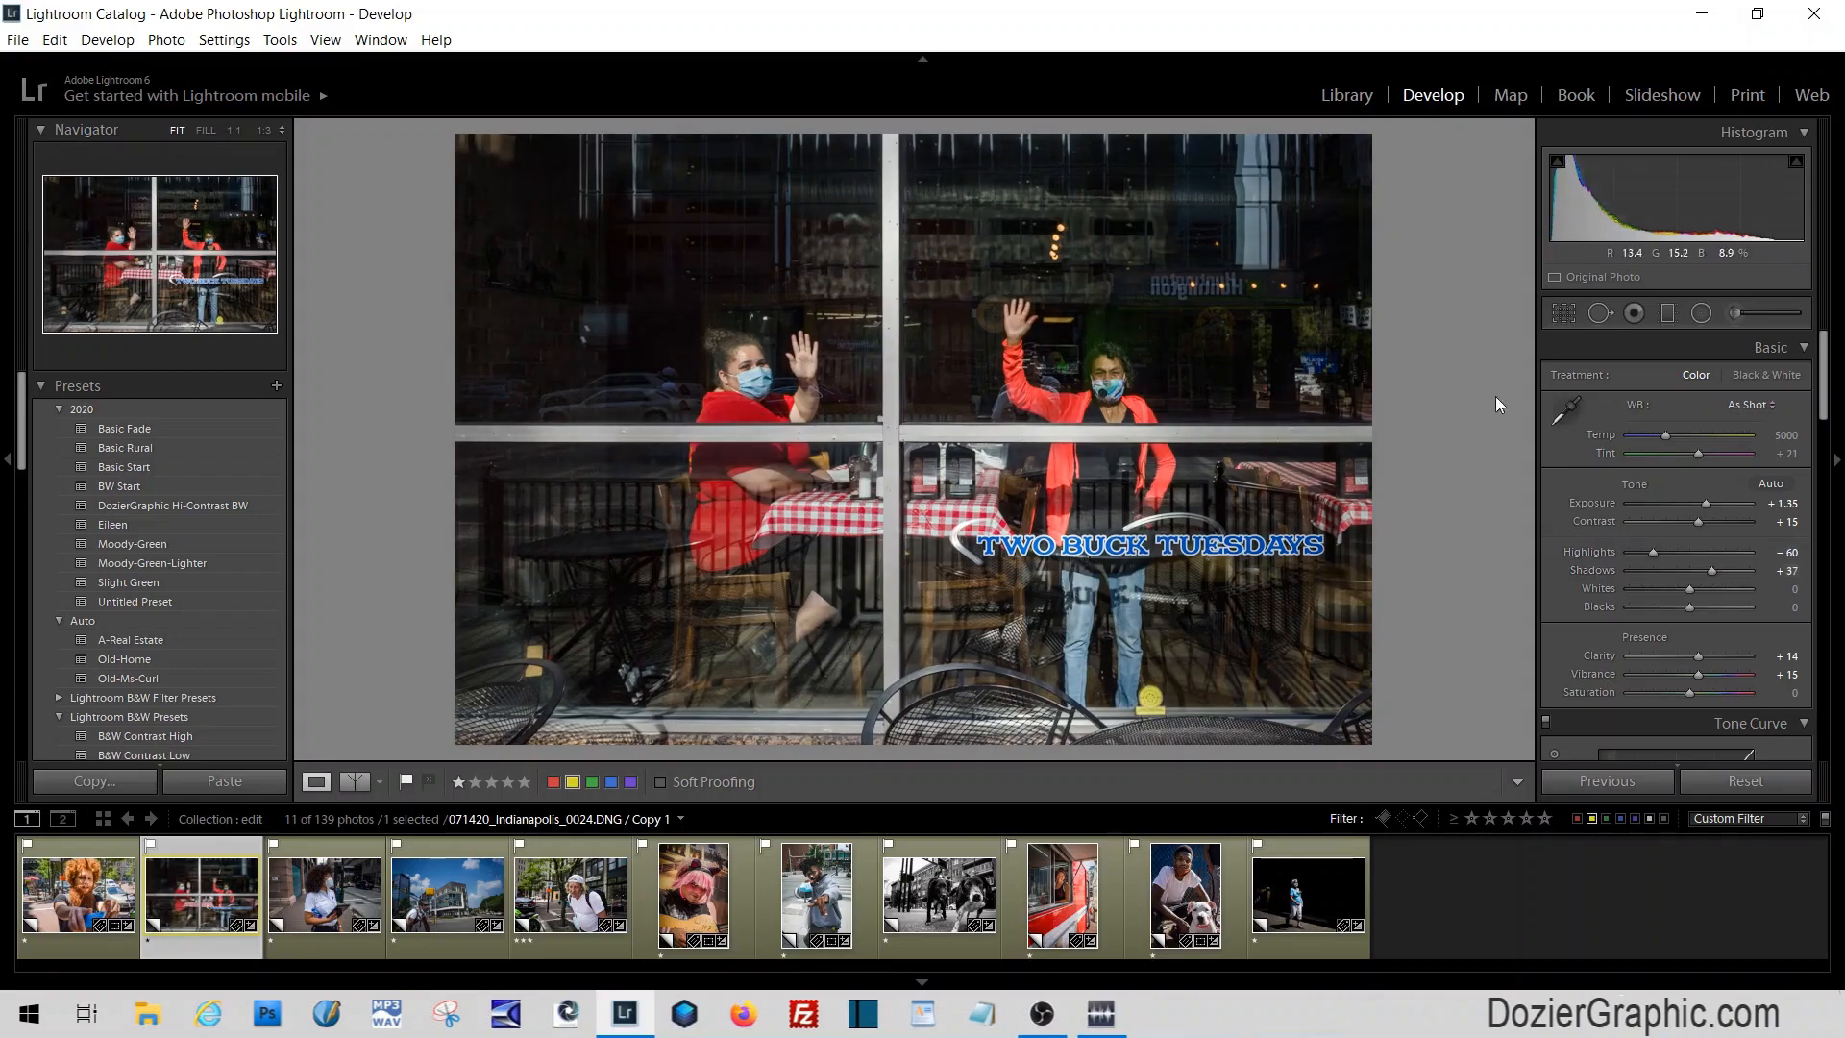
left_click(1700, 314)
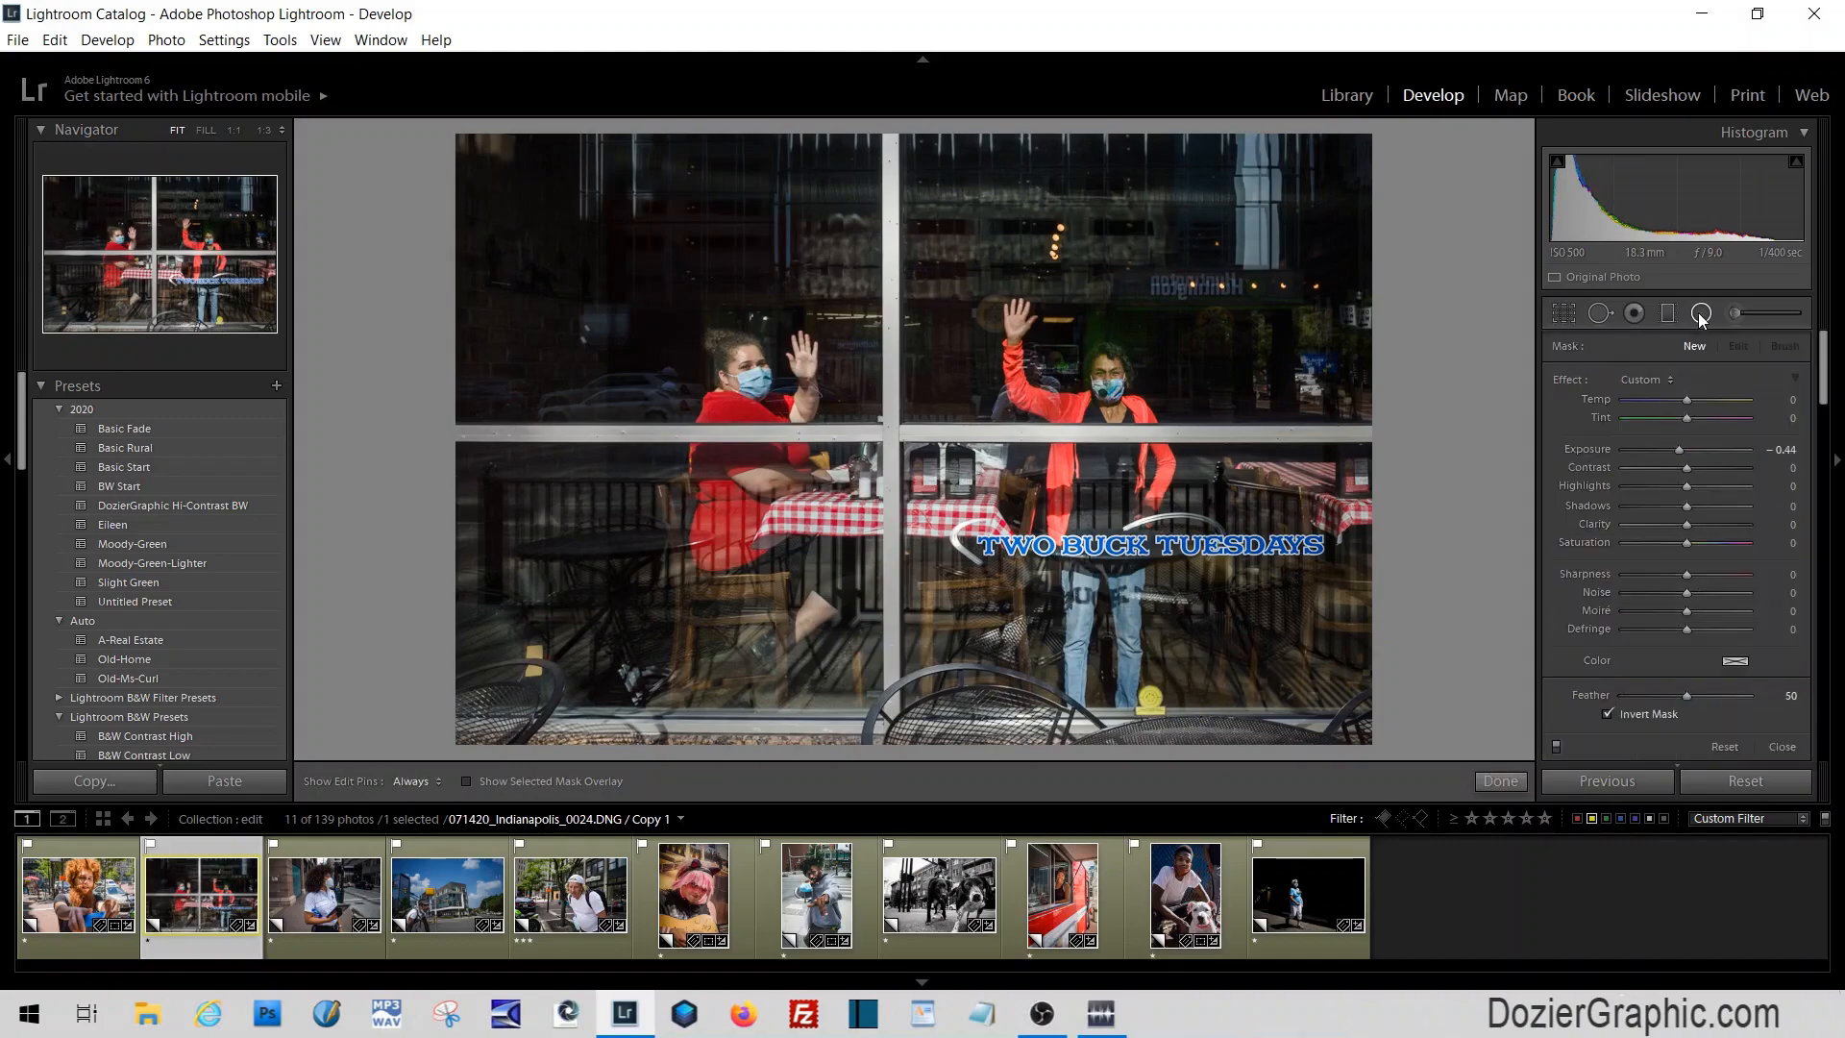
left_click(1700, 315)
left_click(1668, 317)
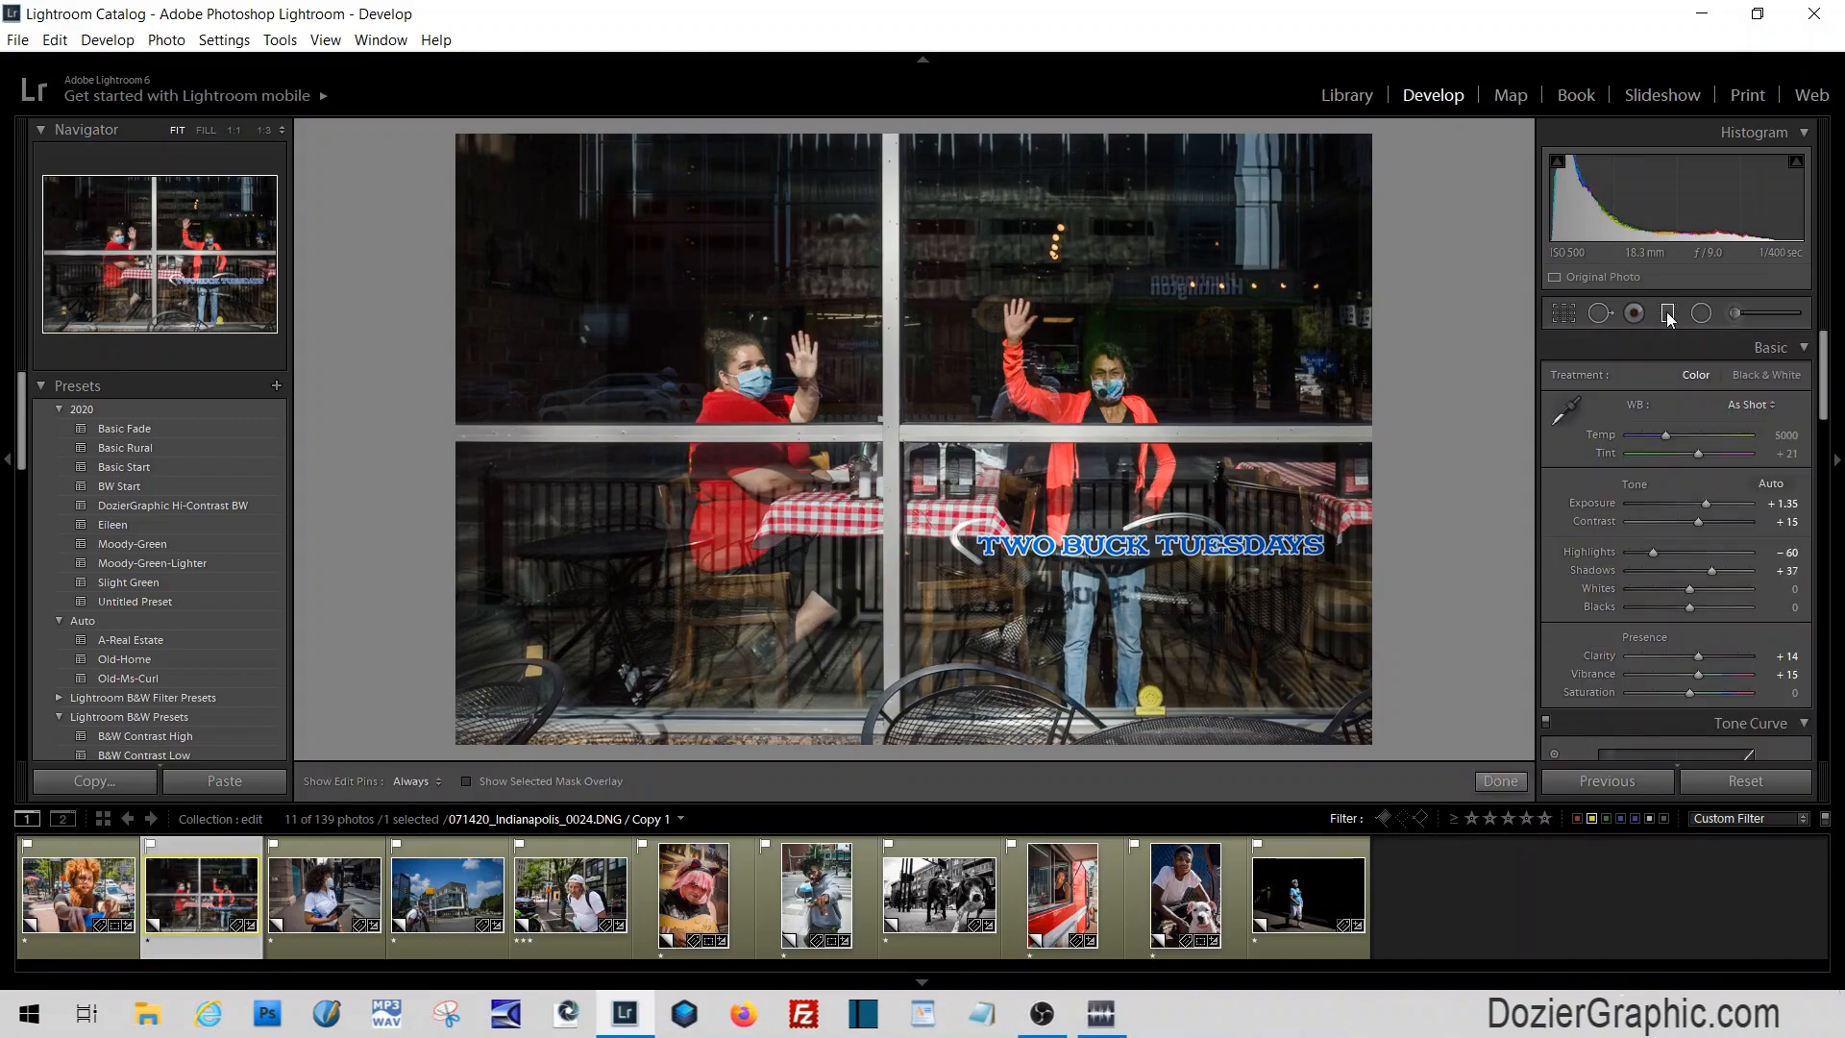
left_click(1667, 317)
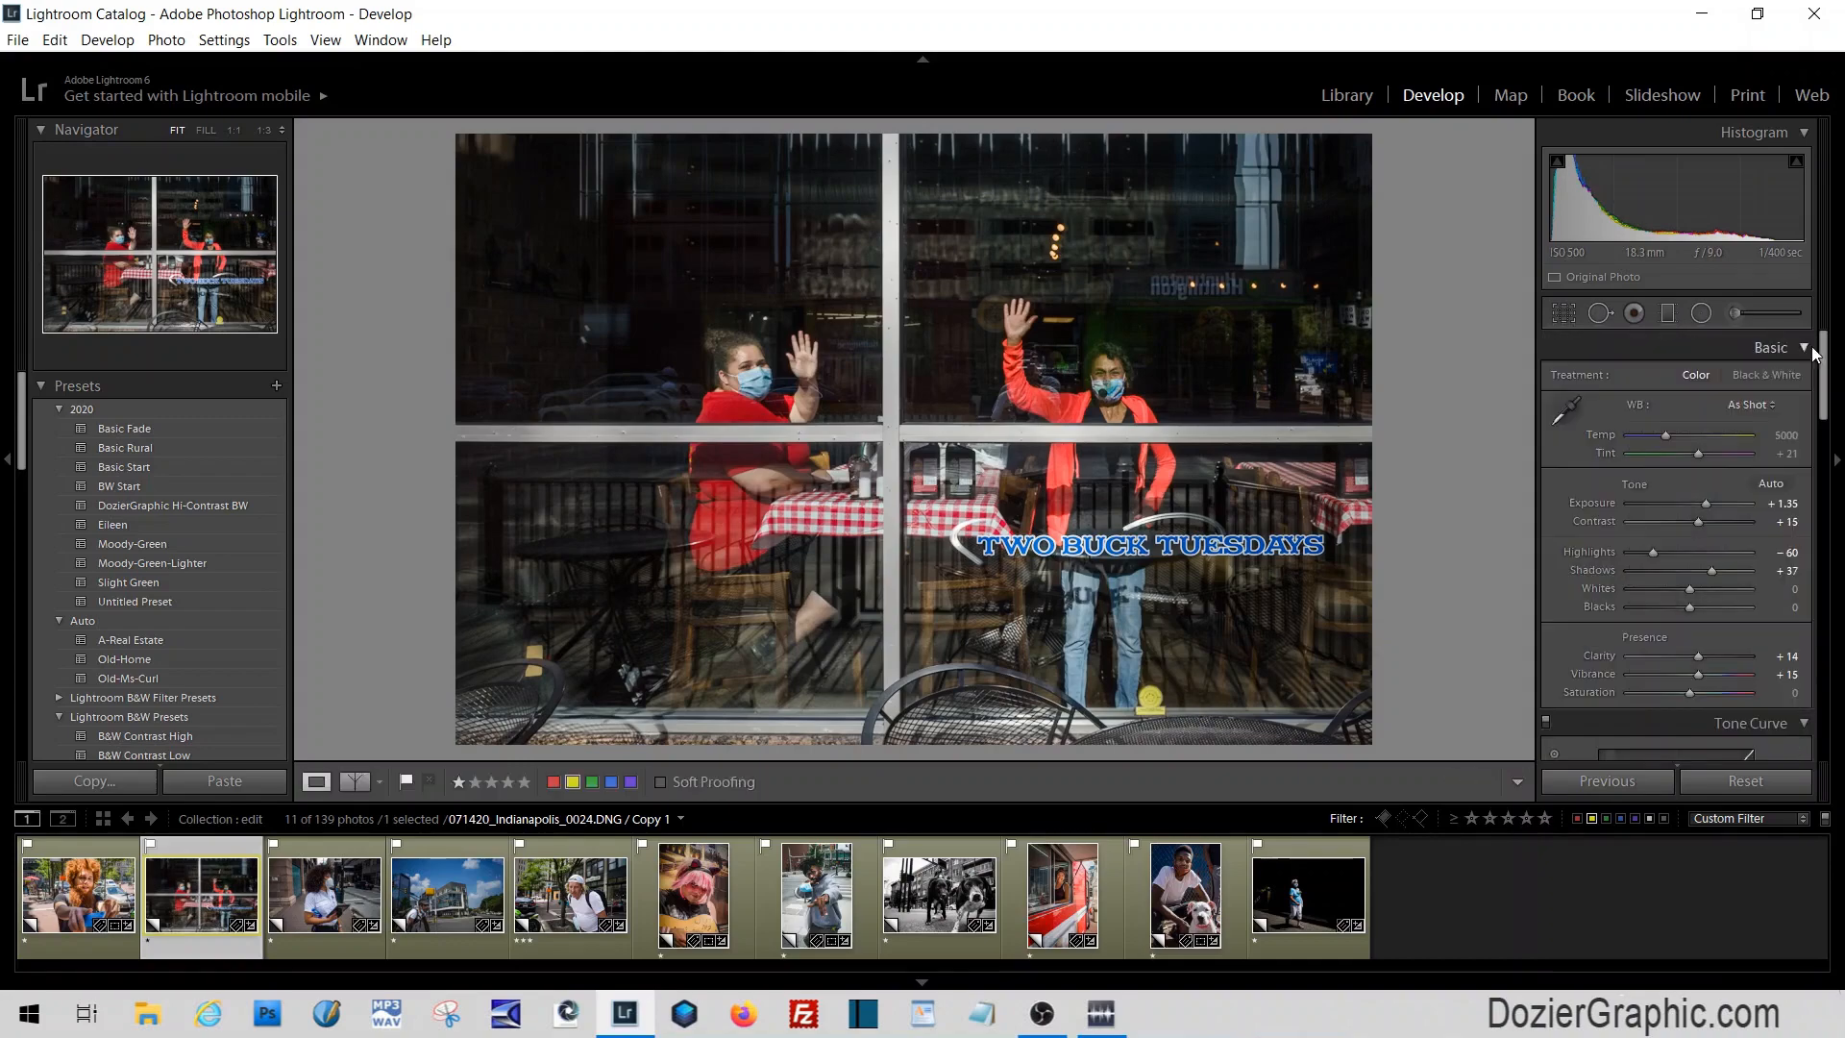
Set the sharpening Masking of the restaurant window photo to 79 while previewing the edge mask
mouse_move(1820, 357)
left_mouse_down()
mouse_move(1832, 706)
mouse_move(1824, 384)
left_mouse_up()
left_click_drag(1825, 394, 1823, 626)
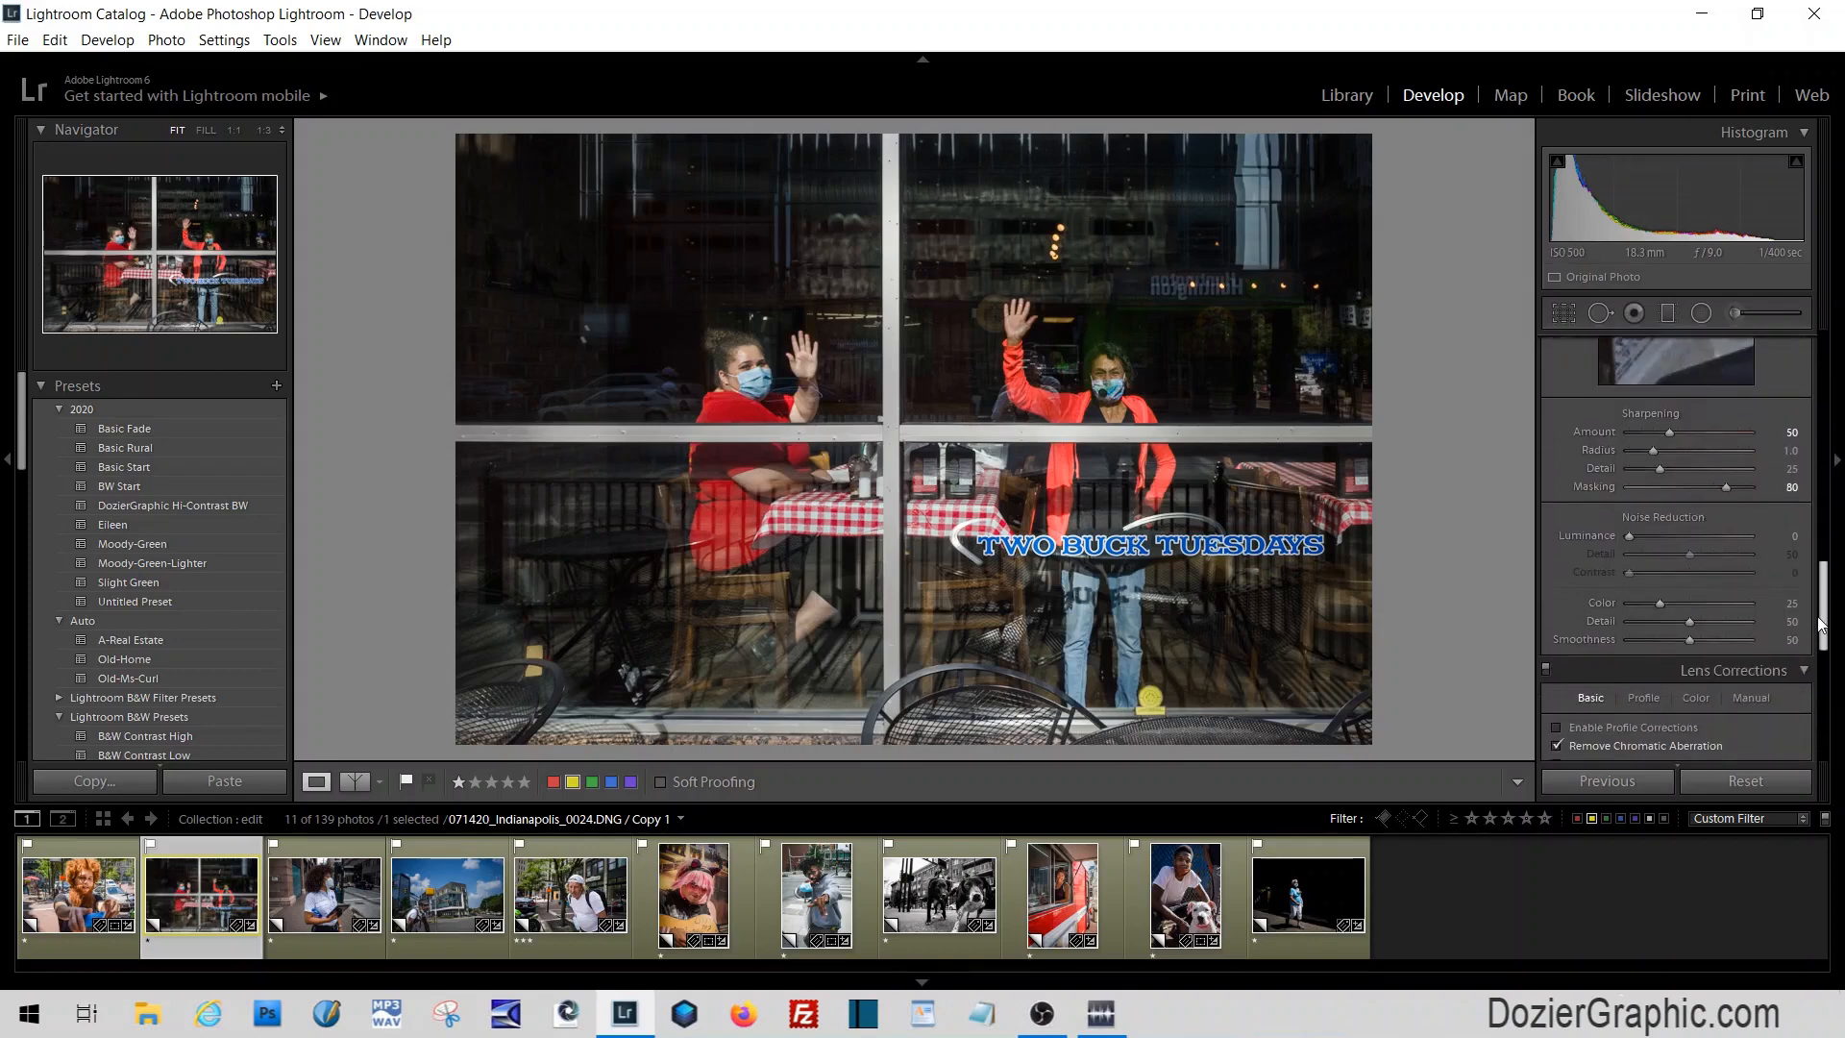
left_click(1727, 488, "alt")
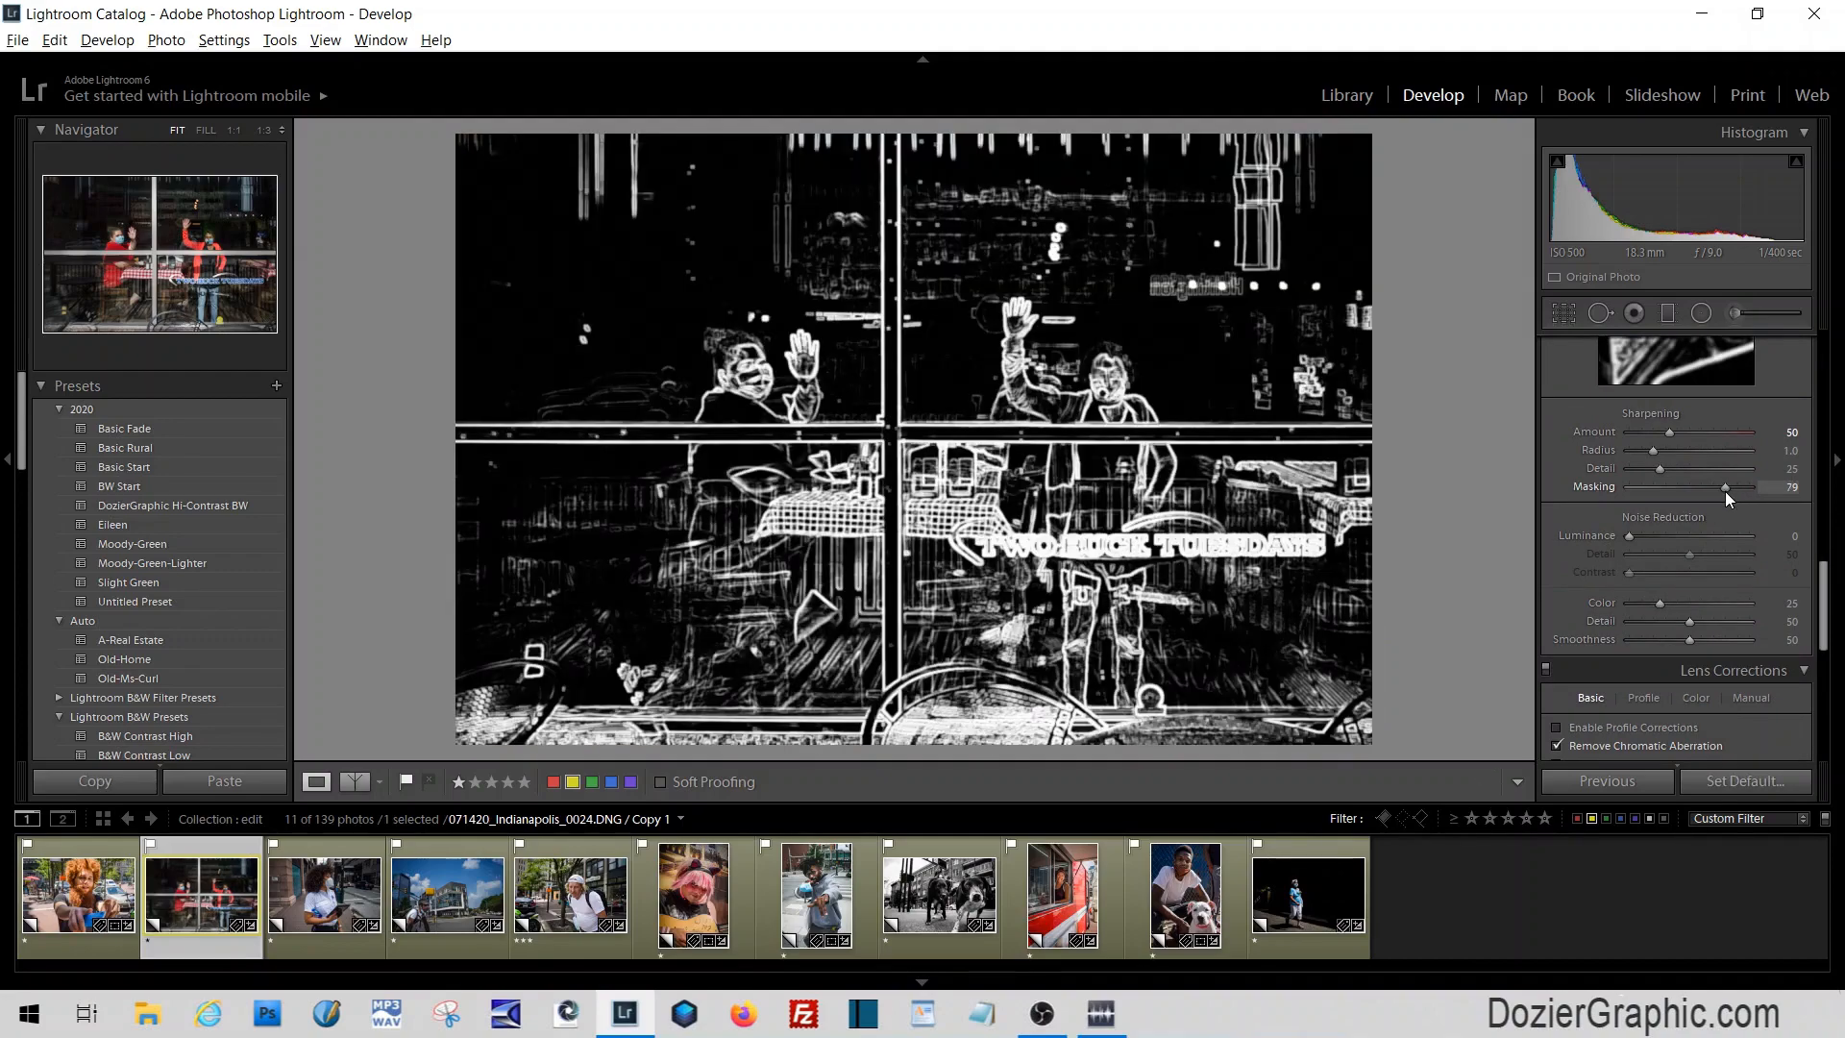
left_click_drag(1726, 492, 1728, 495)
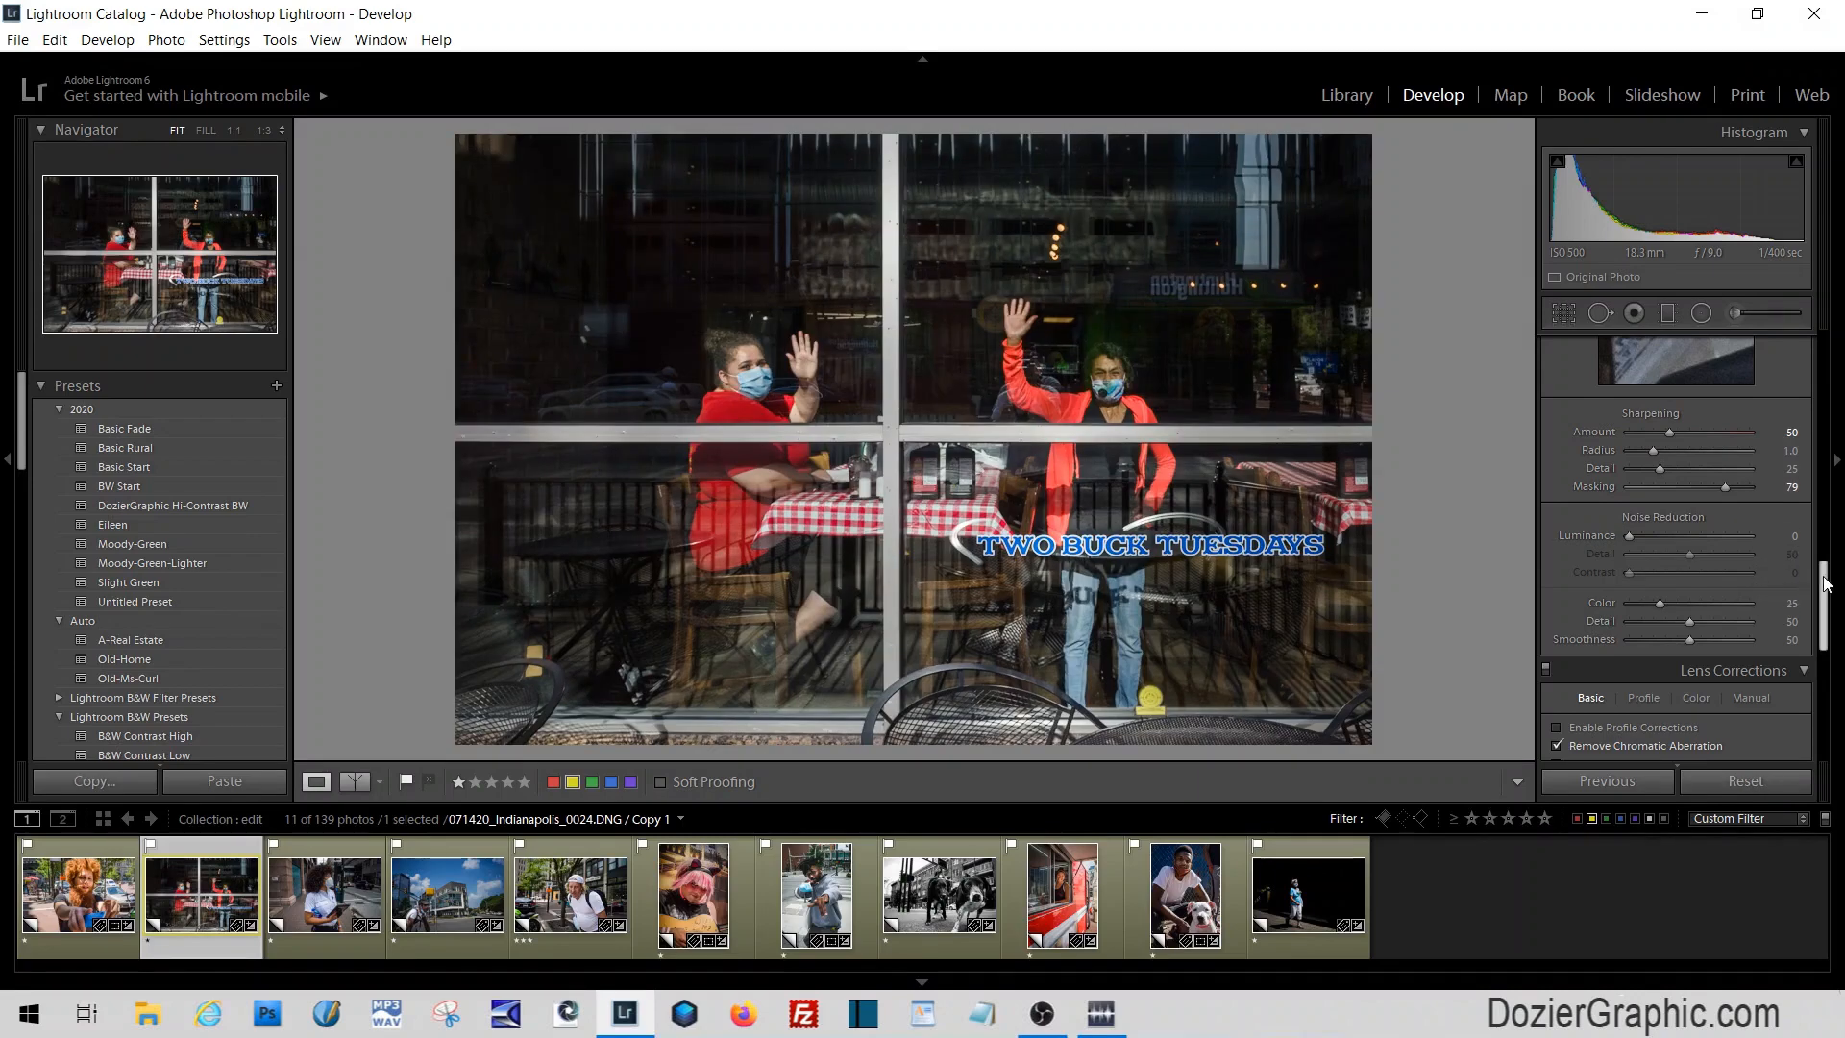
left_click_drag(1824, 583, 1833, 355)
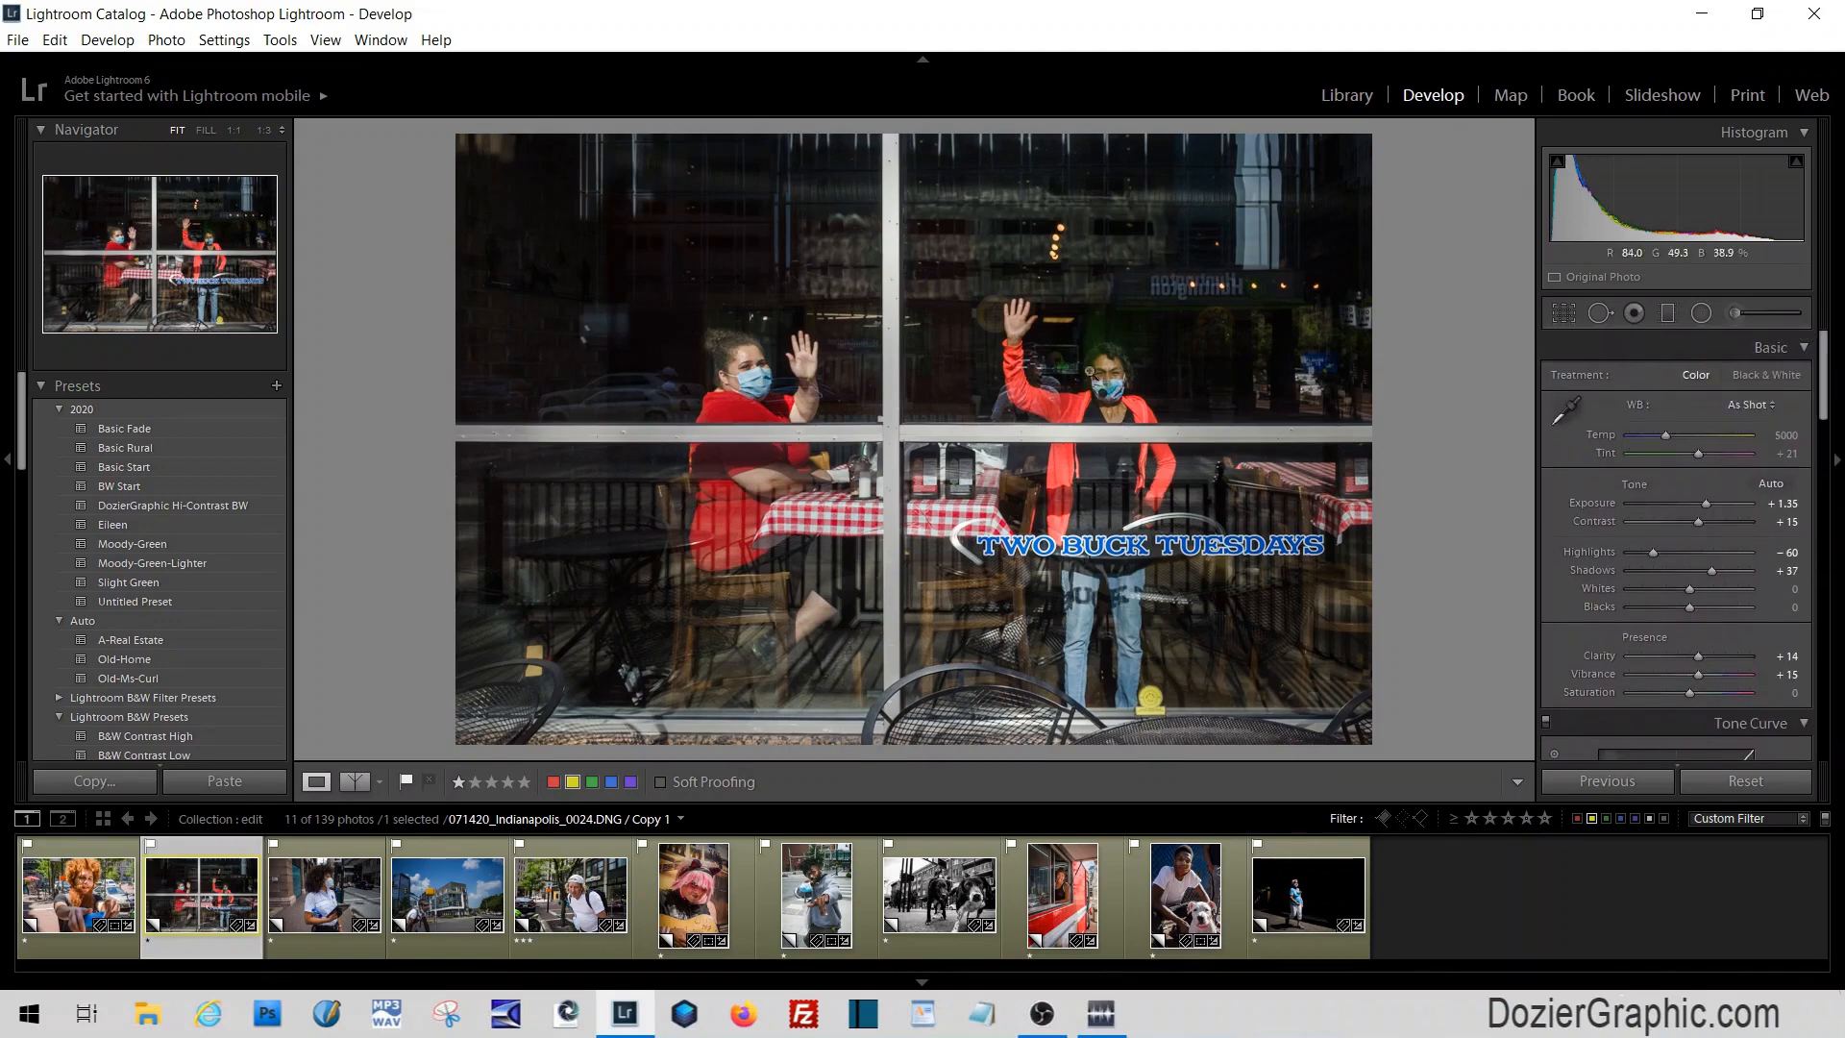
Draw a large radial filter over the table area and centre it between and below the two waving people
left_click(1700, 317)
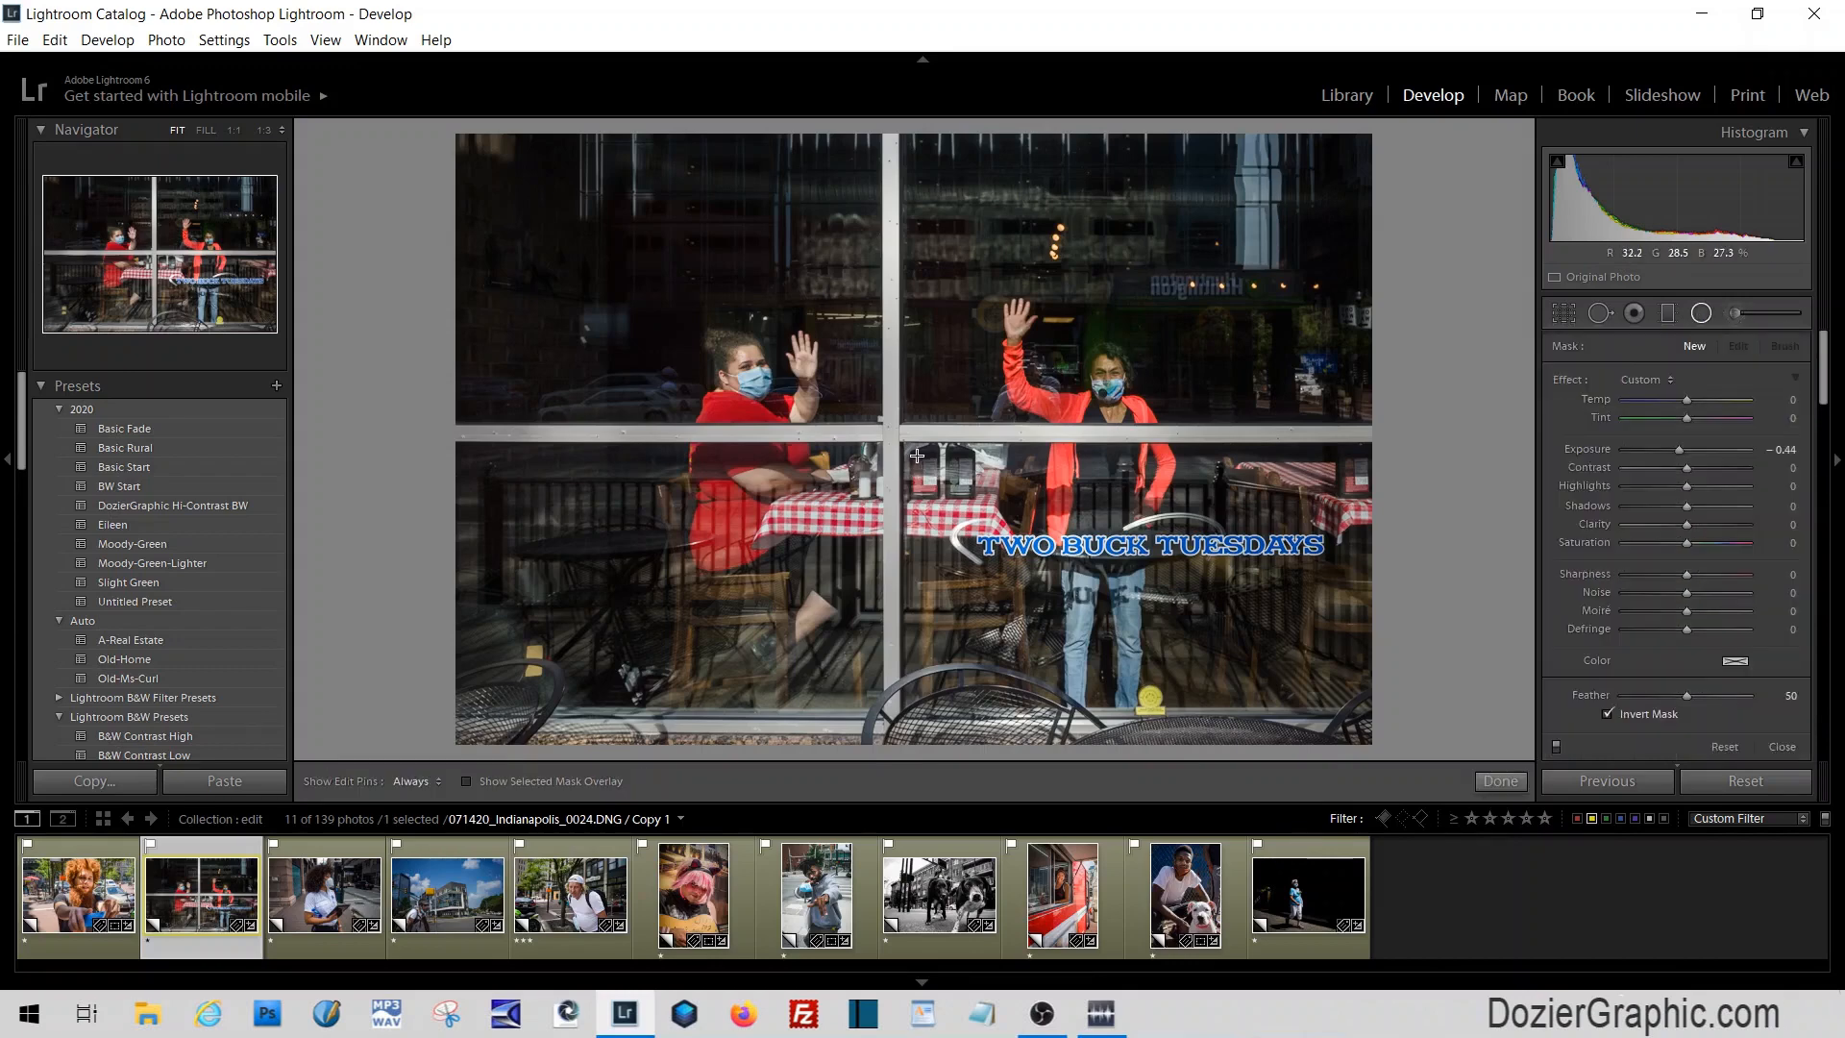
left_click_drag(886, 453, 1122, 633)
left_click_drag(887, 452, 925, 526)
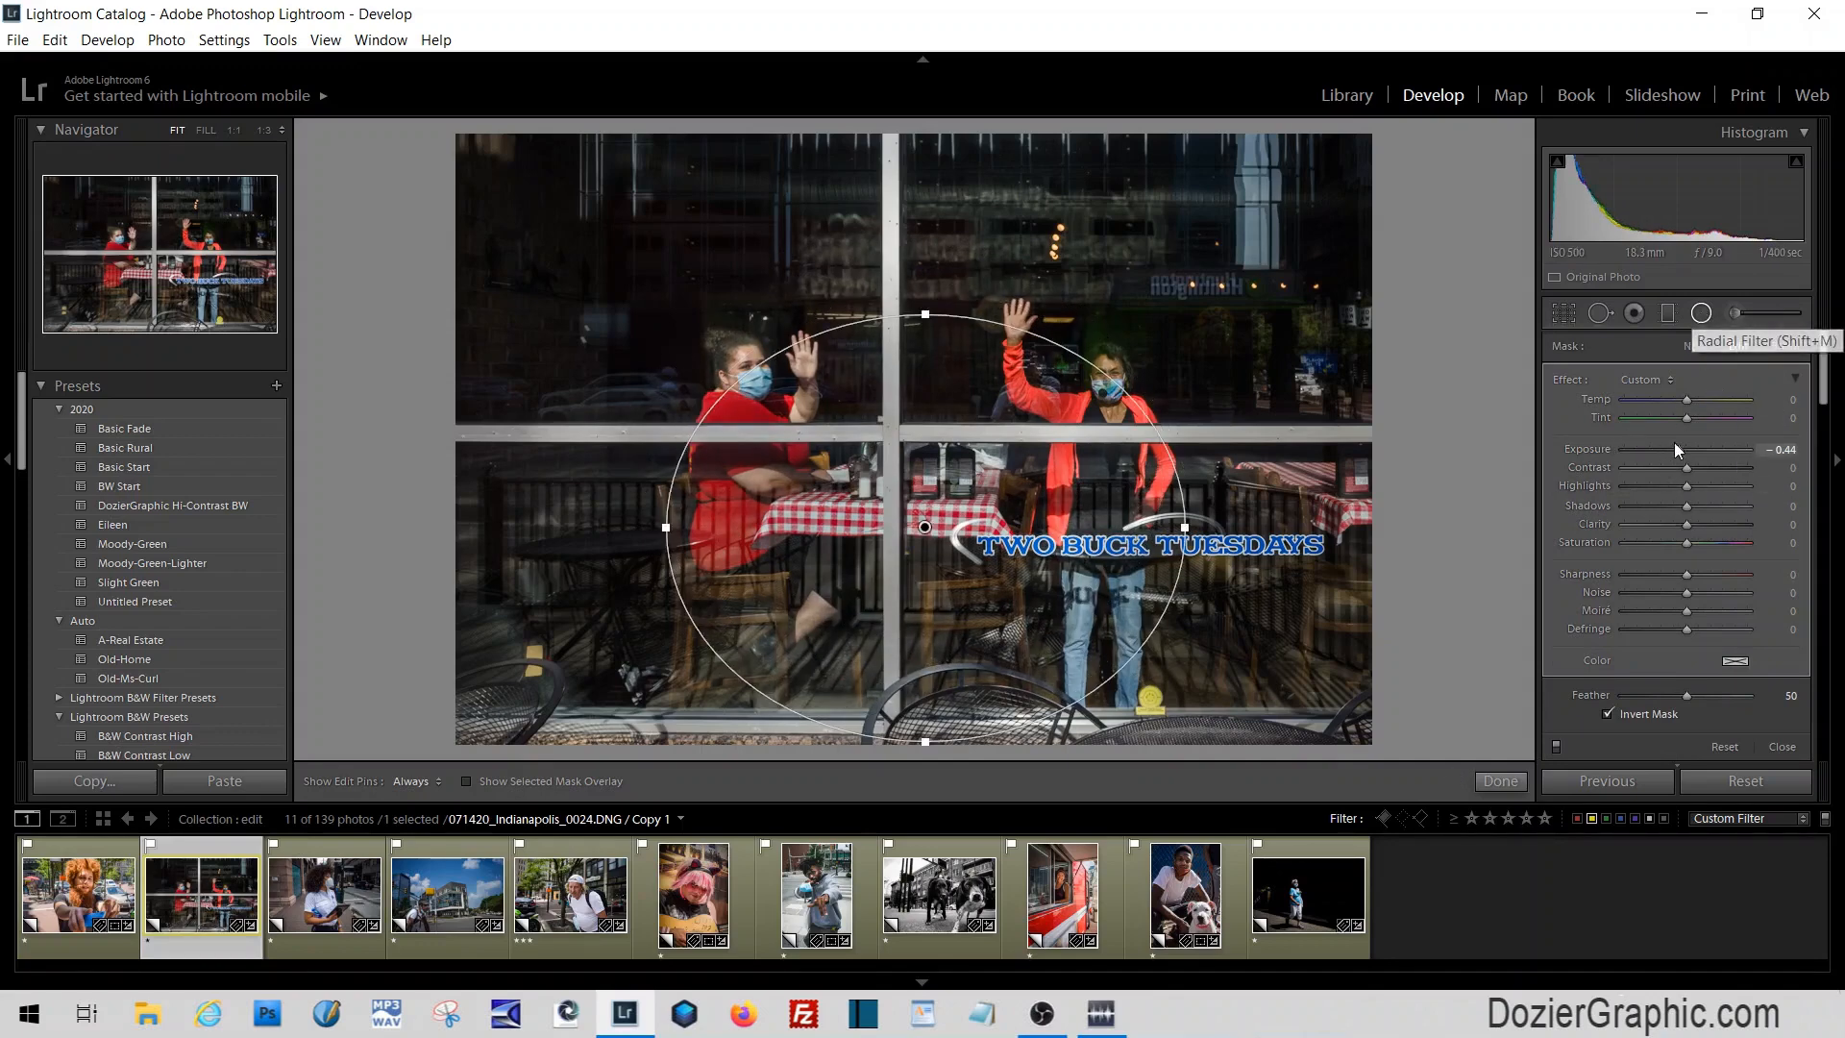
Reset the radial filter's Exposure, set Shadows −53 and Clarity 27, close the filter and check the table at 1:1
double_click(1595, 448)
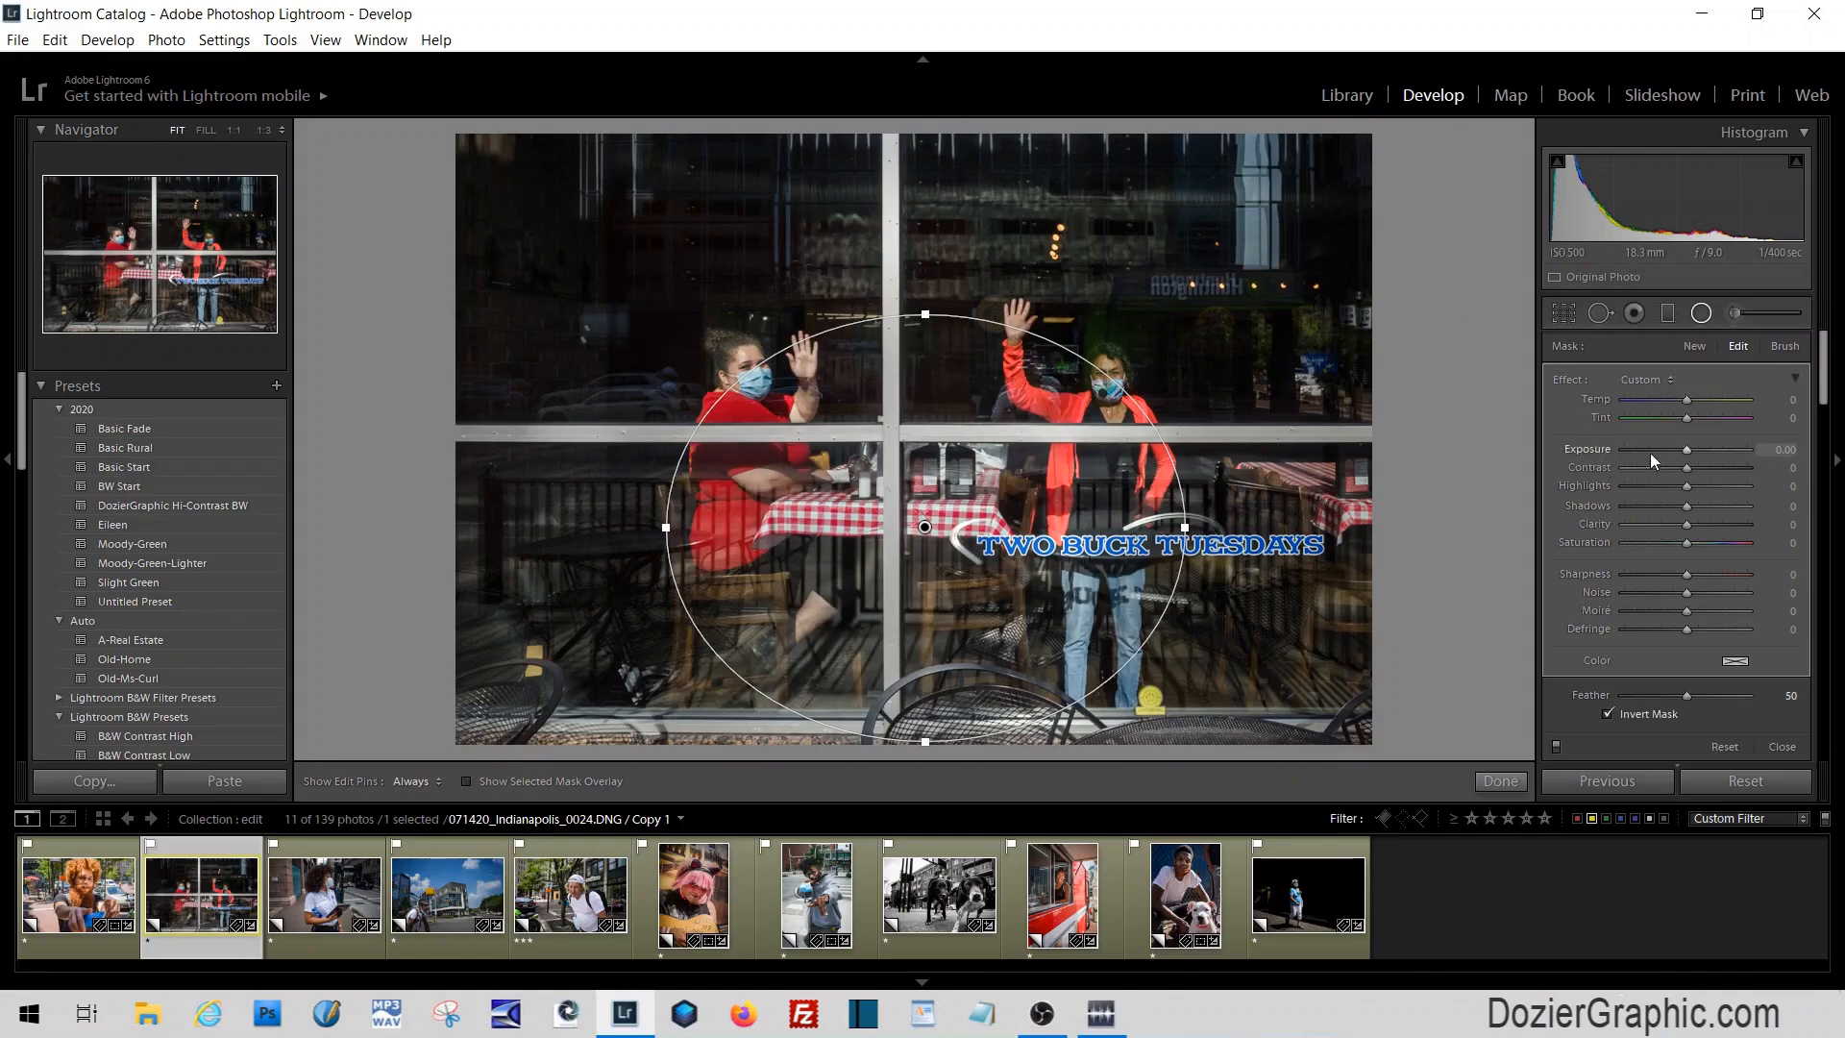
mouse_move(1688, 506)
left_mouse_down()
mouse_move(1642, 506)
mouse_move(1701, 525)
left_mouse_up()
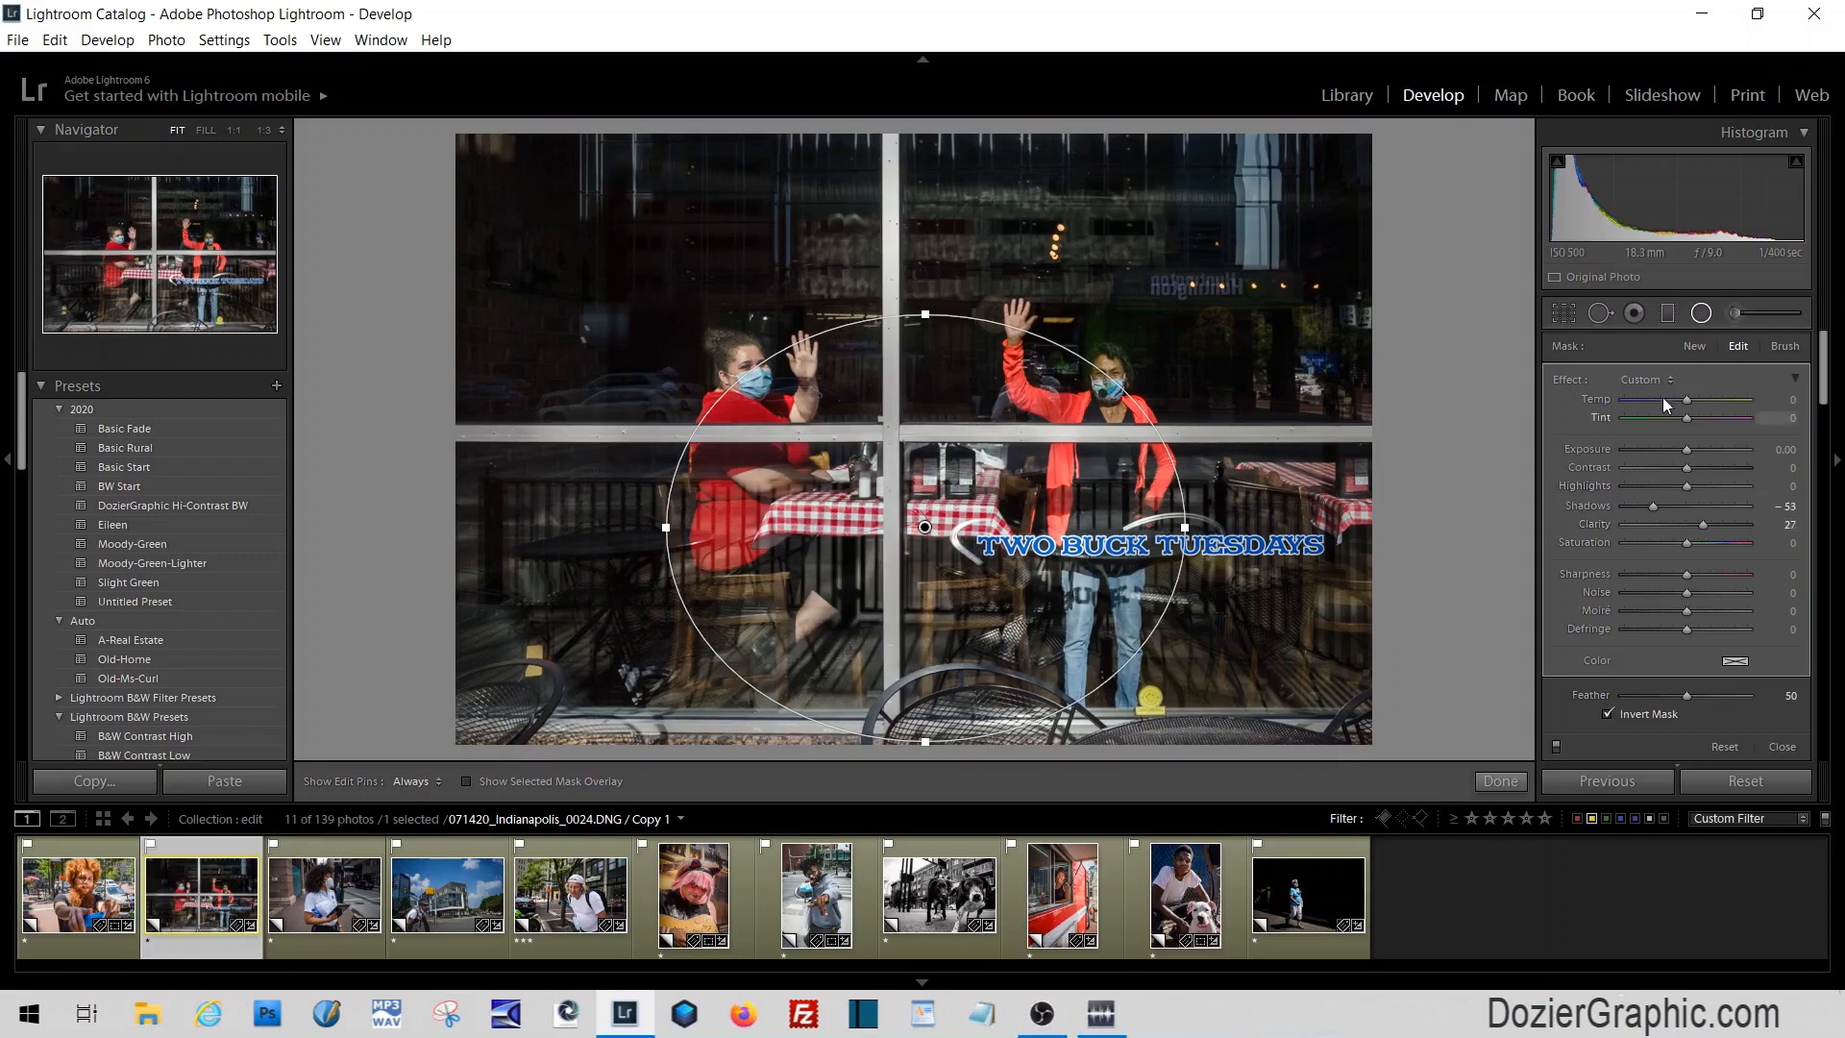
left_click(1703, 319)
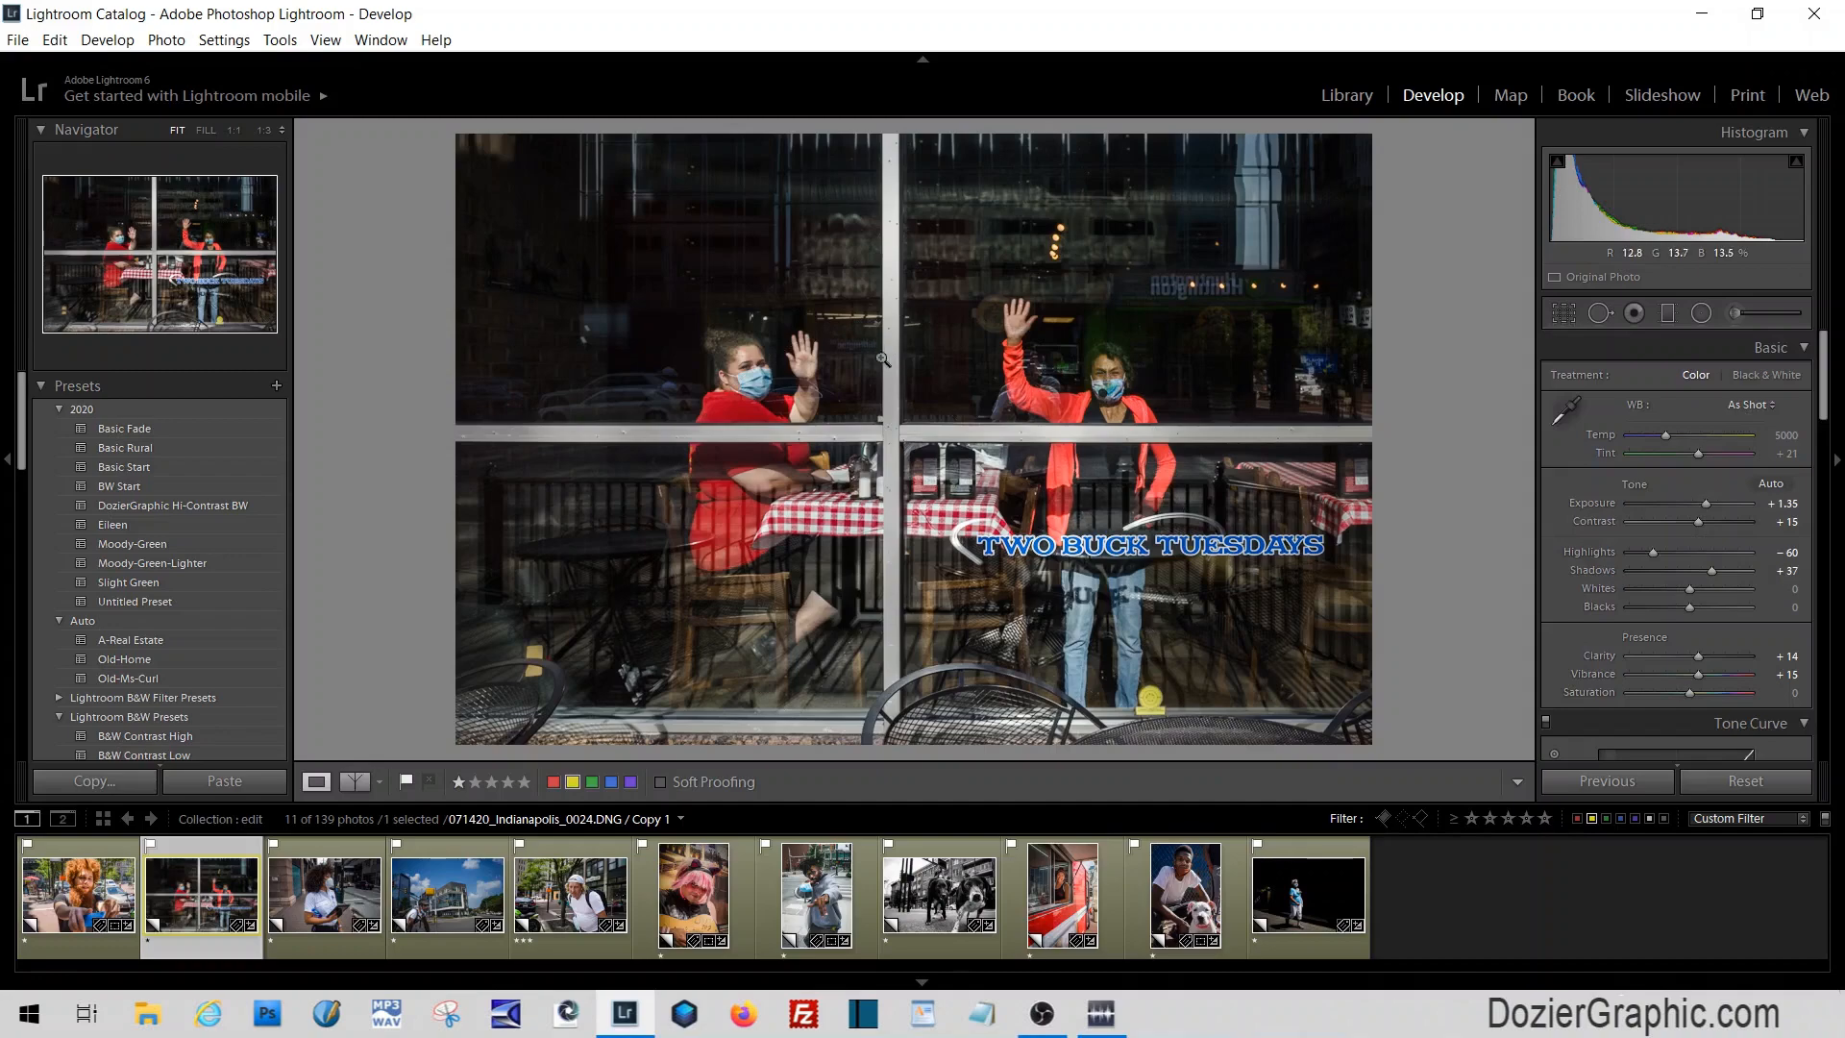
left_click(909, 500)
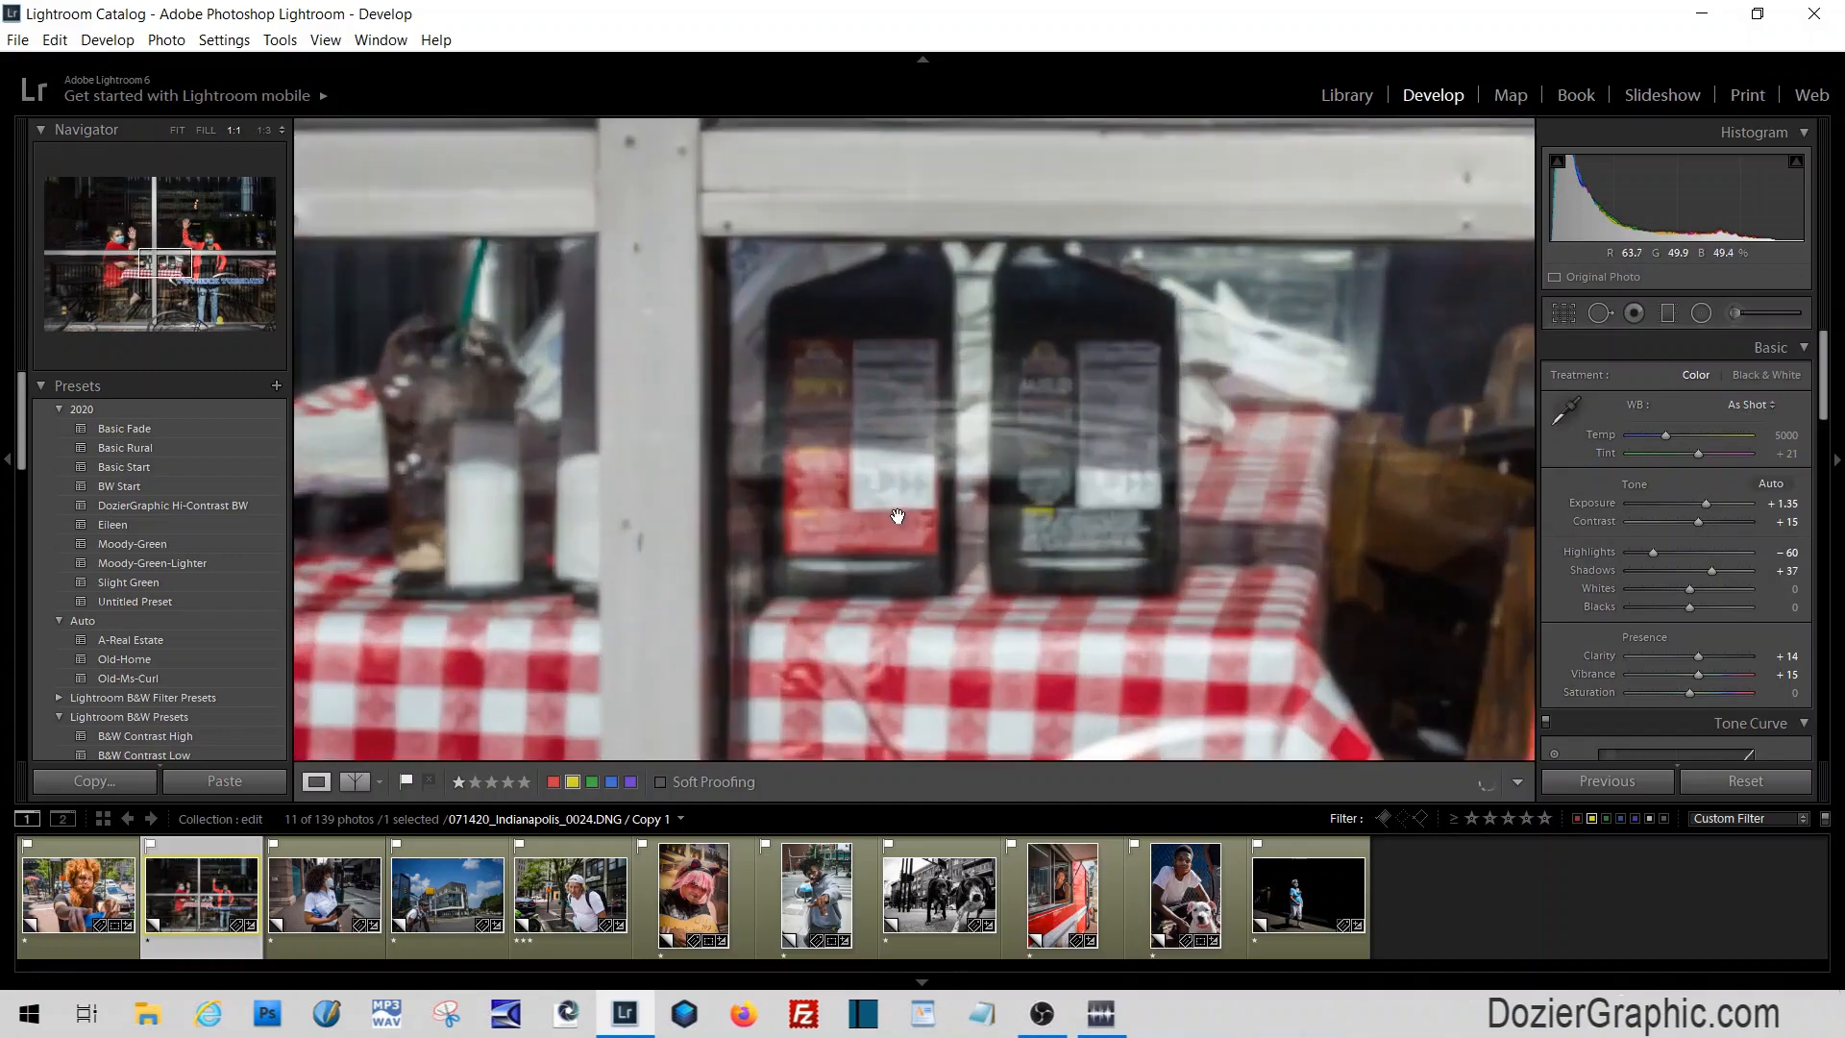
left_click(838, 538)
Open the photo of the masked woman holding a tablet and review its basic tone and sharpening settings
left_click(305, 886)
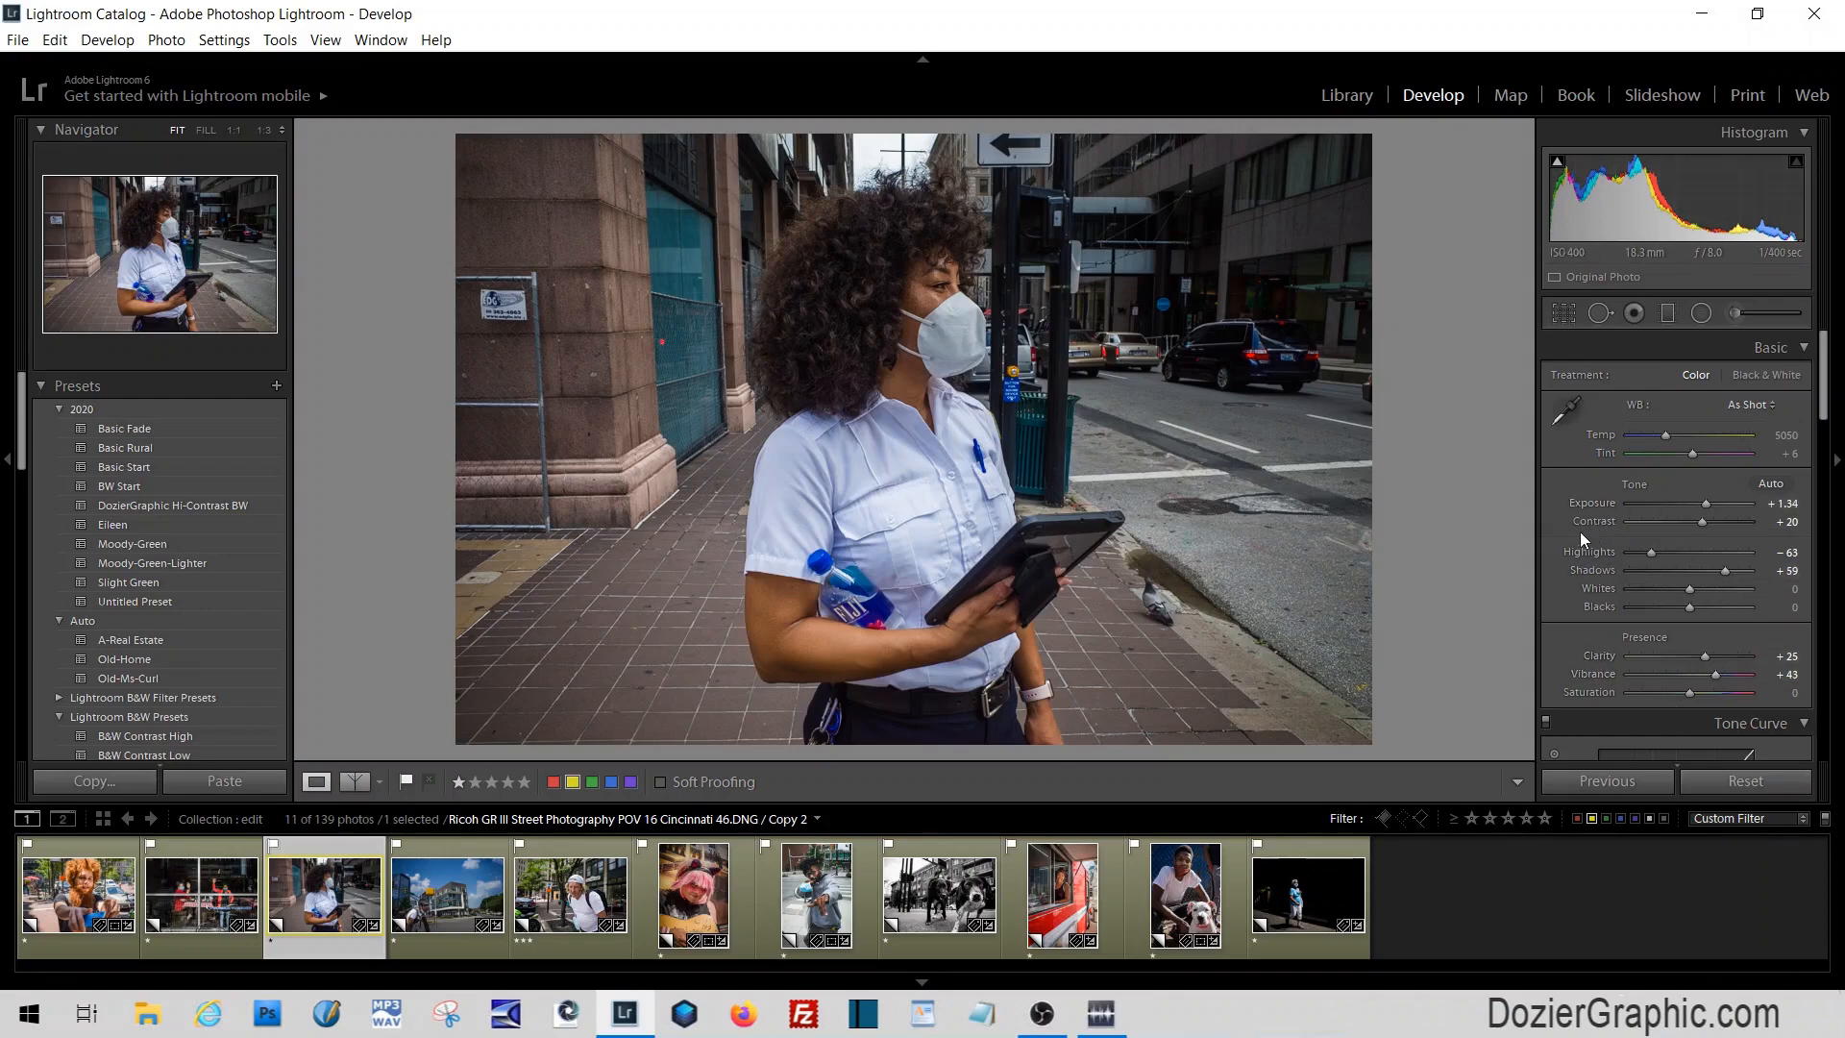
scroll(1588, 543, "down", 15)
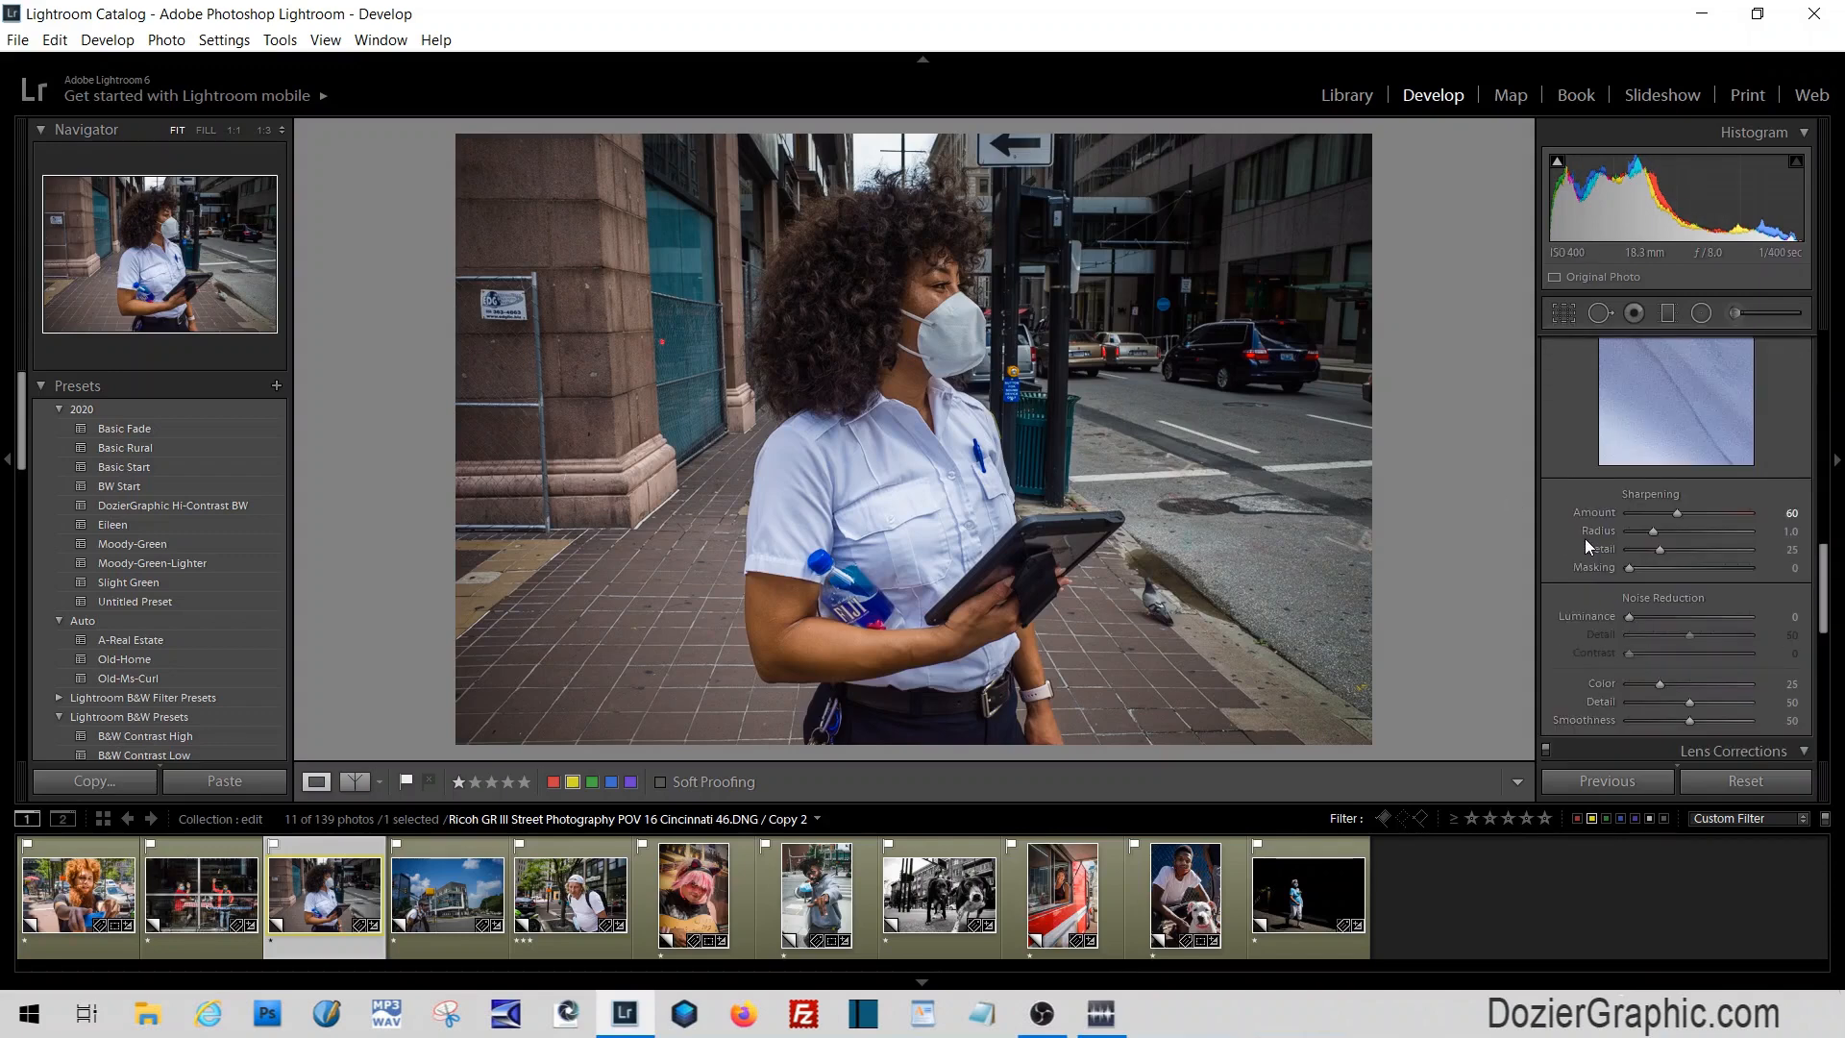
scroll(1584, 540, "up", 15)
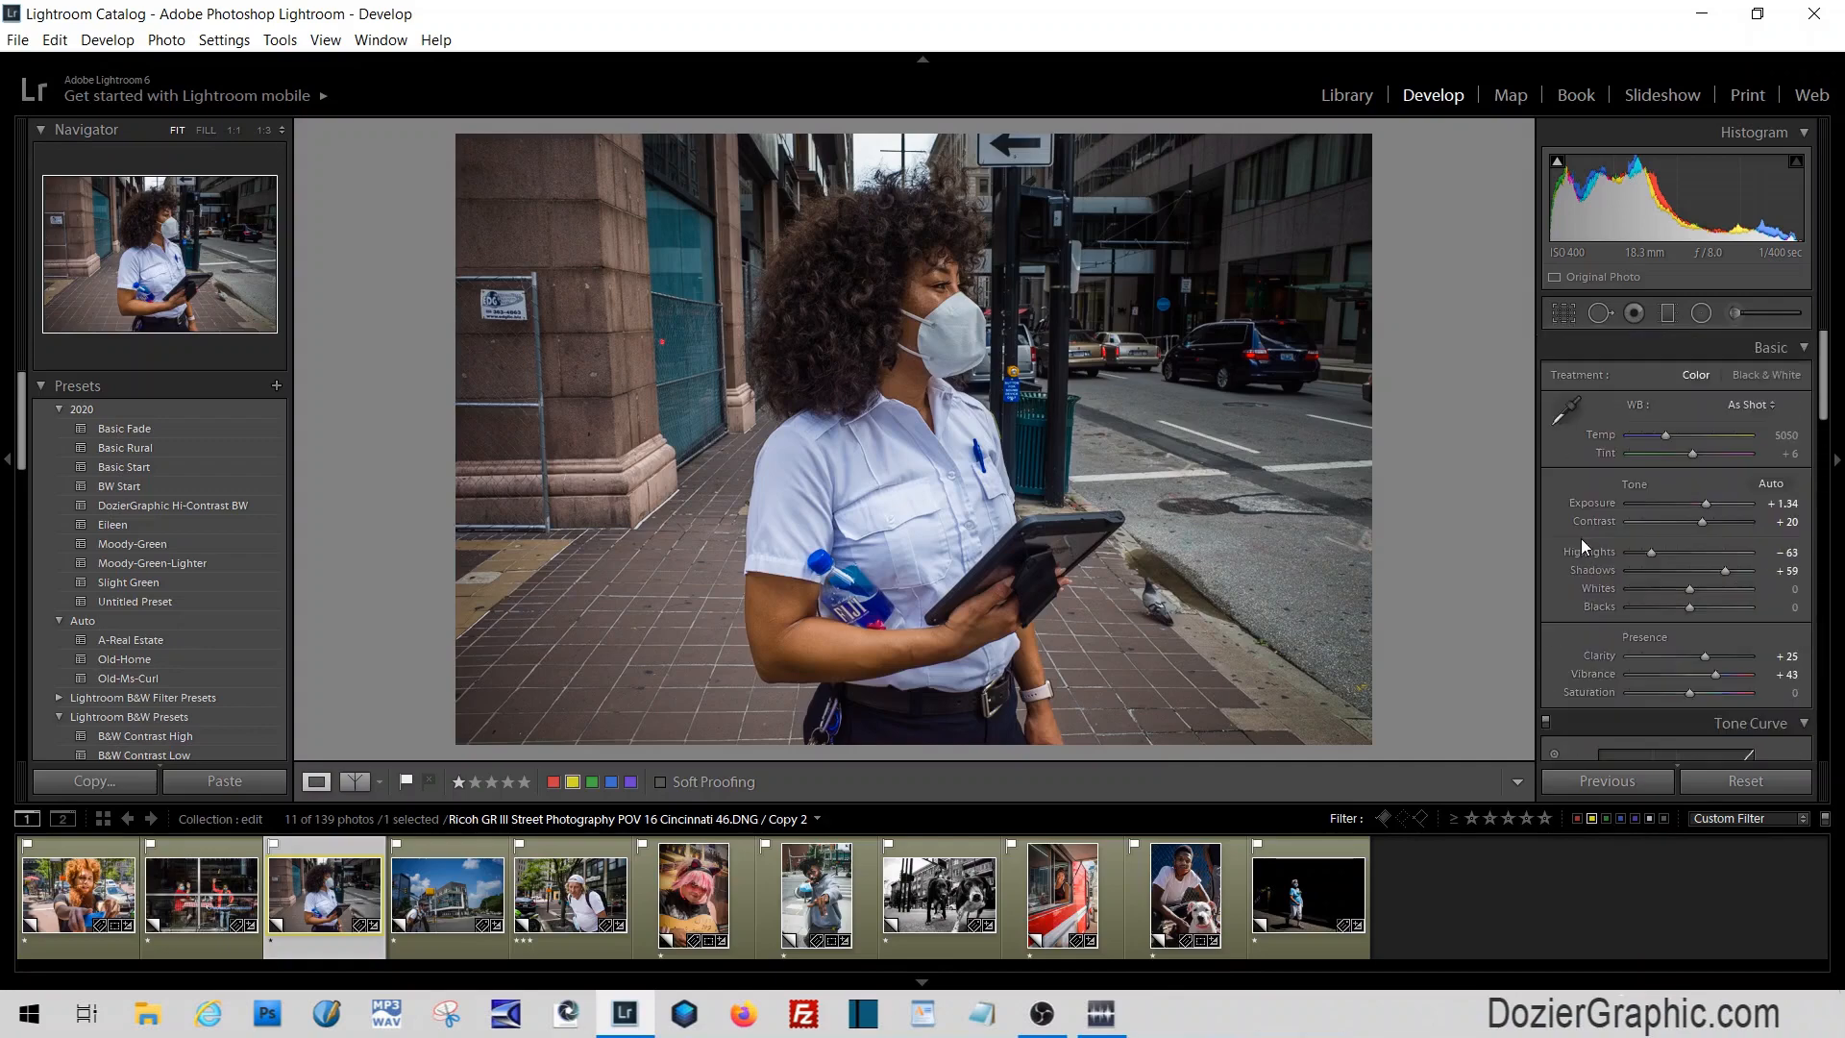
Reset all edits on the tablet photo, apply the Untitled Preset and set Clarity to +17
left_click(1727, 781)
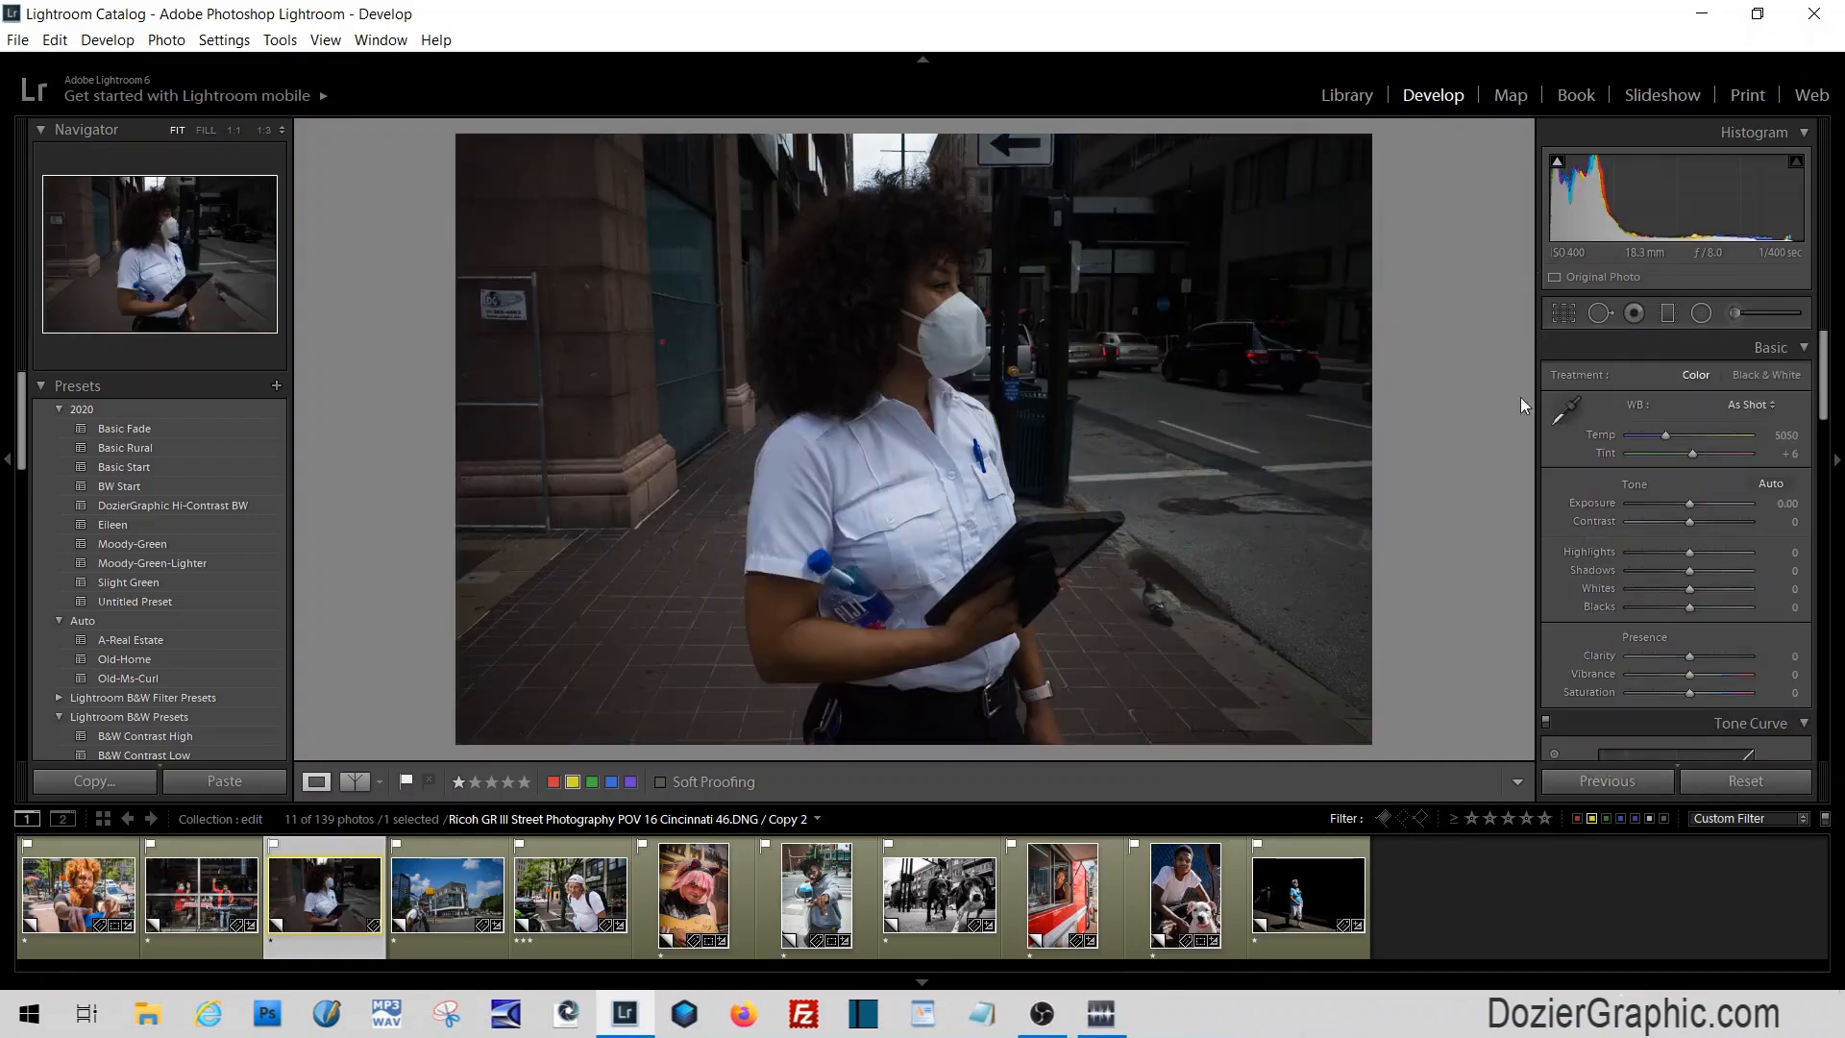
left_click(140, 607)
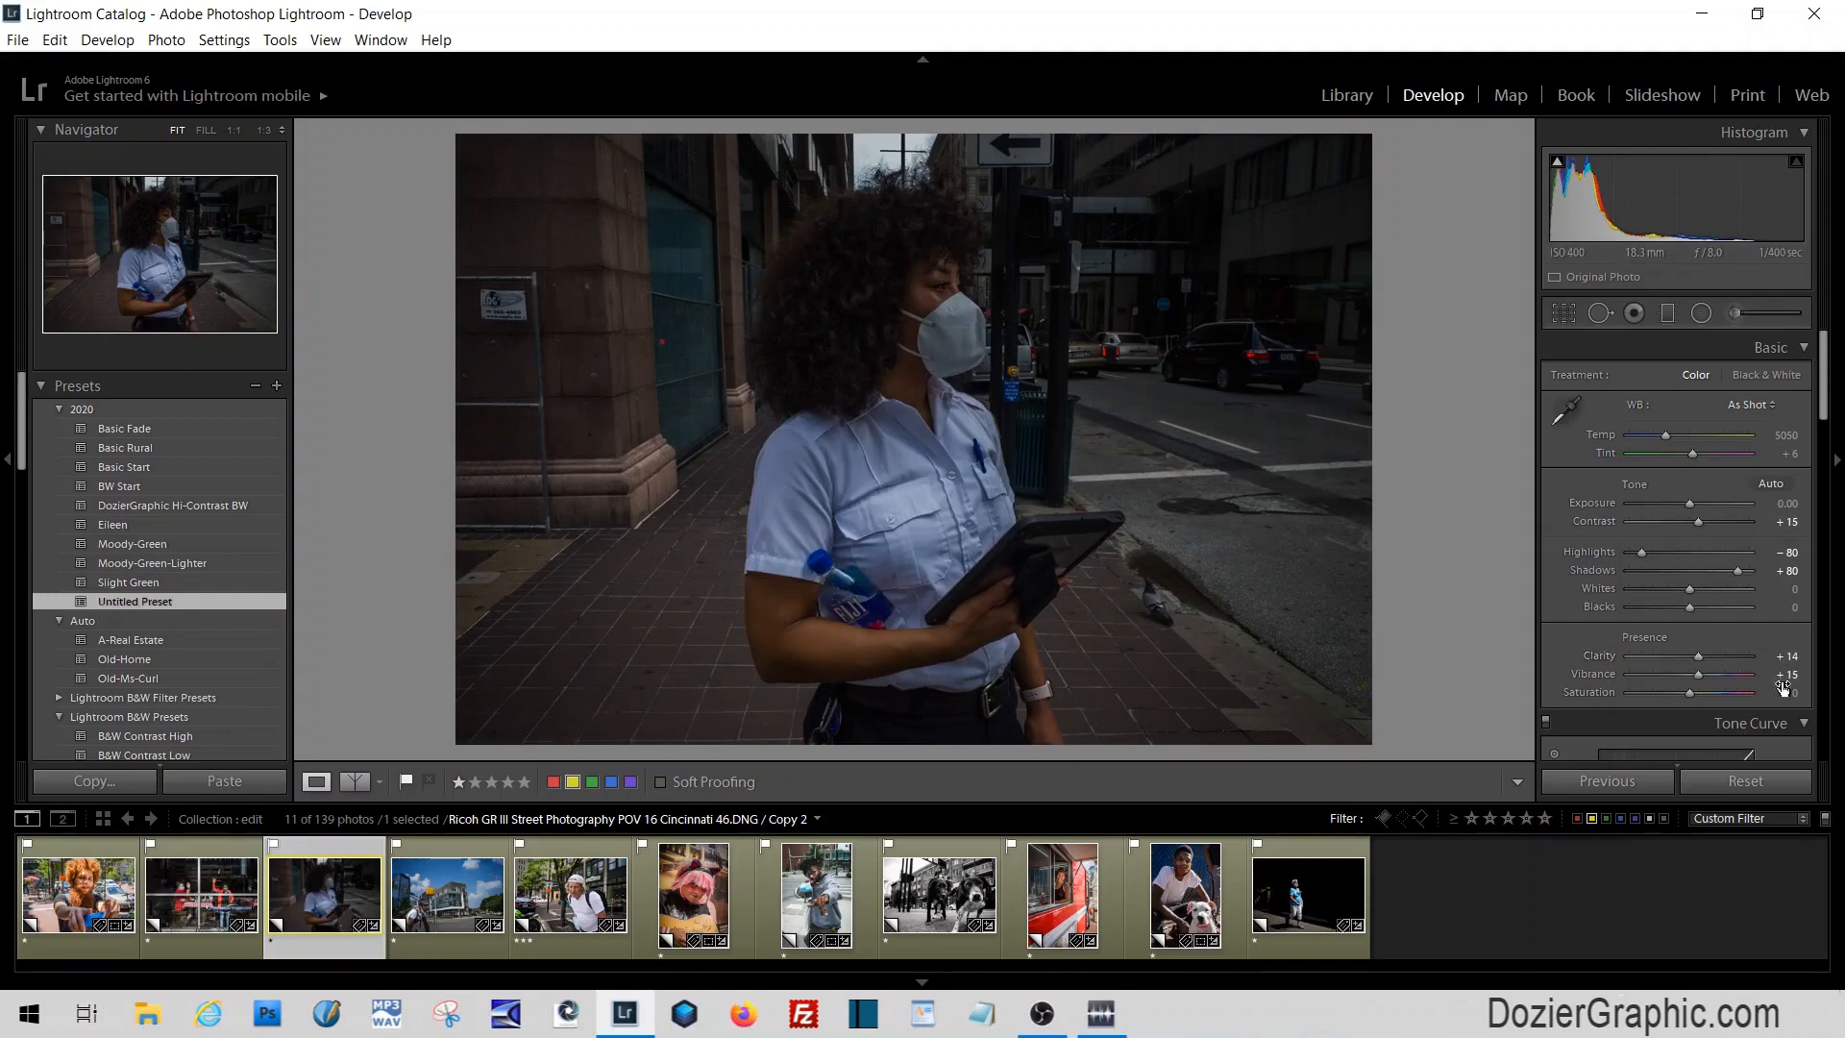
left_click_drag(1699, 657, 1701, 657)
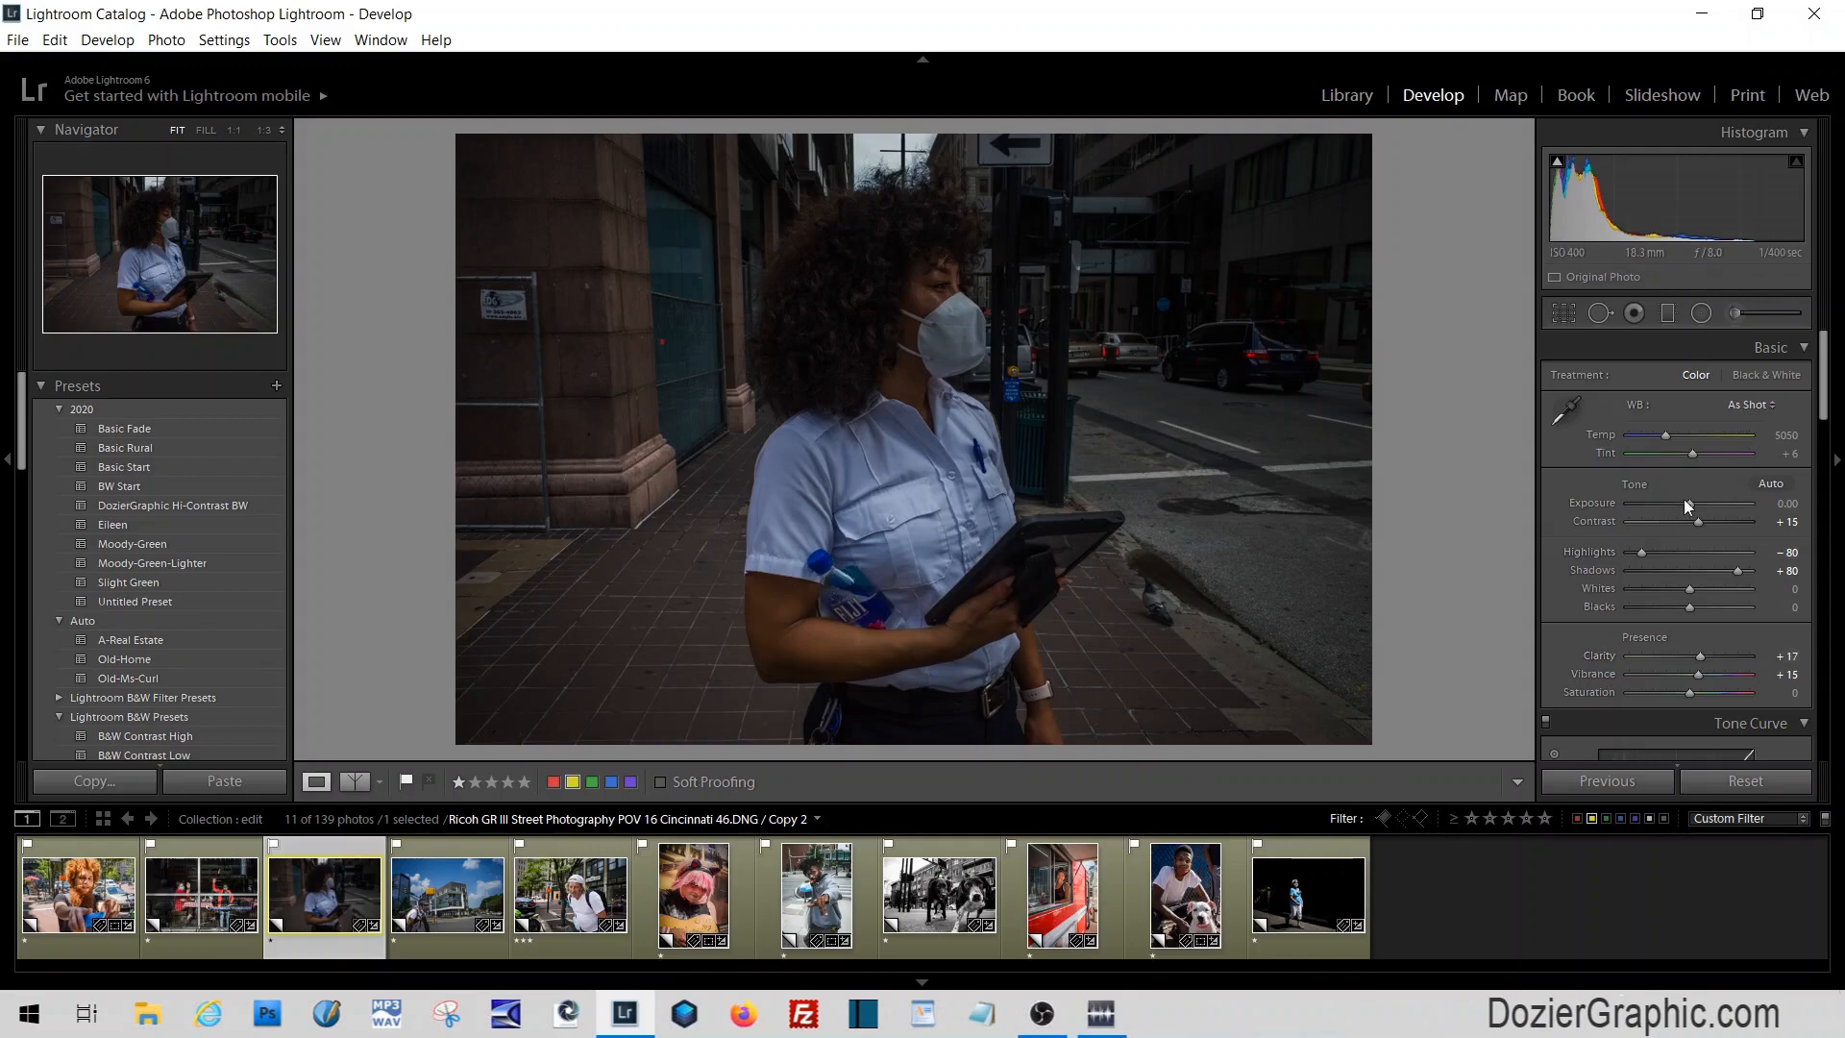
Set the photo's Exposure to +1.19, Contrast +27, Tint +10, Clarity +24 and Whites +54
left_click_drag(1688, 502, 1703, 501)
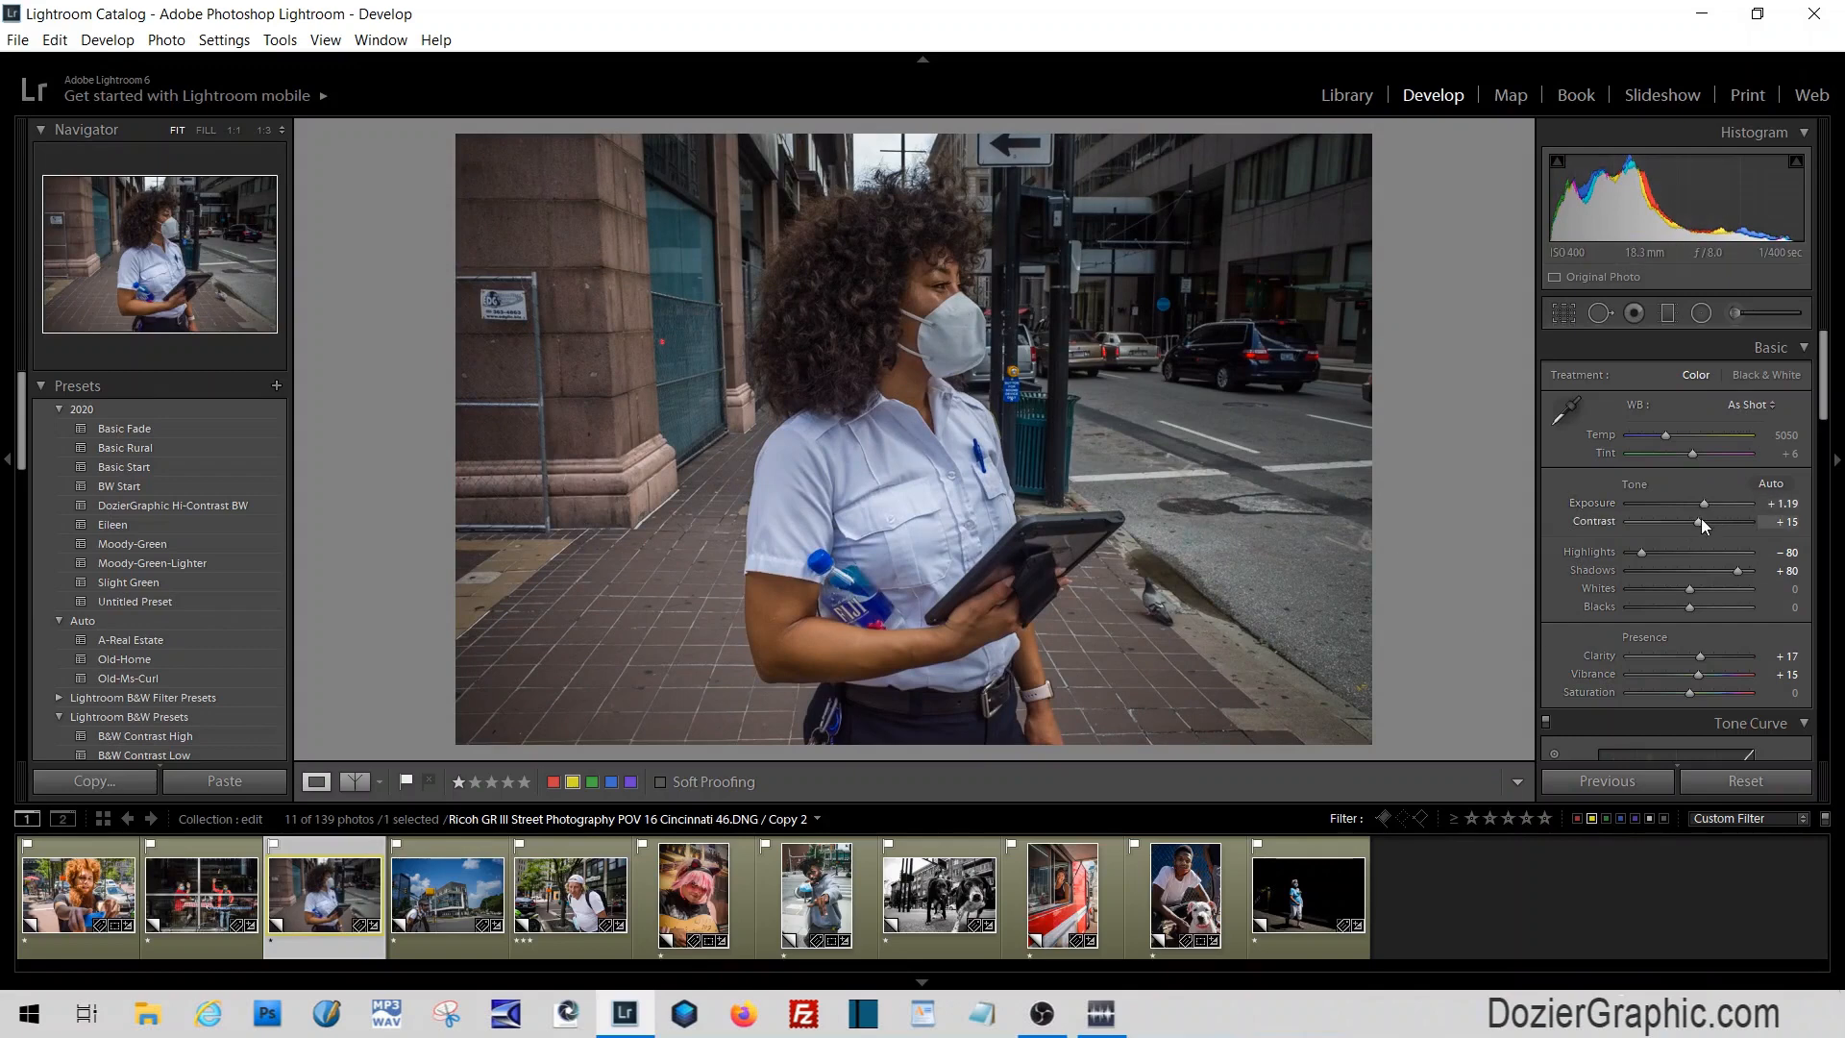
left_click_drag(1701, 521, 1709, 517)
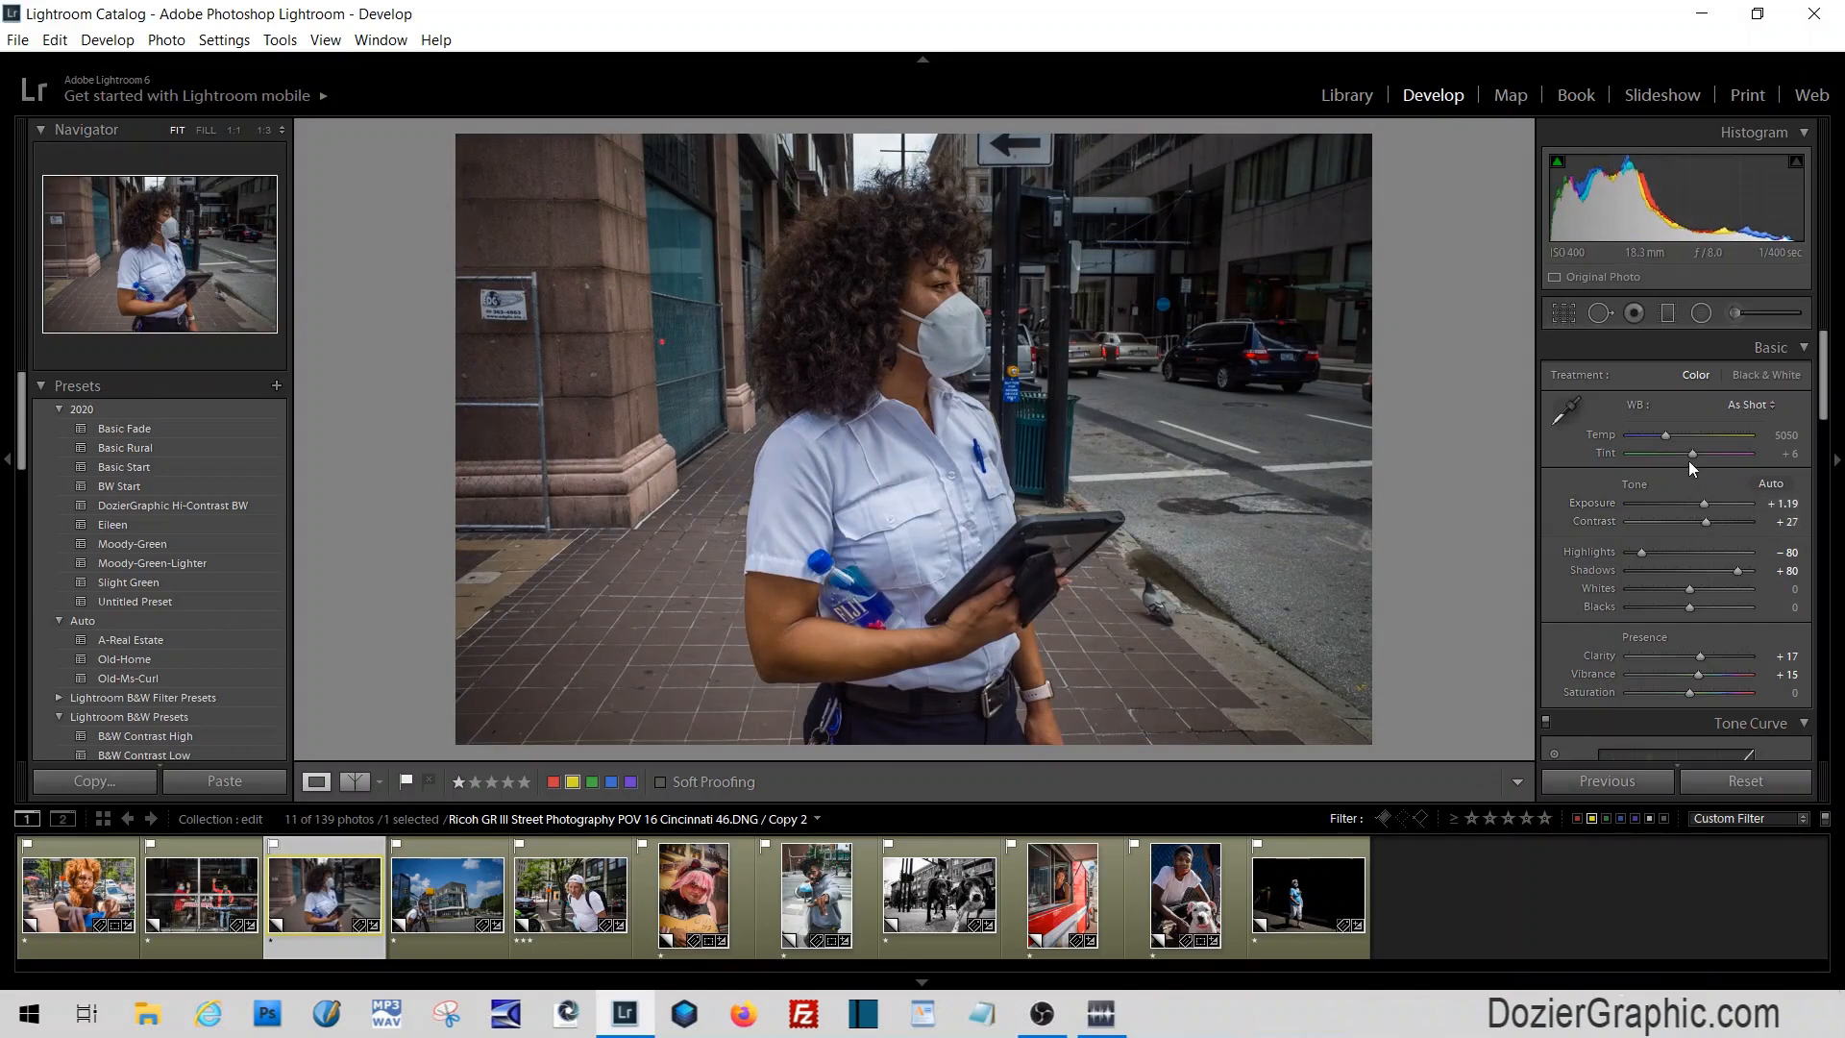
left_click_drag(1691, 454, 1693, 454)
left_click_drag(1701, 655, 1705, 654)
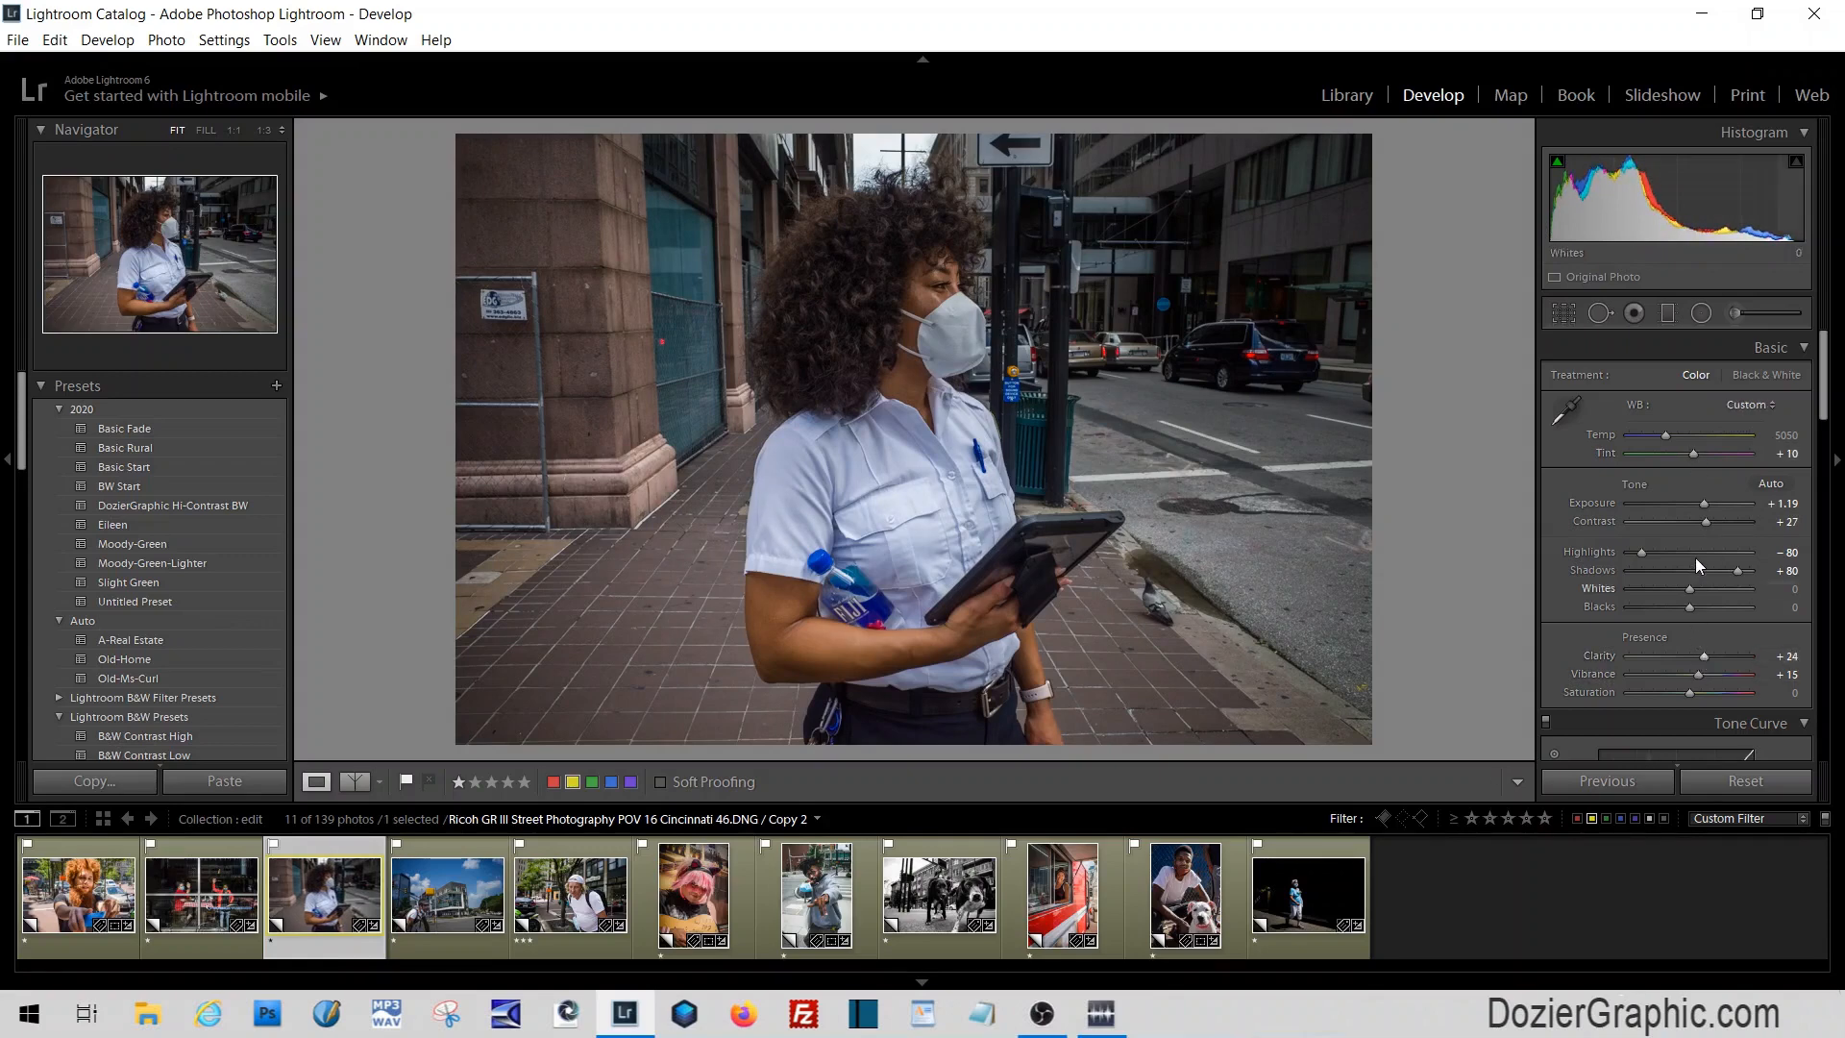
left_click_drag(1691, 590, 1724, 588)
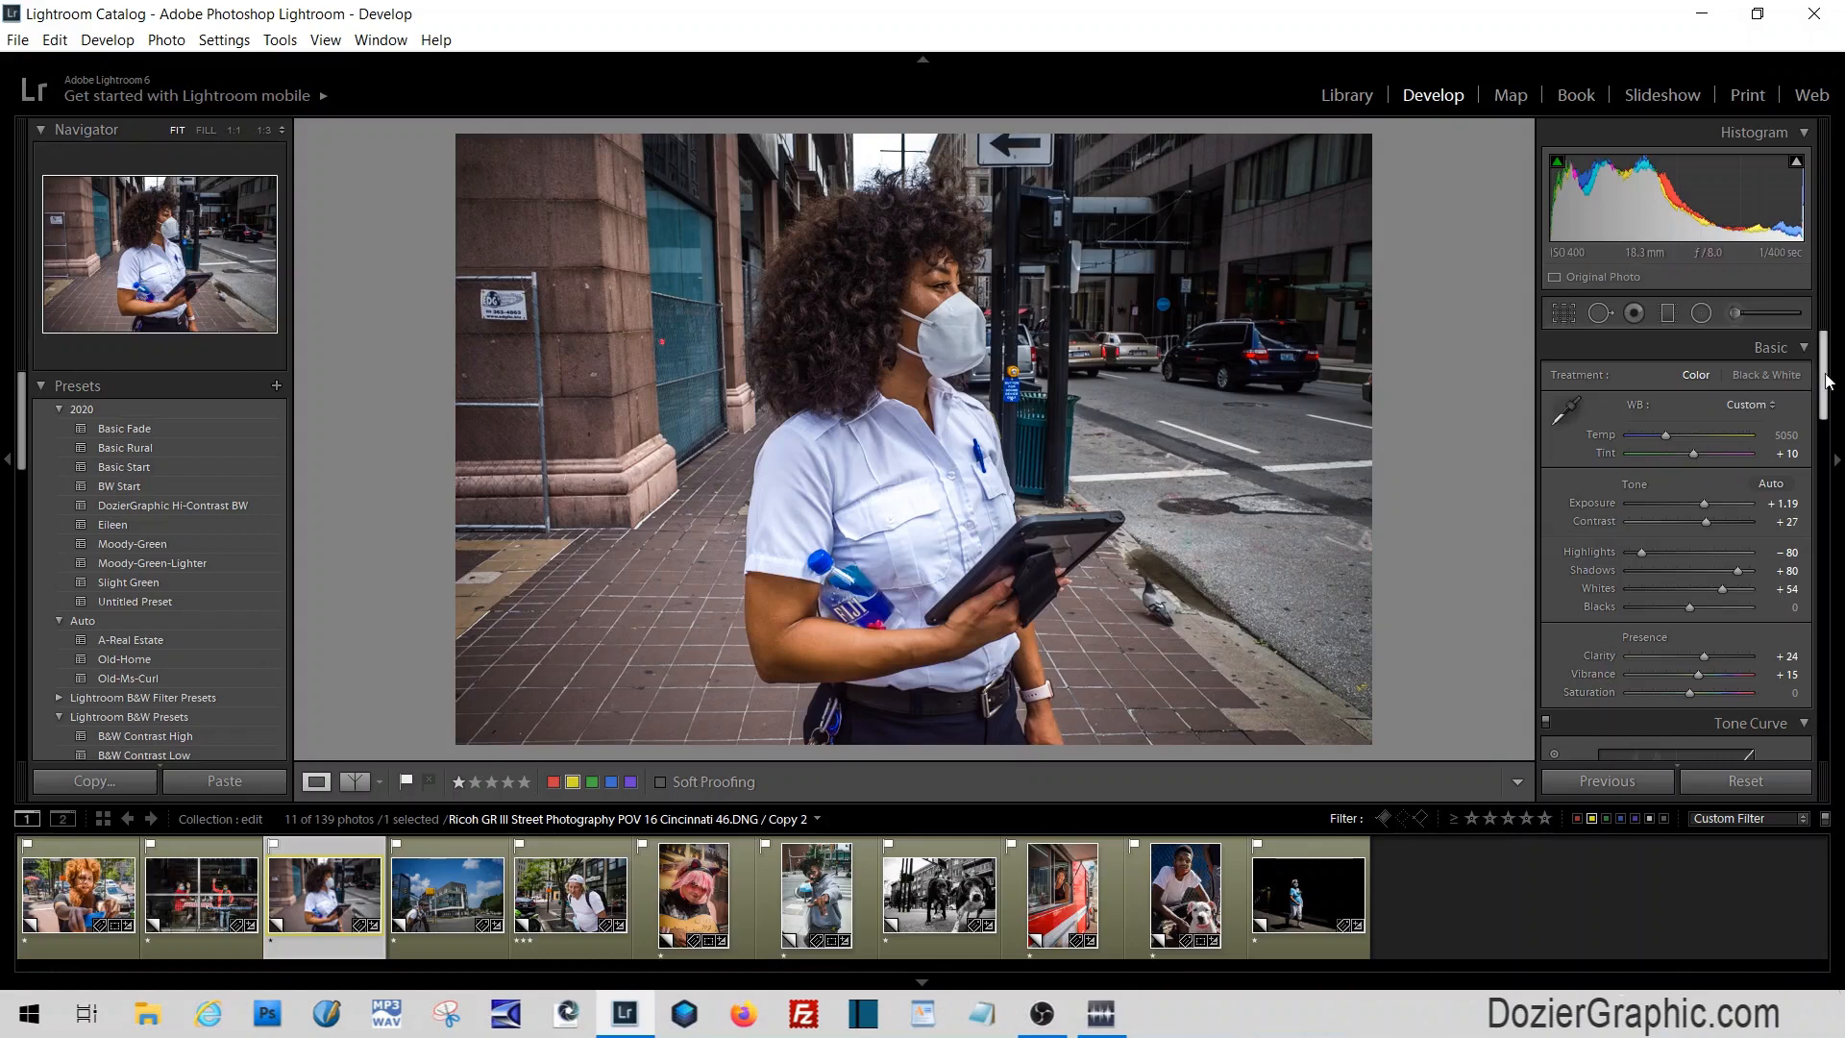
Enable Remove Chromatic Aberration in the photo's lens corrections and review the Defringe settings
scroll(1829, 382, "down", 2)
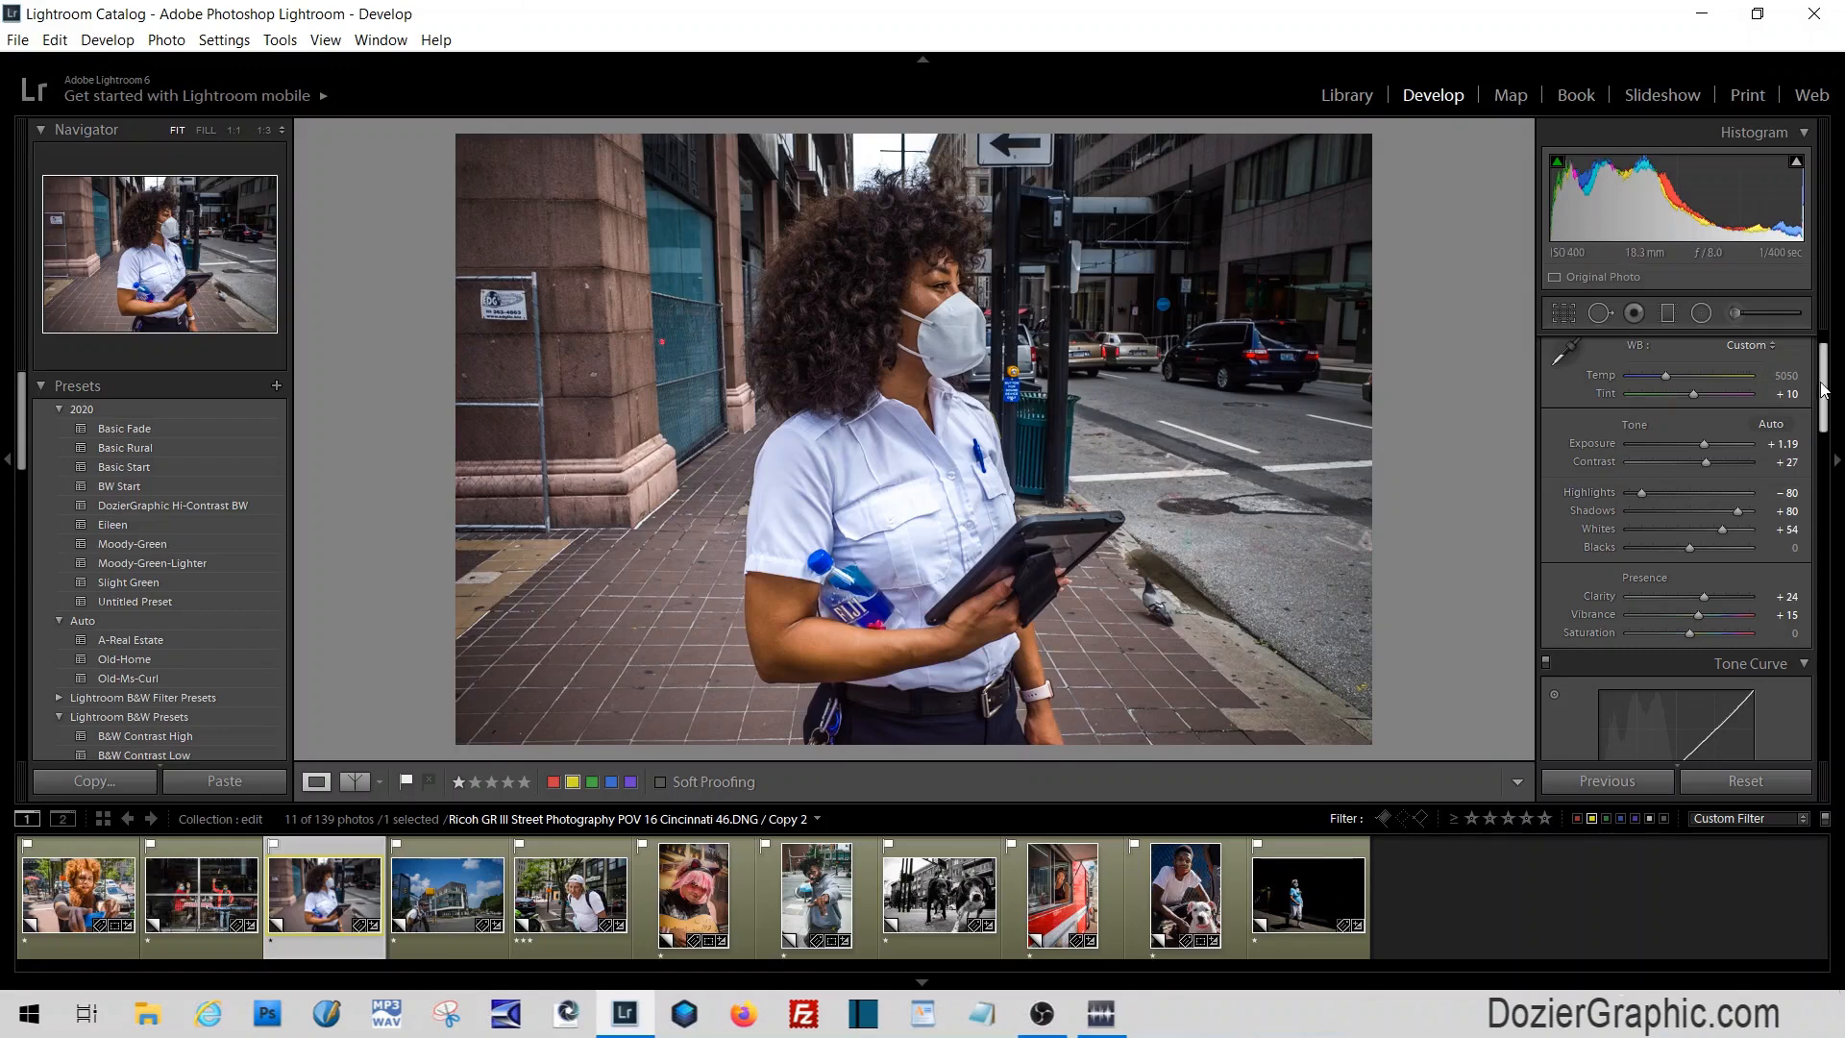
scroll(1823, 387, "down", 12)
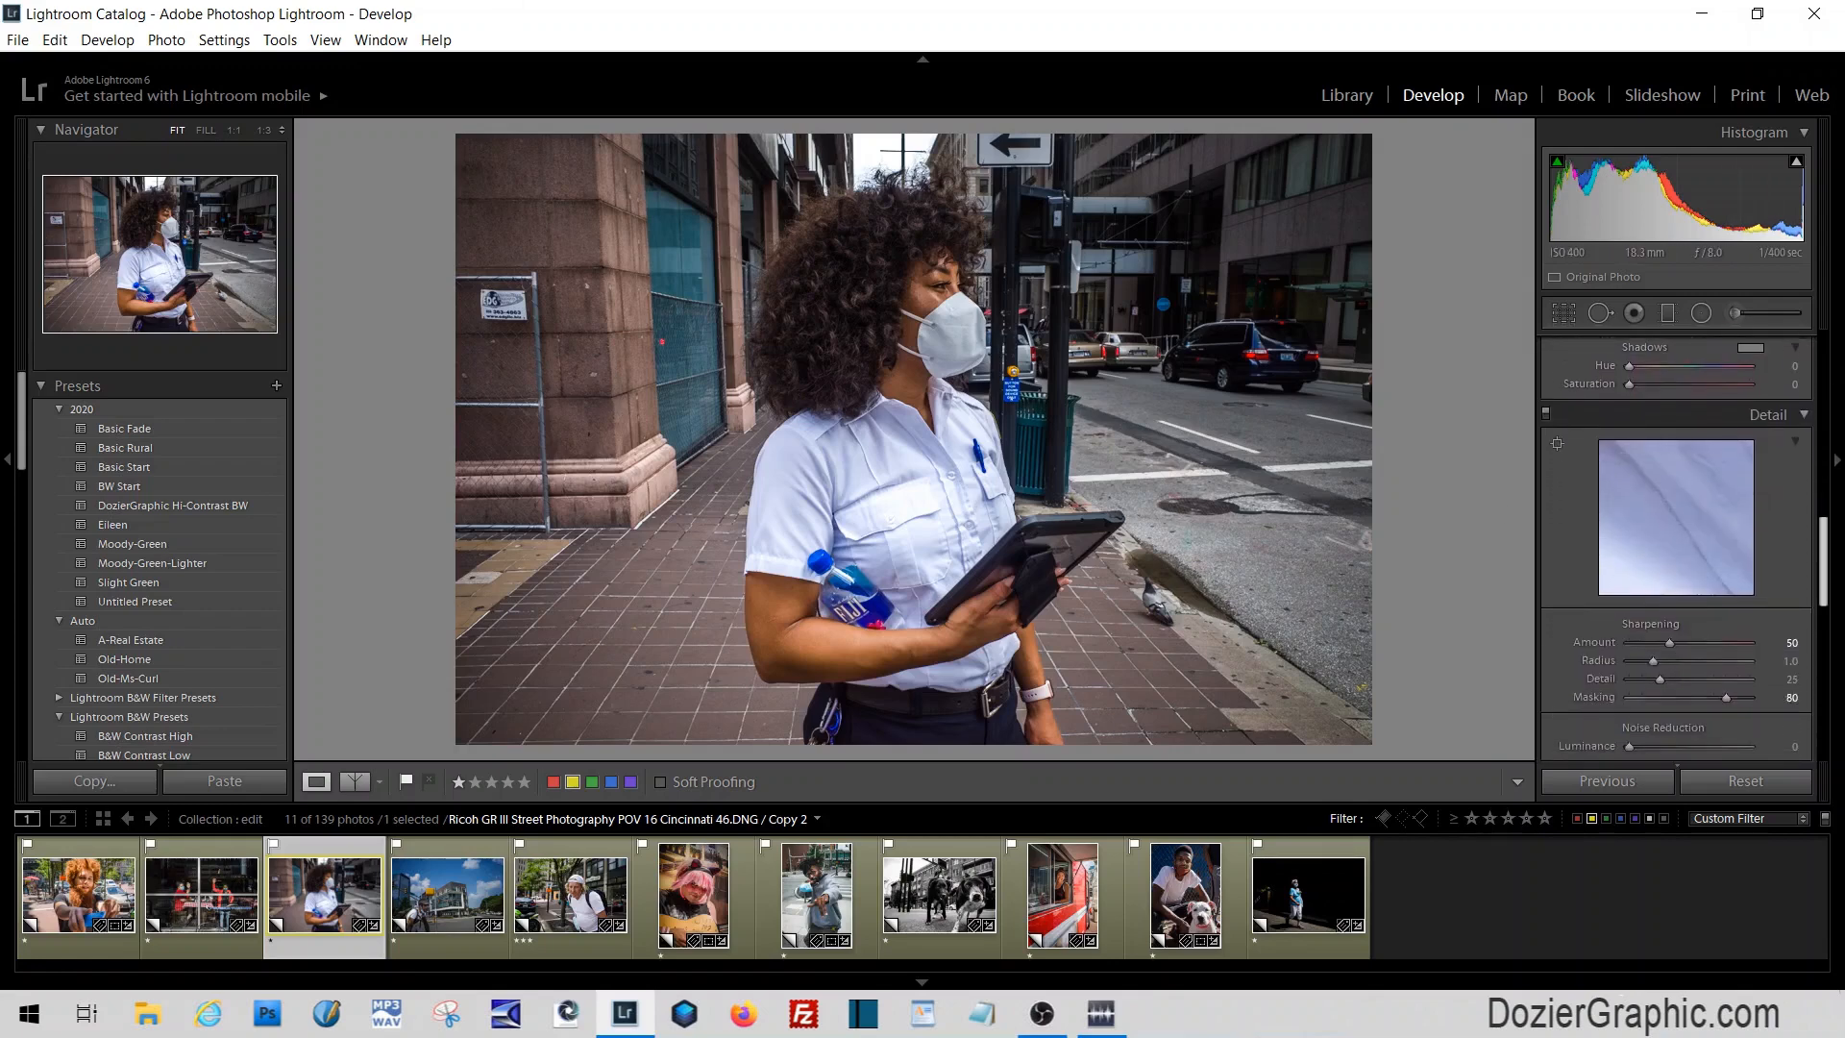
scroll(1676, 545, "down", 6)
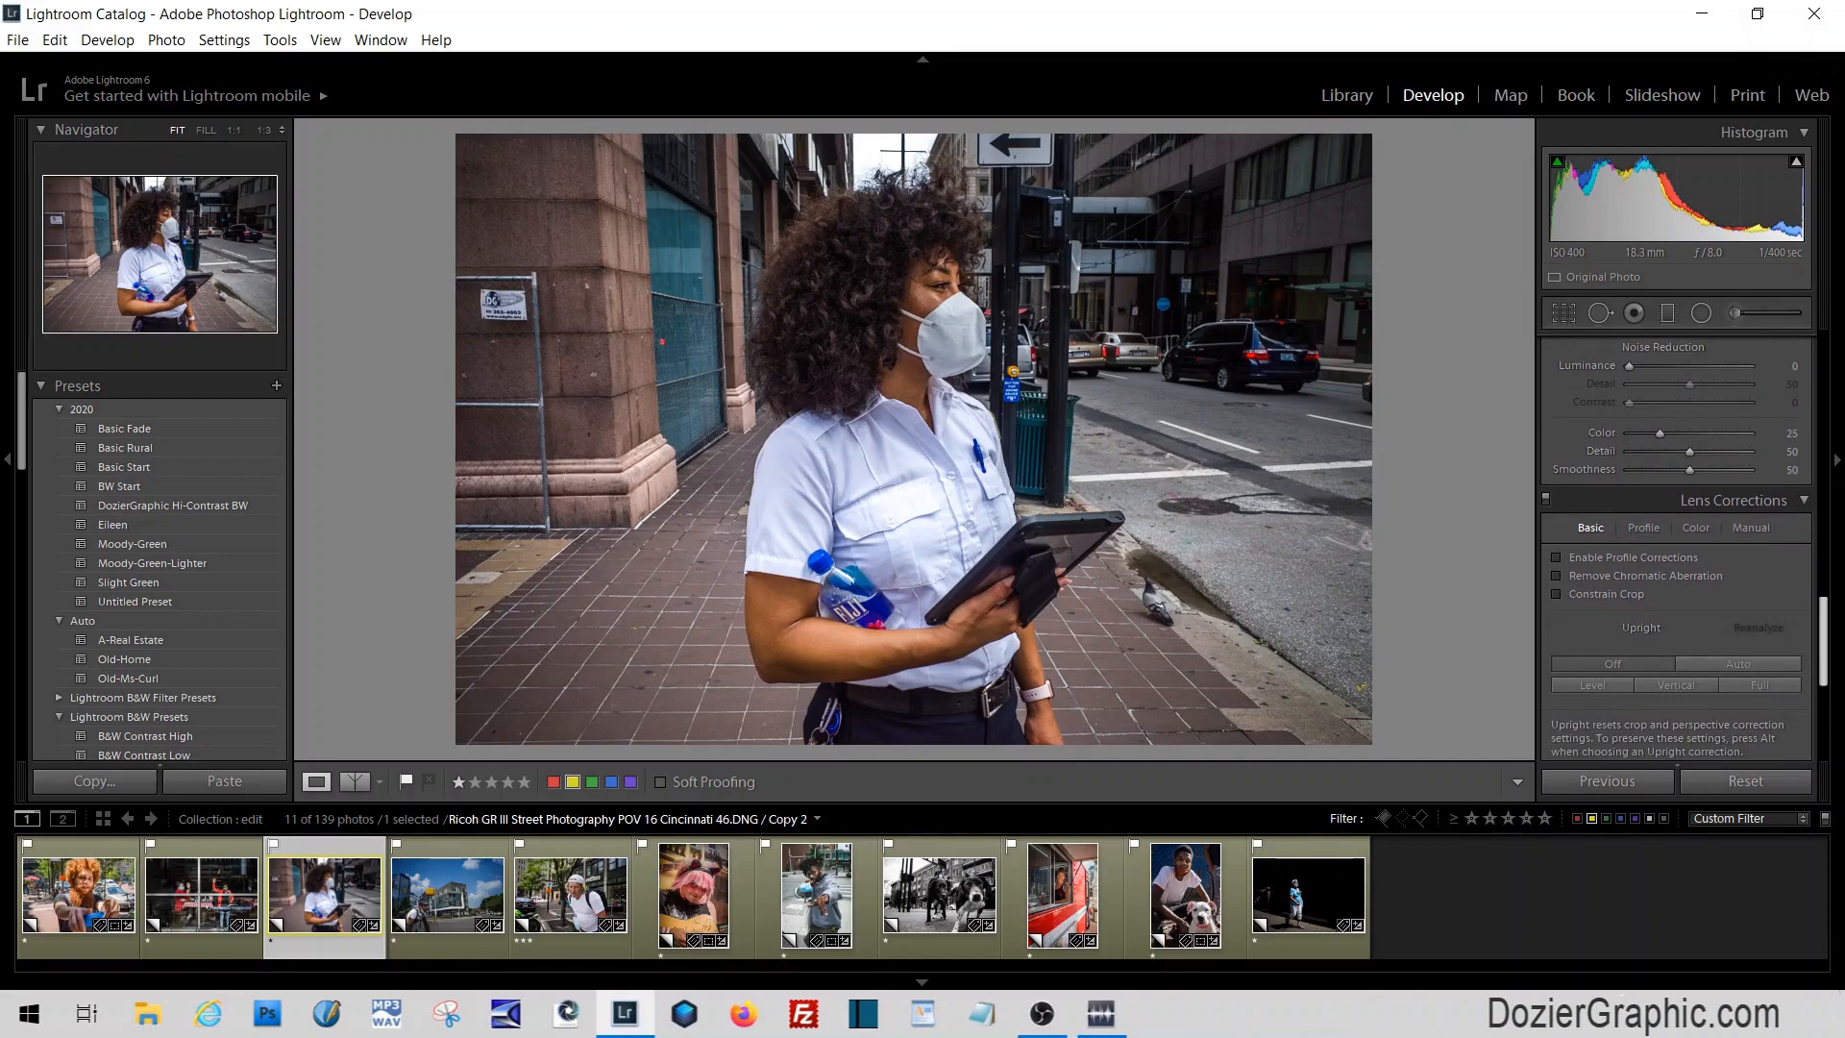
left_click(1629, 575)
left_click(1695, 529)
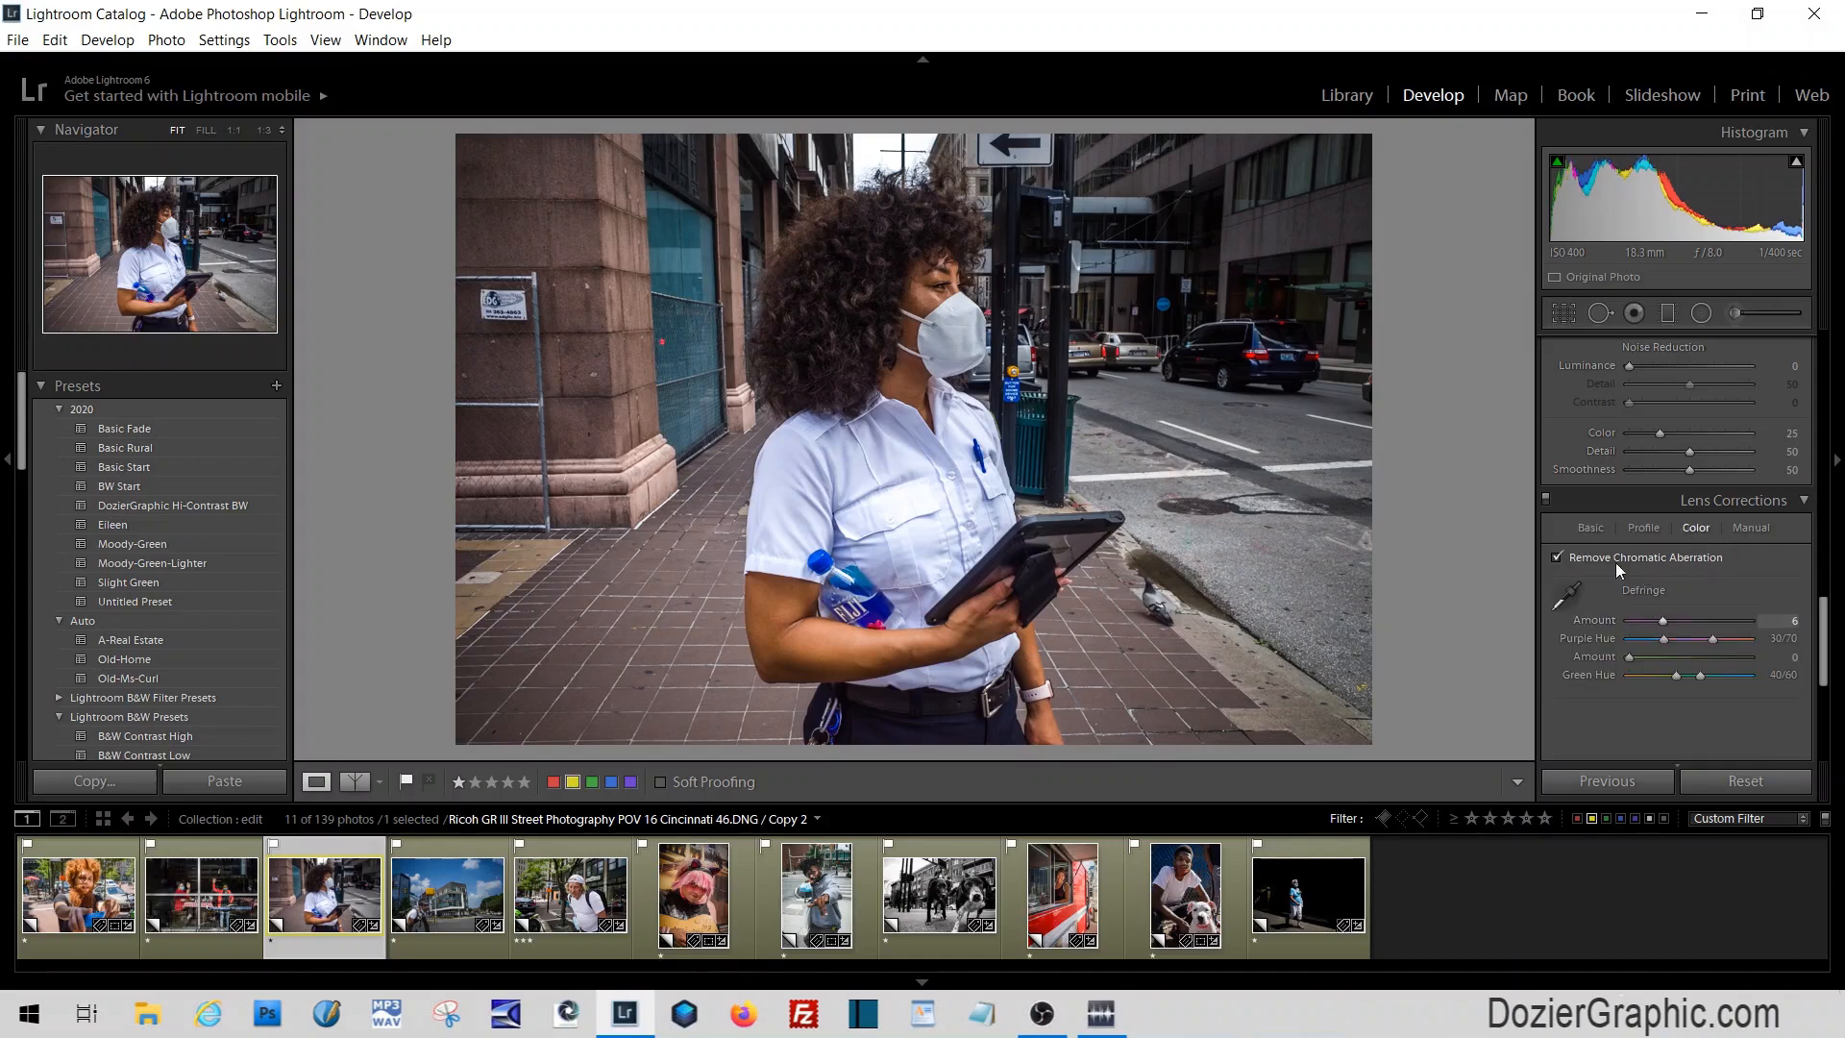
left_click(1595, 531)
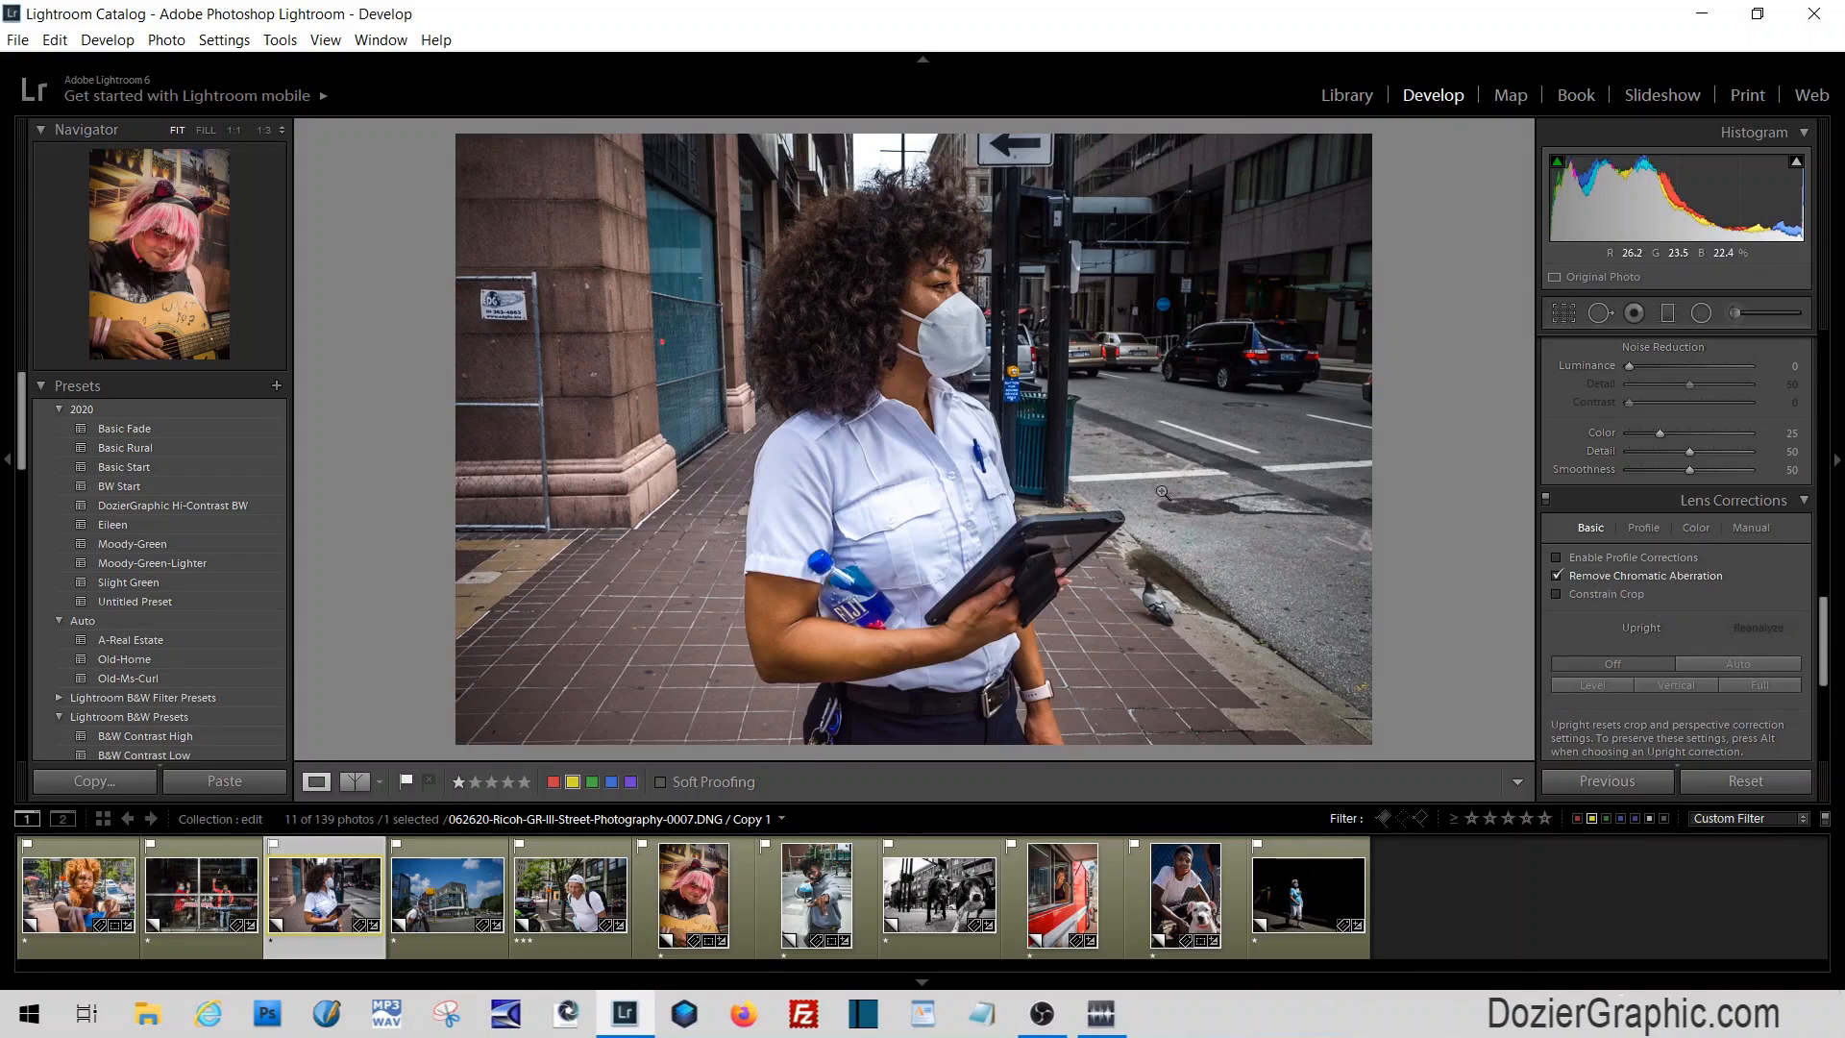
Inspect the woman's hair and mask at 1:1, return to the fitted view and apply the Auto Upright correction
left_click(1162, 492)
left_click(1203, 338)
left_click(885, 285)
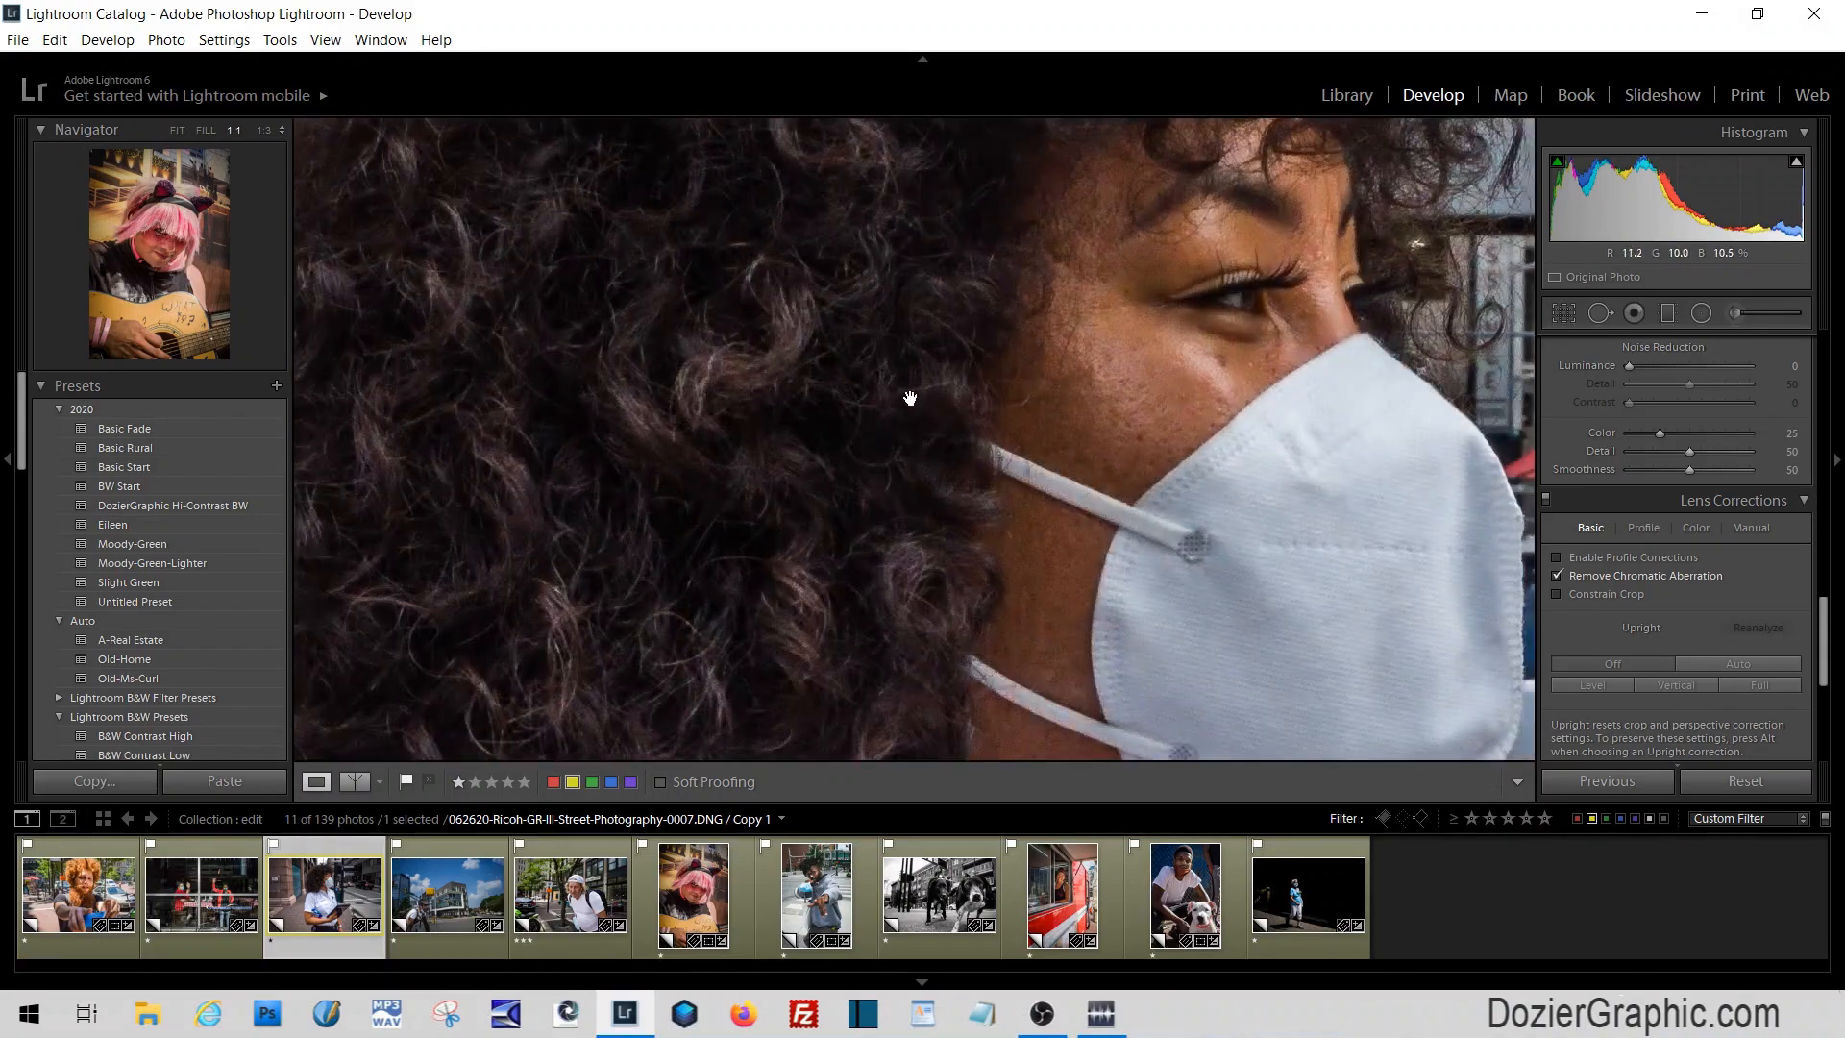
left_click_drag(780, 352, 756, 478)
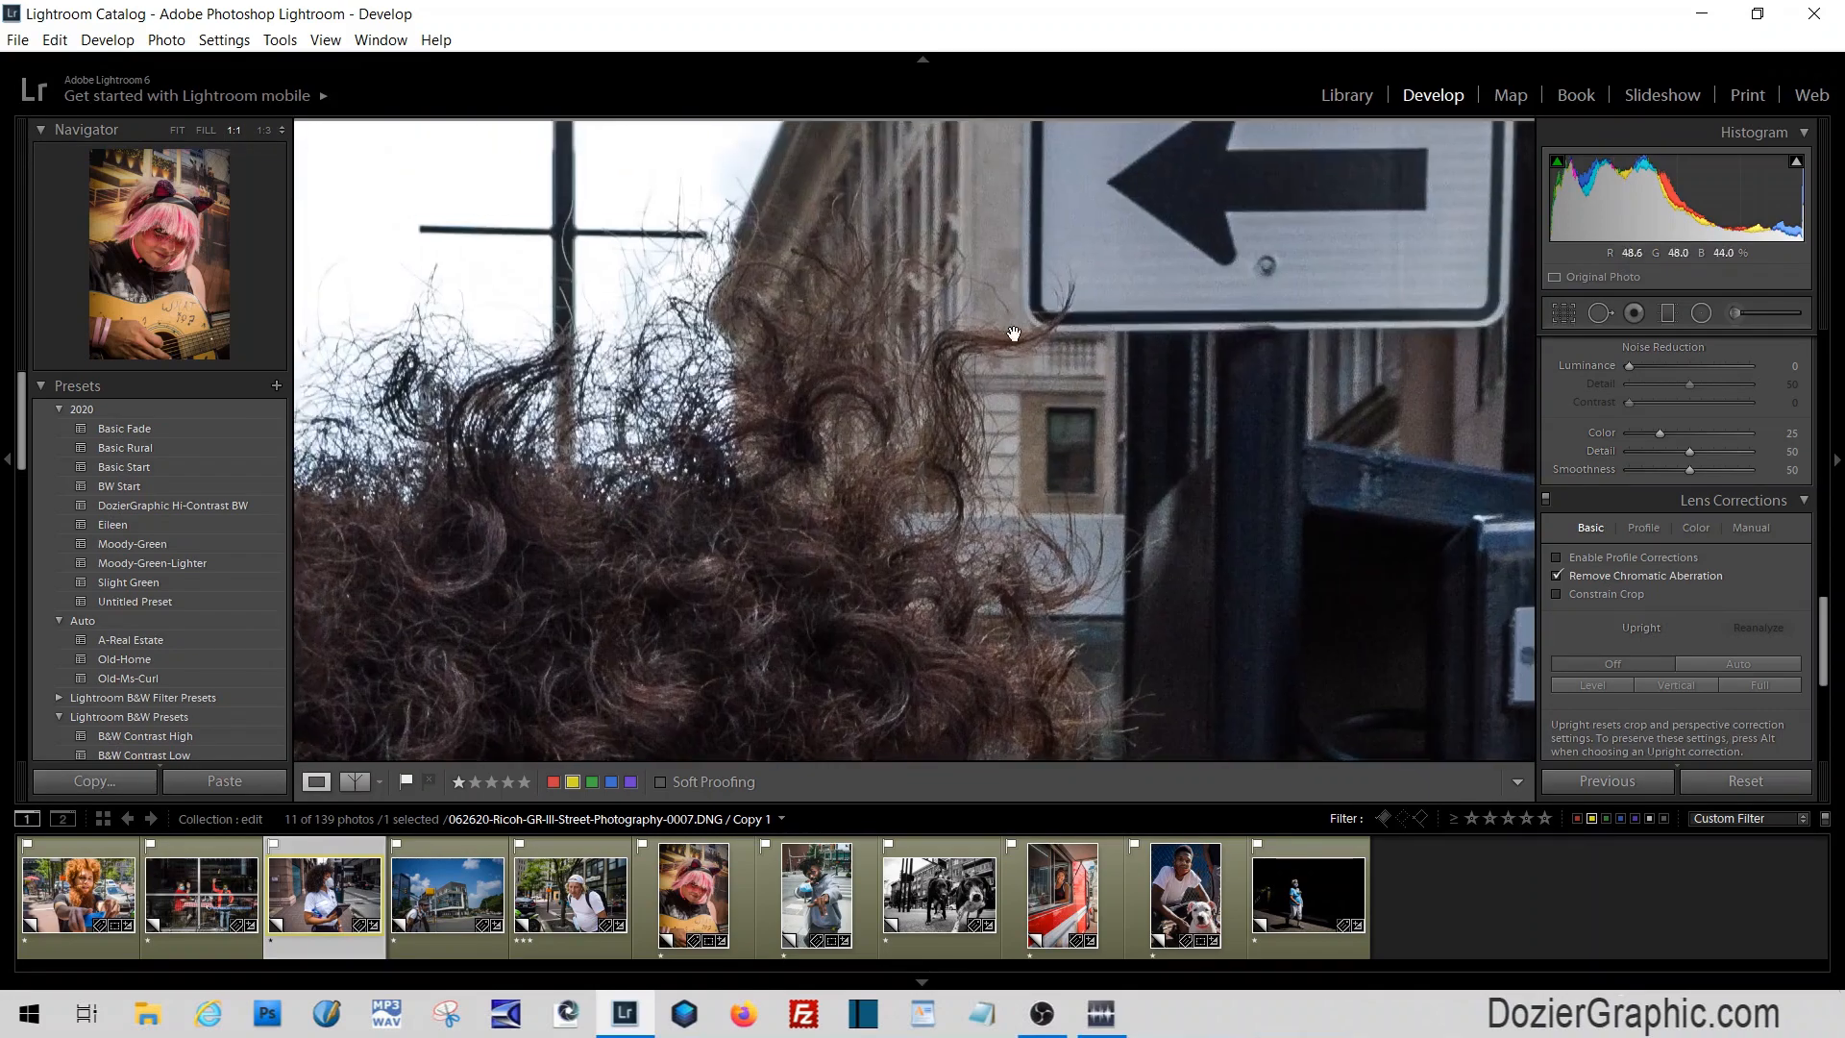
left_click_drag(892, 407, 999, 293)
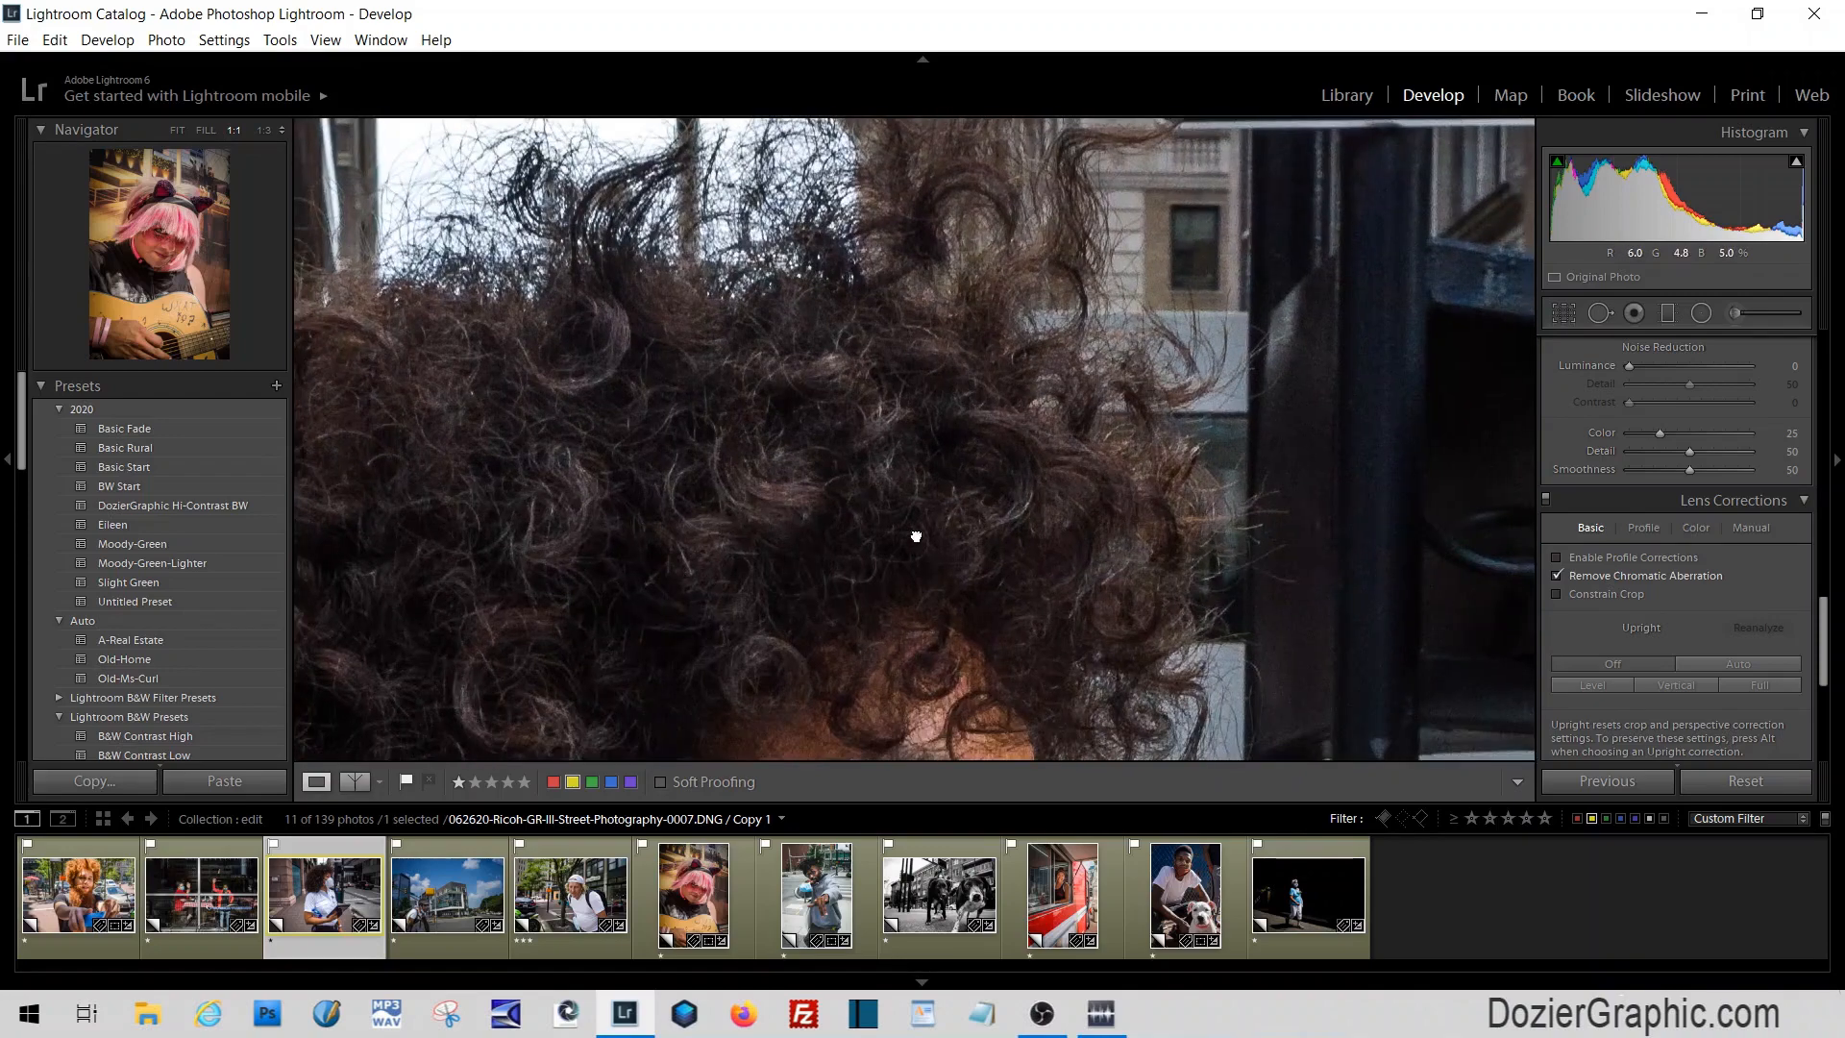
left_click_drag(916, 536, 980, 342)
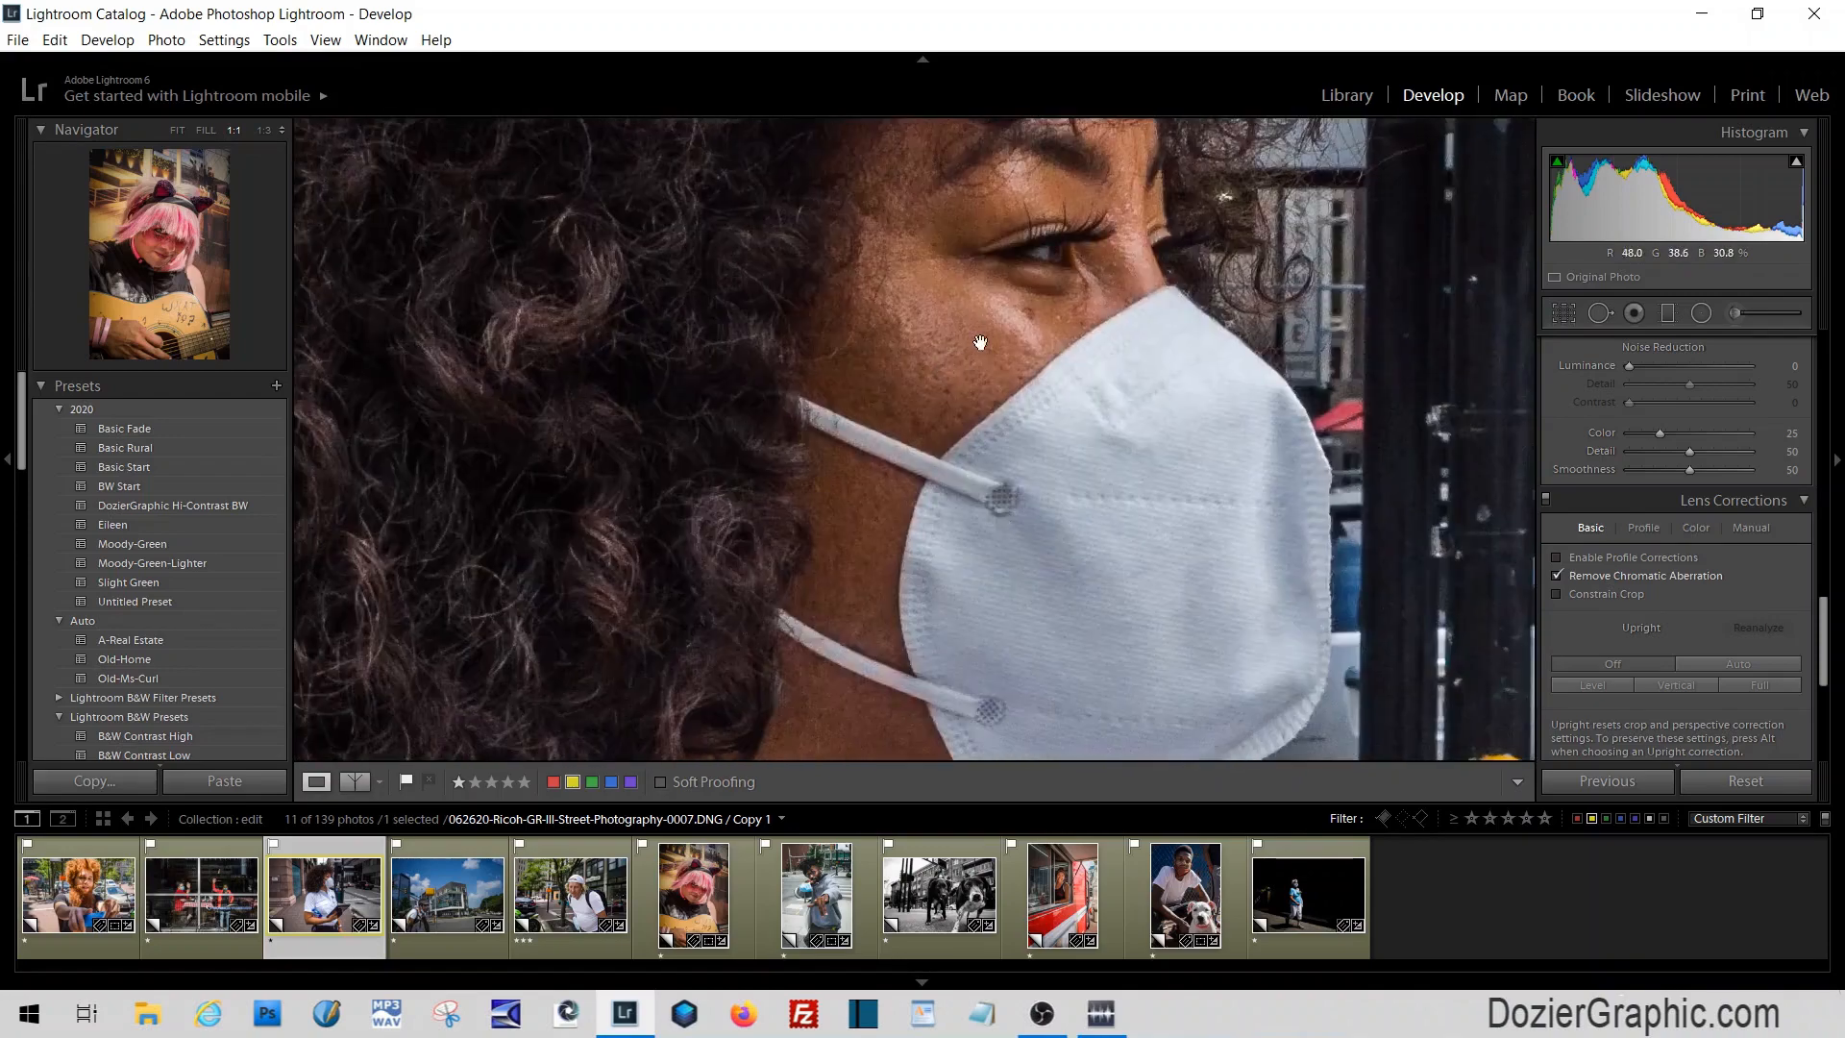
left_click(948, 542)
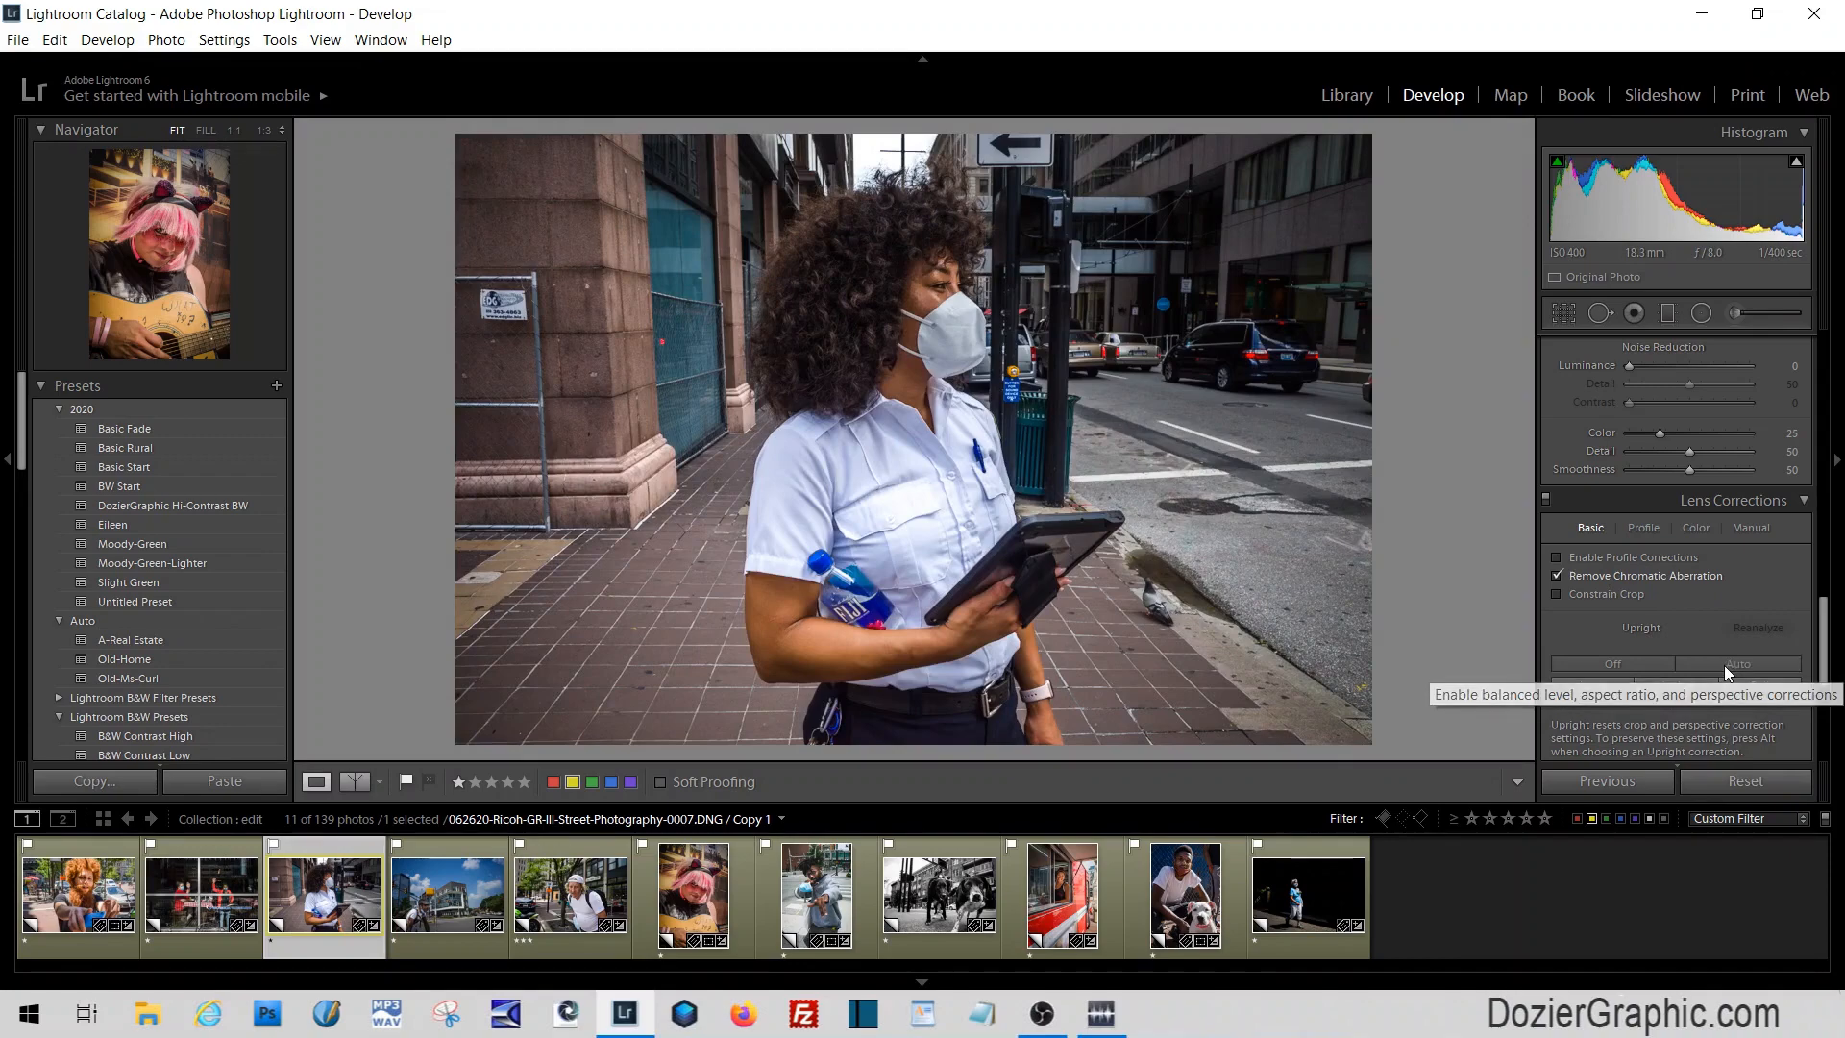
left_click(1724, 665)
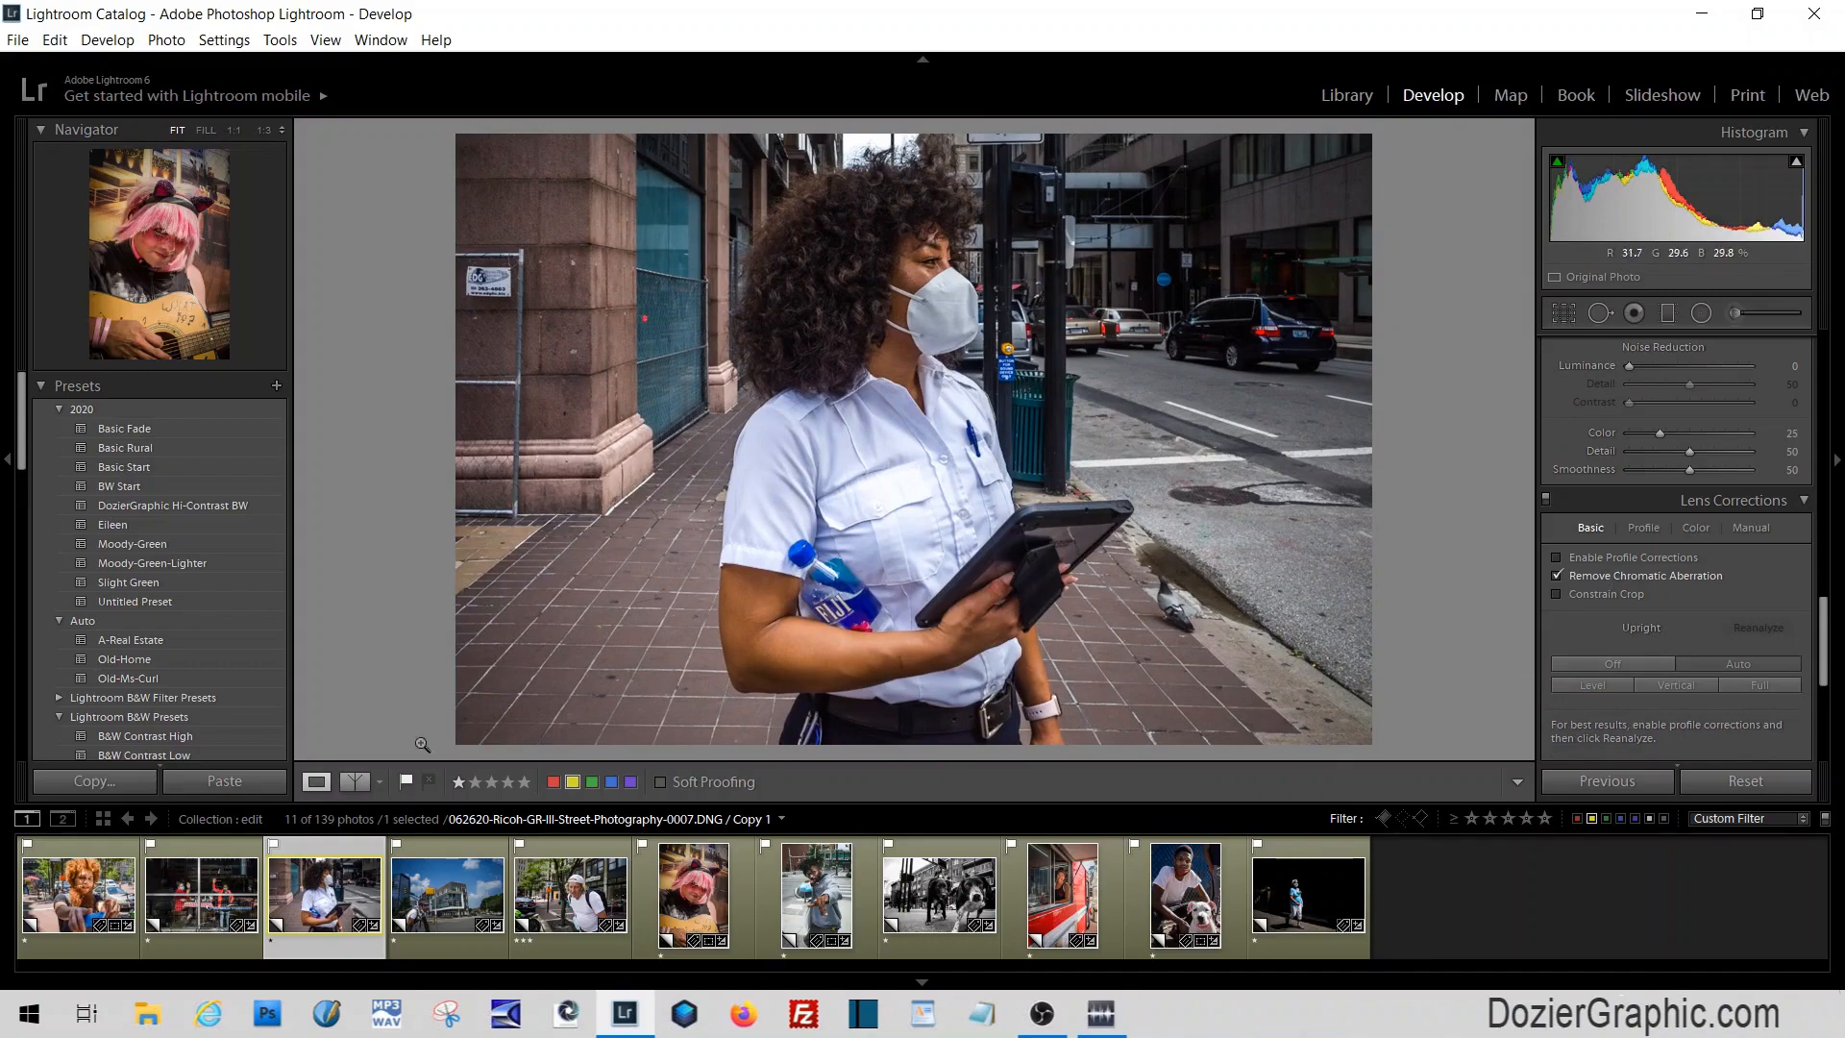
Open the photo of the man with a backpack at the intersection and reset its edits
left_click(465, 906)
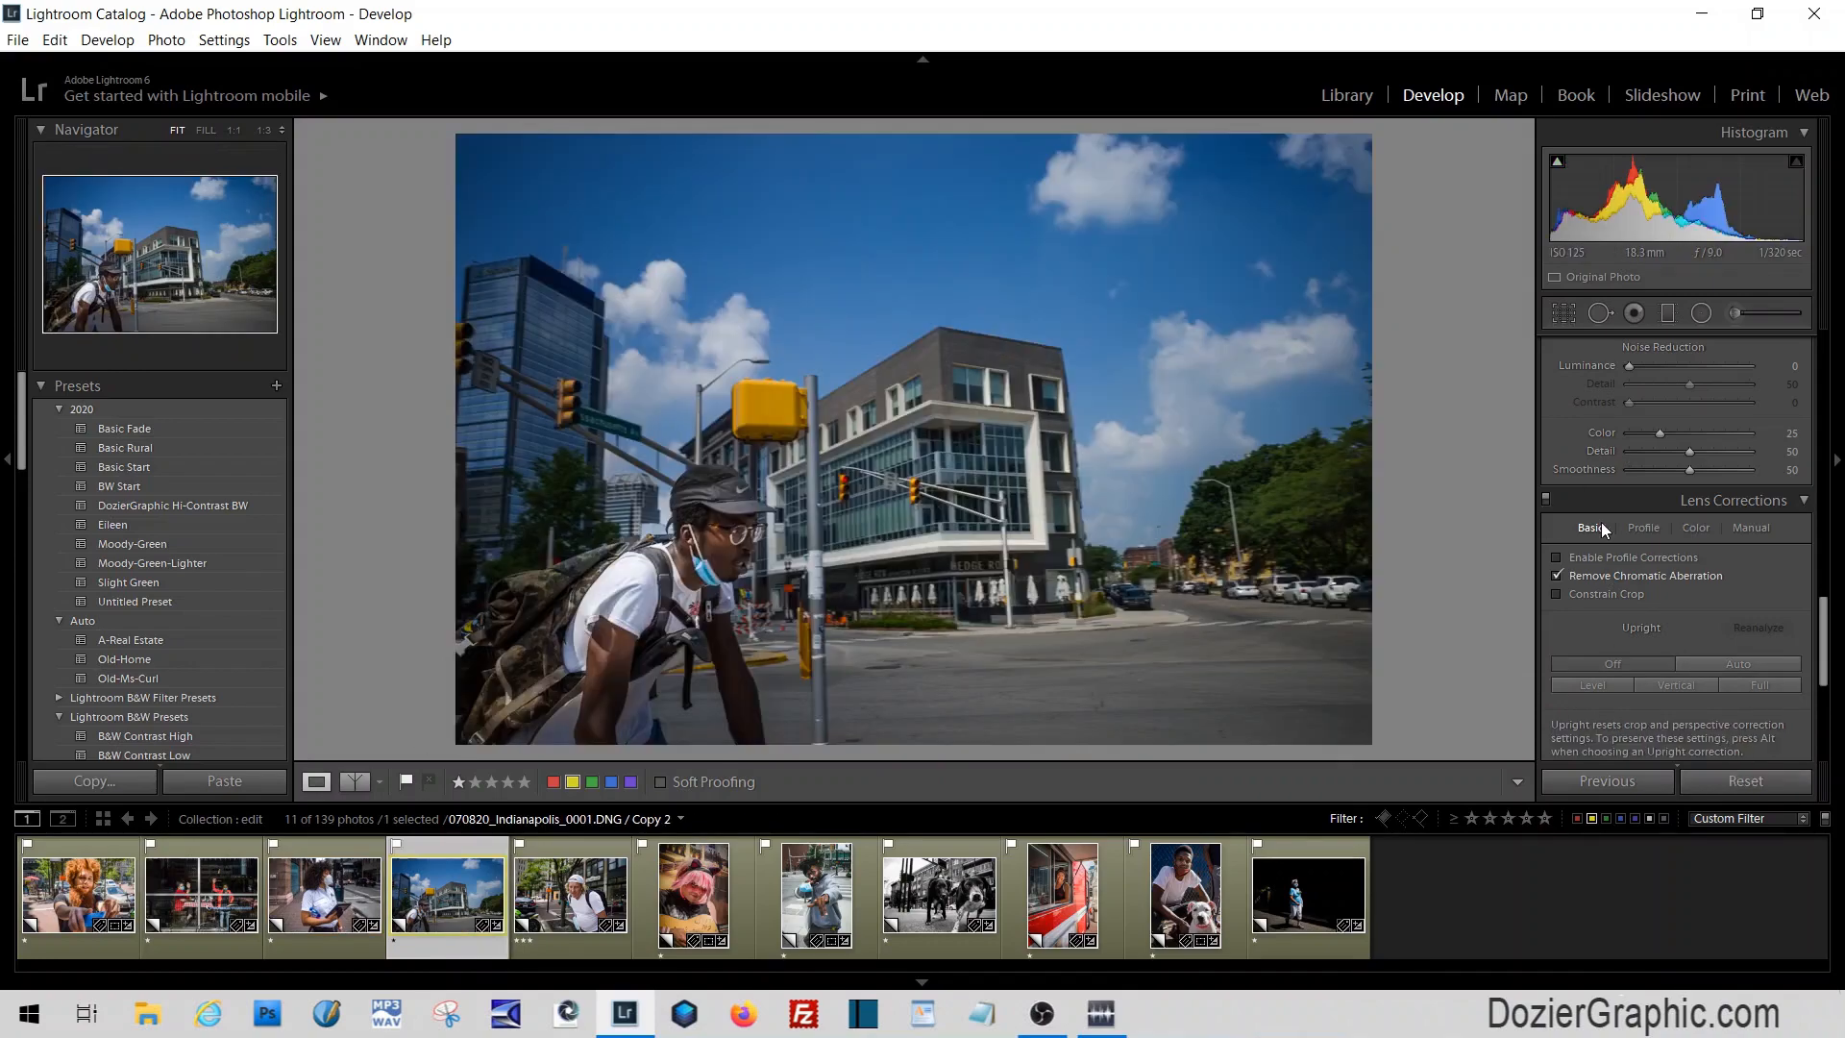
scroll(1605, 515, "up", 10)
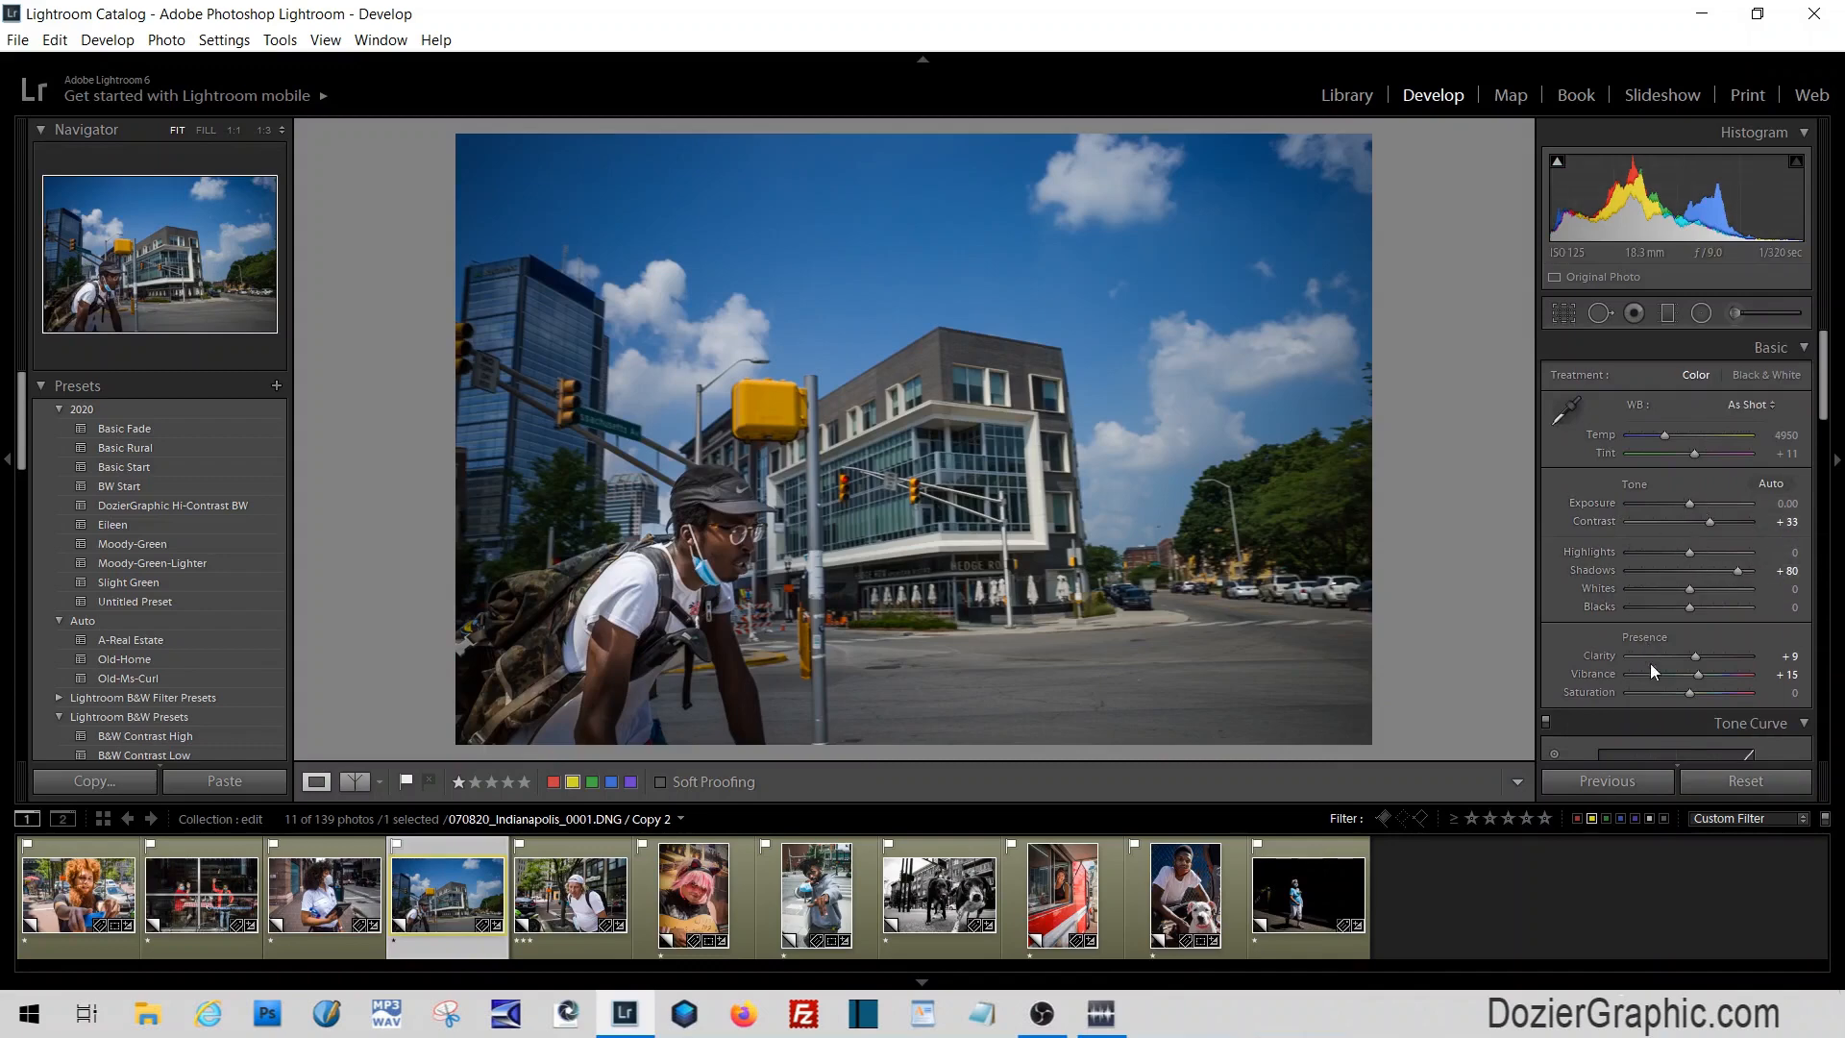
left_click(1722, 782)
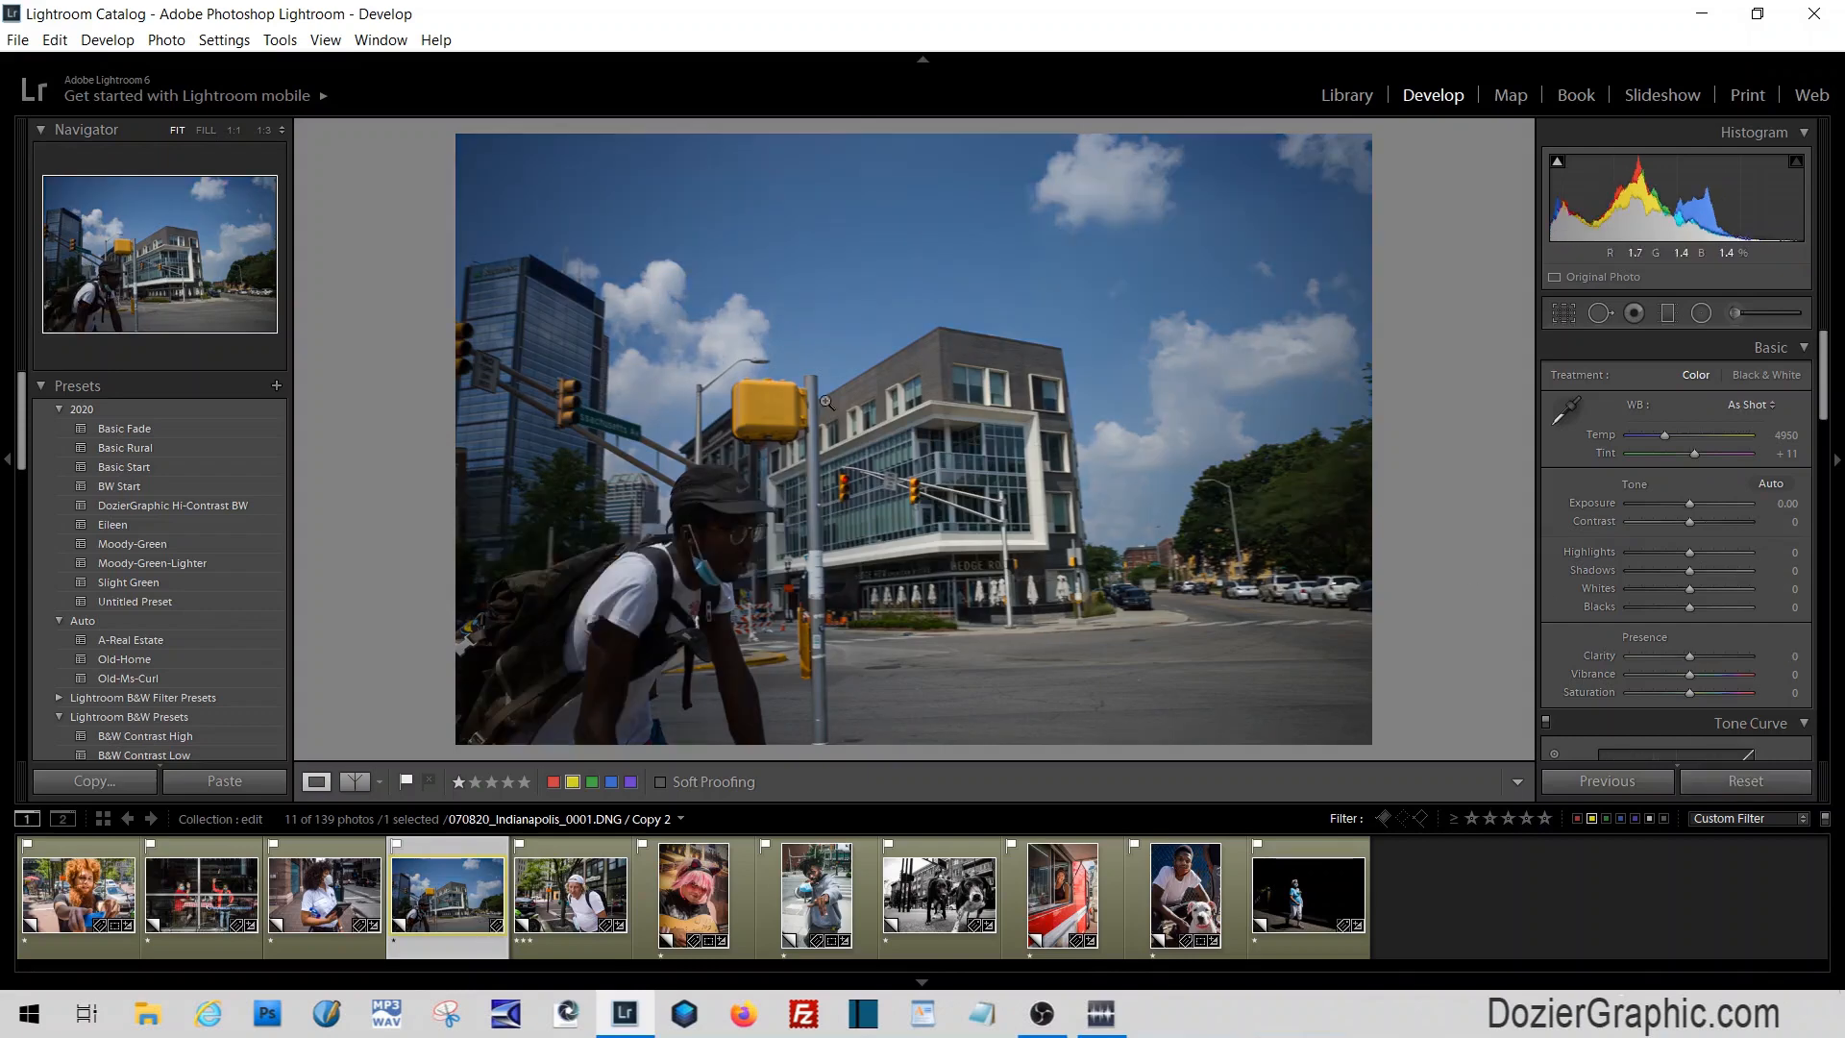
Try manual tone settings on the intersection photo: Contrast +33, Highlights −27, Shadows +40, Exposure +0.64 and Clarity +22
left_click_drag(1690, 520, 1714, 567)
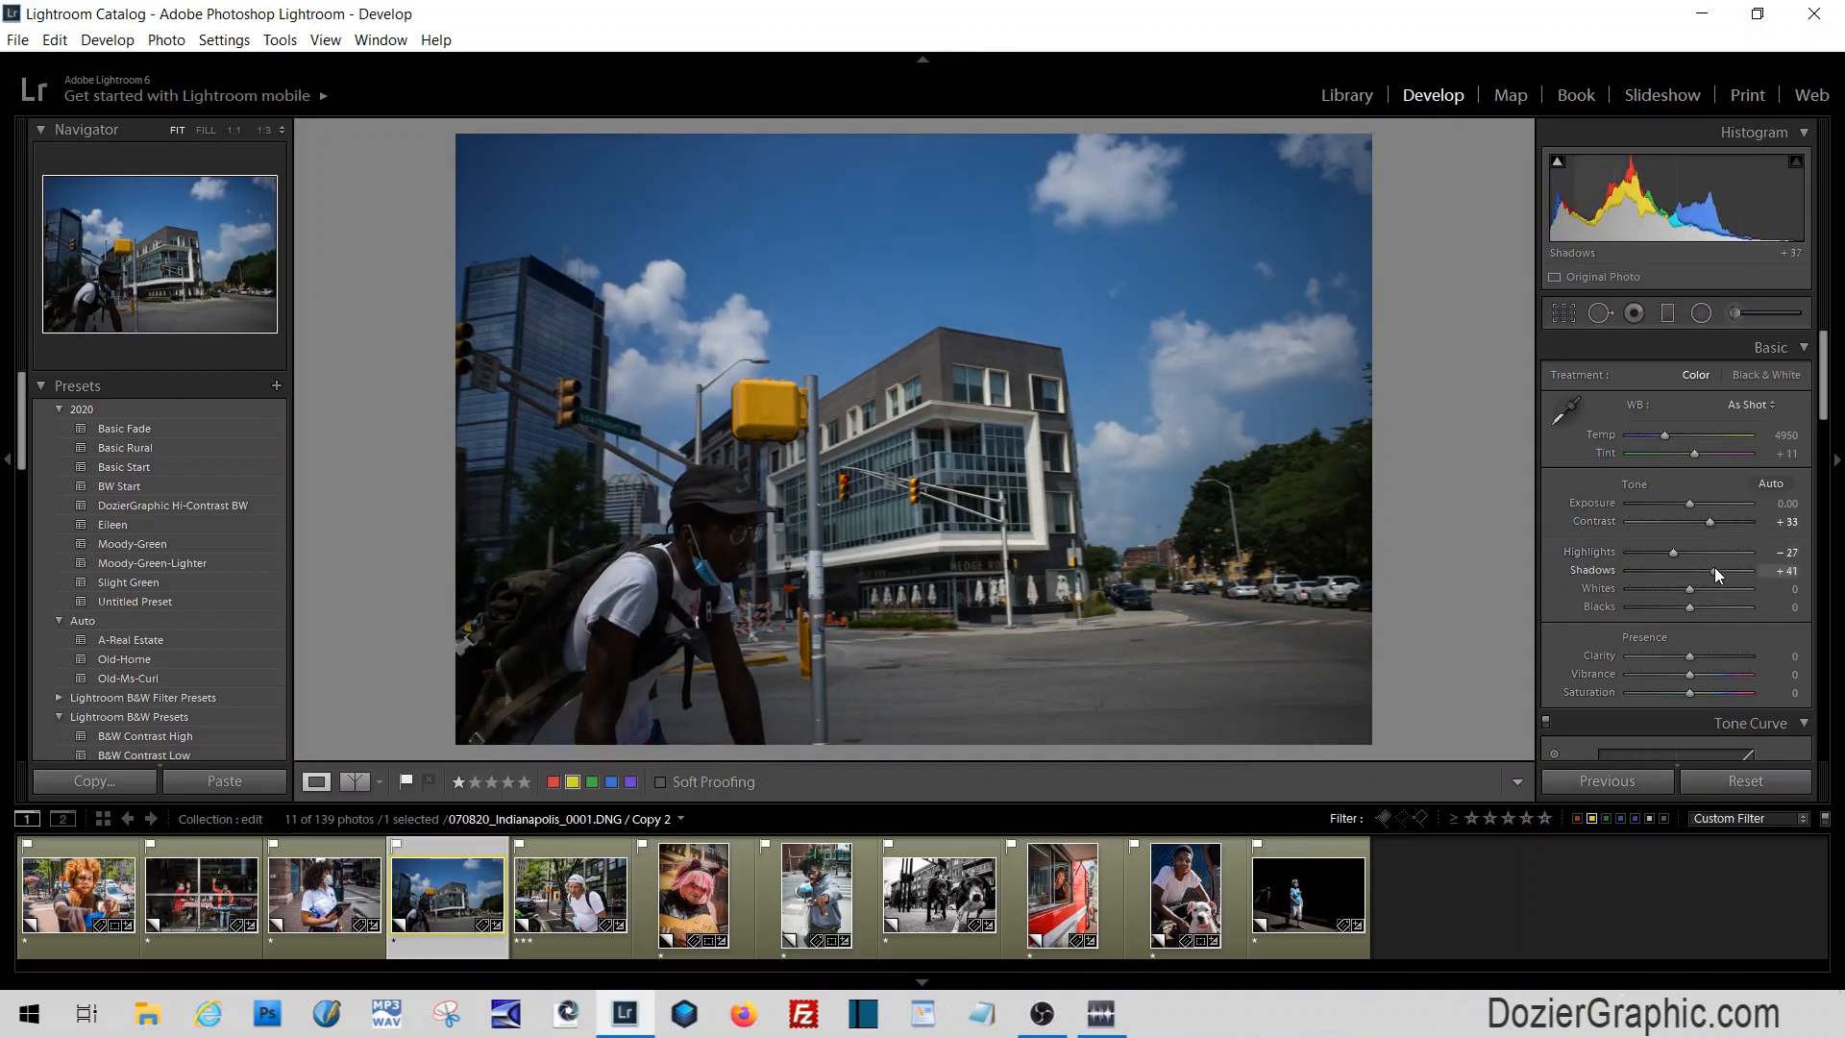
left_click_drag(1690, 502, 1693, 501)
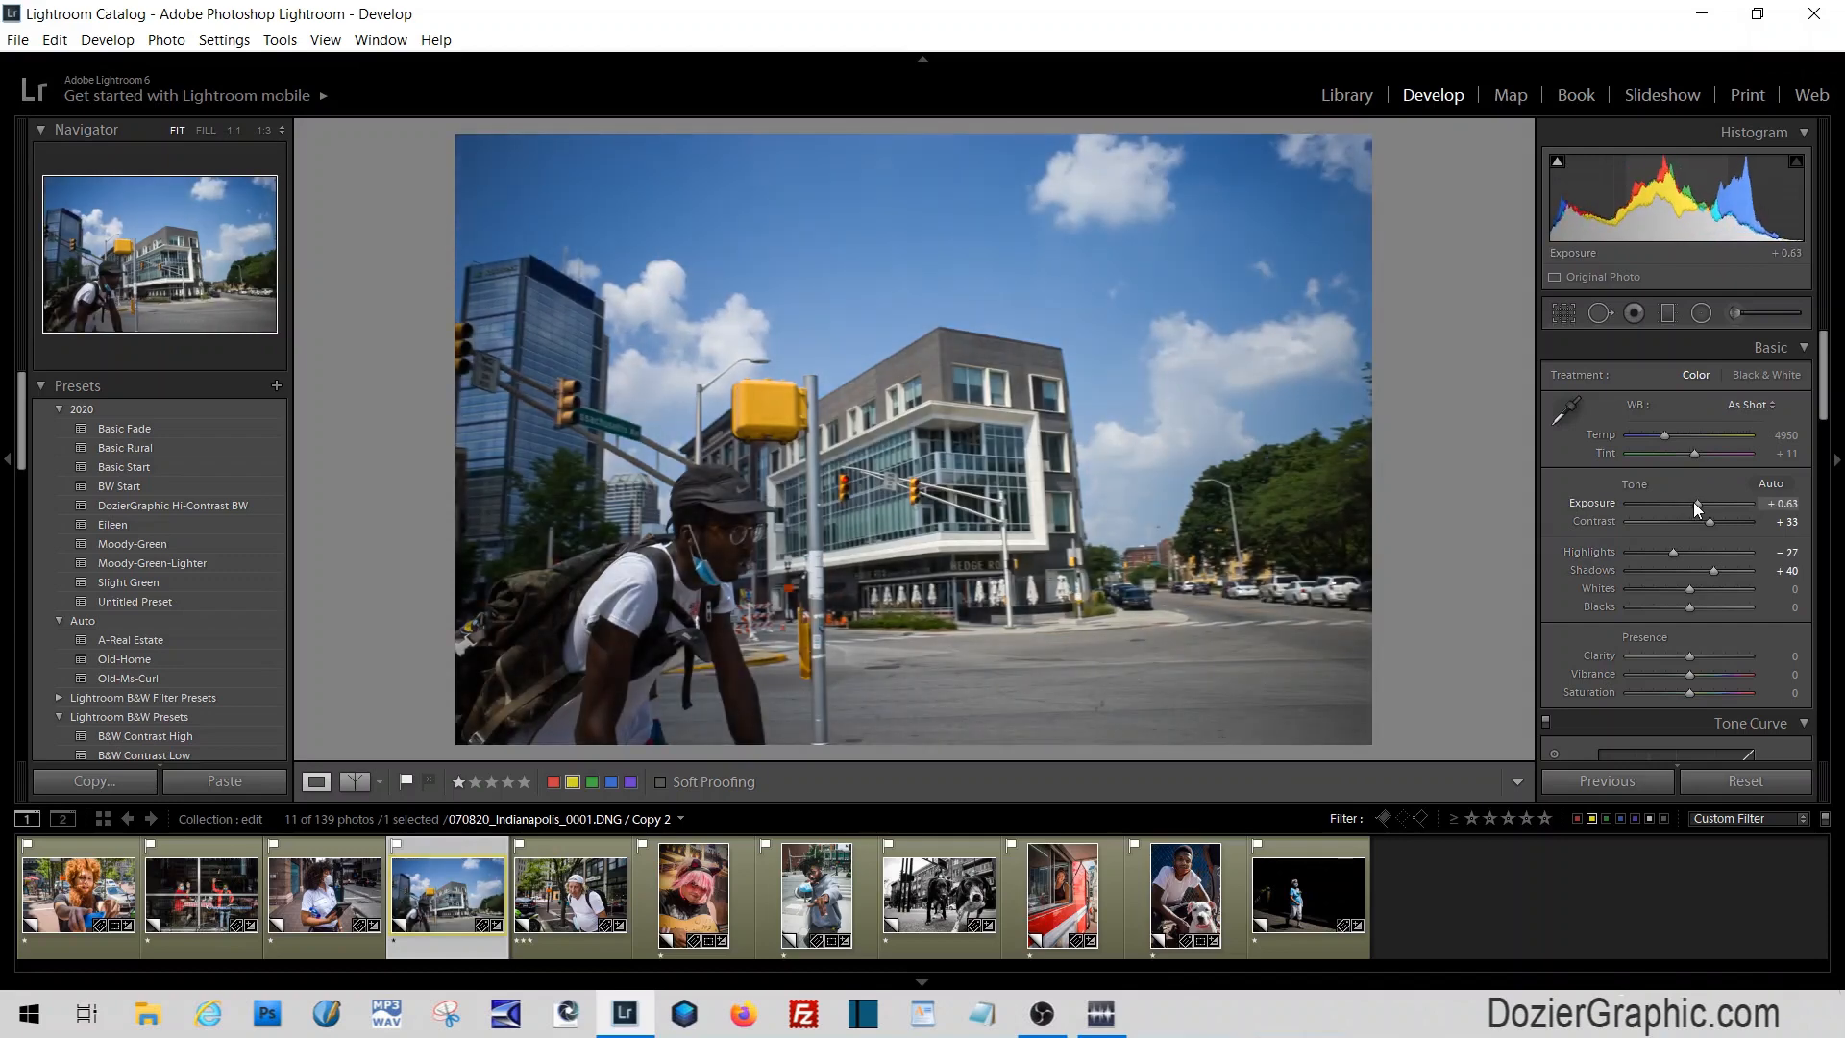
left_click_drag(1692, 652, 1701, 655)
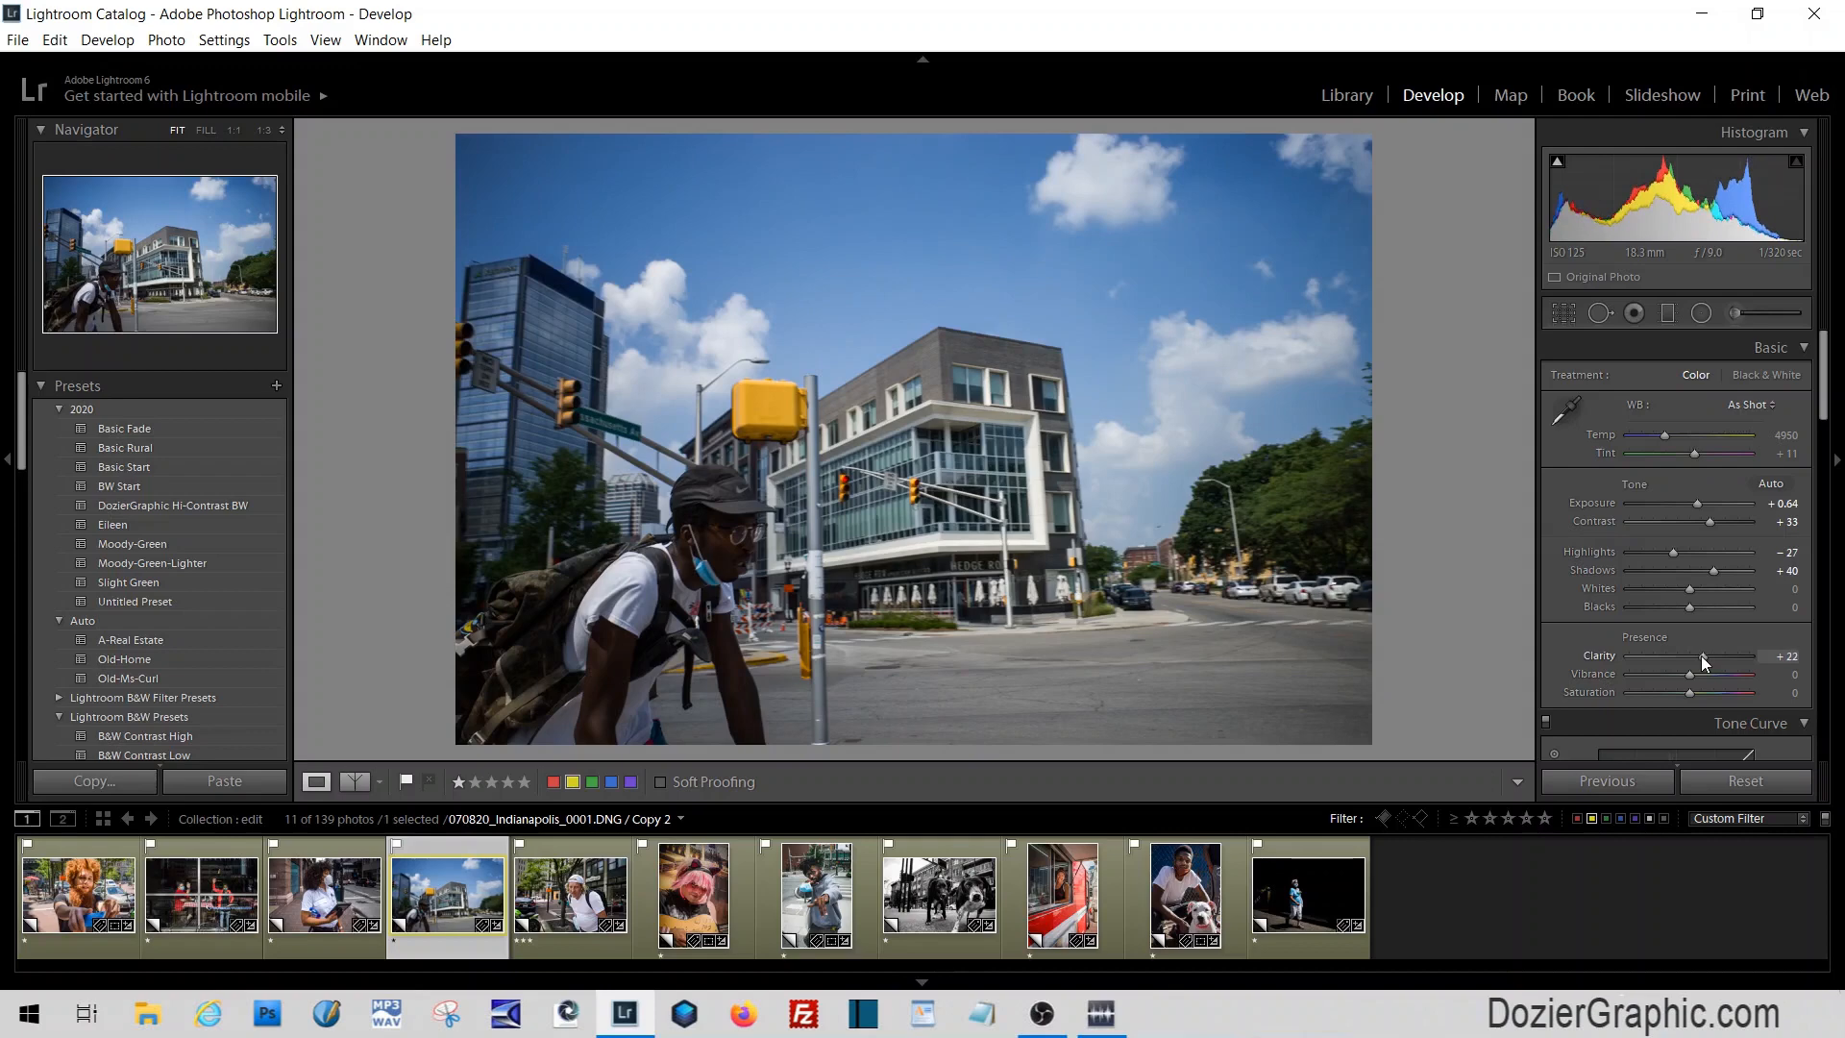
Apply the Untitled Preset to the intersection photo, reset Highlights to 0, and set Exposure +0.56 and Shadows +84
left_click(138, 602)
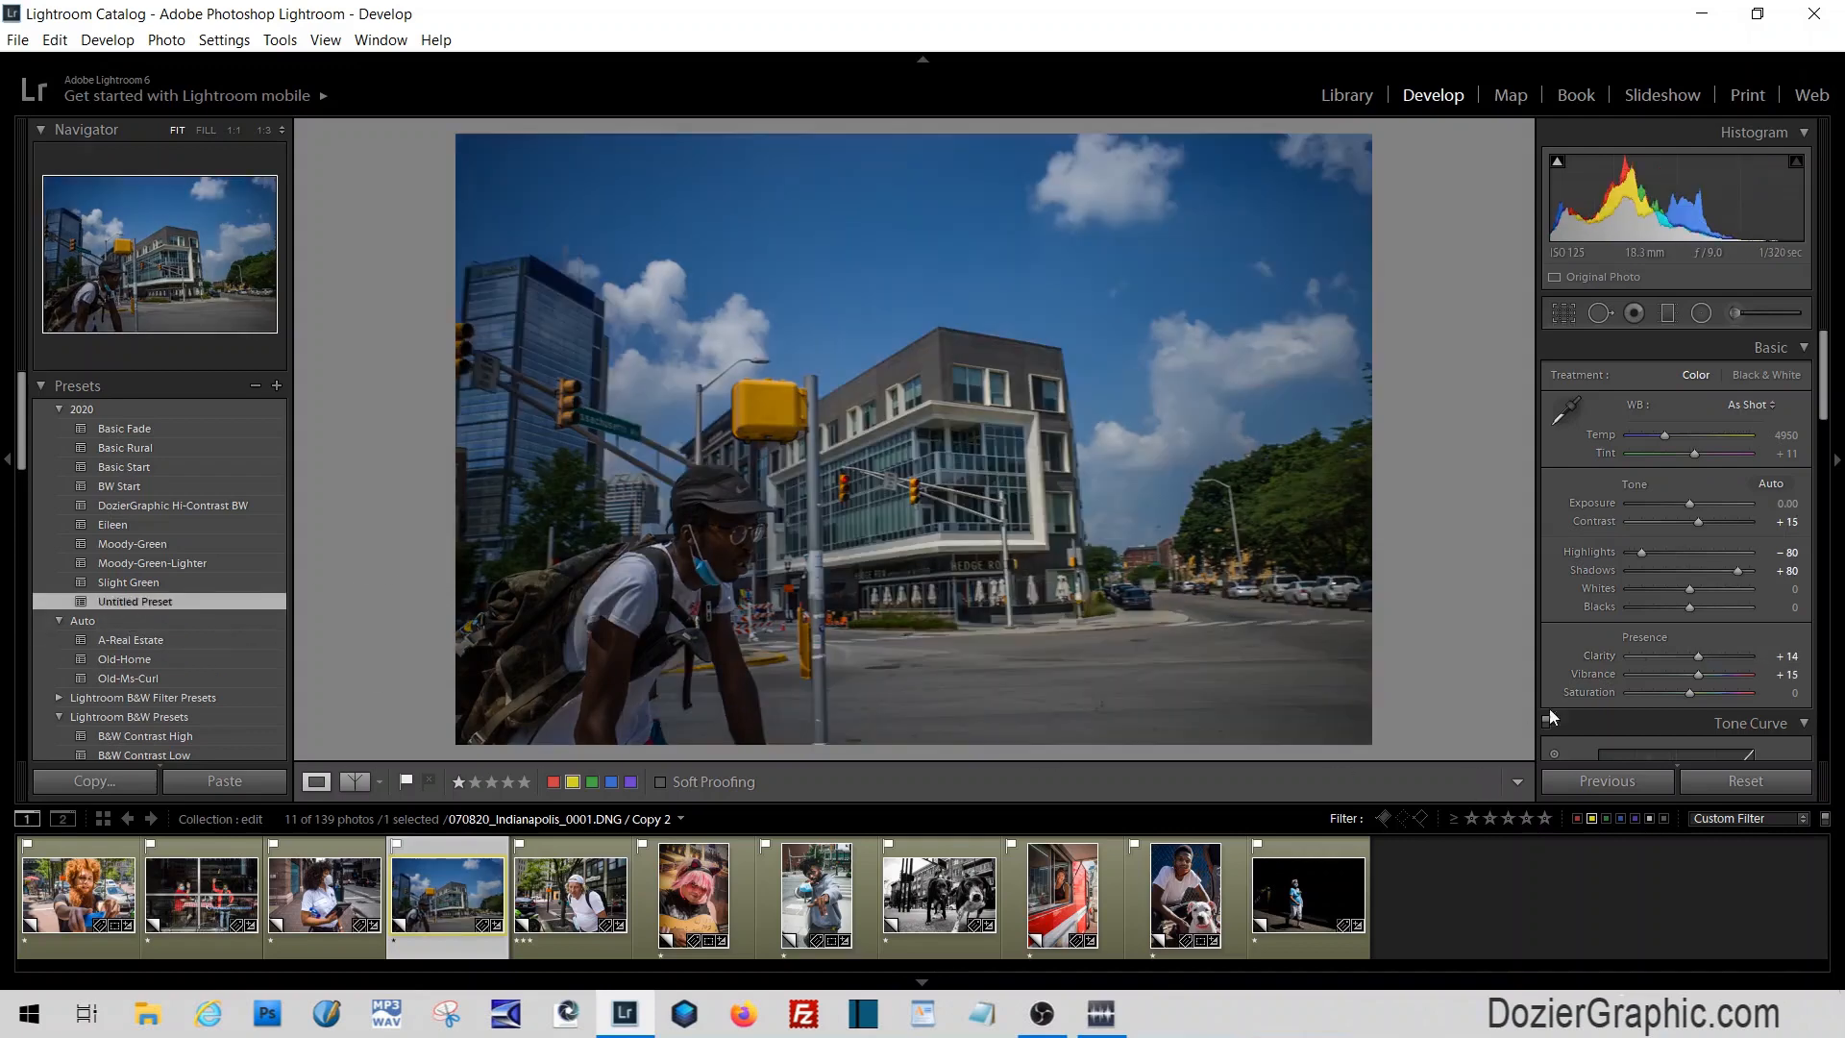
left_click_drag(1692, 503, 1693, 503)
double_click(1601, 552)
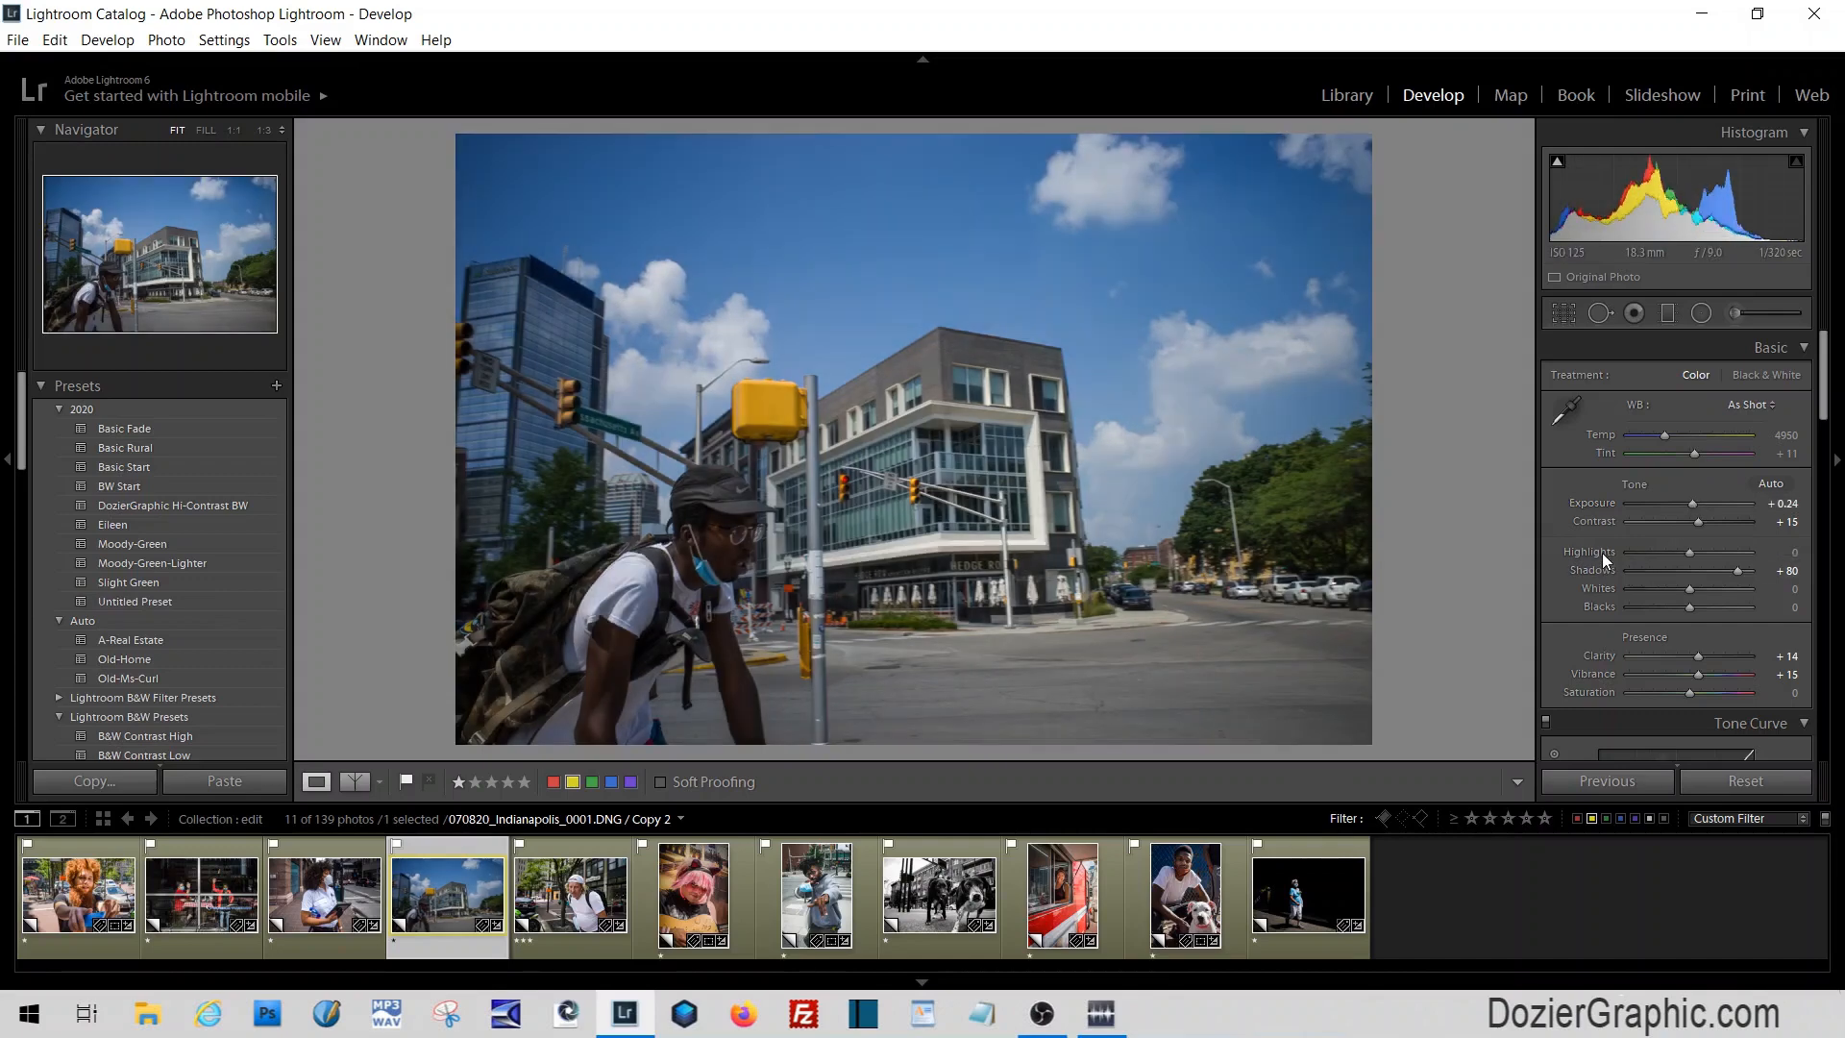
left_click_drag(1738, 571, 1744, 571)
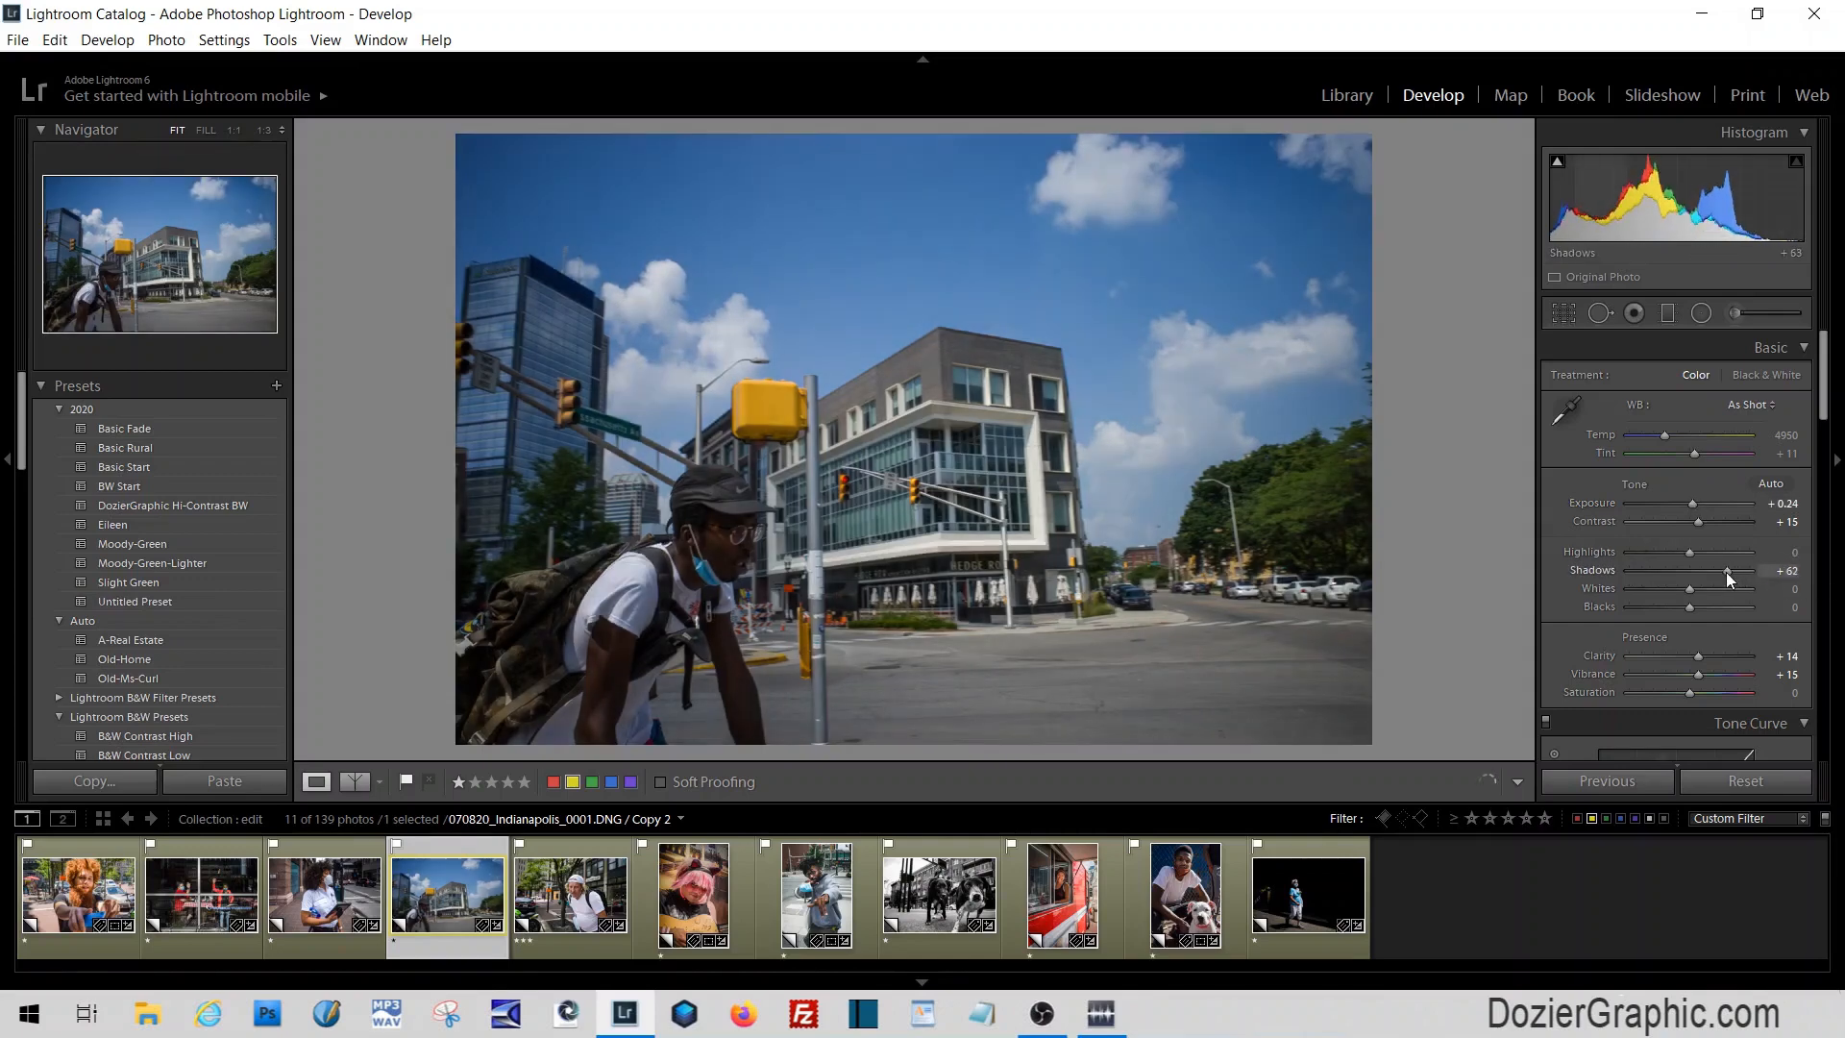
left_click_drag(1692, 507, 1697, 507)
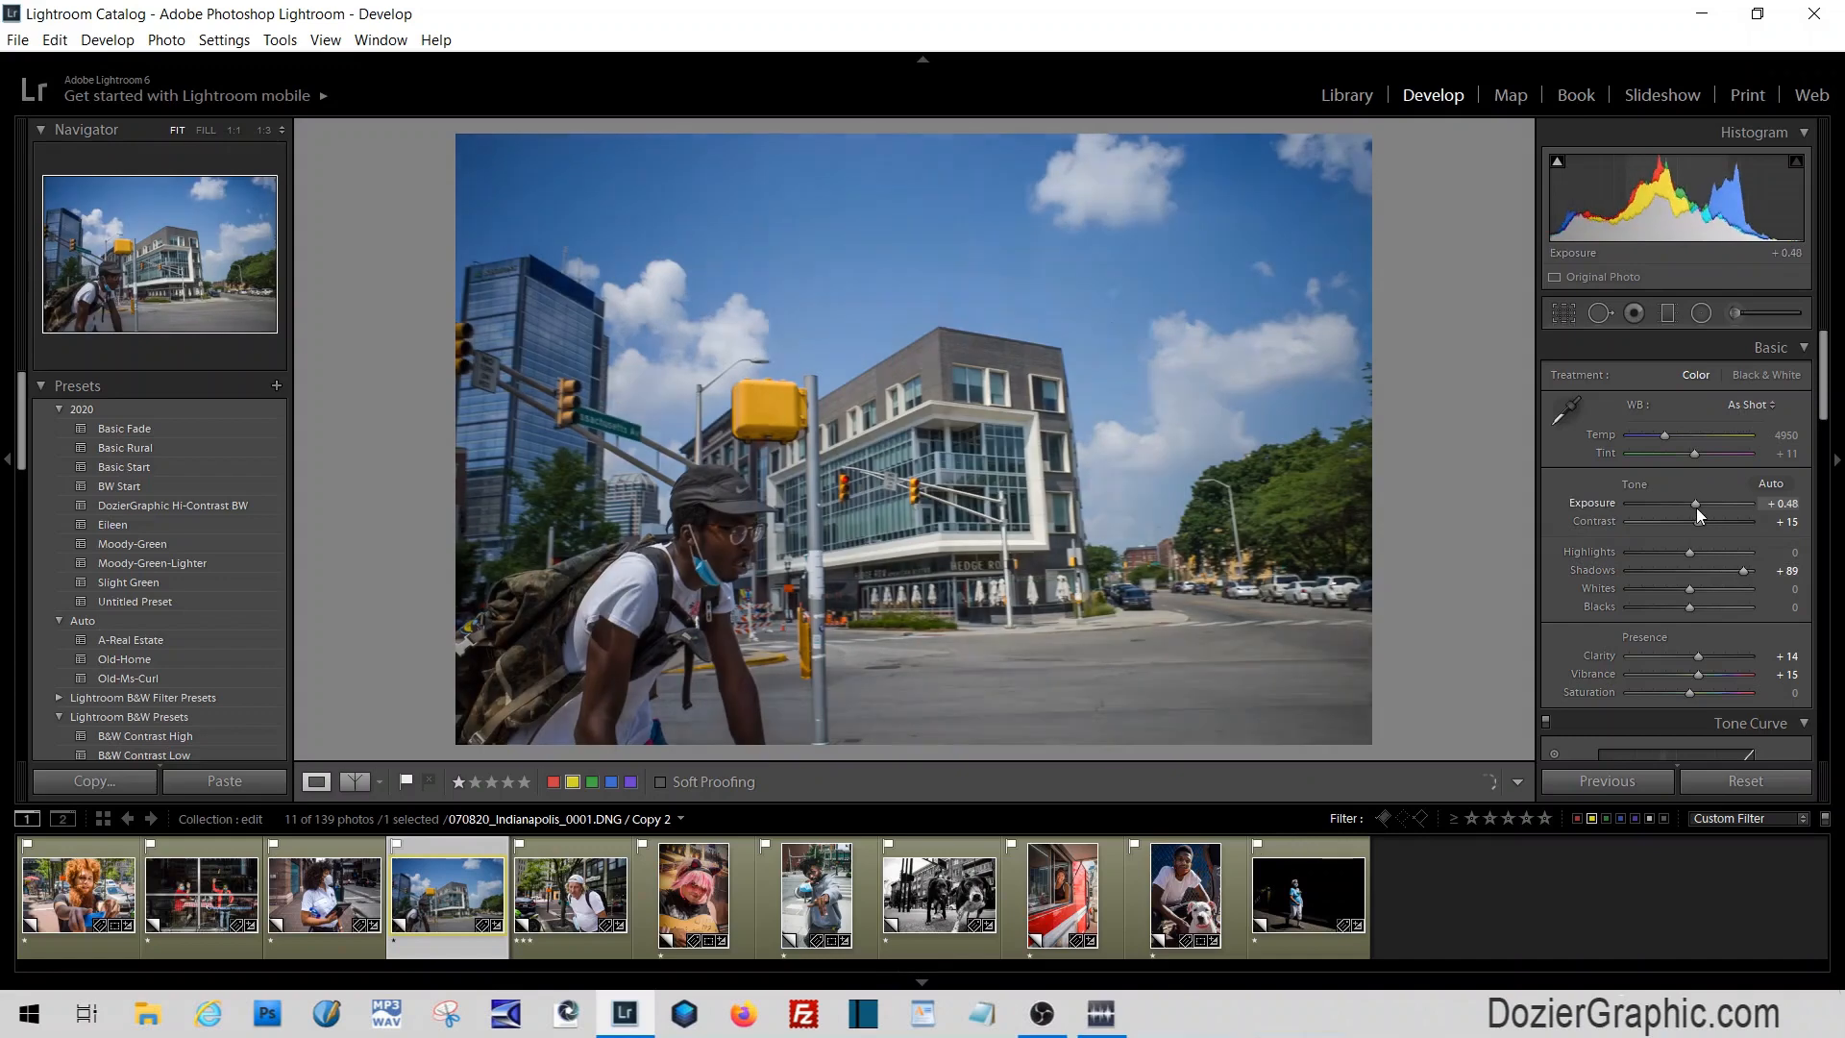
left_click_drag(1737, 571, 1734, 569)
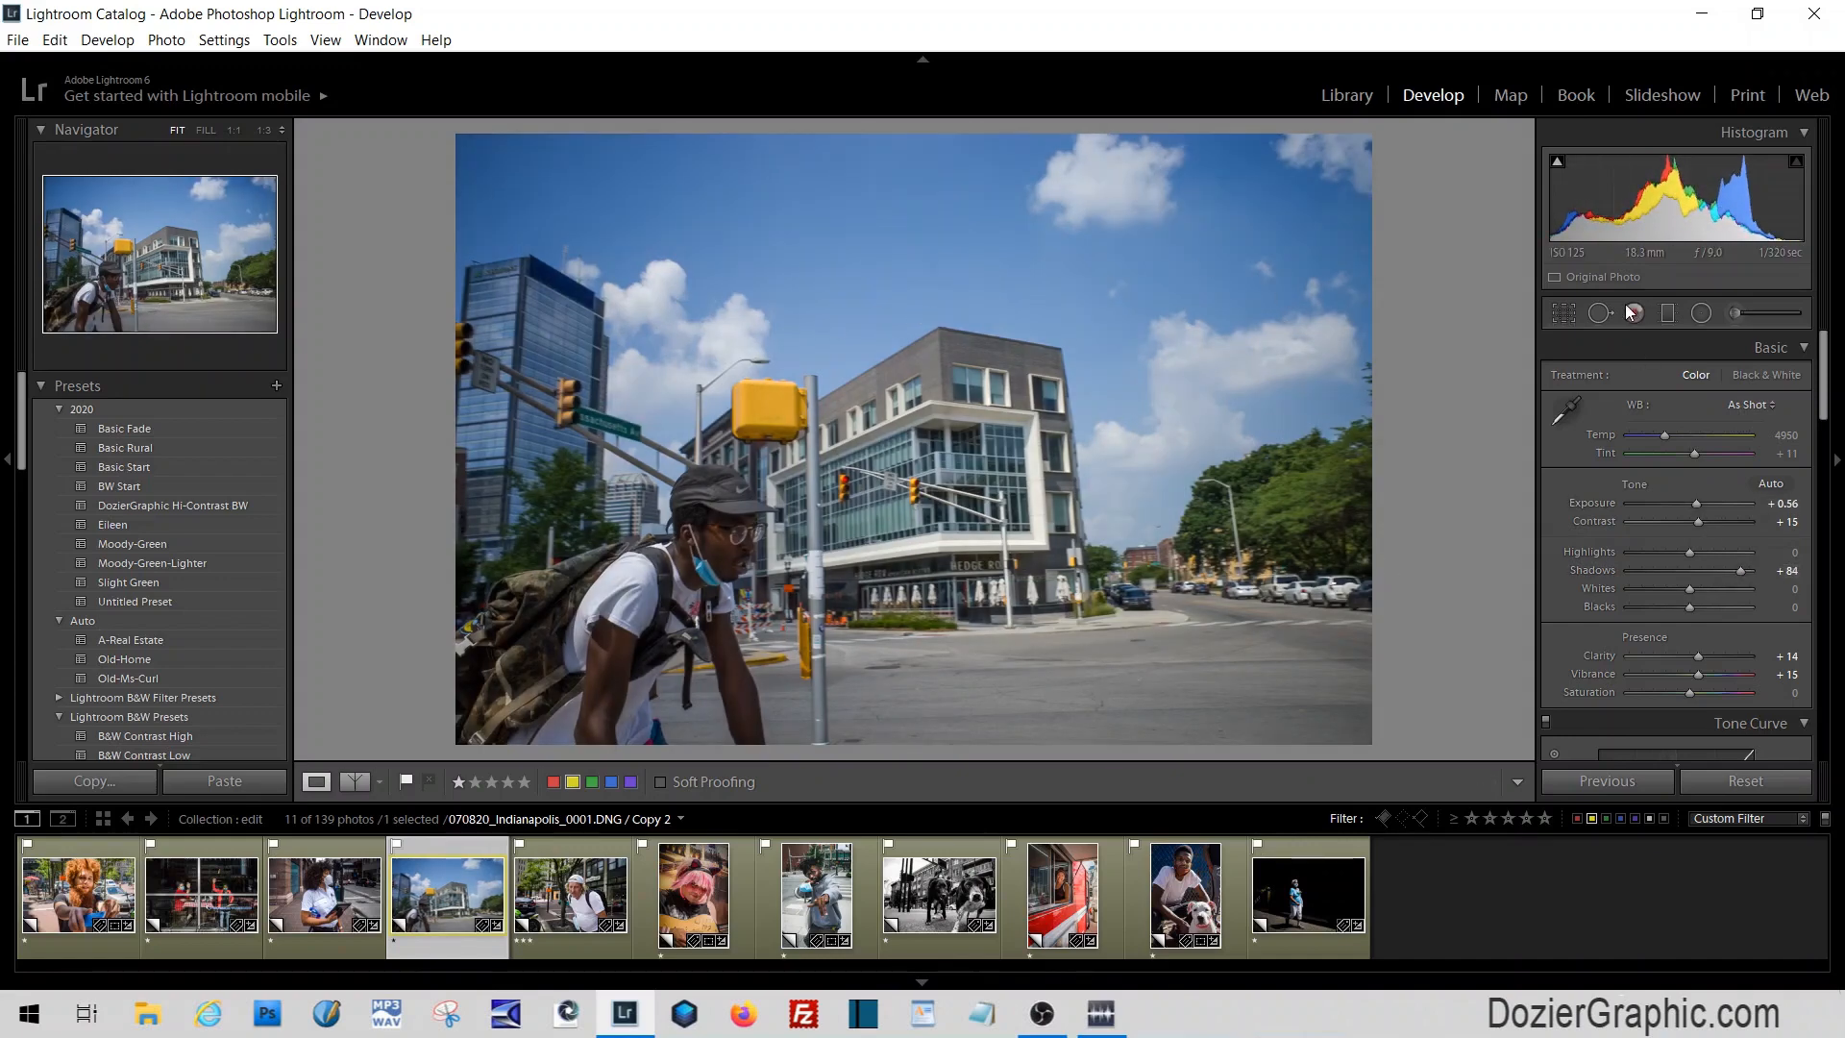
Crop the intersection photo tighter around the backpacked man and corner building at the original aspect ratio, and check his face at 1:1
left_click(1564, 313)
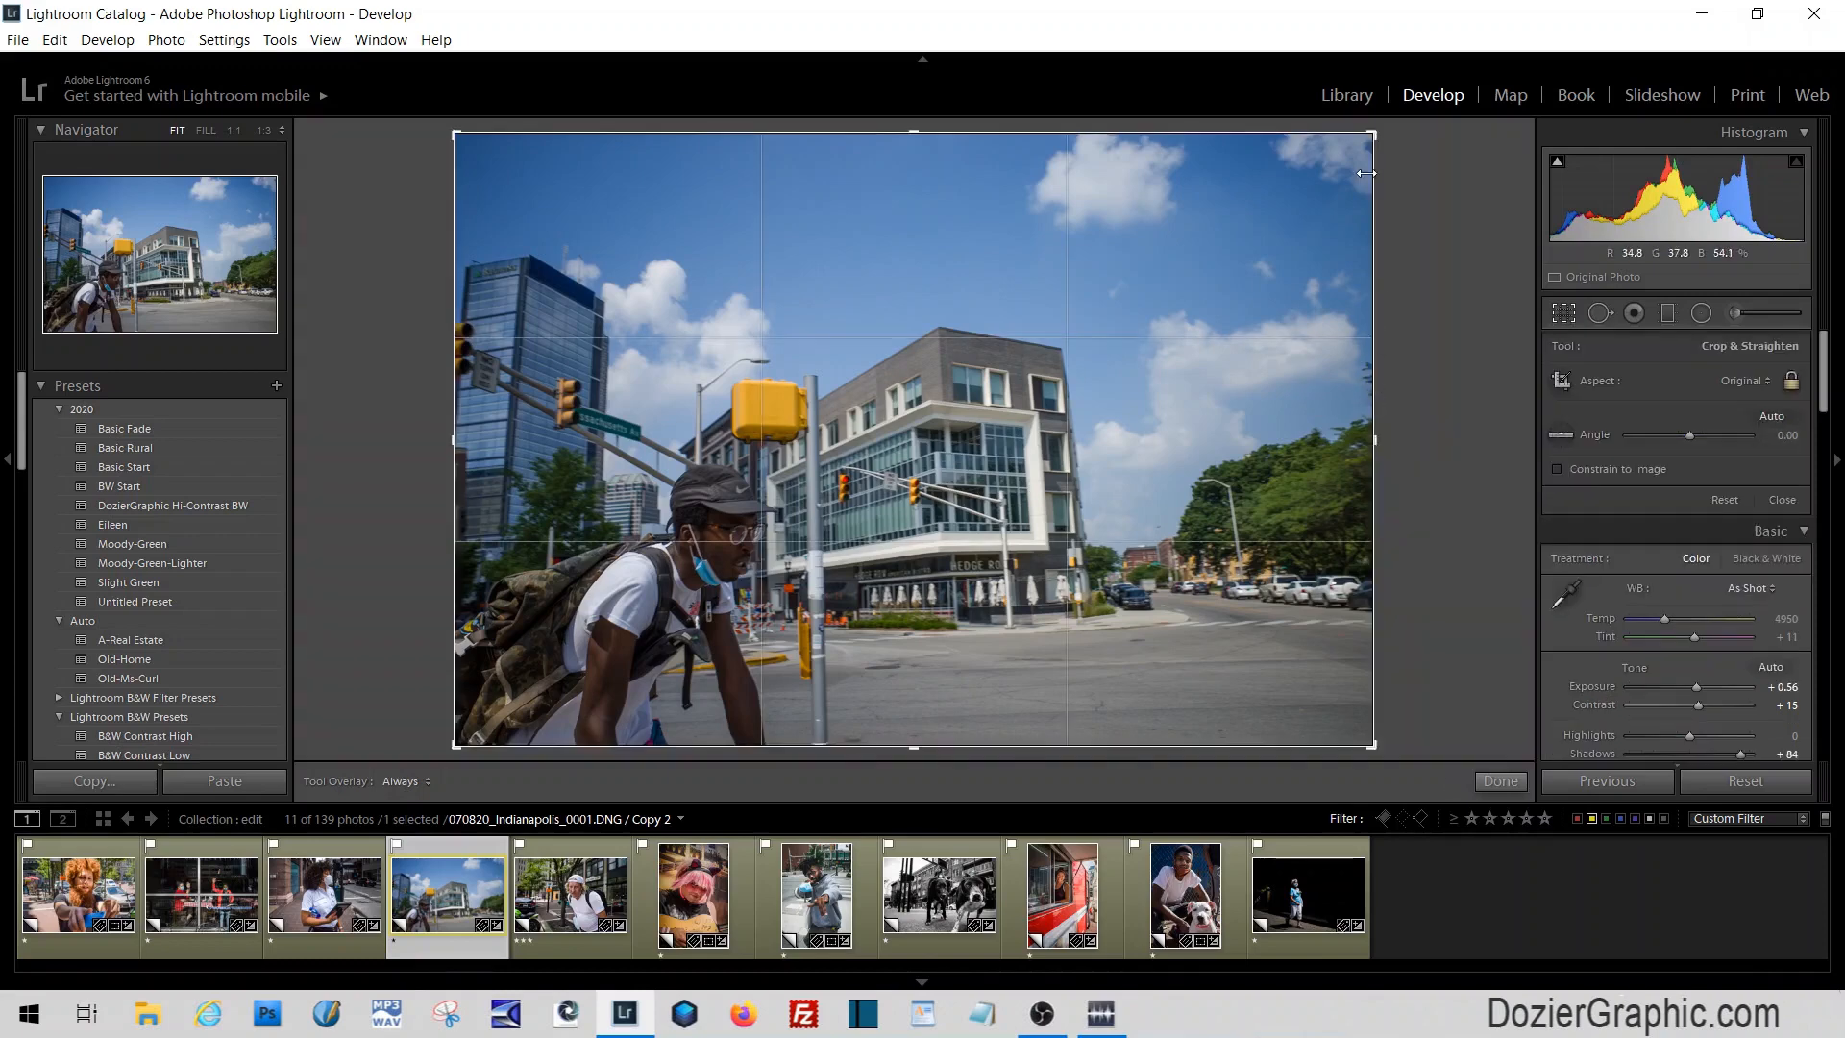
left_click_drag(1372, 136, 1359, 146)
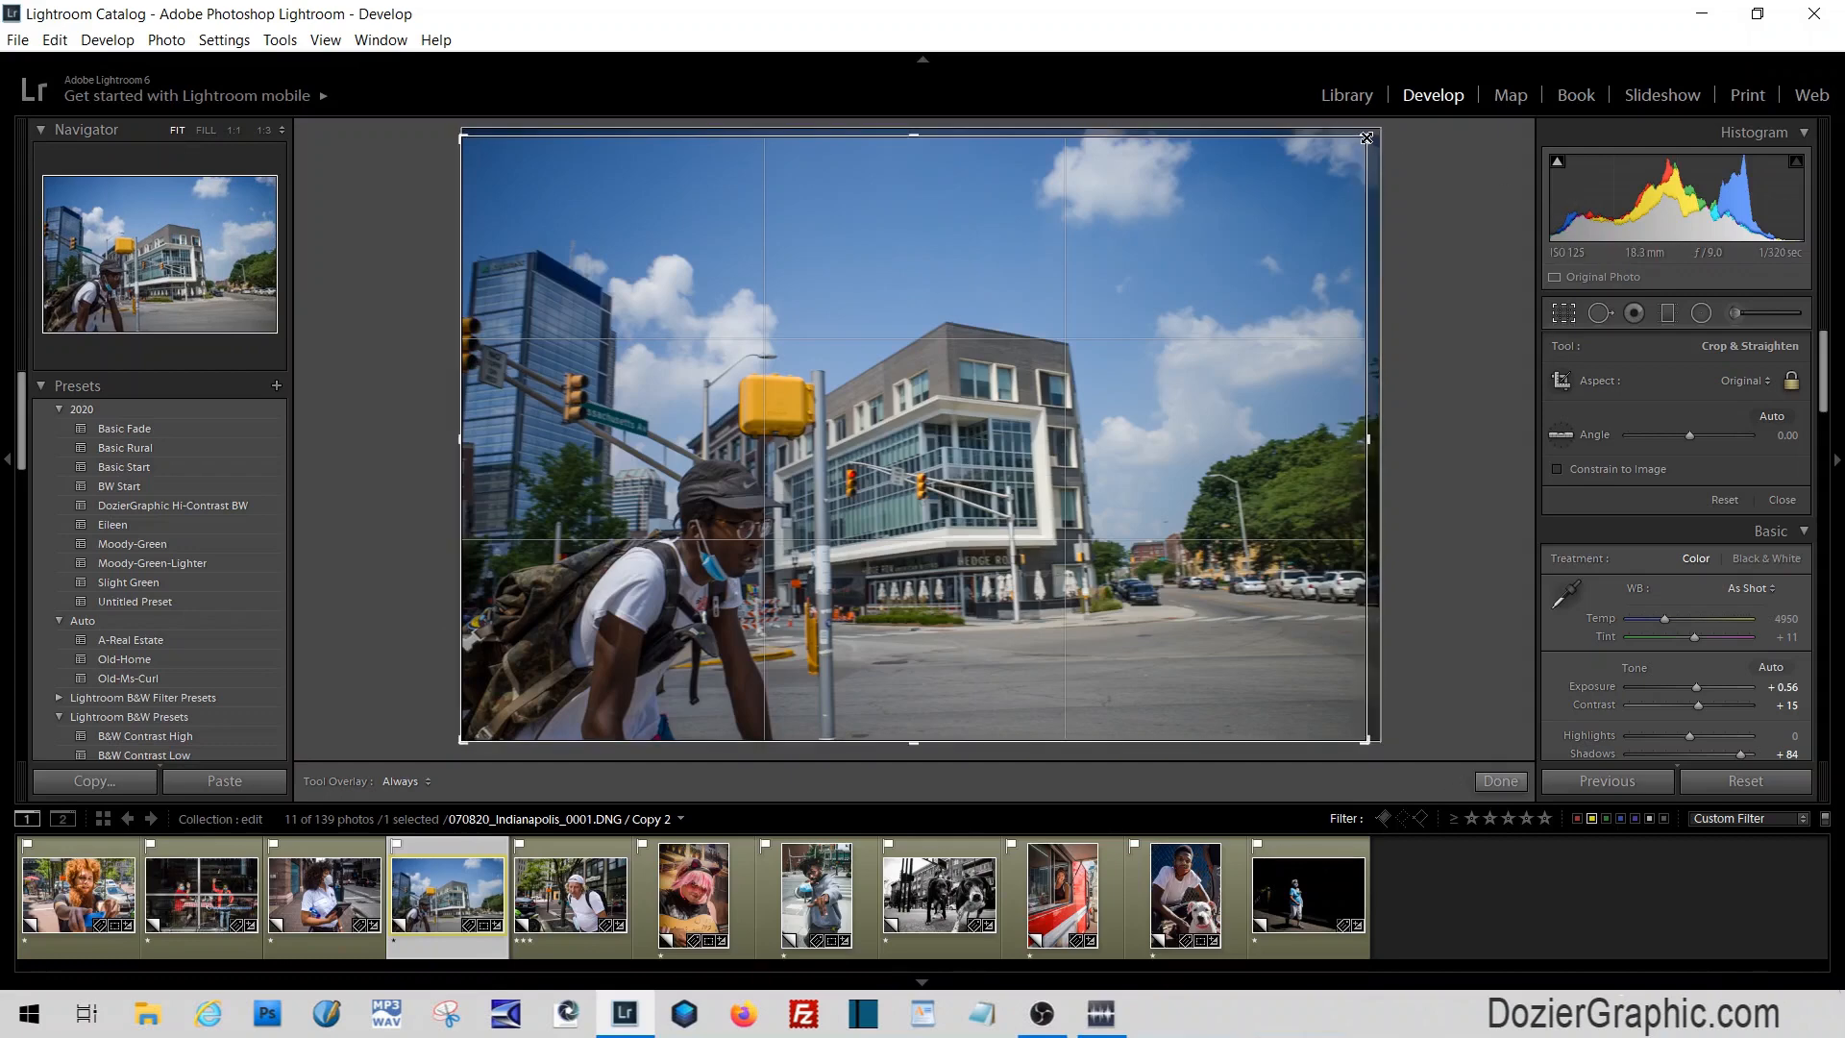
left_click_drag(1369, 137, 1335, 188)
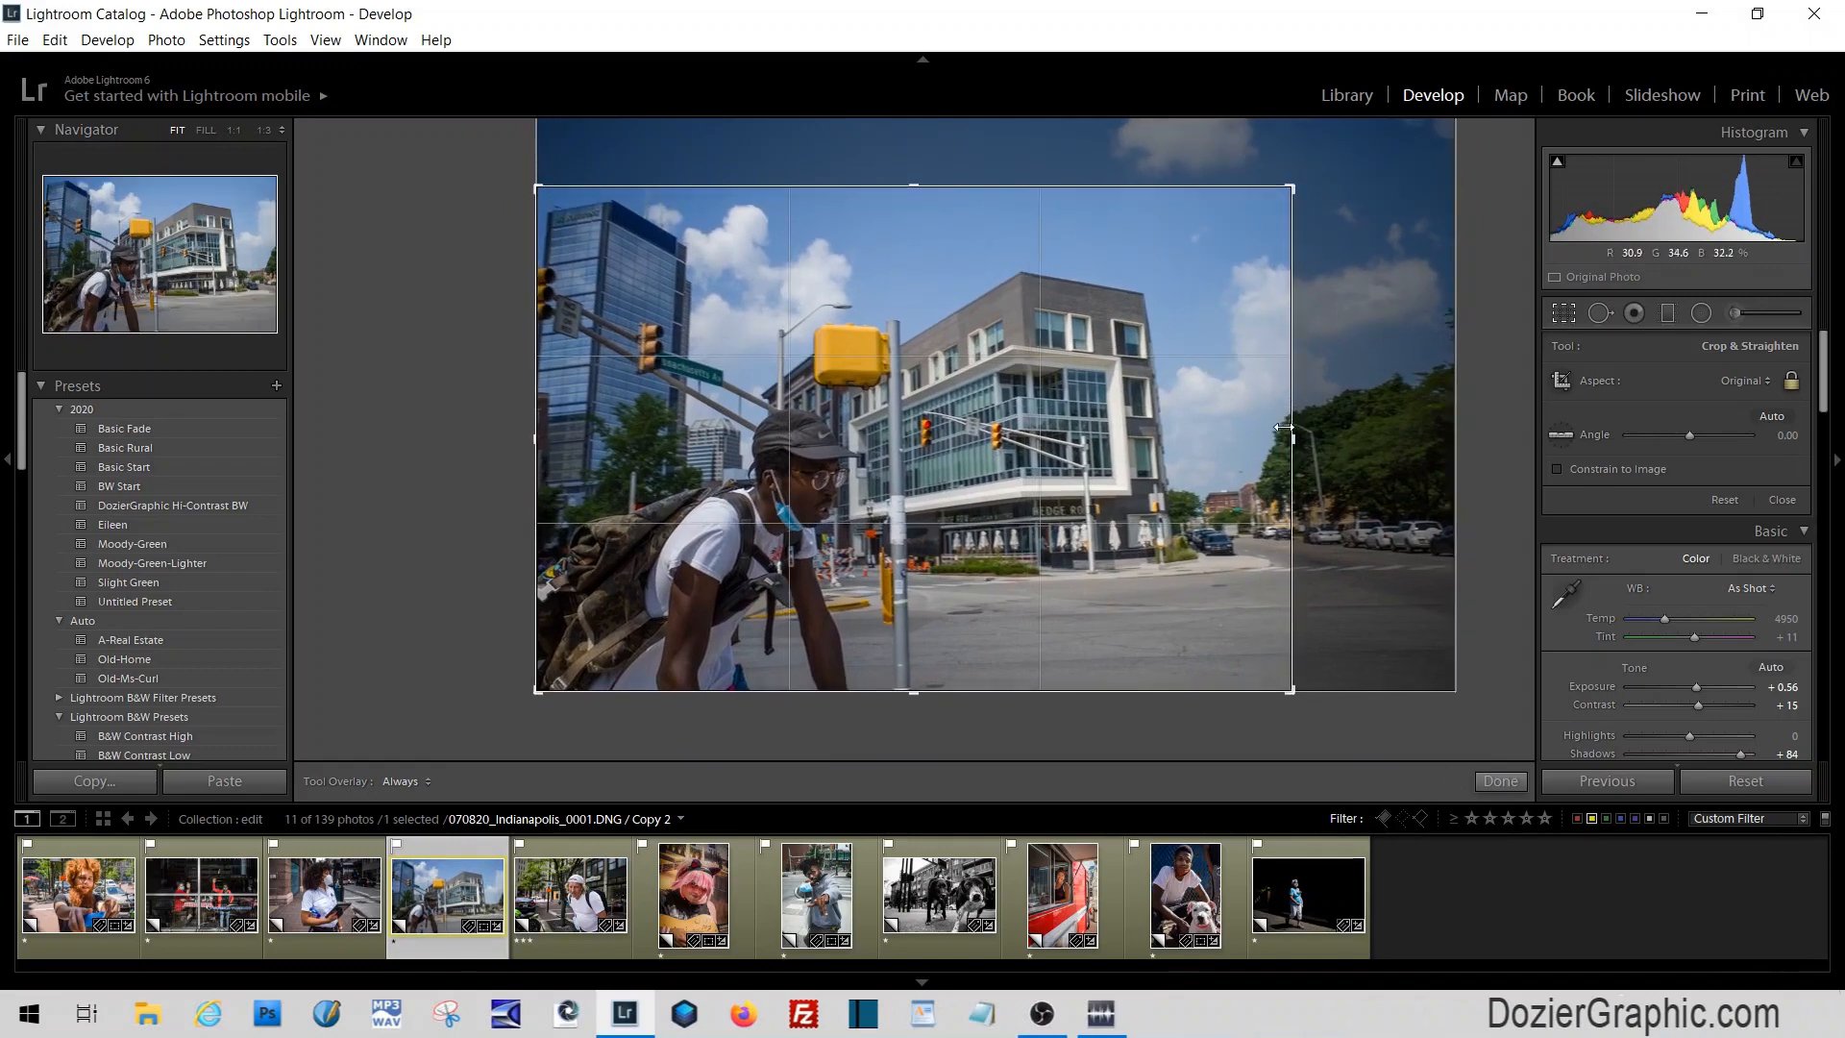
left_click(1564, 312)
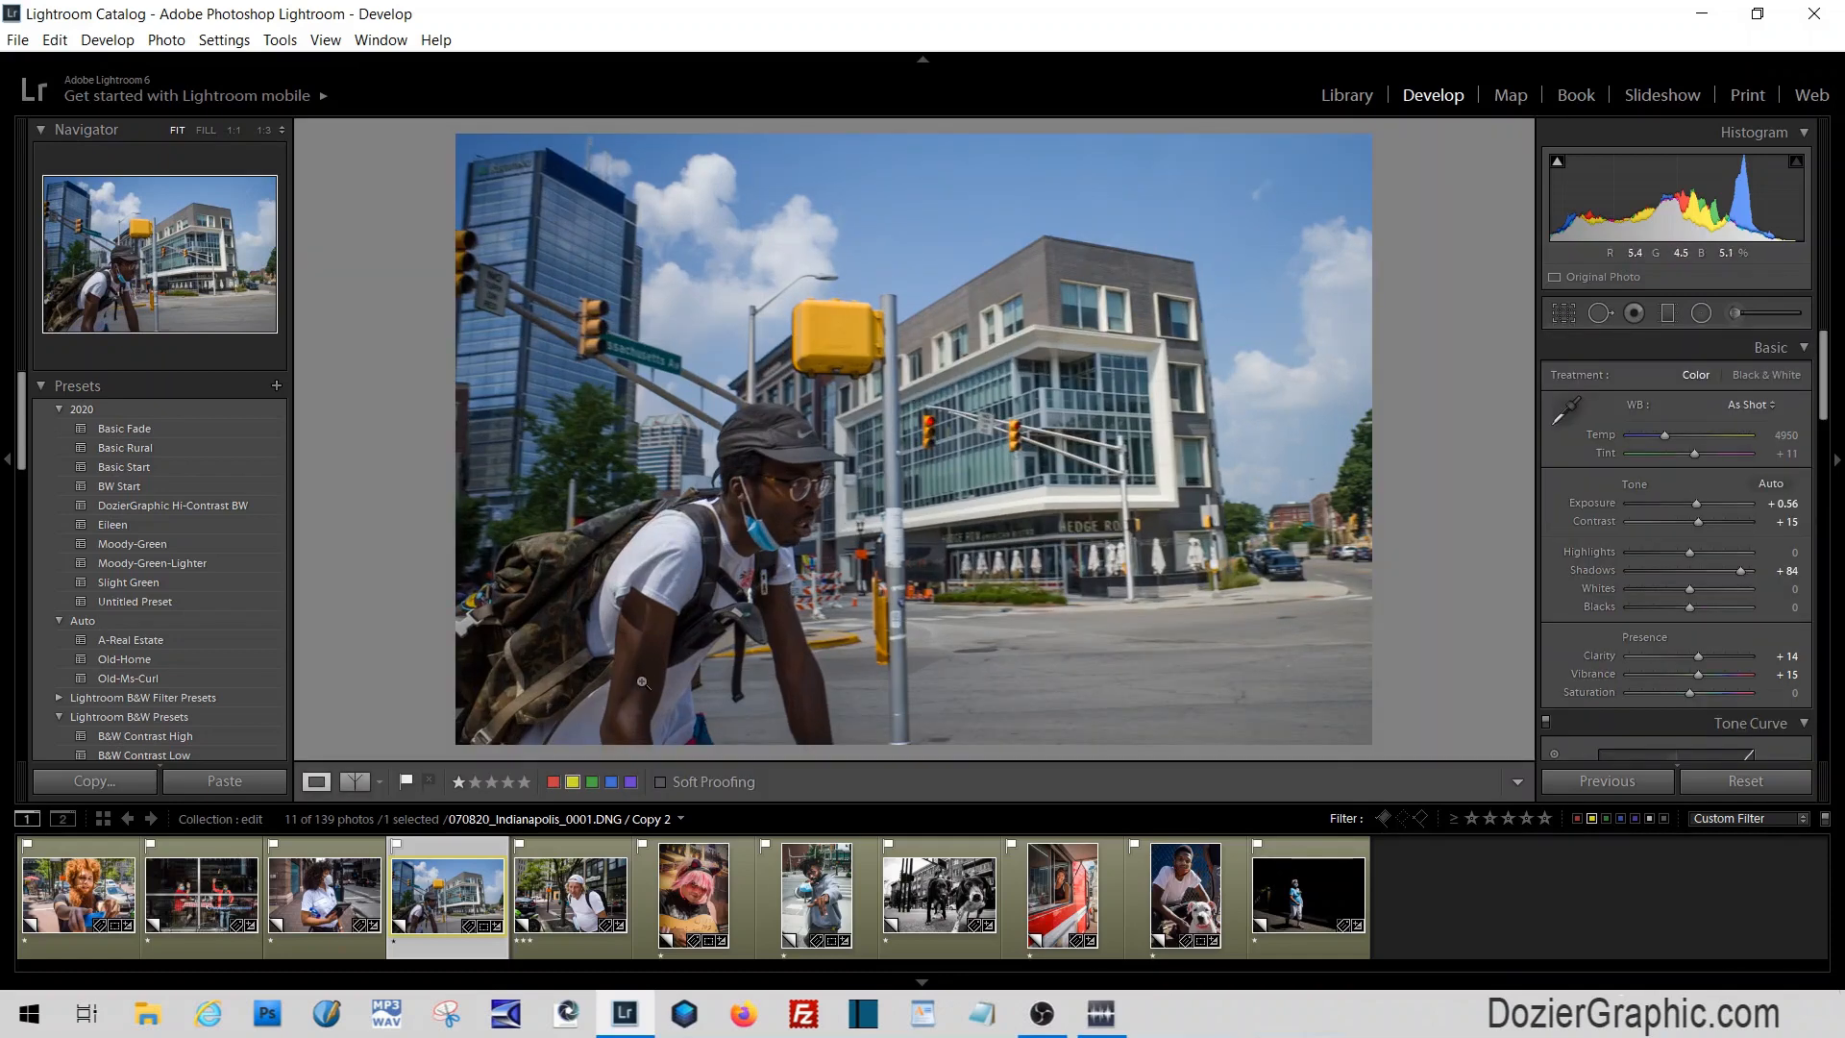
left_click(764, 502)
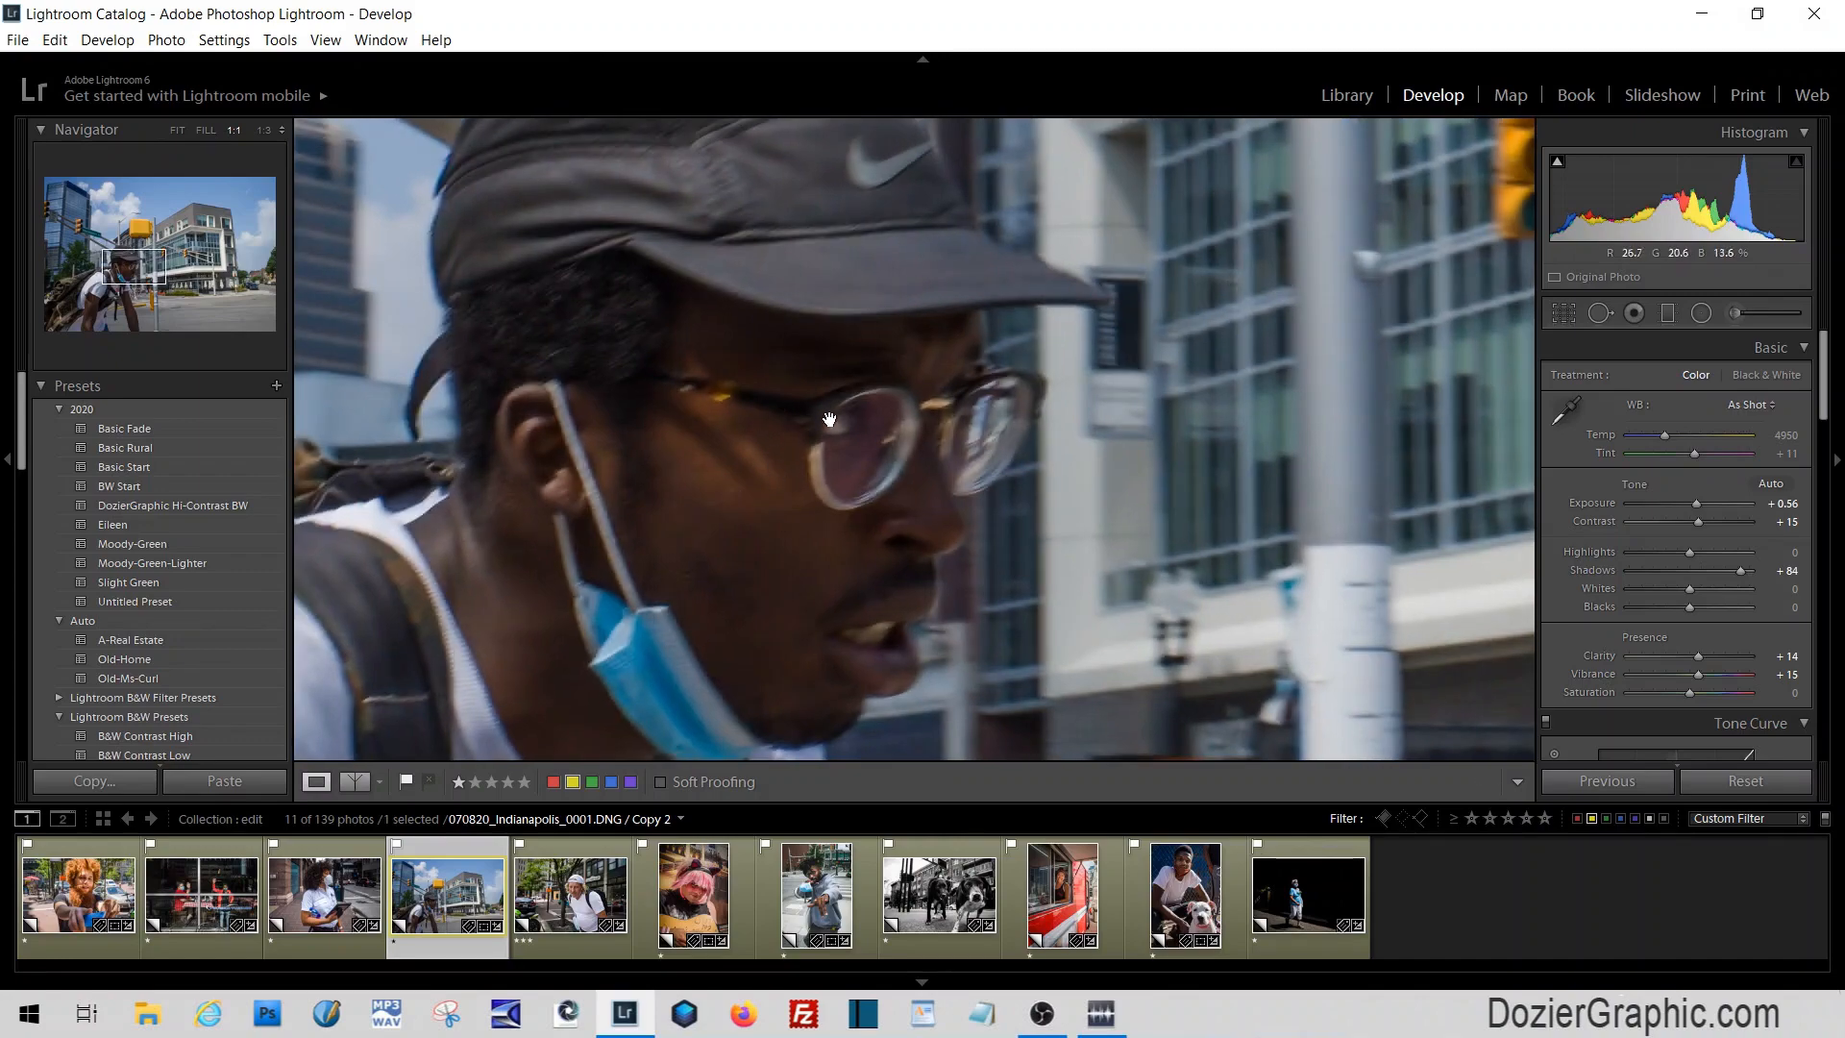
left_click(804, 475)
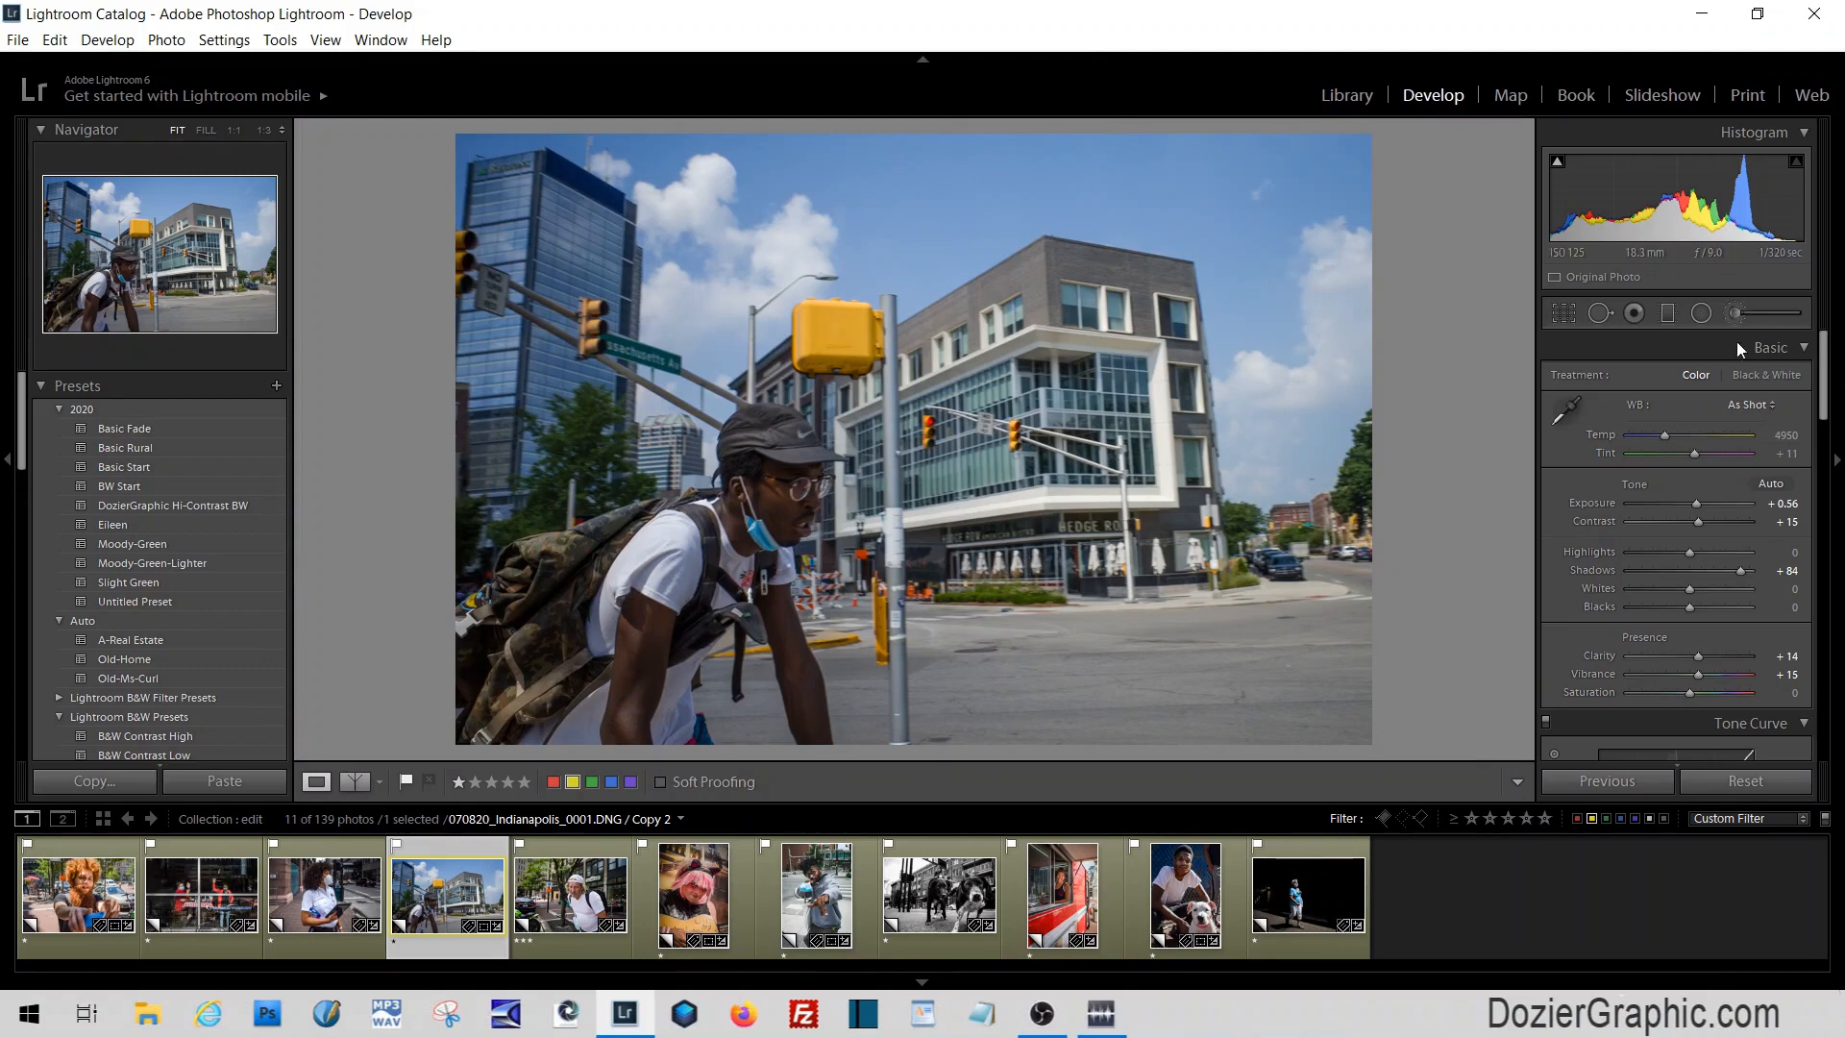
Add a radial filter over the backpacked man's face with Exposure 0.84, Highlights −18, Shadows 36 and Clarity 43
left_click(1700, 315)
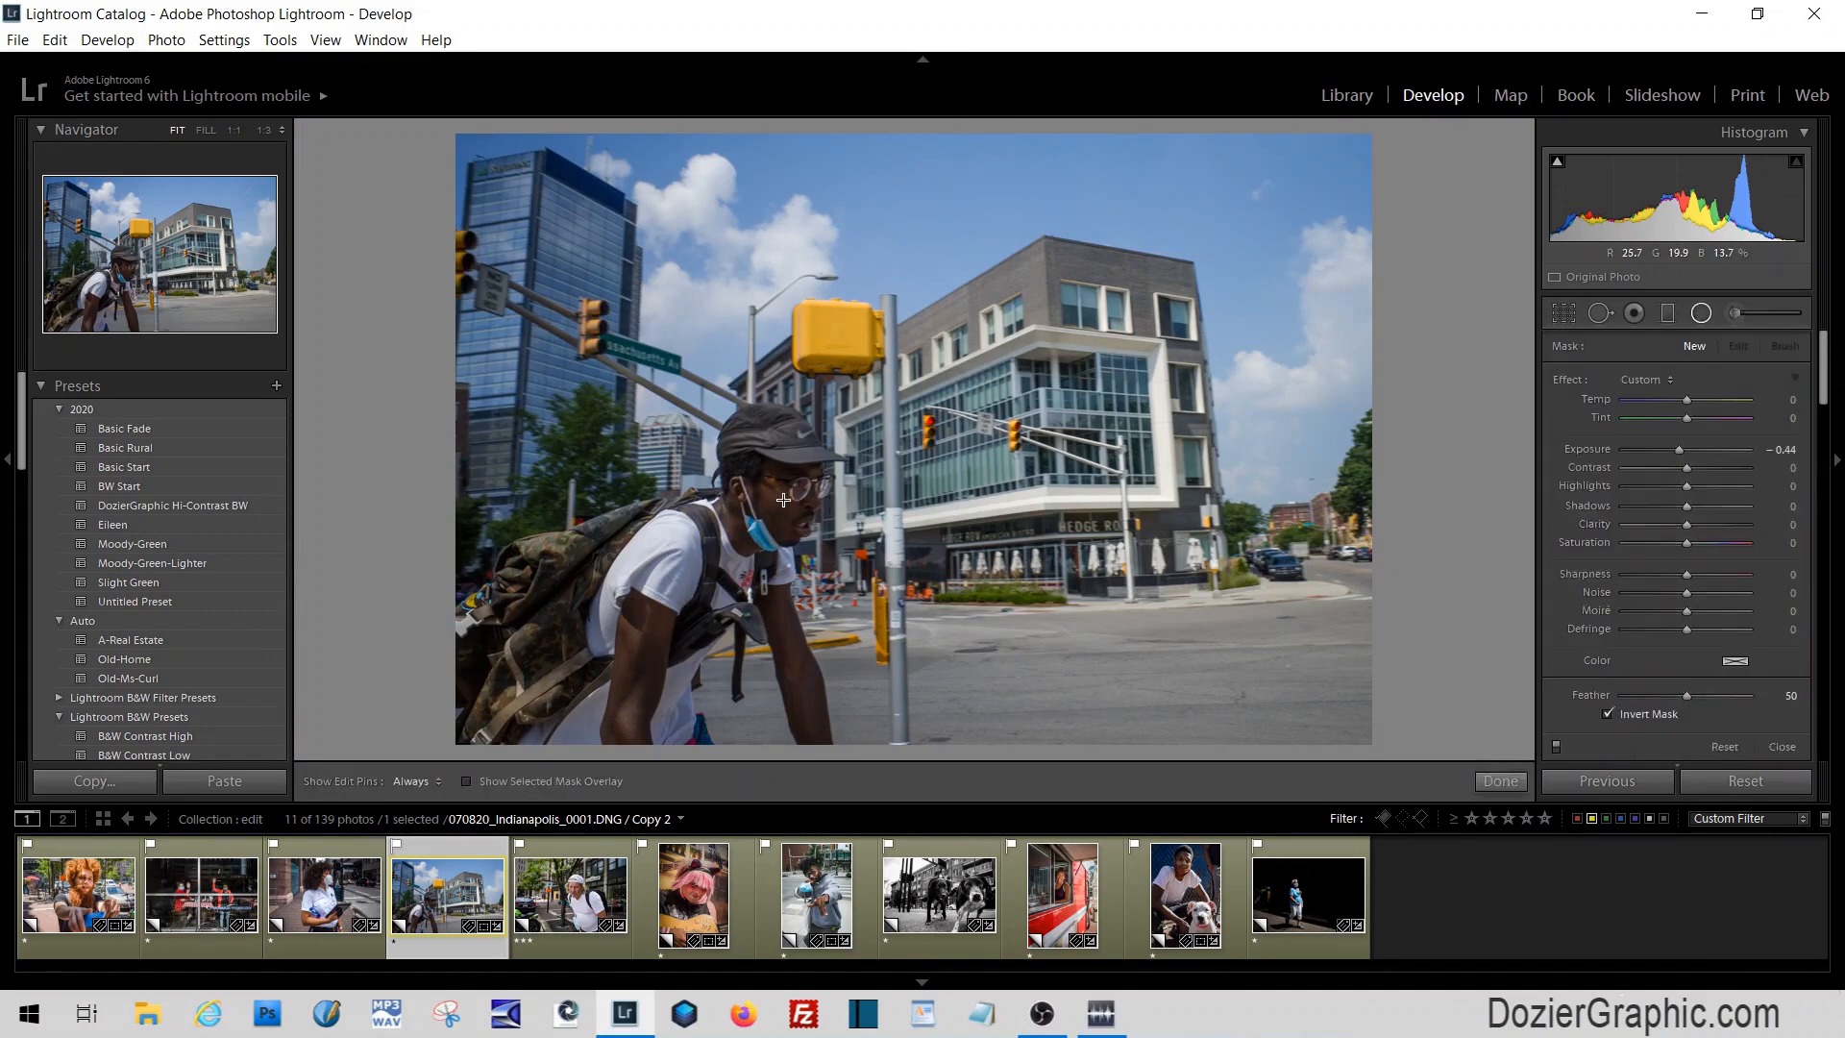
mouse_move(783, 500)
left_mouse_down()
mouse_move(829, 537)
mouse_move(783, 501)
left_mouse_up()
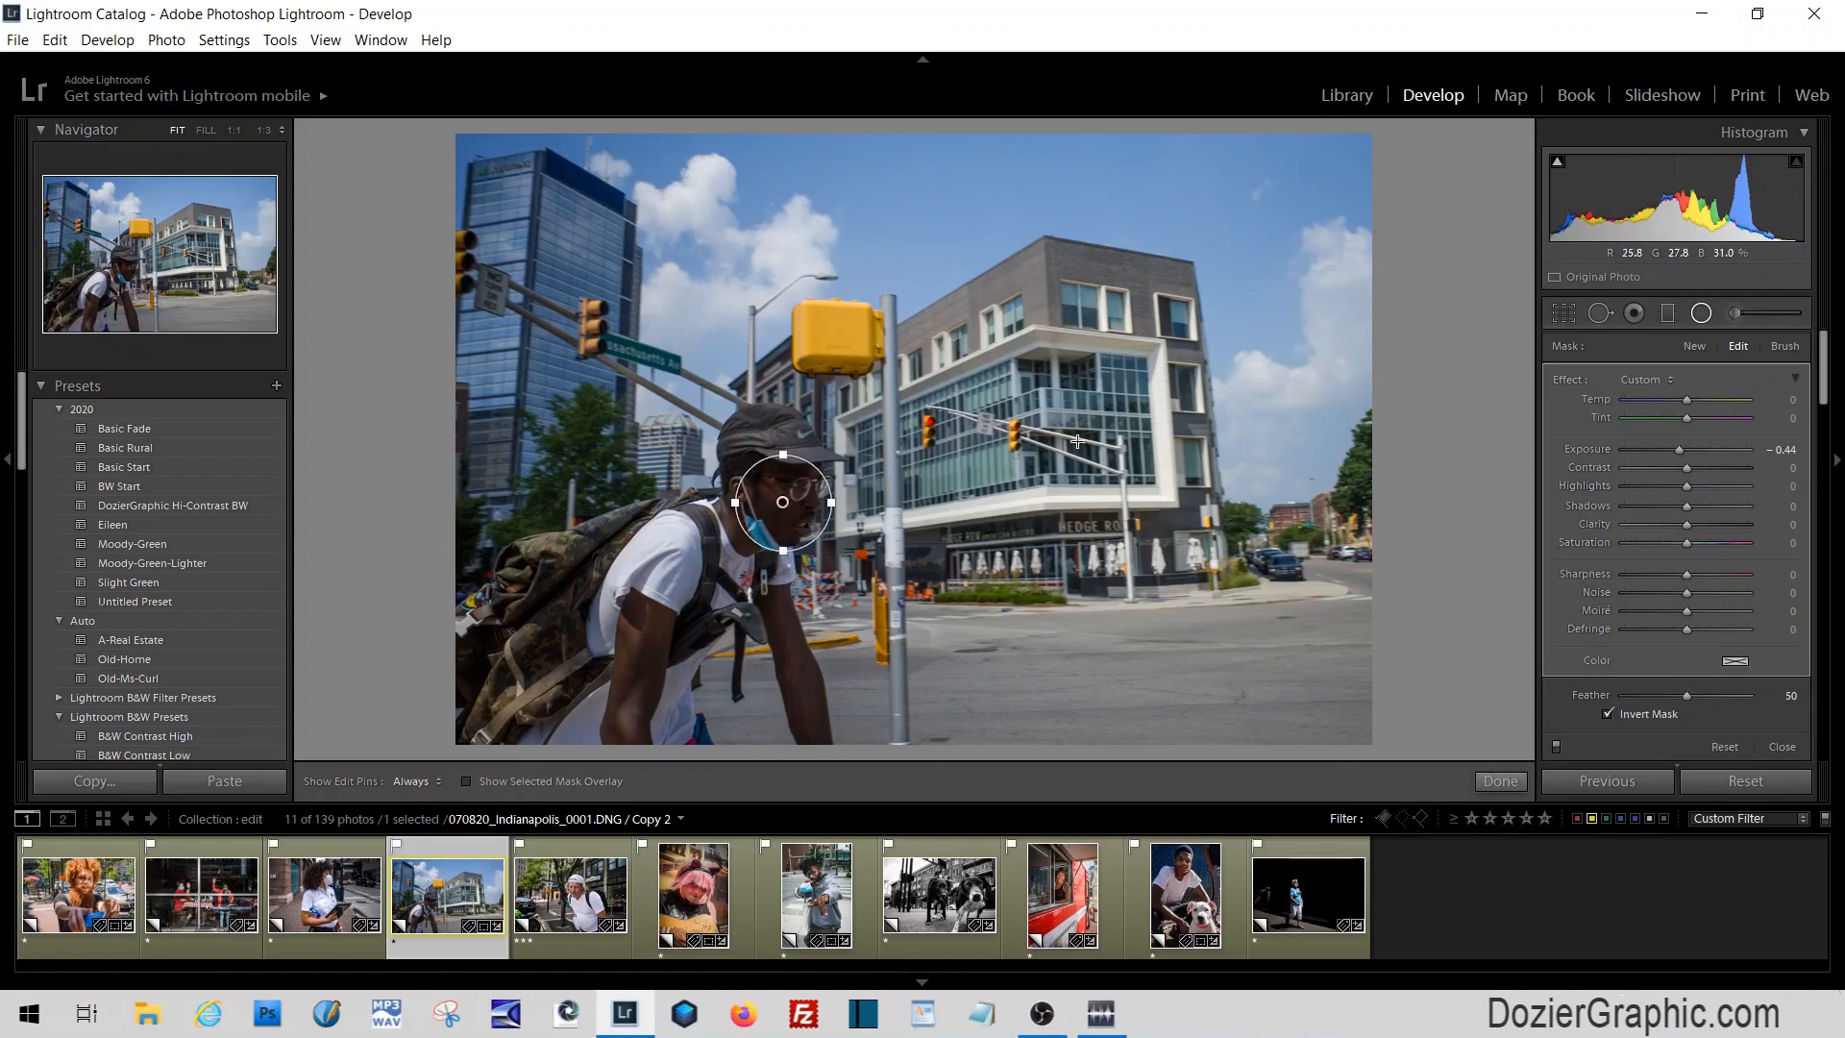
double_click(1580, 450)
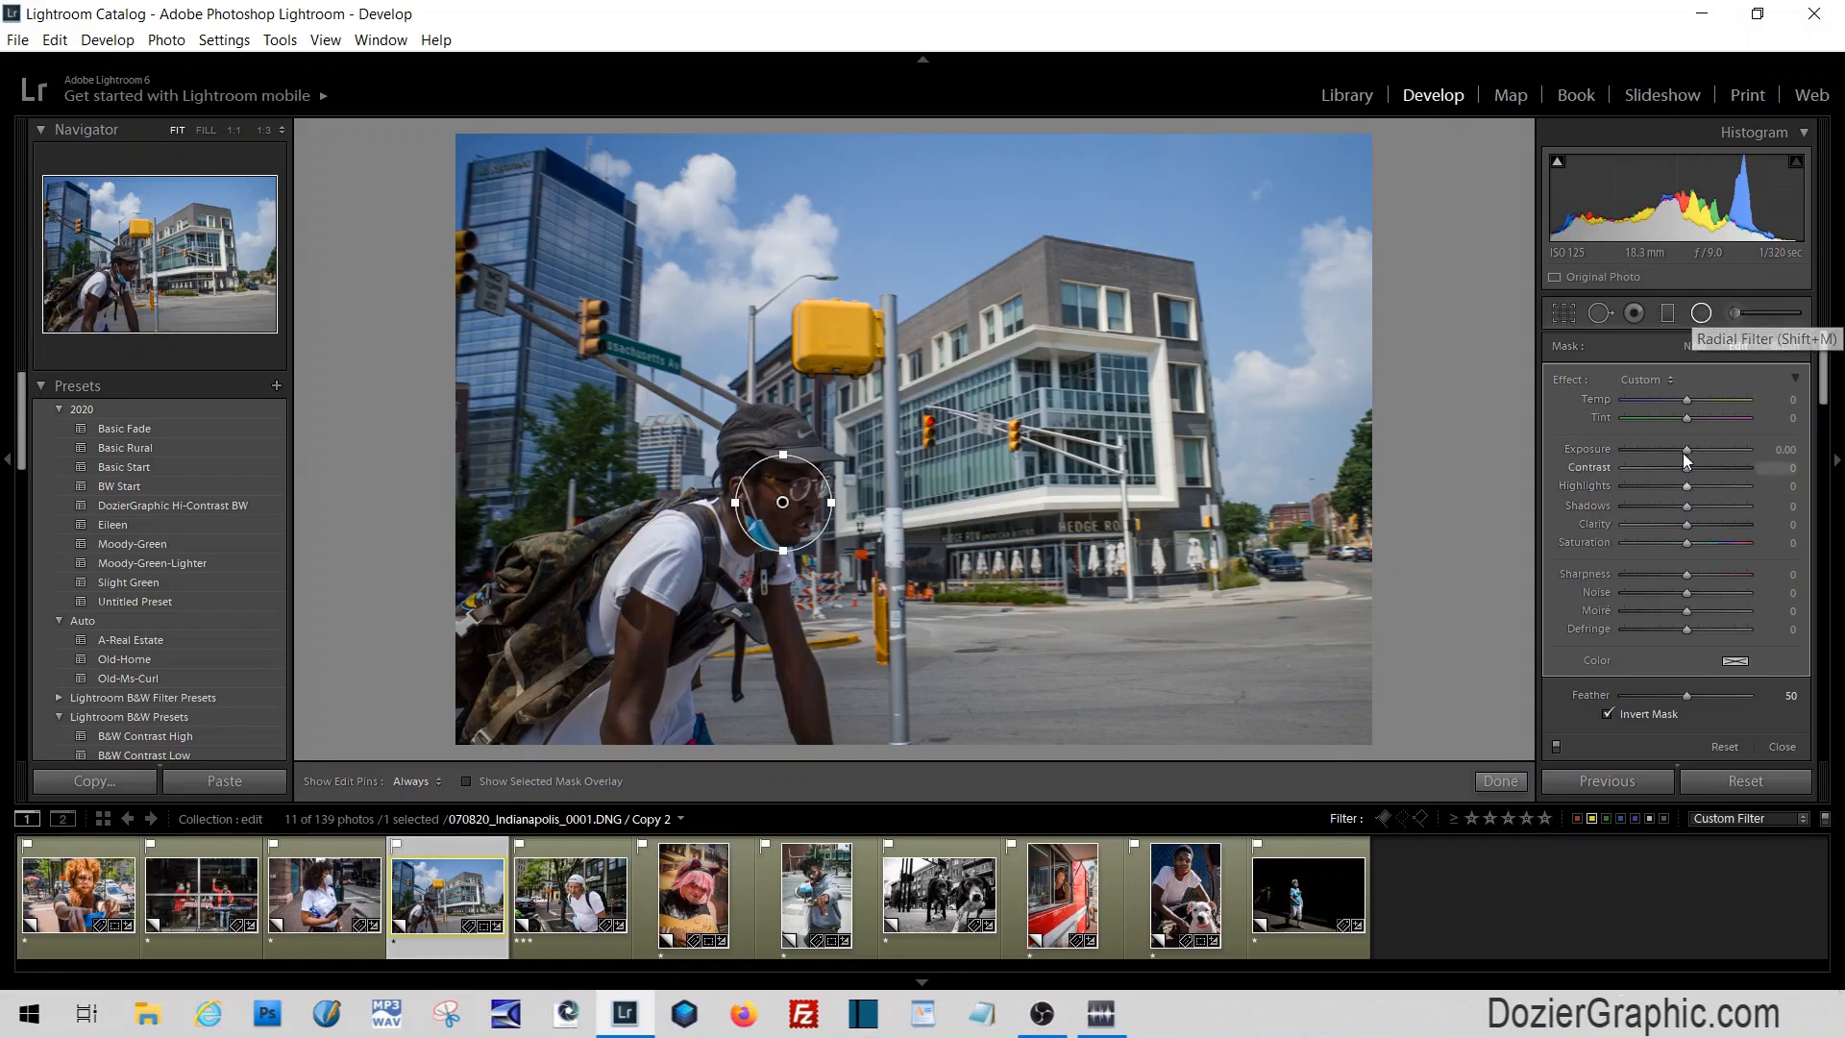
left_click_drag(1682, 450, 1692, 450)
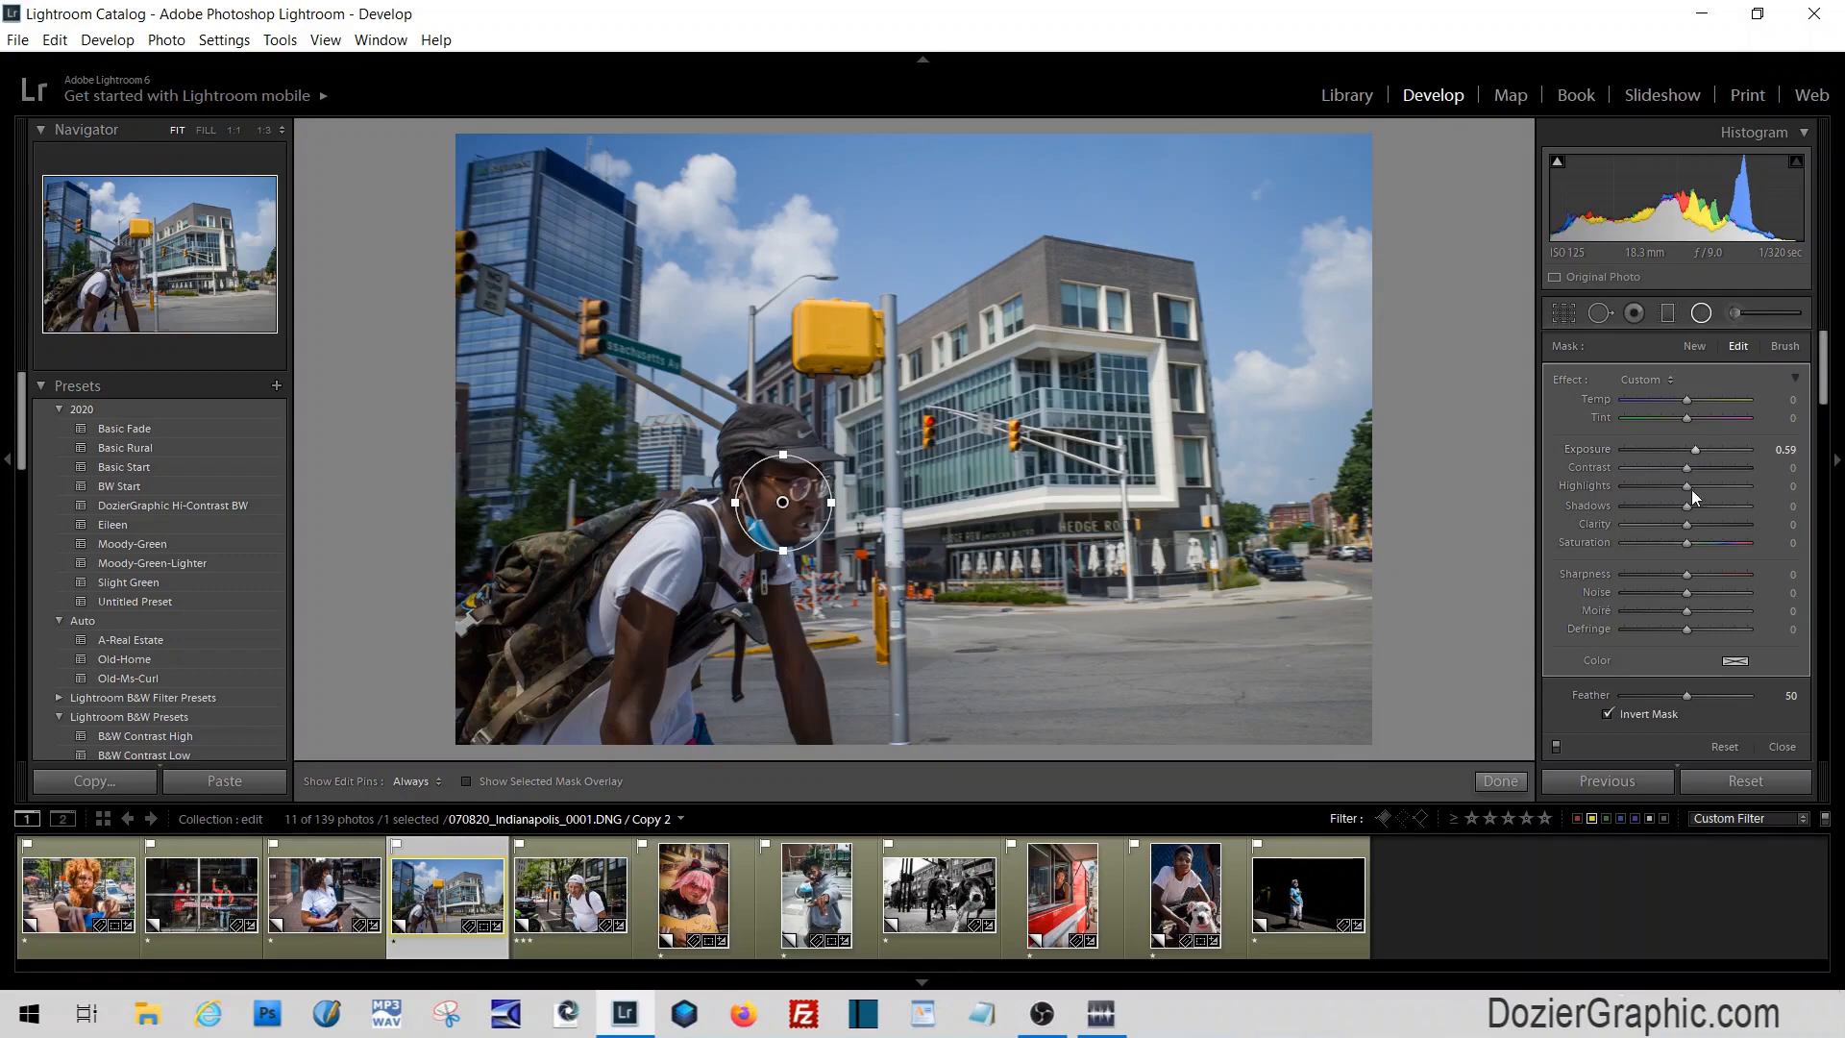
left_click_drag(1686, 524, 1712, 524)
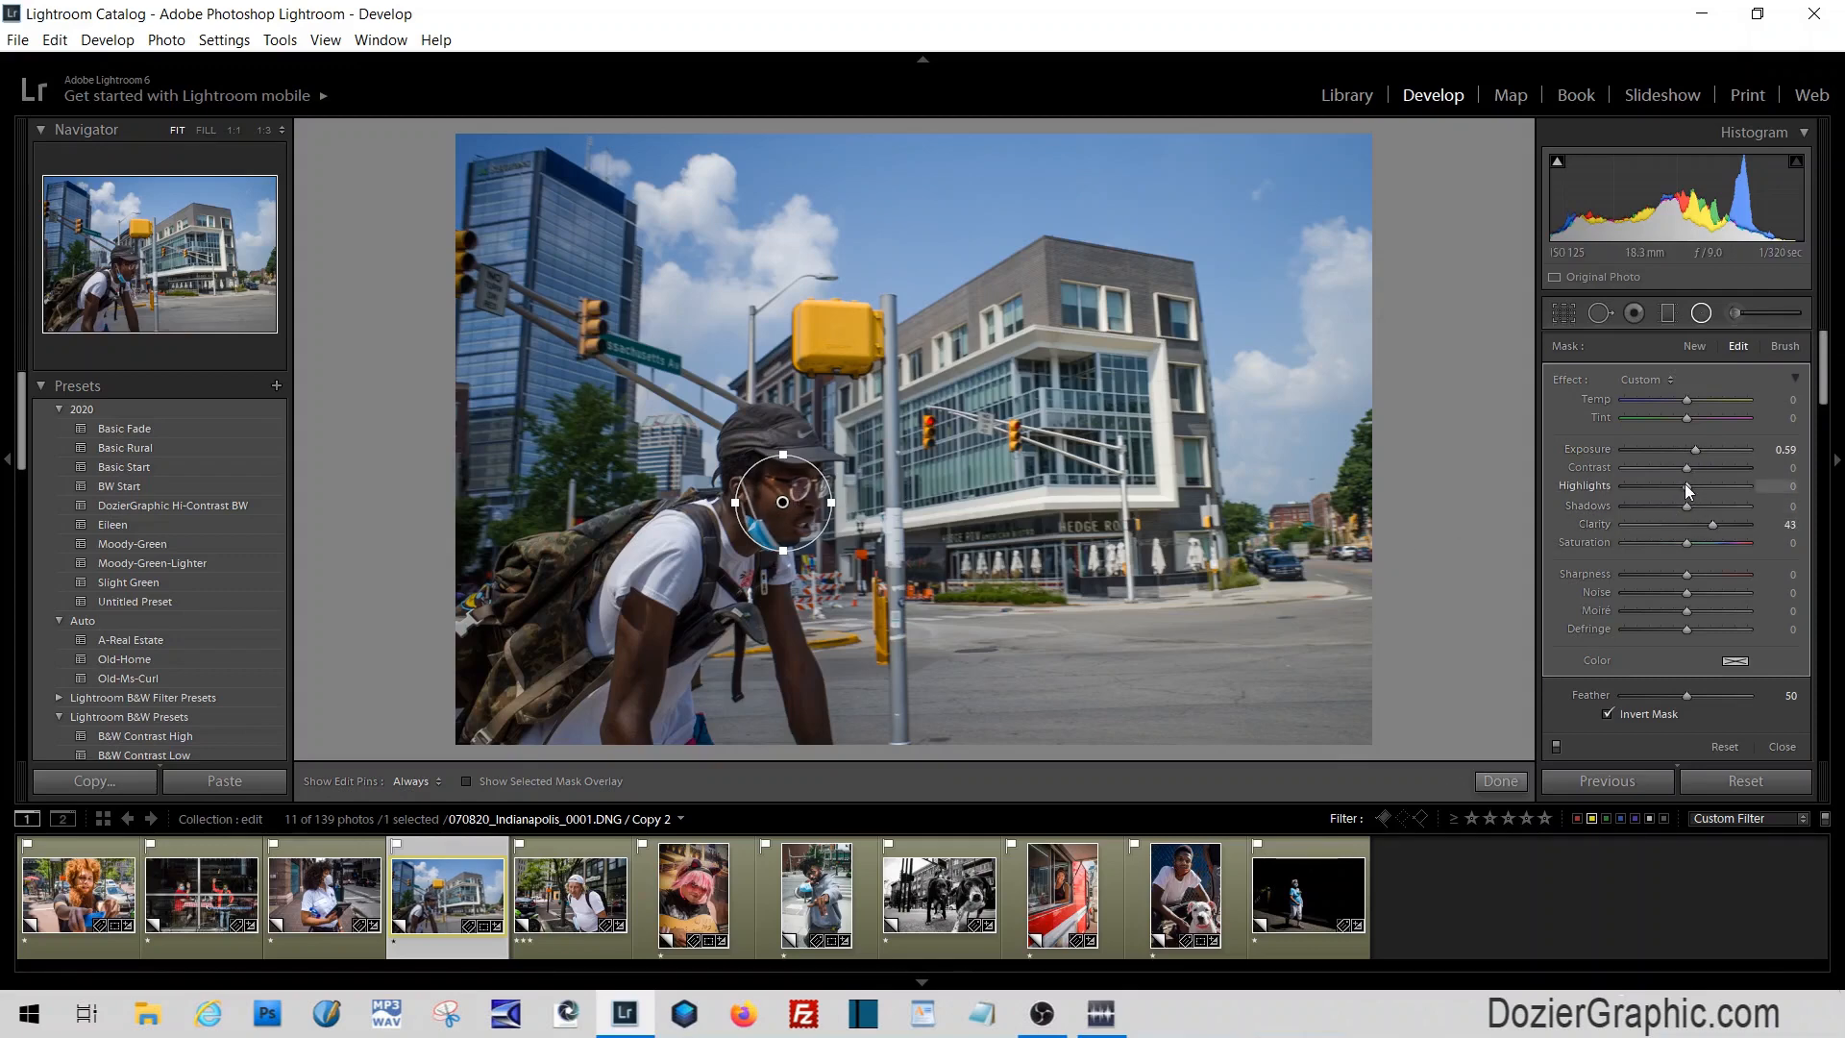
mouse_move(1693, 505)
left_mouse_down()
mouse_move(1709, 506)
mouse_move(1674, 487)
left_mouse_up()
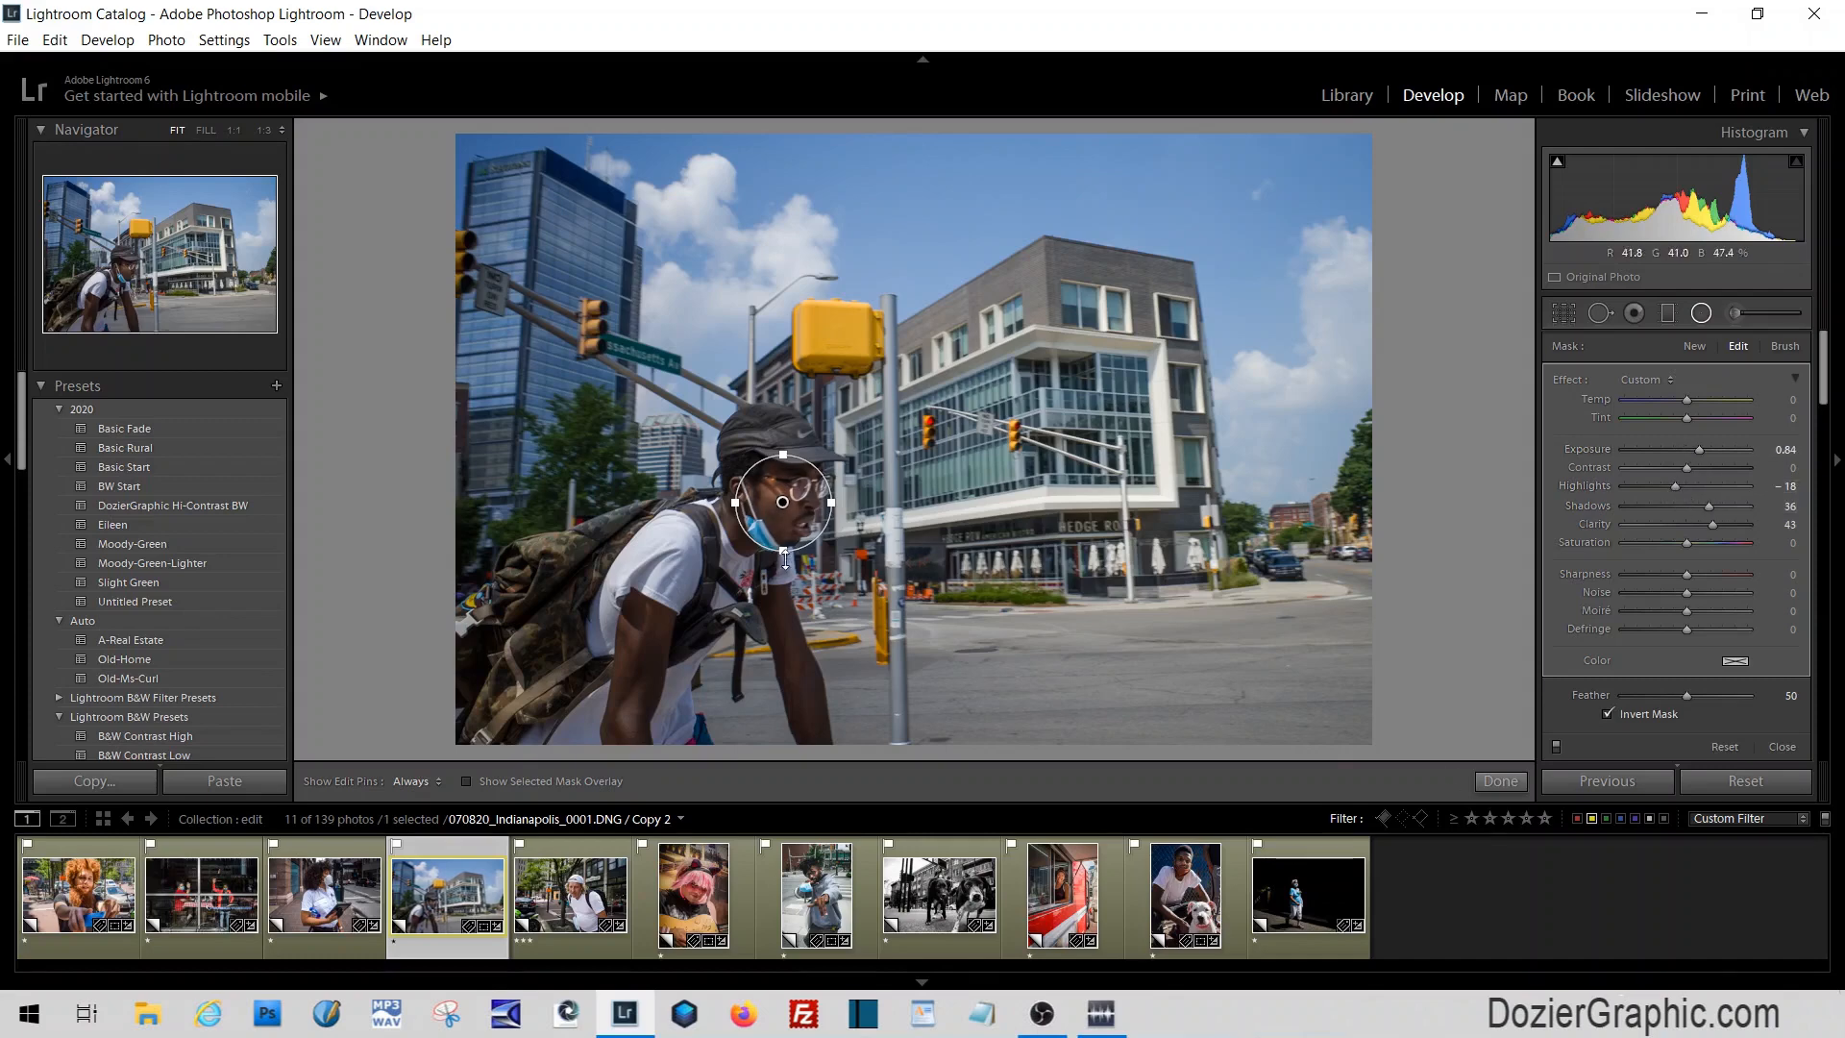
Enlarge the face's radial filter to cover his cap and neck, close the filter, and check the face at 1:1
left_click_drag(783, 551, 781, 594)
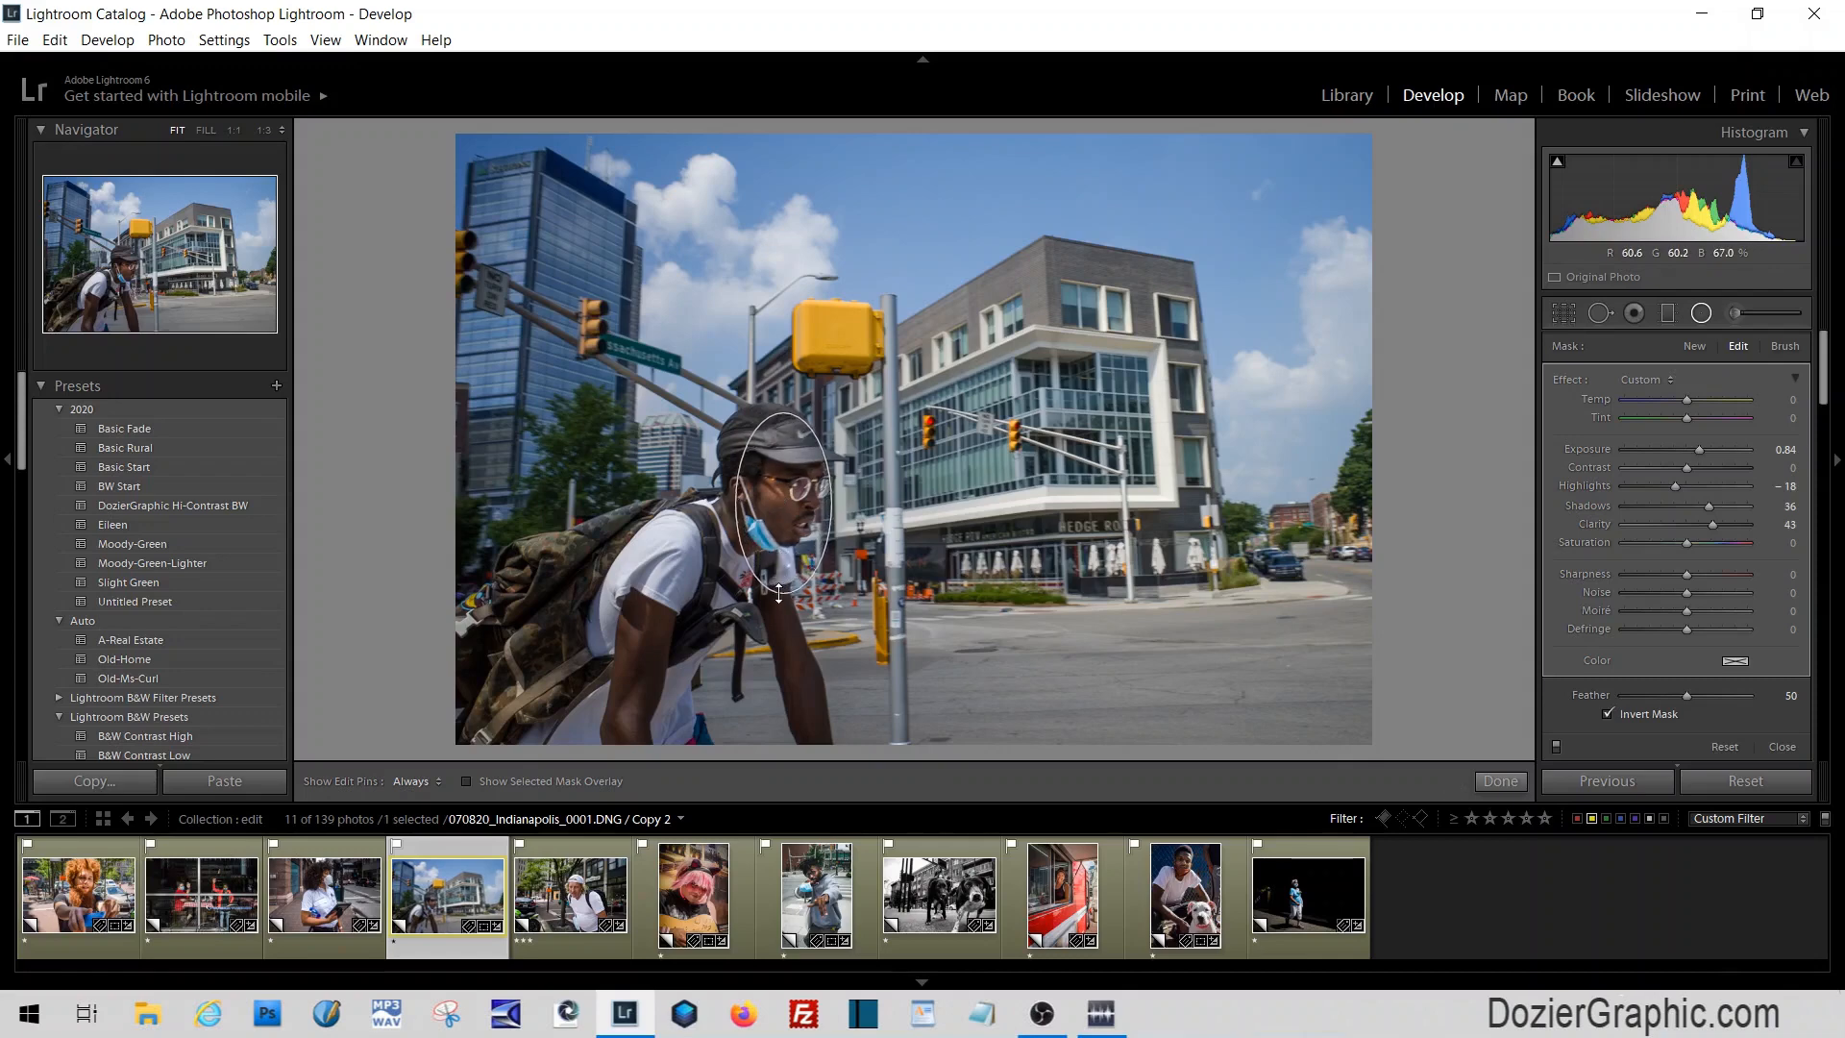
left_click_drag(738, 503, 701, 503)
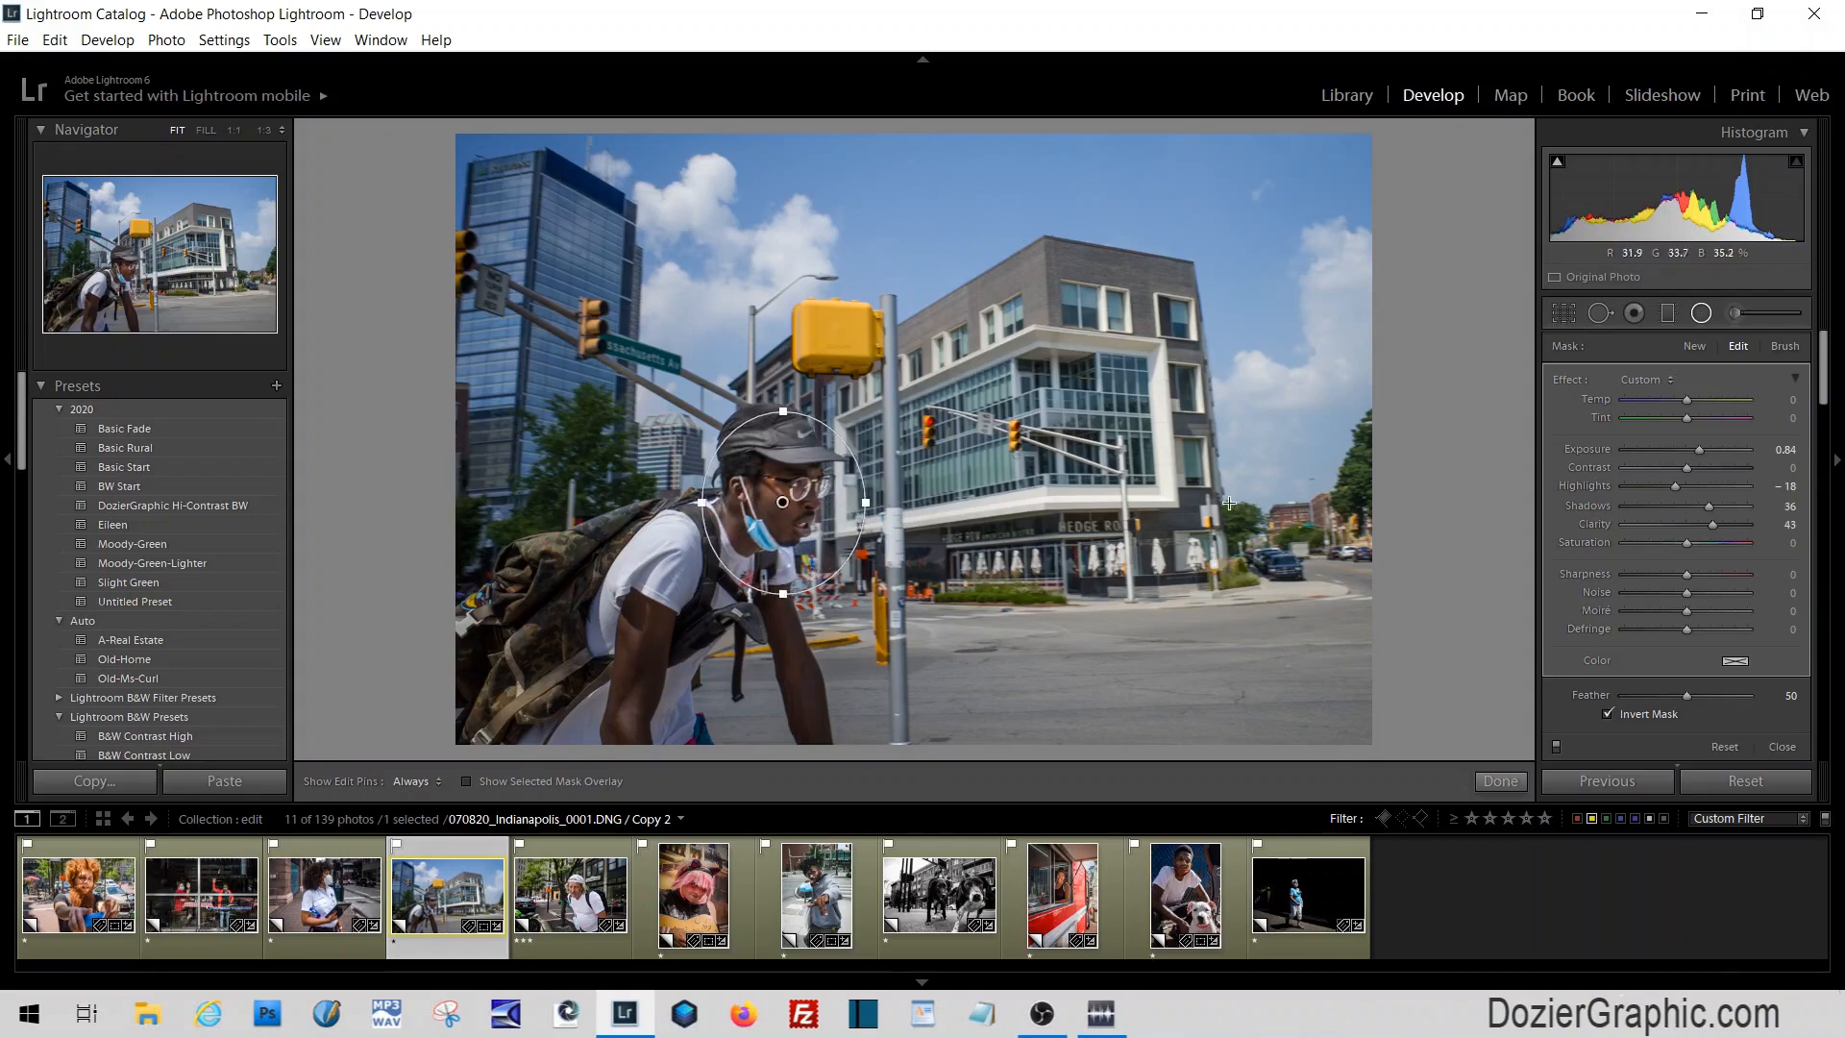
left_click(1702, 313)
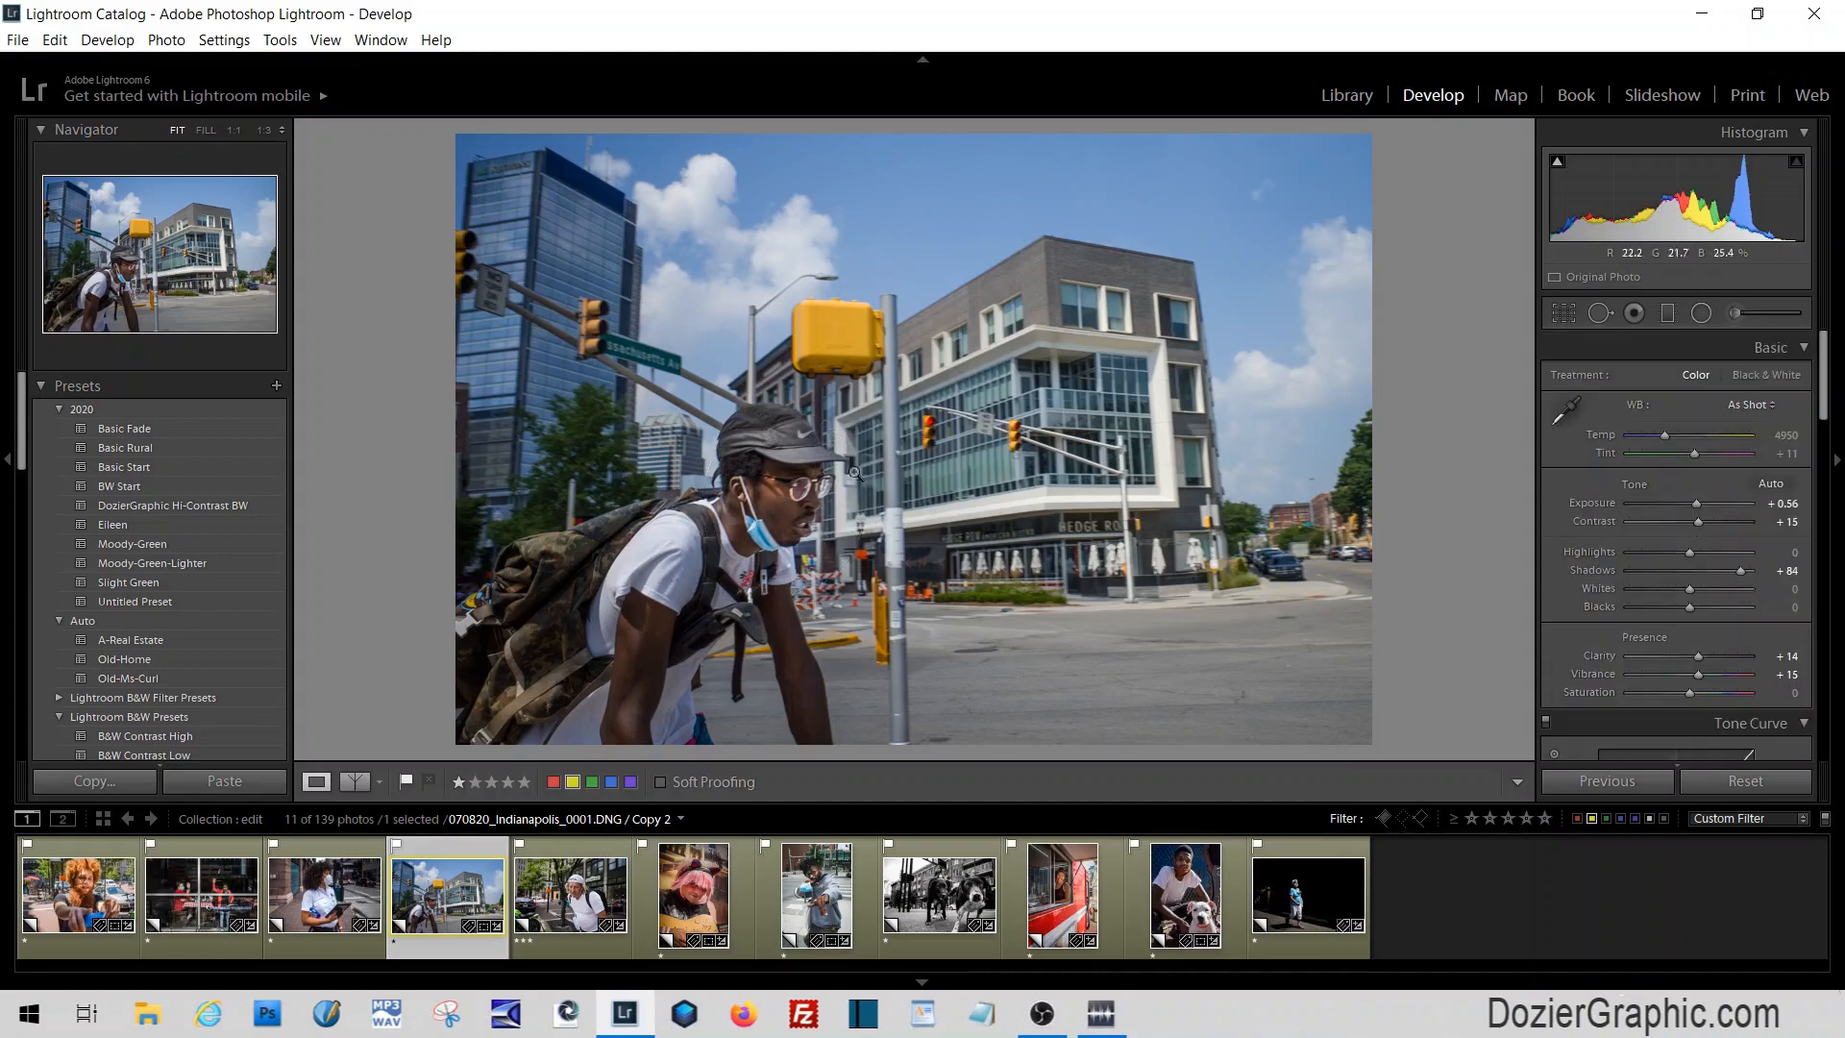
left_click(777, 492)
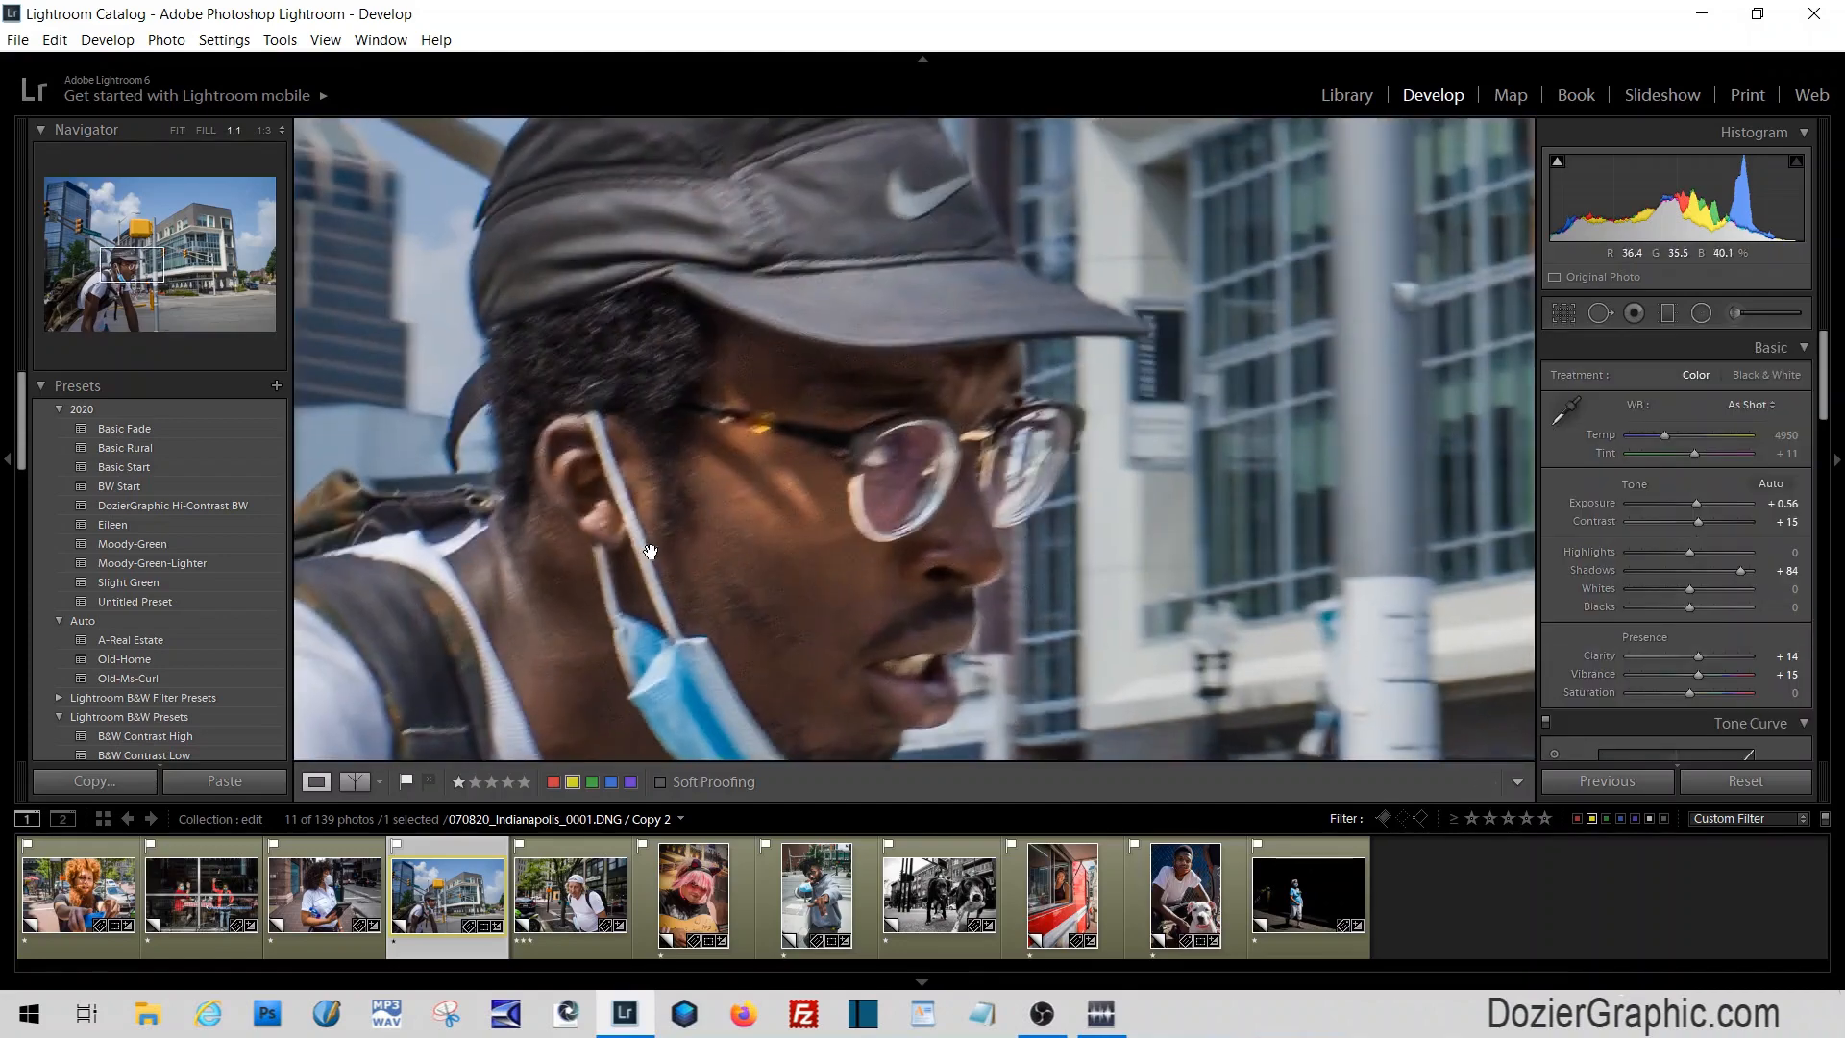
left_click(978, 623)
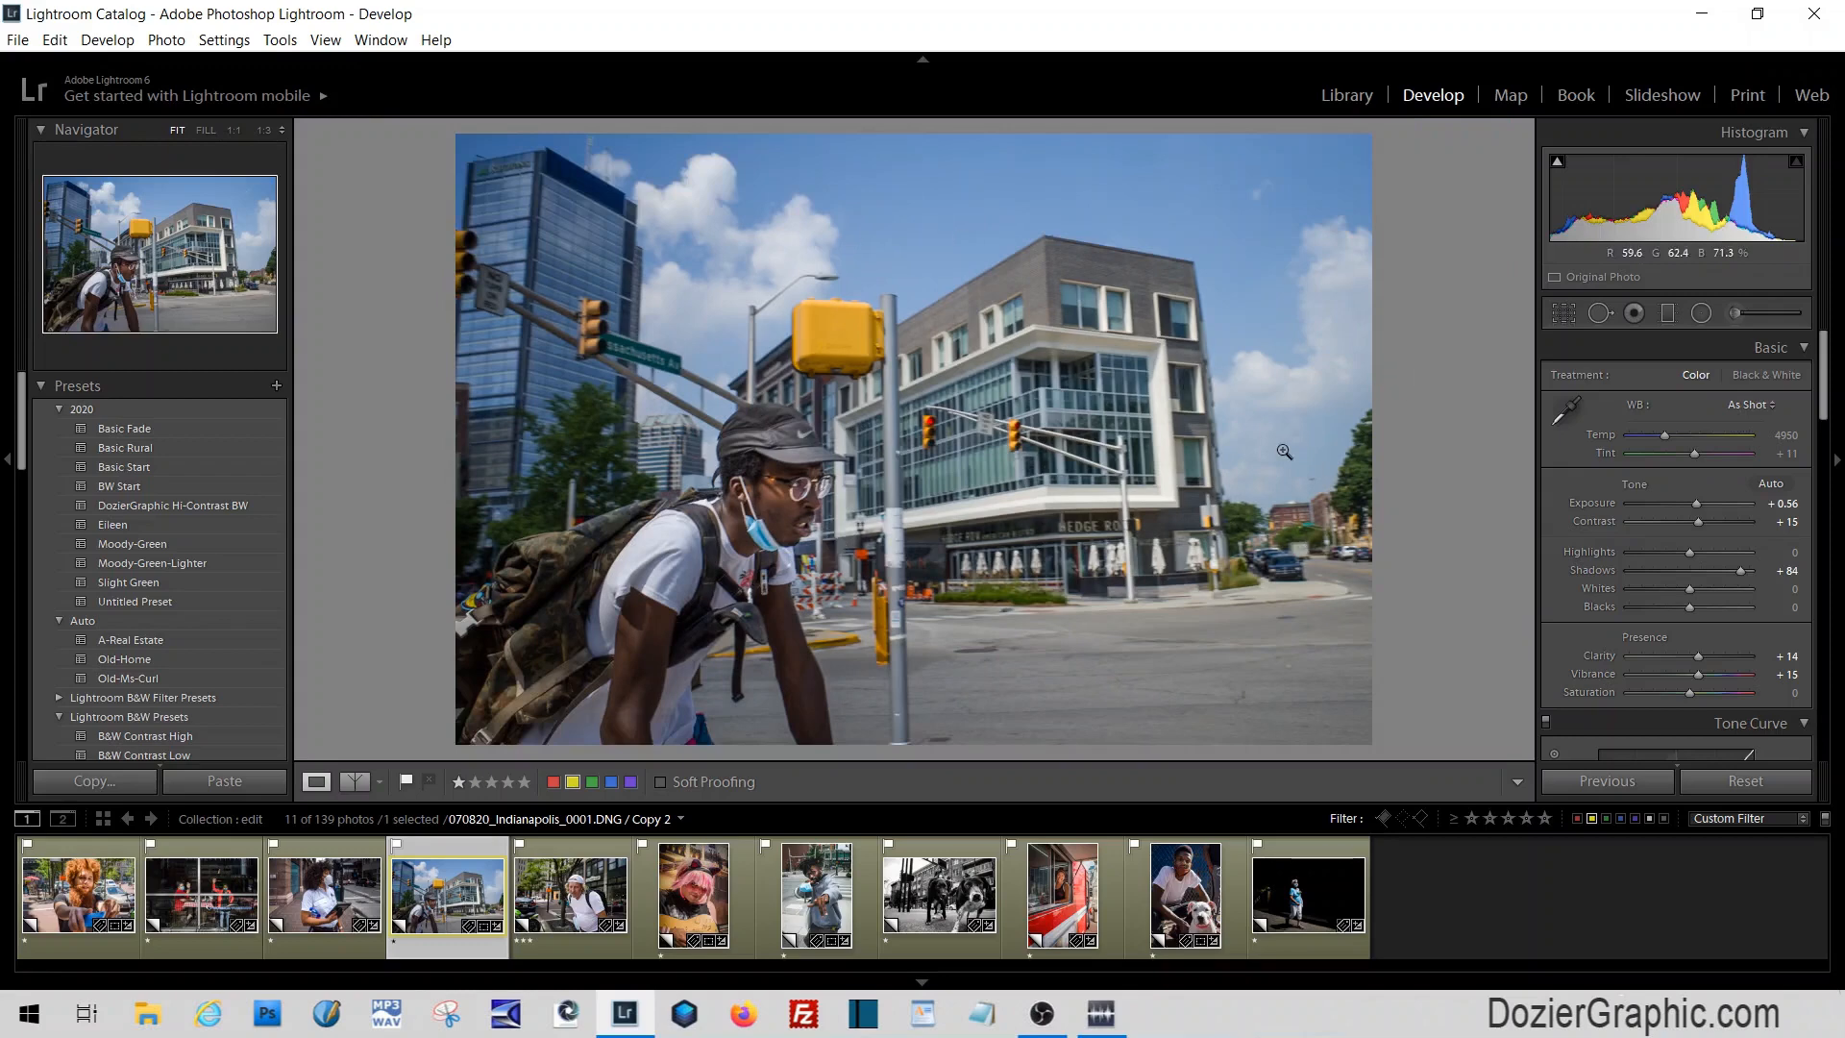
Loosen the intersection photo's crop at the original aspect ratio to include more sky and more of the street beyond the corner building
left_click(1560, 315)
left_click_drag(1295, 188, 1353, 158)
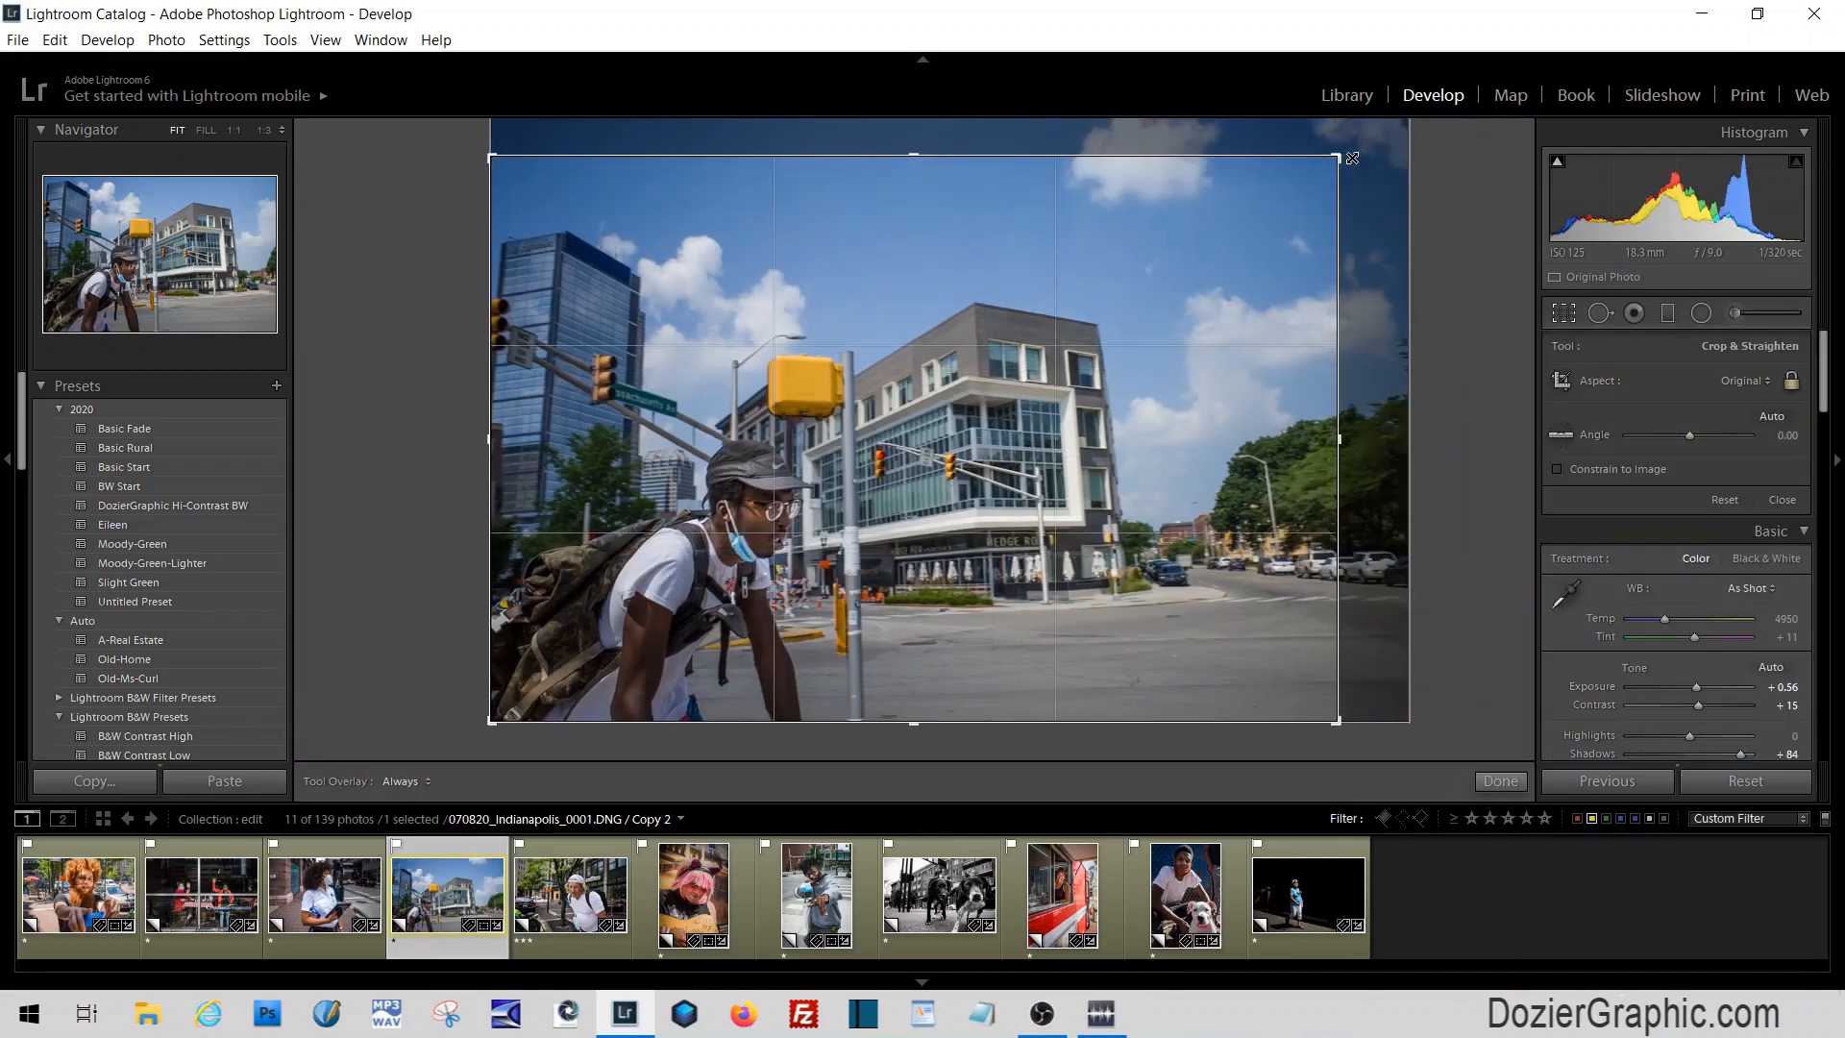
left_click(1565, 314)
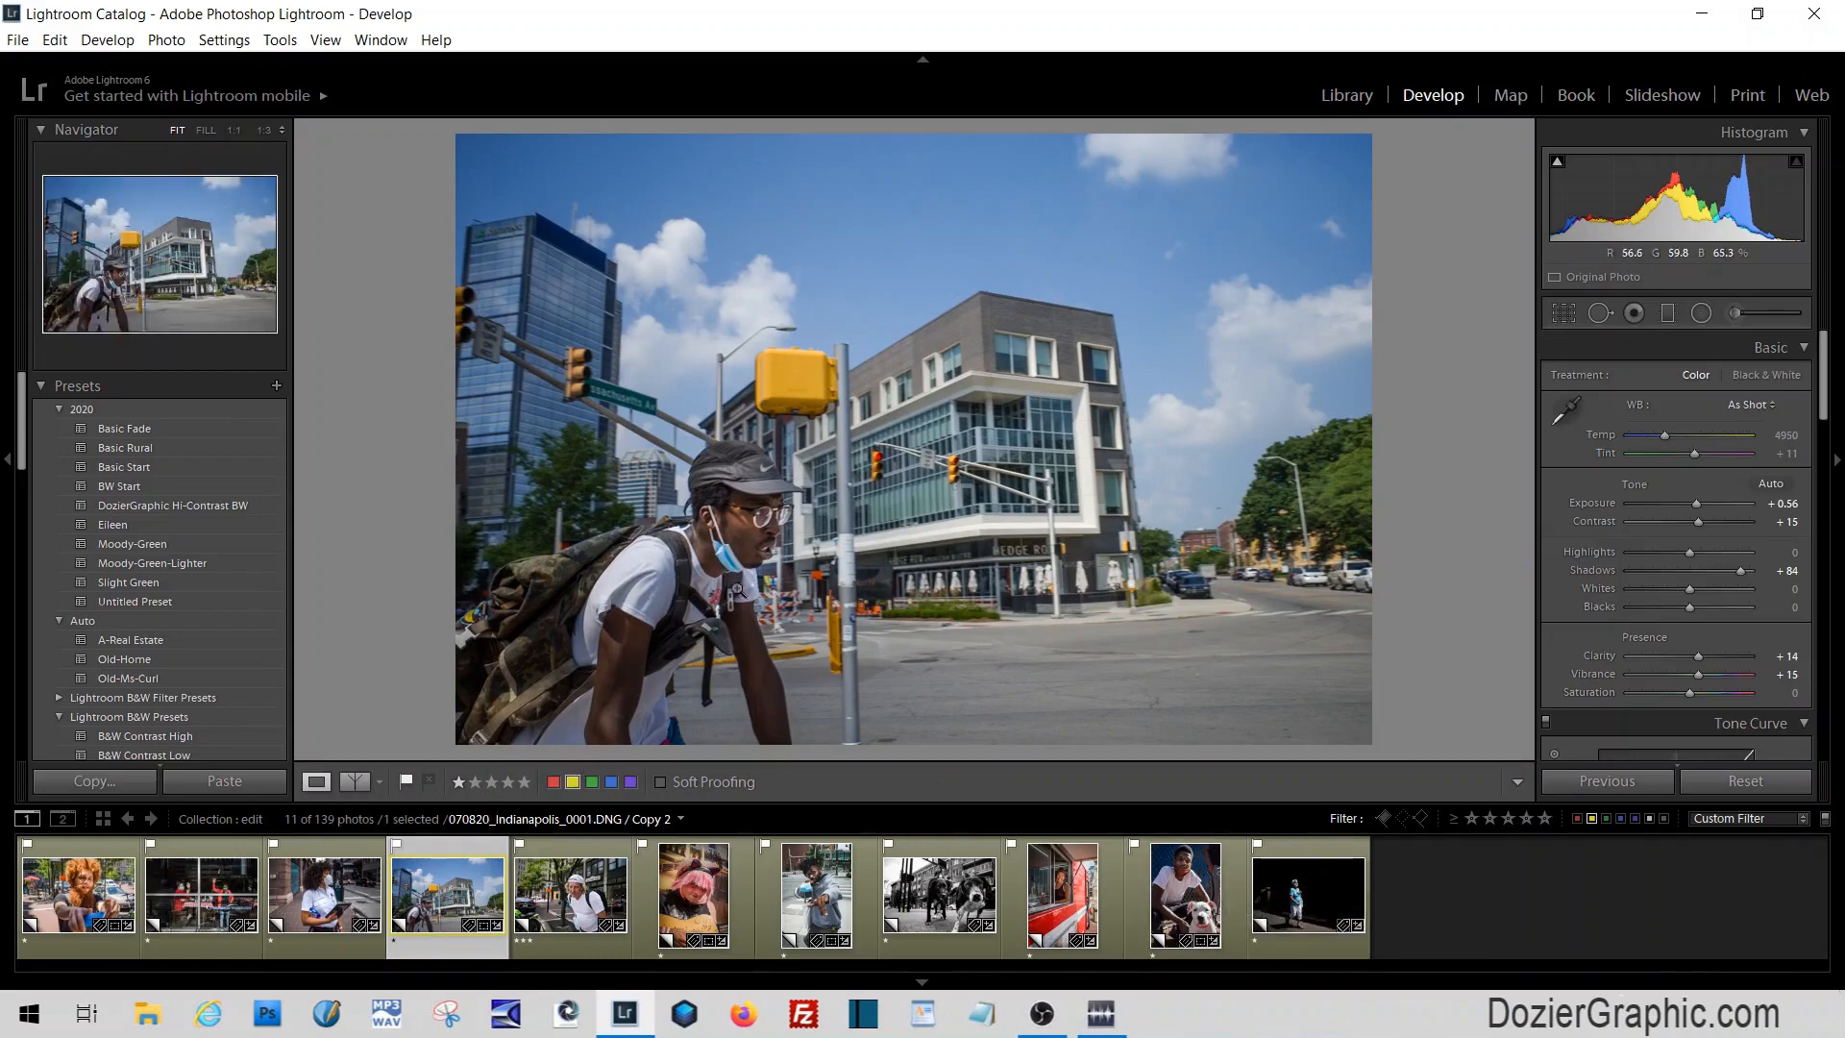
Open the photo of the man in the white cap, reset its edits, and apply the Basic Start preset
left_click(576, 903)
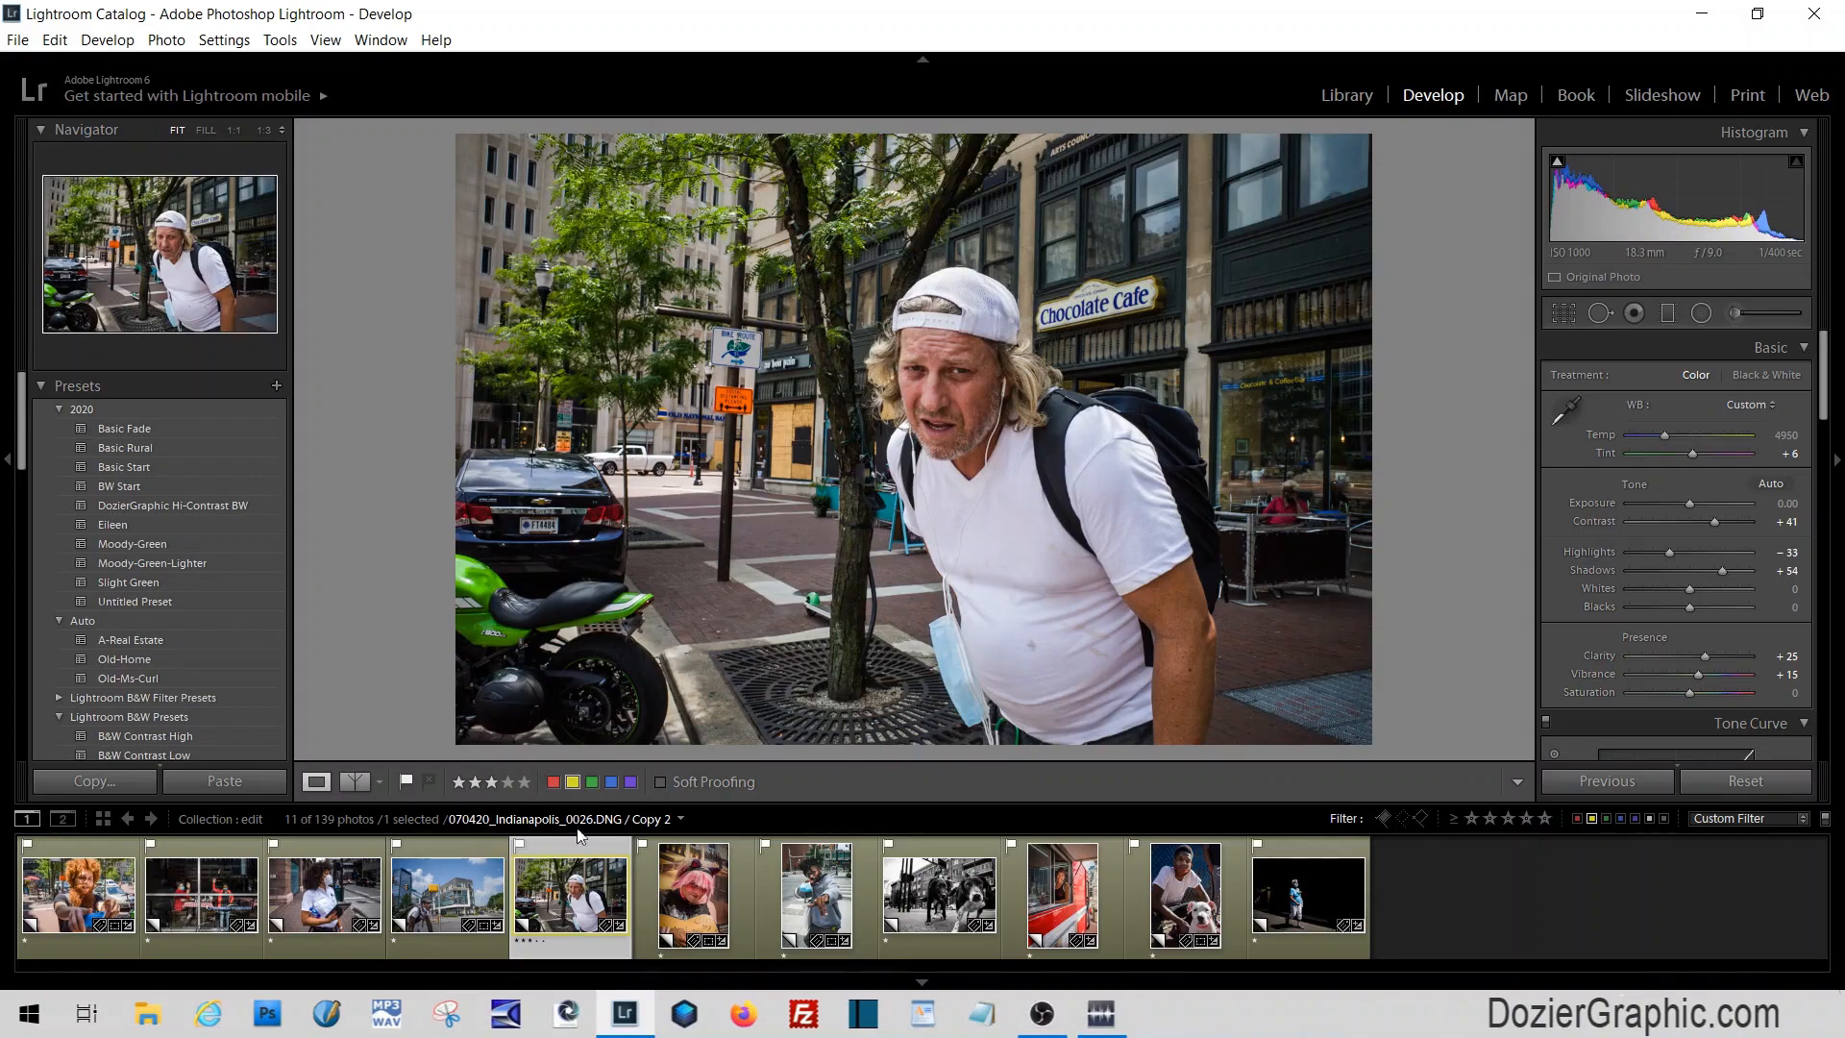
left_click(1737, 783)
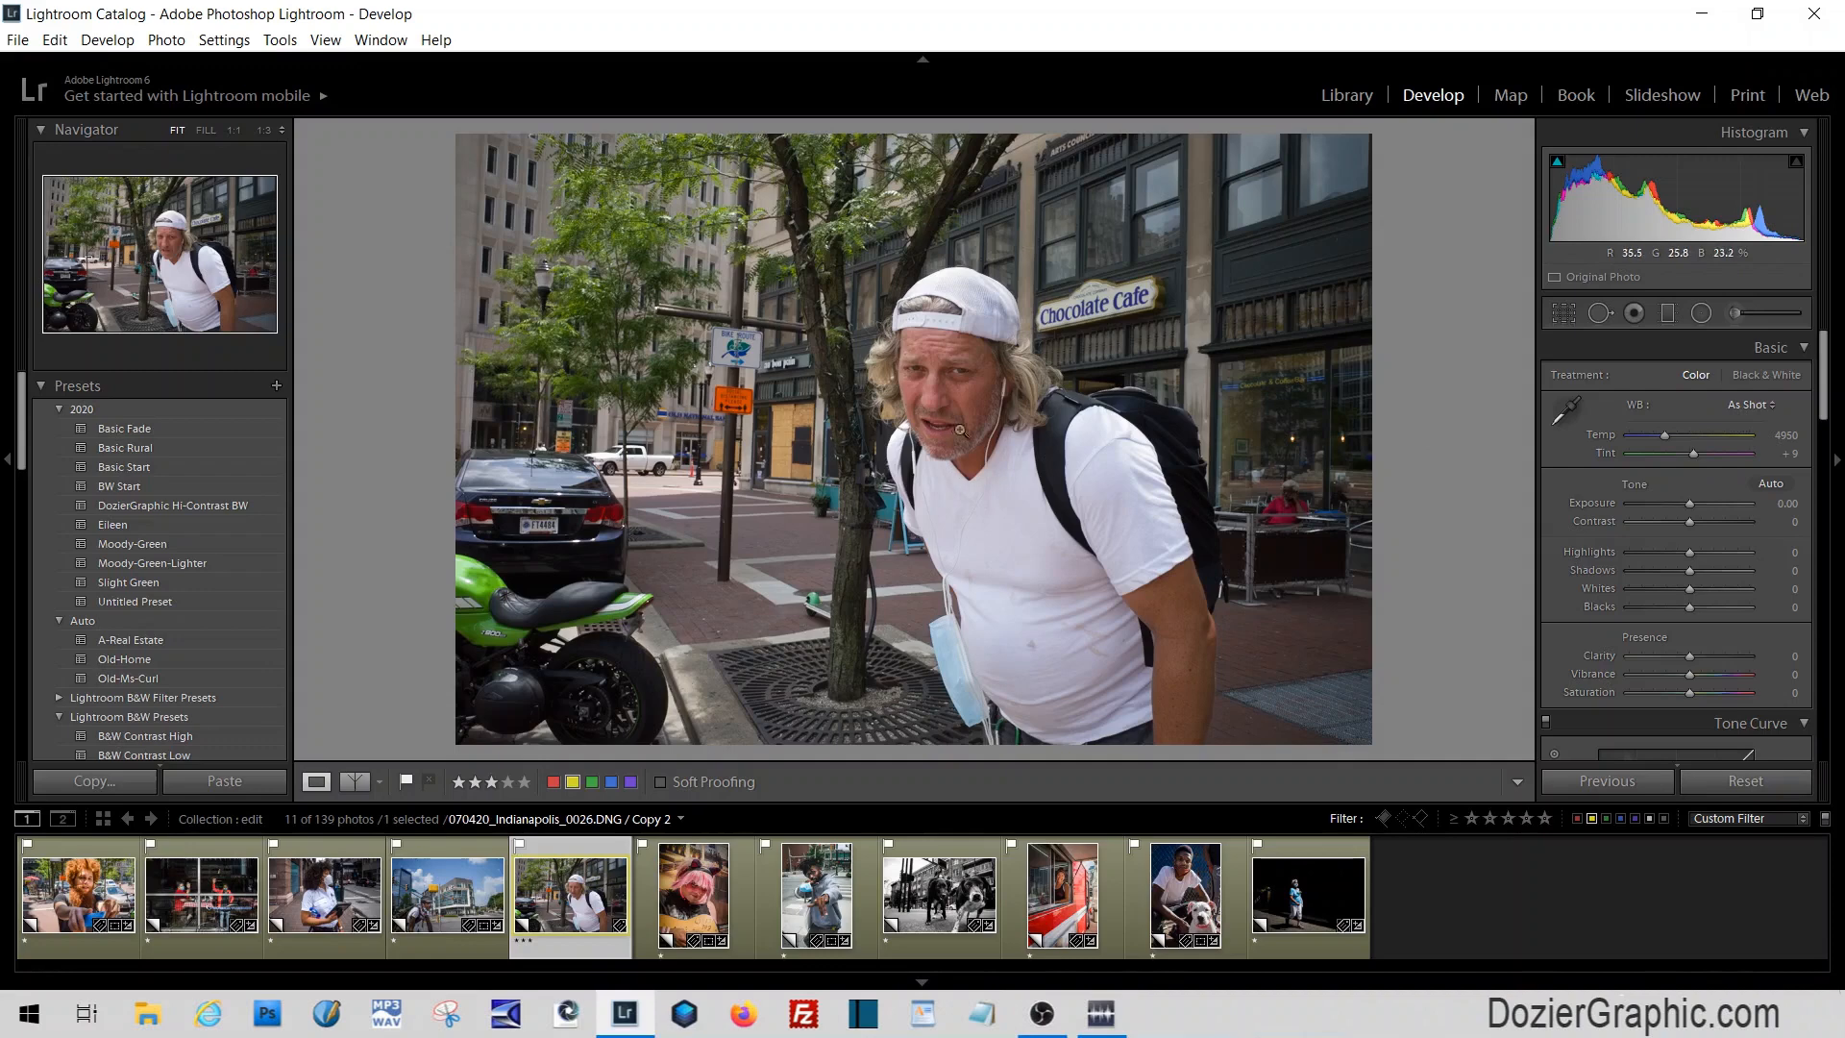
left_click(124, 468)
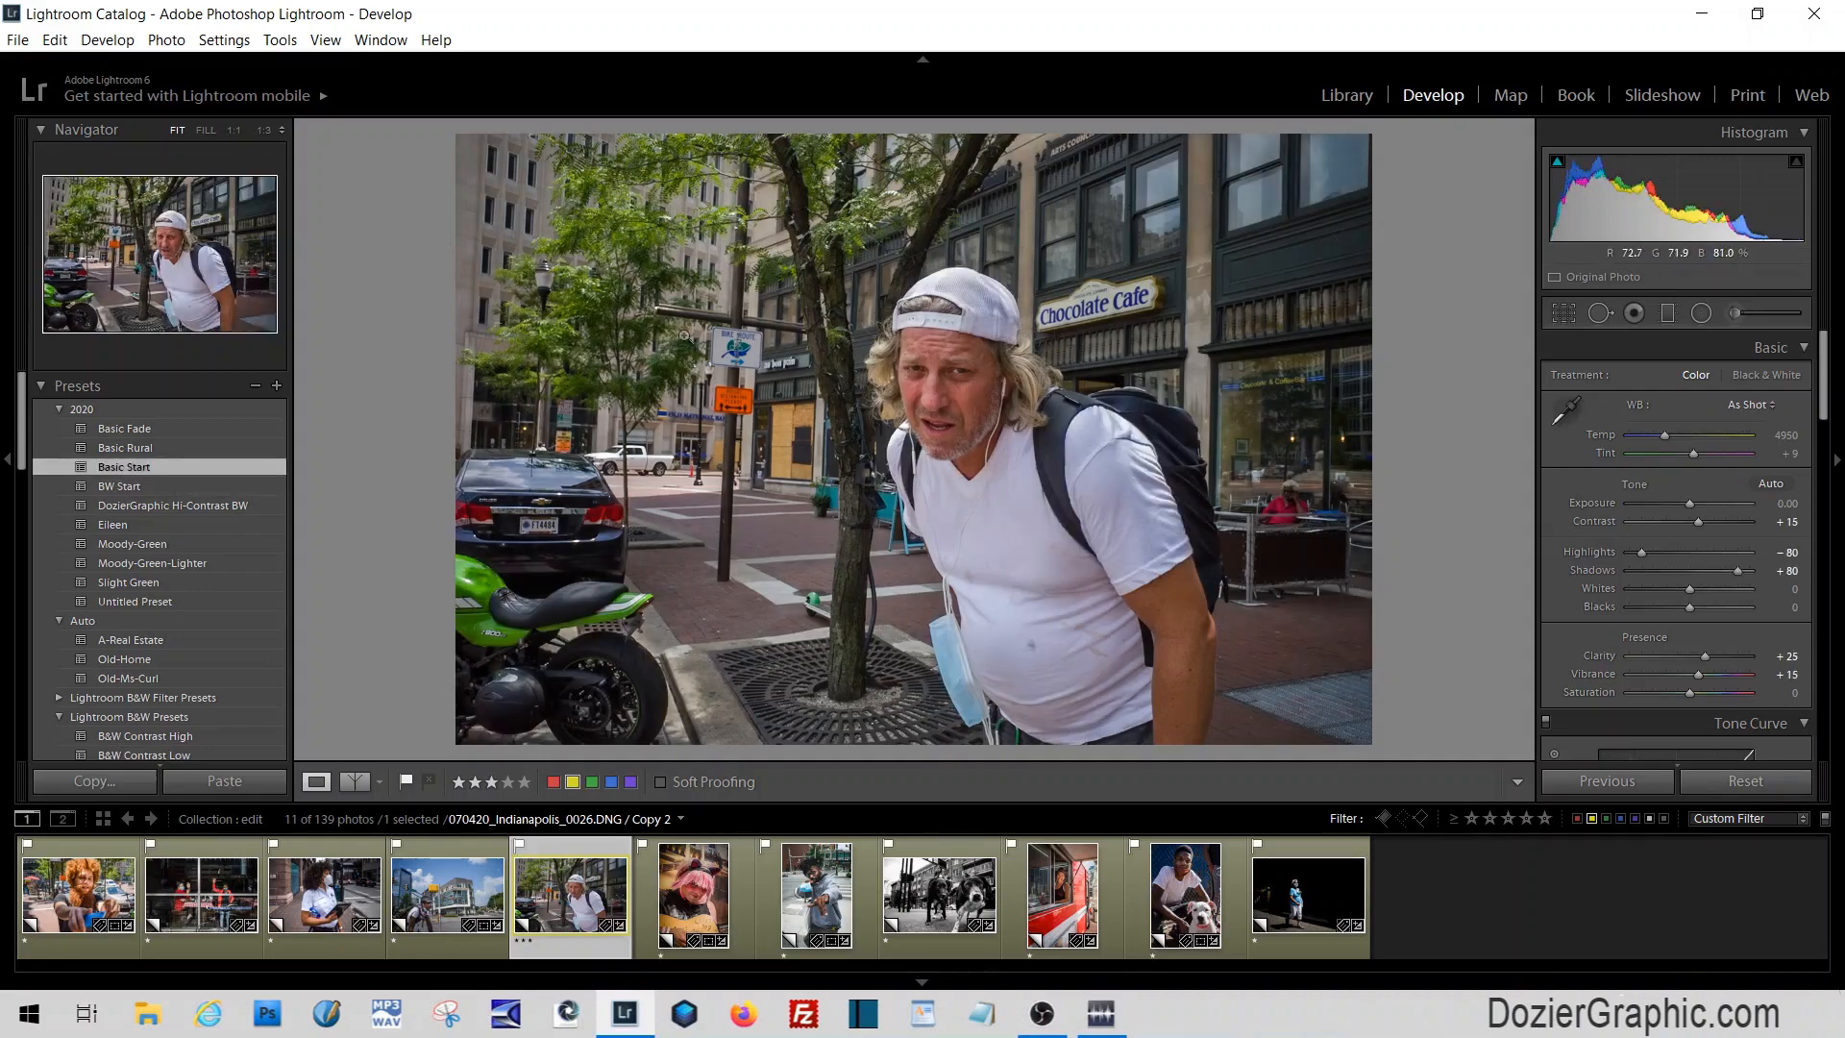
Reset Highlights to 0, set Shadows +70 and Contrast +19 on the white-cap photo, and check his face at 1:1
left_click_drag(1641, 552, 1684, 552)
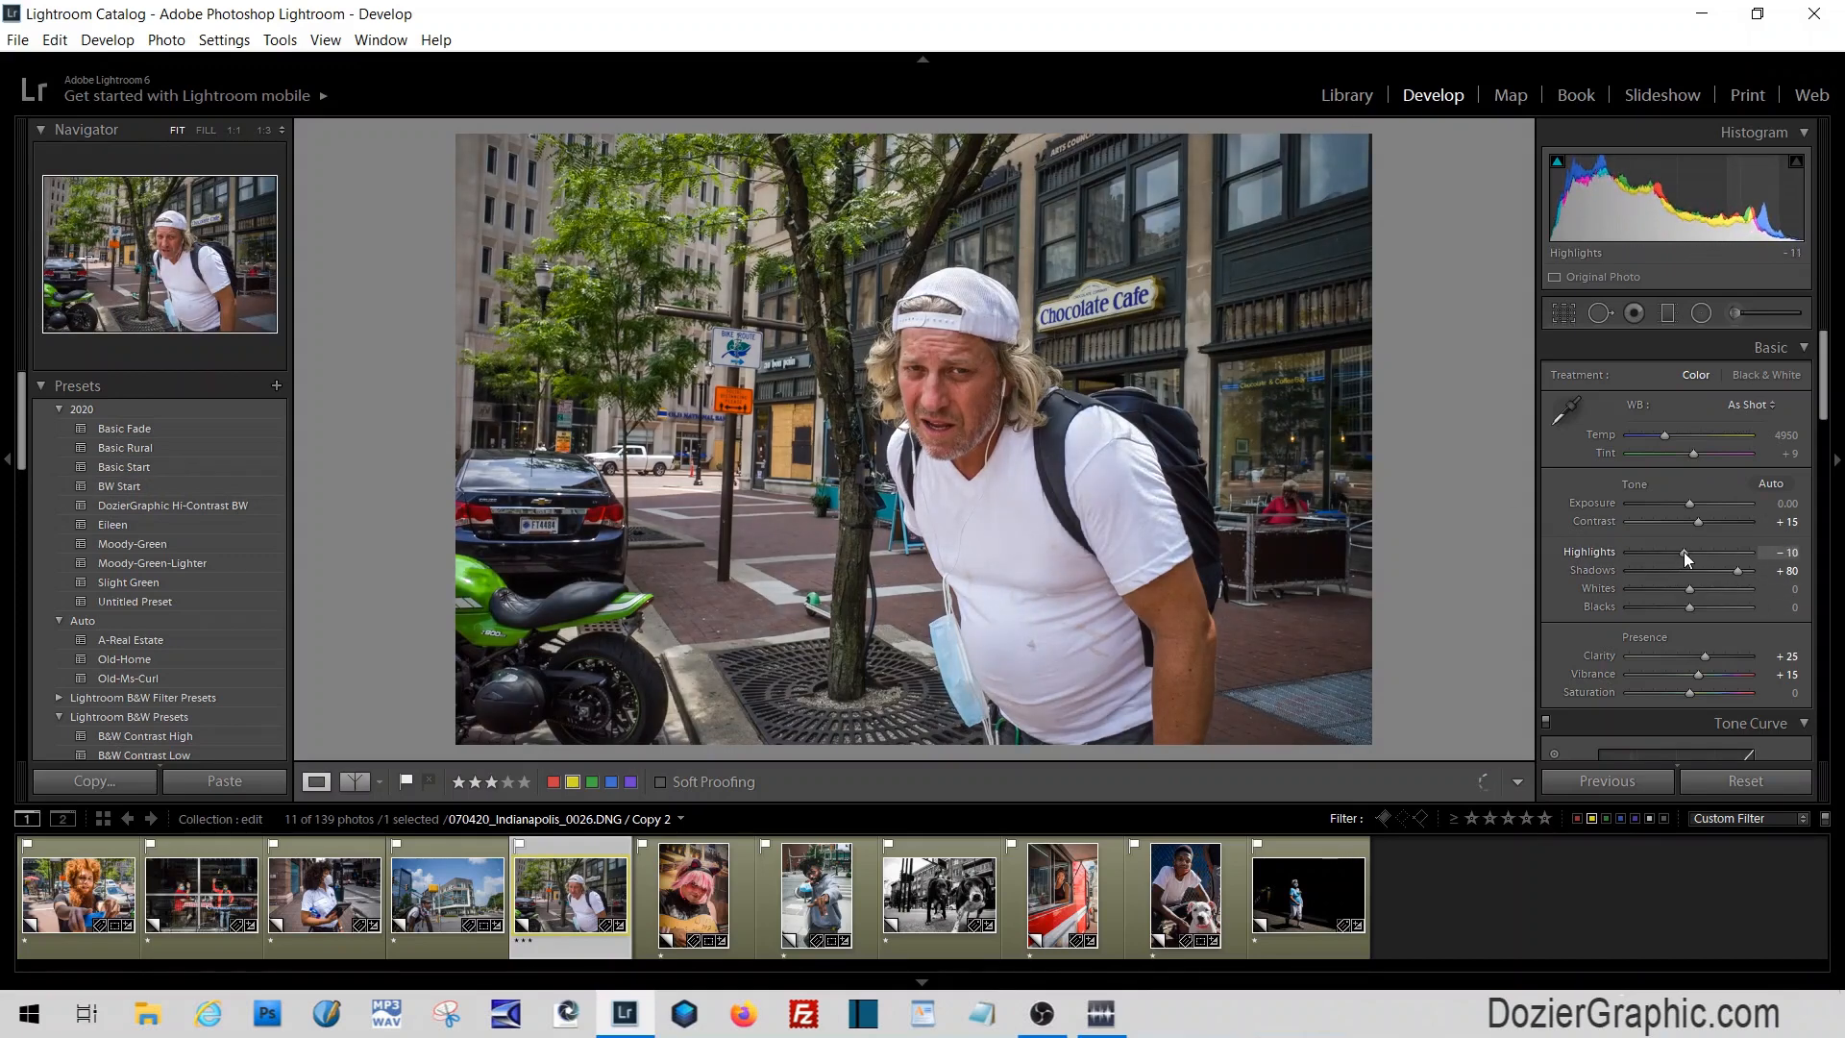
double_click(1594, 551)
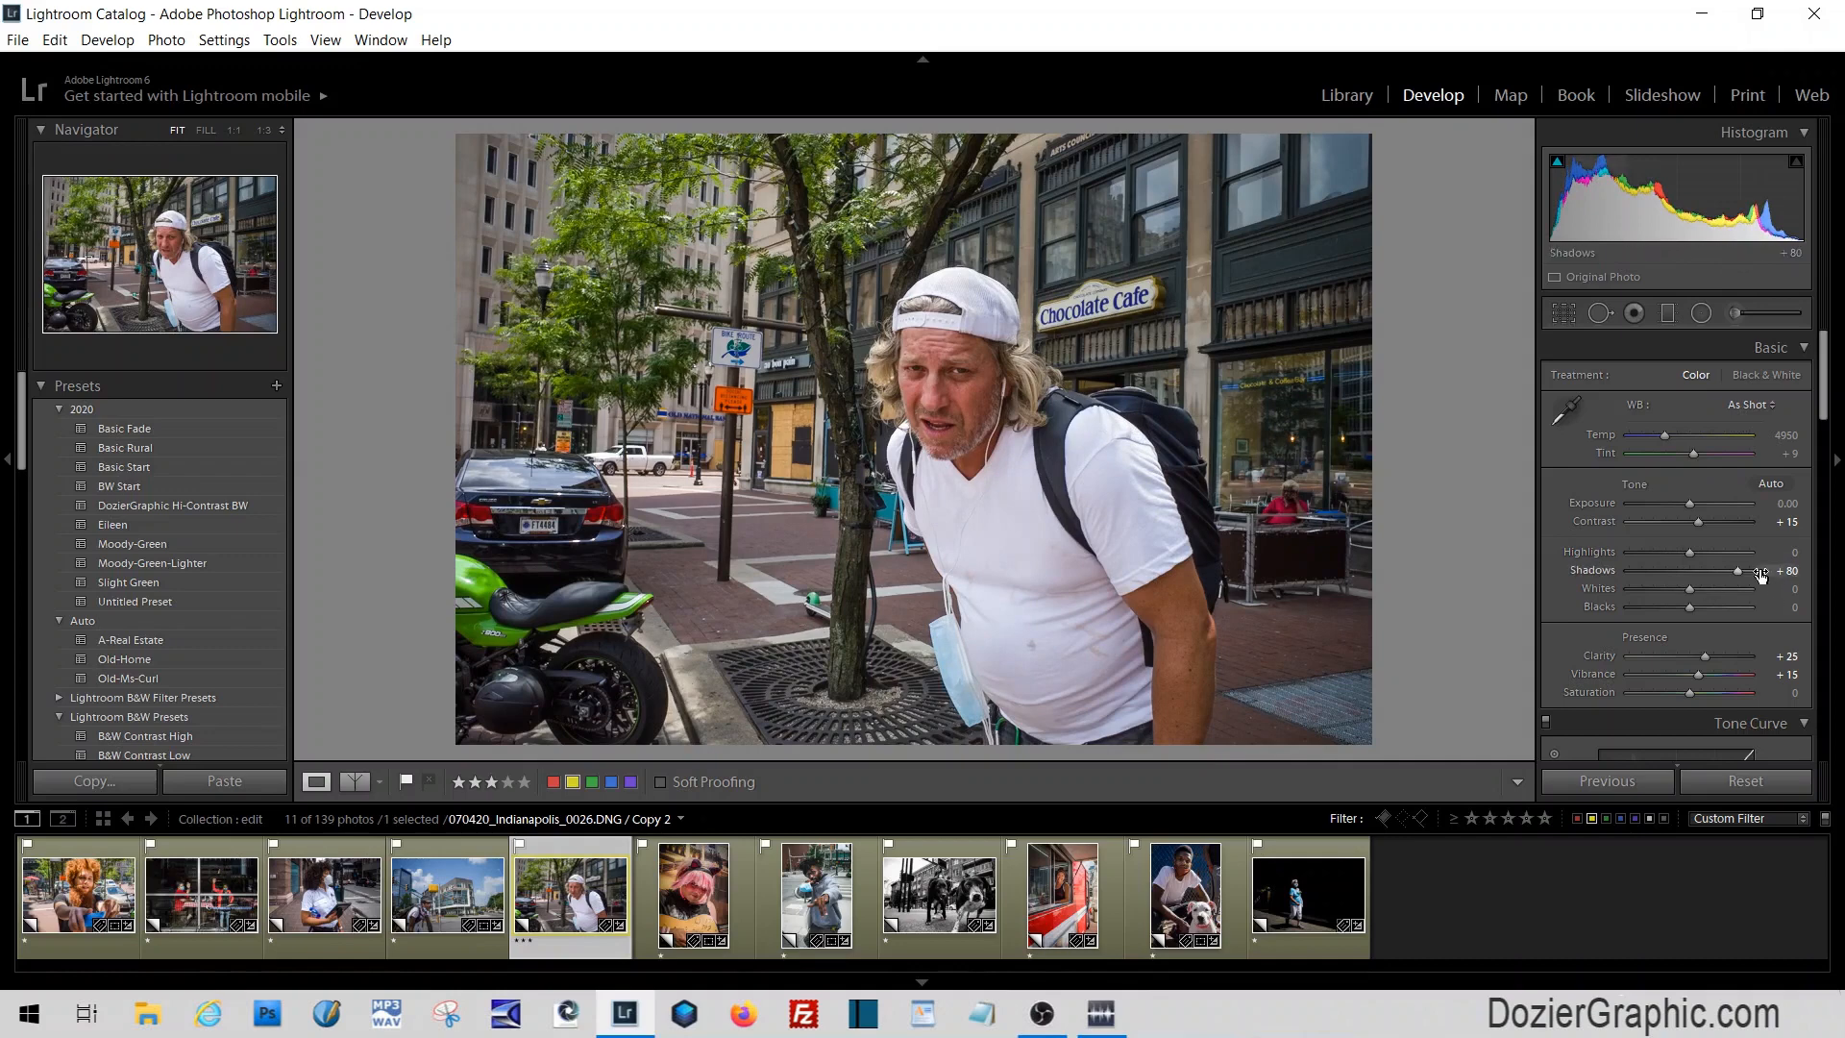
left_click_drag(1738, 569, 1732, 569)
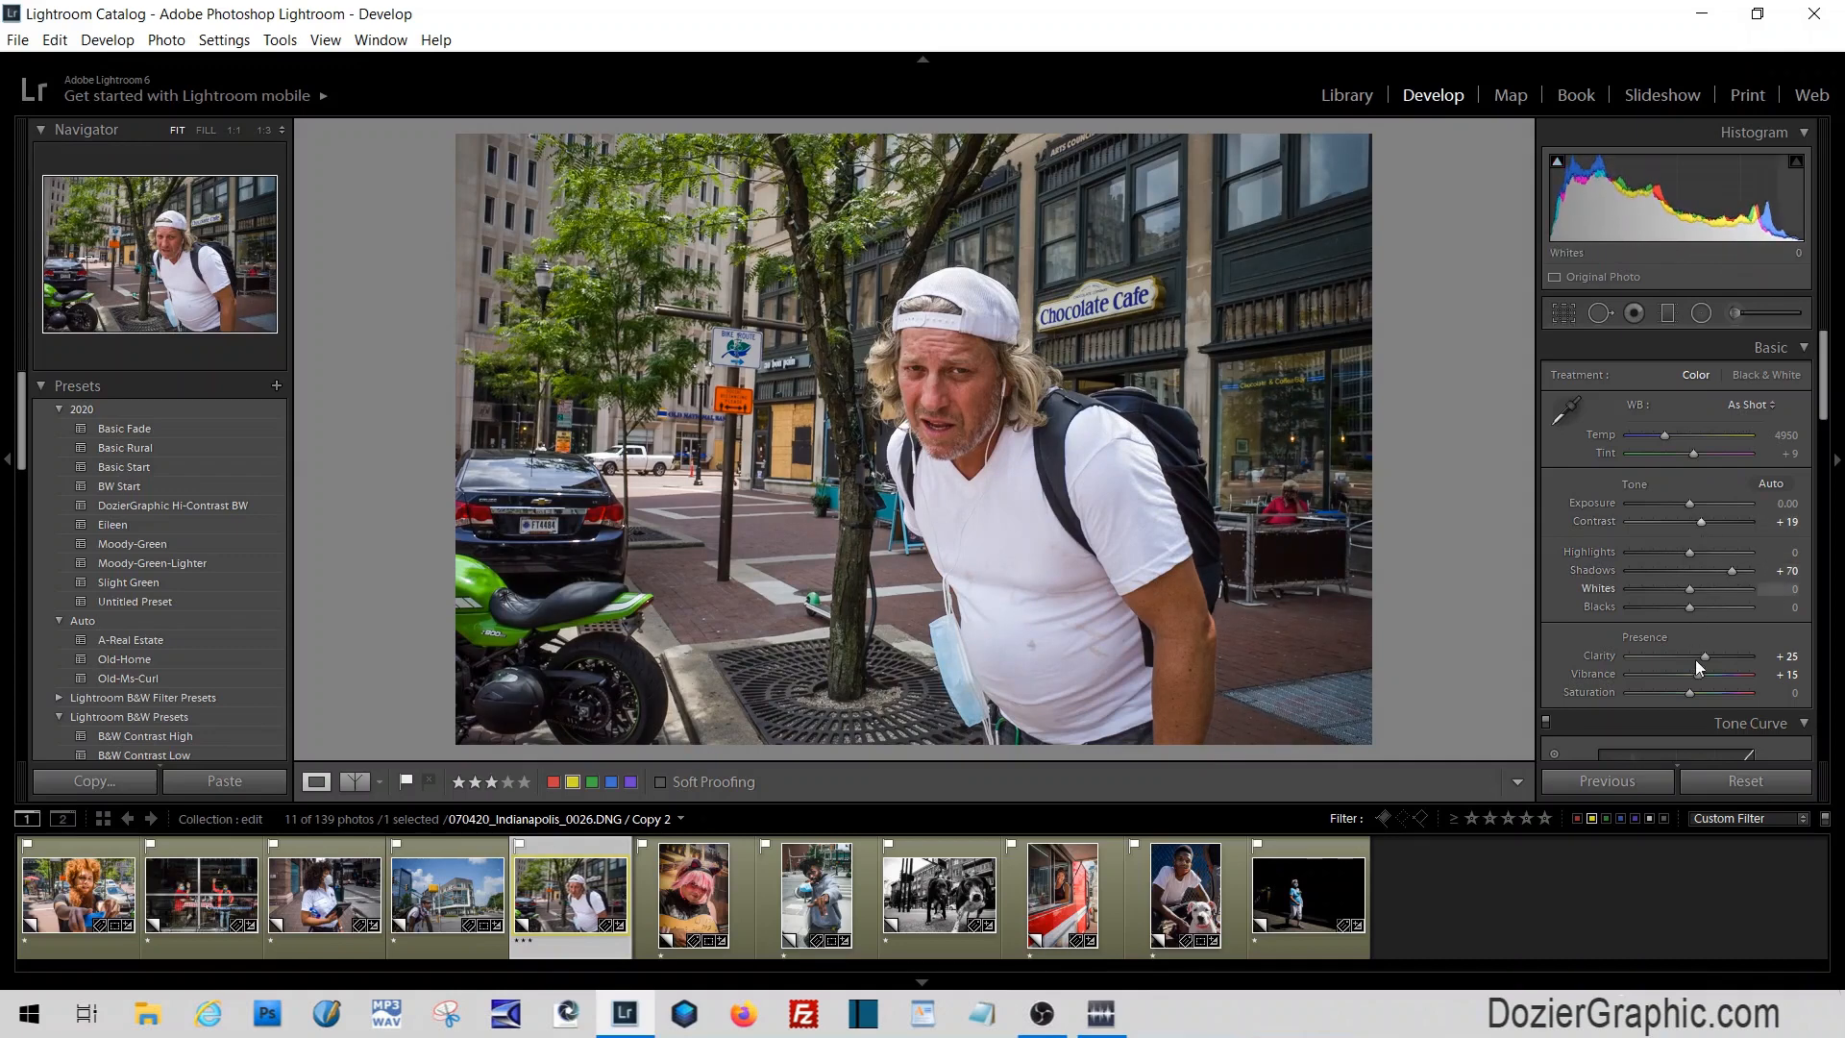
left_click(927, 401)
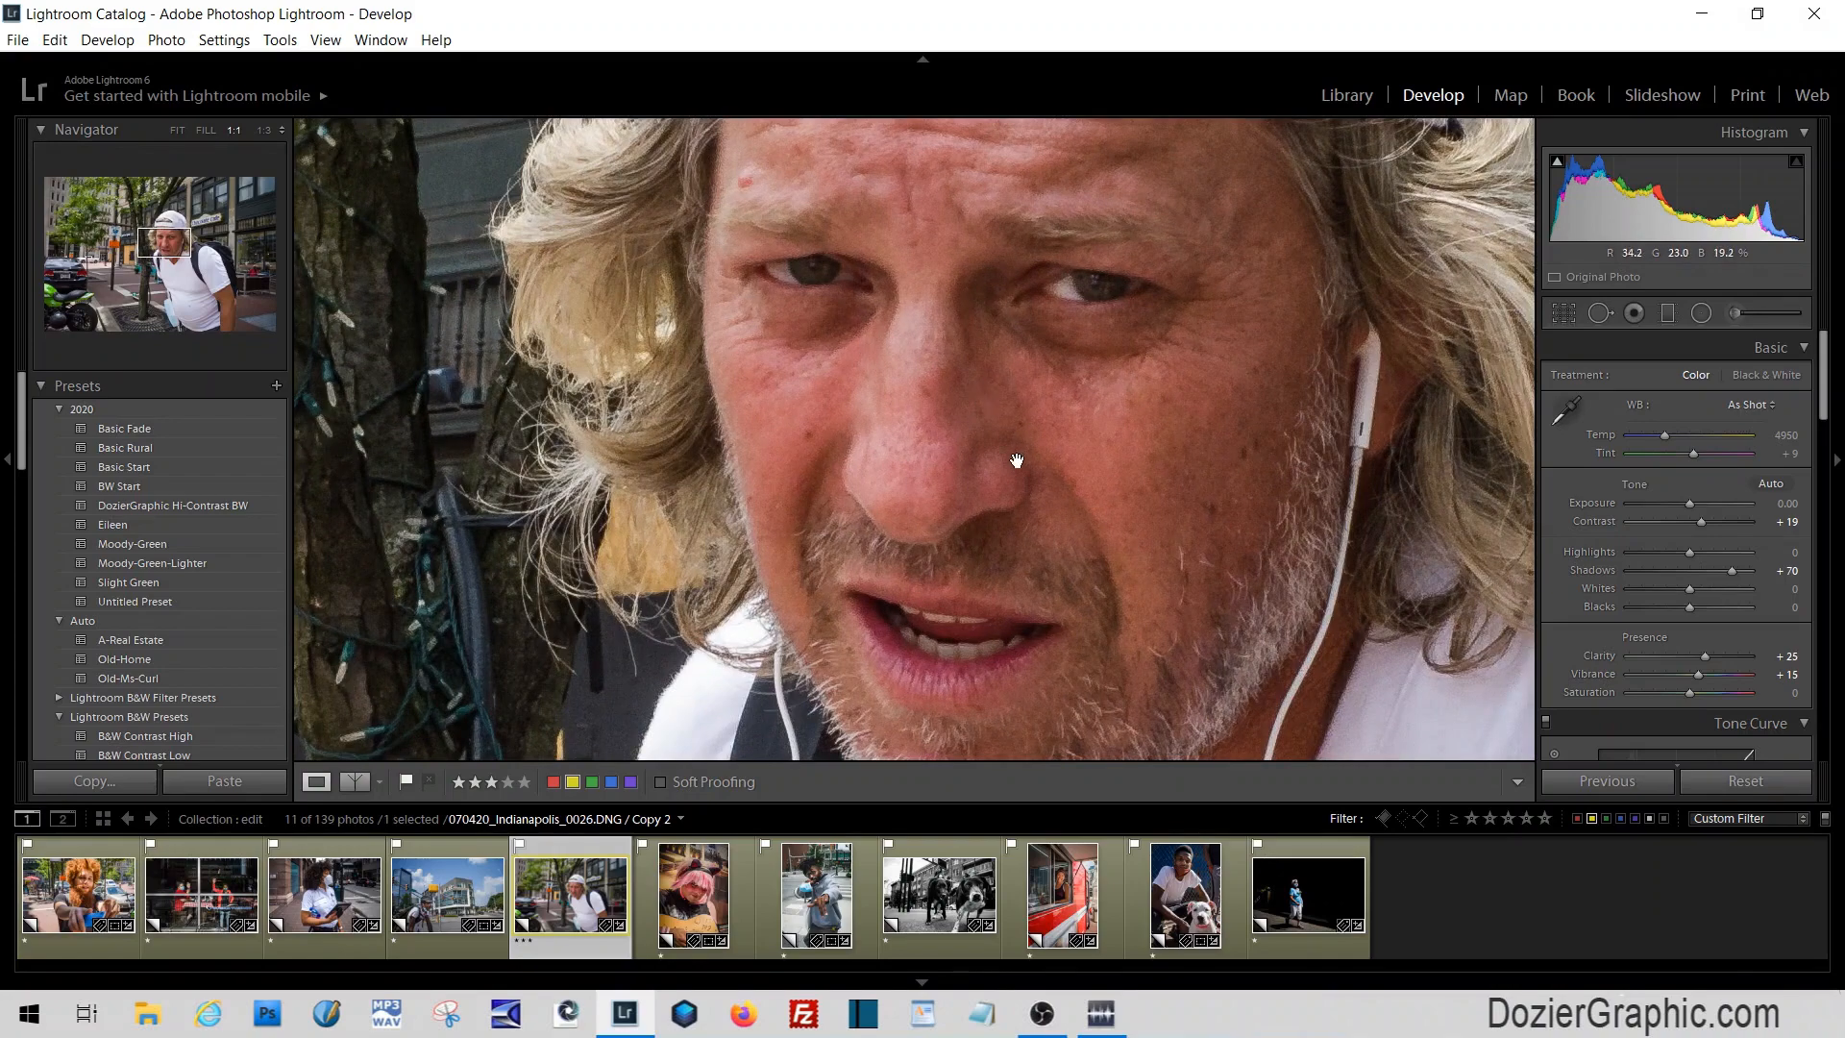
left_click_drag(1087, 547, 987, 524)
left_click_drag(1014, 351, 1010, 418)
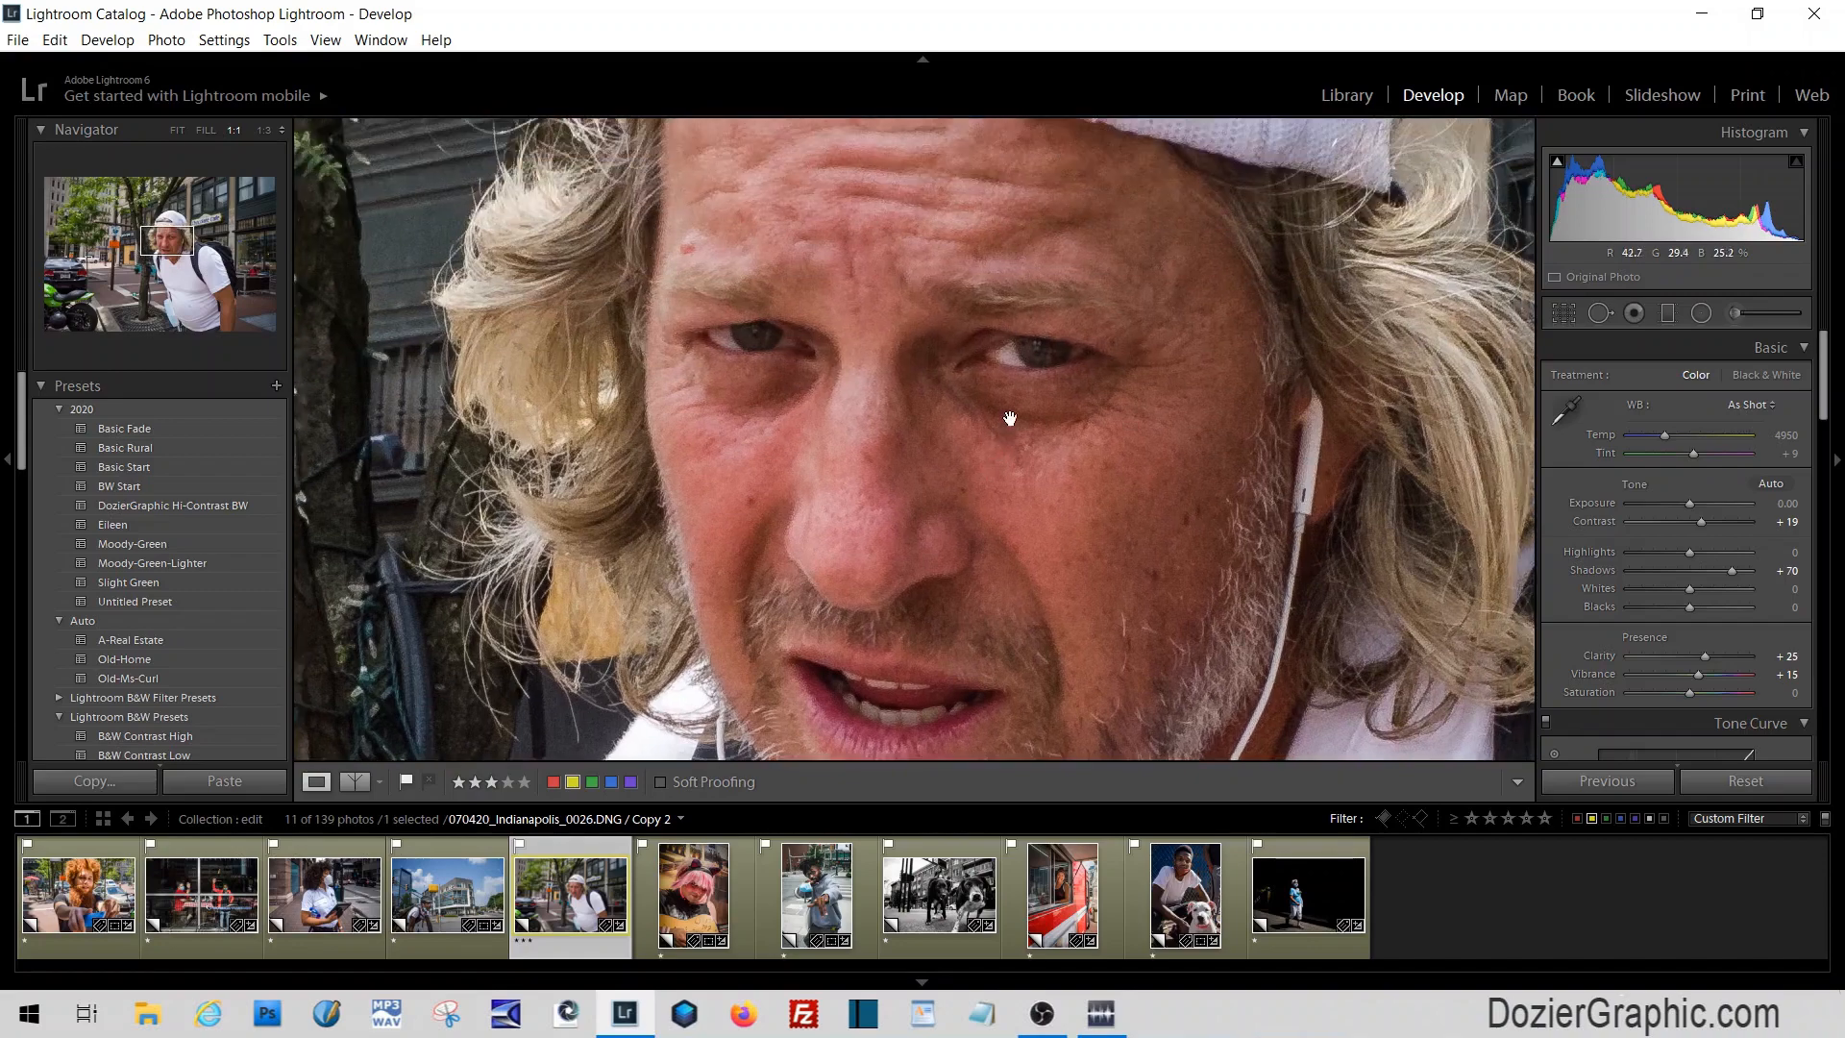
left_click(1012, 375)
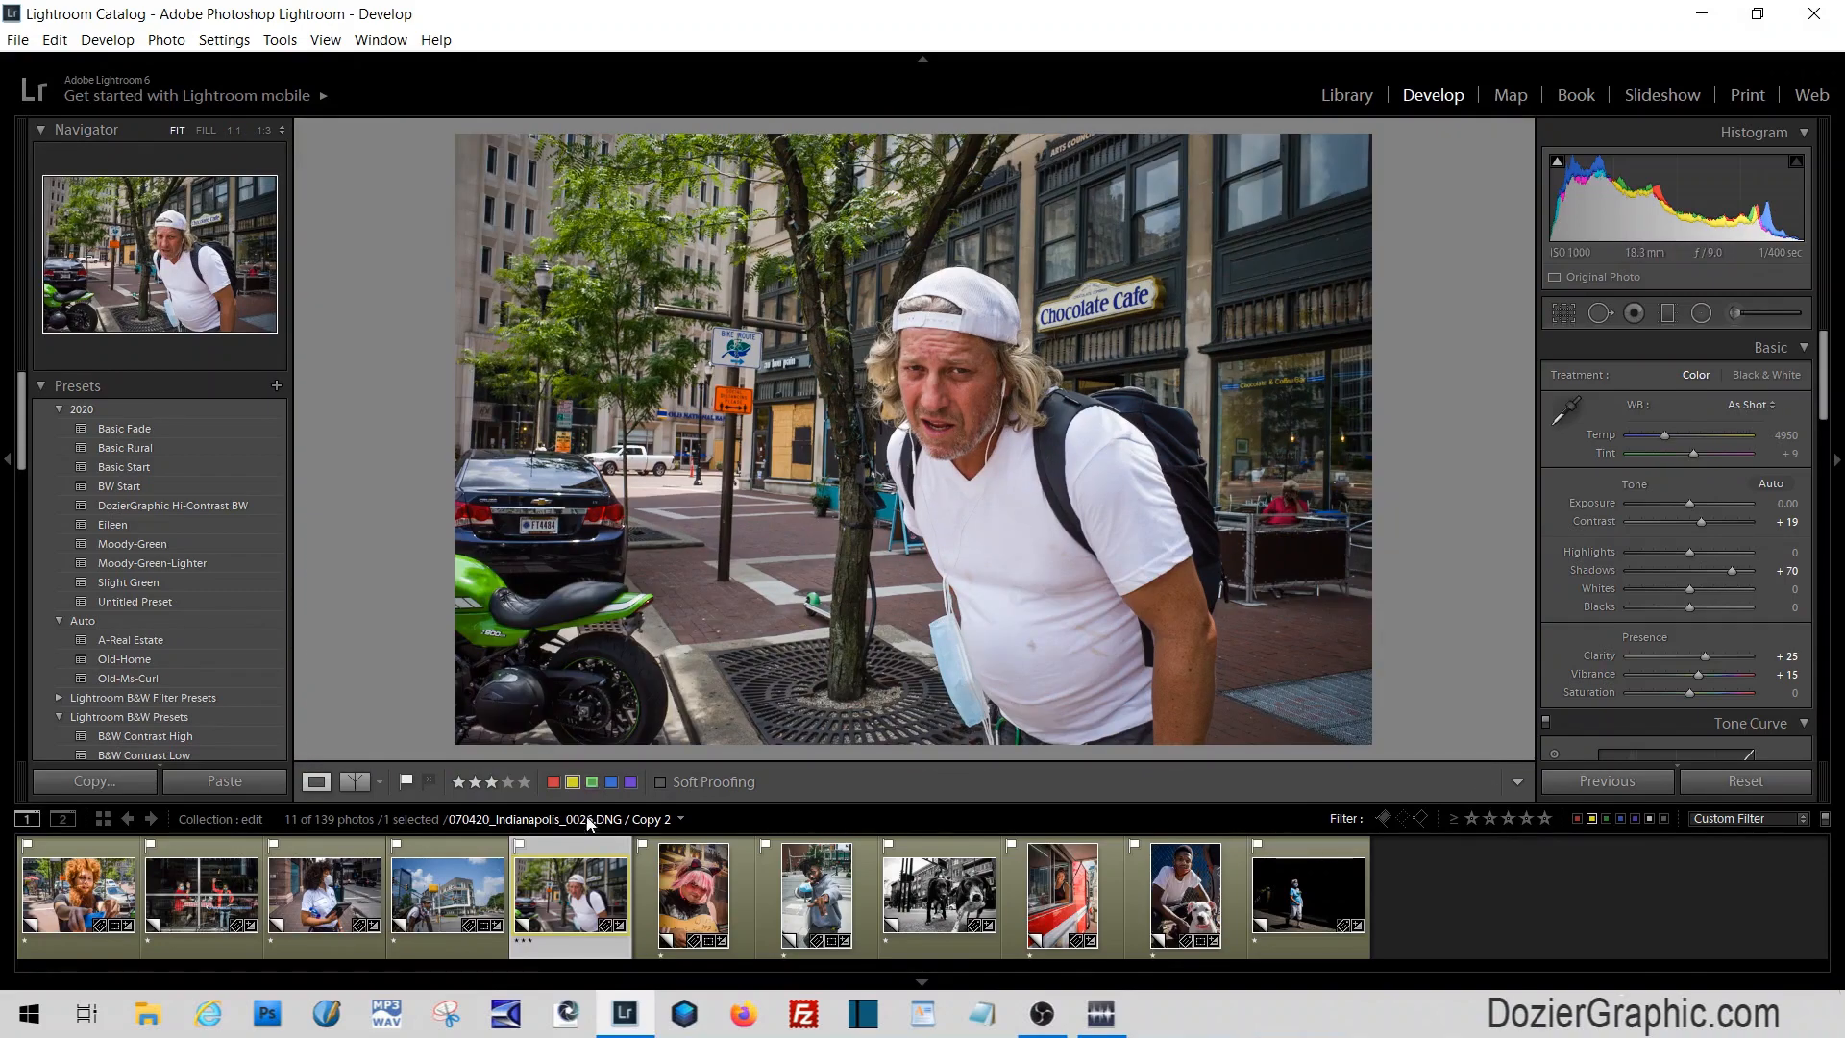
Open the photo of the guitarist in the pink wig, reset its edits, and apply the Untitled Preset
left_click(683, 884)
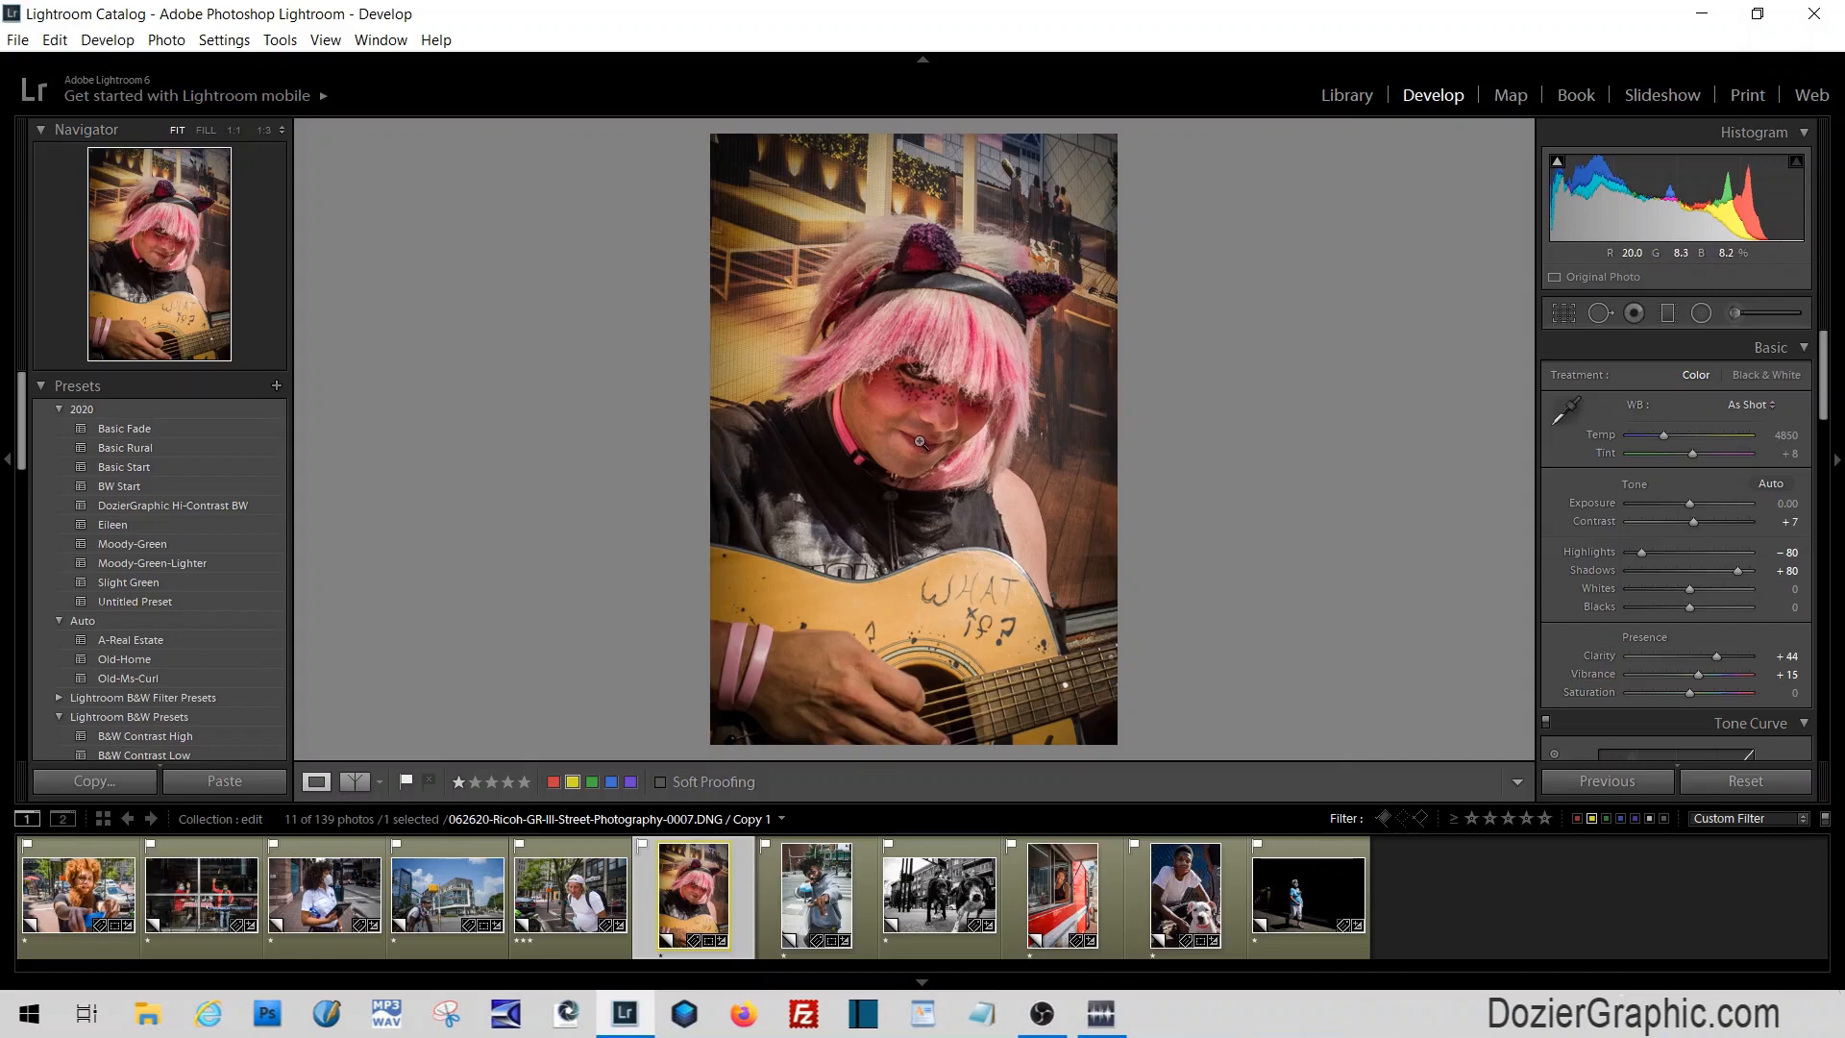
left_click(1747, 781)
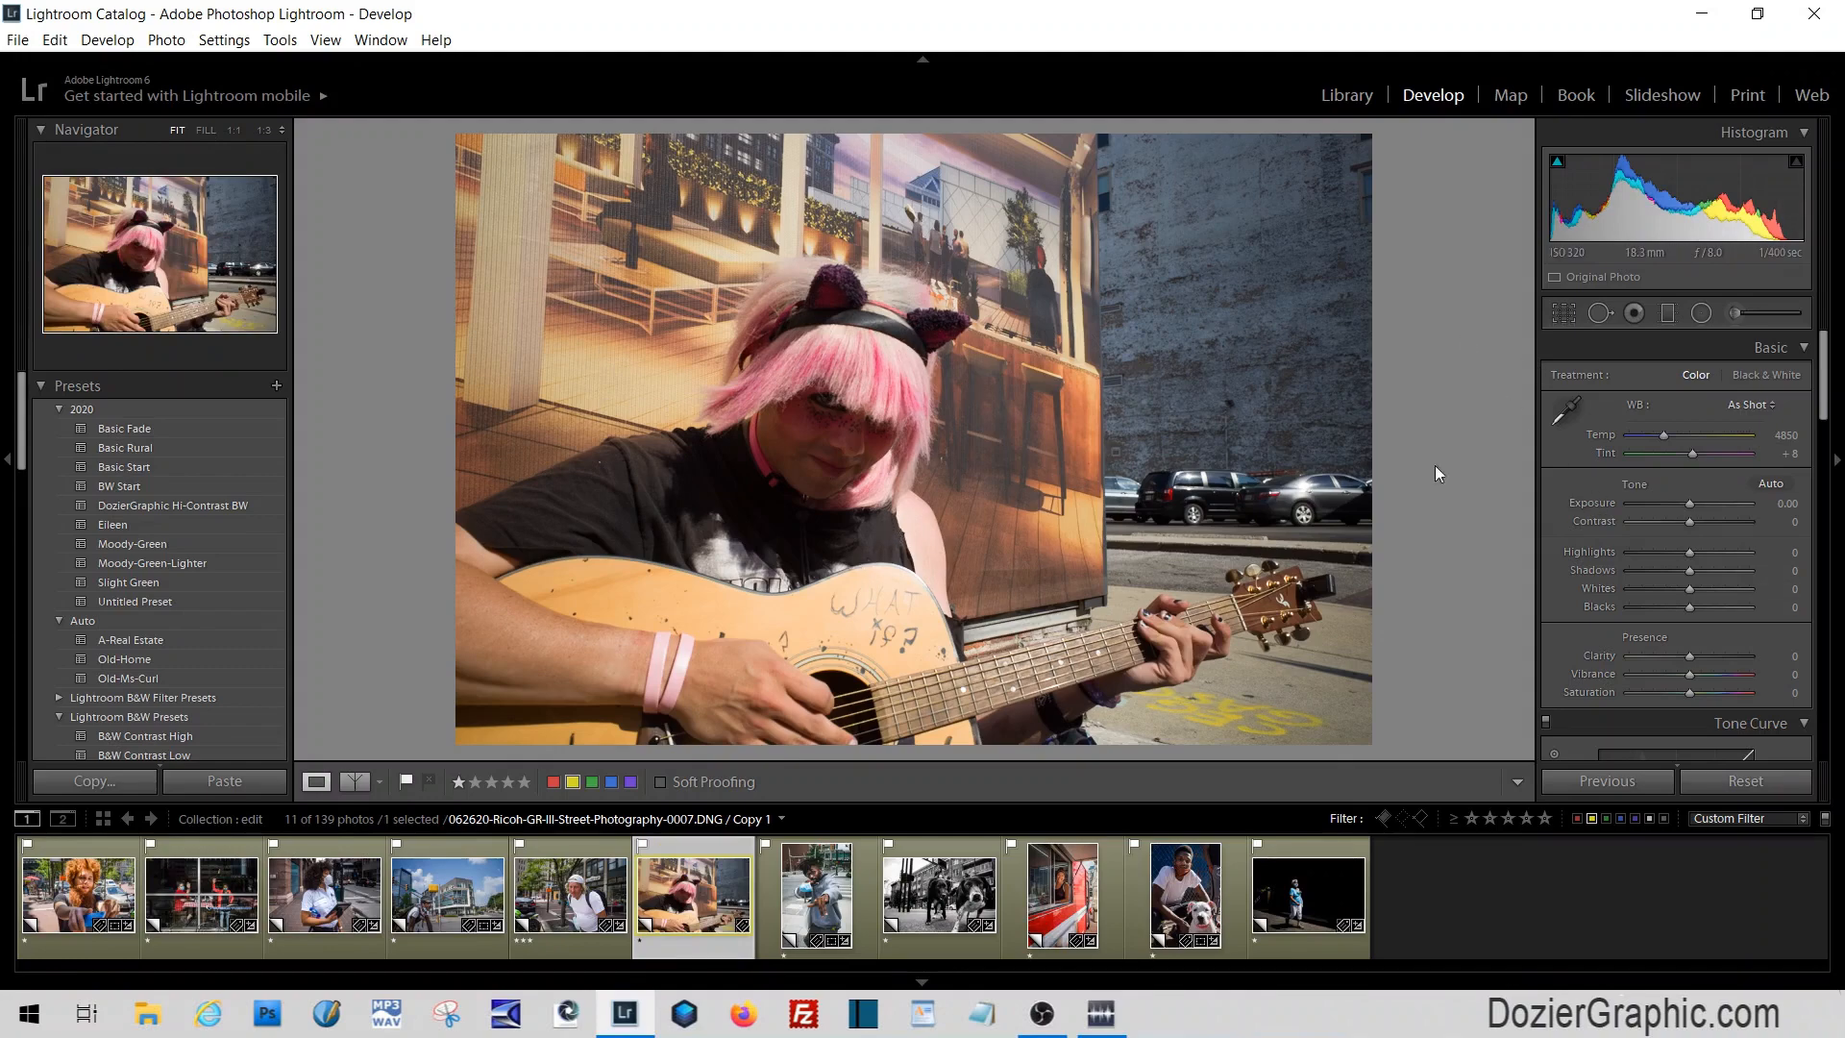
left_click(137, 602)
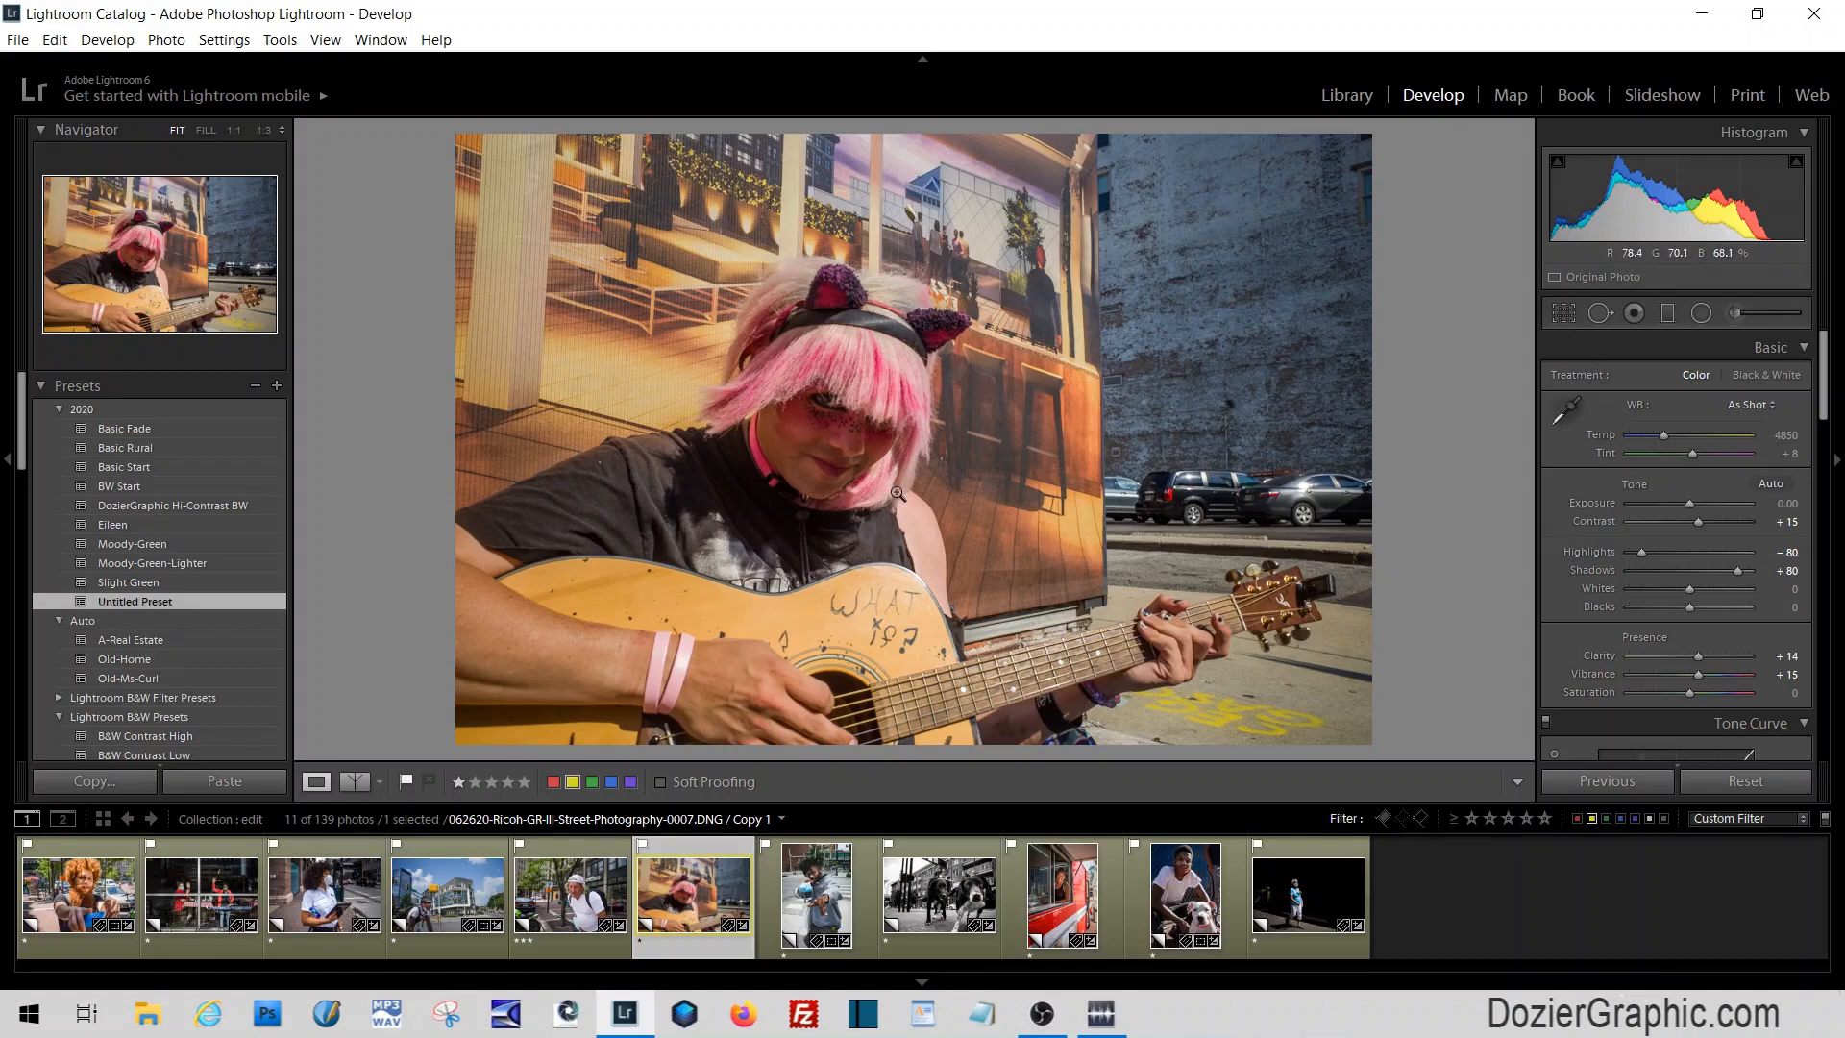
Crop the guitarist photo to a tighter vertical frame around the face and guitar body at the original aspect ratio
left_click(1563, 313)
left_click_drag(1369, 135, 1288, 139)
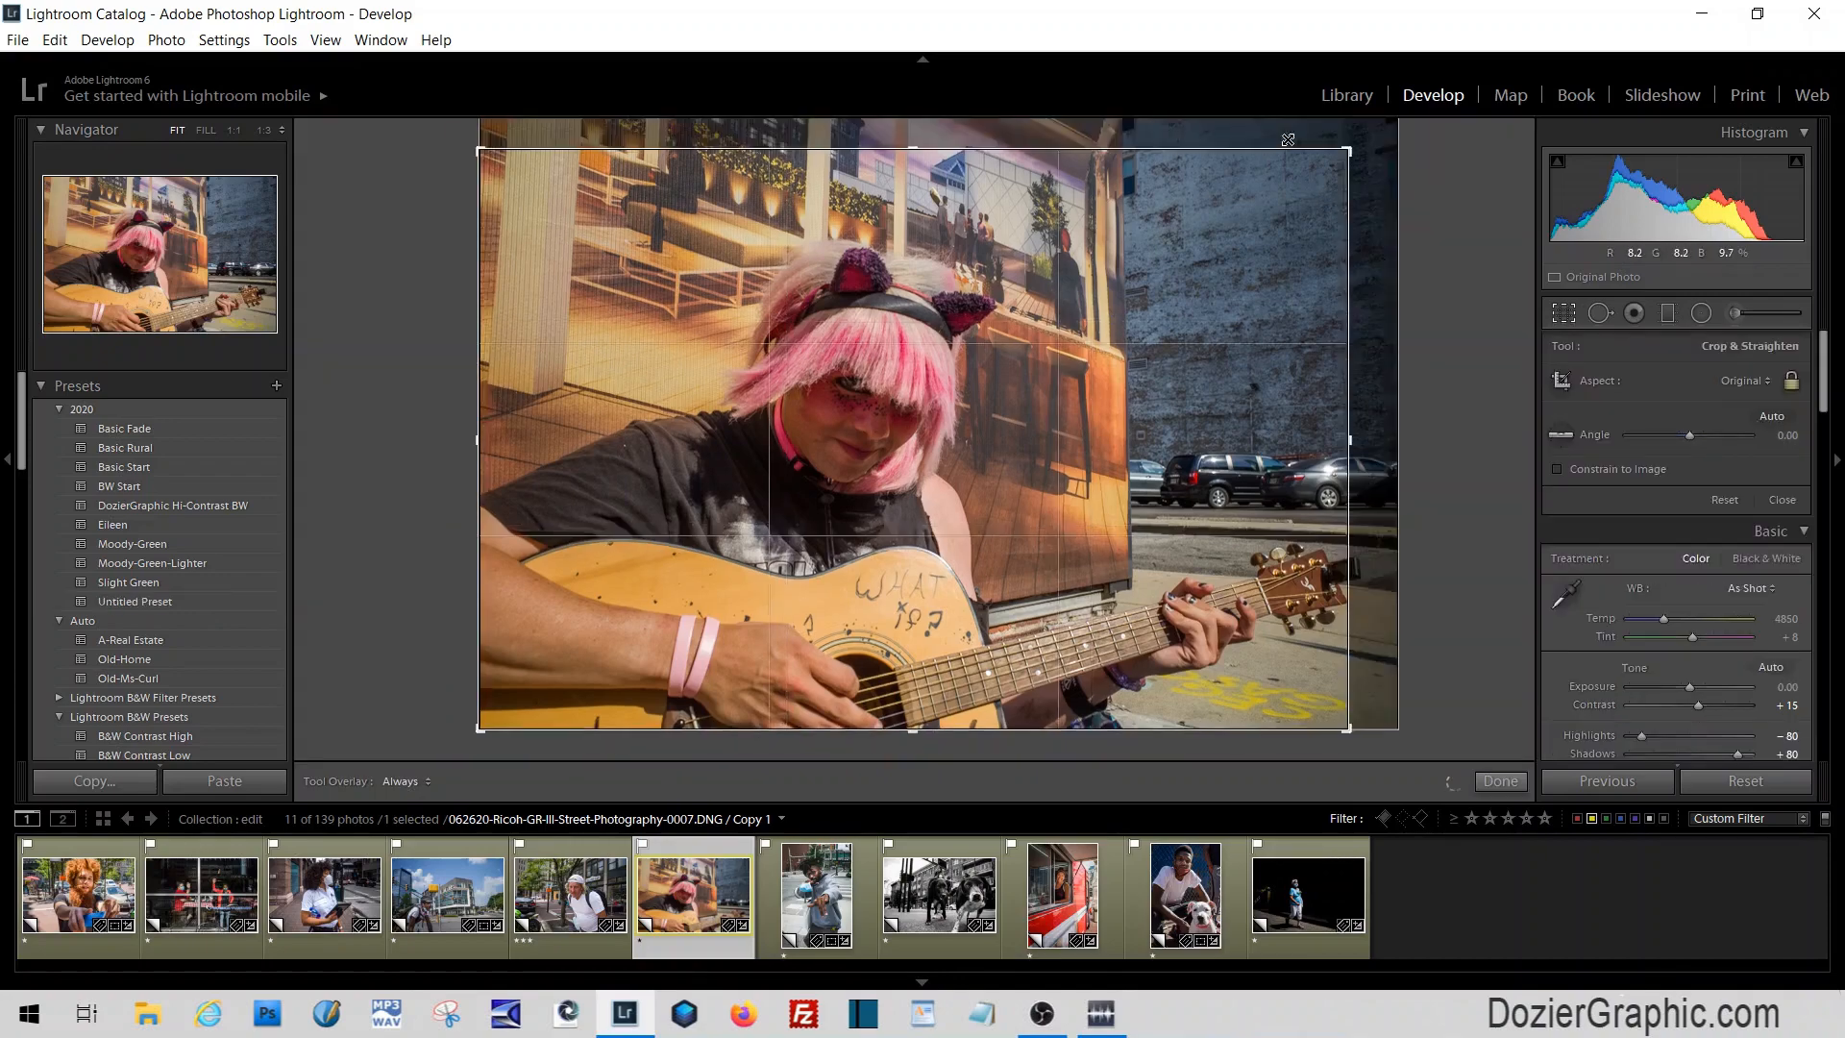
key("x")
left_click_drag(942, 510, 796, 517)
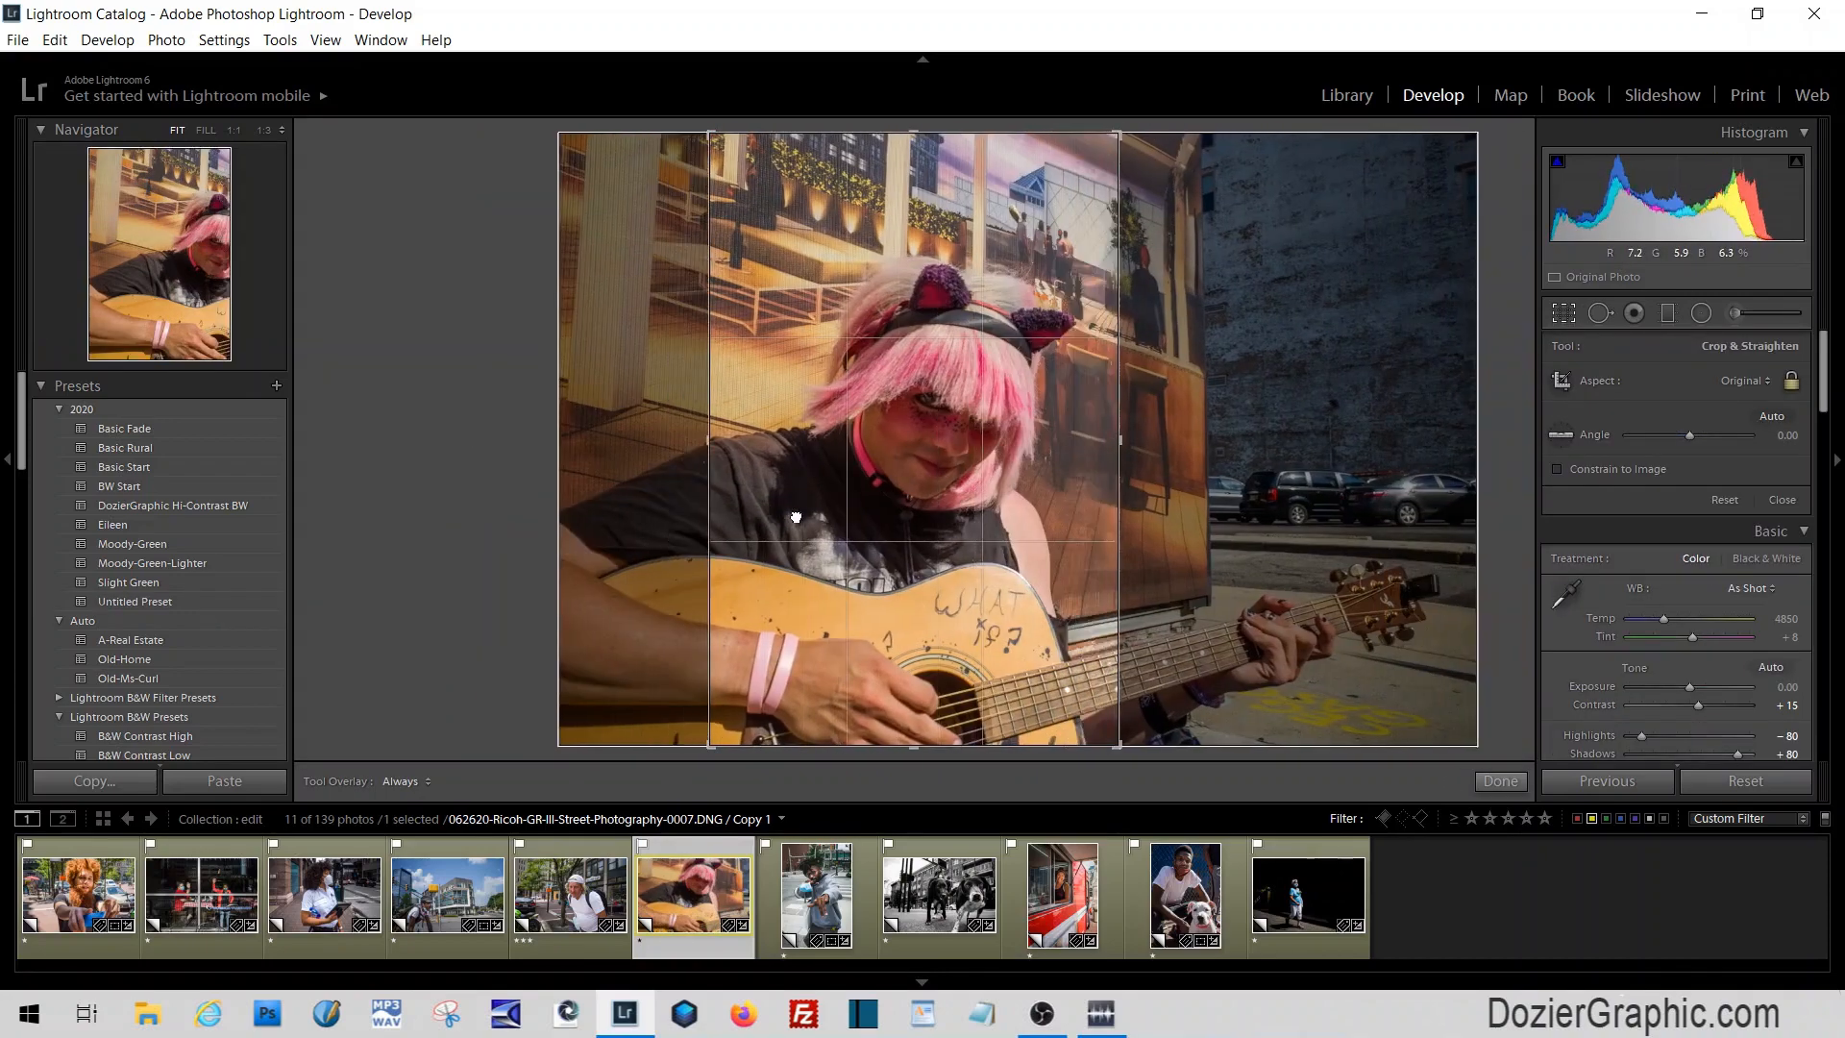
left_click_drag(931, 428, 919, 362)
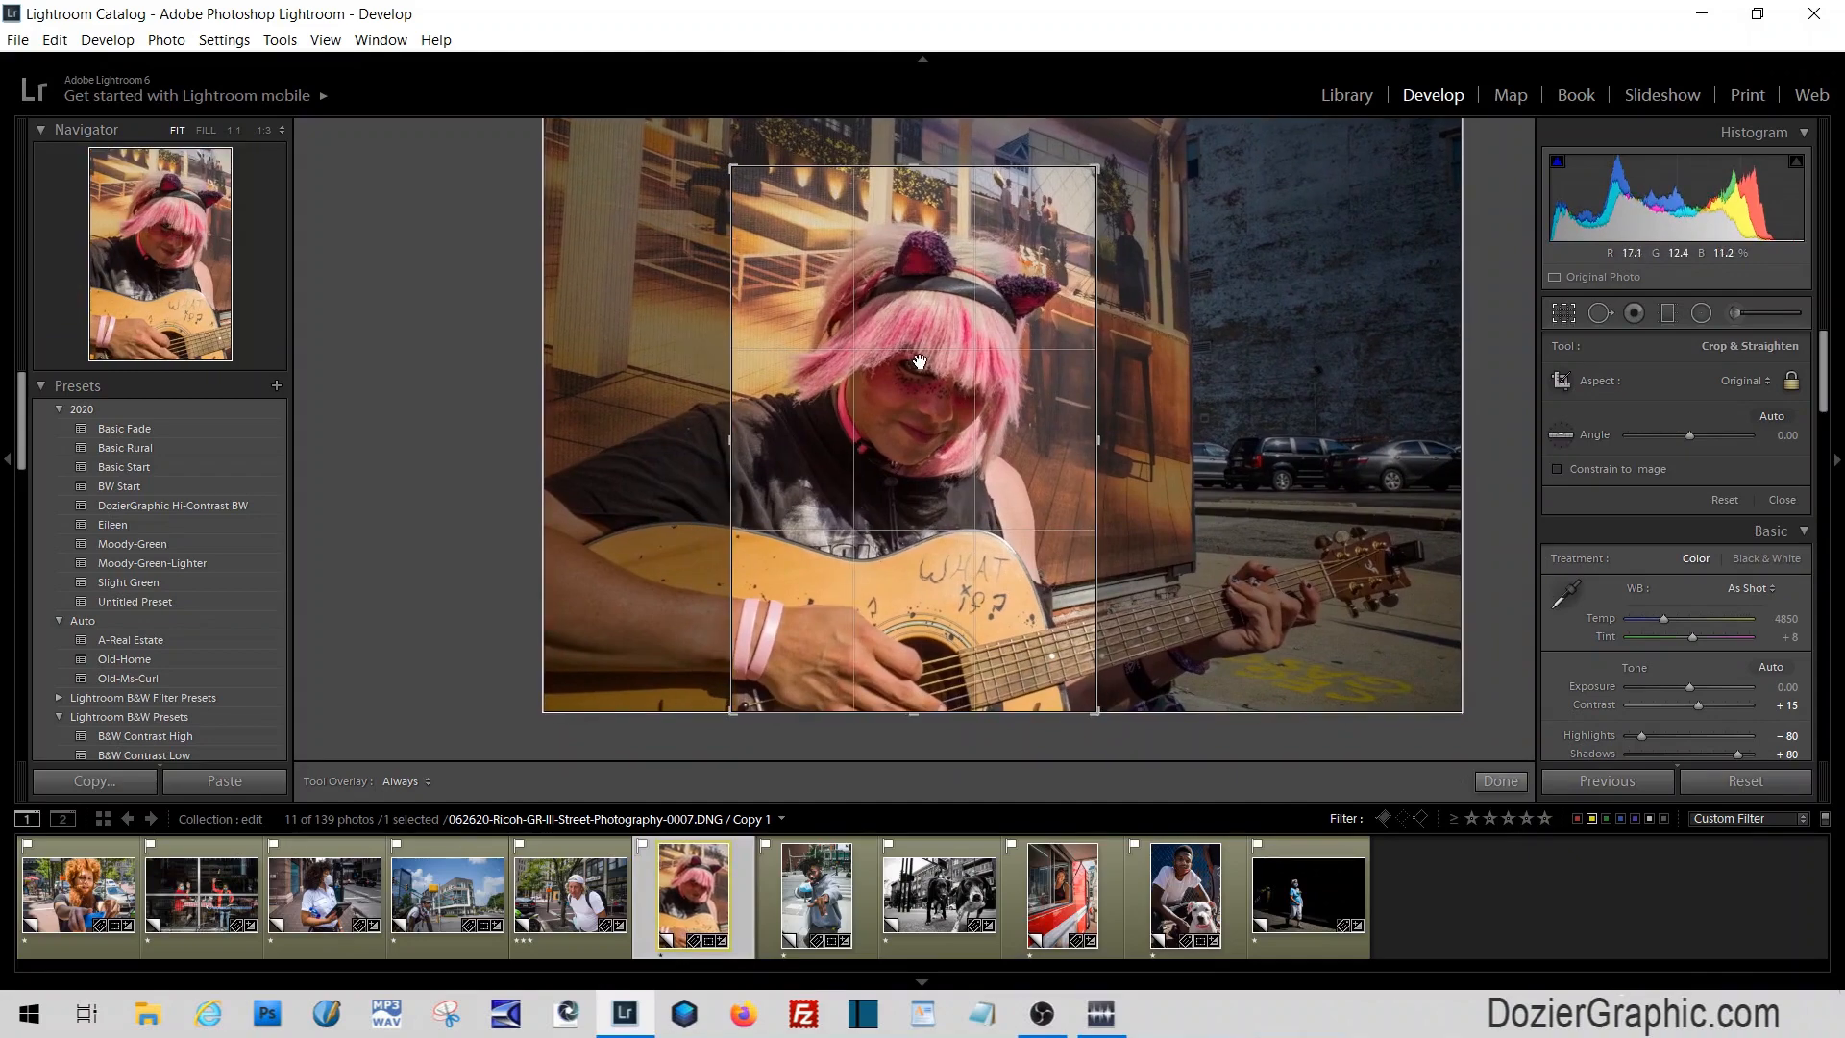
left_click(1562, 317)
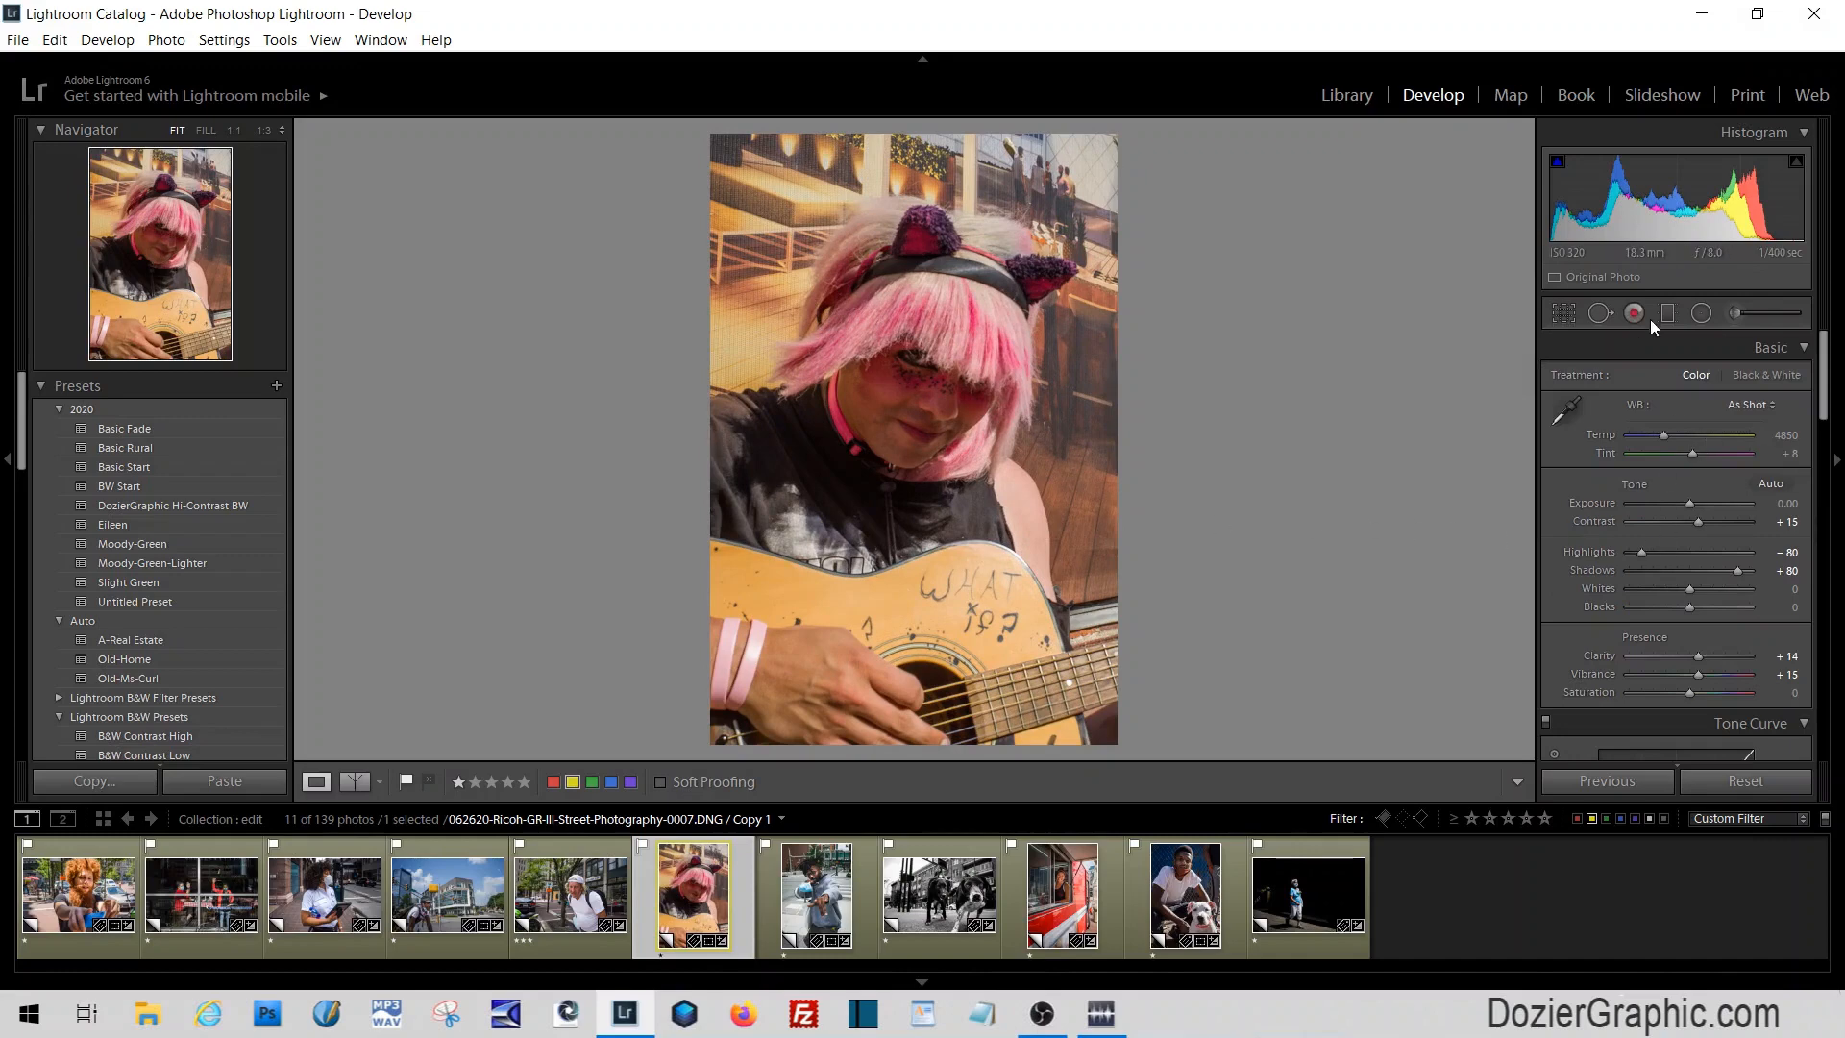
Draw a radial filter around the guitarist's face and center it on the face
left_click(1701, 313)
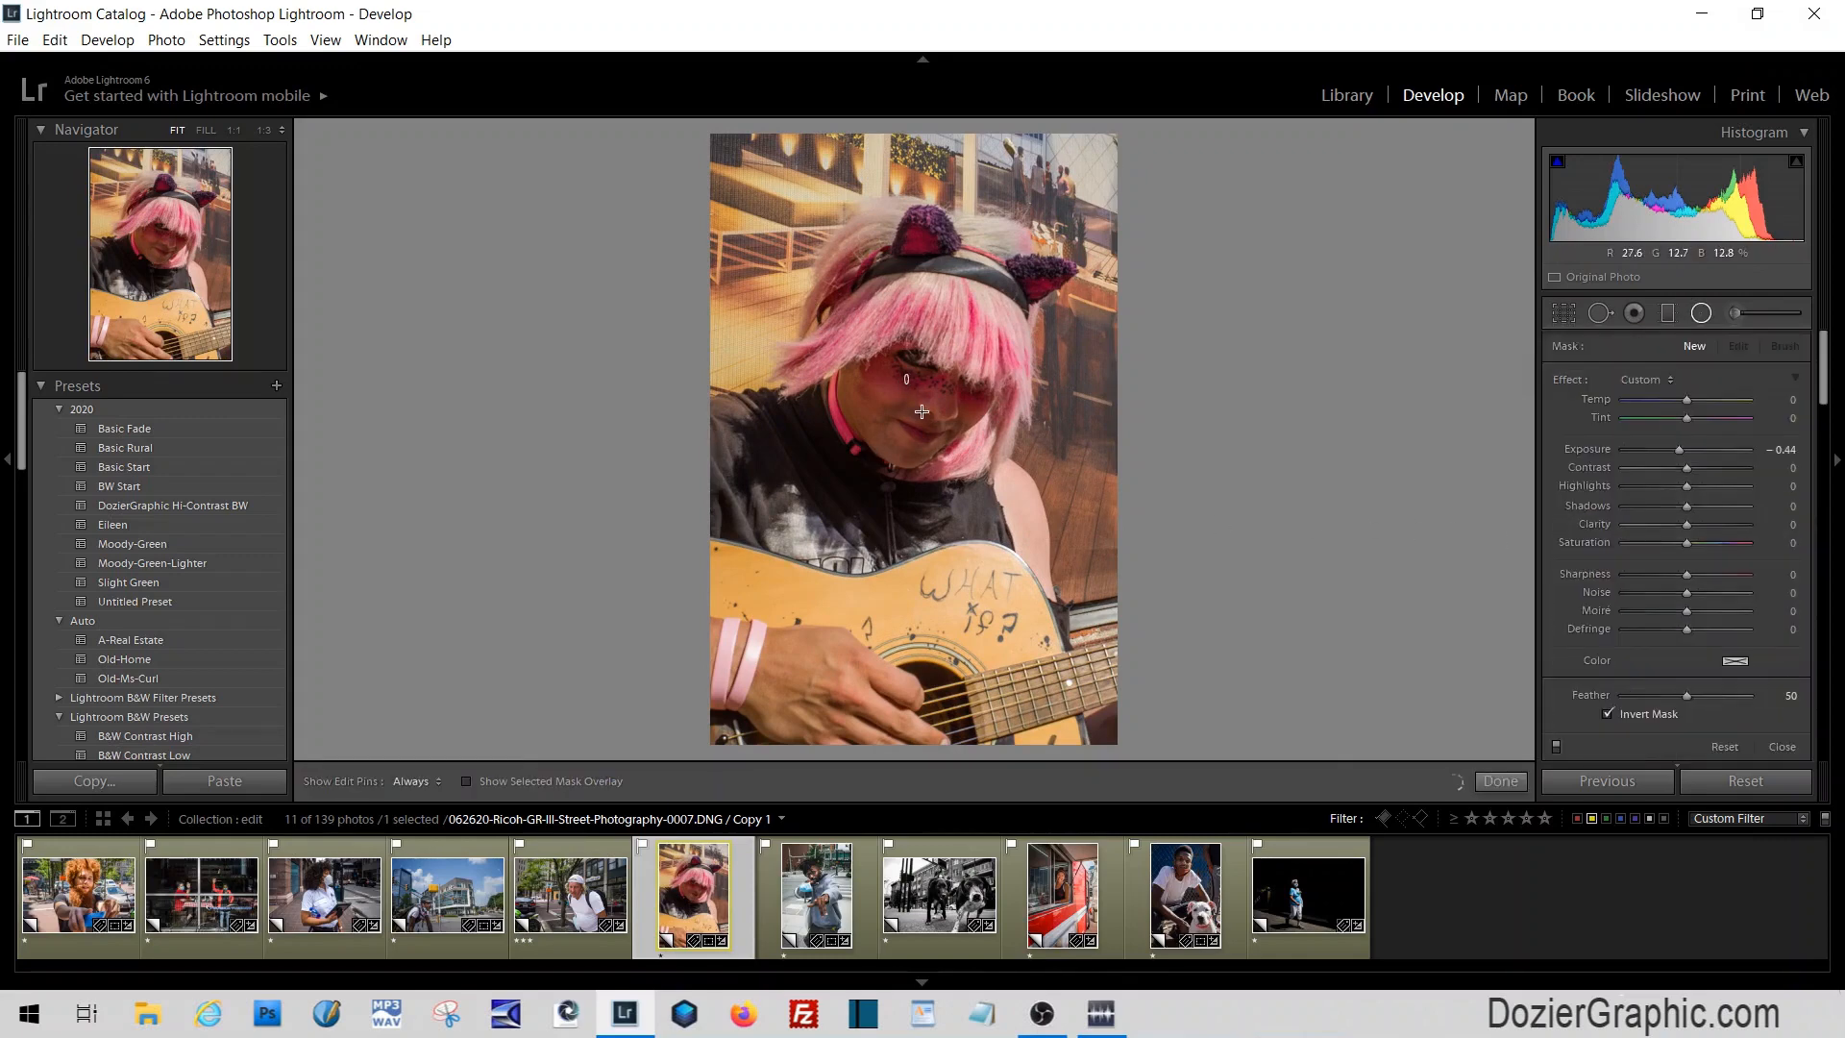
left_click_drag(905, 377, 994, 422)
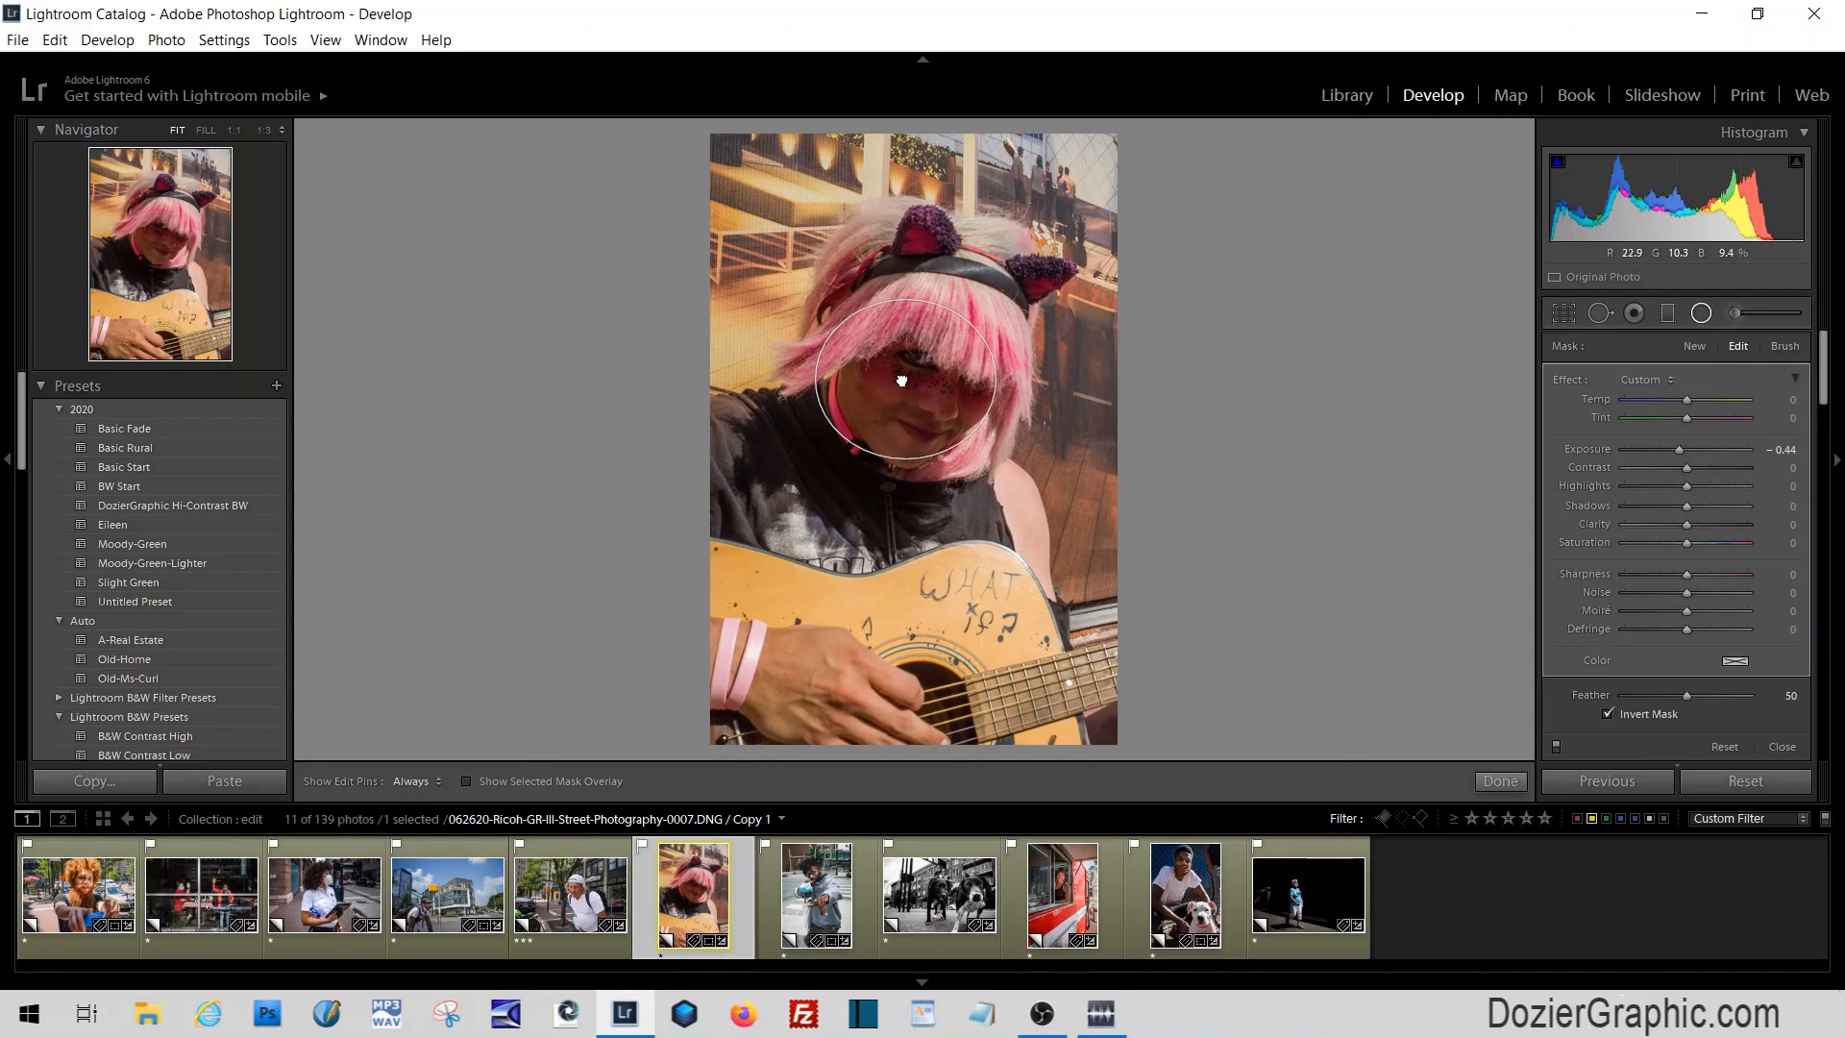
left_click_drag(902, 380, 922, 400)
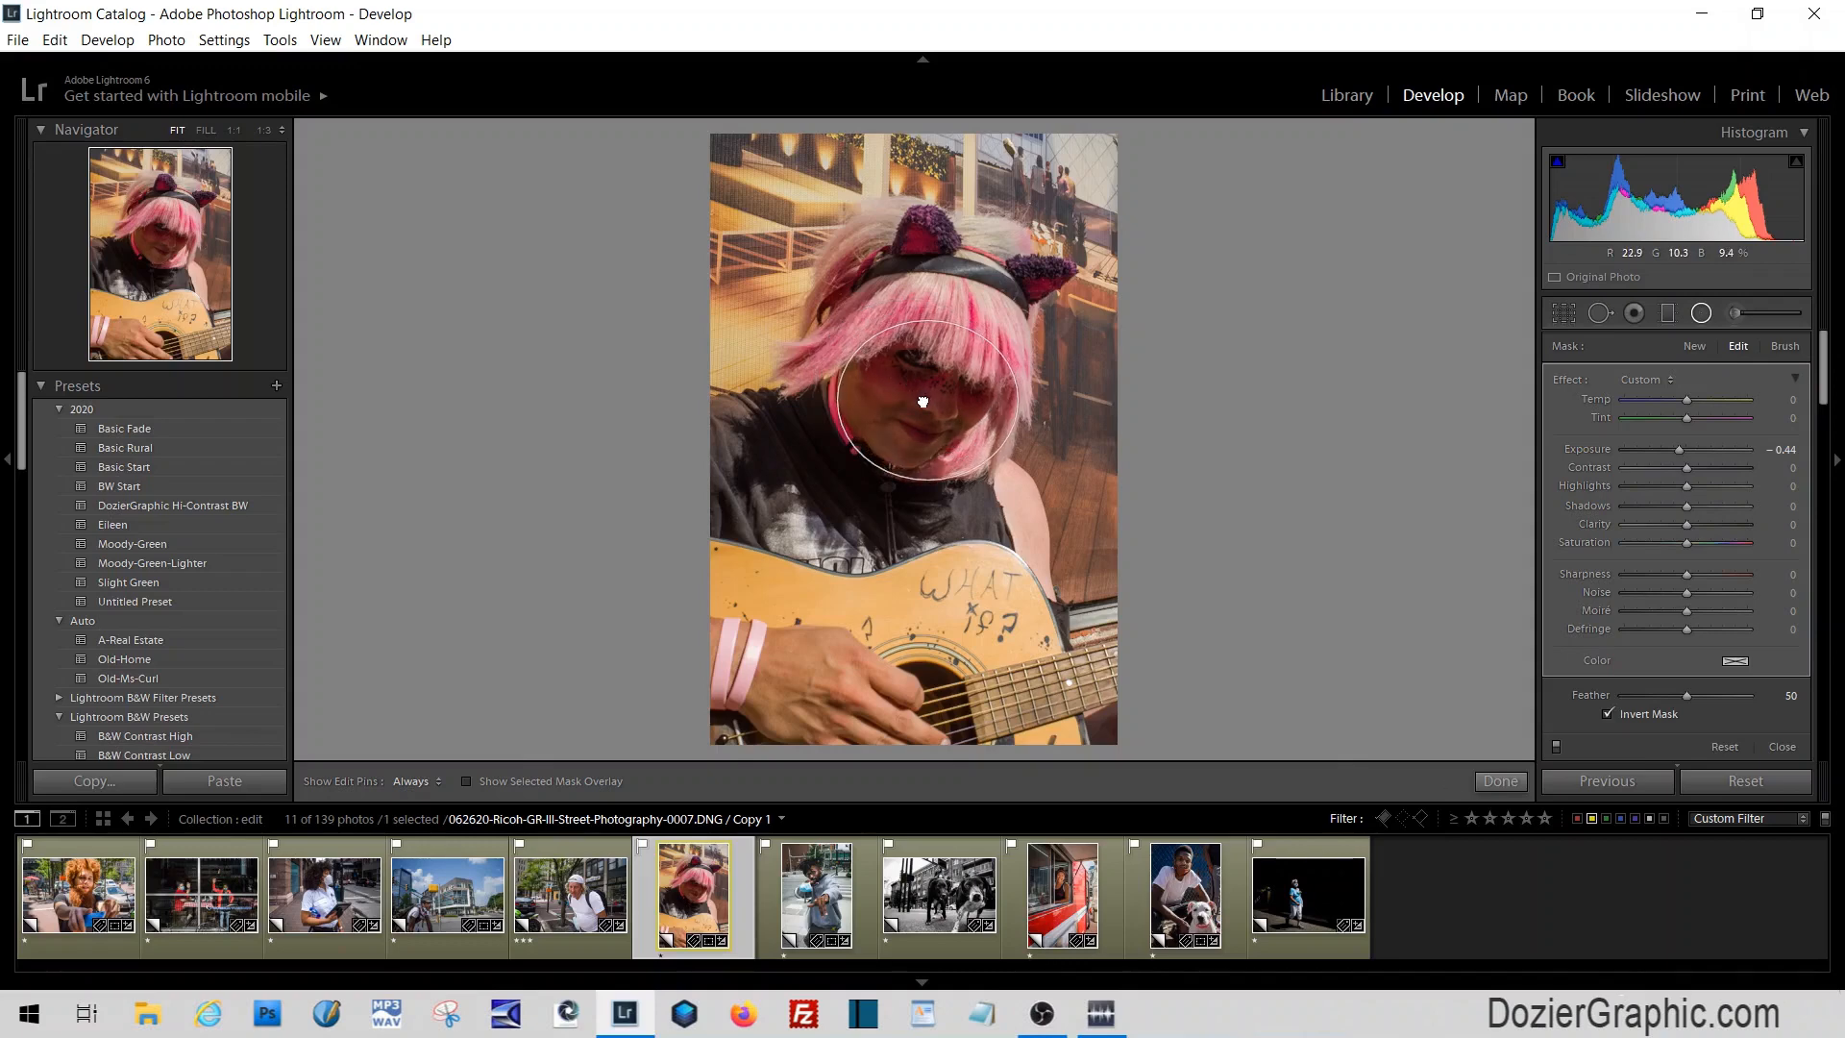
Set the face filter to Exposure 0.90, Contrast 7, Highlights −35, Shadows 58 and Clarity 13, and shift it slightly toward the pink choker
double_click(1599, 450)
mouse_move(1687, 452)
left_mouse_down()
mouse_move(1720, 453)
mouse_move(1693, 453)
left_mouse_up()
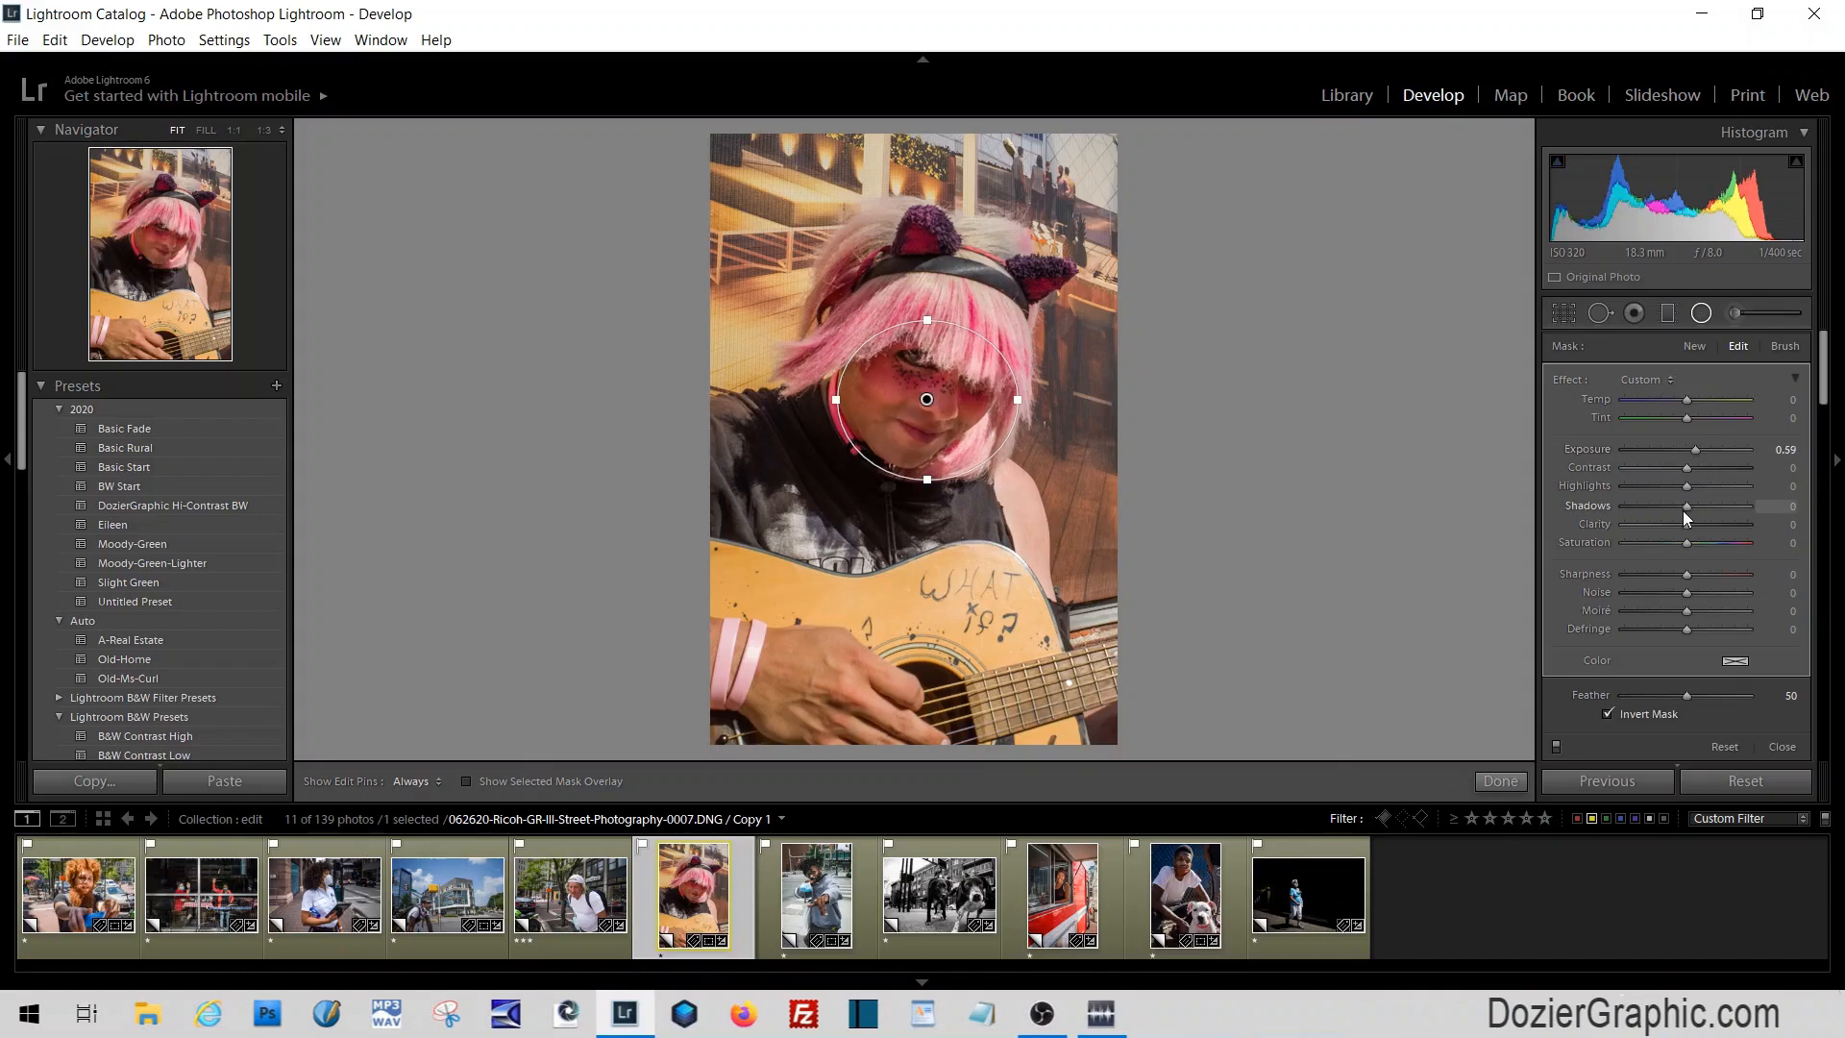
mouse_move(1682, 510)
left_mouse_down()
mouse_move(1716, 508)
mouse_move(1671, 486)
mouse_move(1691, 524)
left_mouse_up()
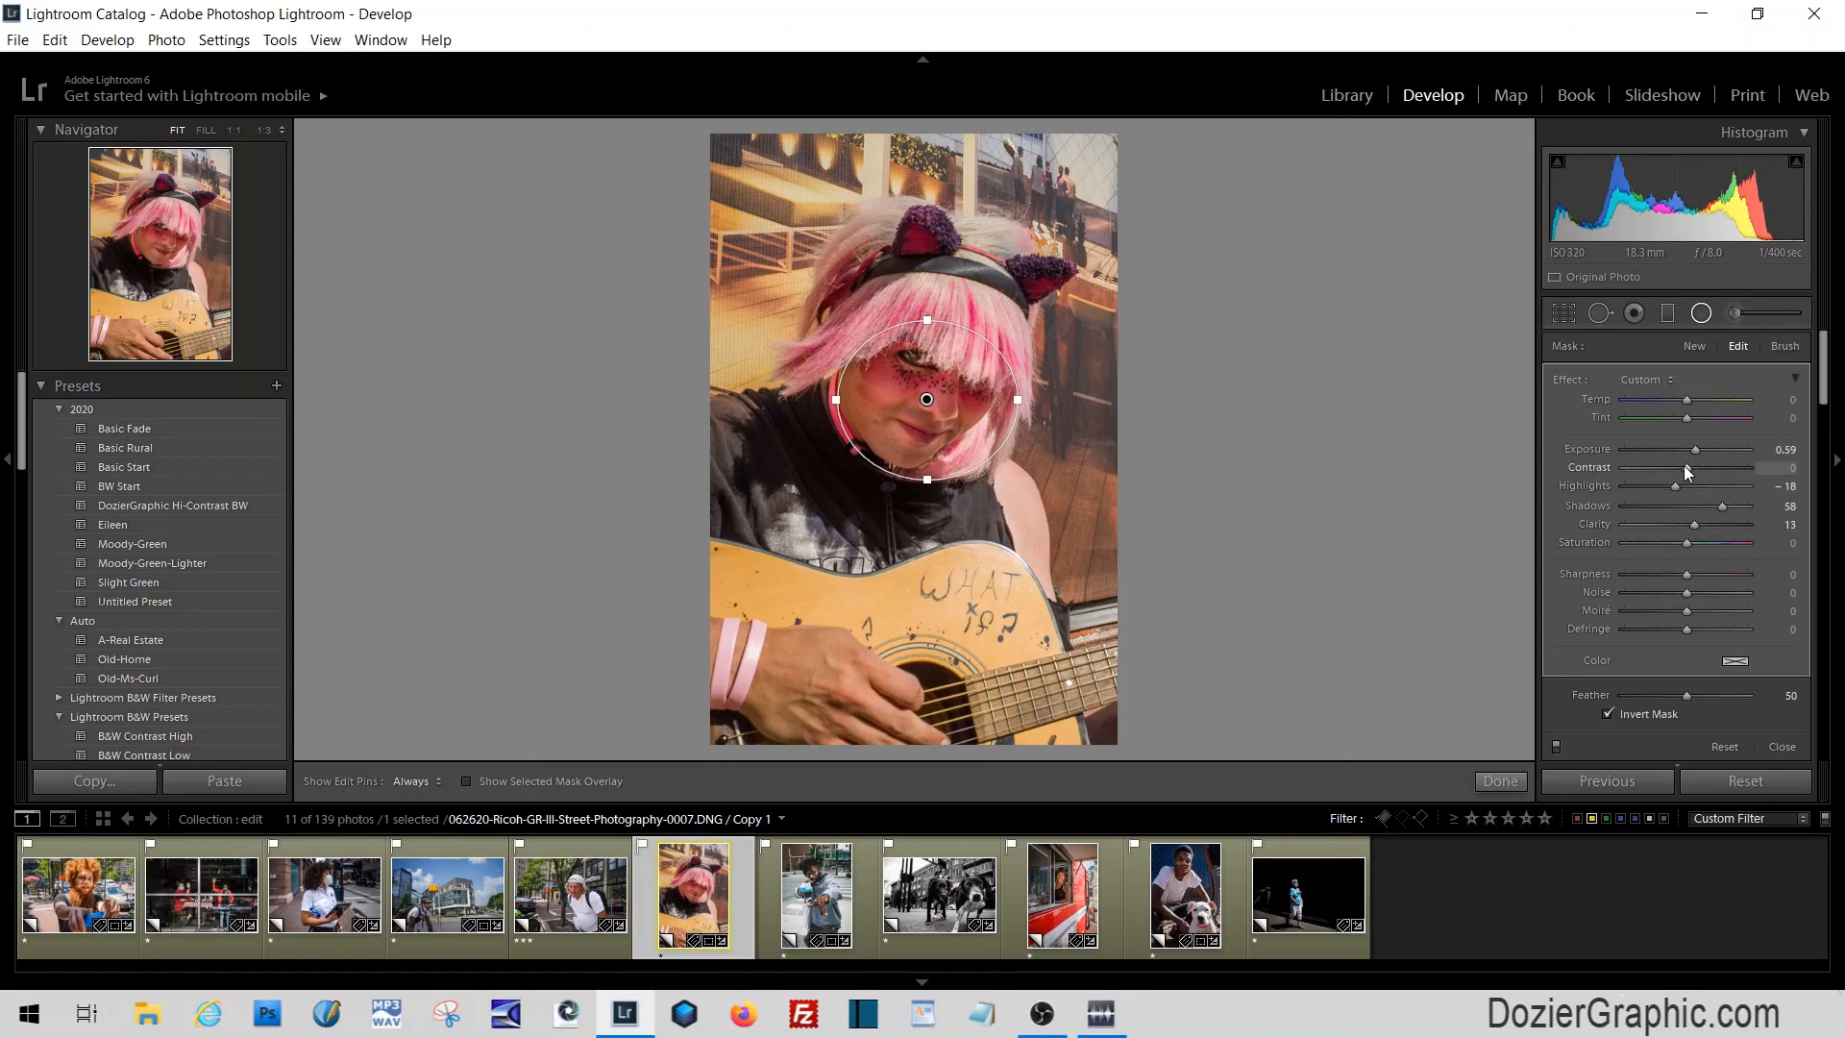
left_click_drag(1693, 467, 1690, 467)
left_click_drag(1695, 450, 1661, 487)
left_click_drag(930, 405, 916, 407)
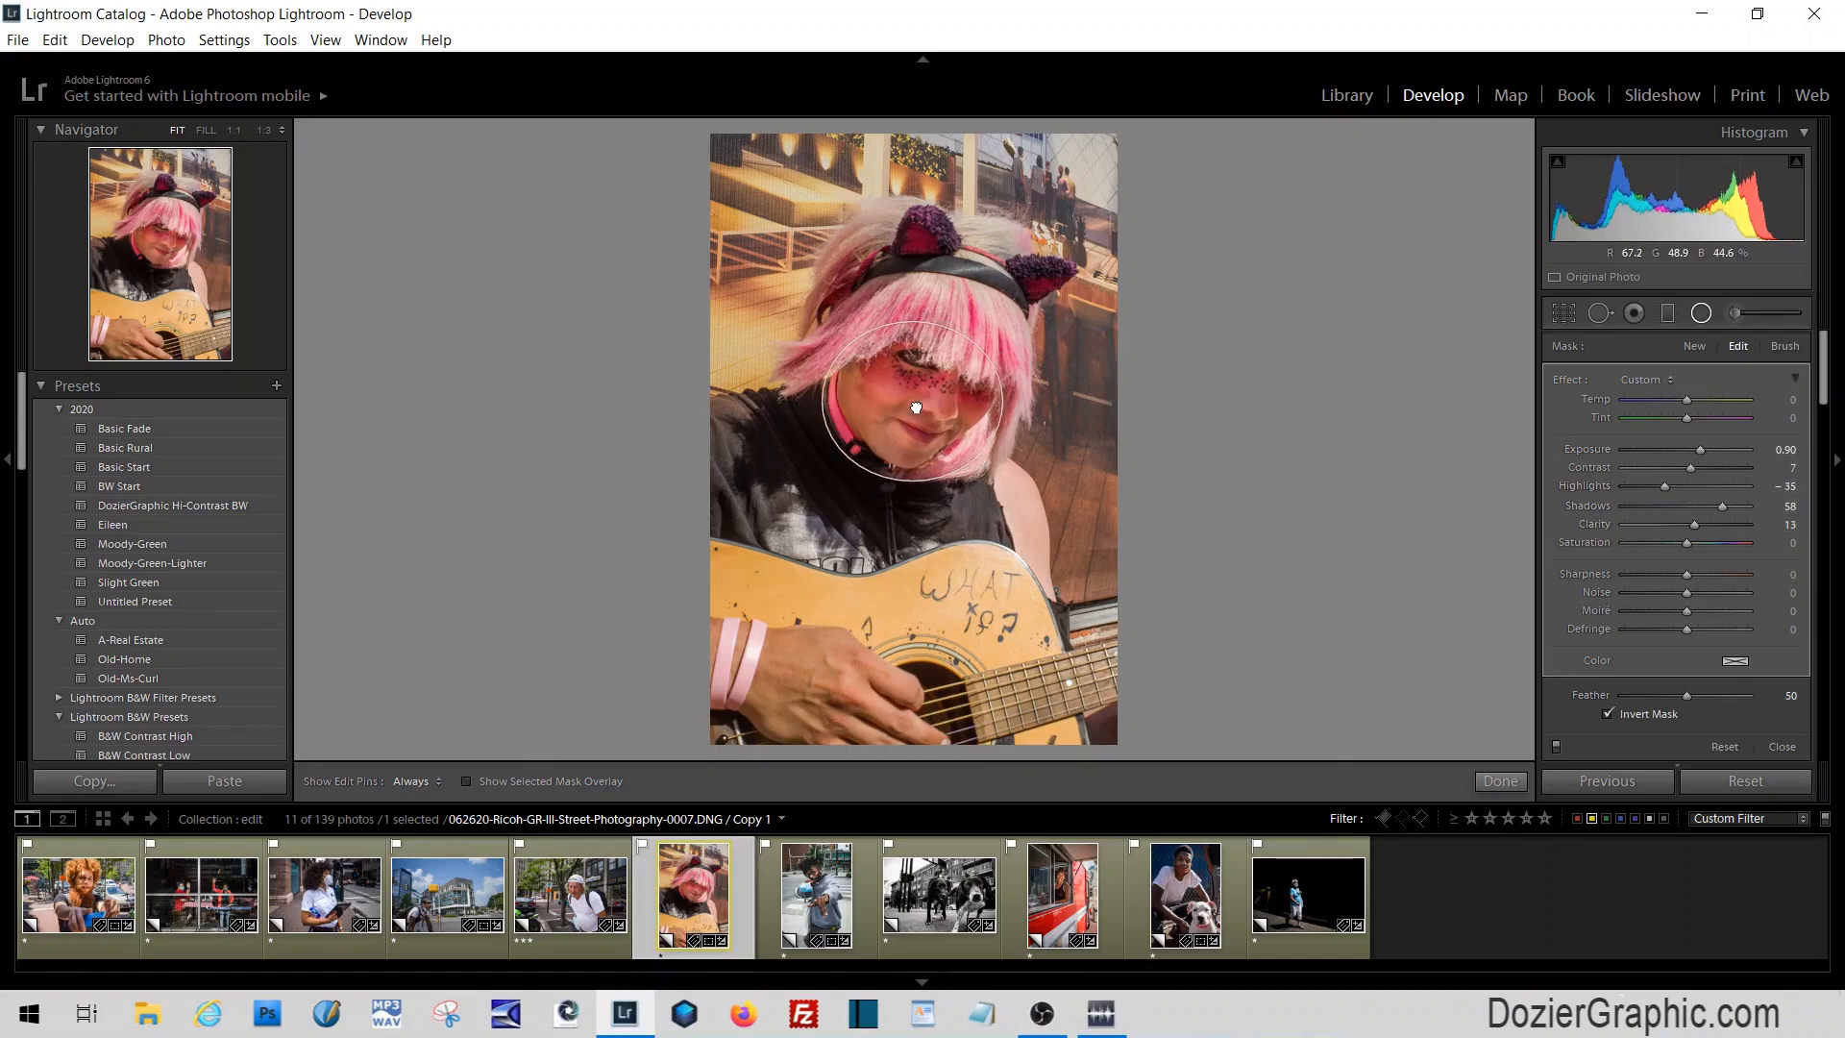
Enlarge the radial filter around the guitarist's face and compare the photo before and after
left_click_drag(907, 480, 907, 510)
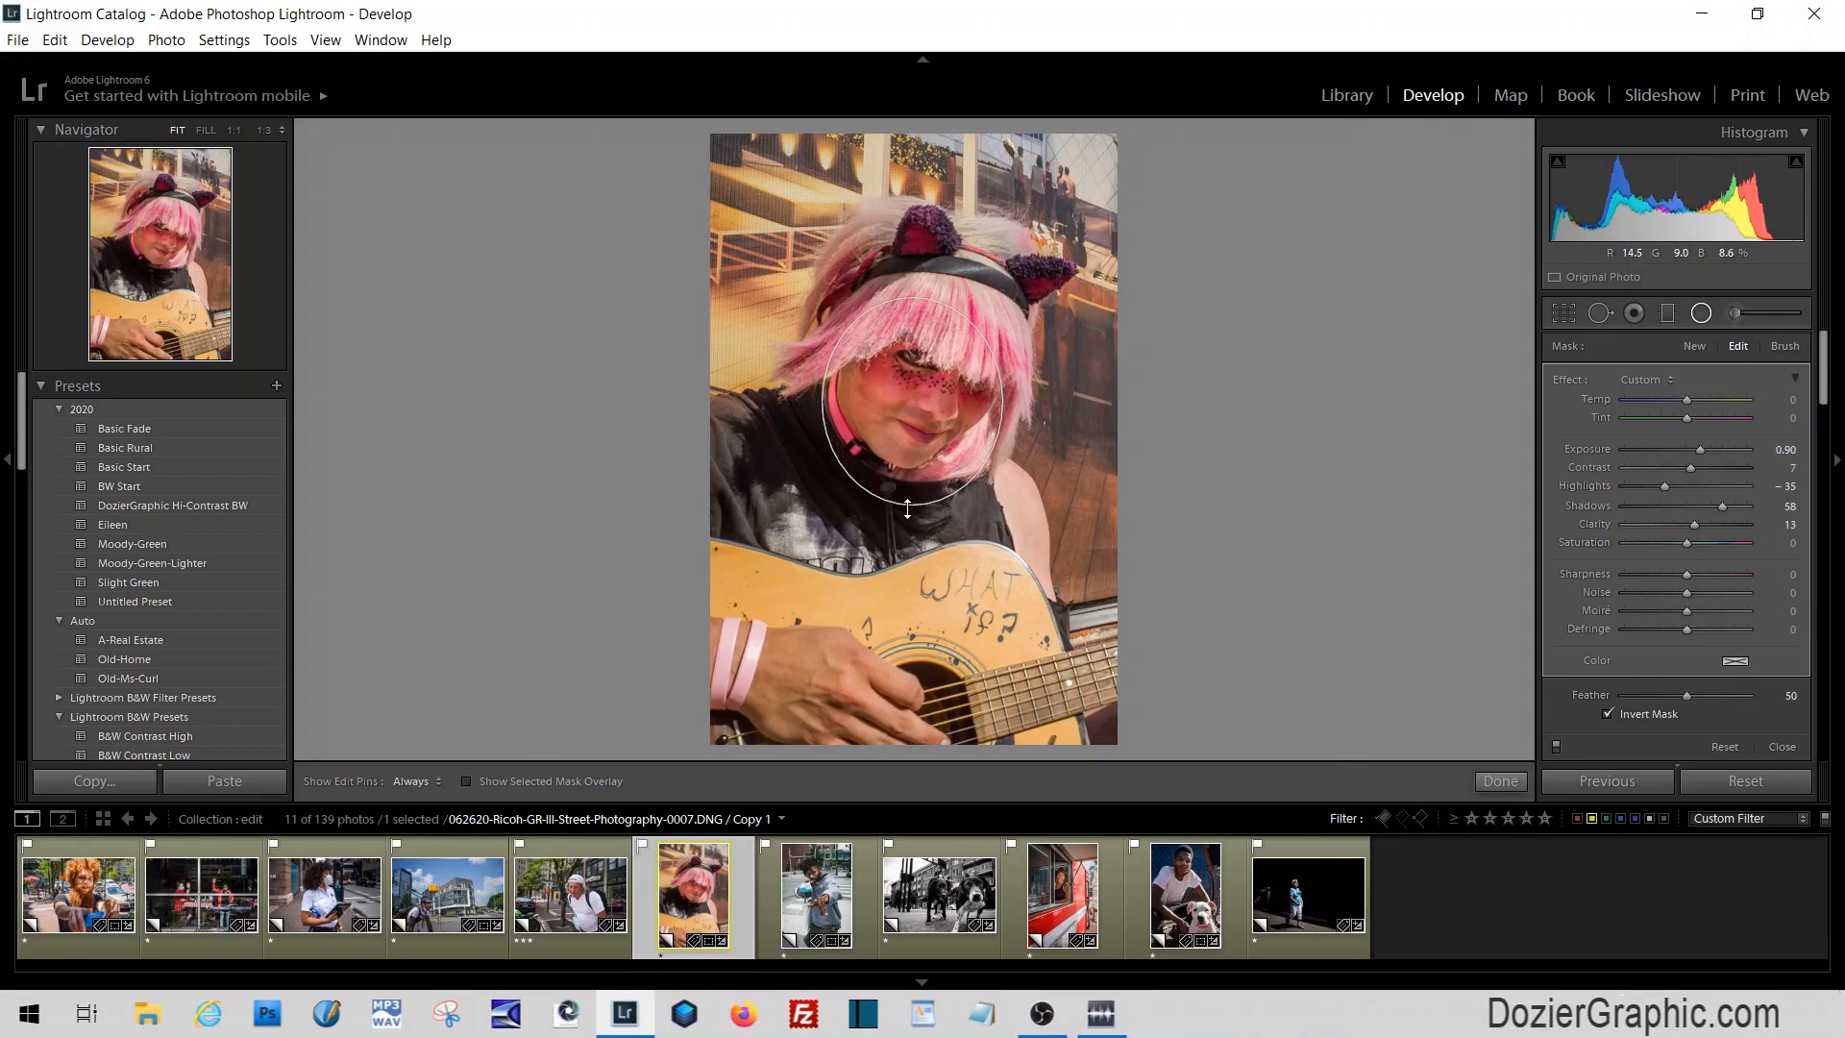
left_click(1700, 313)
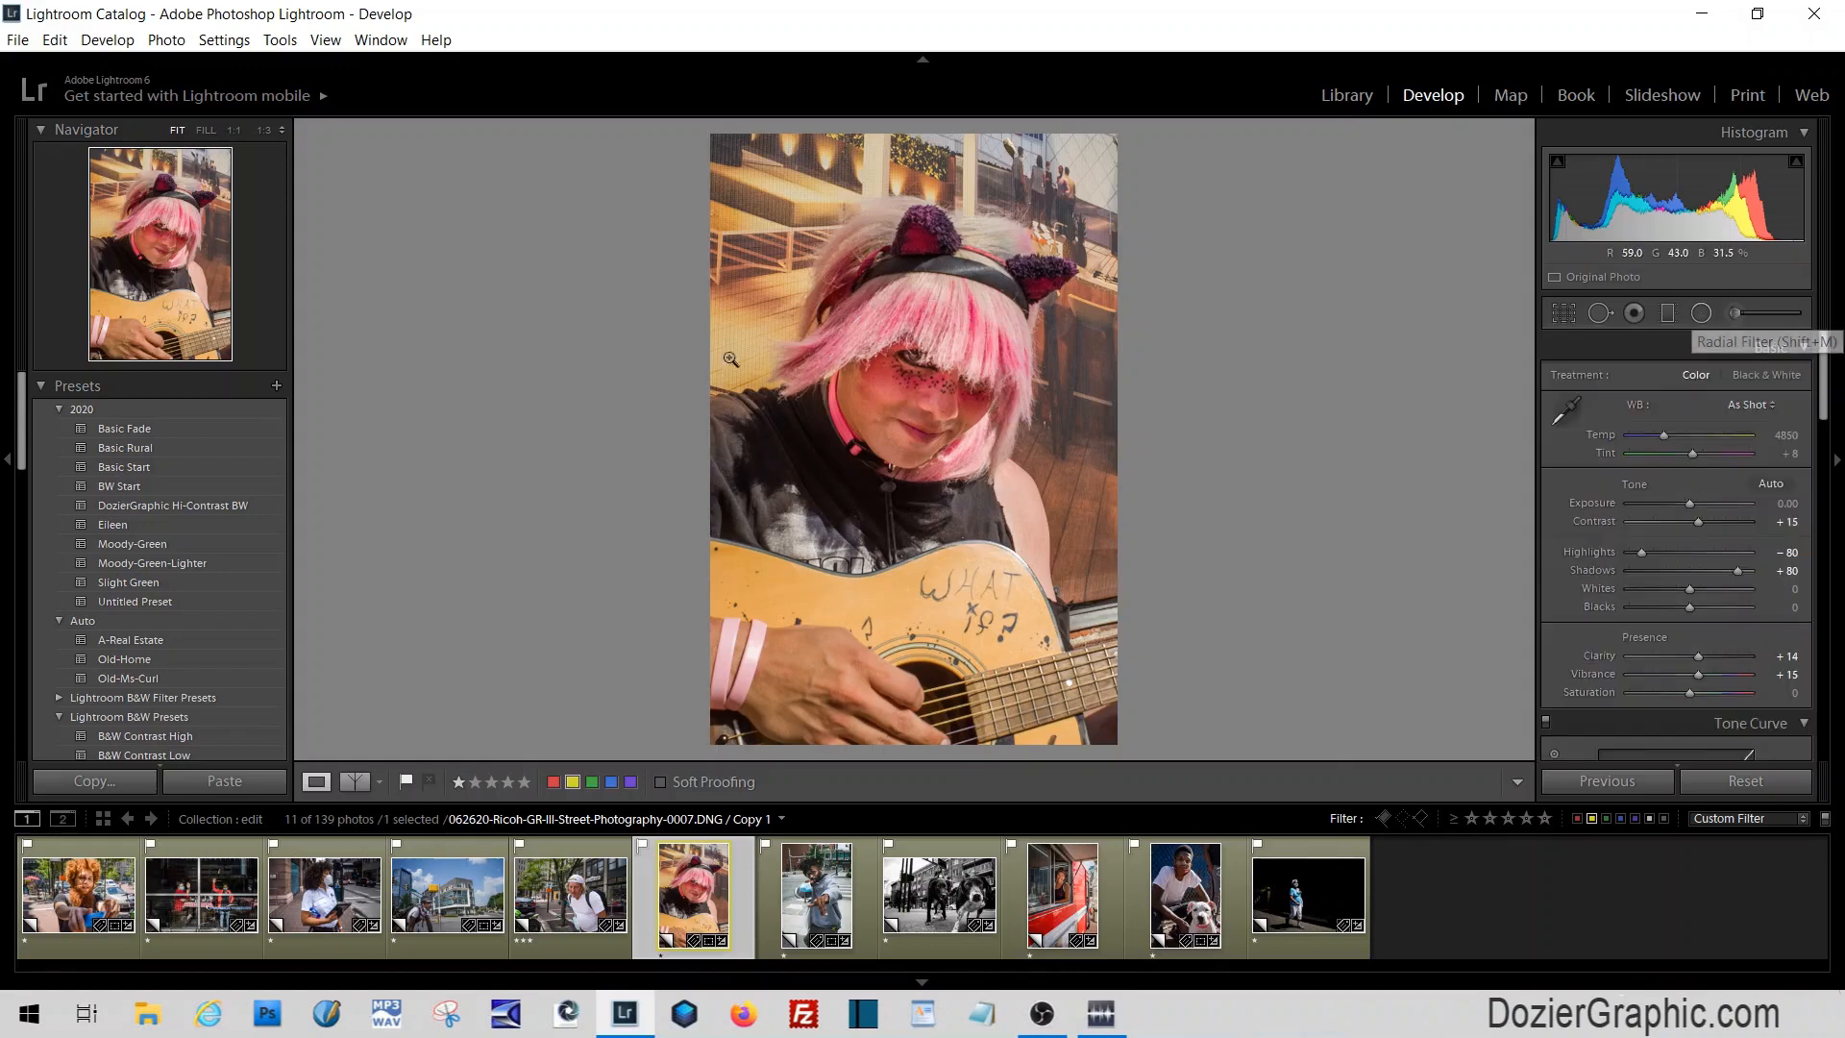
left_click(354, 782)
left_click(354, 784)
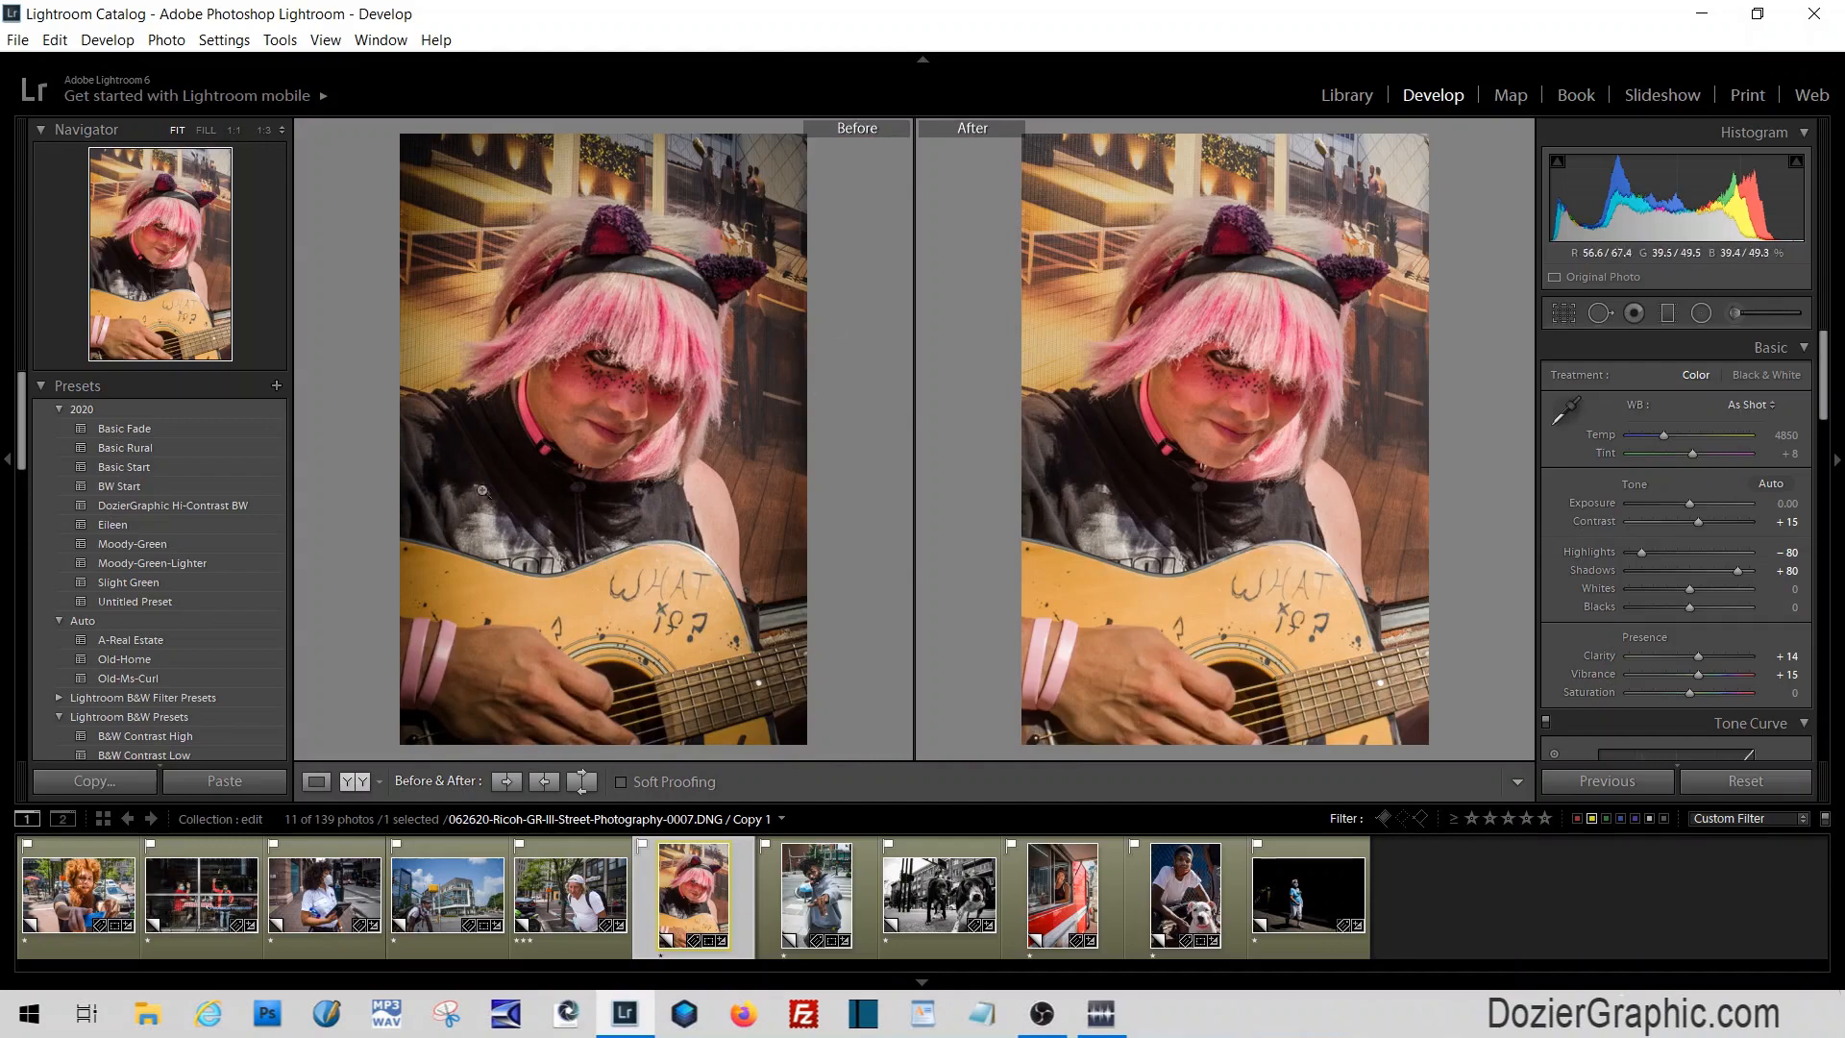
key("y")
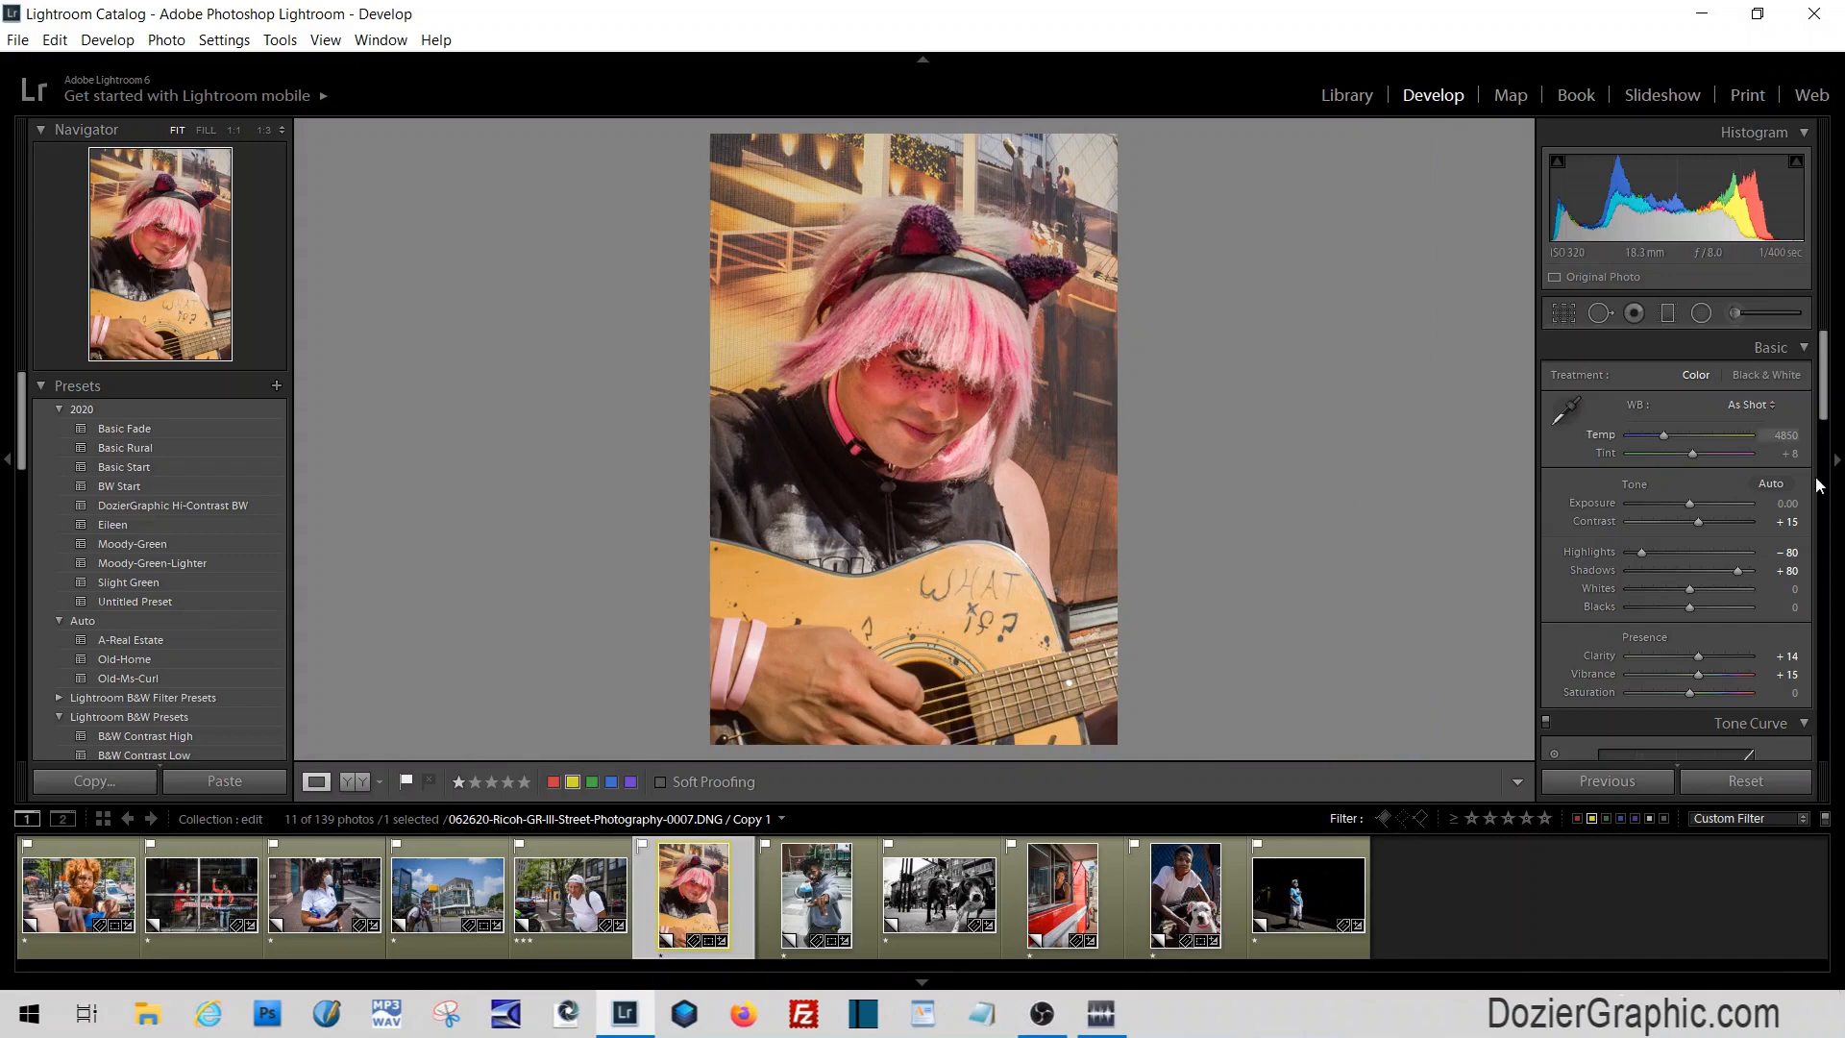
Add a post-crop vignette with Amount −32 to the guitarist photo
scroll(1812, 389, "down", 10)
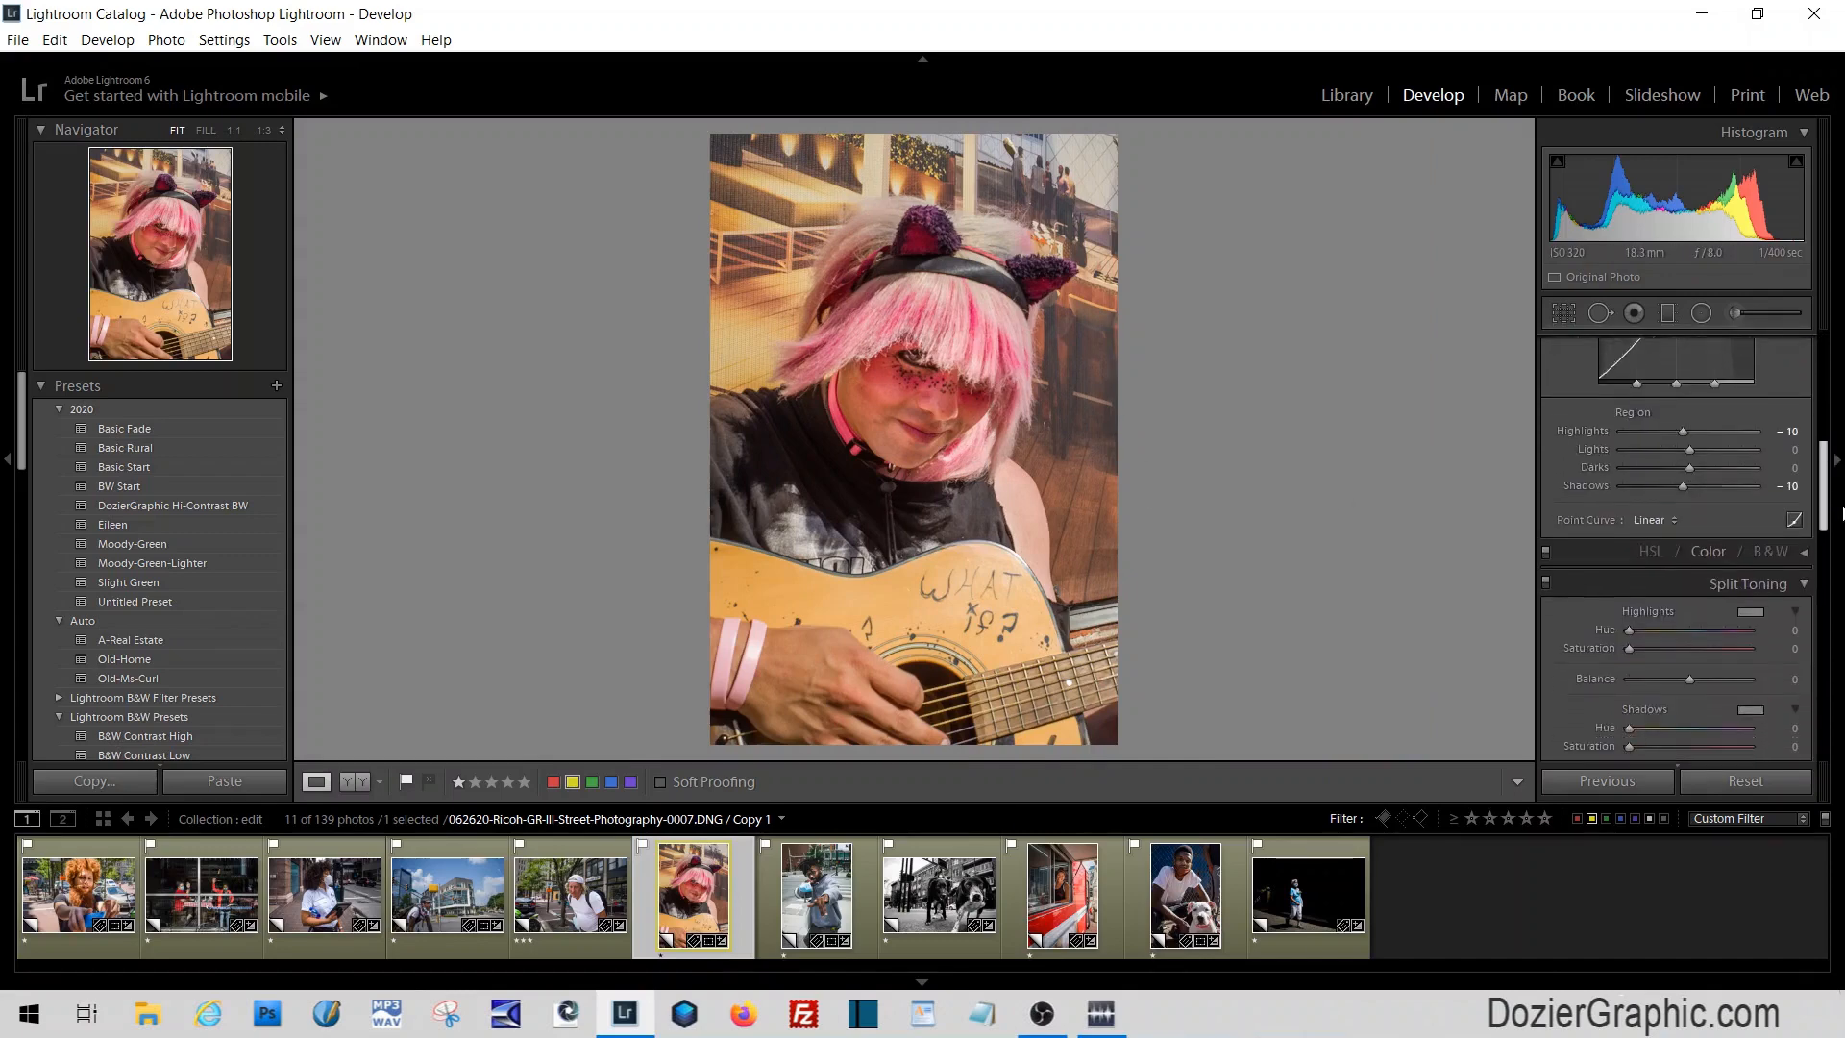
scroll(1813, 389, "down", 10)
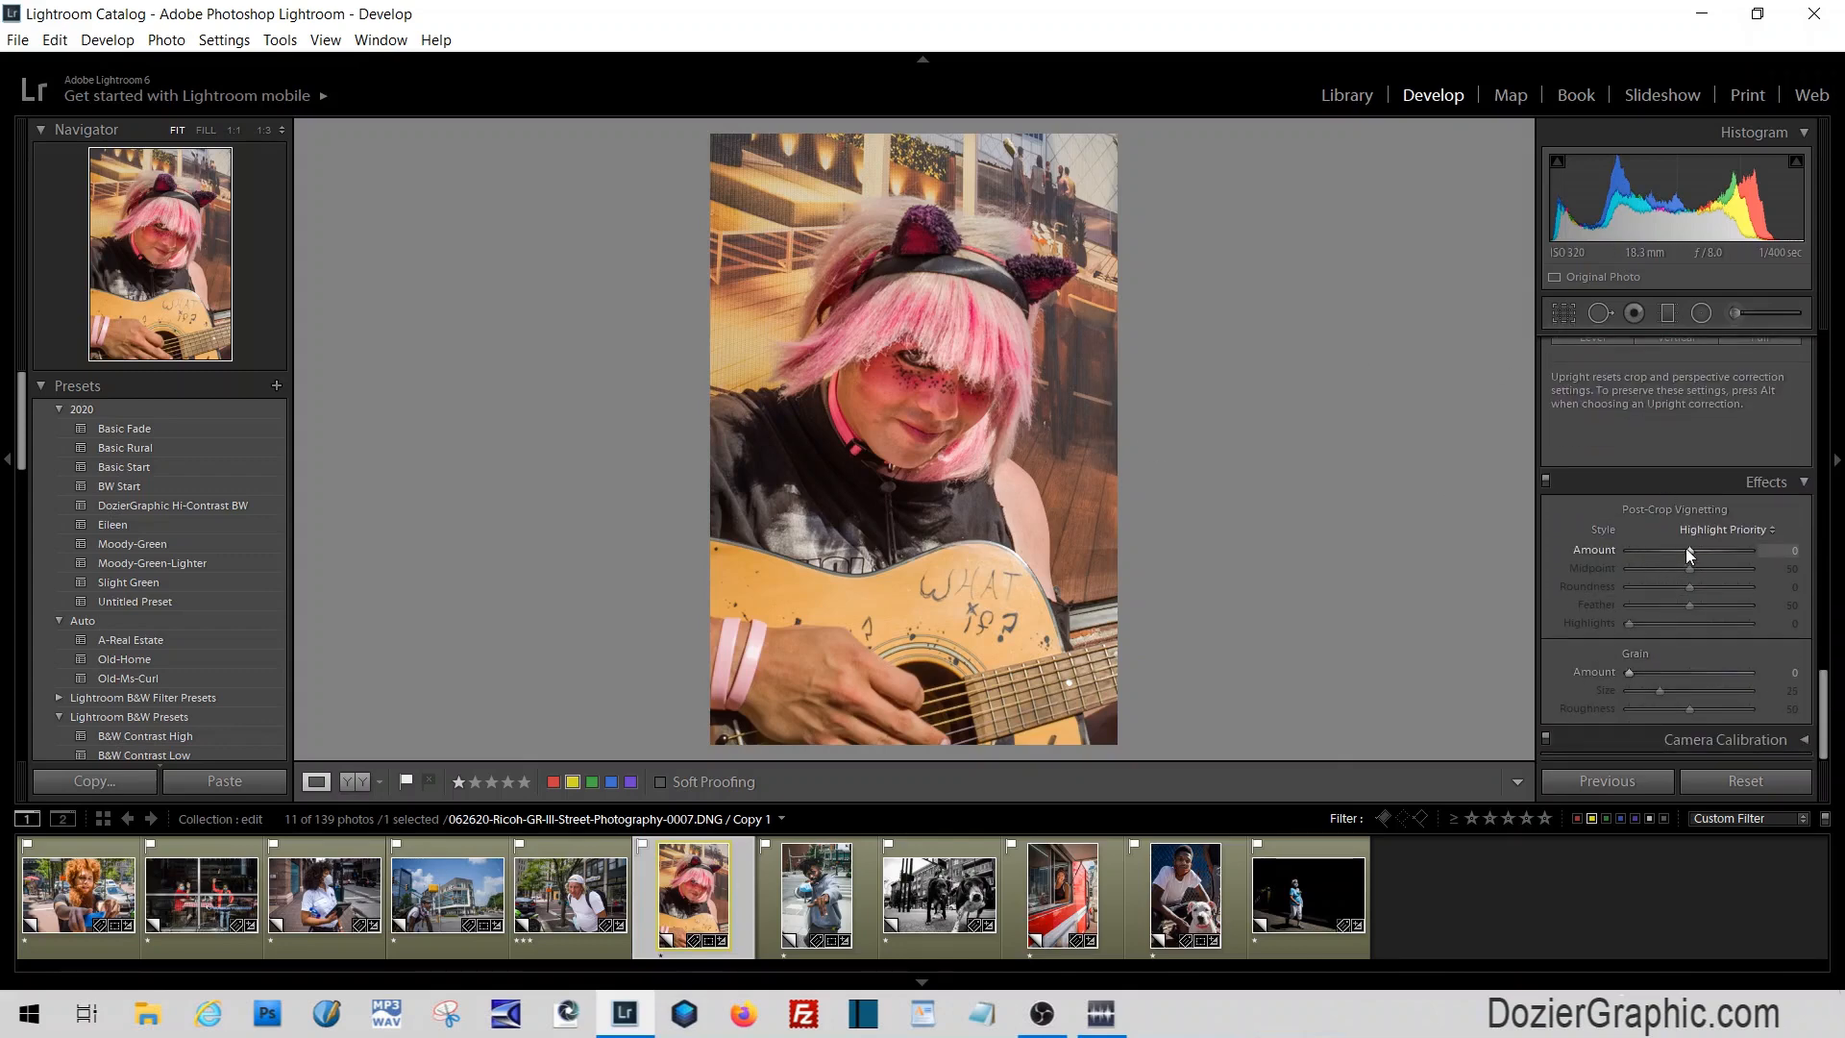
left_click_drag(1687, 548, 1666, 556)
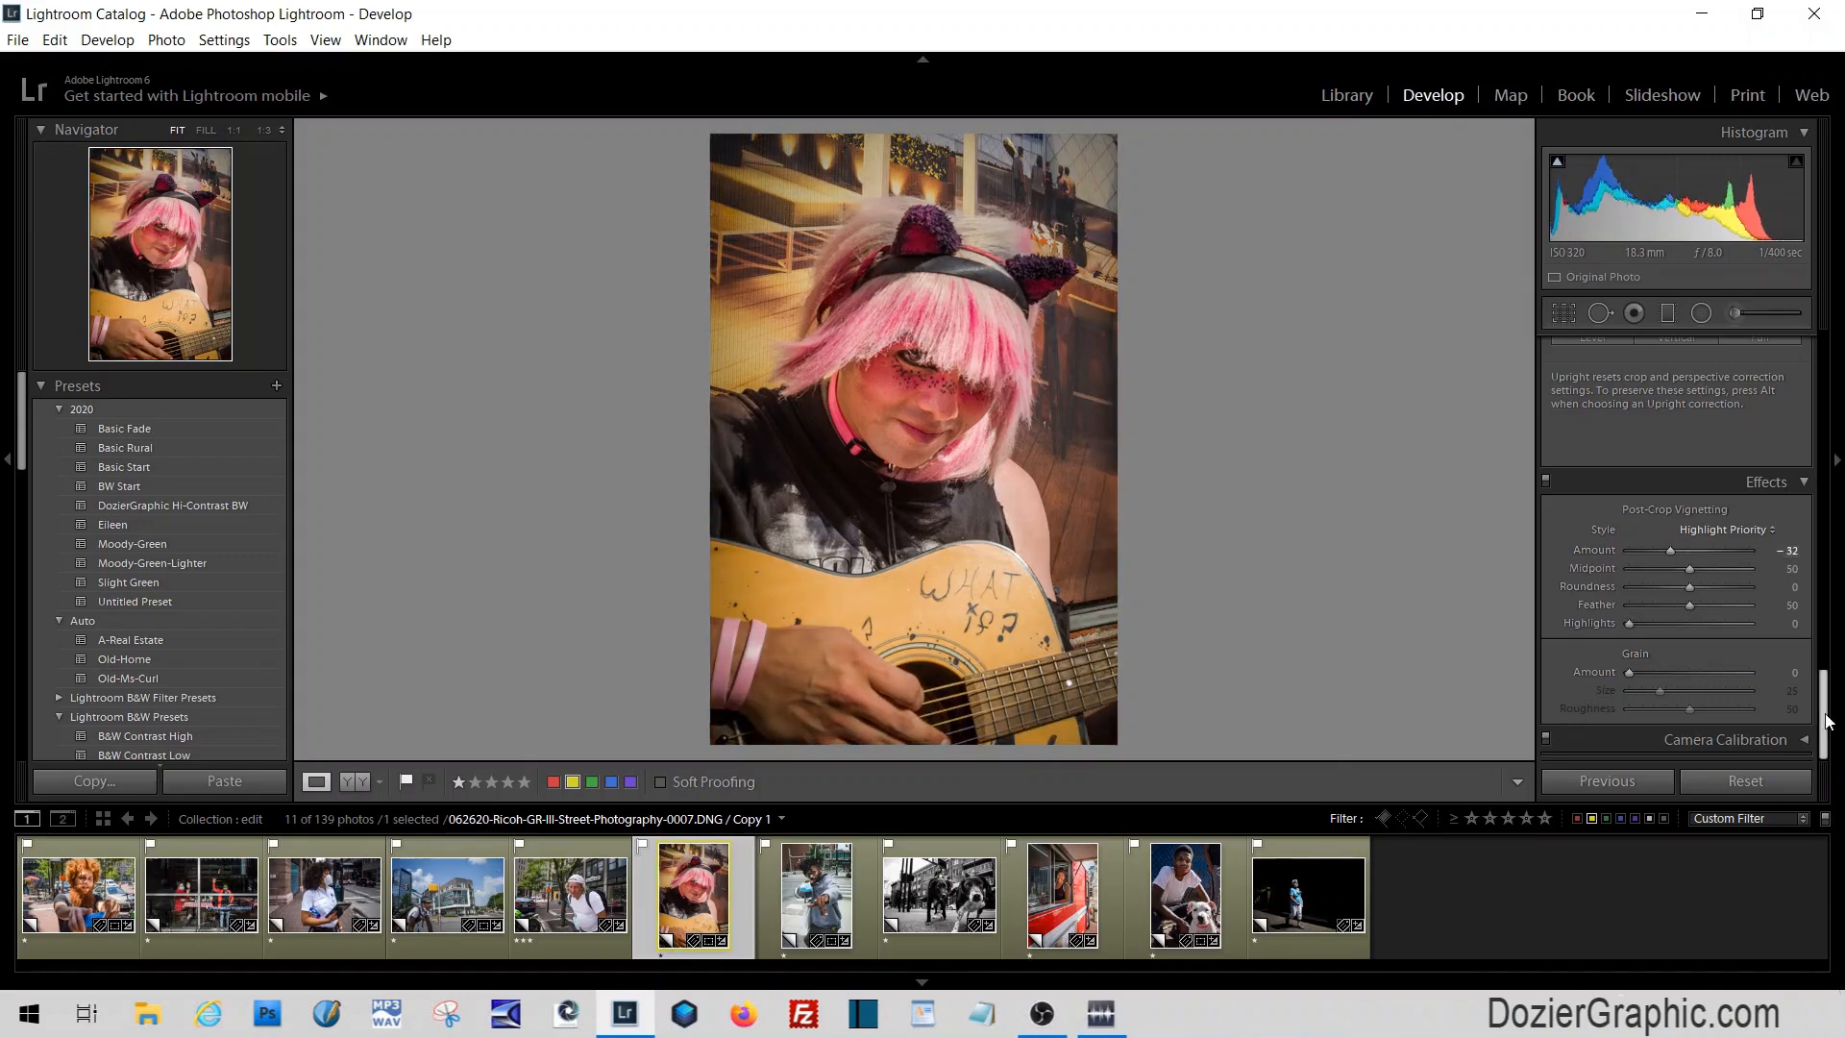
Set the guitarist photo's Highlights to −60 and tighten its crop slightly at the original aspect ratio
left_click_drag(1824, 725, 1824, 504)
scroll(1750, 577, "up", 5)
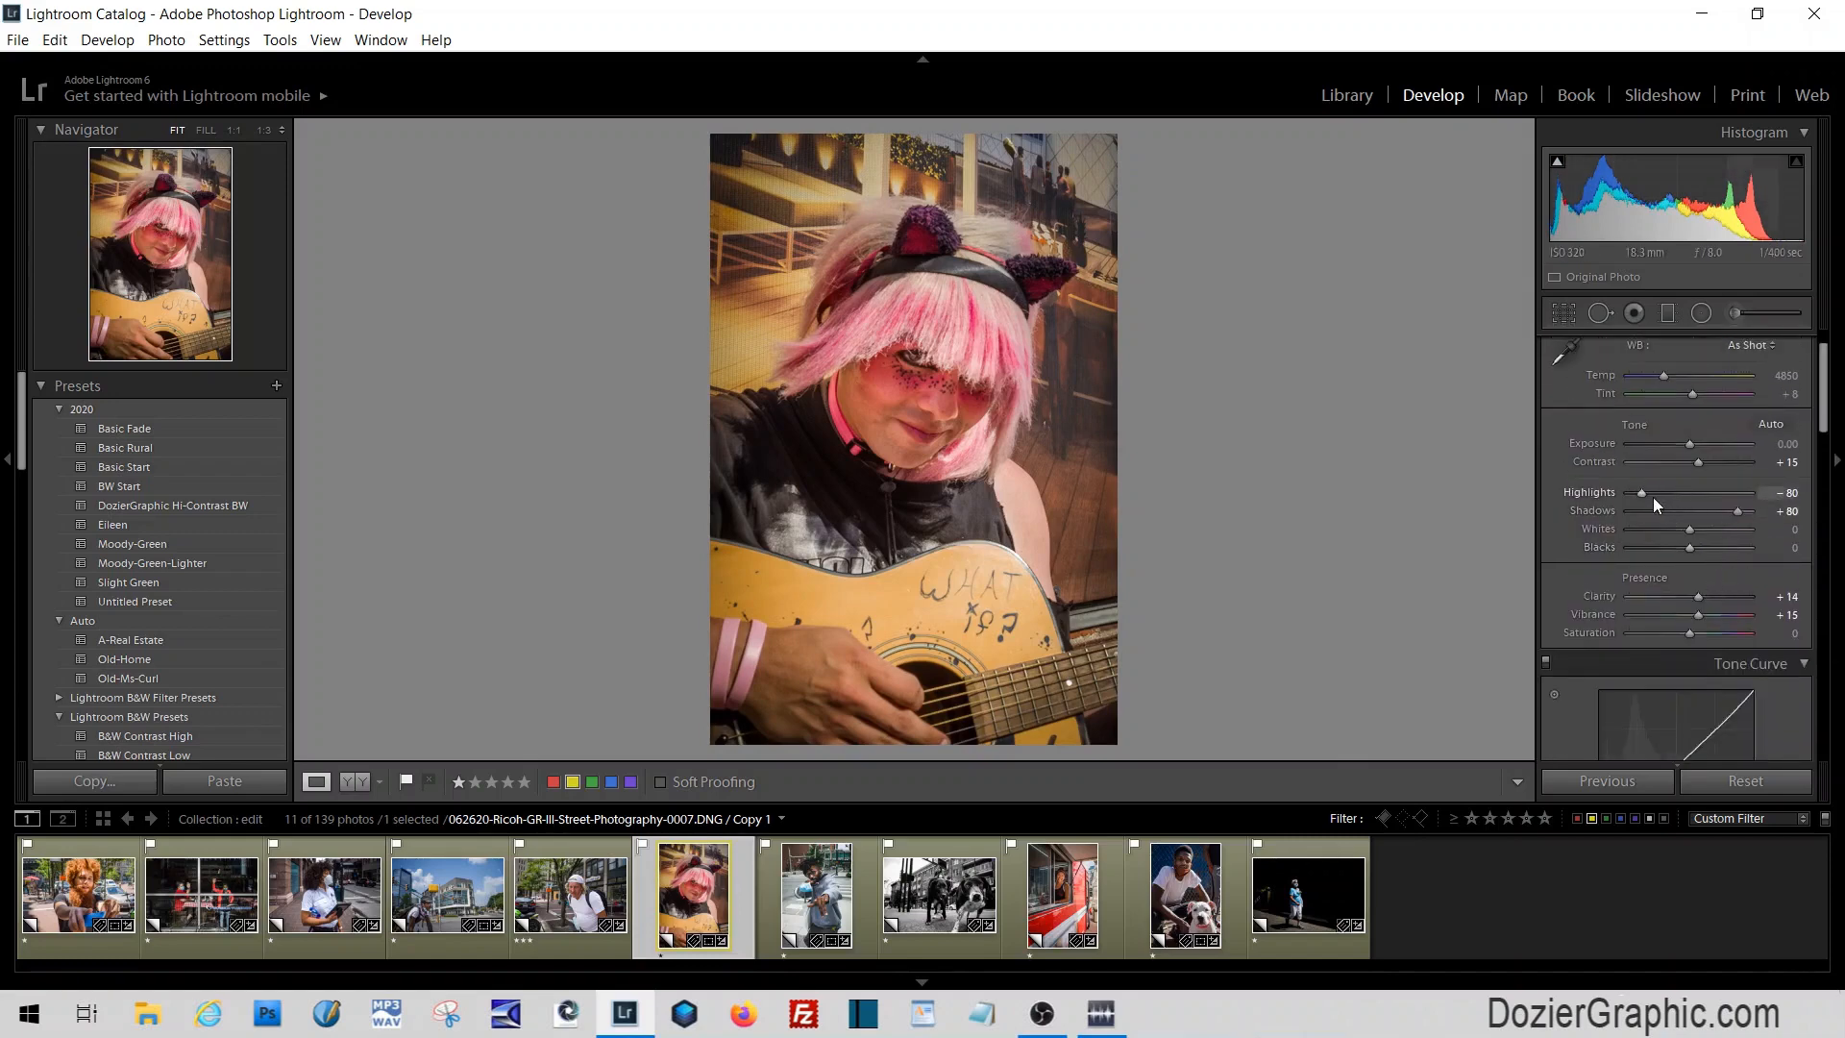
left_click_drag(1639, 494, 1652, 494)
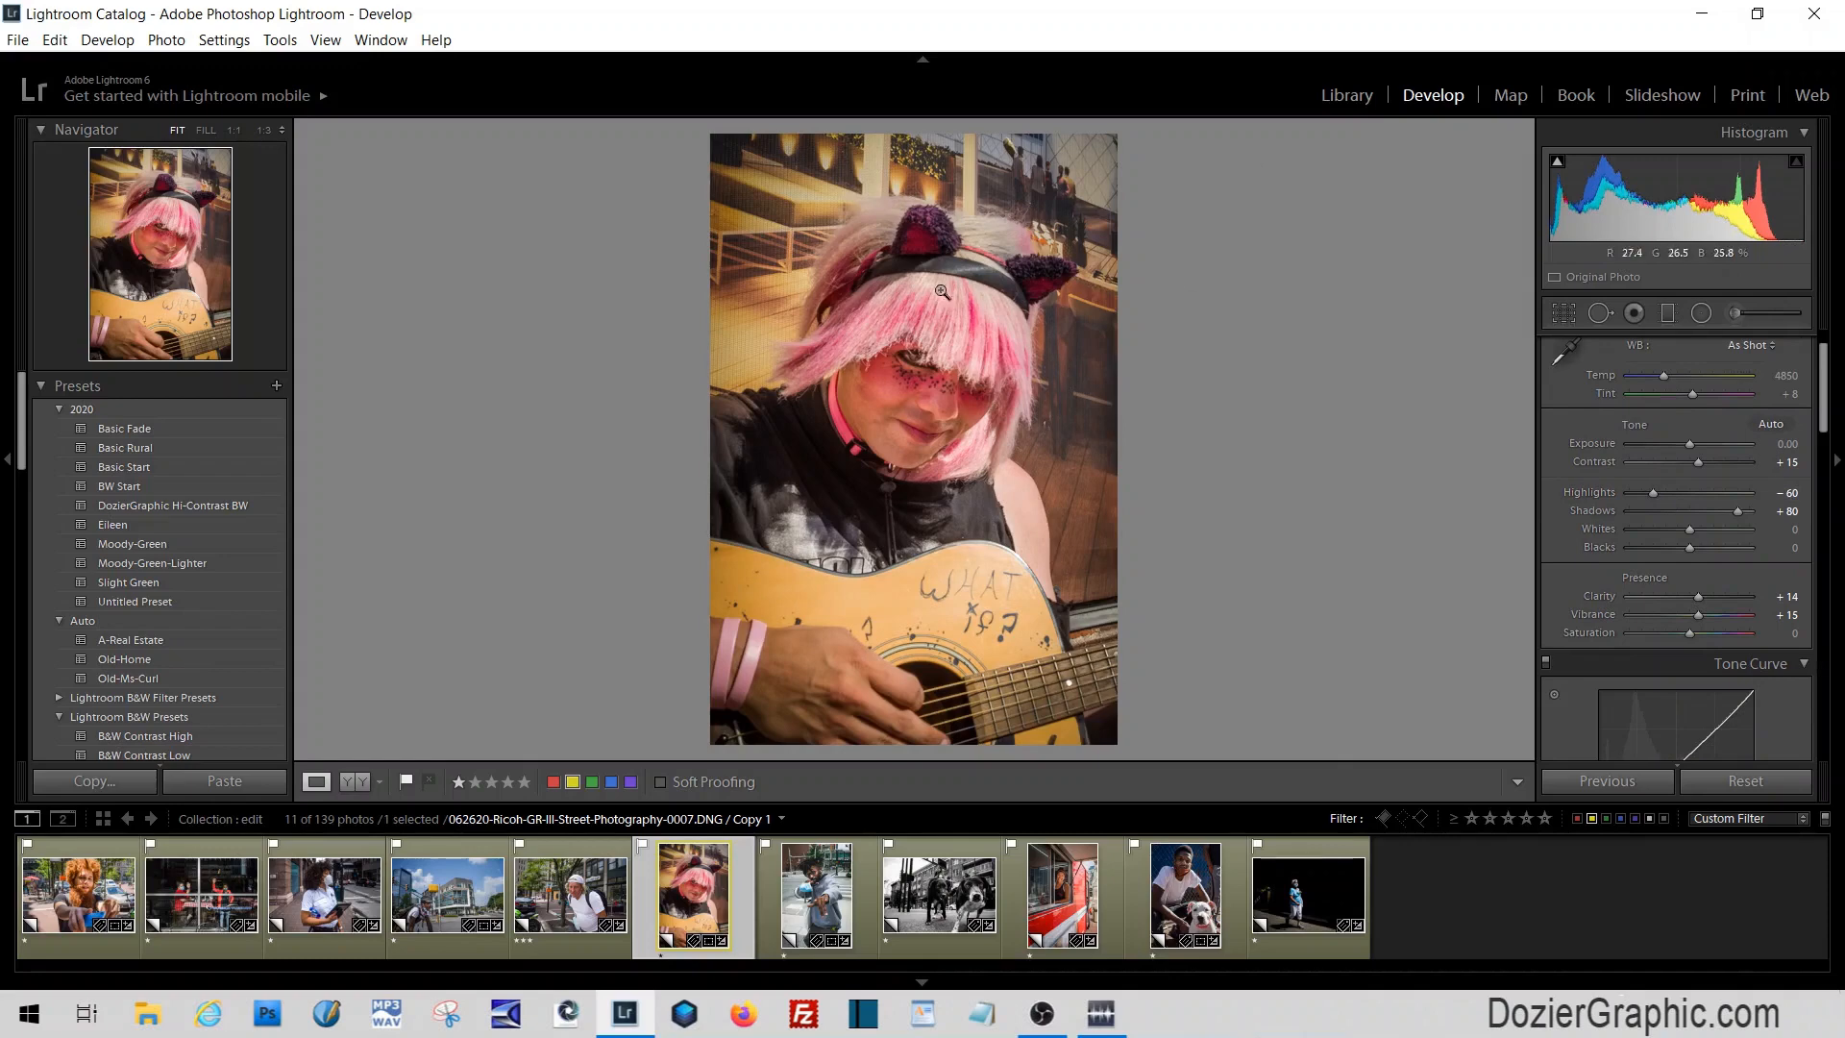
left_click(1562, 314)
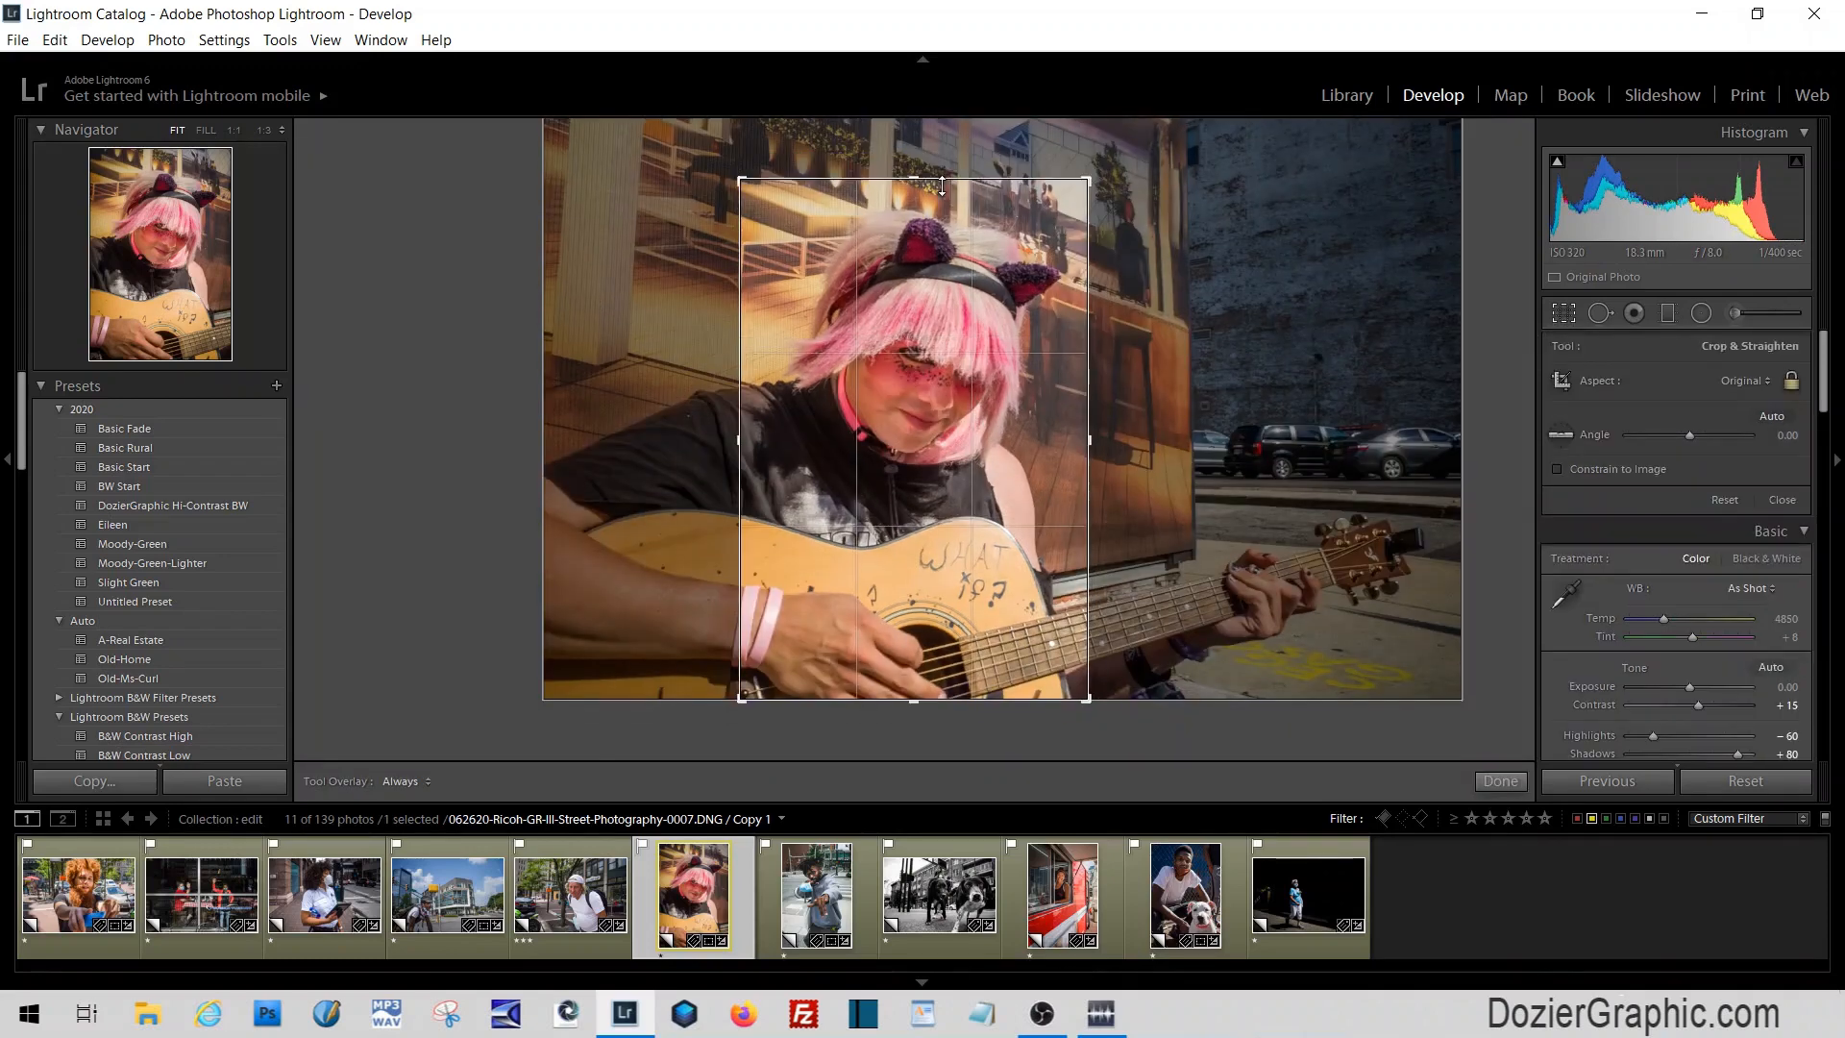
left_click(1562, 314)
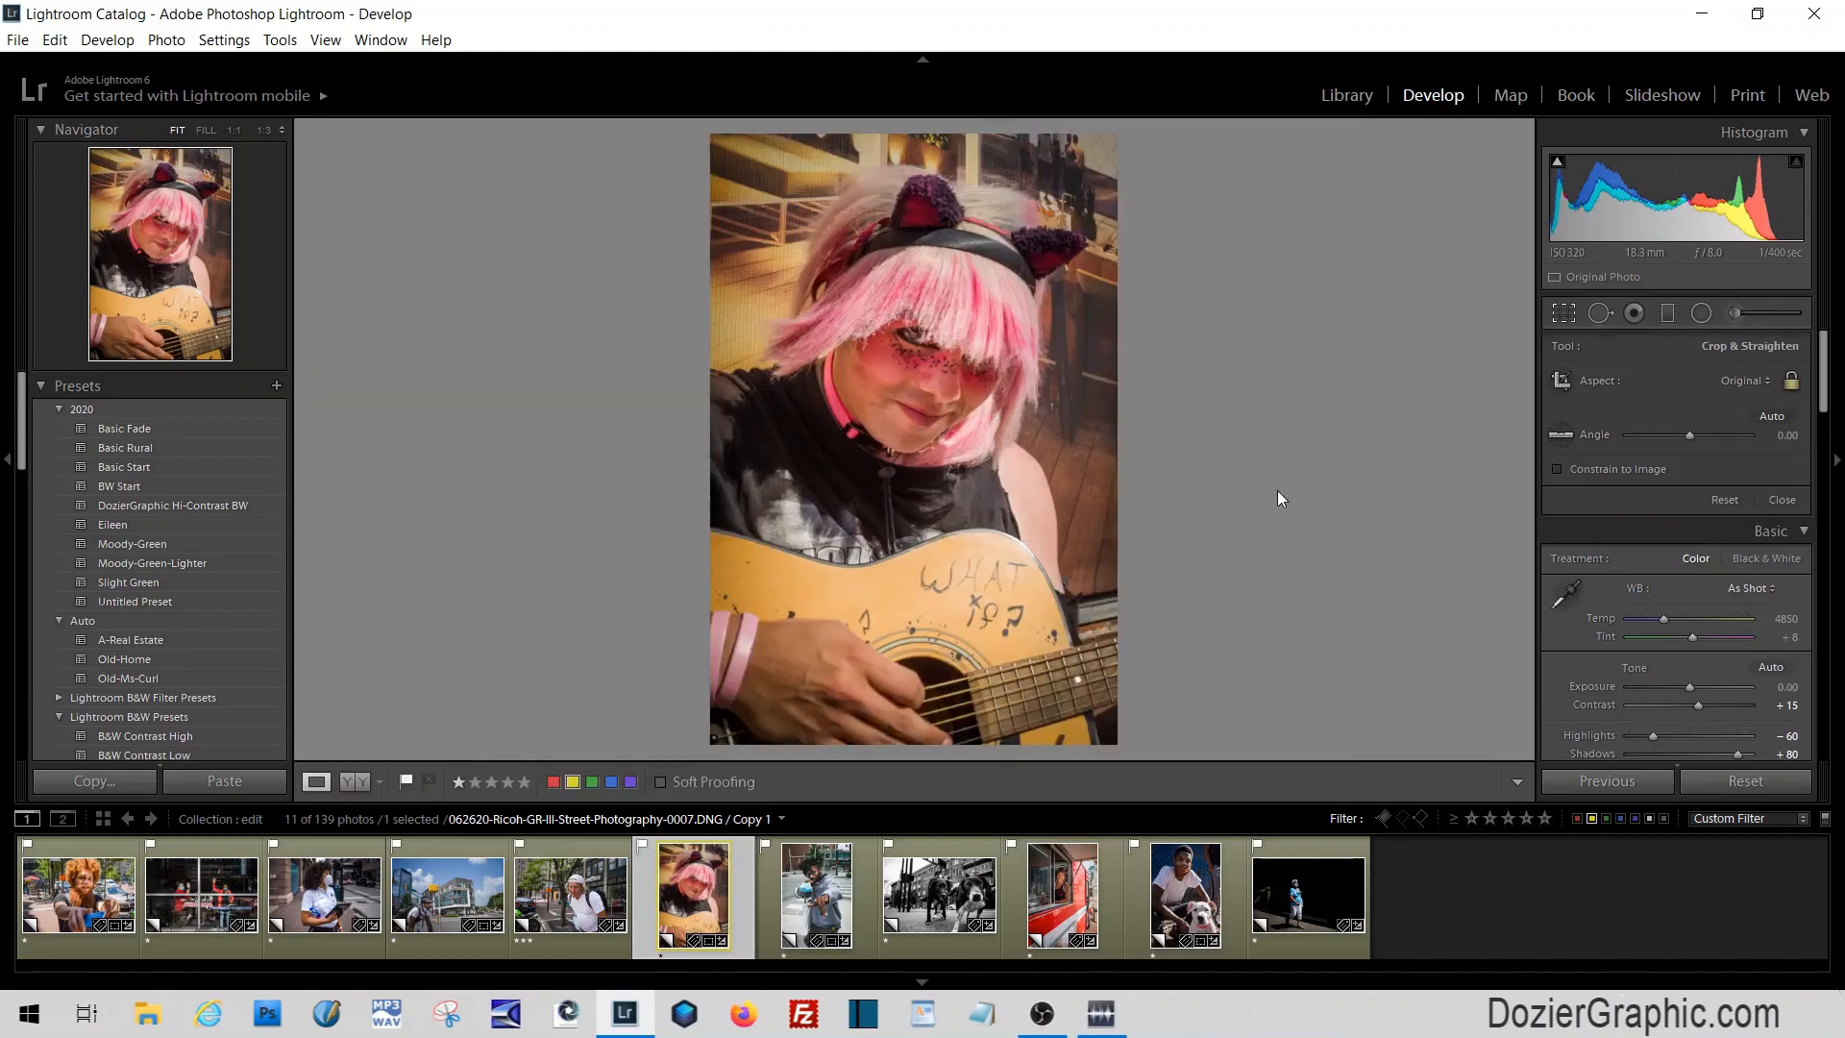
Open the black-and-white photo of the two dogs, reset its edits, and switch its treatment to Black & White
left_click(950, 909)
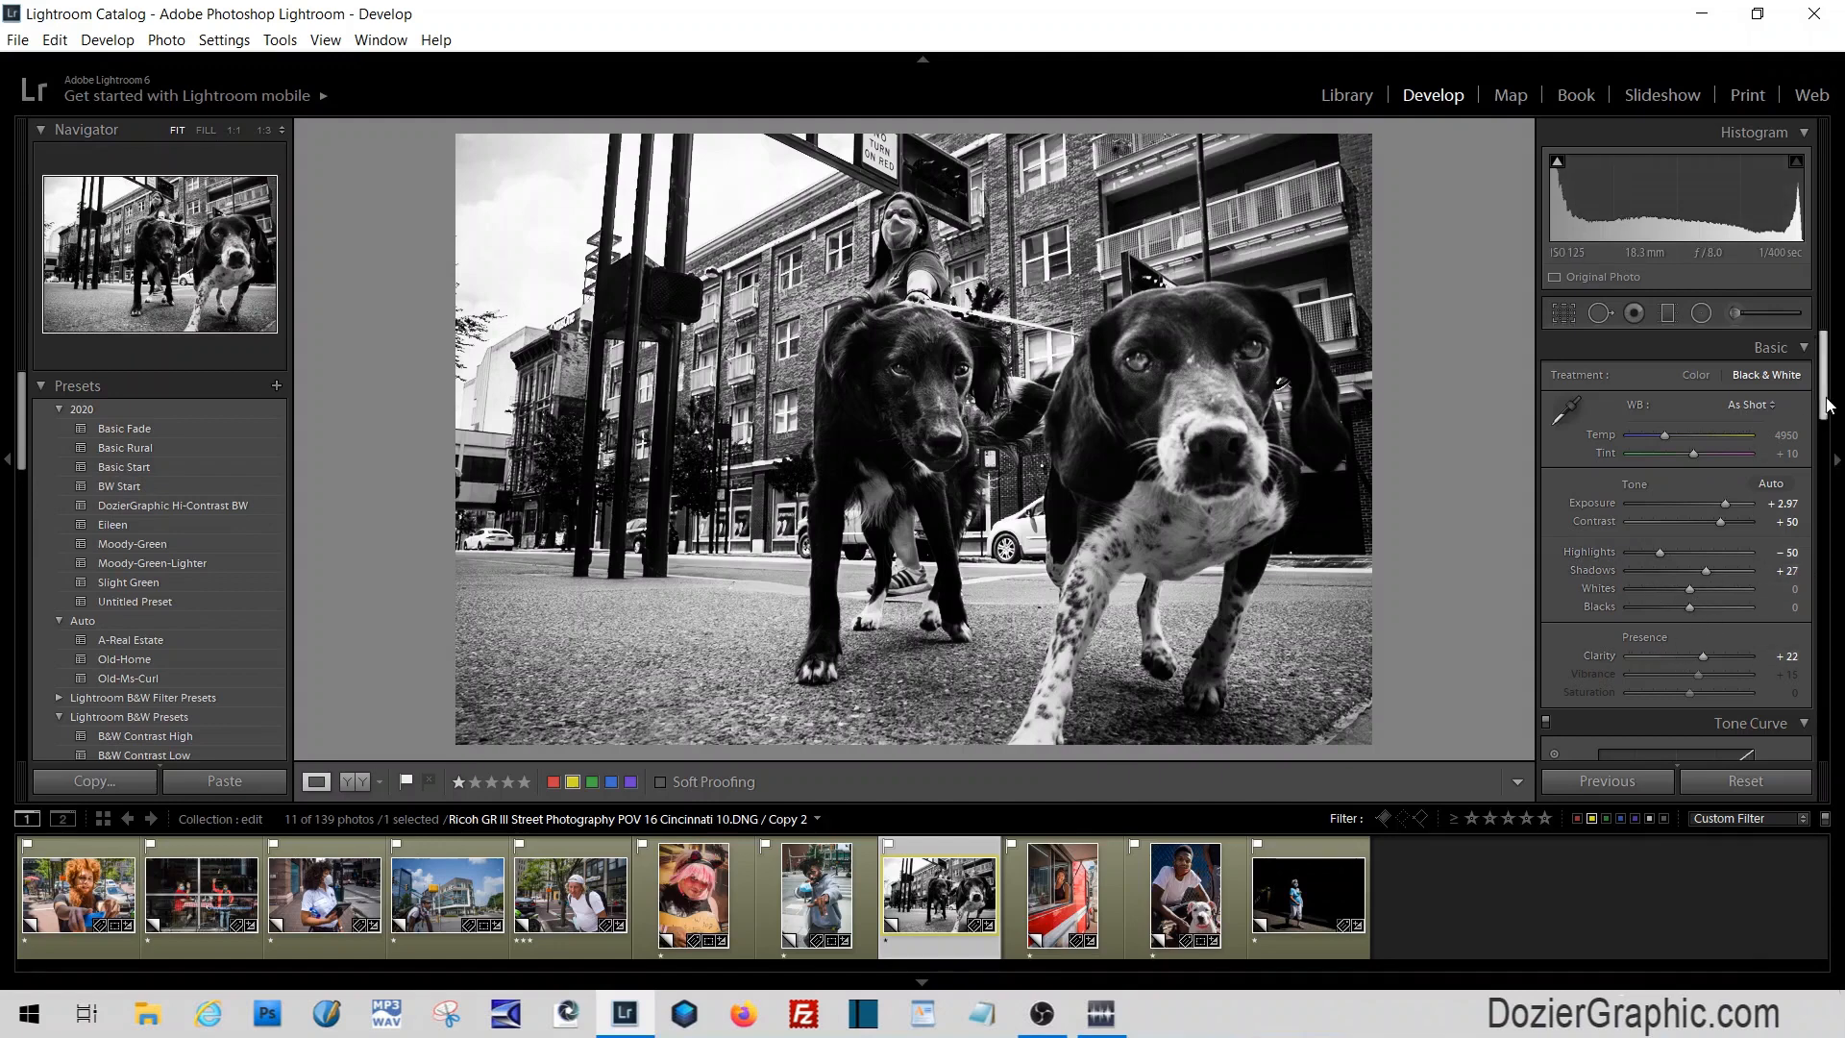
mouse_move(1826, 404)
left_mouse_down()
mouse_move(1837, 663)
mouse_move(1826, 395)
left_mouse_up()
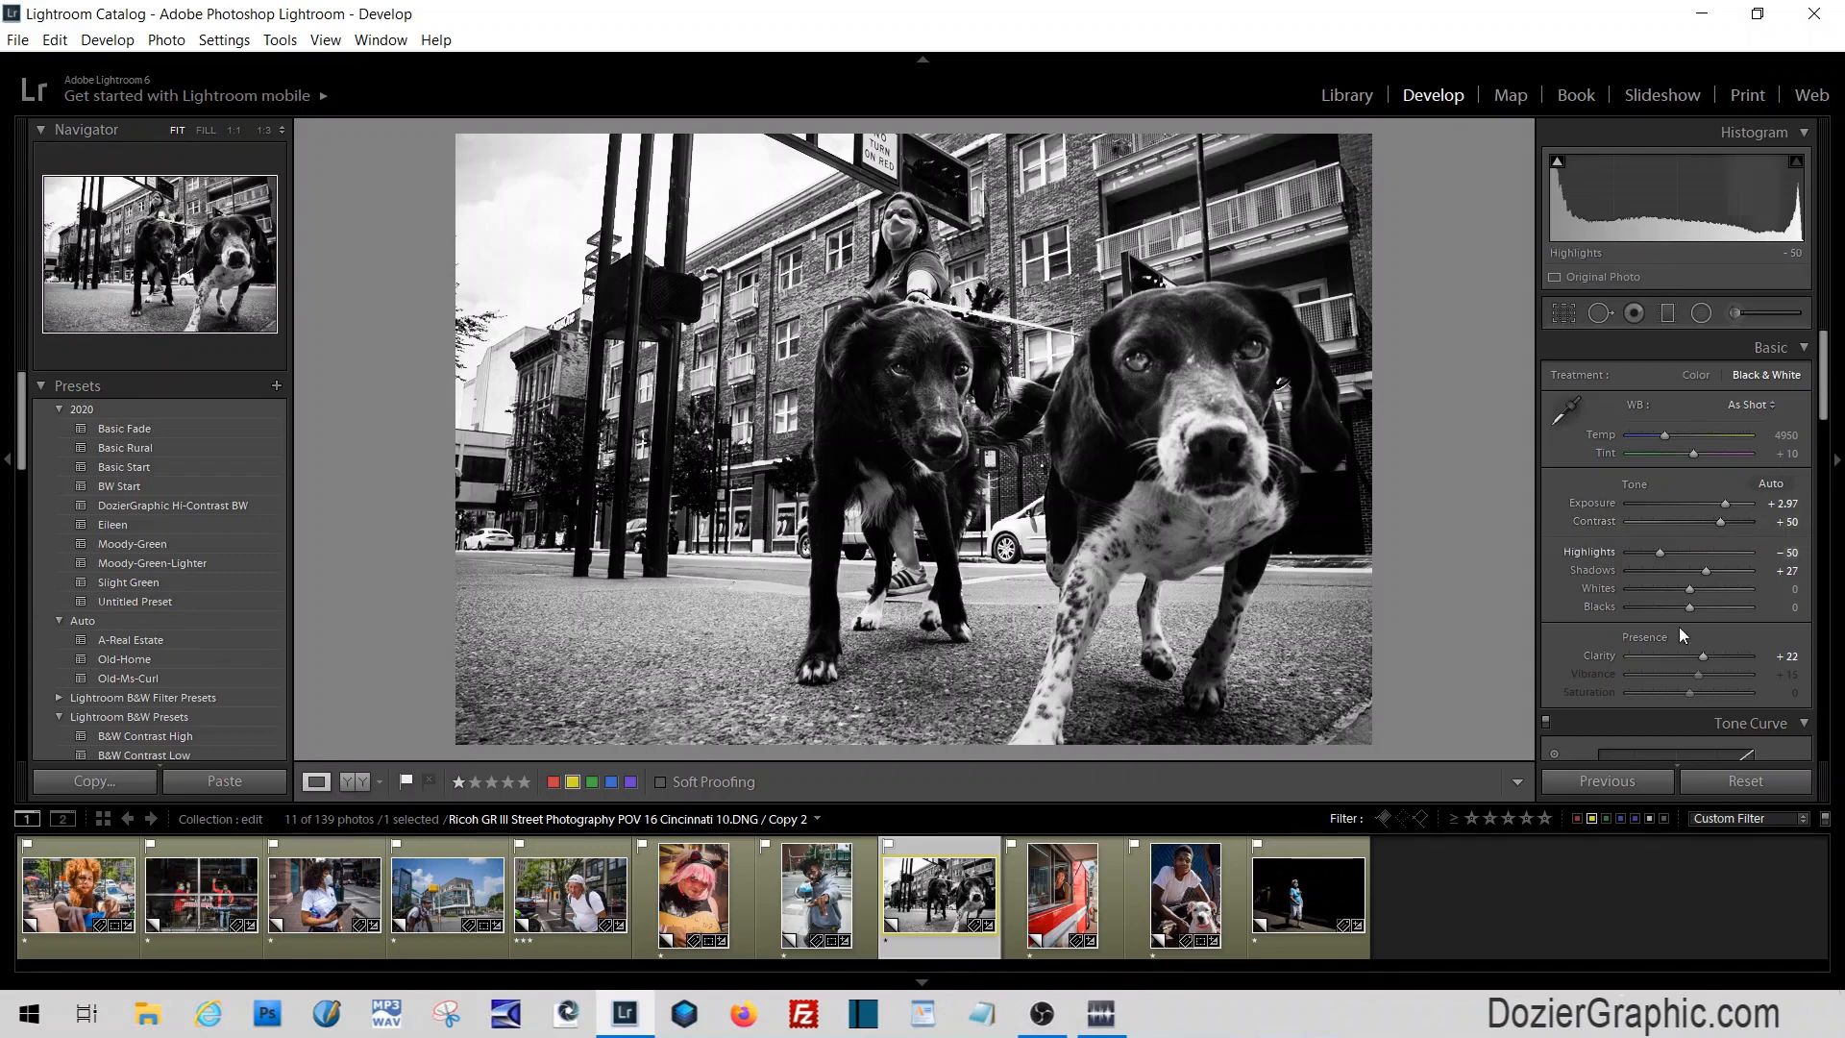
left_click(1739, 788)
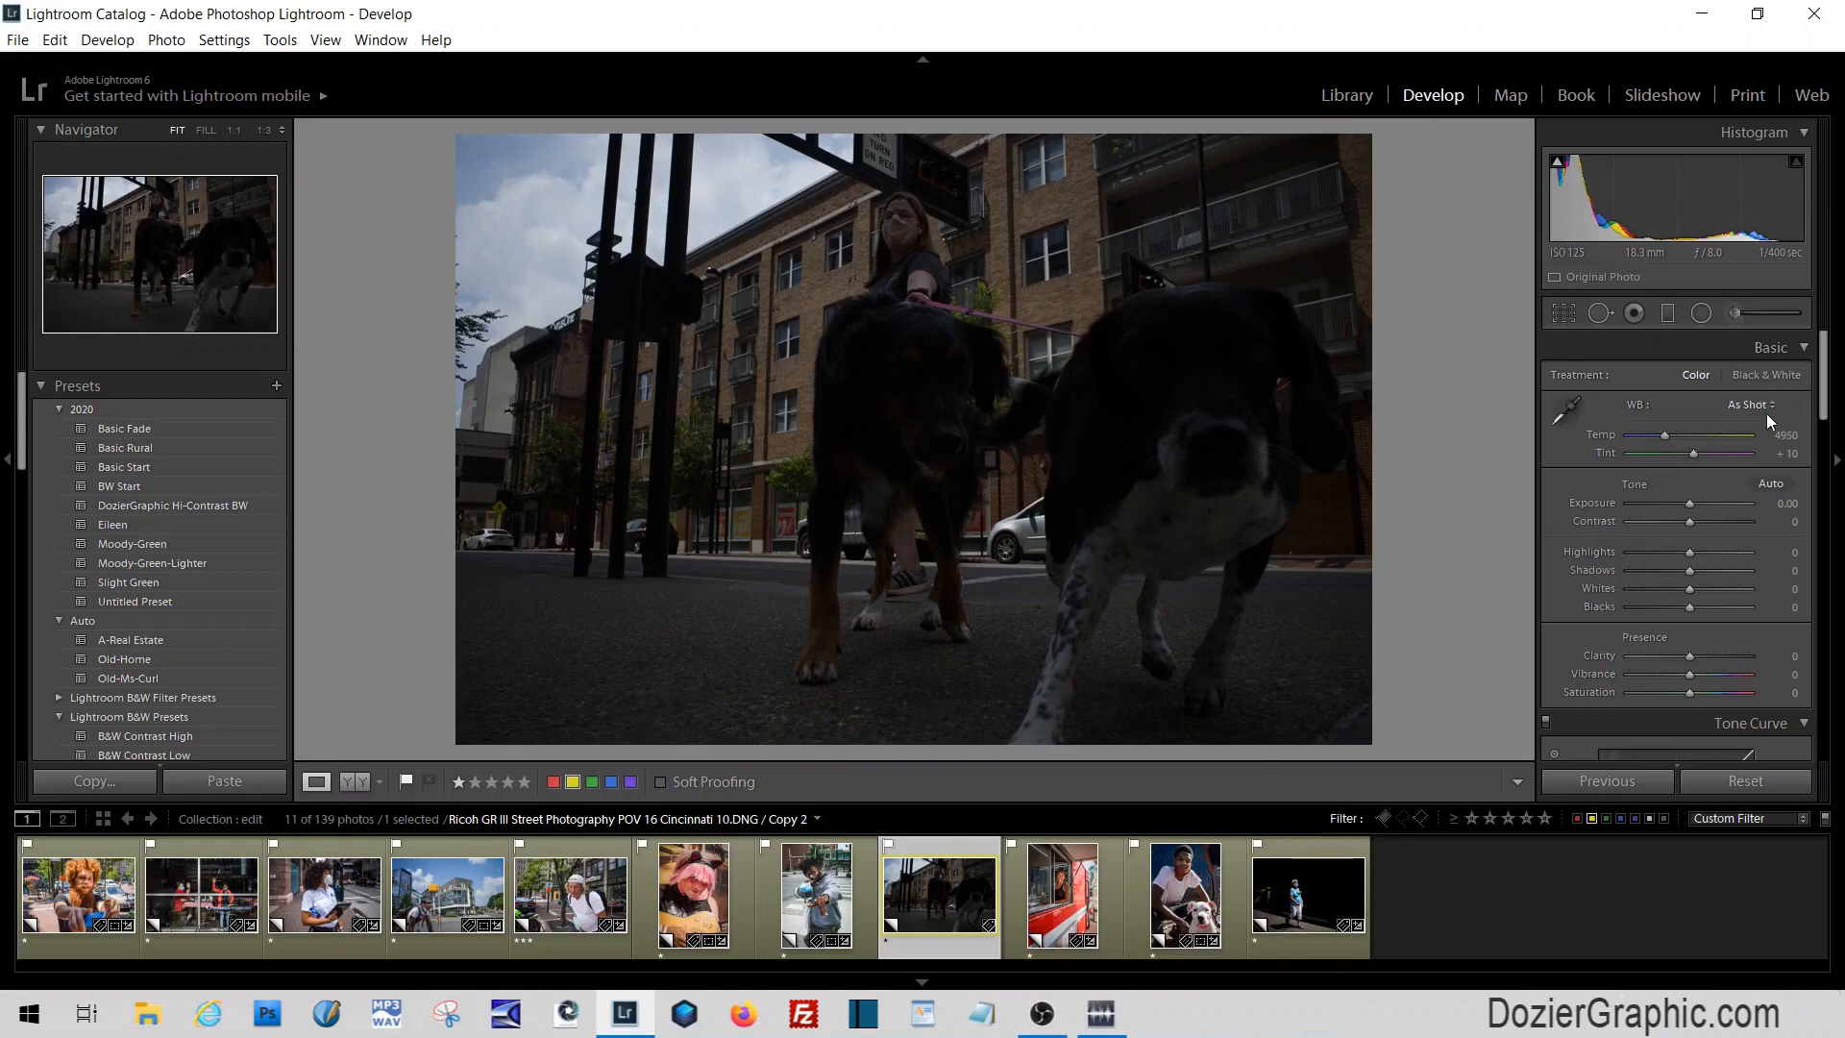
left_click(1775, 378)
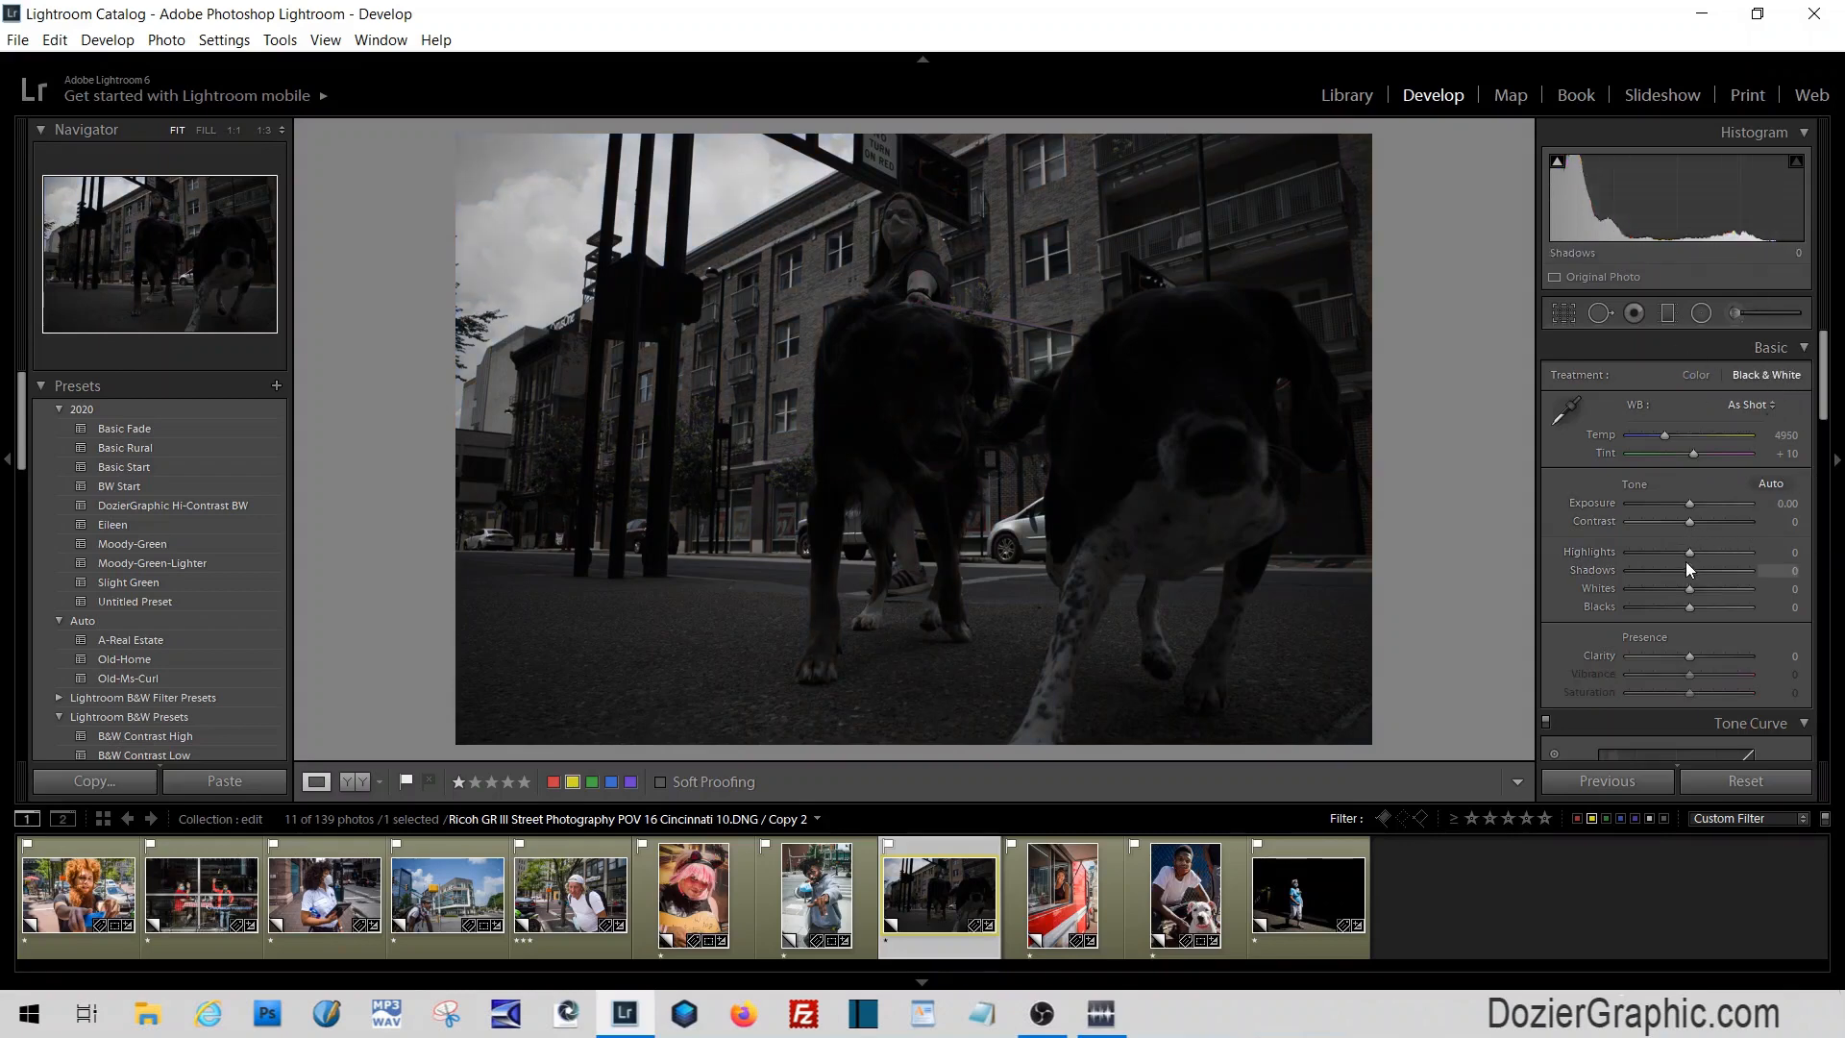
Set the dog photo to Highlights −73, Shadows +81, Exposure +2.14, Contrast +44 and Clarity +33
left_click_drag(1678, 556, 1734, 569)
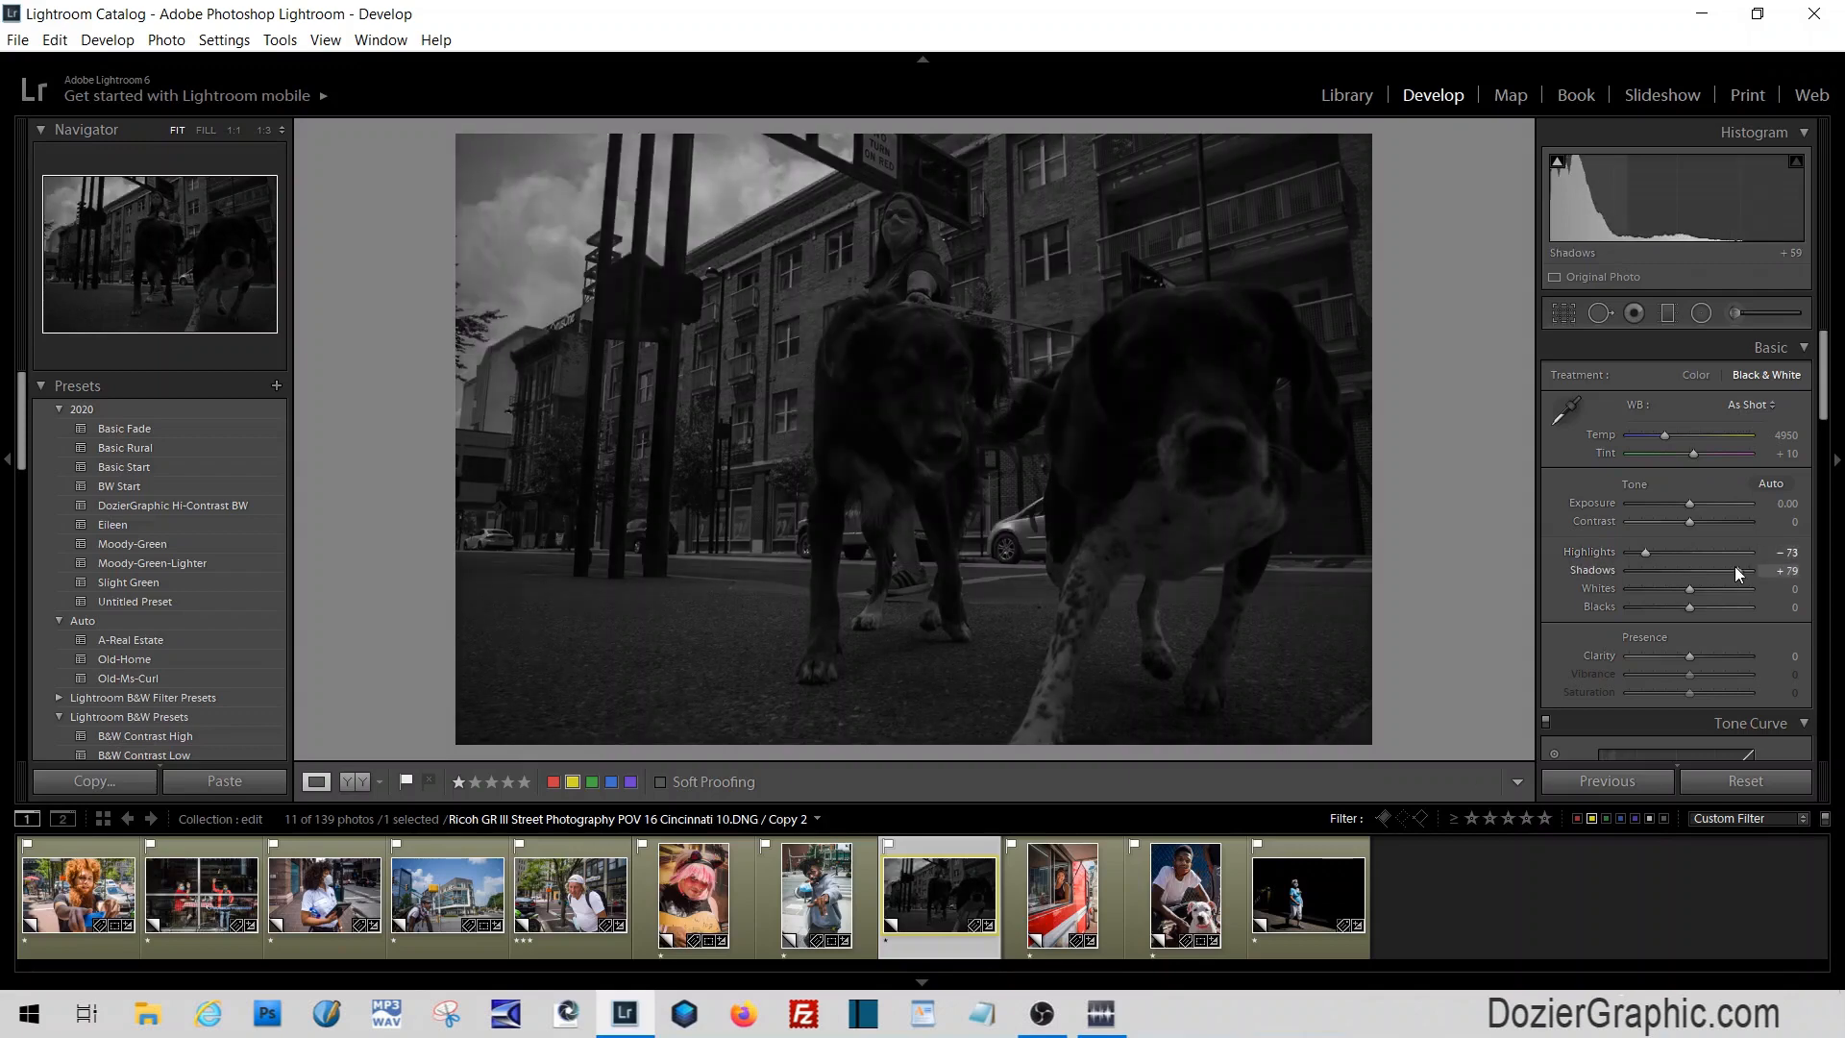
left_click_drag(1682, 505, 1717, 503)
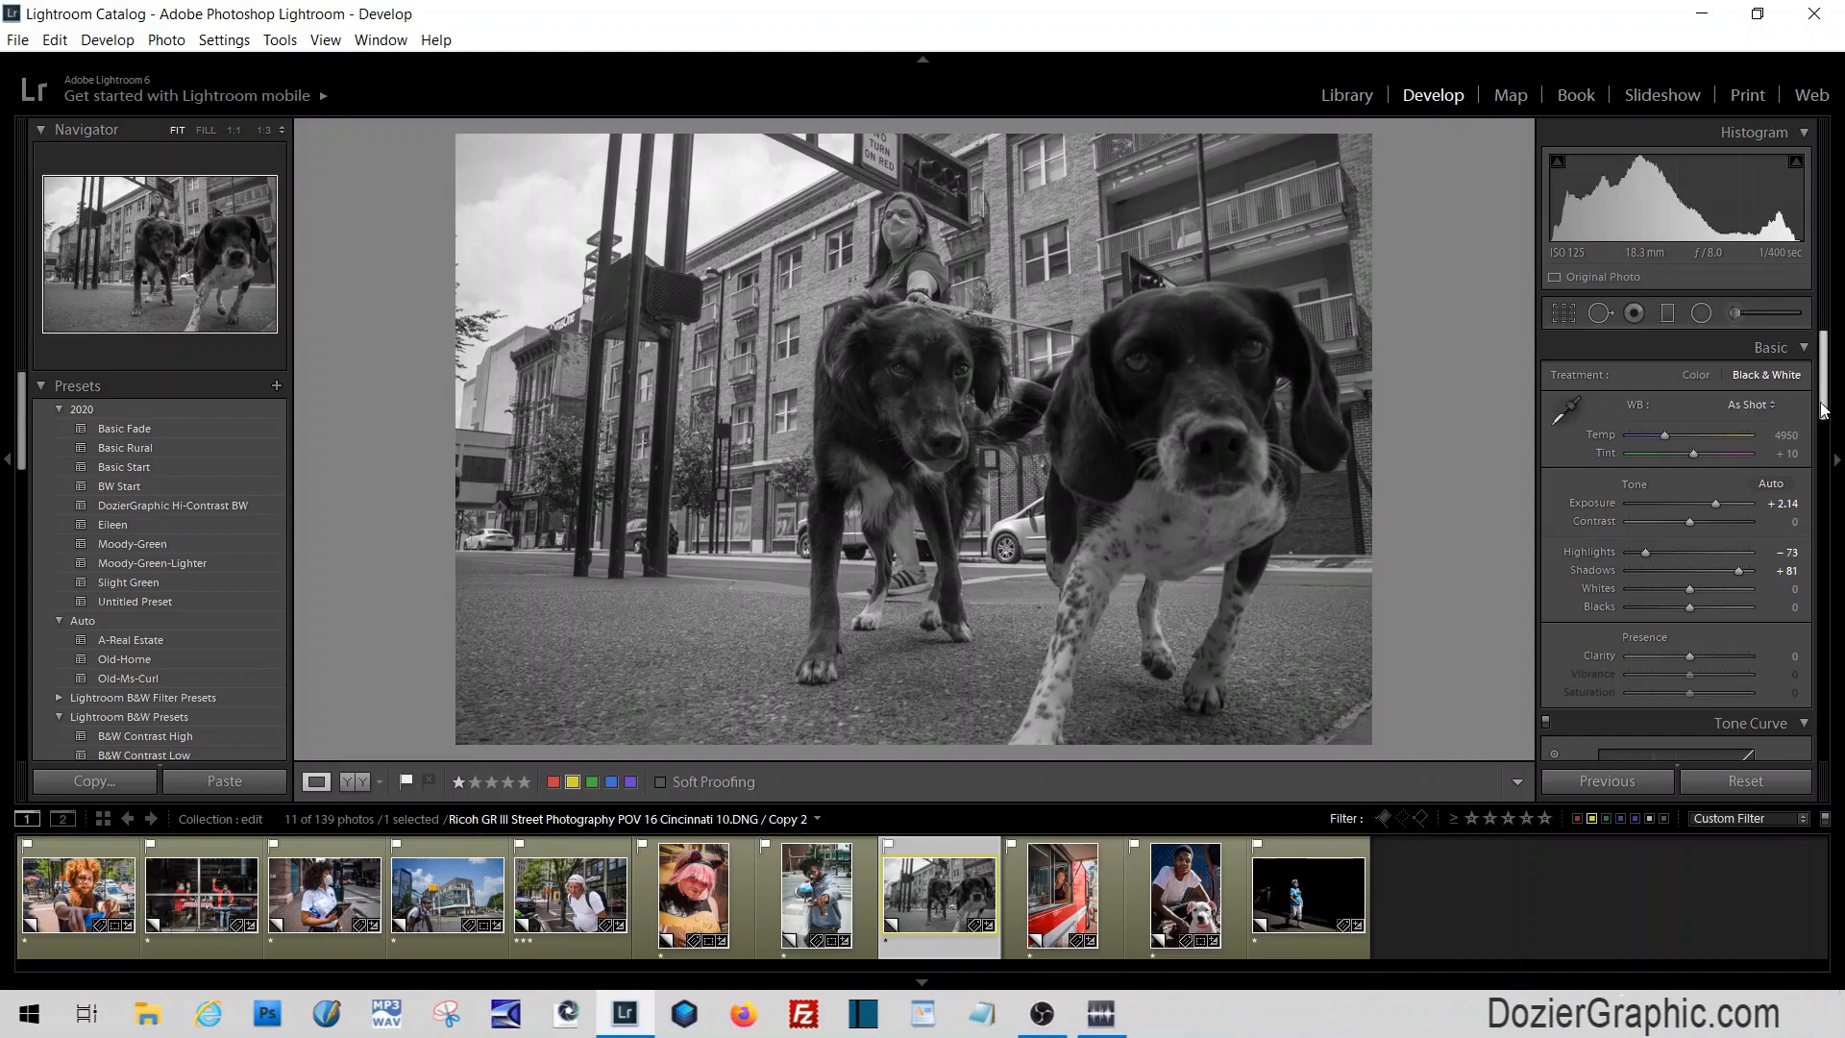
left_click_drag(1823, 400, 1823, 417)
left_click_drag(1692, 442, 1718, 442)
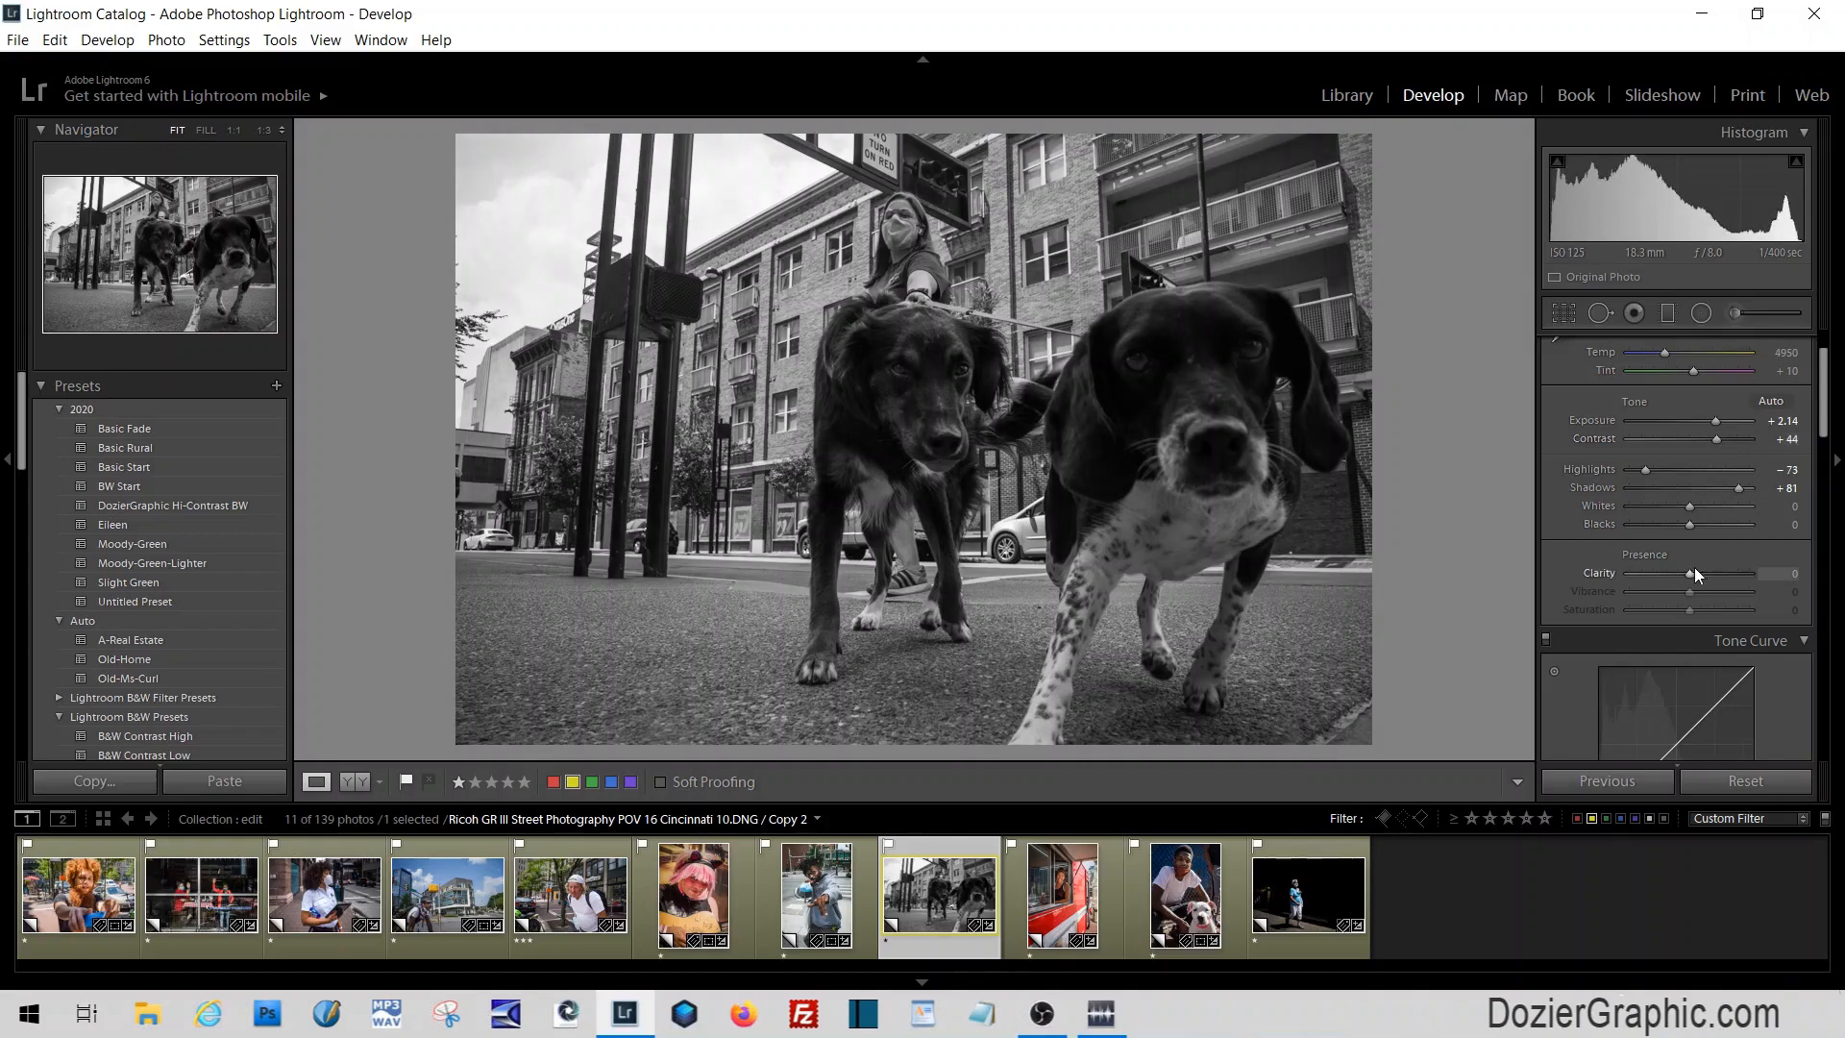
left_click_drag(1693, 571, 1709, 570)
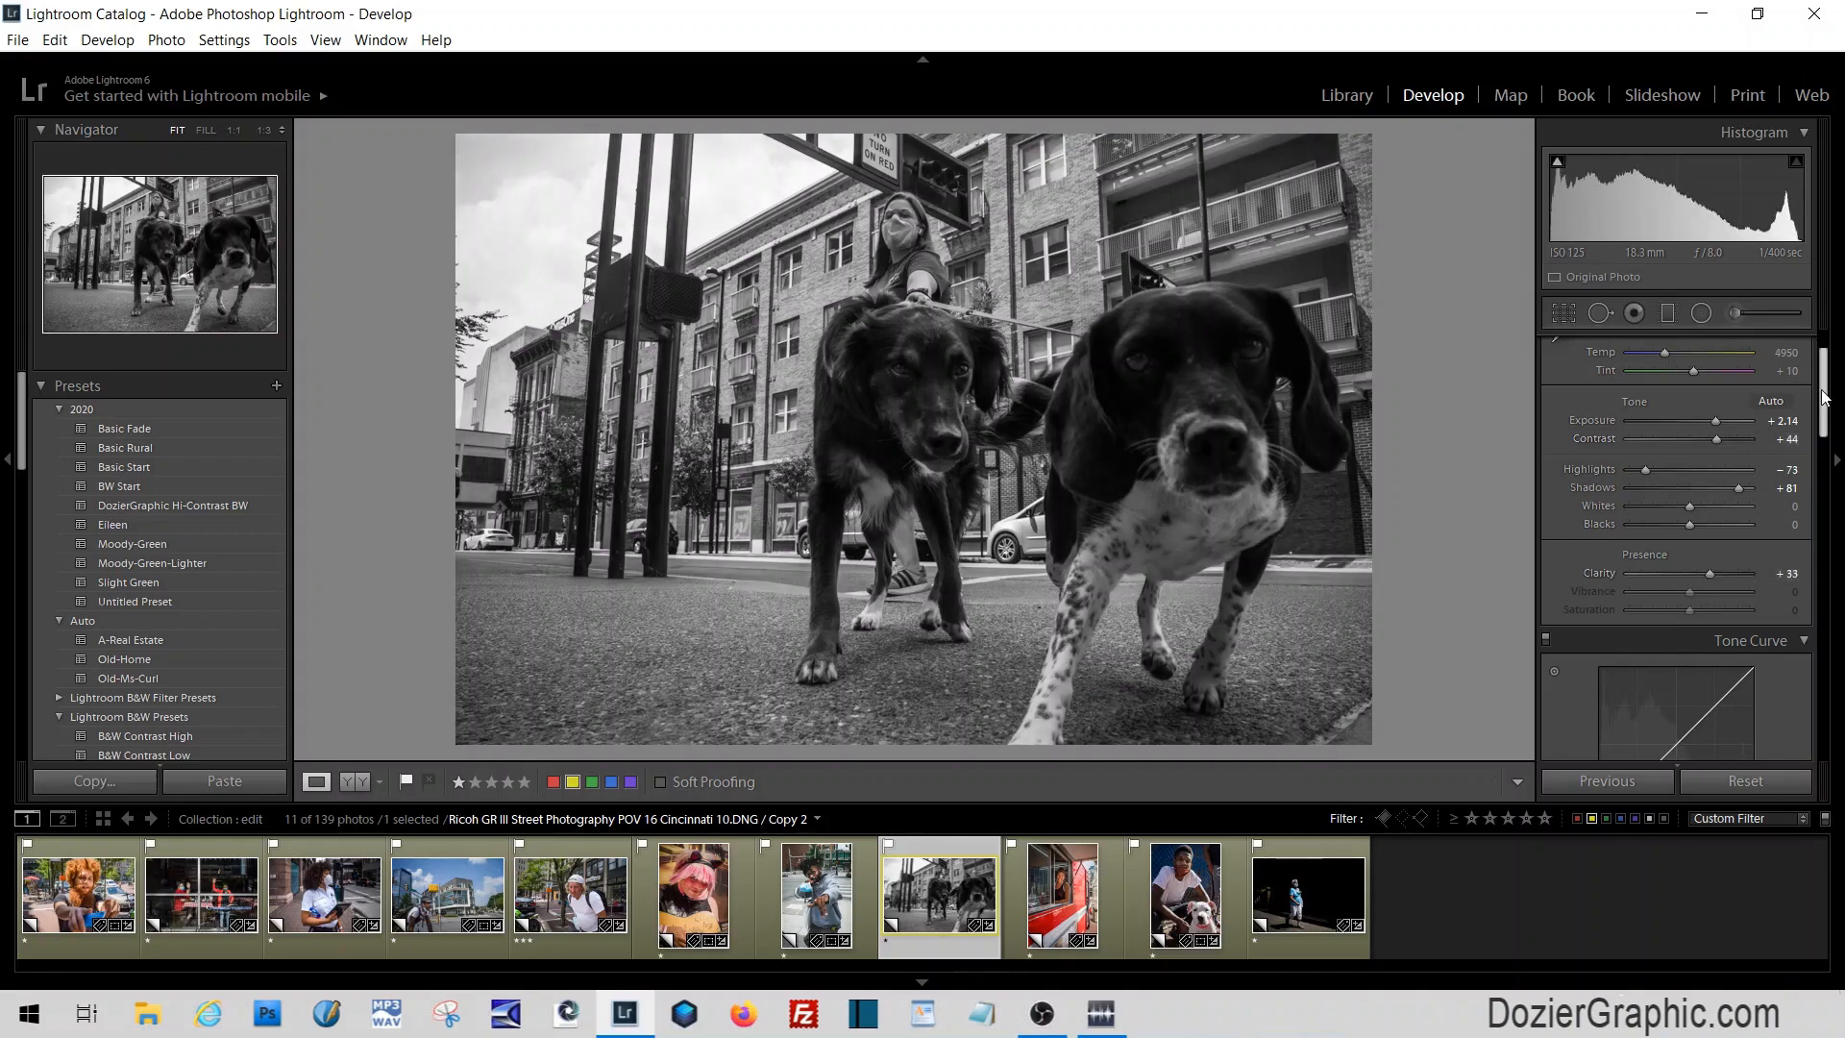
Lower the dog photo's tone curve regions slightly, and sharpen it with Amount 60 and increased Masking
left_click_drag(1825, 394, 1826, 490)
left_click_drag(1689, 430, 1680, 487)
left_click_drag(1825, 504, 1825, 619)
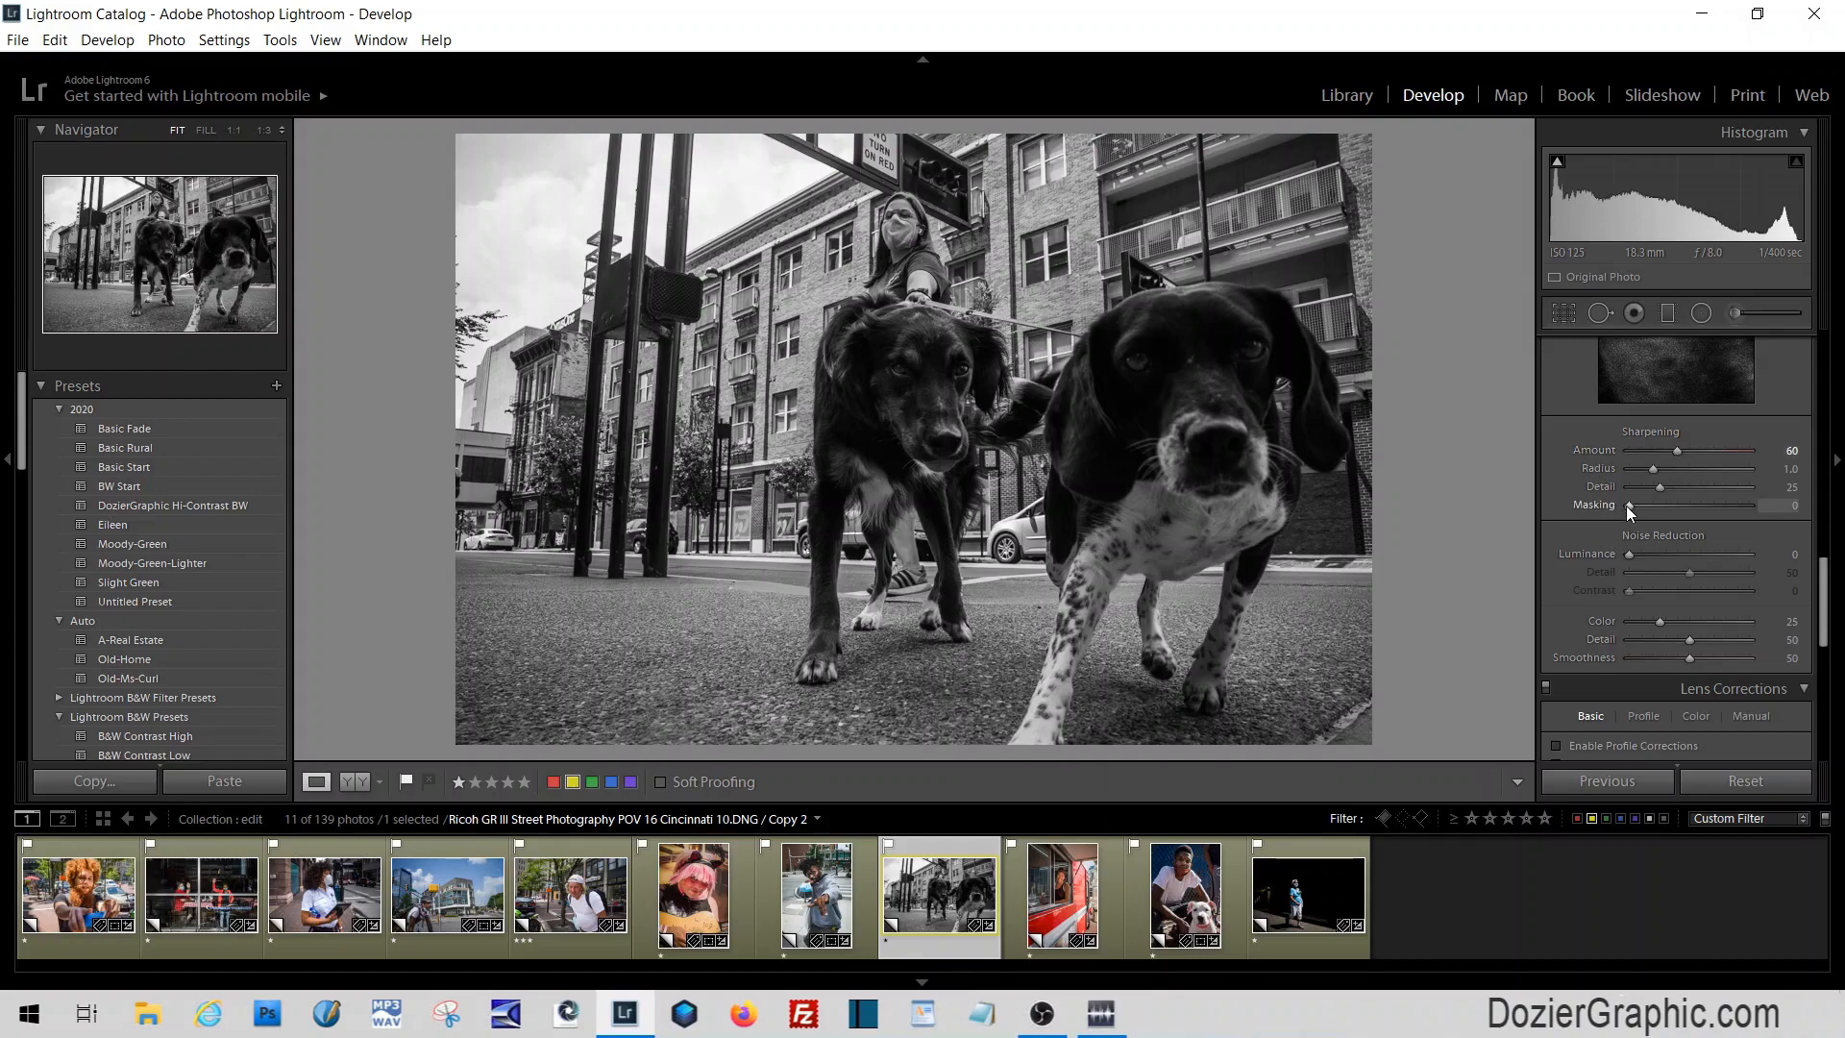
key("alt")
left_click_drag(1624, 506, 1720, 505)
Crop the dog photo slightly tighter from its upper-left corner at the original aspect ratio
left_click_drag(1821, 604, 1812, 405)
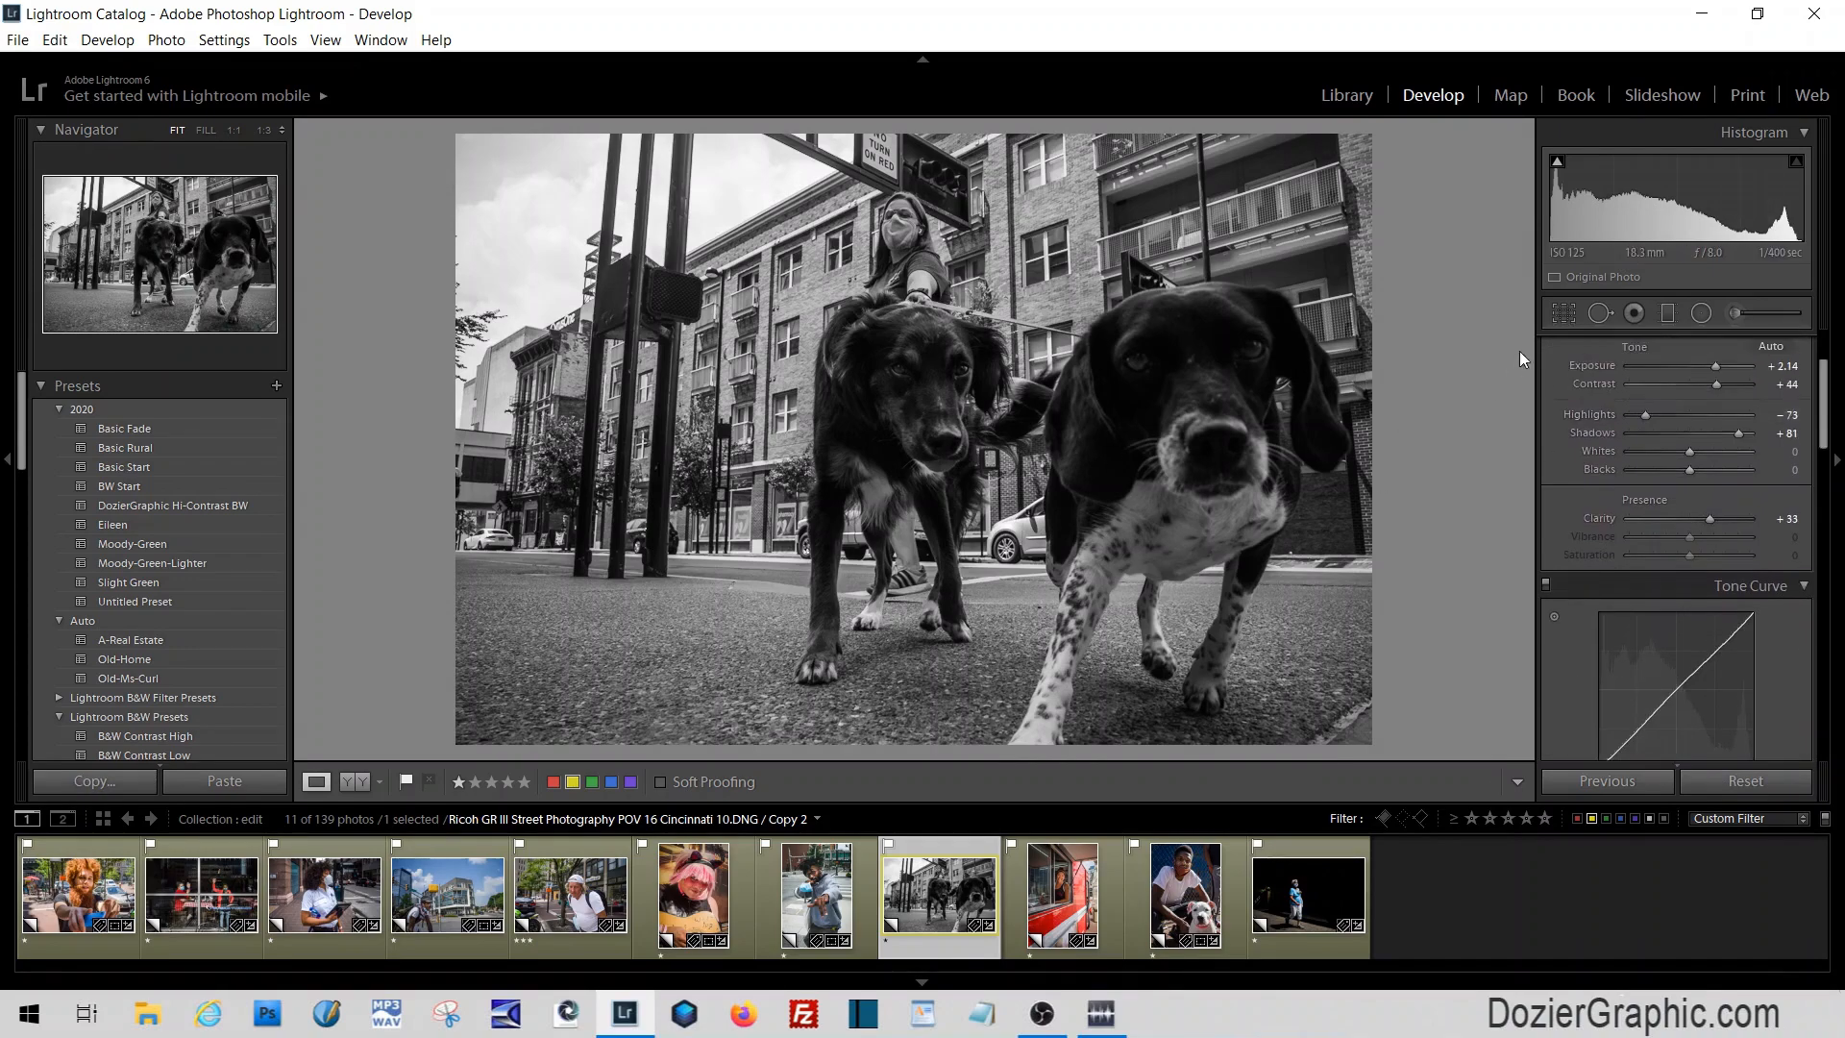
left_click(1563, 313)
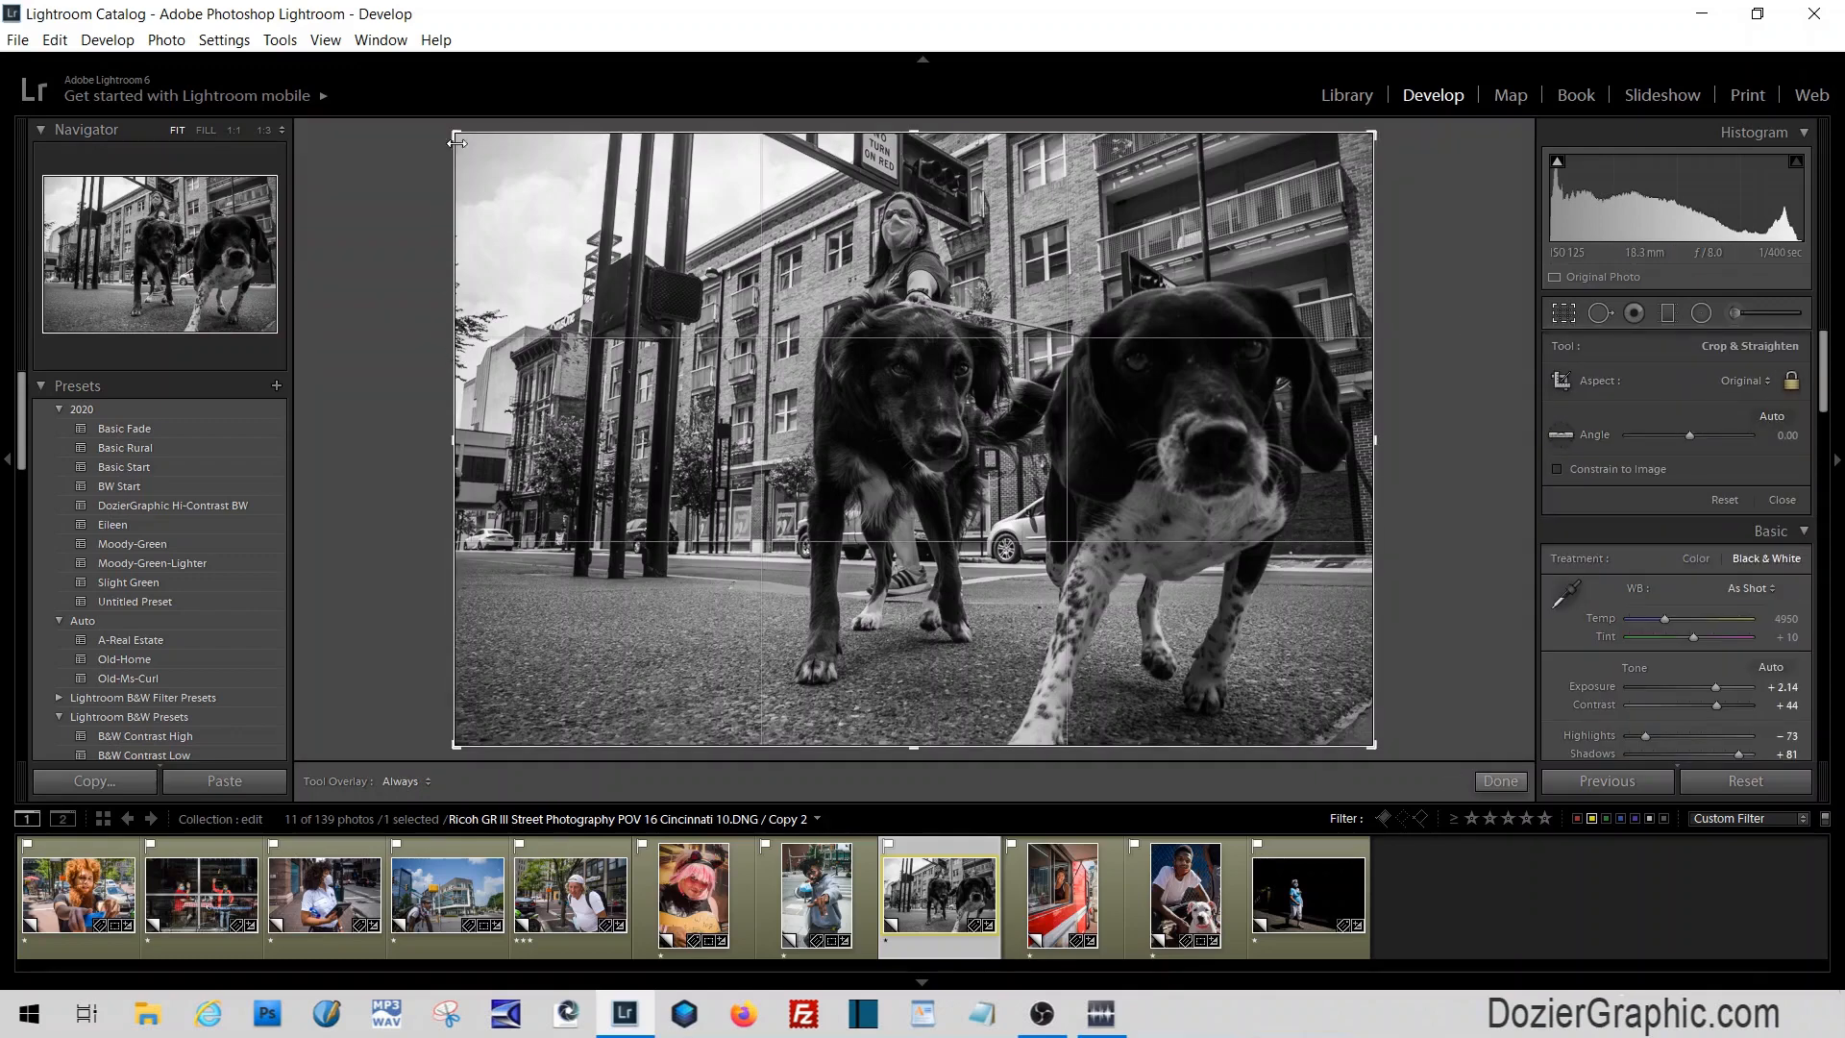
left_click_drag(456, 135, 482, 152)
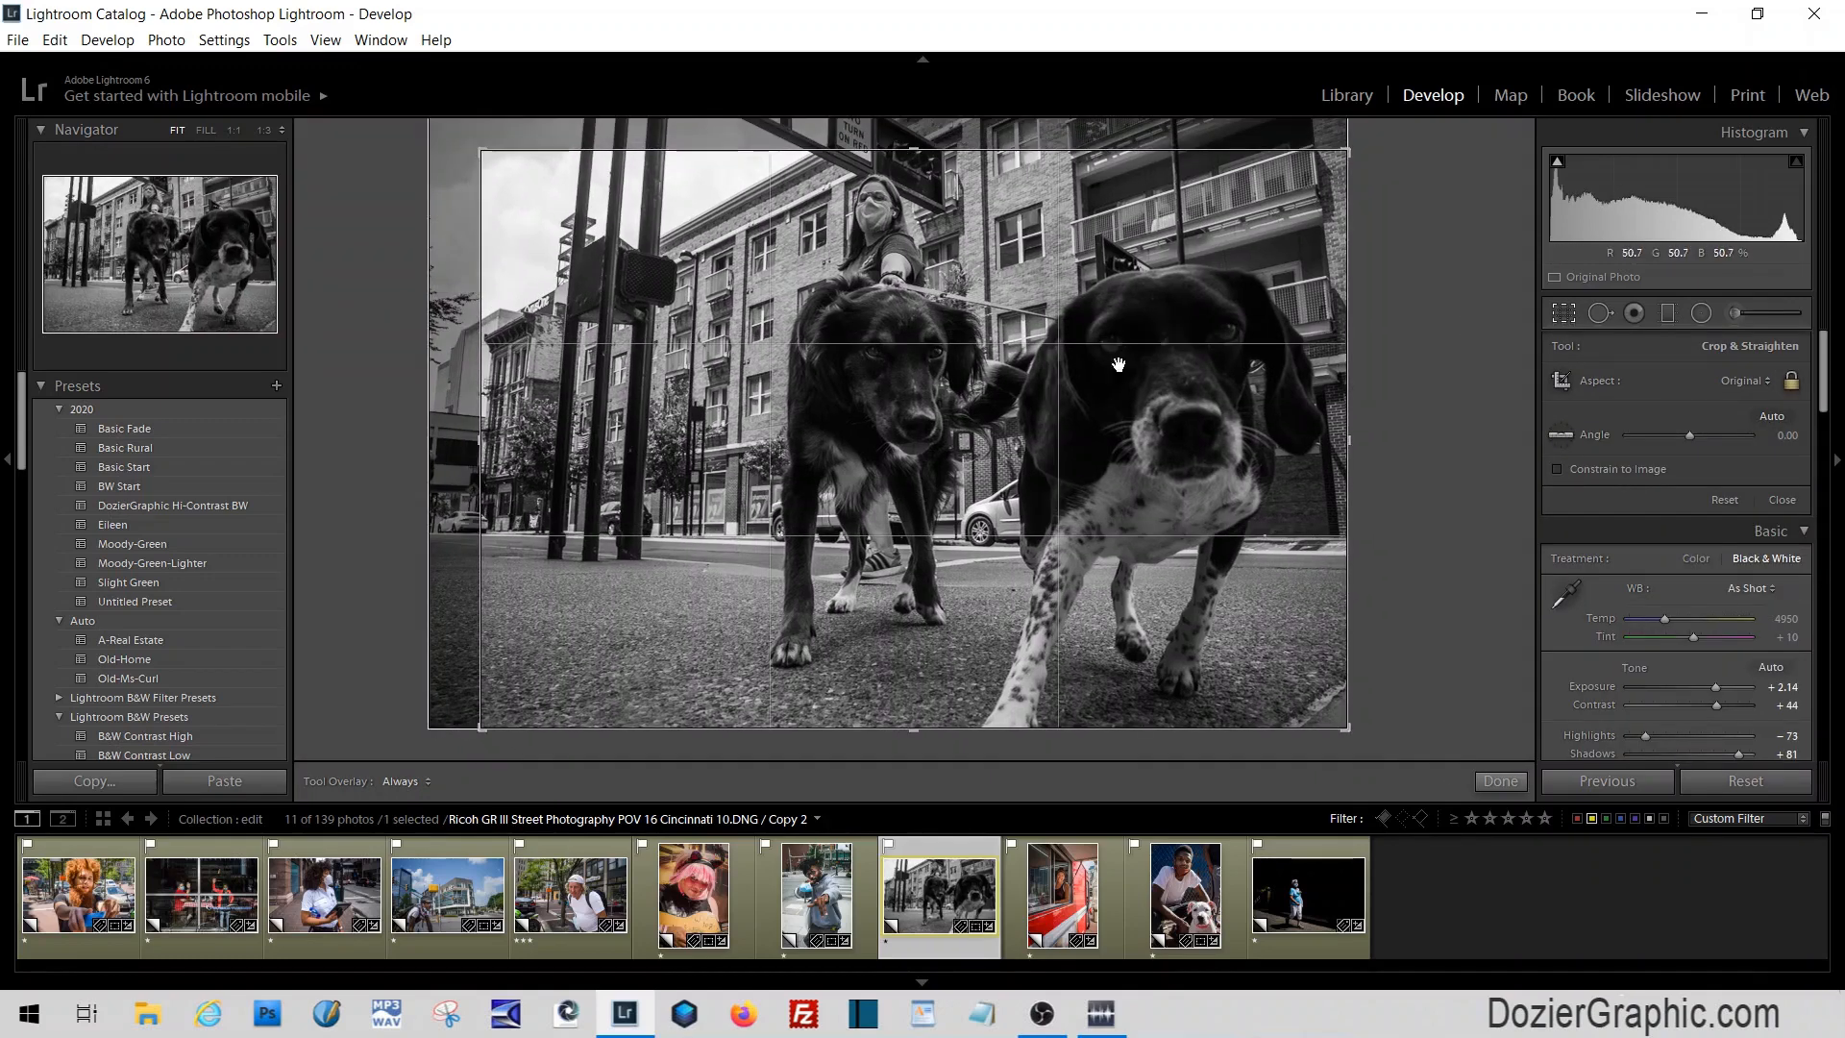
left_click(1564, 313)
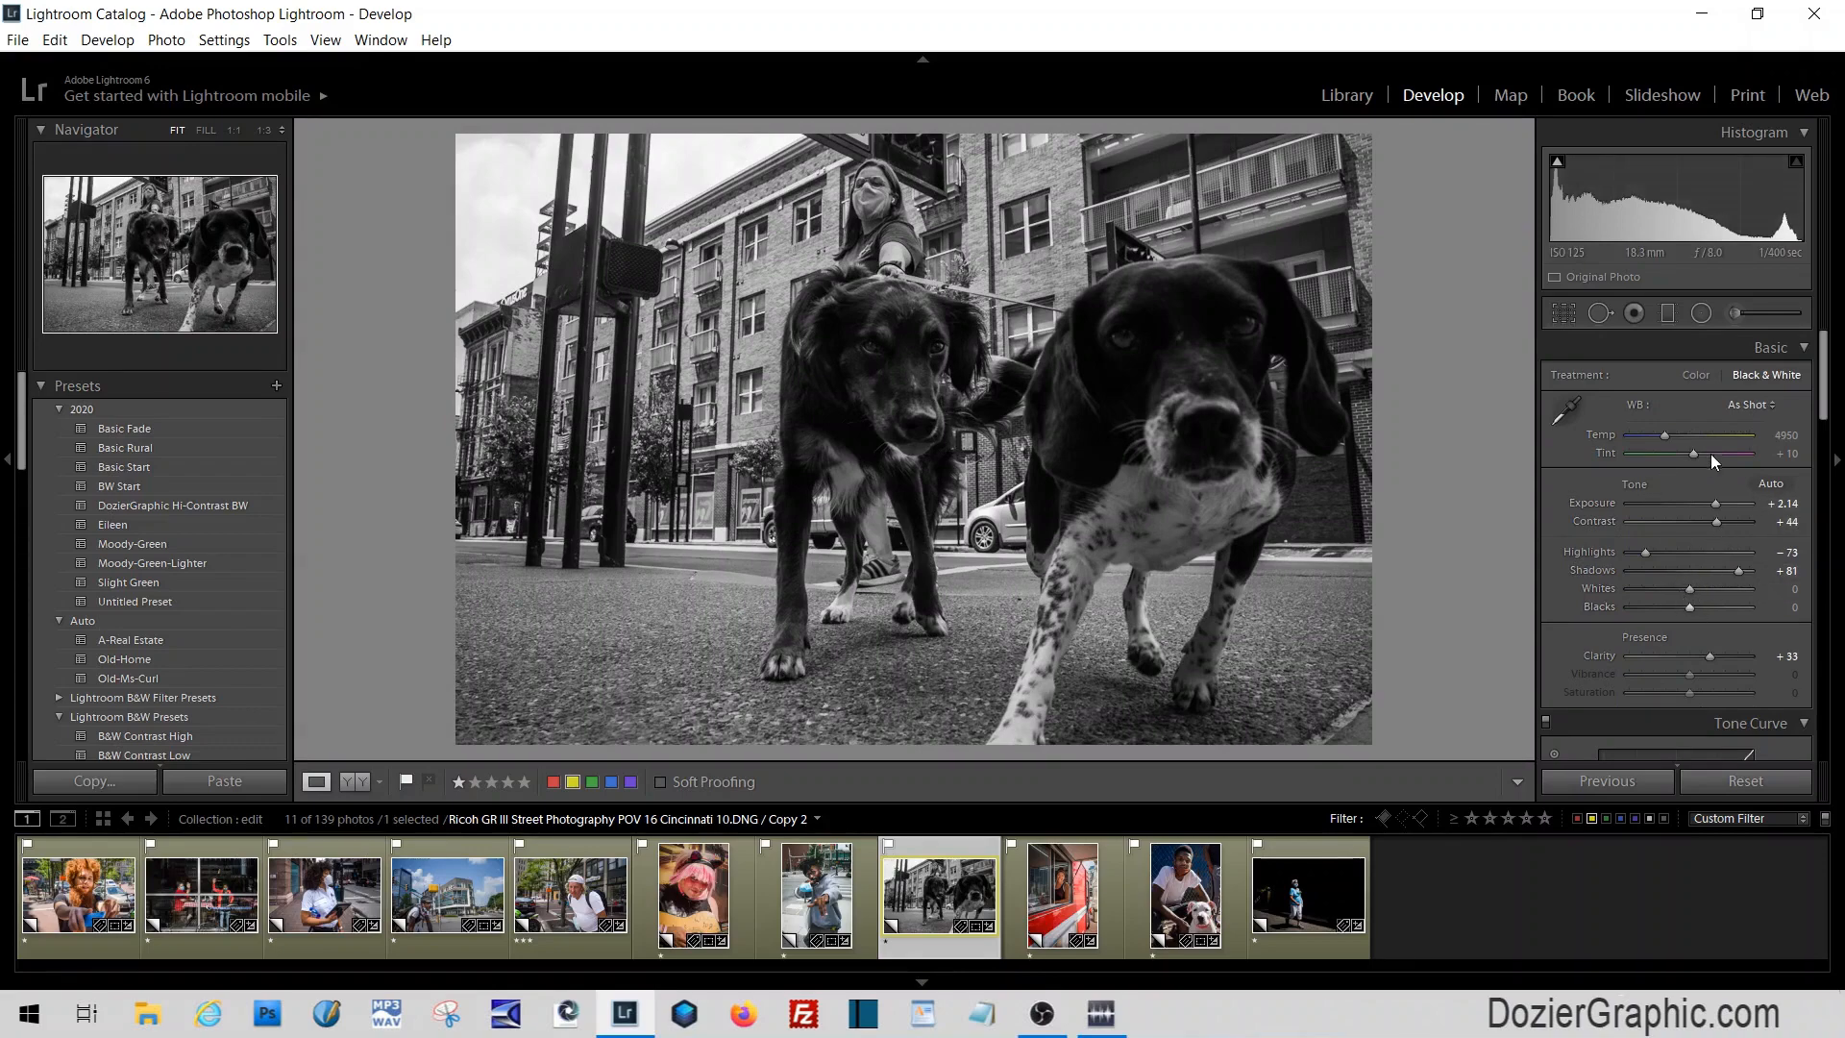
Draw a radial filter over the spotted dog's face with Exposure 1.21, Highlights −26, Shadows 57 and Clarity 35
left_click(1701, 314)
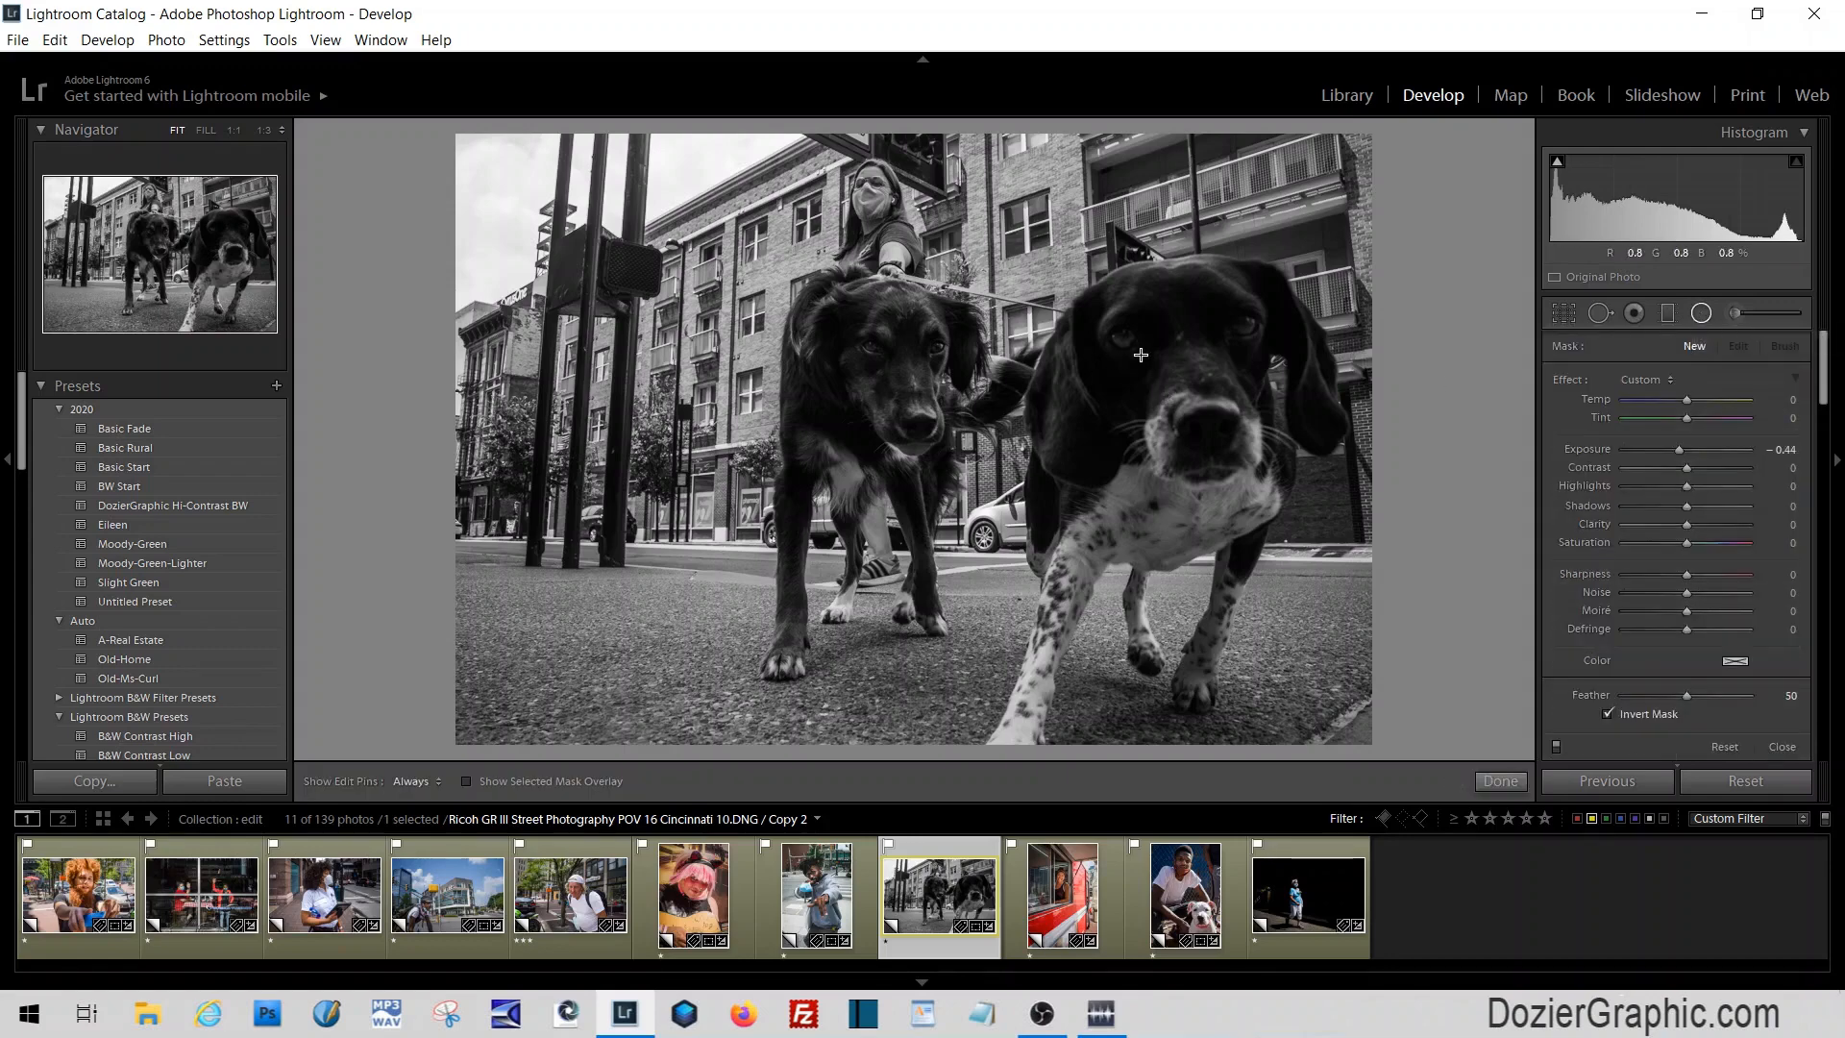
left_click_drag(1127, 346, 1167, 371)
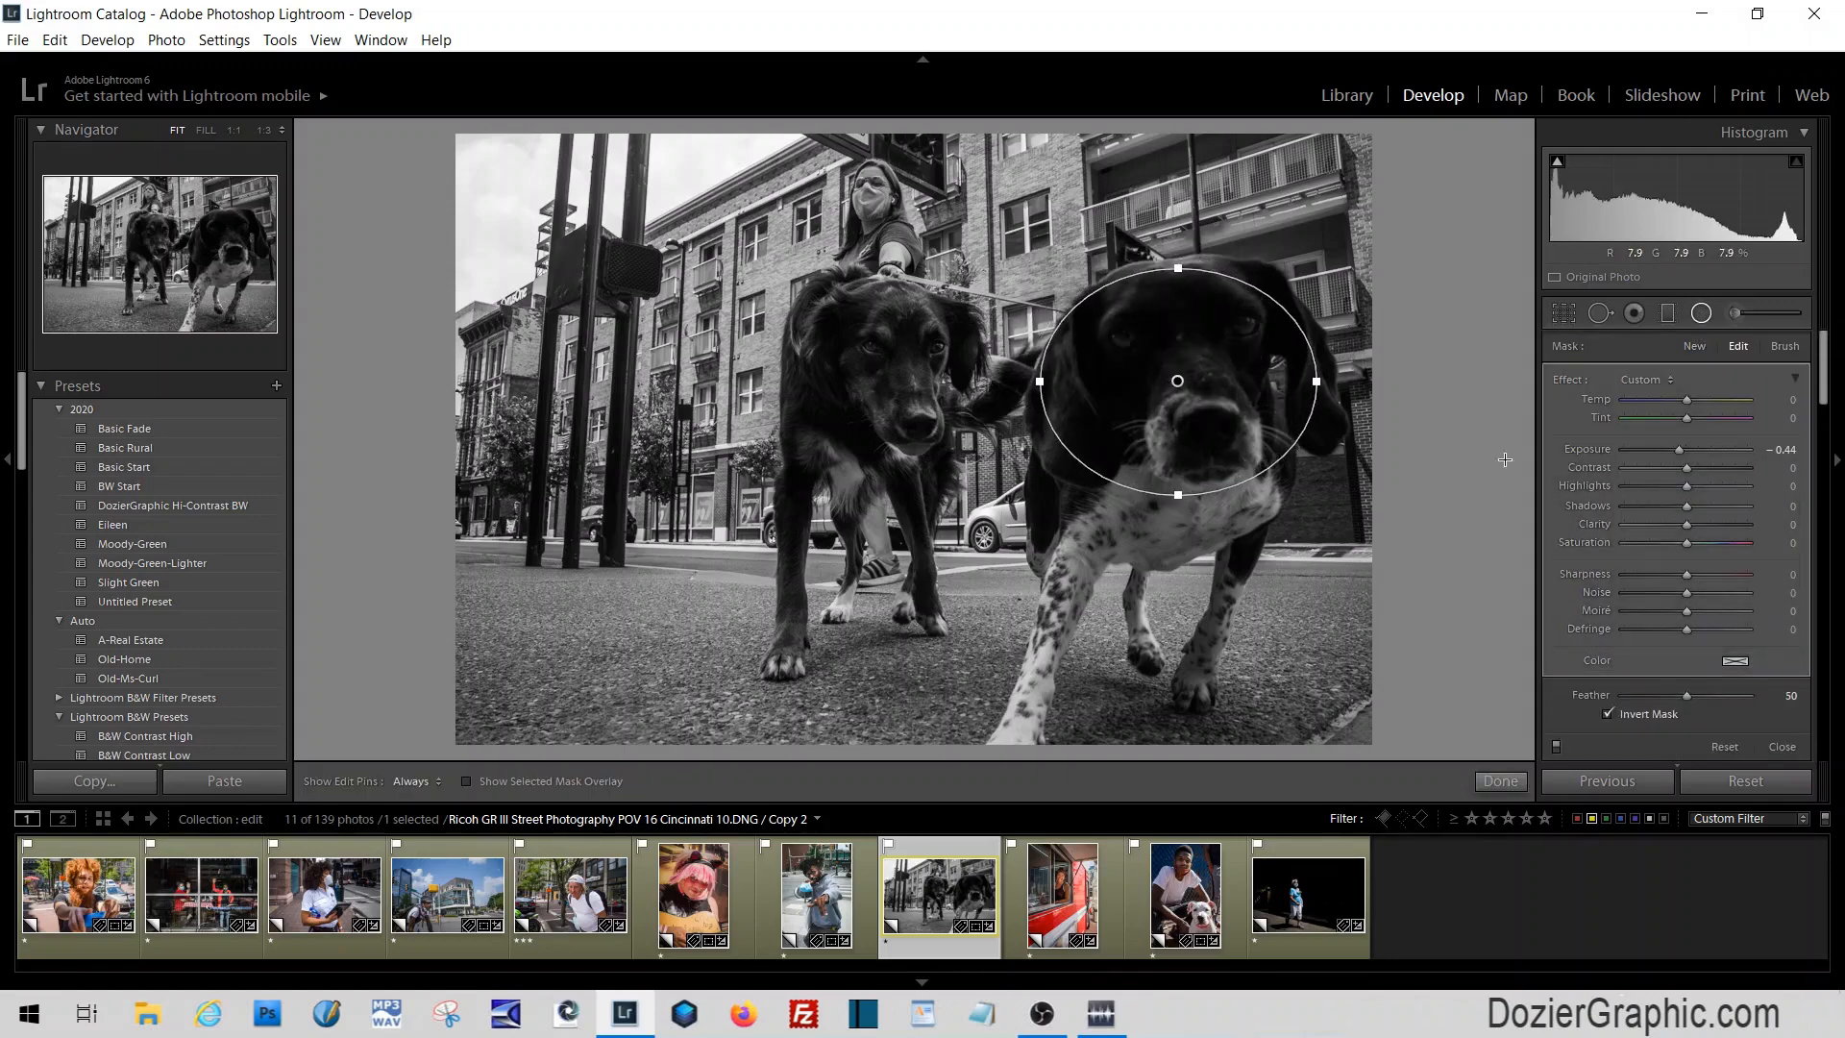
left_click_drag(1681, 449, 1709, 450)
left_click(1722, 504)
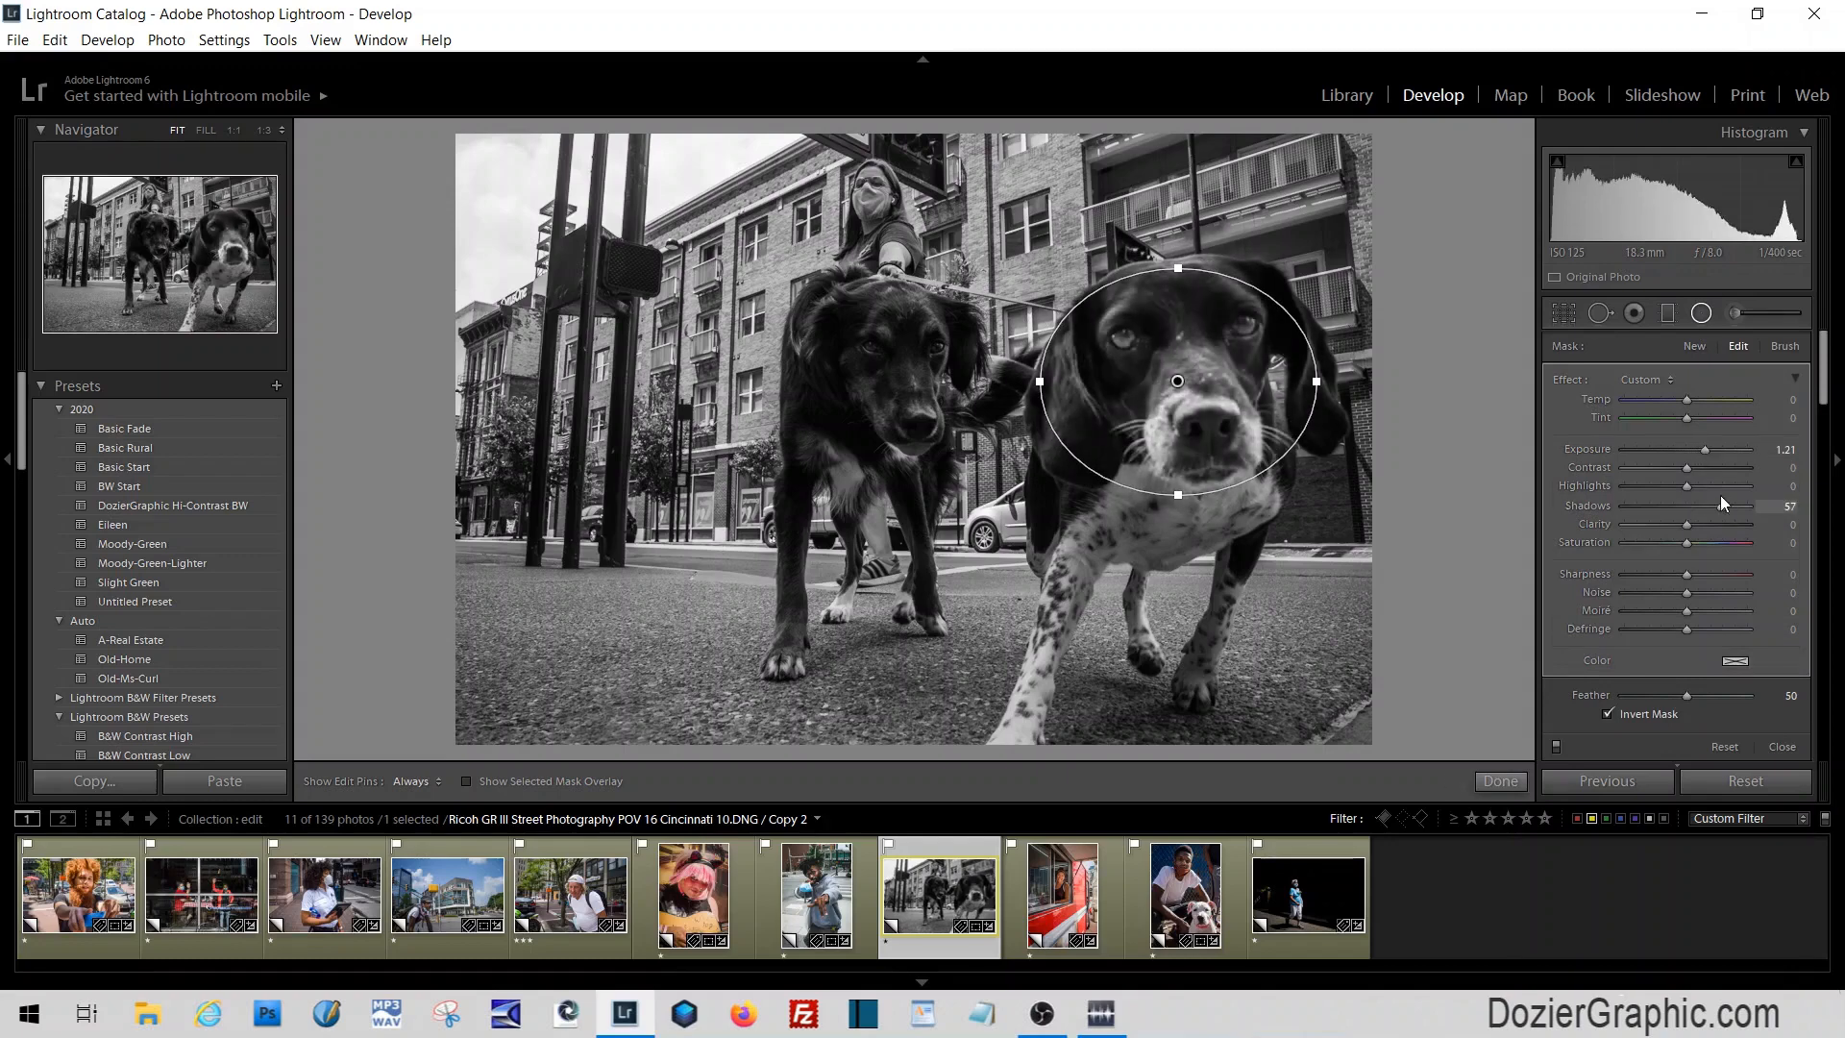
left_click_drag(1686, 486, 1708, 521)
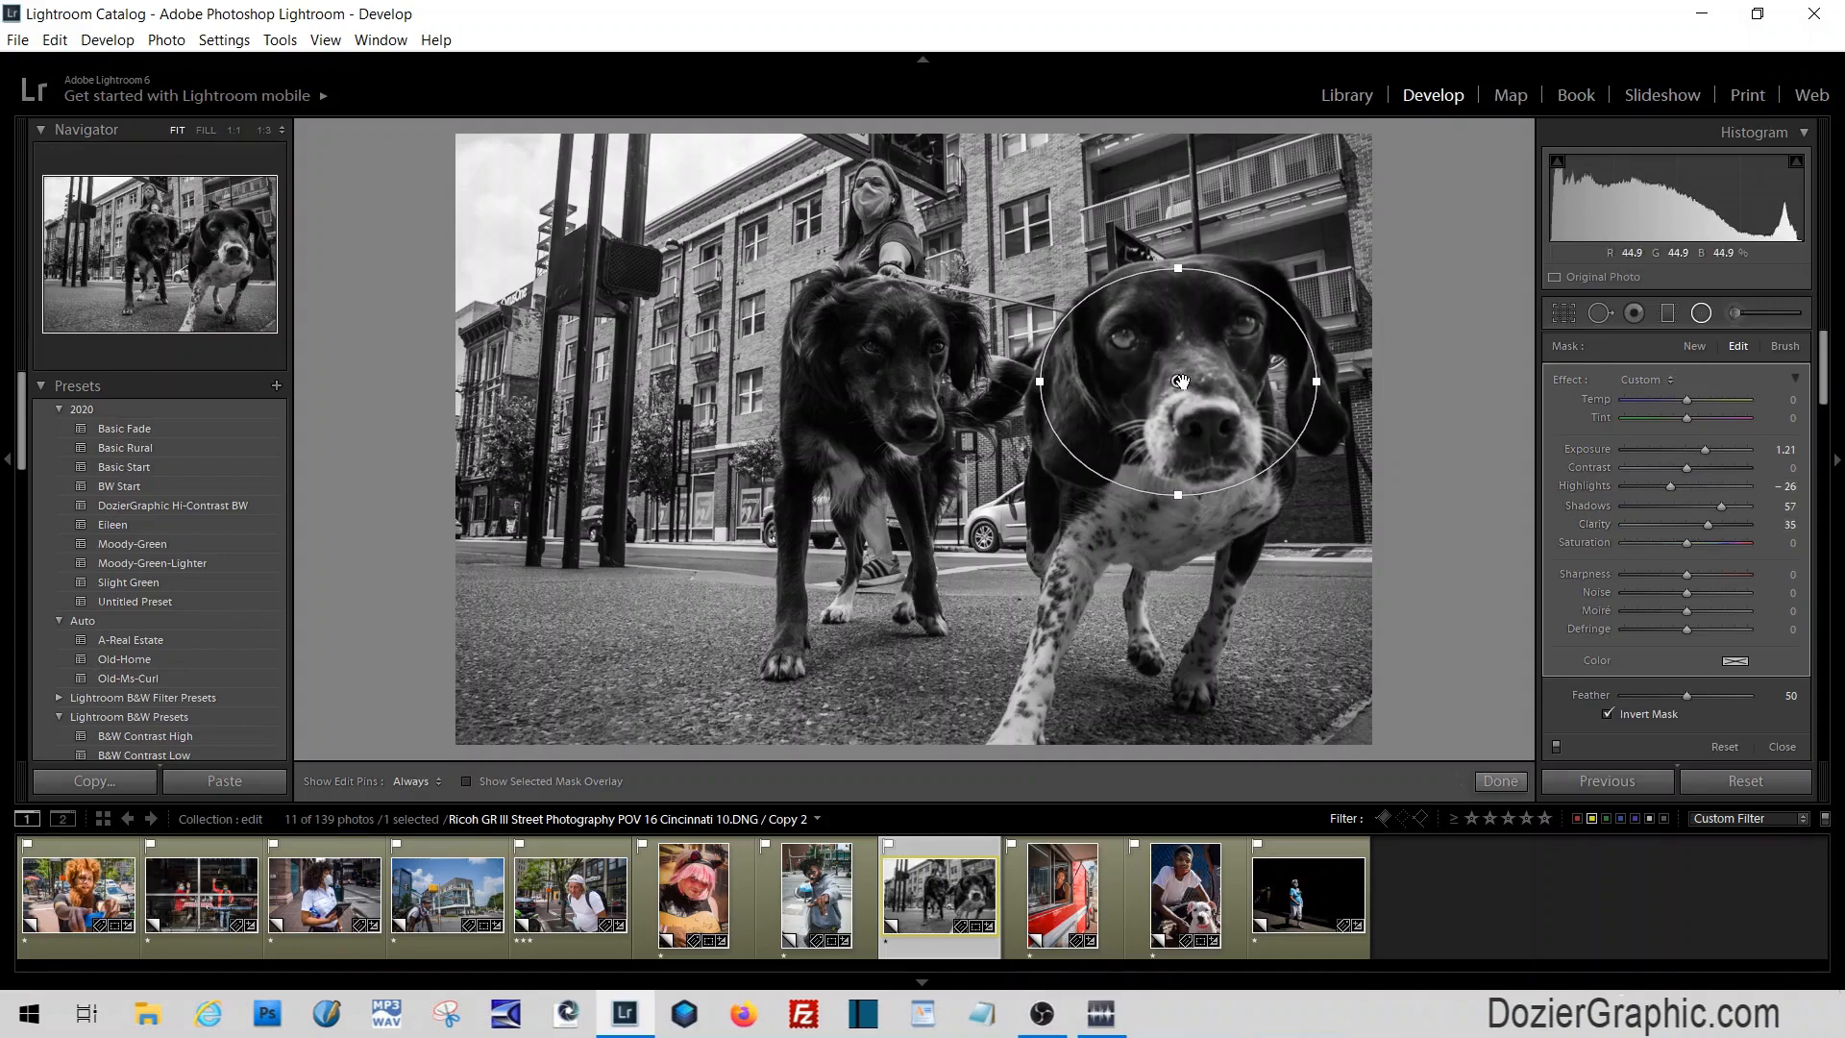
Shift the spotted dog's radial filter slightly upward and enlarge it to surround the whole head
left_click_drag(1181, 381, 1179, 363)
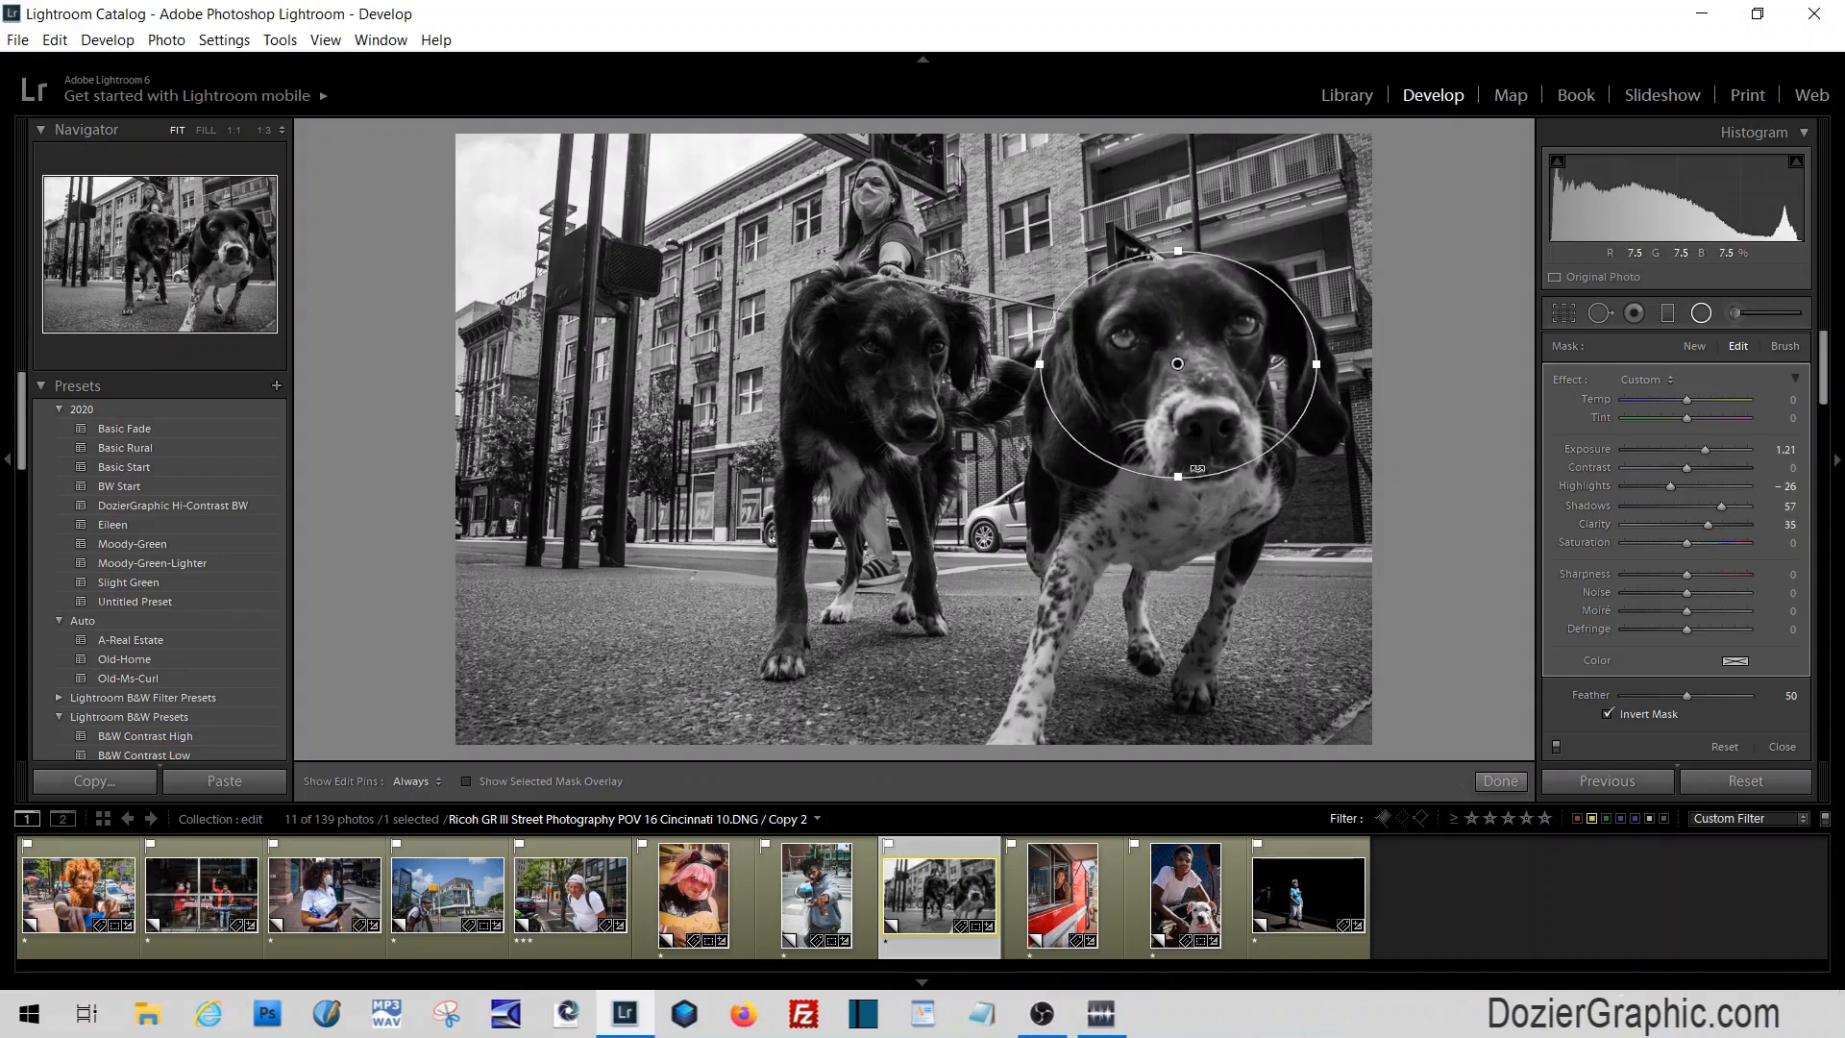
left_click_drag(1181, 481, 1181, 508)
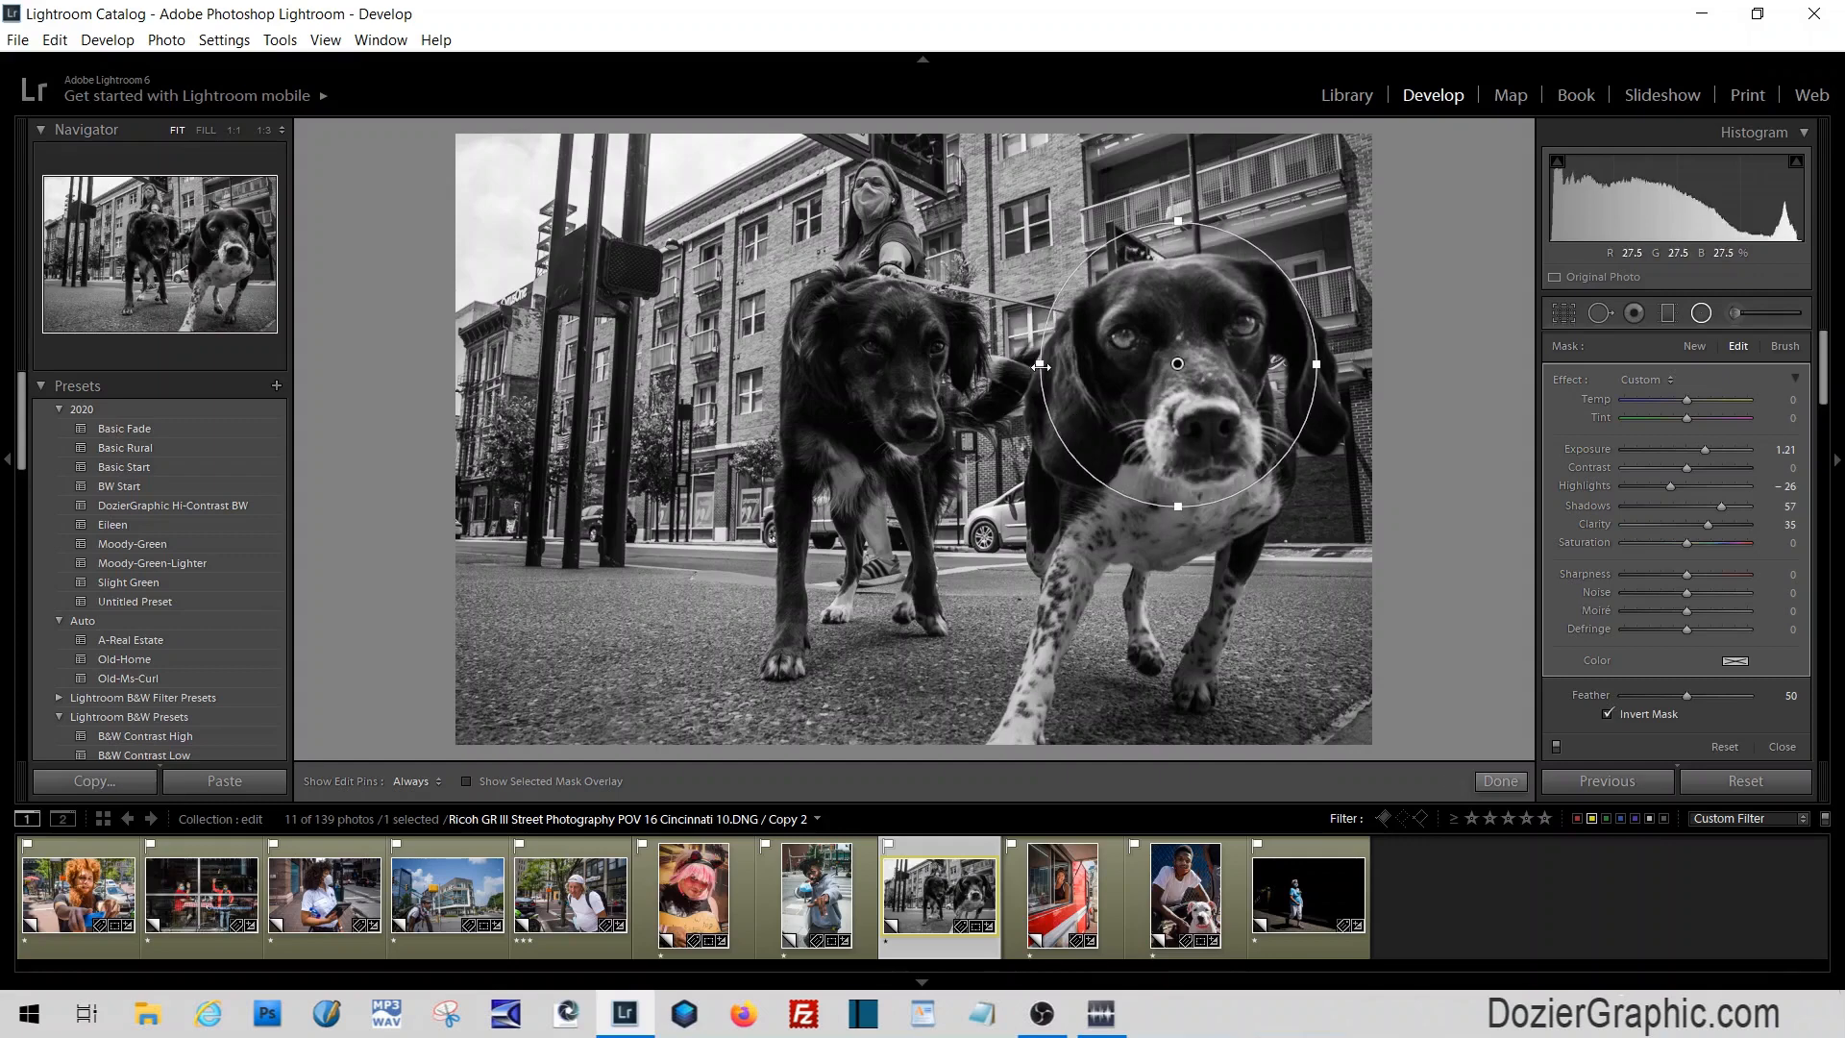
left_click_drag(1039, 366, 1012, 366)
Add a second radial filter over the darker dog's face with Exposure 0.96, Highlights −40, Shadows 44 and Clarity 30
left_click_drag(858, 346, 957, 455)
left_click_drag(872, 361, 903, 397)
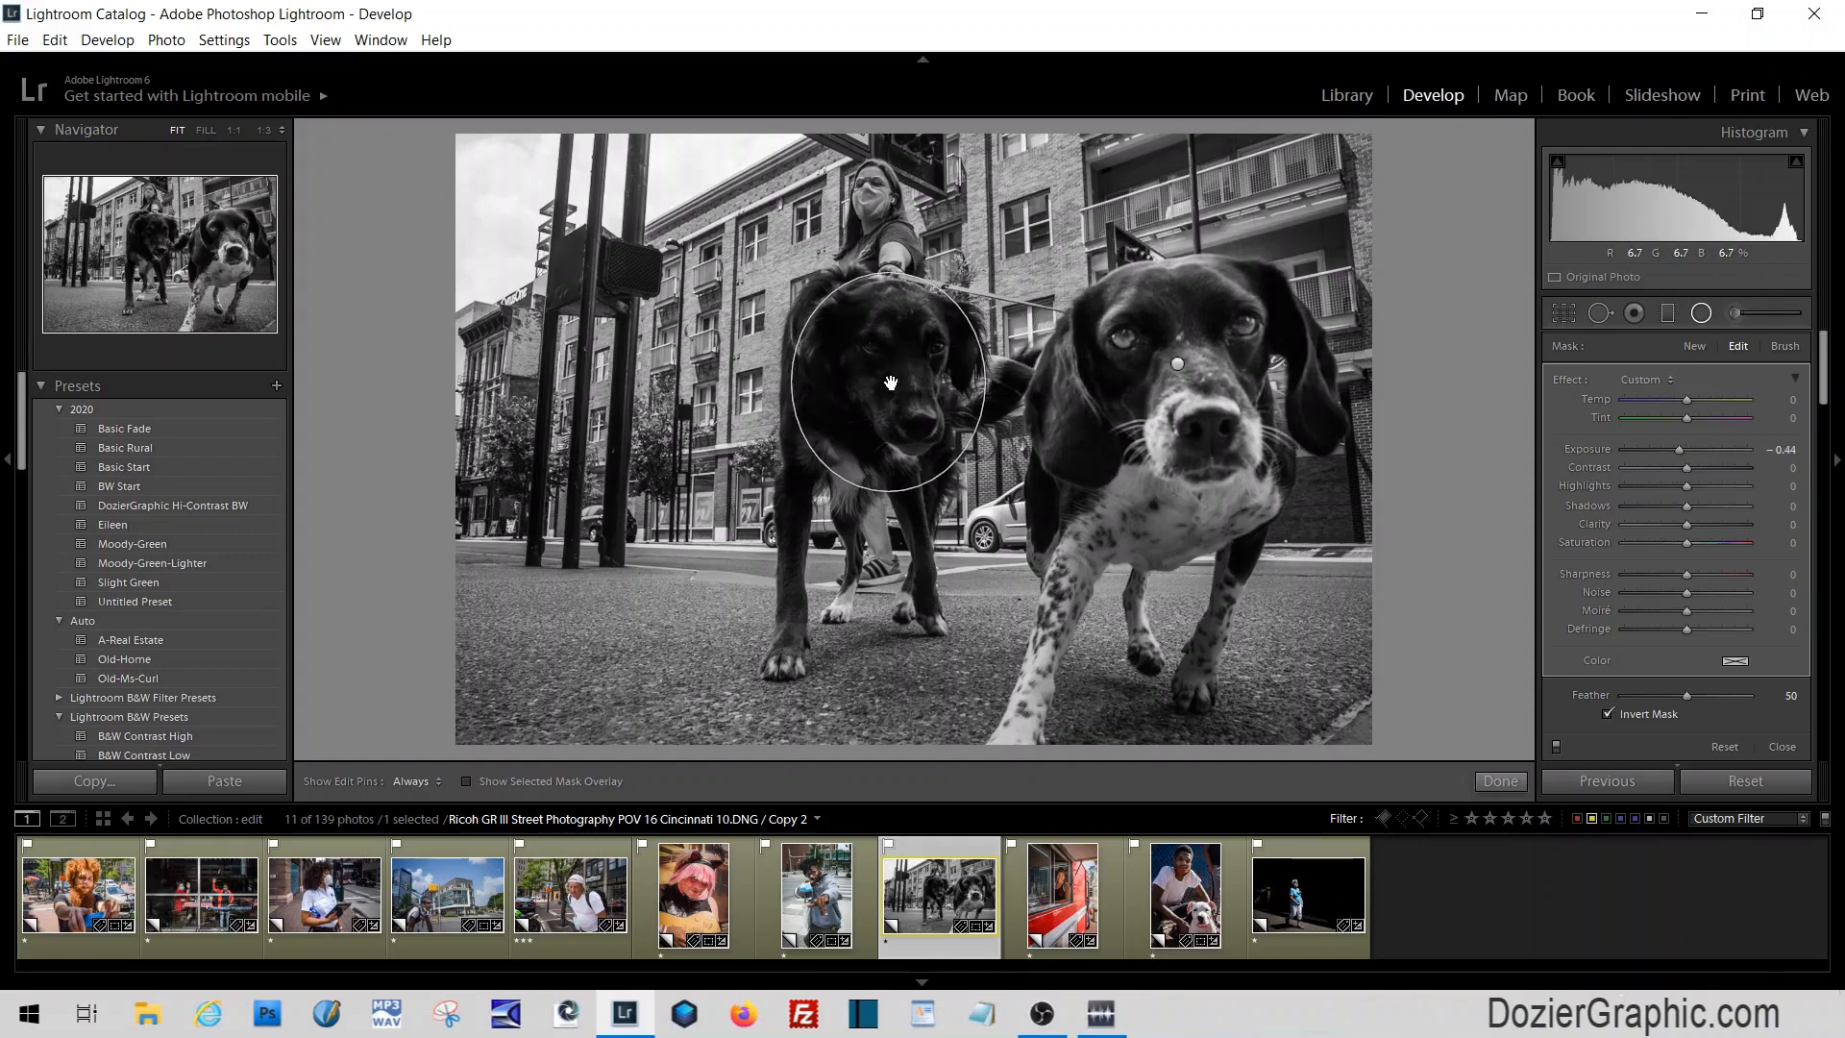
left_click_drag(1680, 448, 1707, 523)
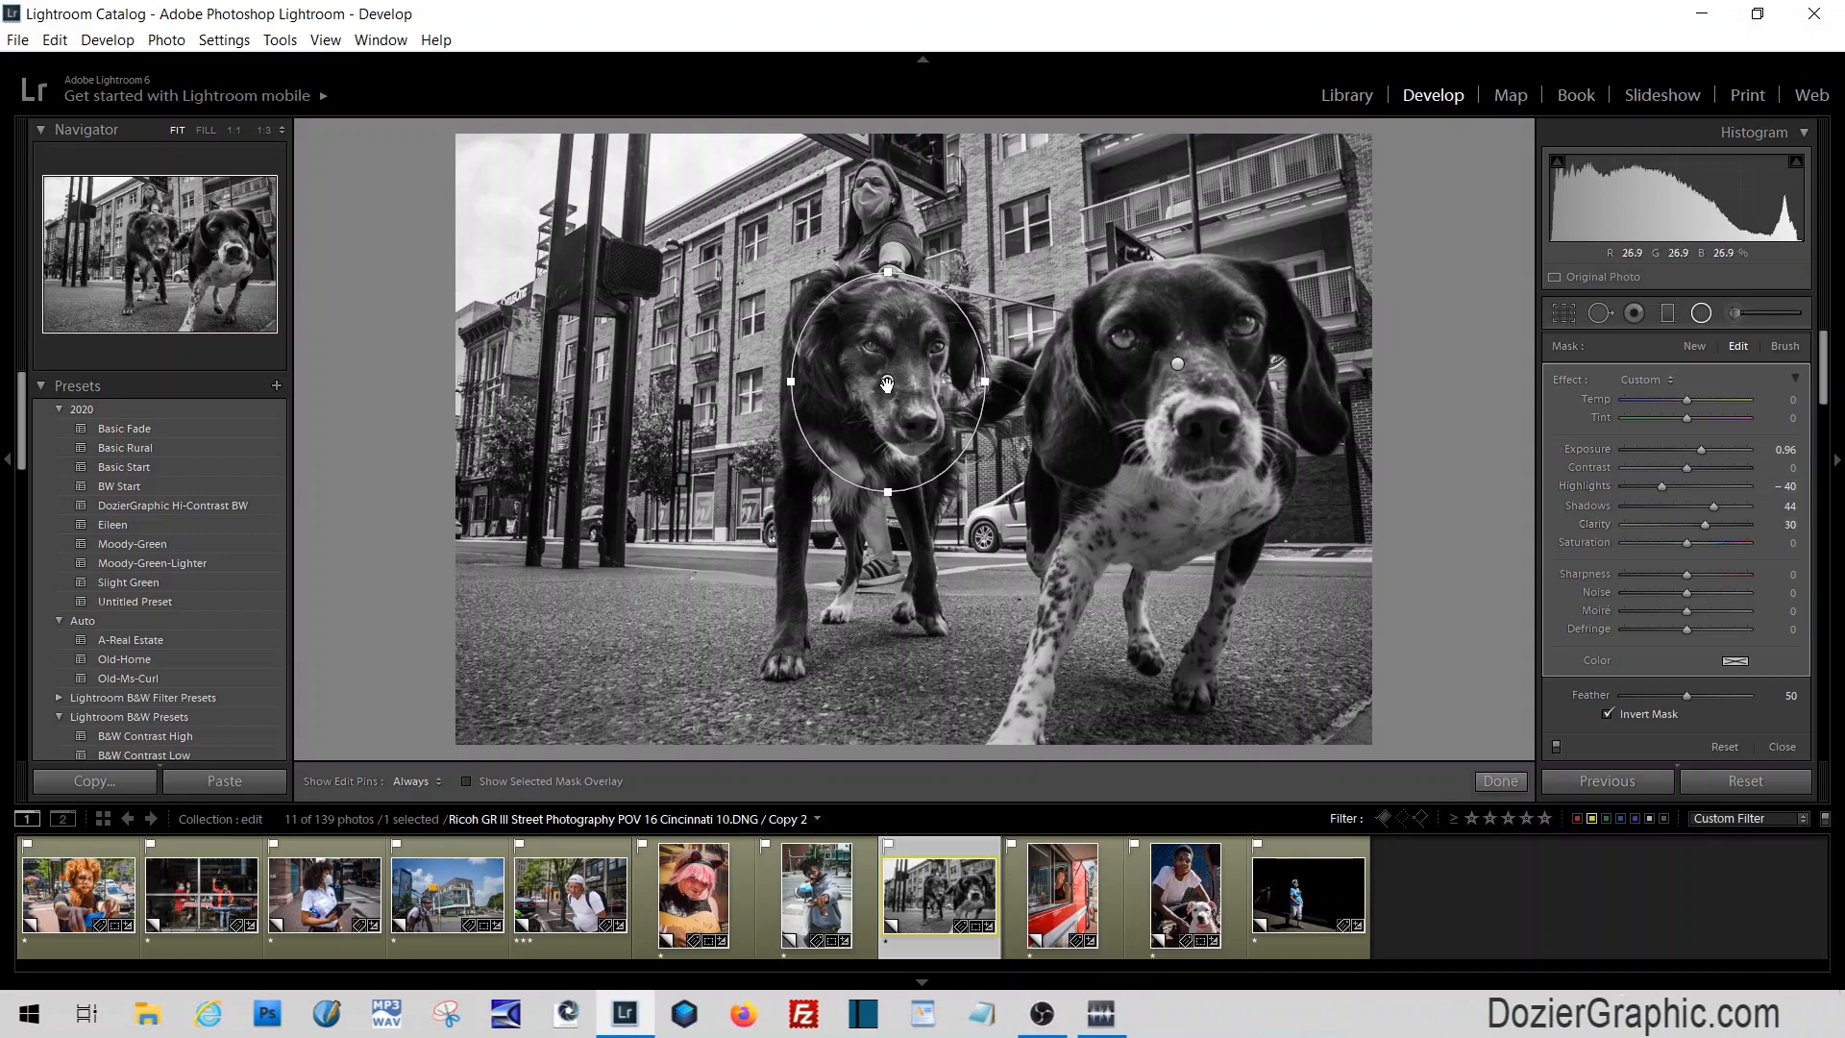
left_click(1703, 313)
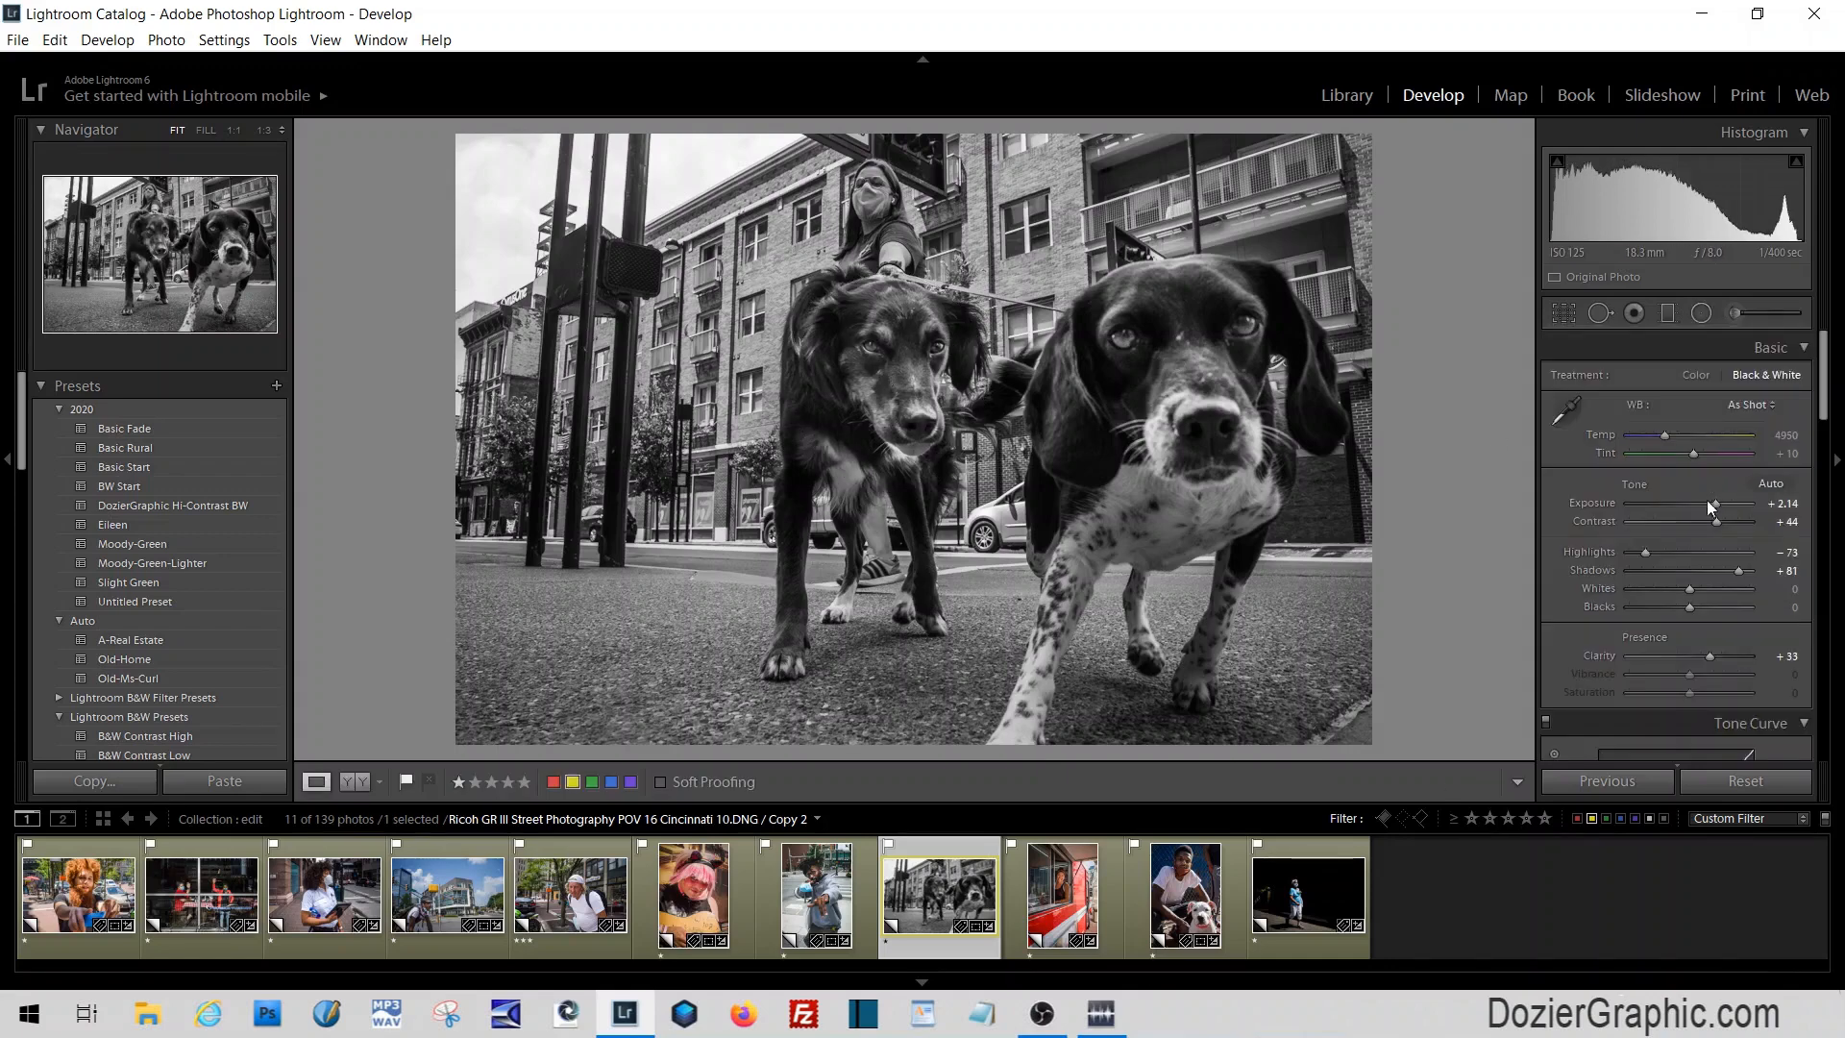
Set the dog photo's Shadows to 44 and Whites to 41, and slightly loosen the crop at its upper-left corner
left_click_drag(1733, 569, 1716, 592)
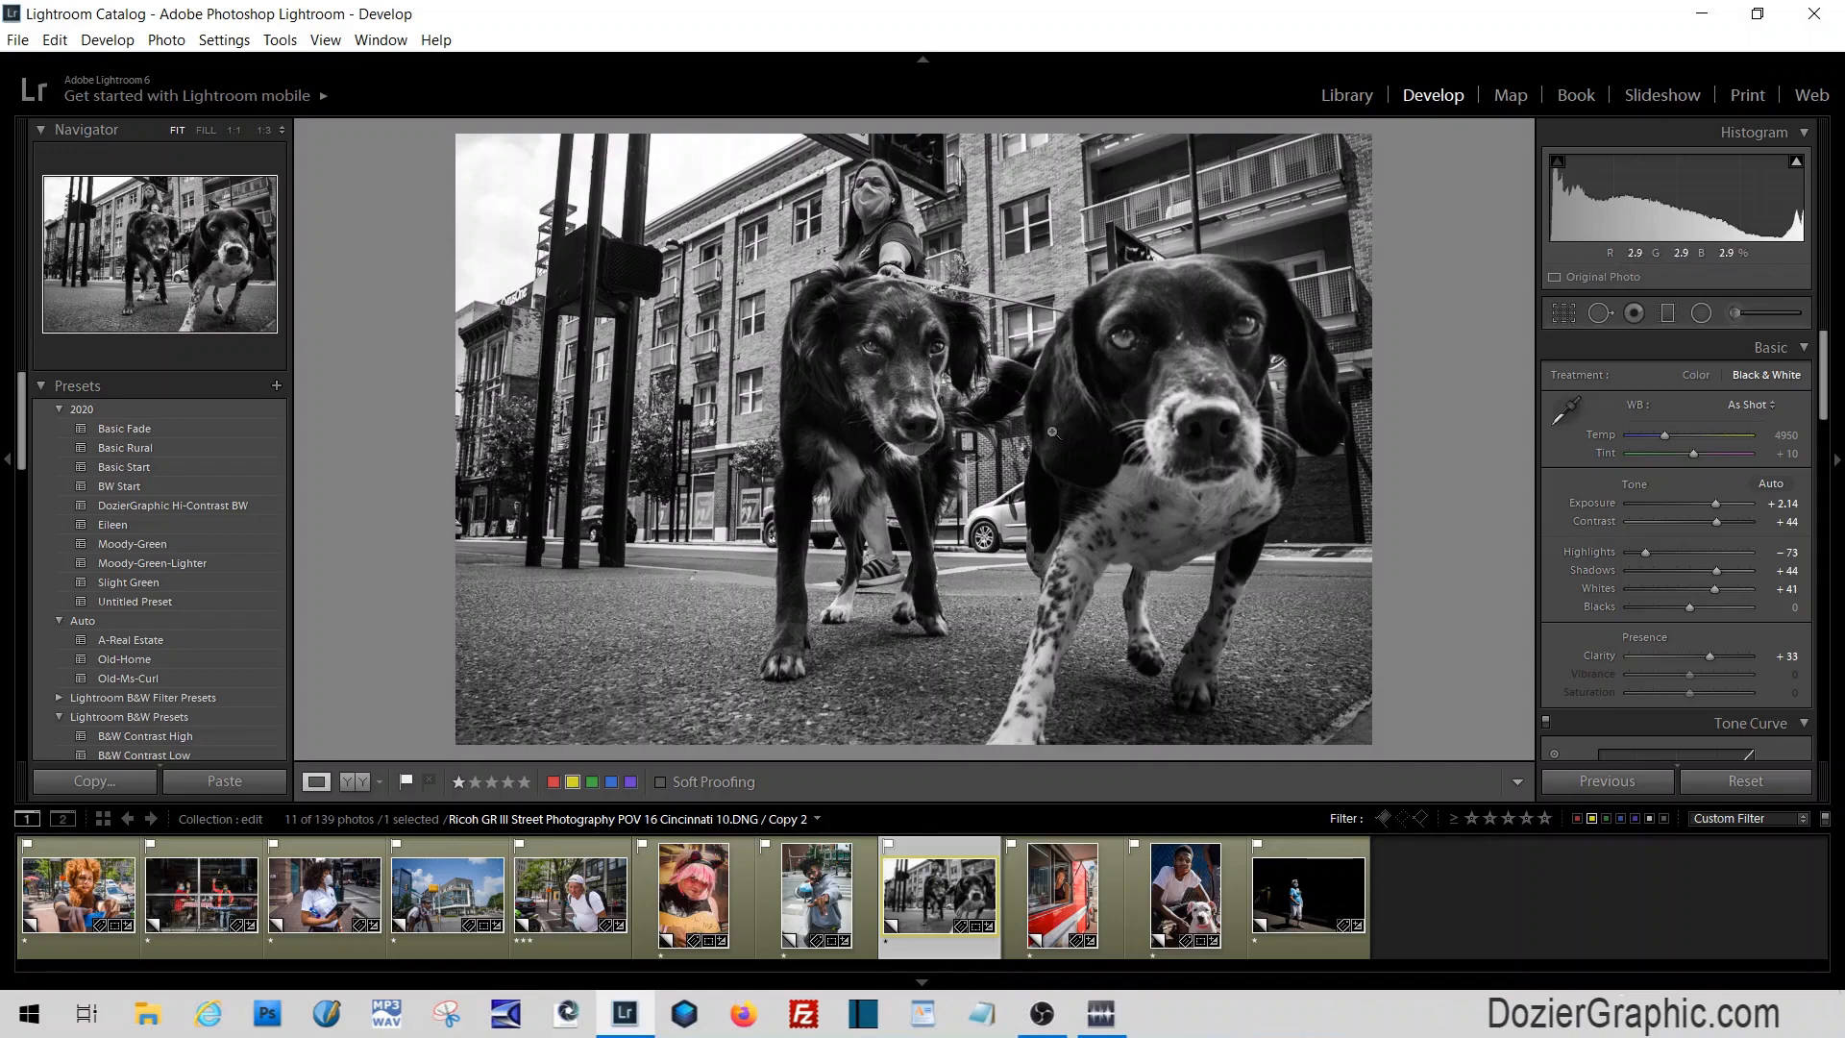
left_click(1563, 313)
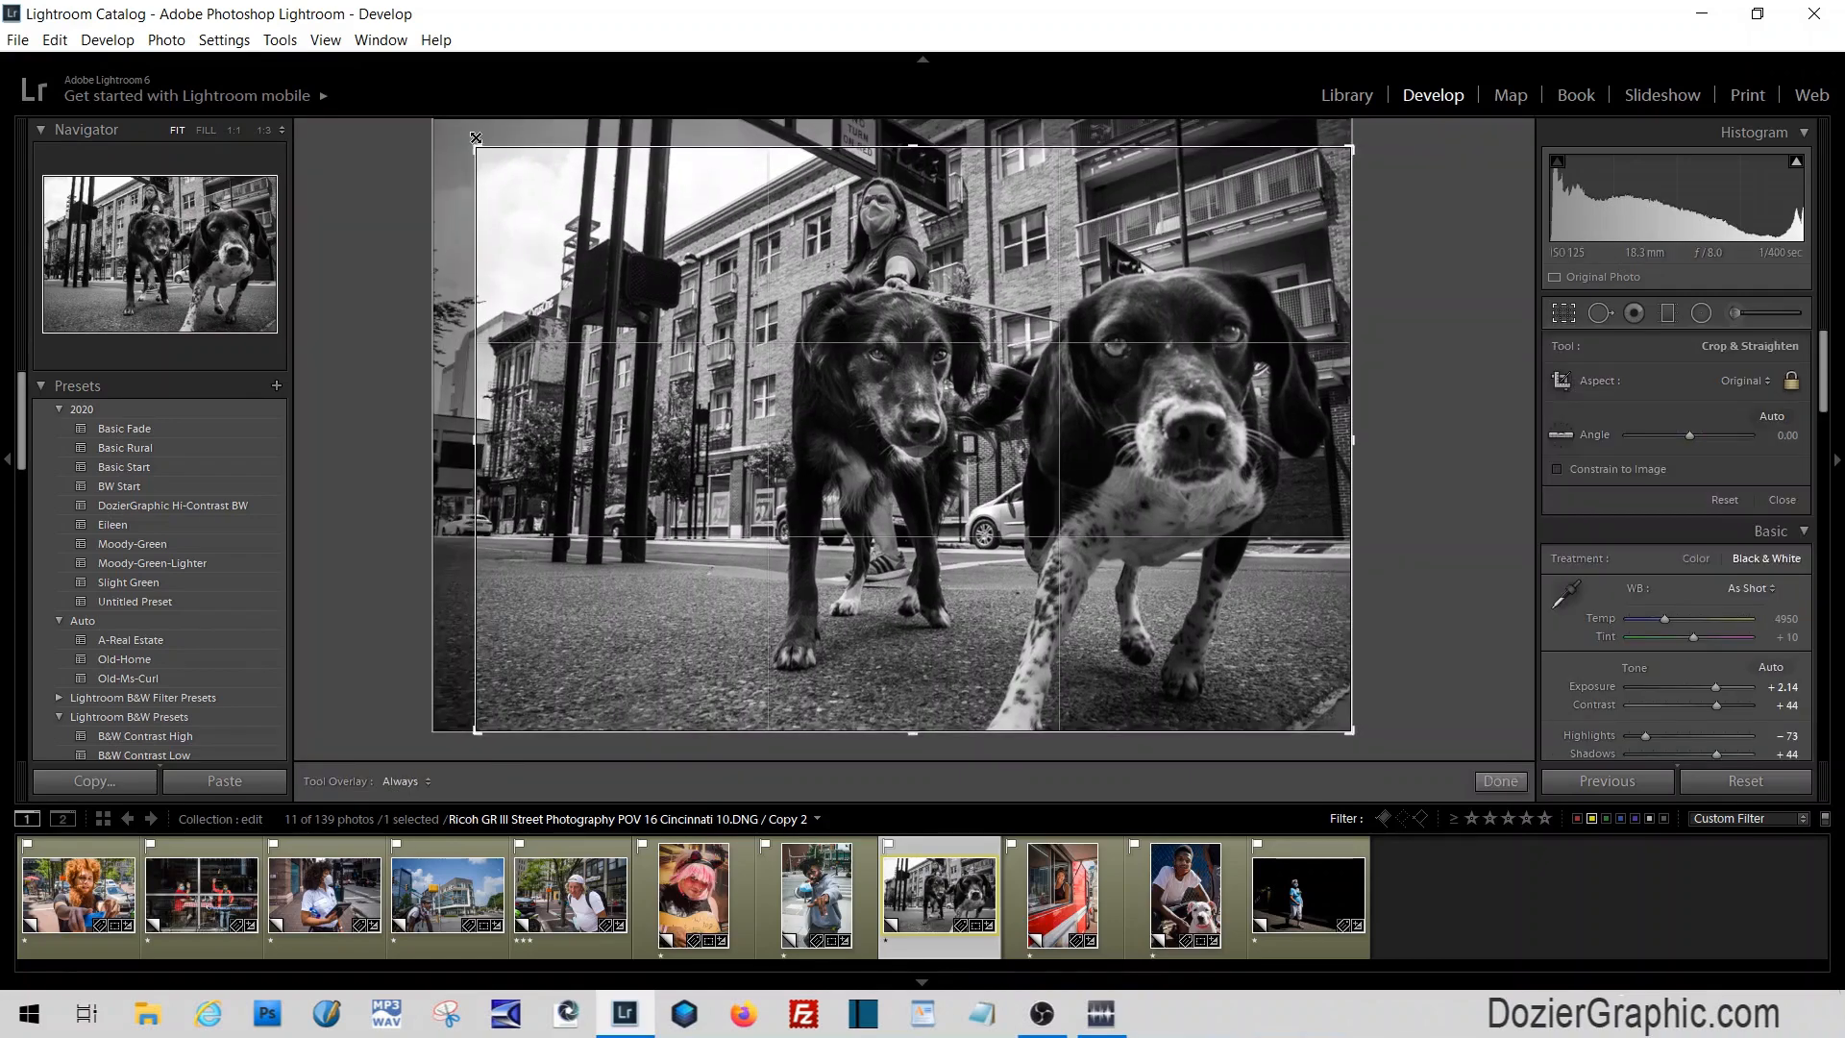
left_click_drag(476, 138, 470, 133)
left_click(1563, 314)
Add a post-crop vignette with Amount −24 and Midpoint 71 to the dog photo, and set its Highlights to −54
scroll(1648, 548, "down", 2)
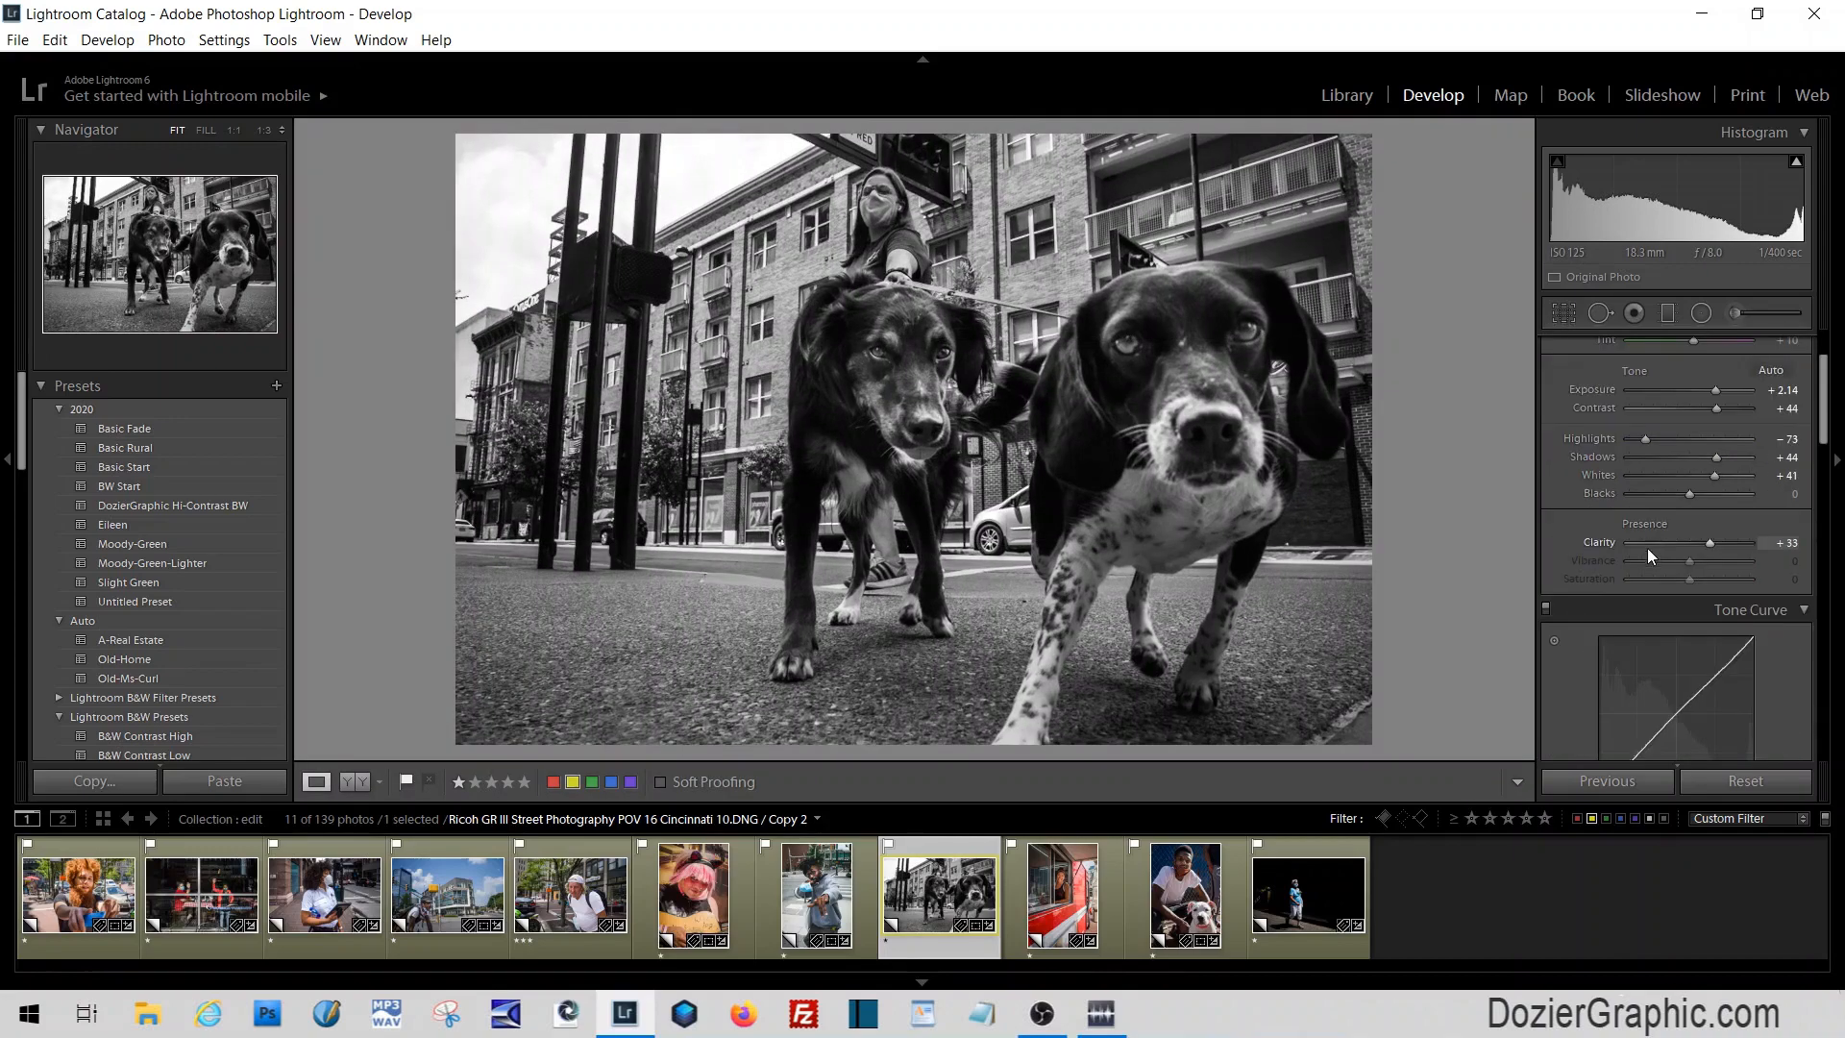
scroll(1647, 555, "down", 10)
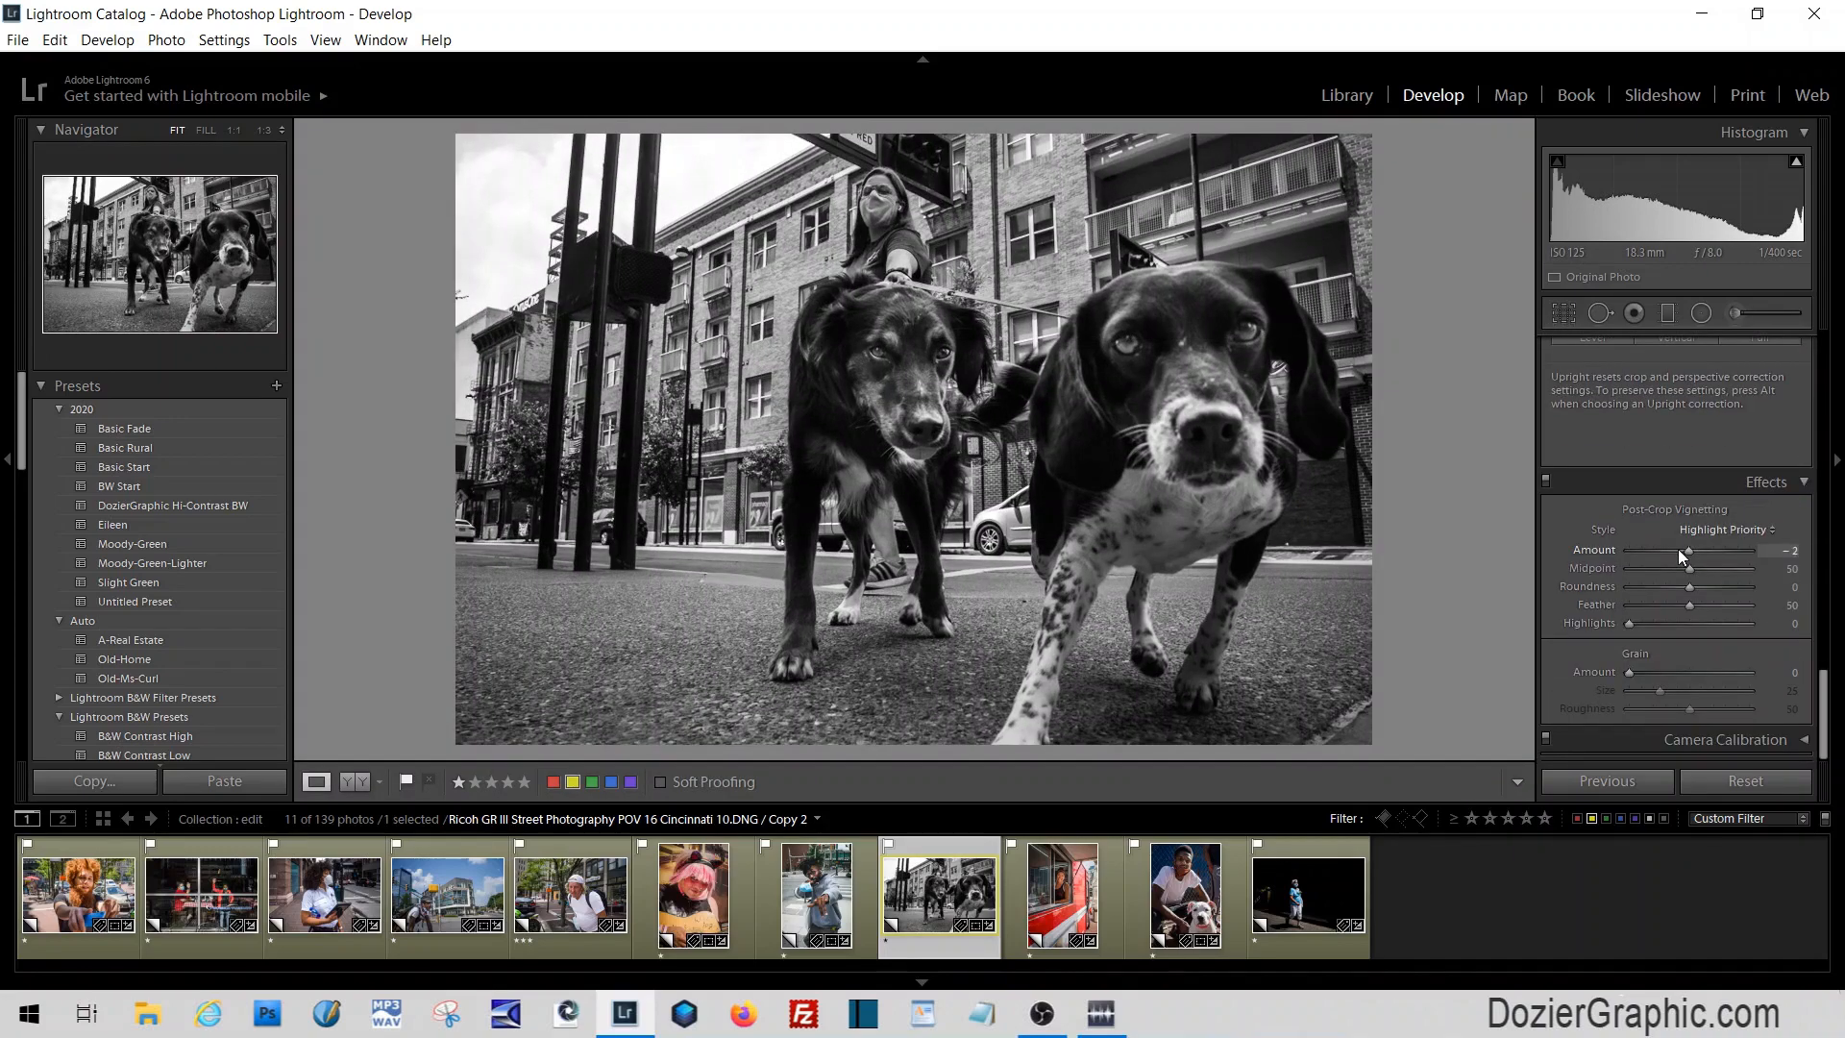
left_click_drag(1680, 550, 1717, 571)
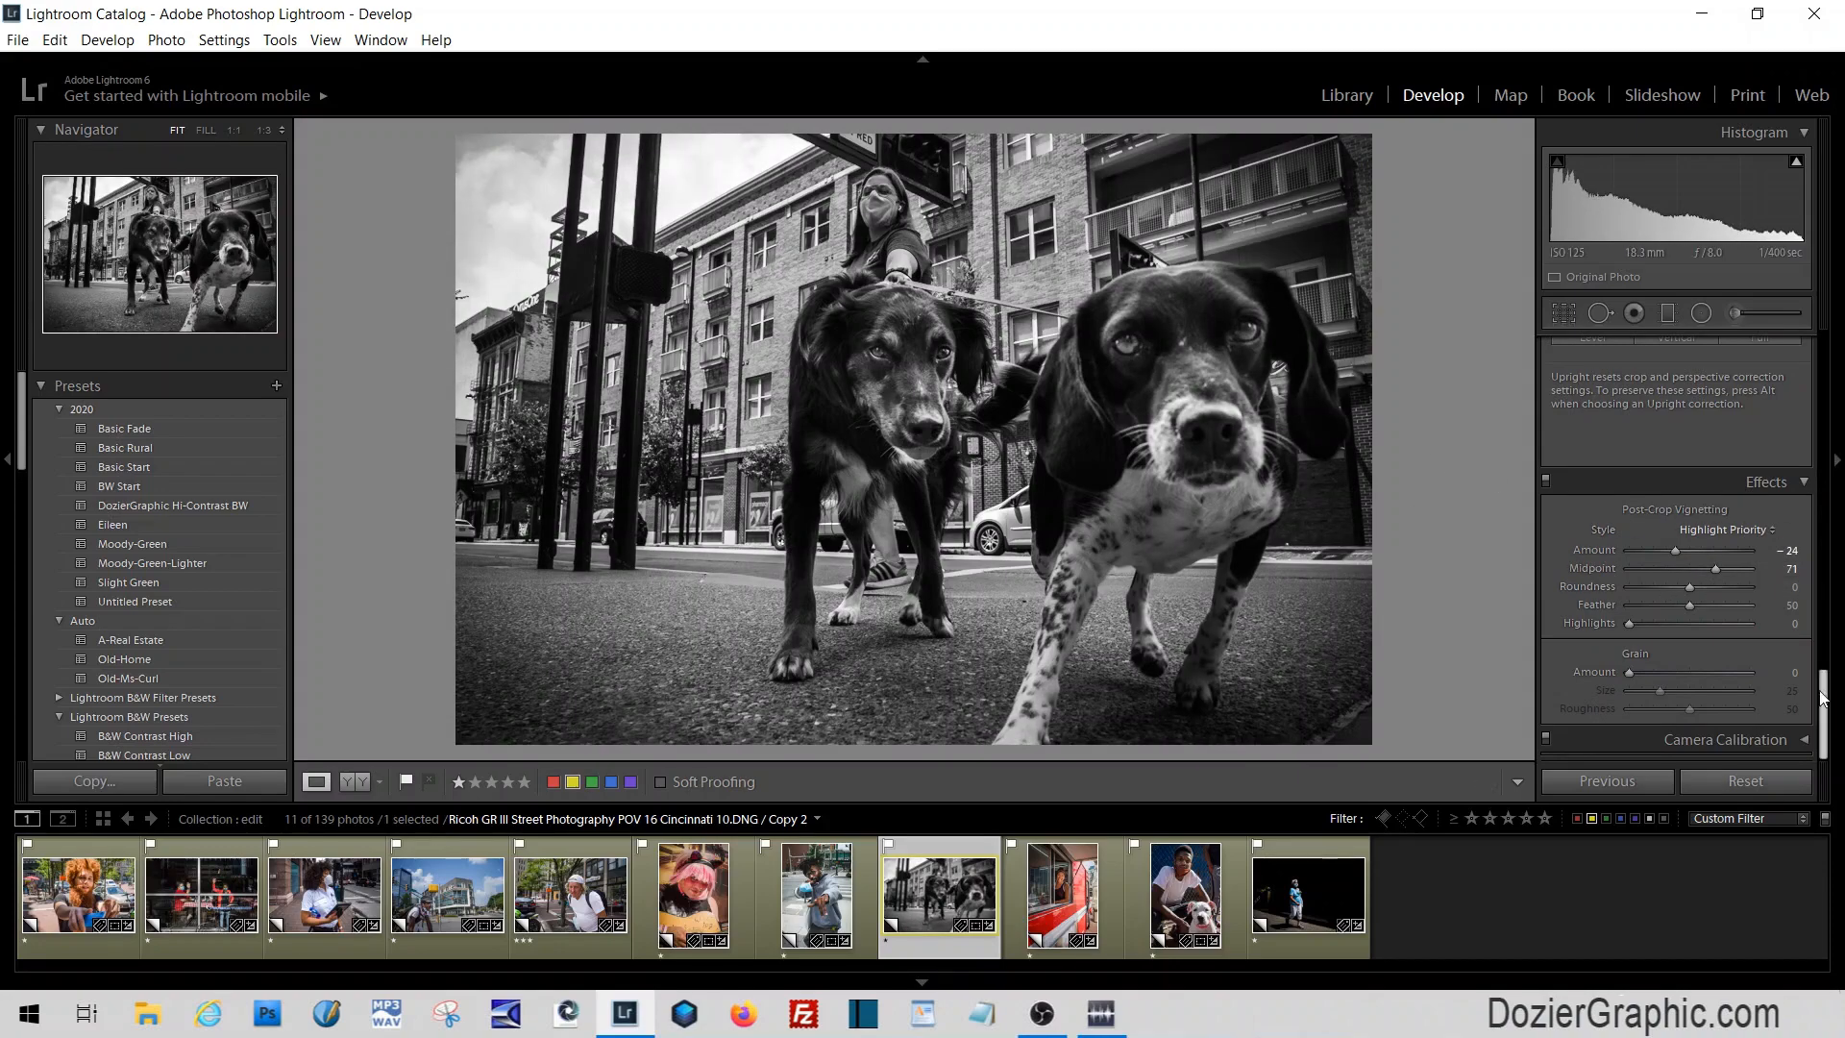
left_click_drag(1823, 697, 1823, 374)
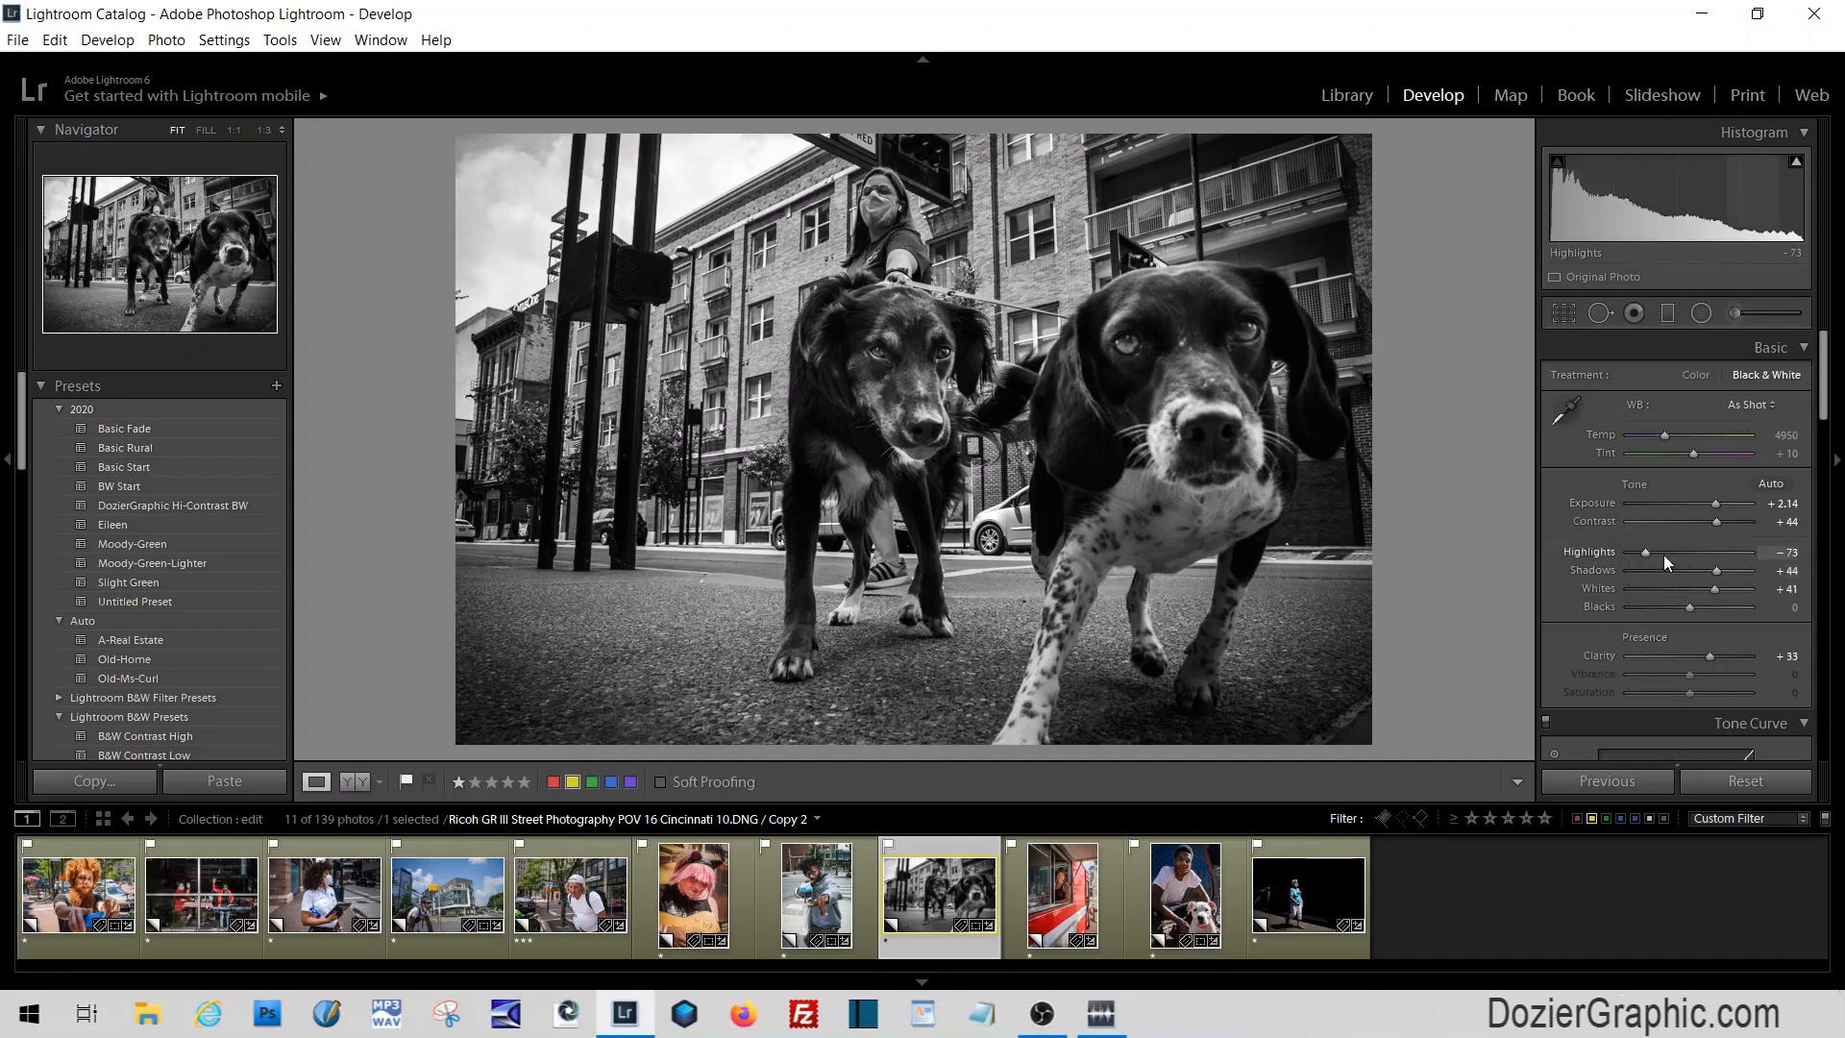
left_click_drag(1653, 553, 1662, 551)
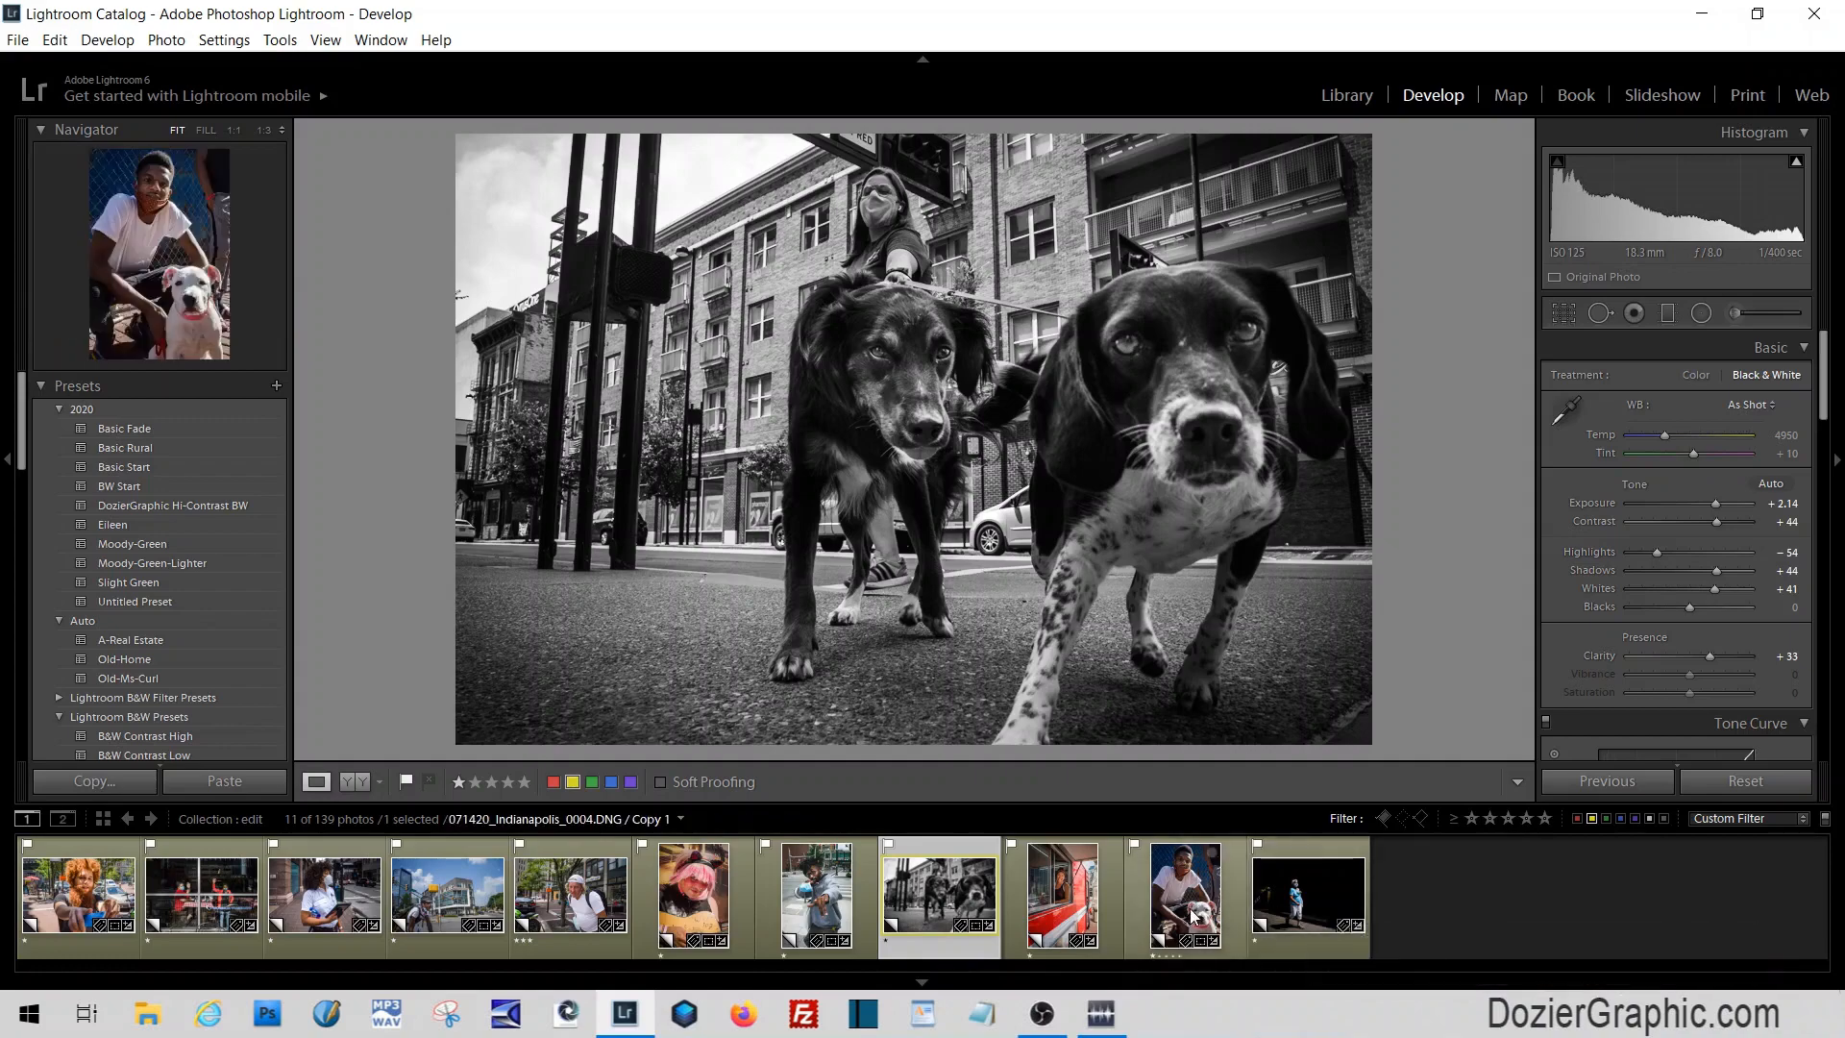
Turn off the filmstrip filter and compare the upright black-and-white BMX rider photo with its original version side by side
left_click(1591, 820)
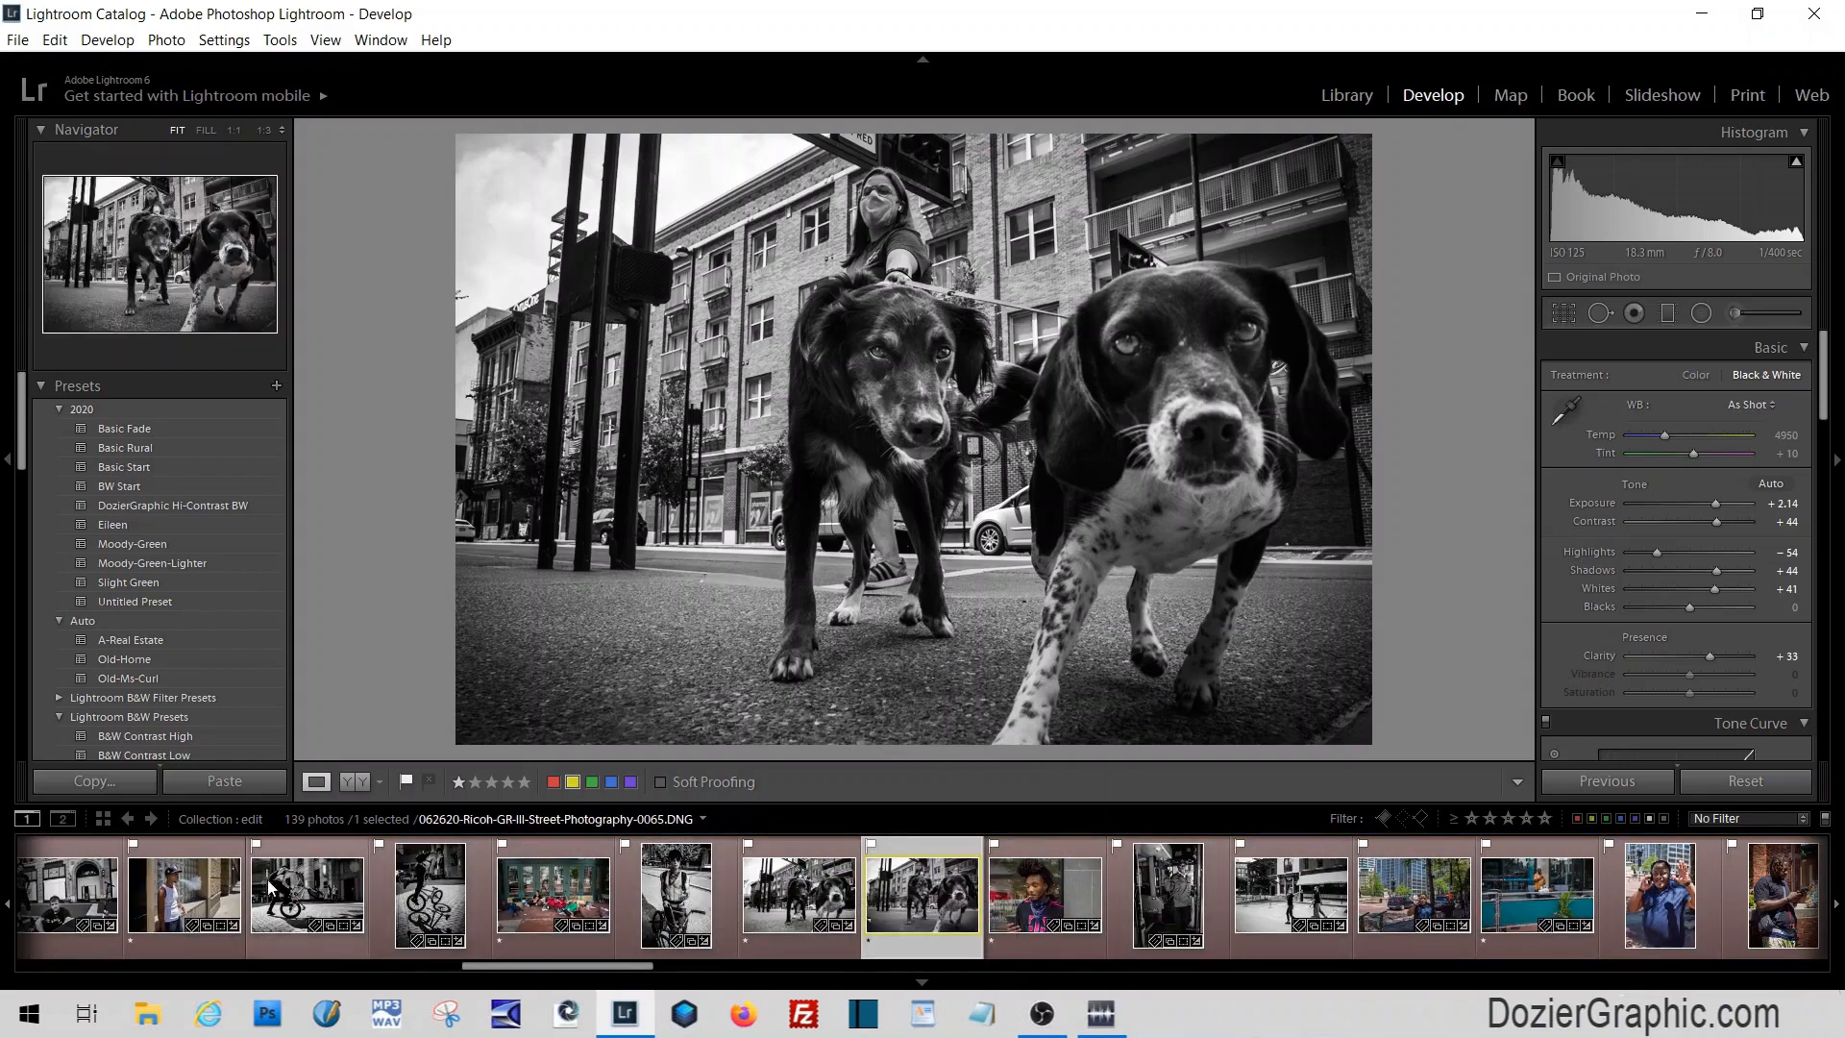
left_click(419, 906)
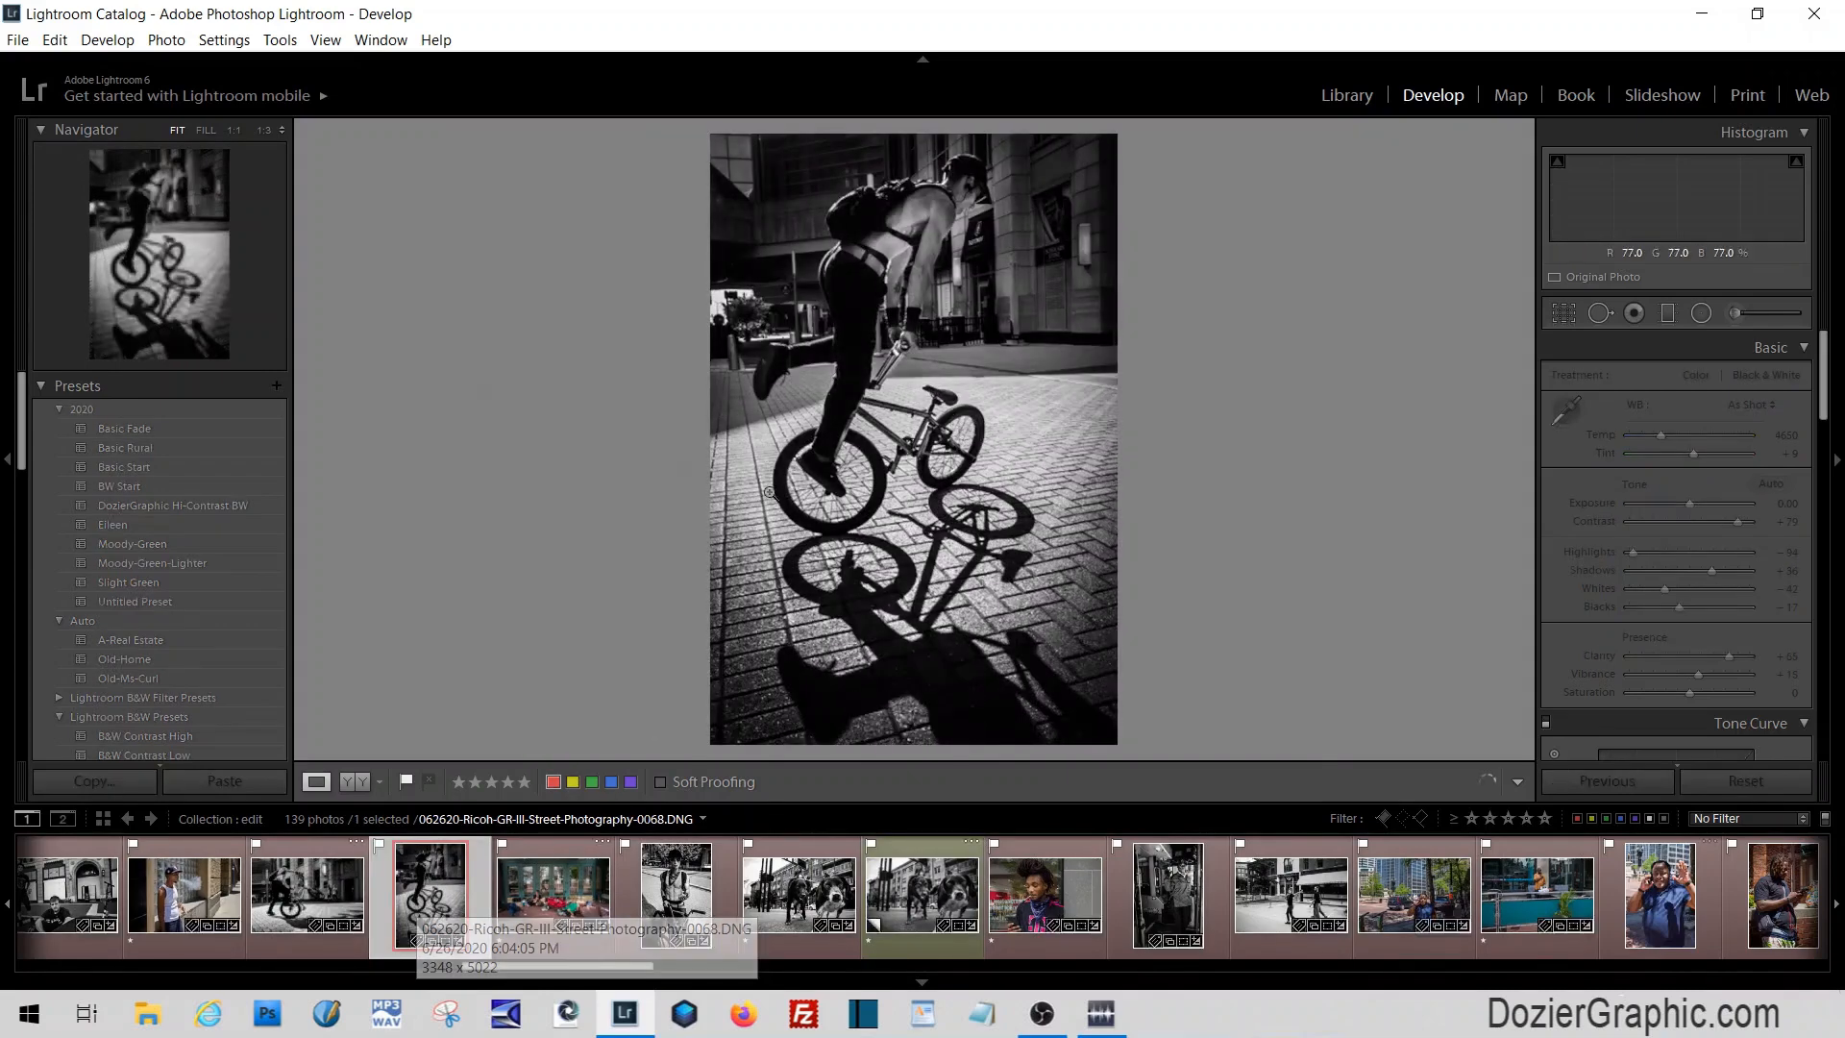
left_click(350, 782)
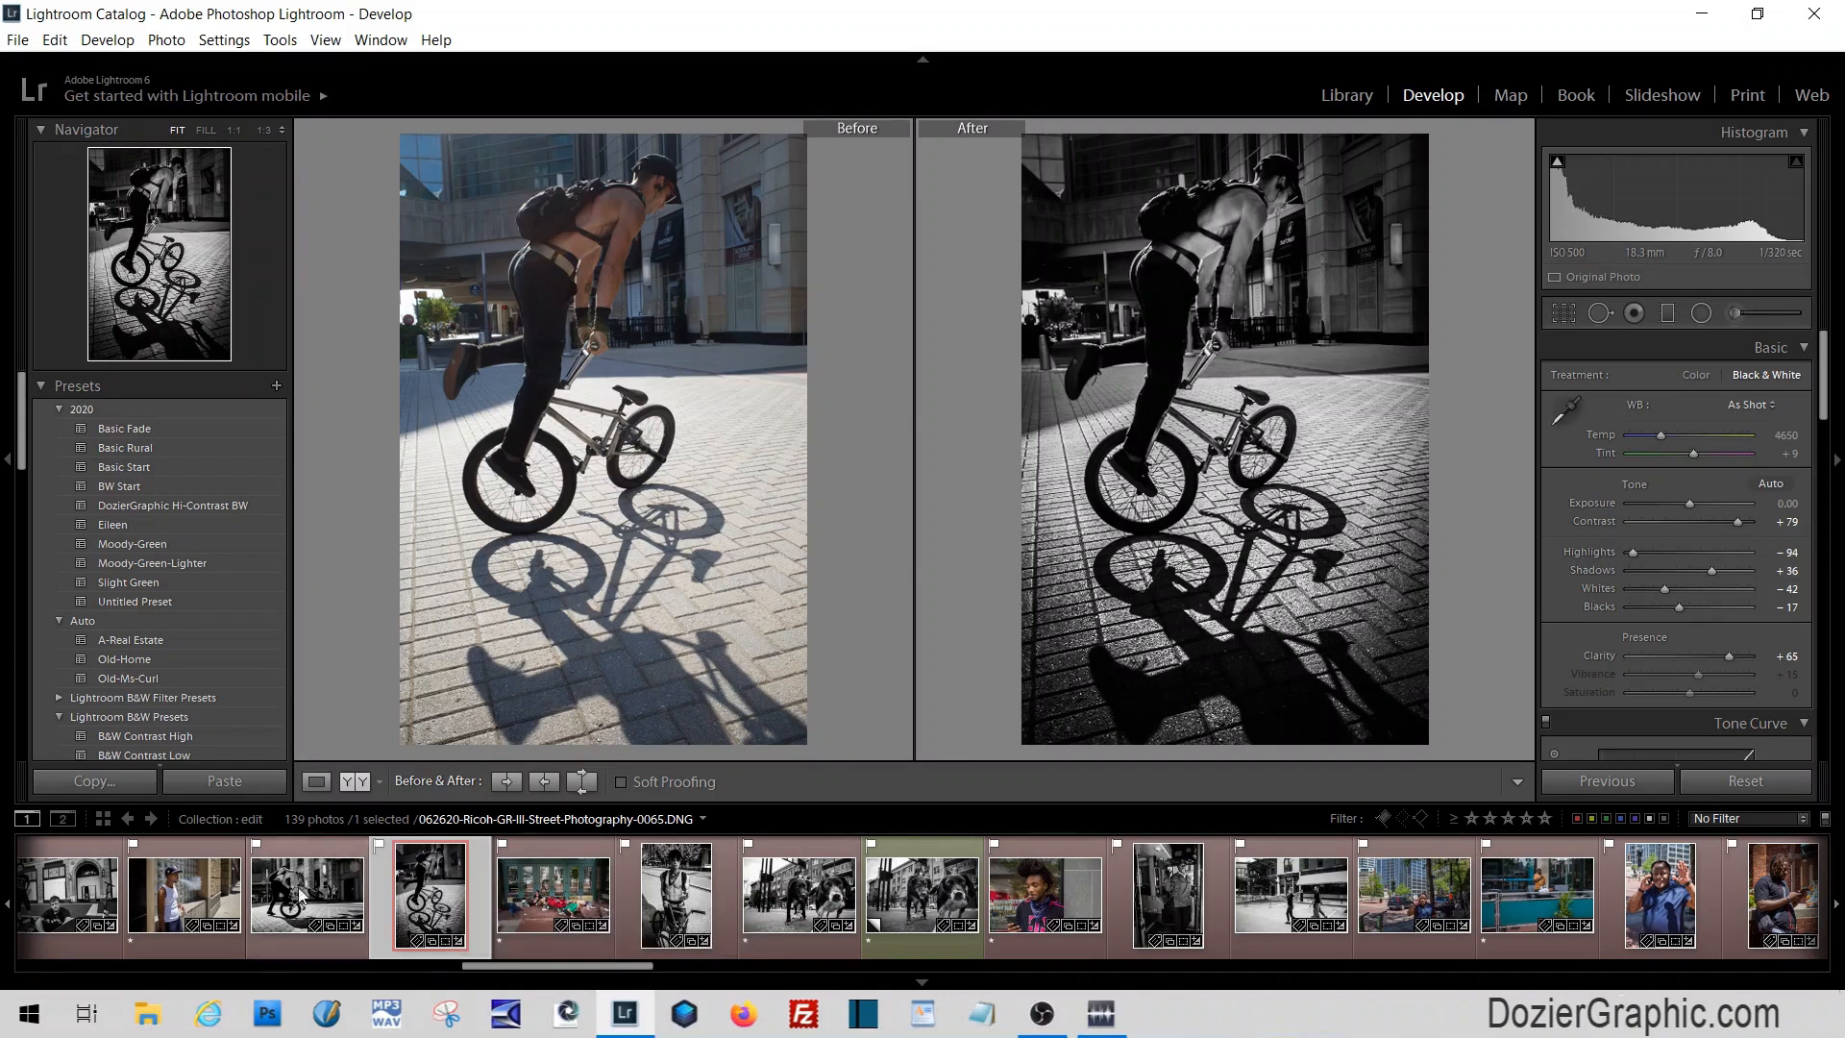
Create a virtual copy of the BMX rider photo and reset all its develop settings in the single-image view
right_click(420, 881)
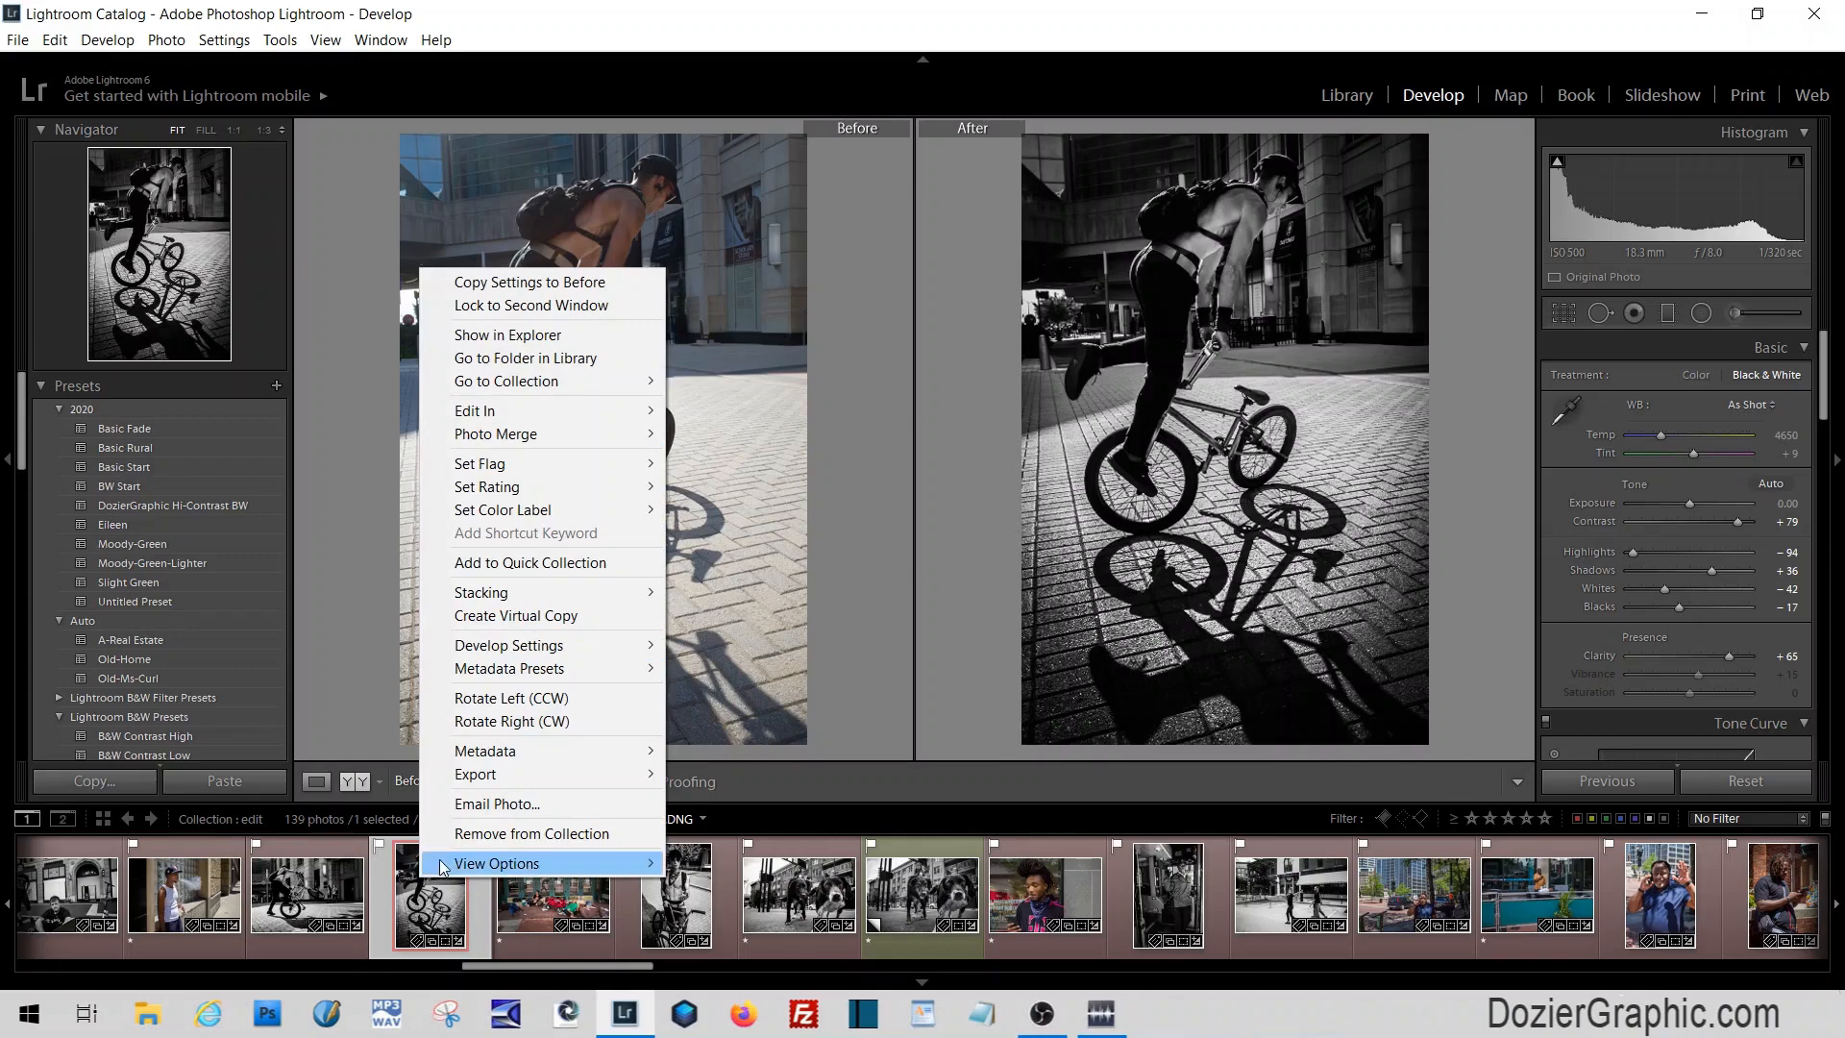
left_click(524, 624)
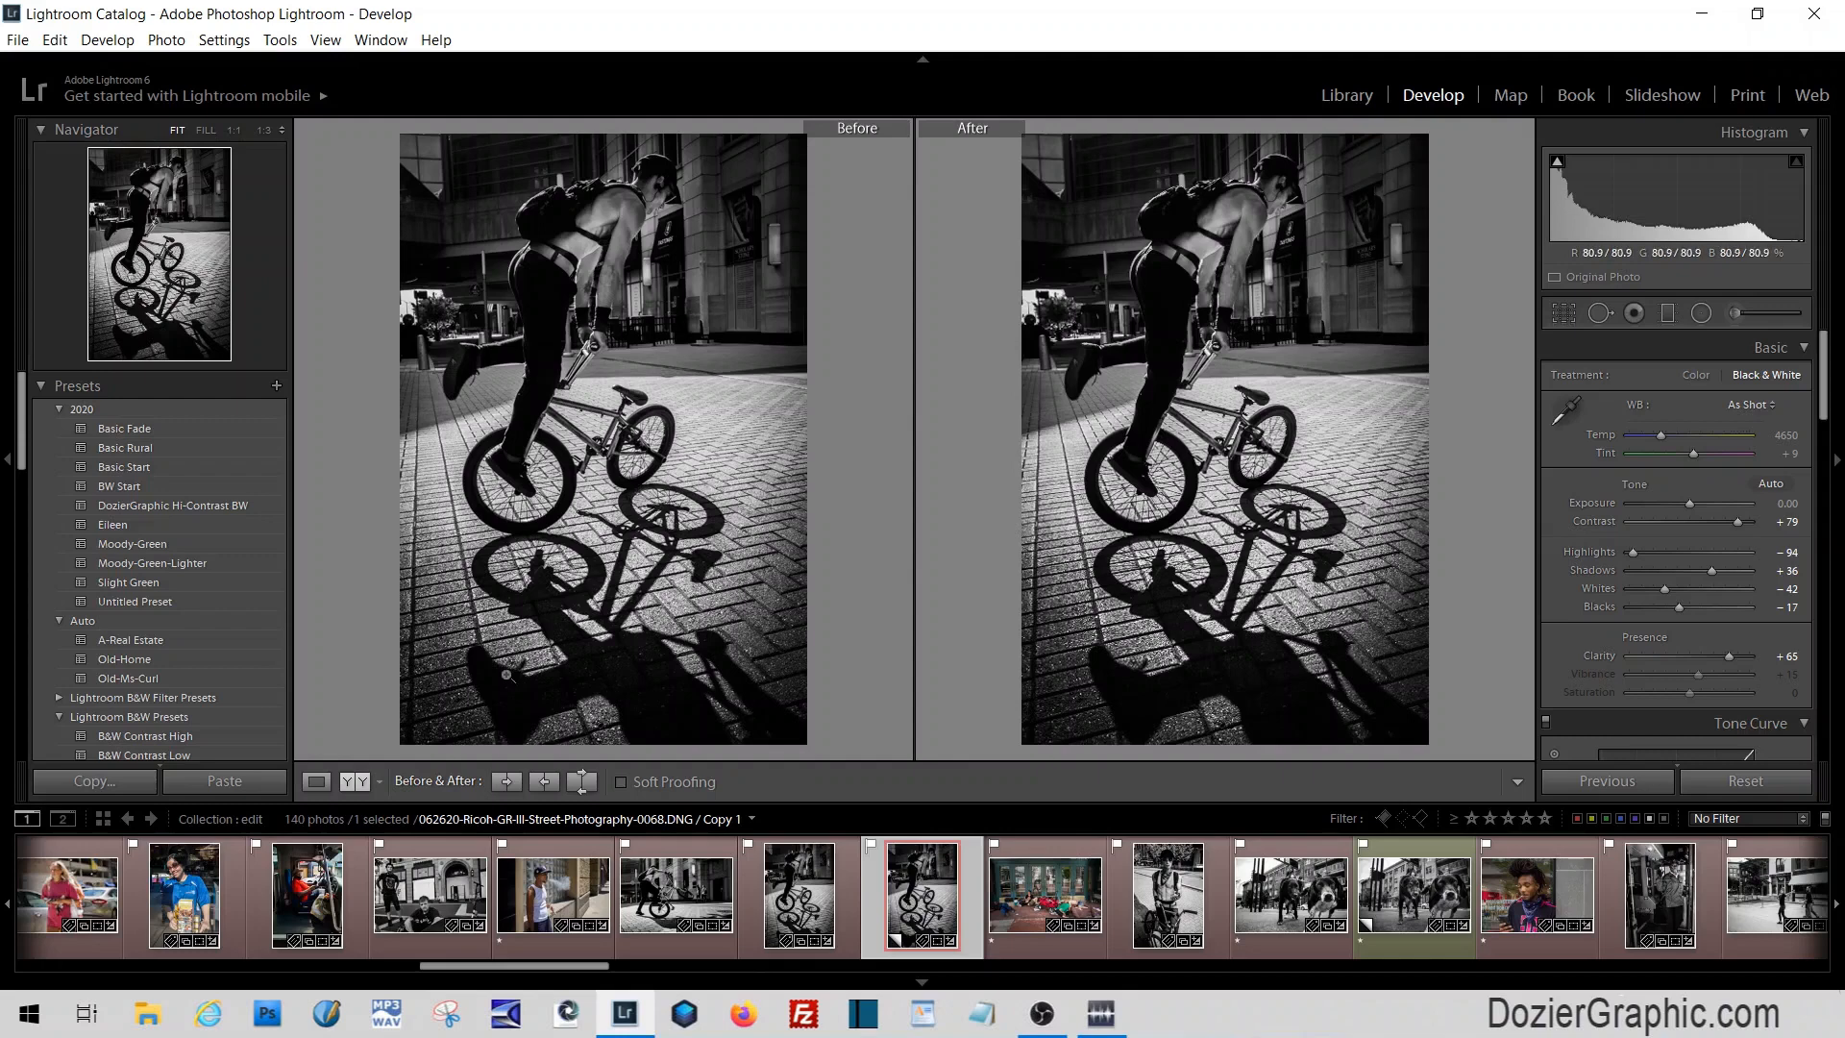
left_click(317, 782)
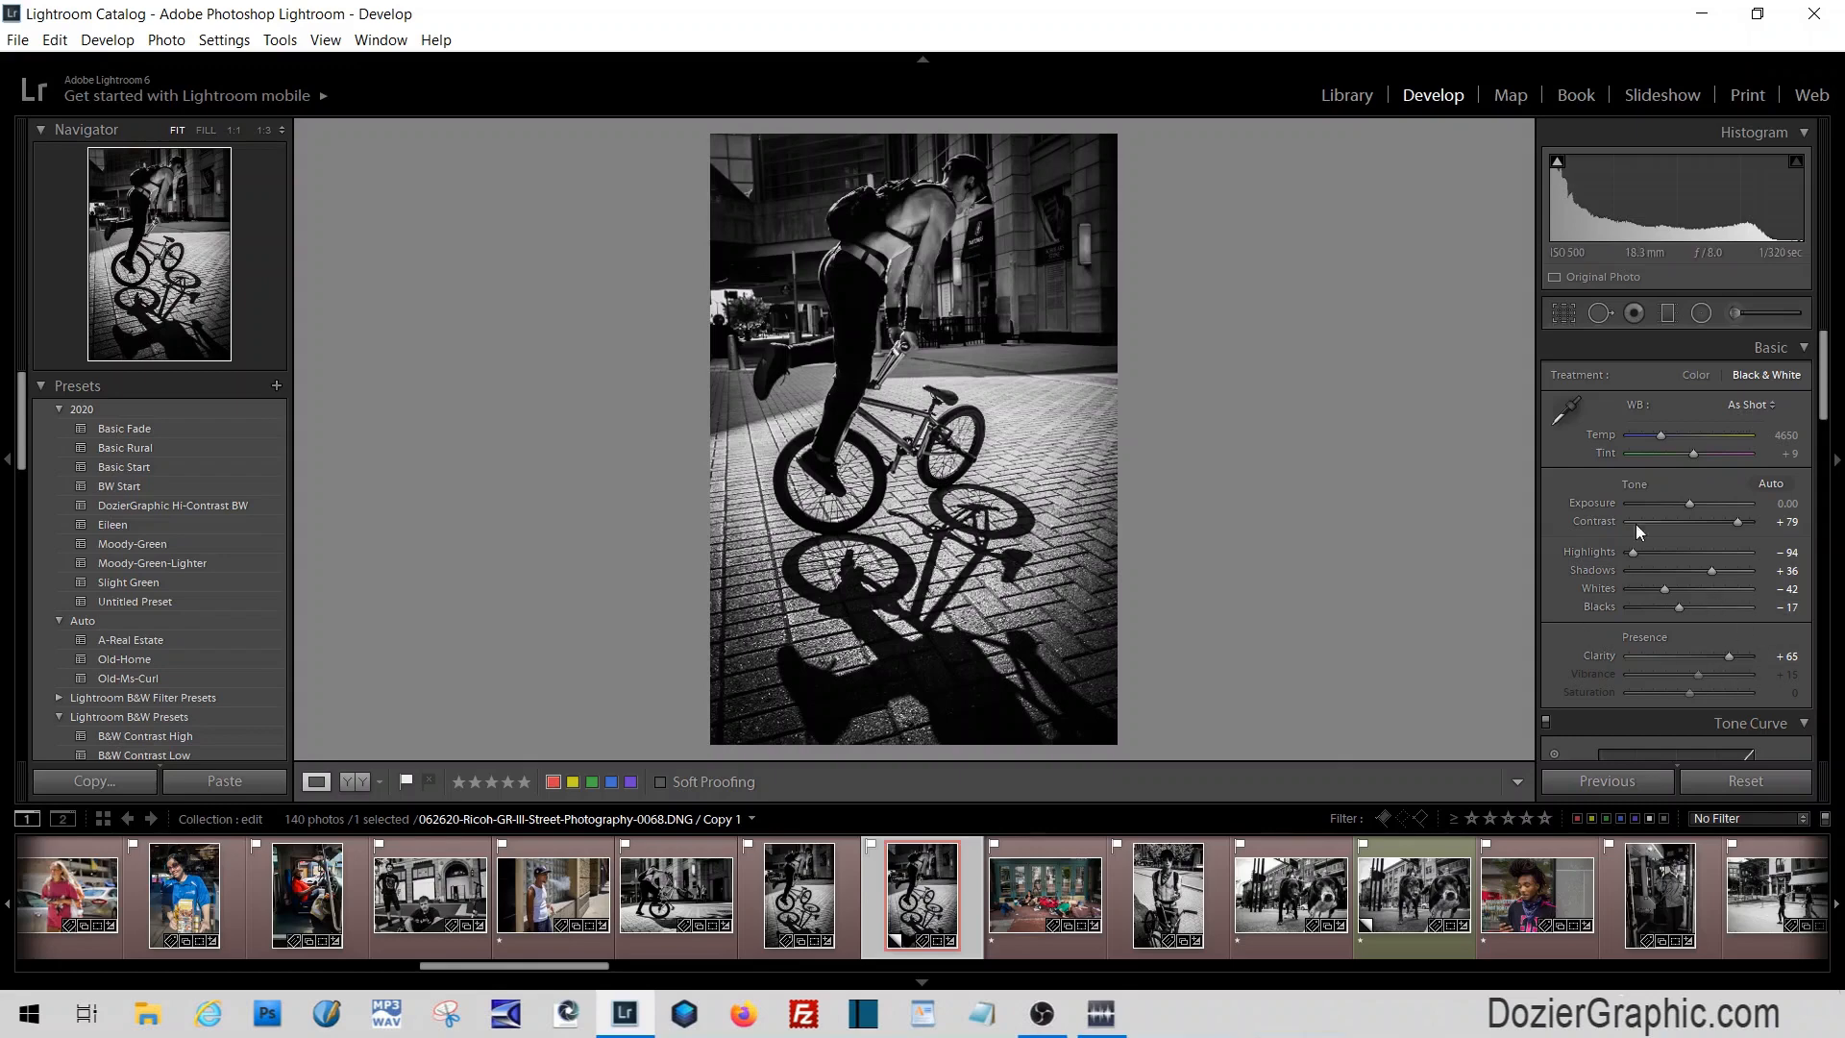
left_click(1747, 782)
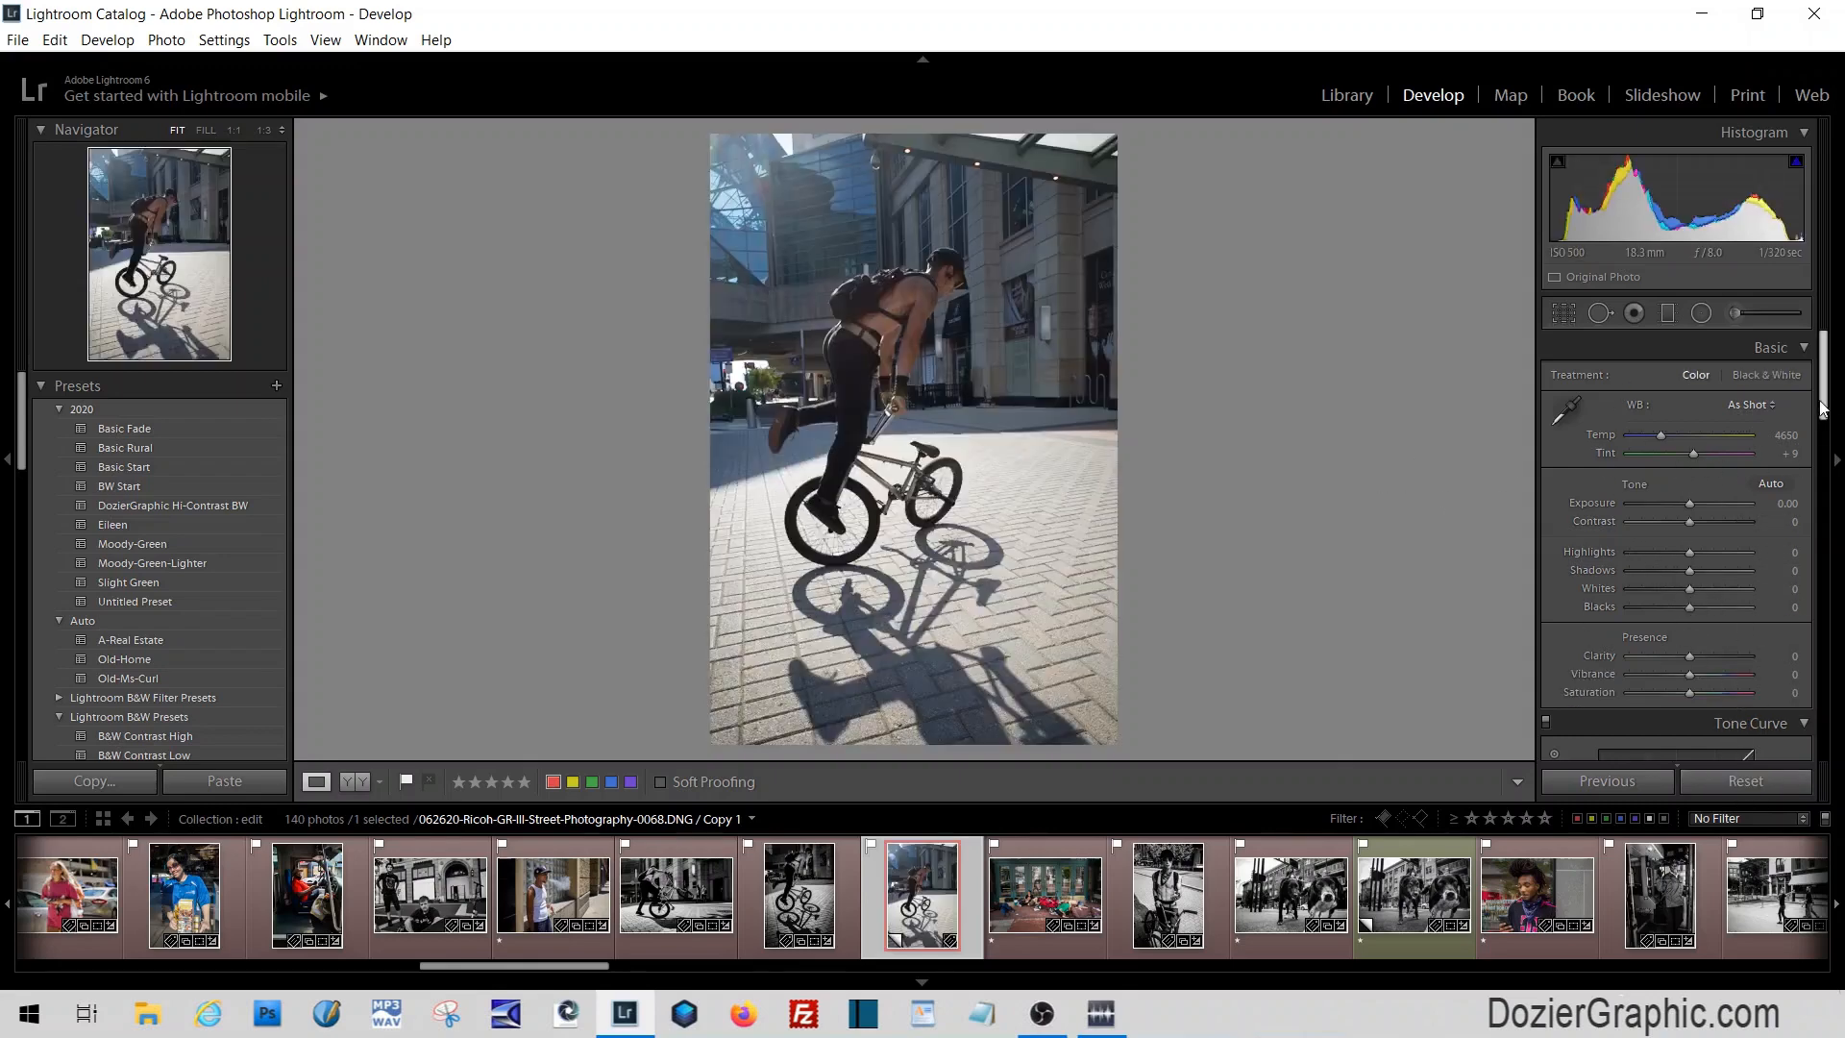
Try a Black & White mix with Red 29, Orange 39, Yellow −85, Green −76 and the other colours −100, and reset the photo
left_click(1773, 383)
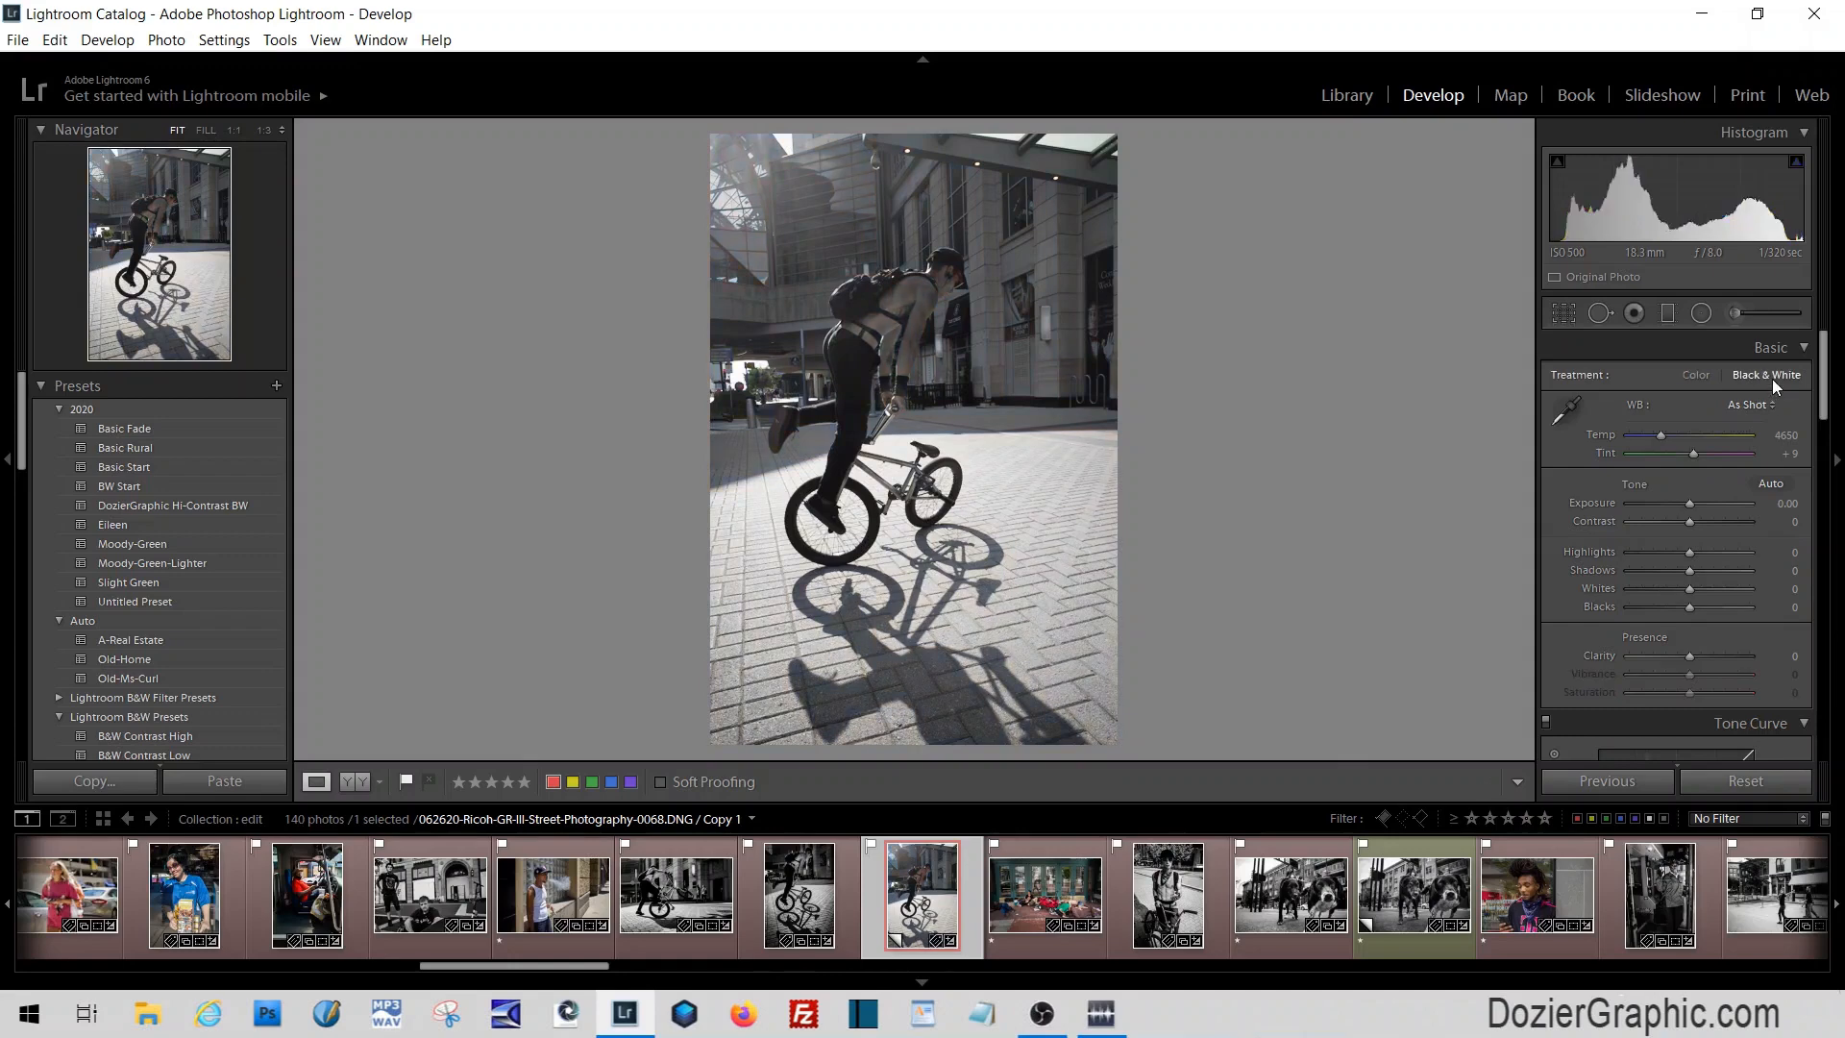
left_click_drag(1826, 389, 1828, 476)
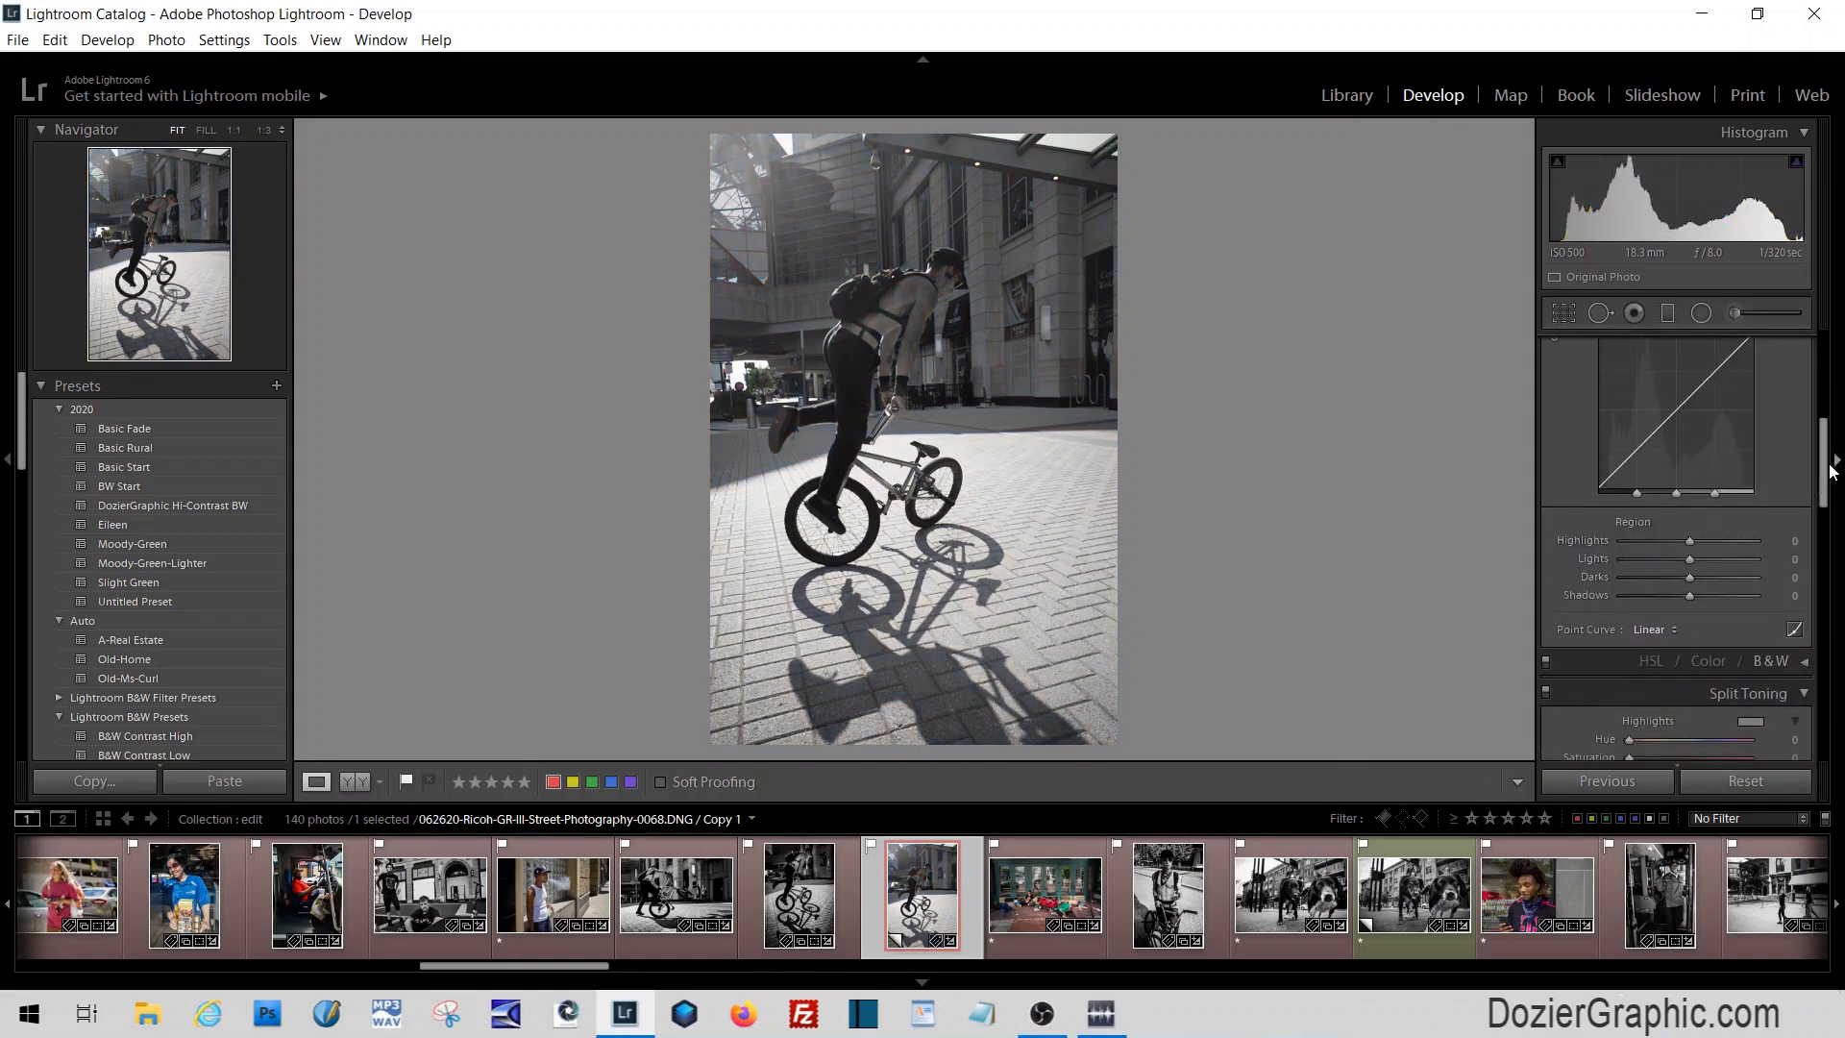
scroll(1803, 447, "down", 3)
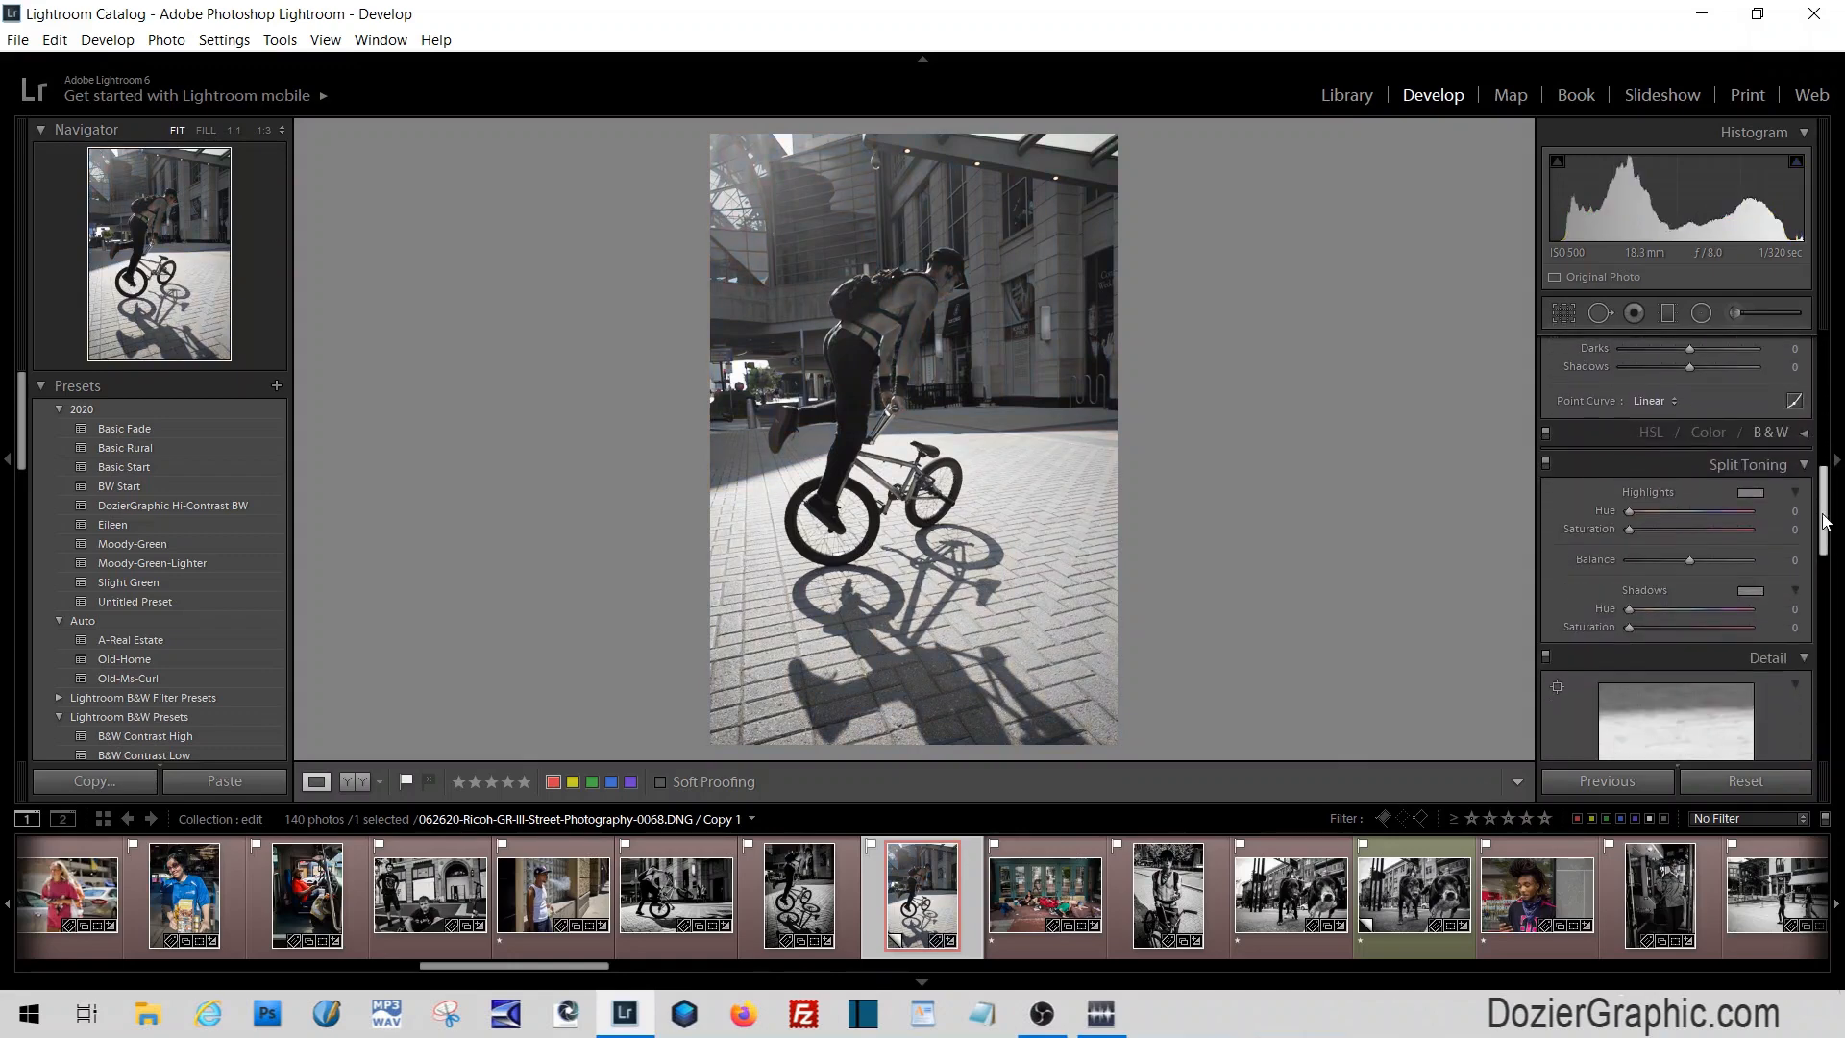
left_click(1806, 434)
left_click_drag(1685, 480, 1600, 591)
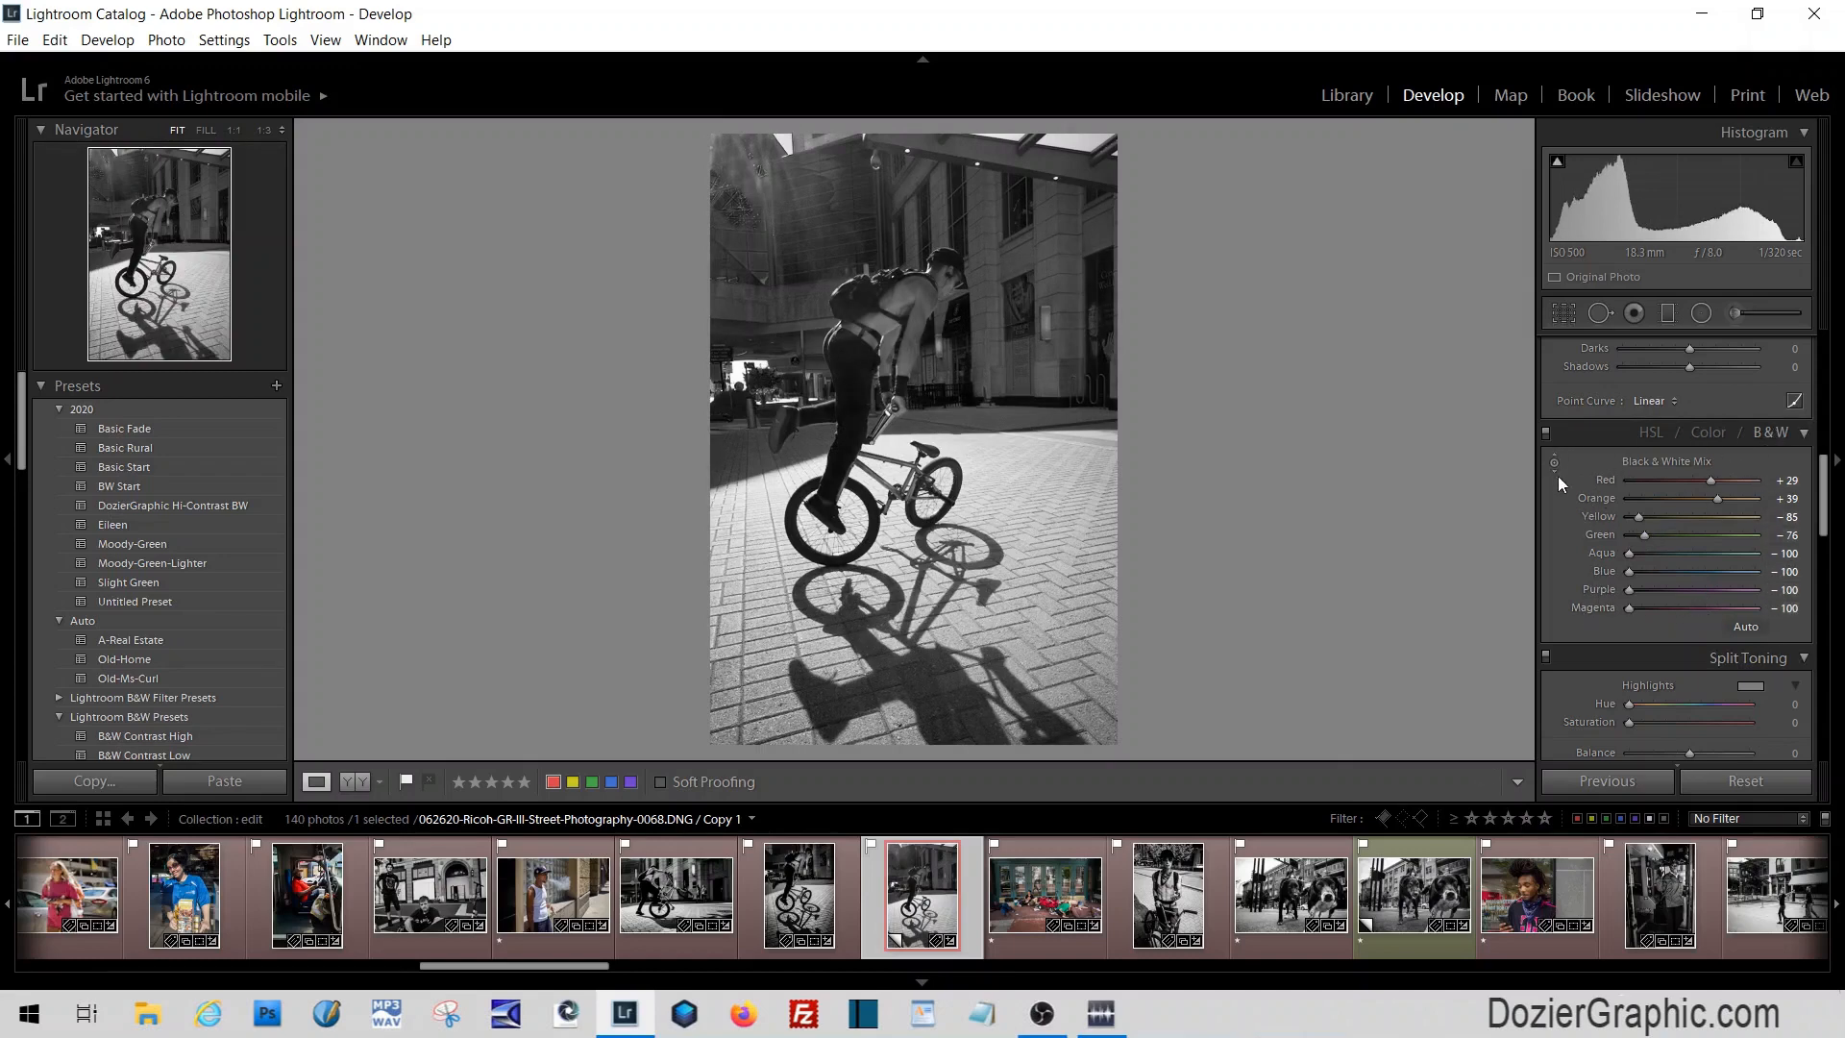
left_click(1728, 783)
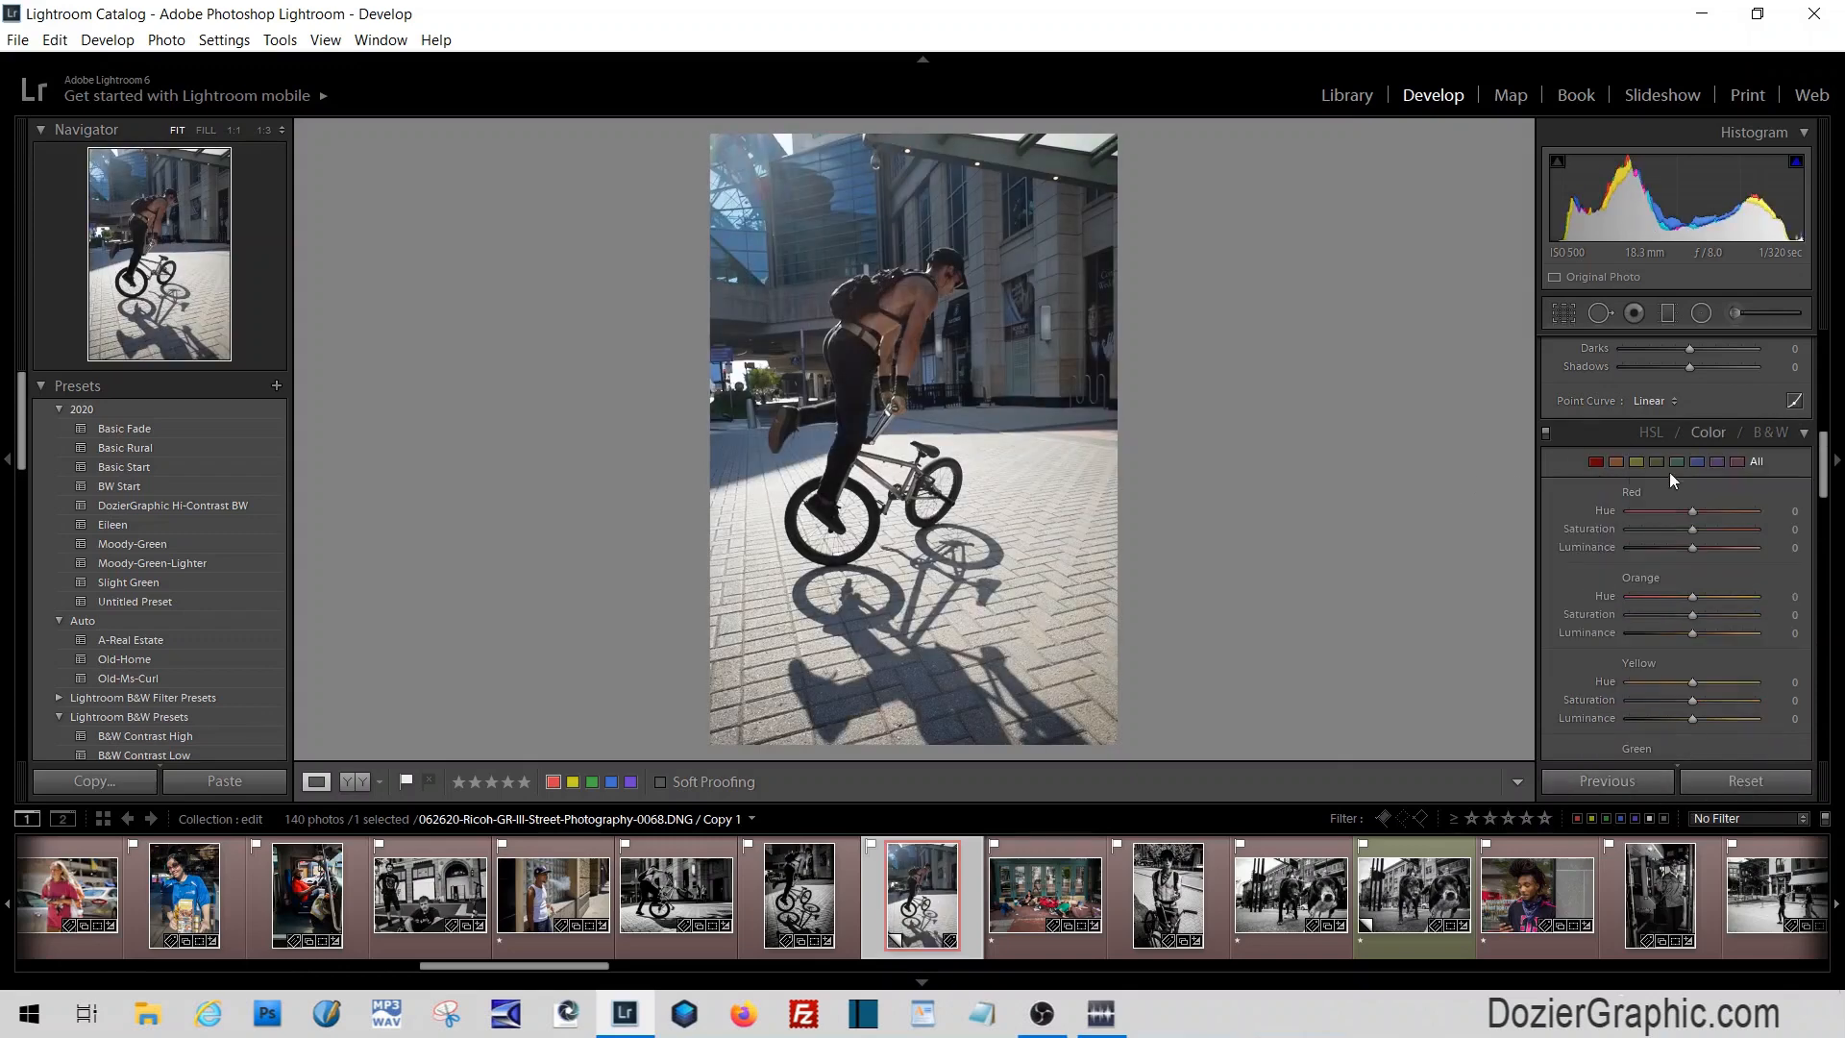
Try a Black & White conversion with Exposure 0.79, Contrast 57, Highlights −81, Shadows −33, Blacks −40, Clarity 40 and lowered tone curve Highlights
scroll(1779, 441, "up", 7)
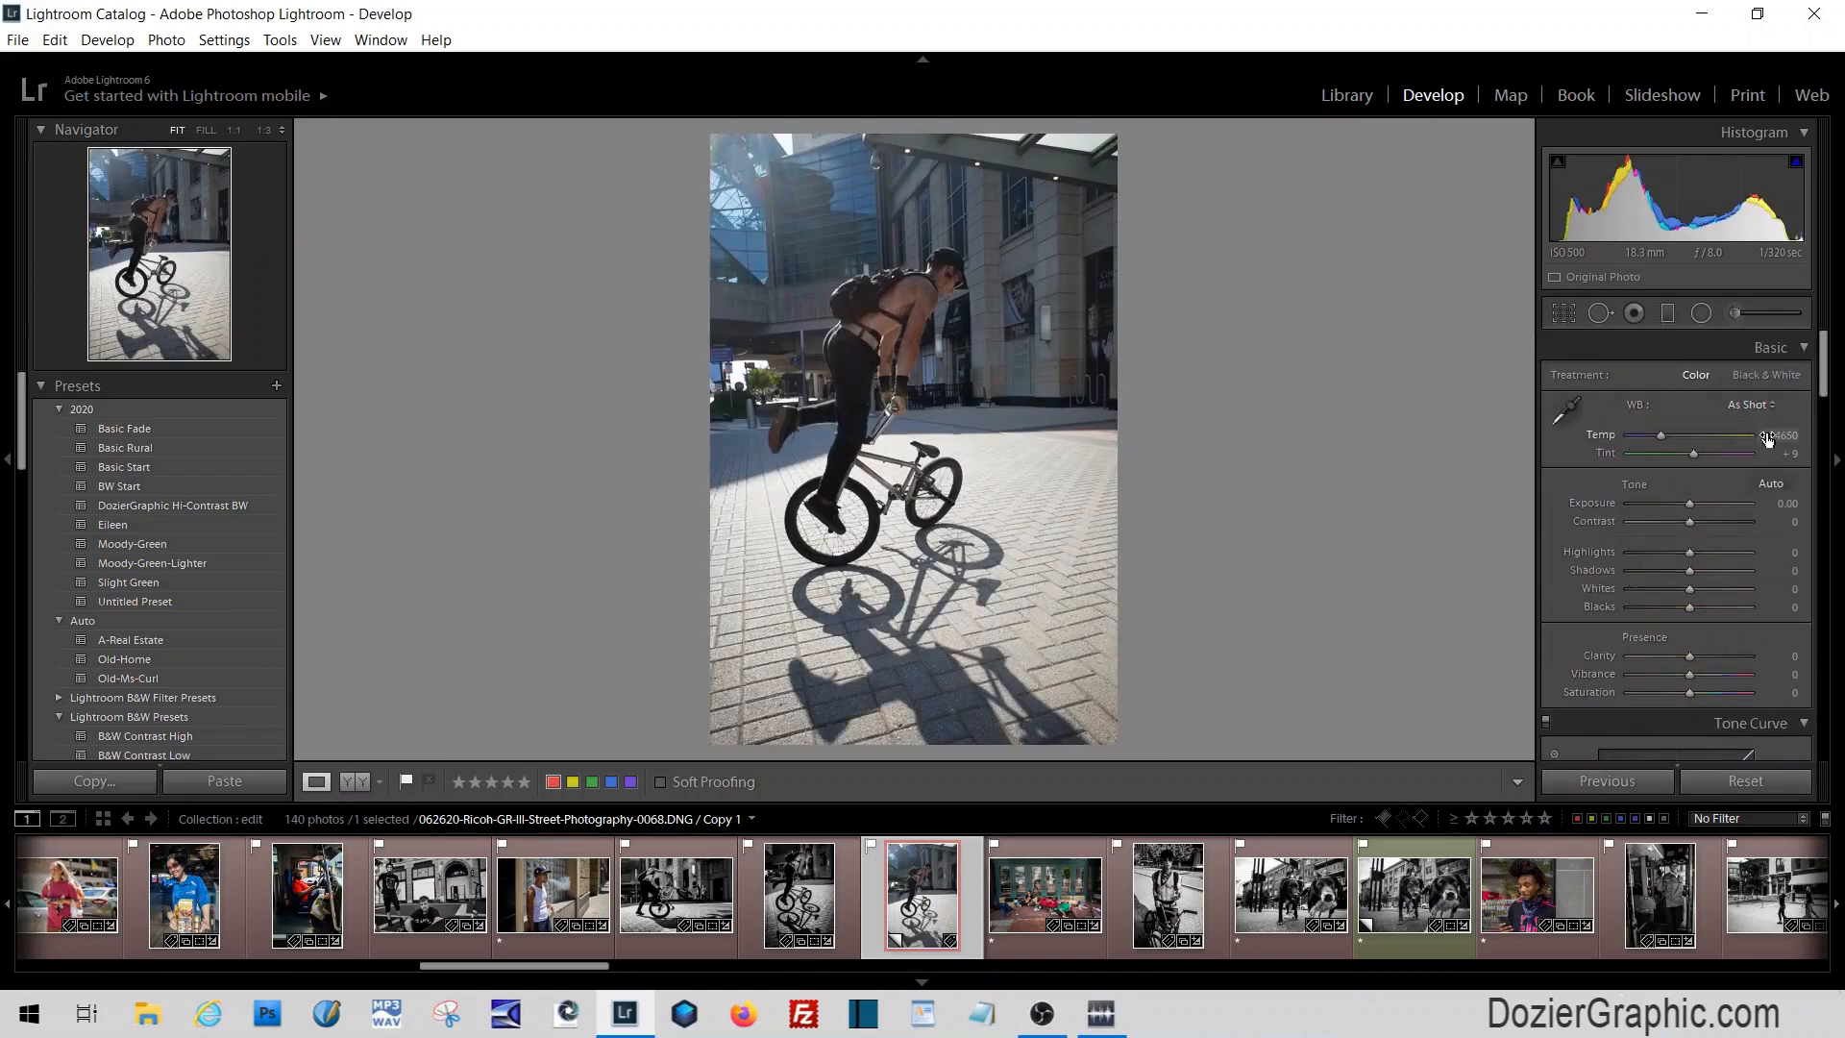
left_click(1786, 375)
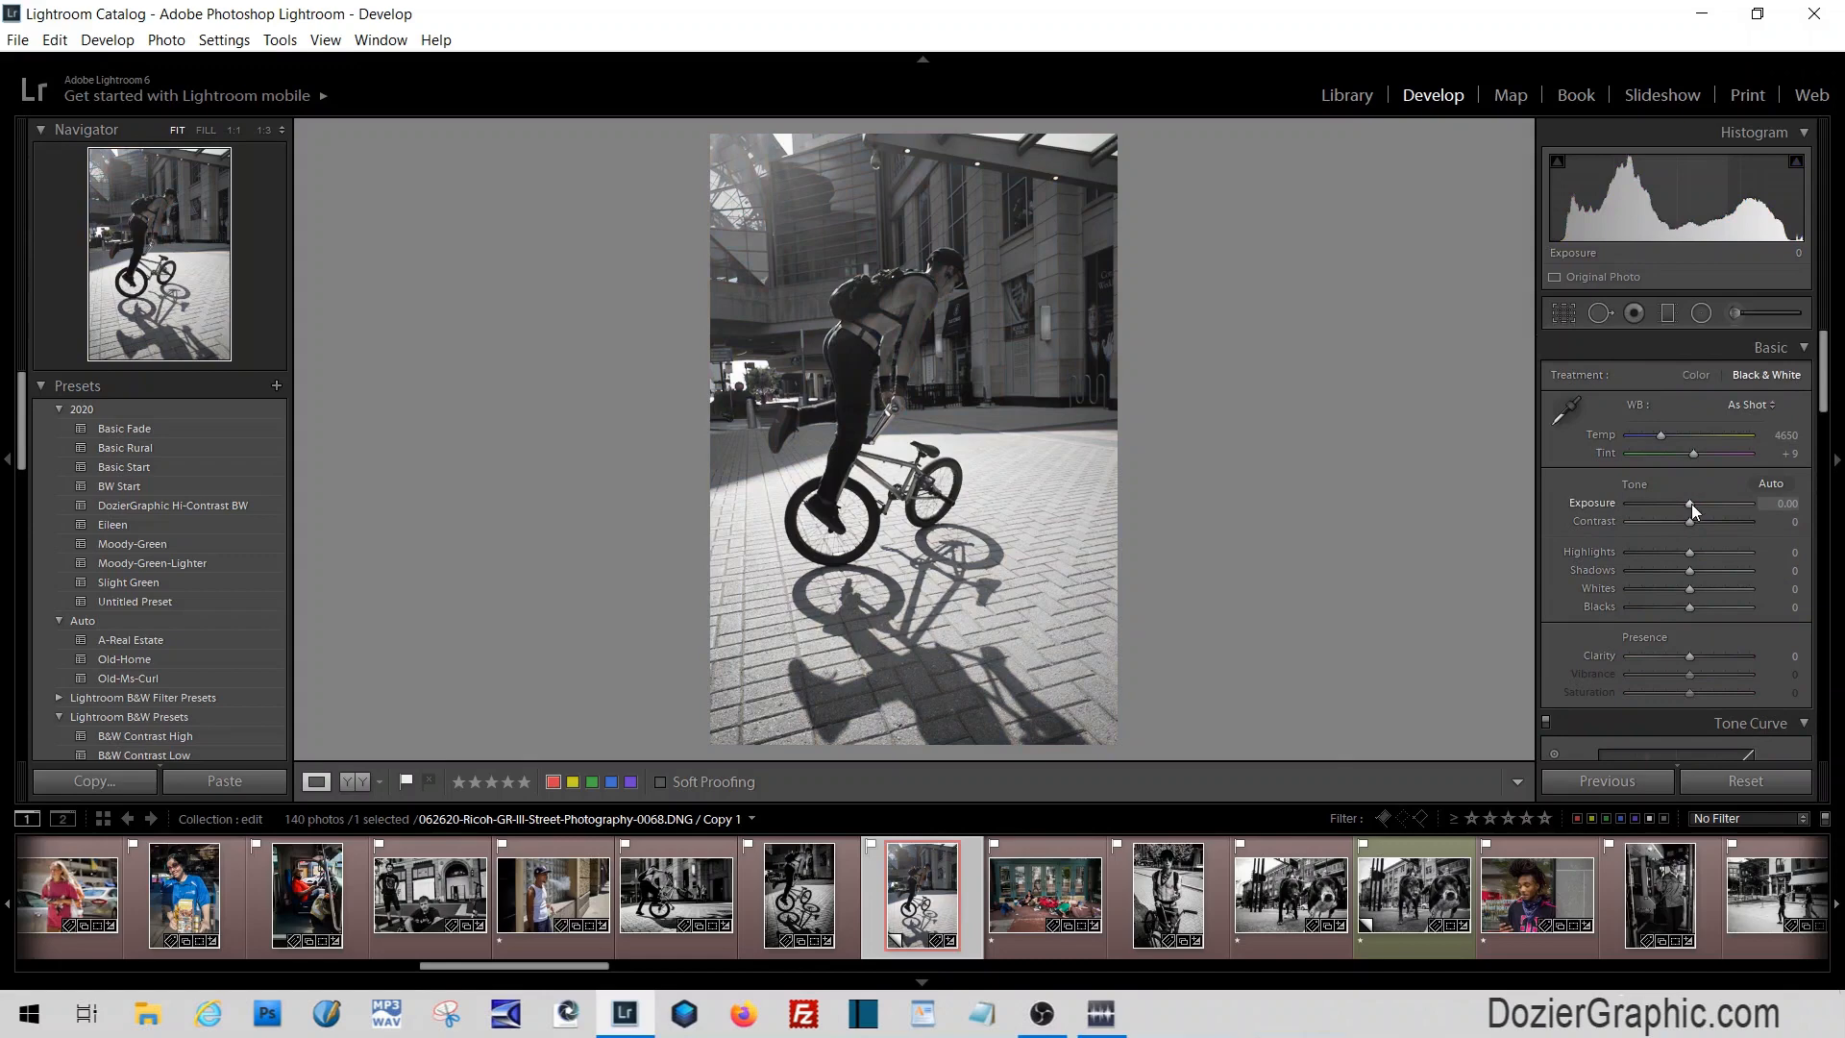
left_click_drag(1691, 503, 1710, 570)
left_click(1714, 656)
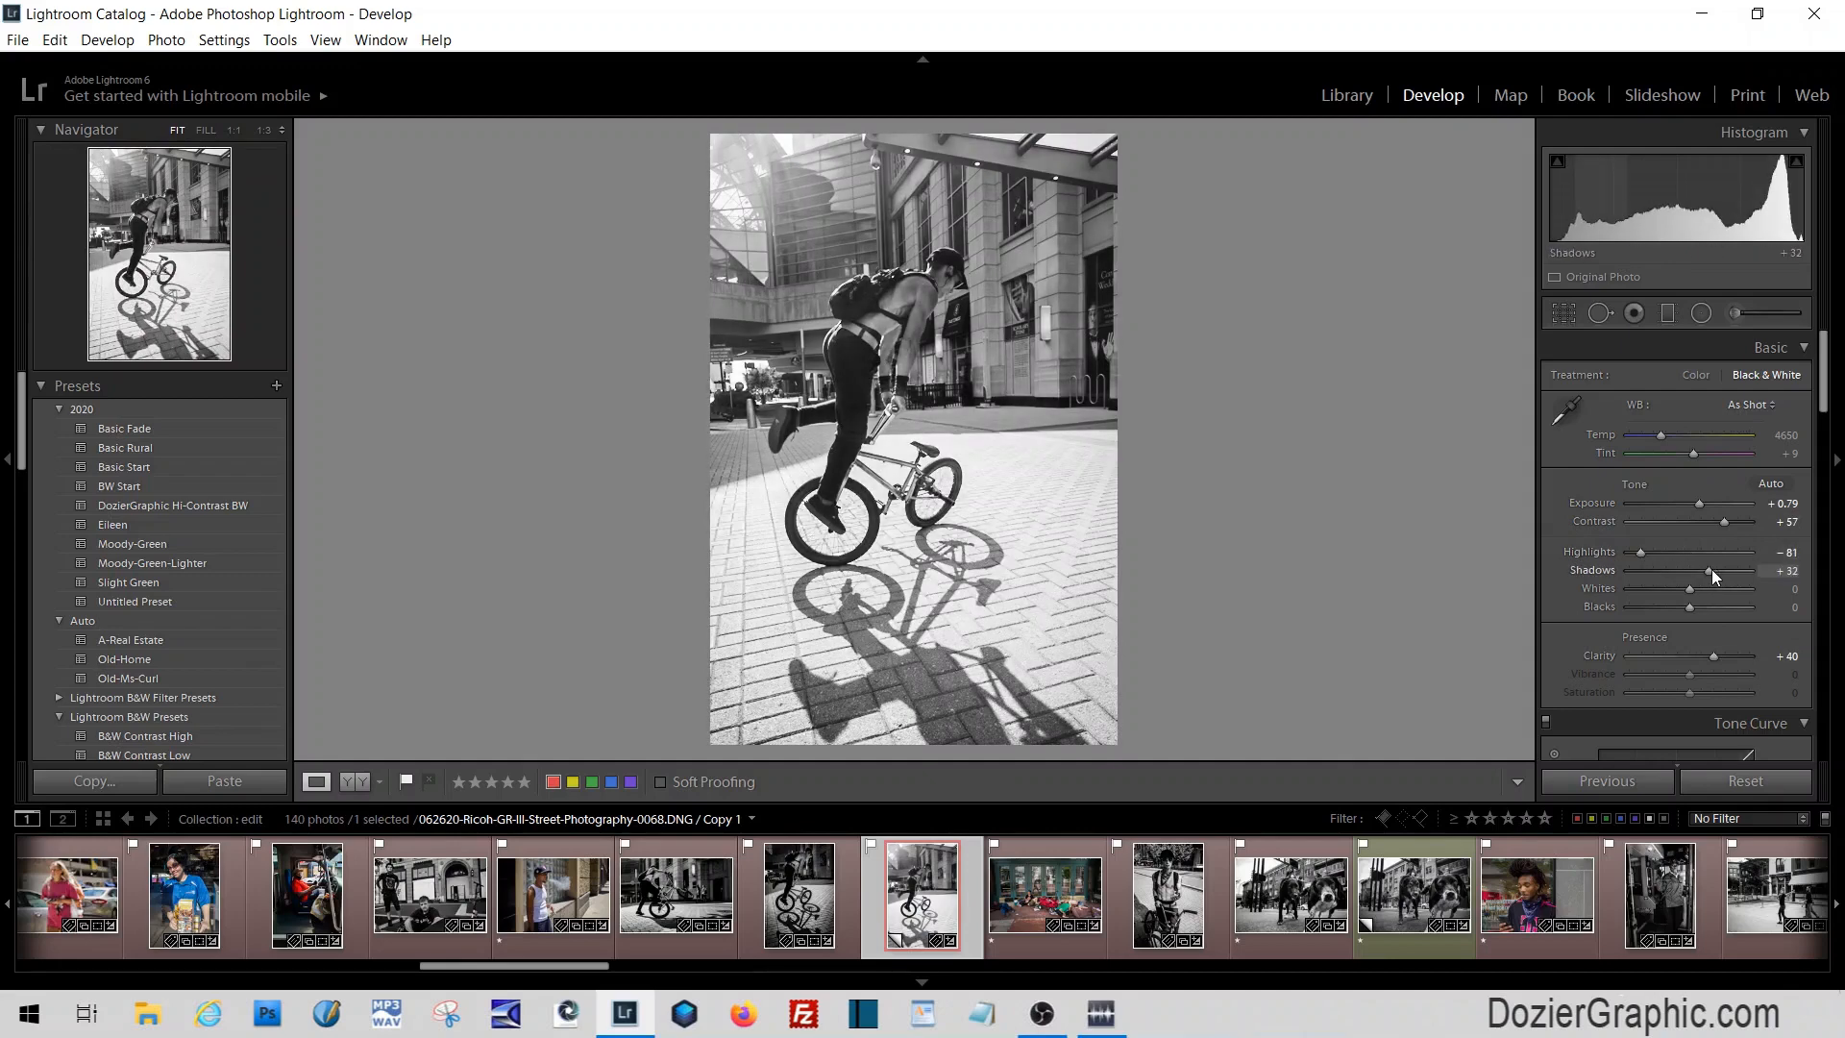
left_click(1649, 570)
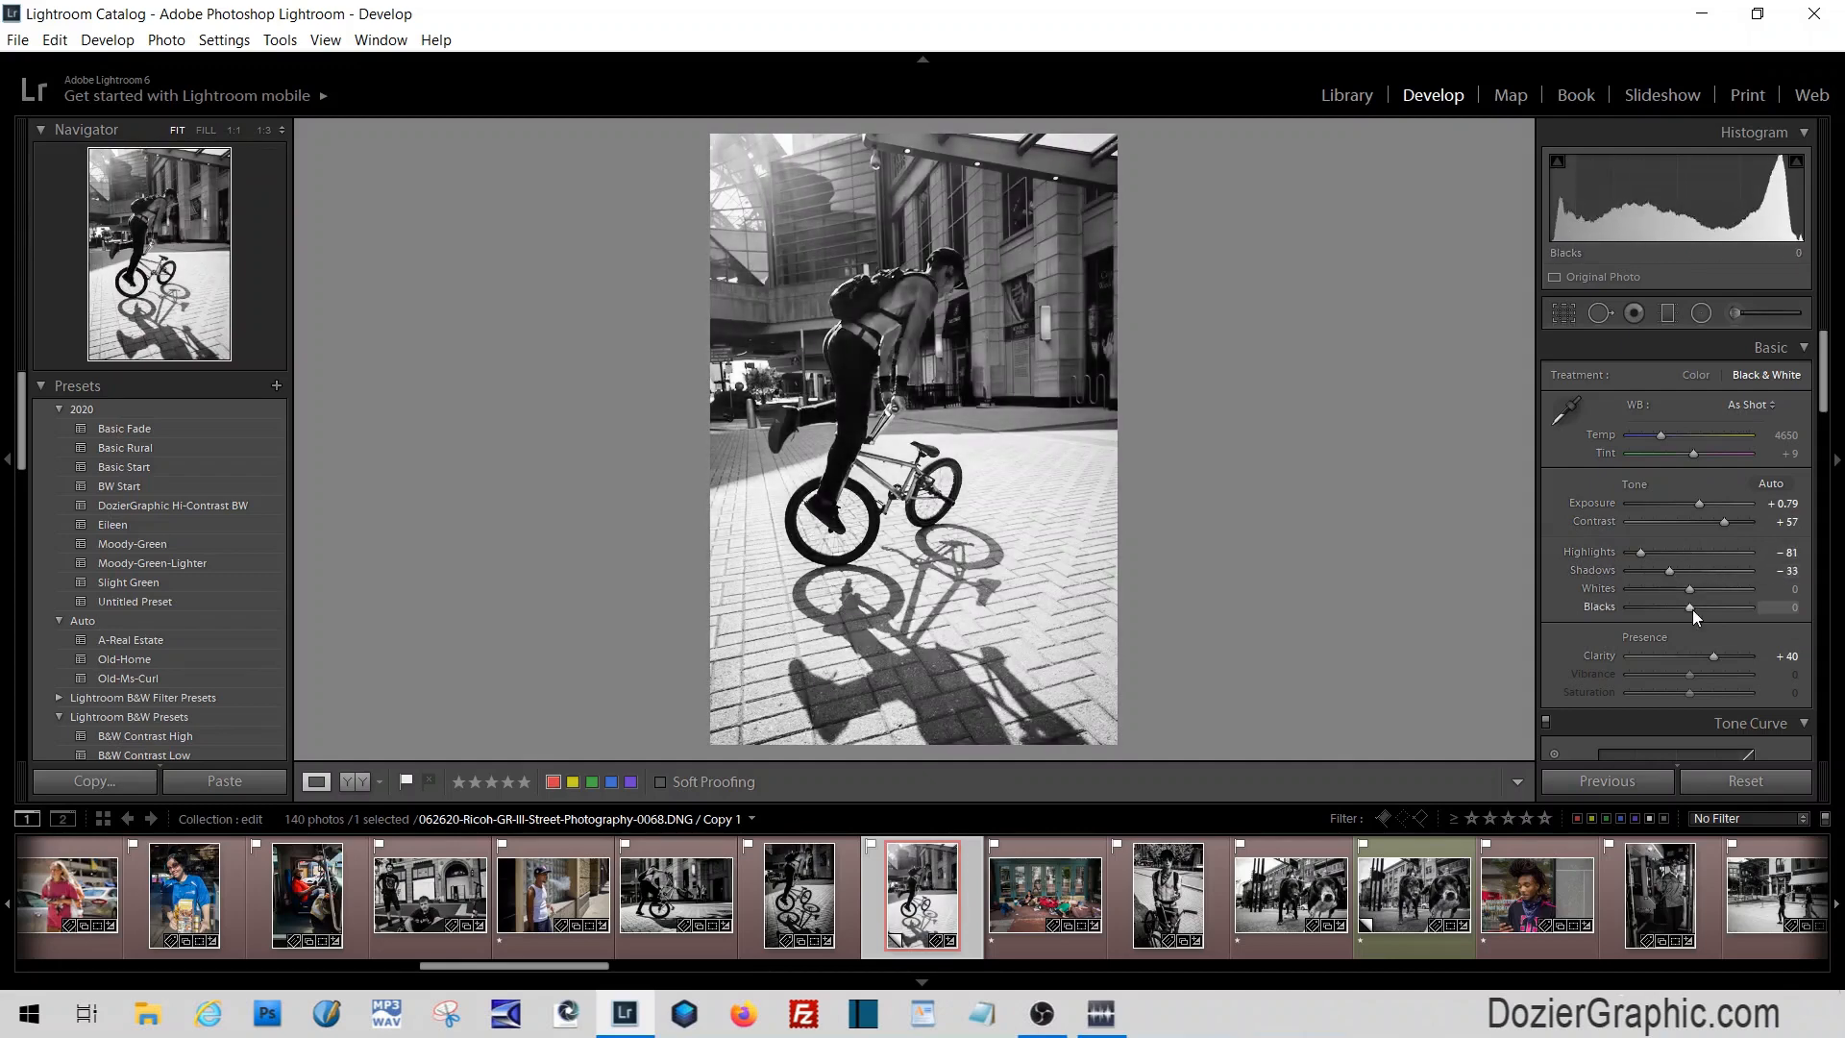
mouse_move(1693, 609)
left_mouse_down()
mouse_move(1642, 609)
mouse_move(1676, 607)
left_mouse_up()
scroll(1622, 746, "down", 3)
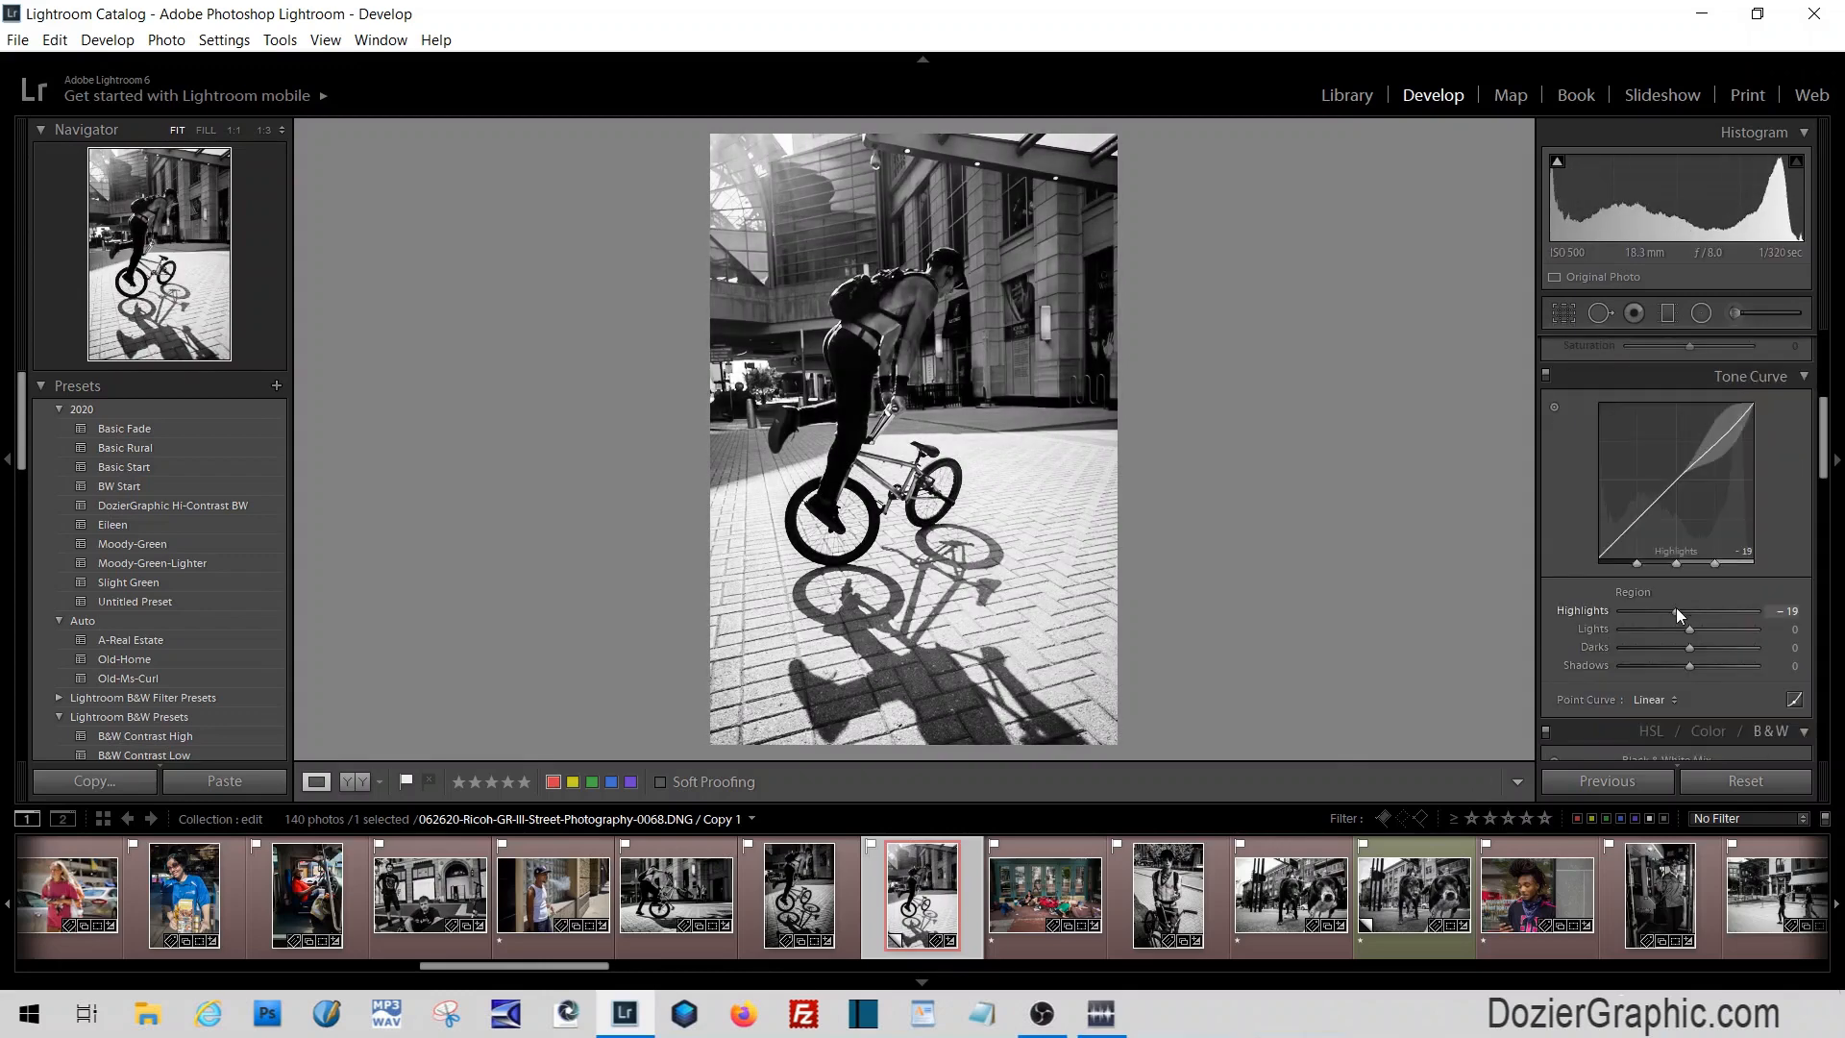
scroll(1611, 519, "up", 4)
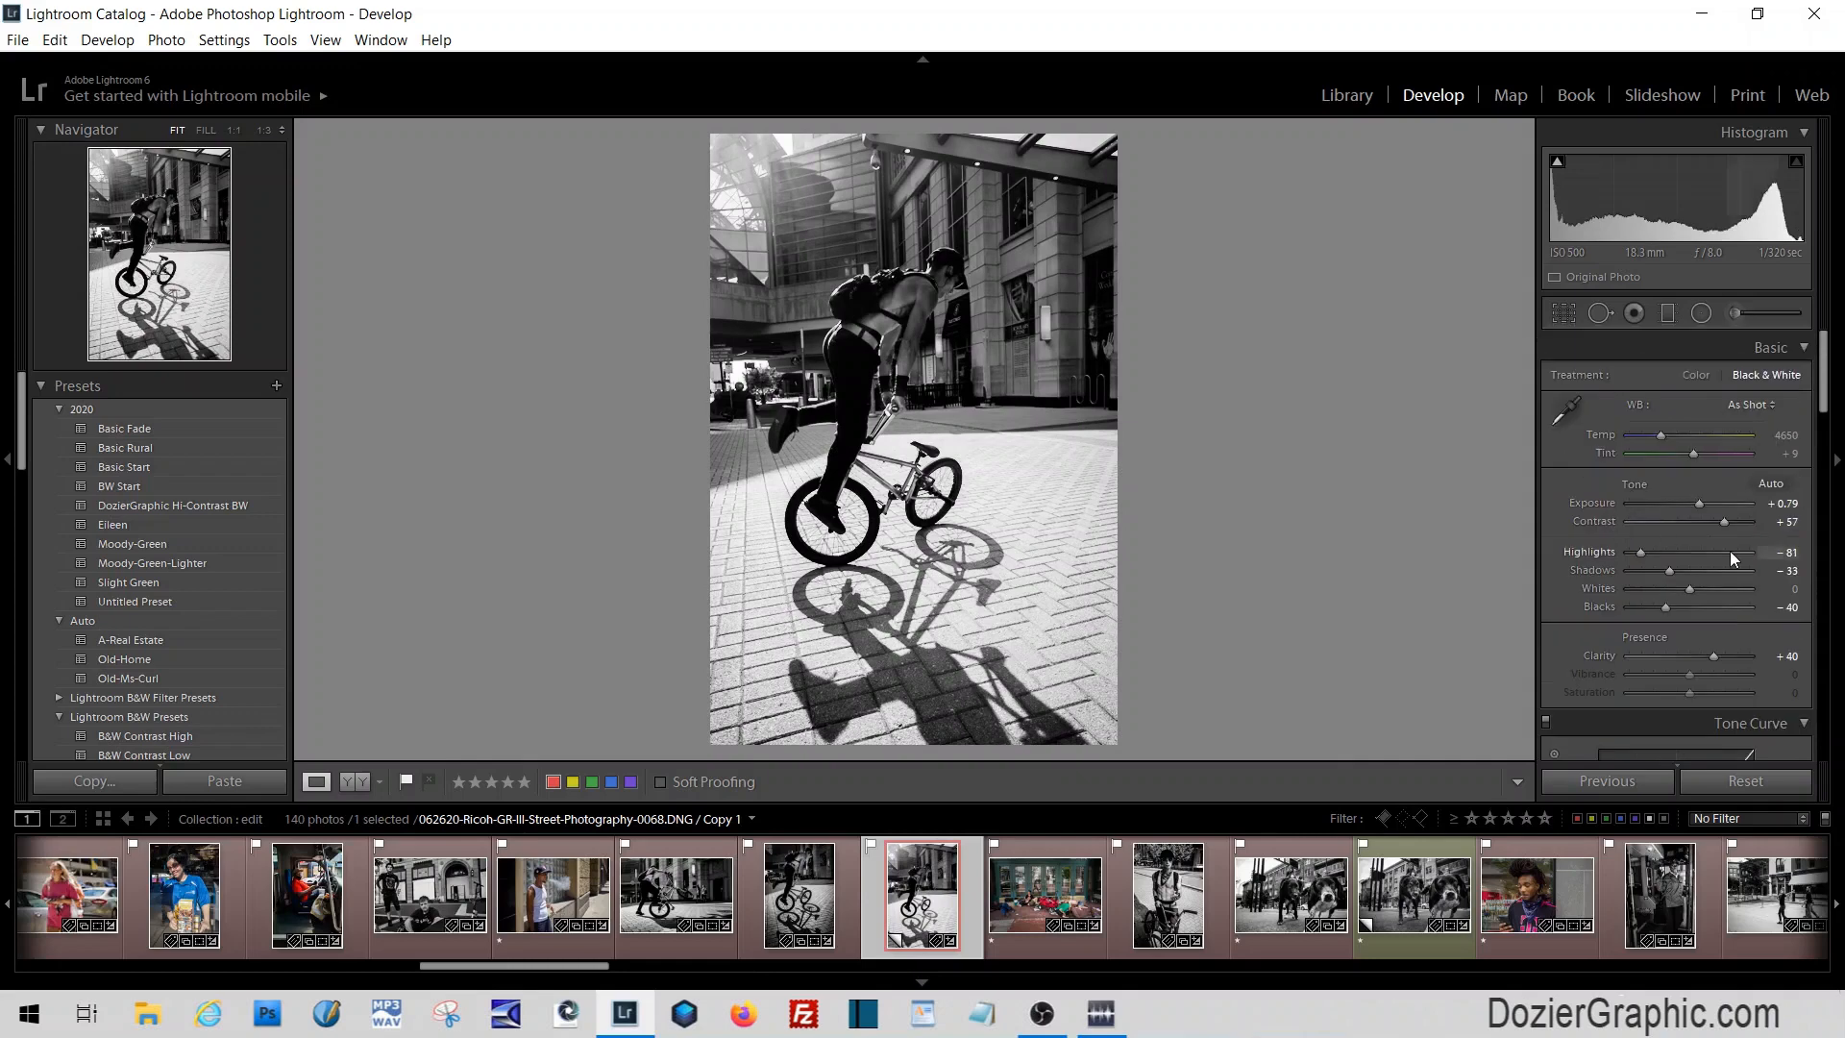
Apply the BW Start preset to the BMX rider copy and set Highlights to −54
left_click(126, 486)
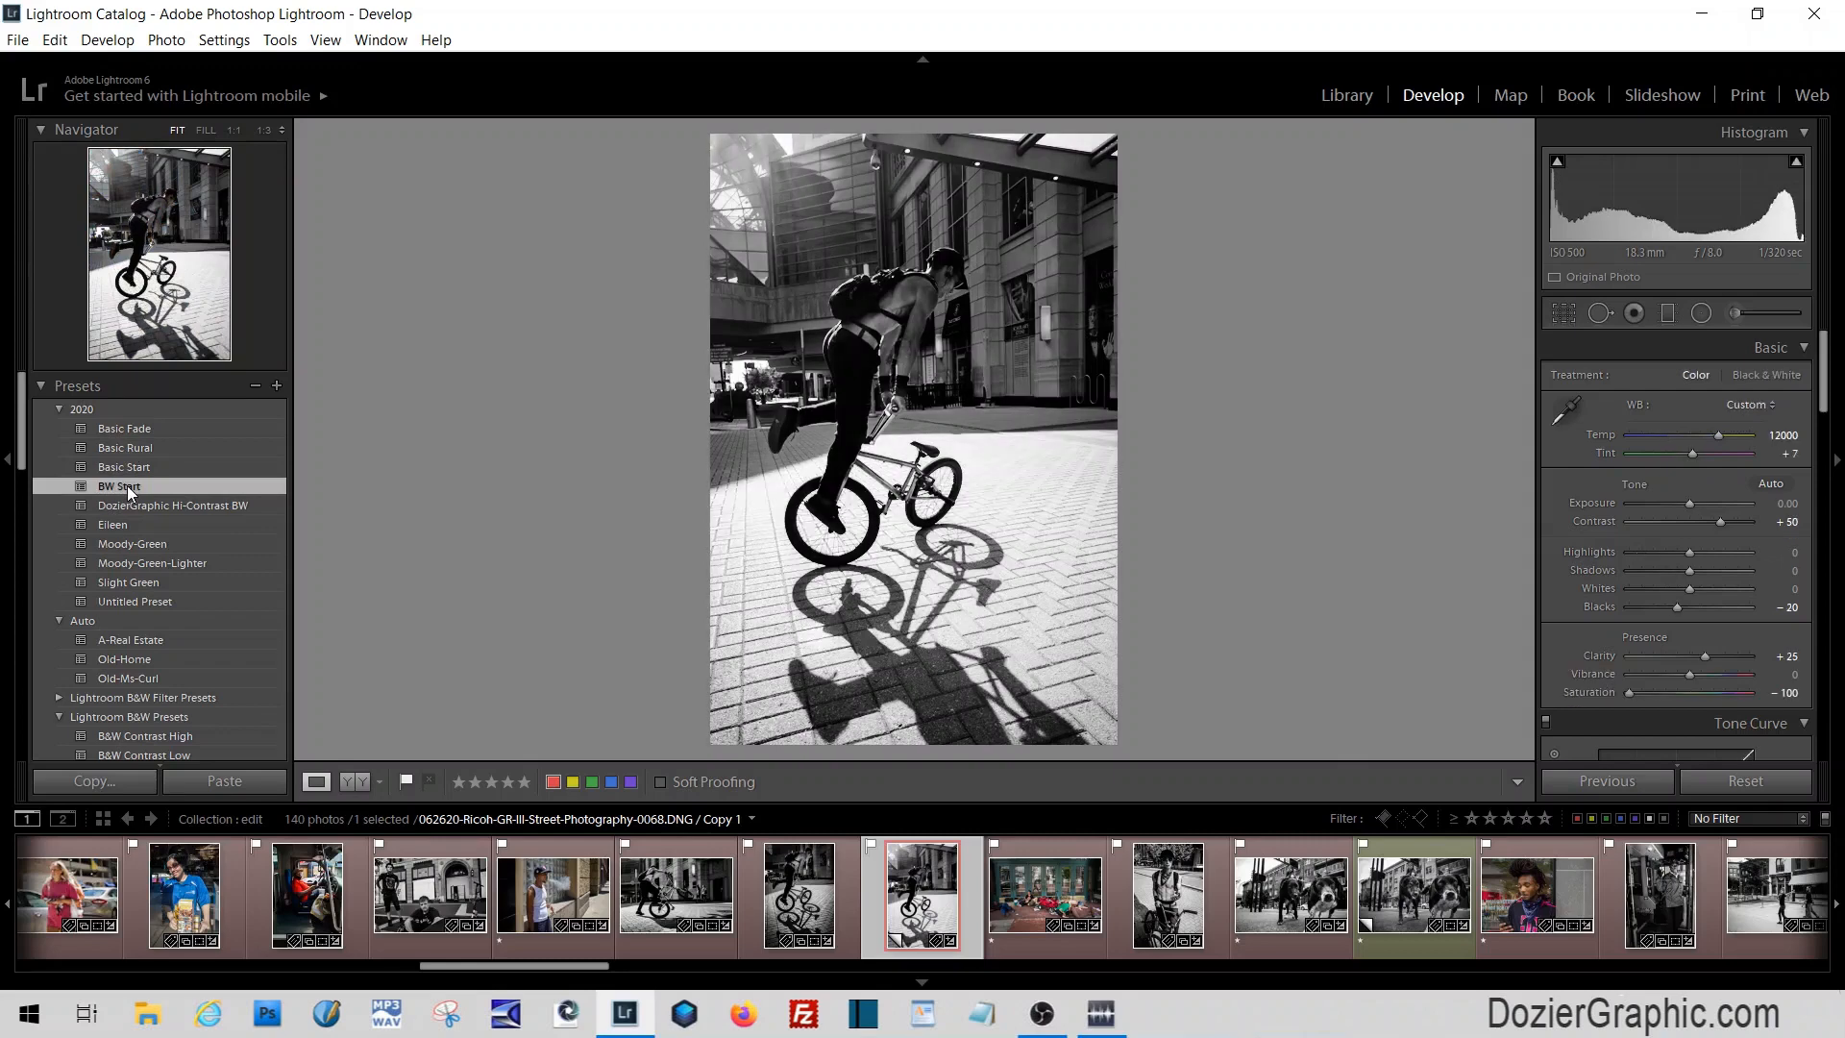
left_click_drag(1684, 552, 1670, 550)
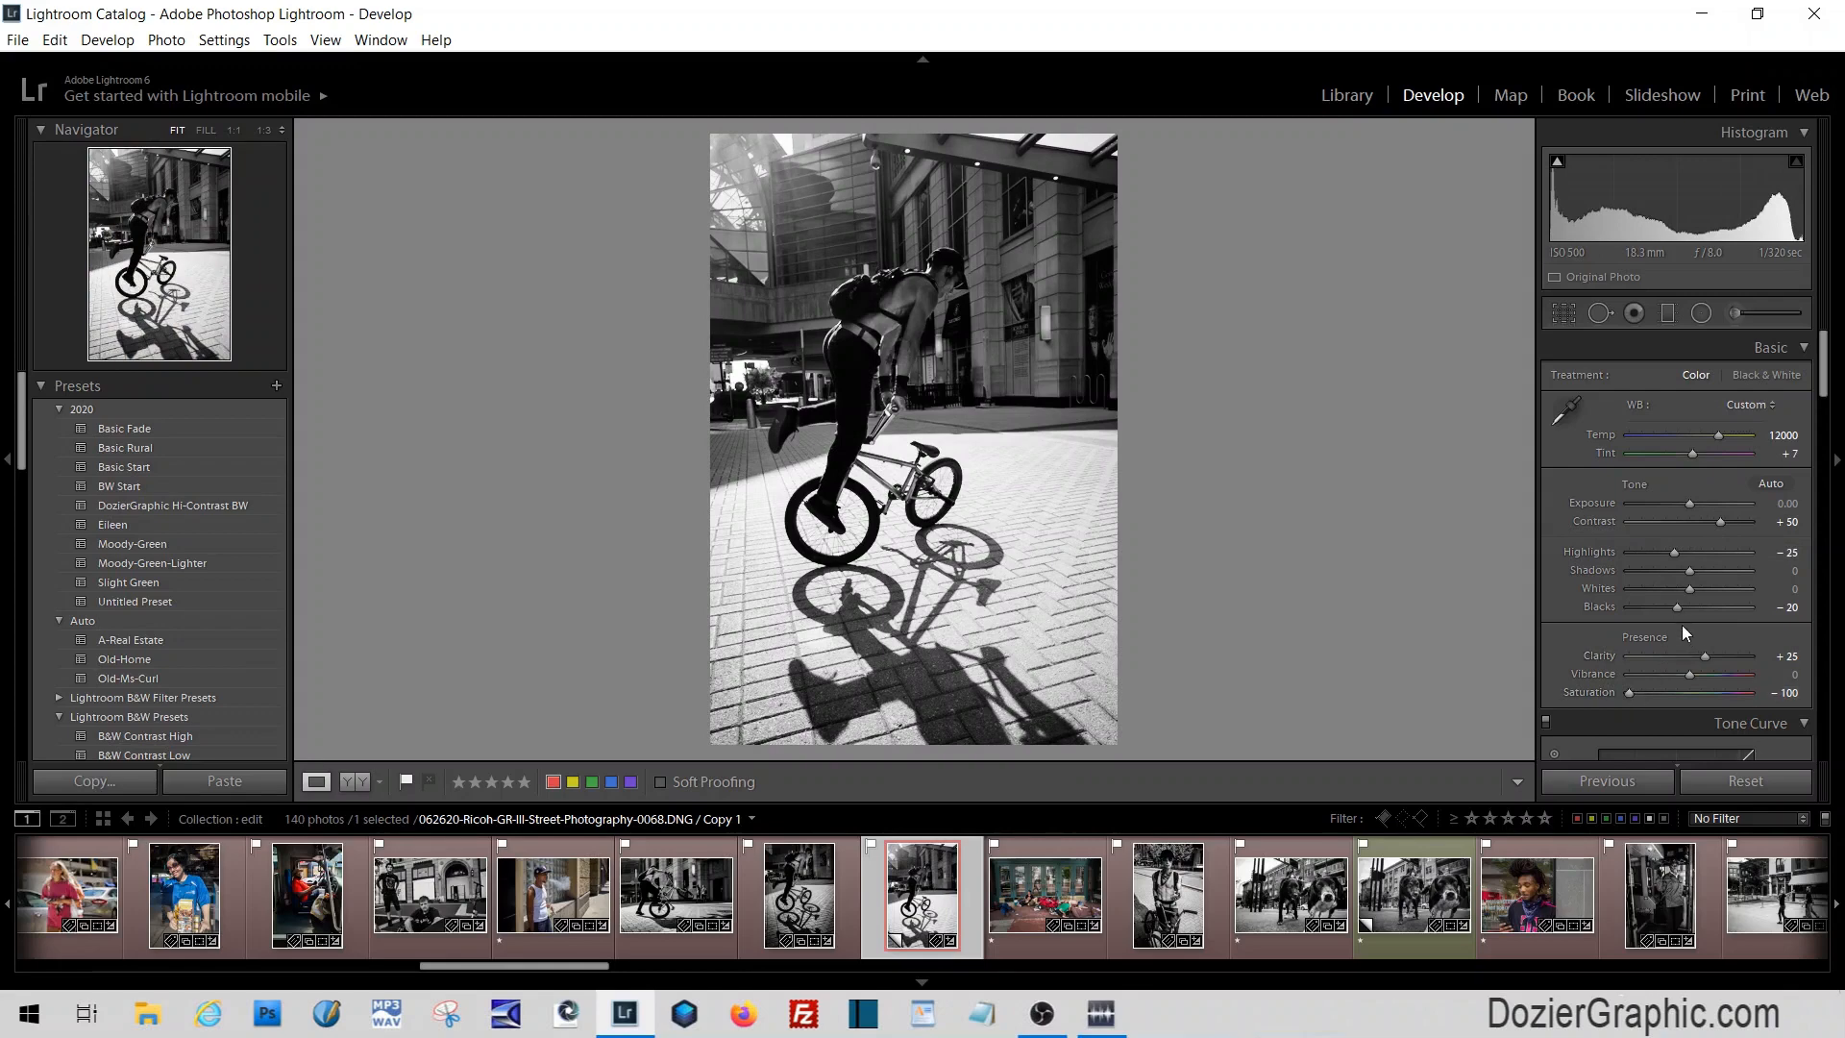
left_click_drag(1674, 551, 1657, 551)
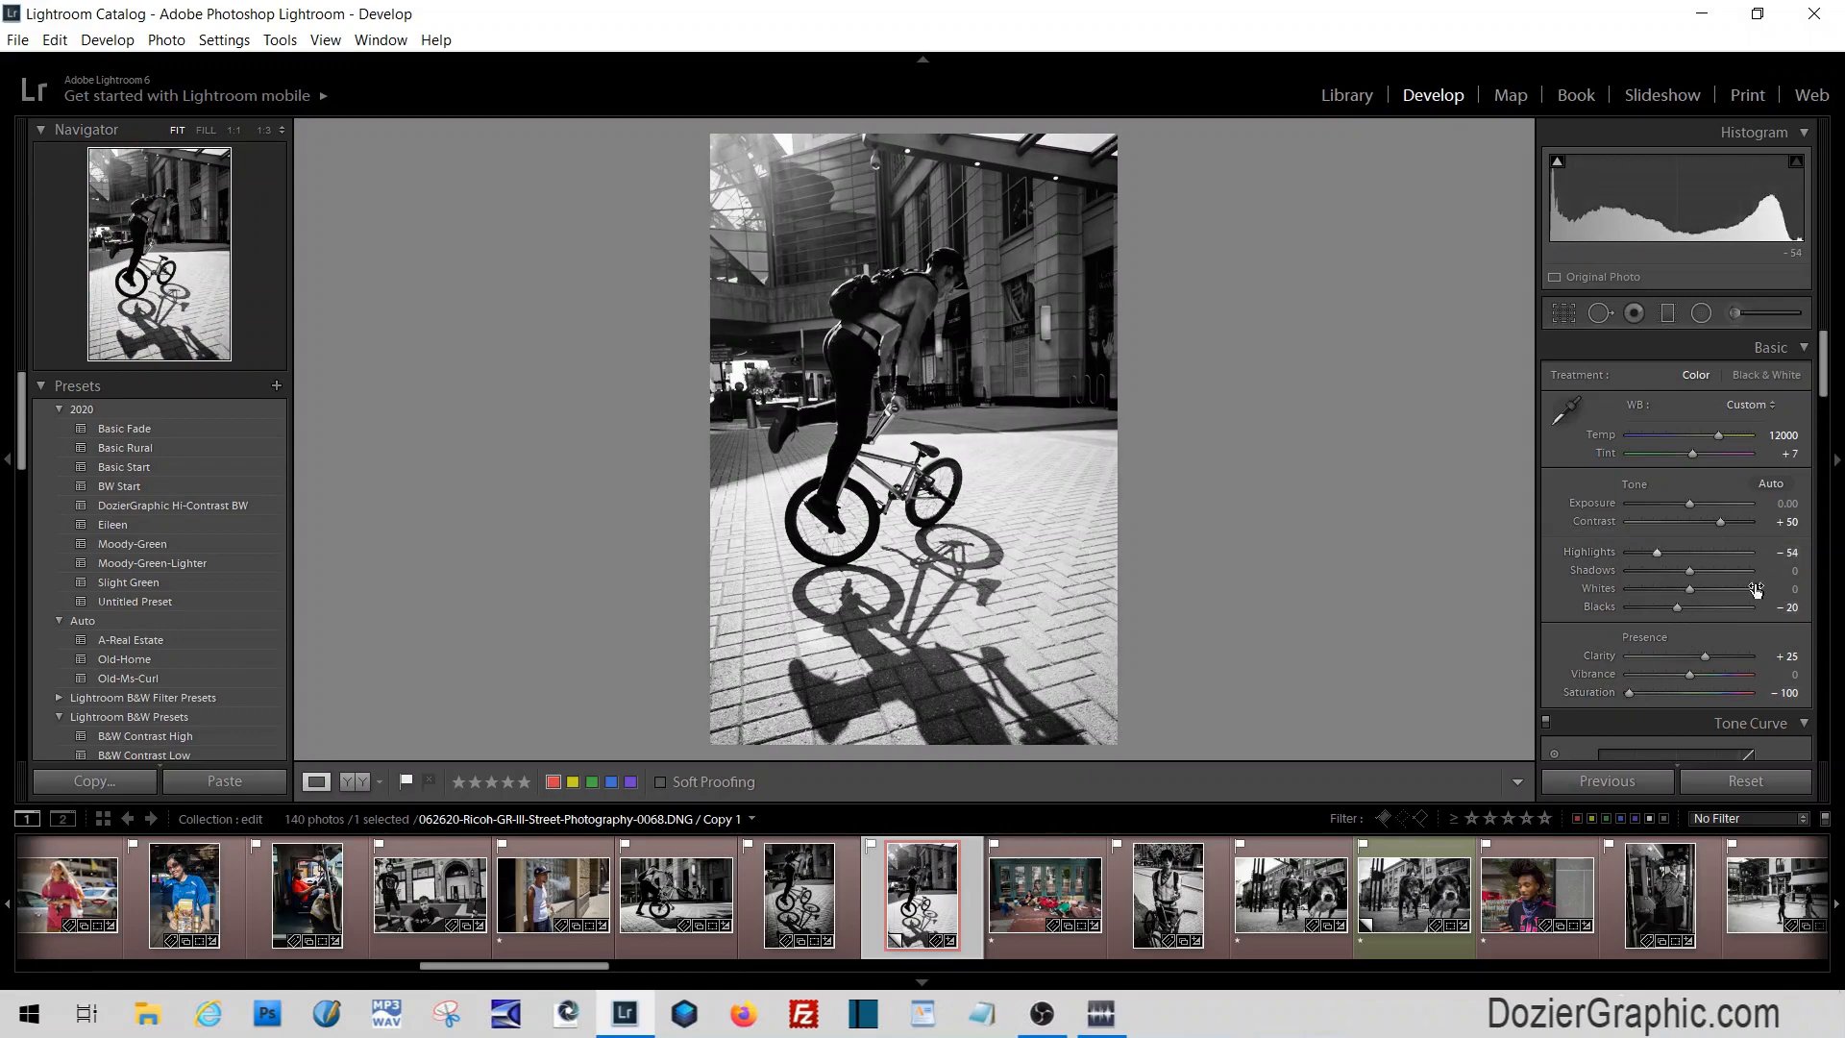
Draw a graduated filter upward over the bike's shadow with Exposure 0, Contrast 52, Highlights −52 and Shadows −100
left_click(1669, 315)
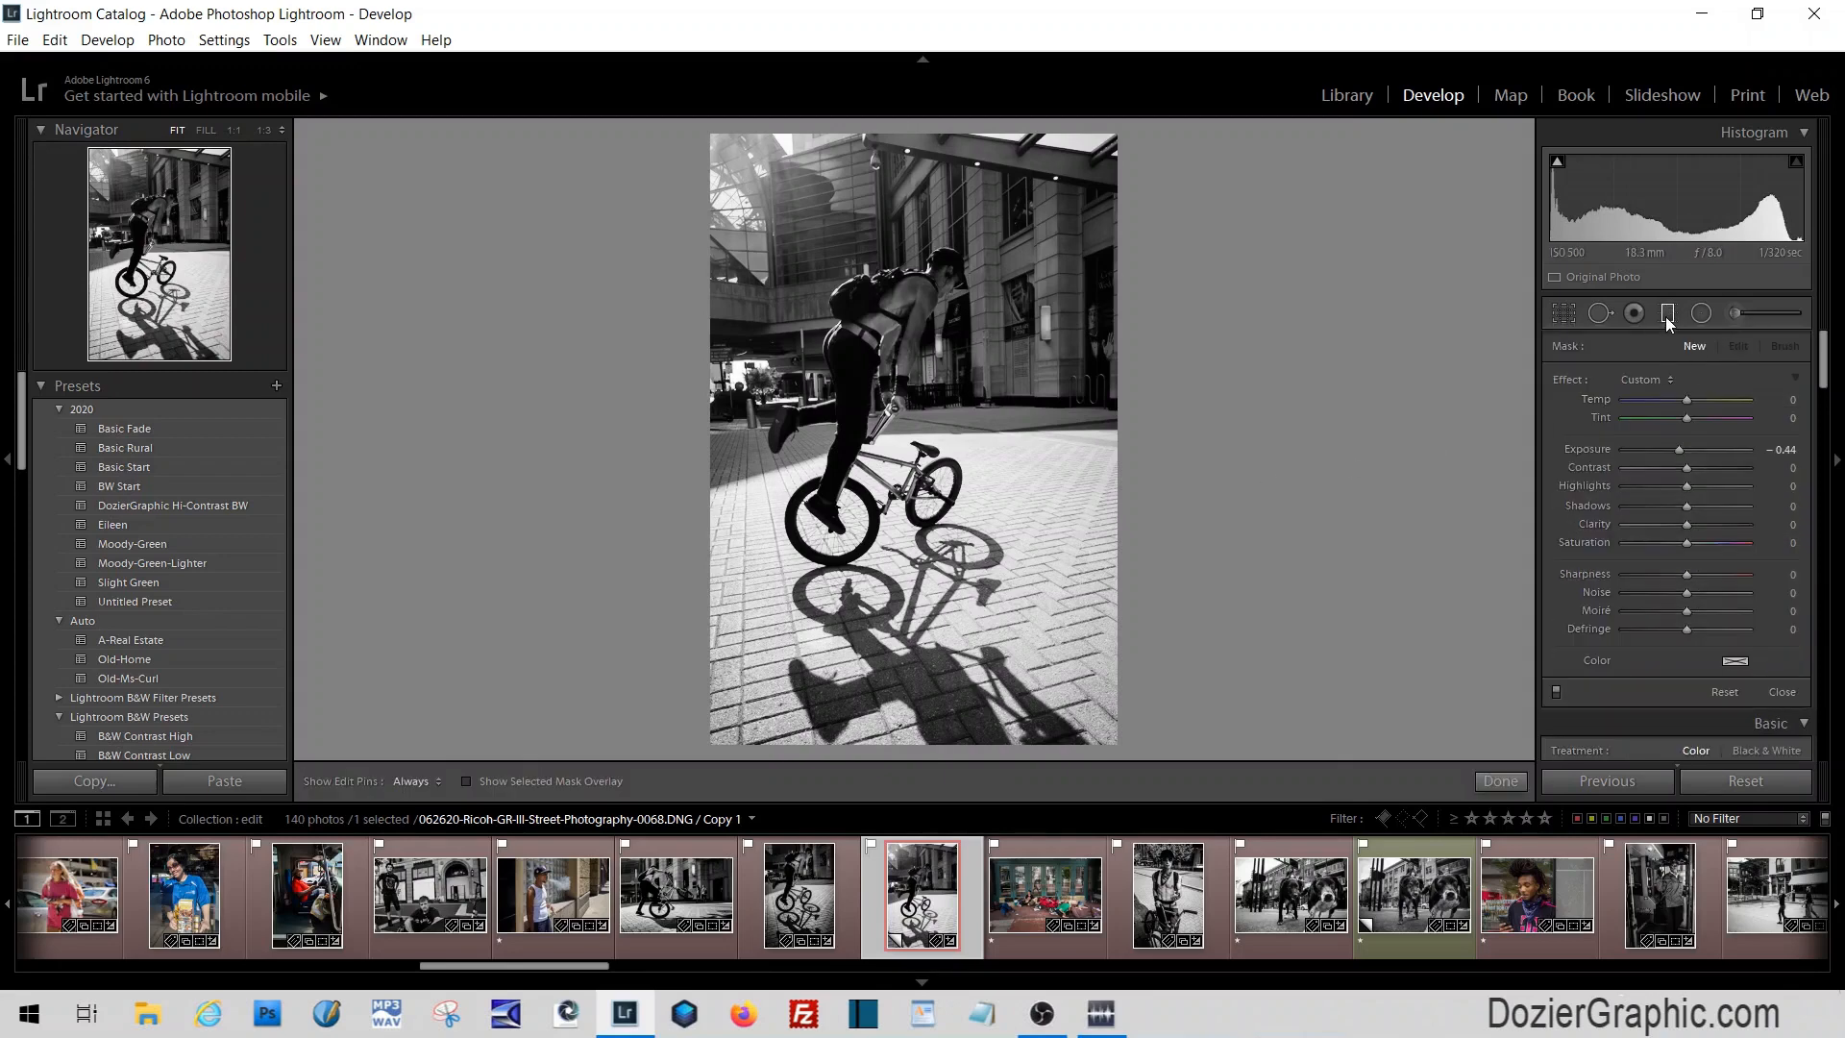
left_click_drag(932, 734, 903, 489)
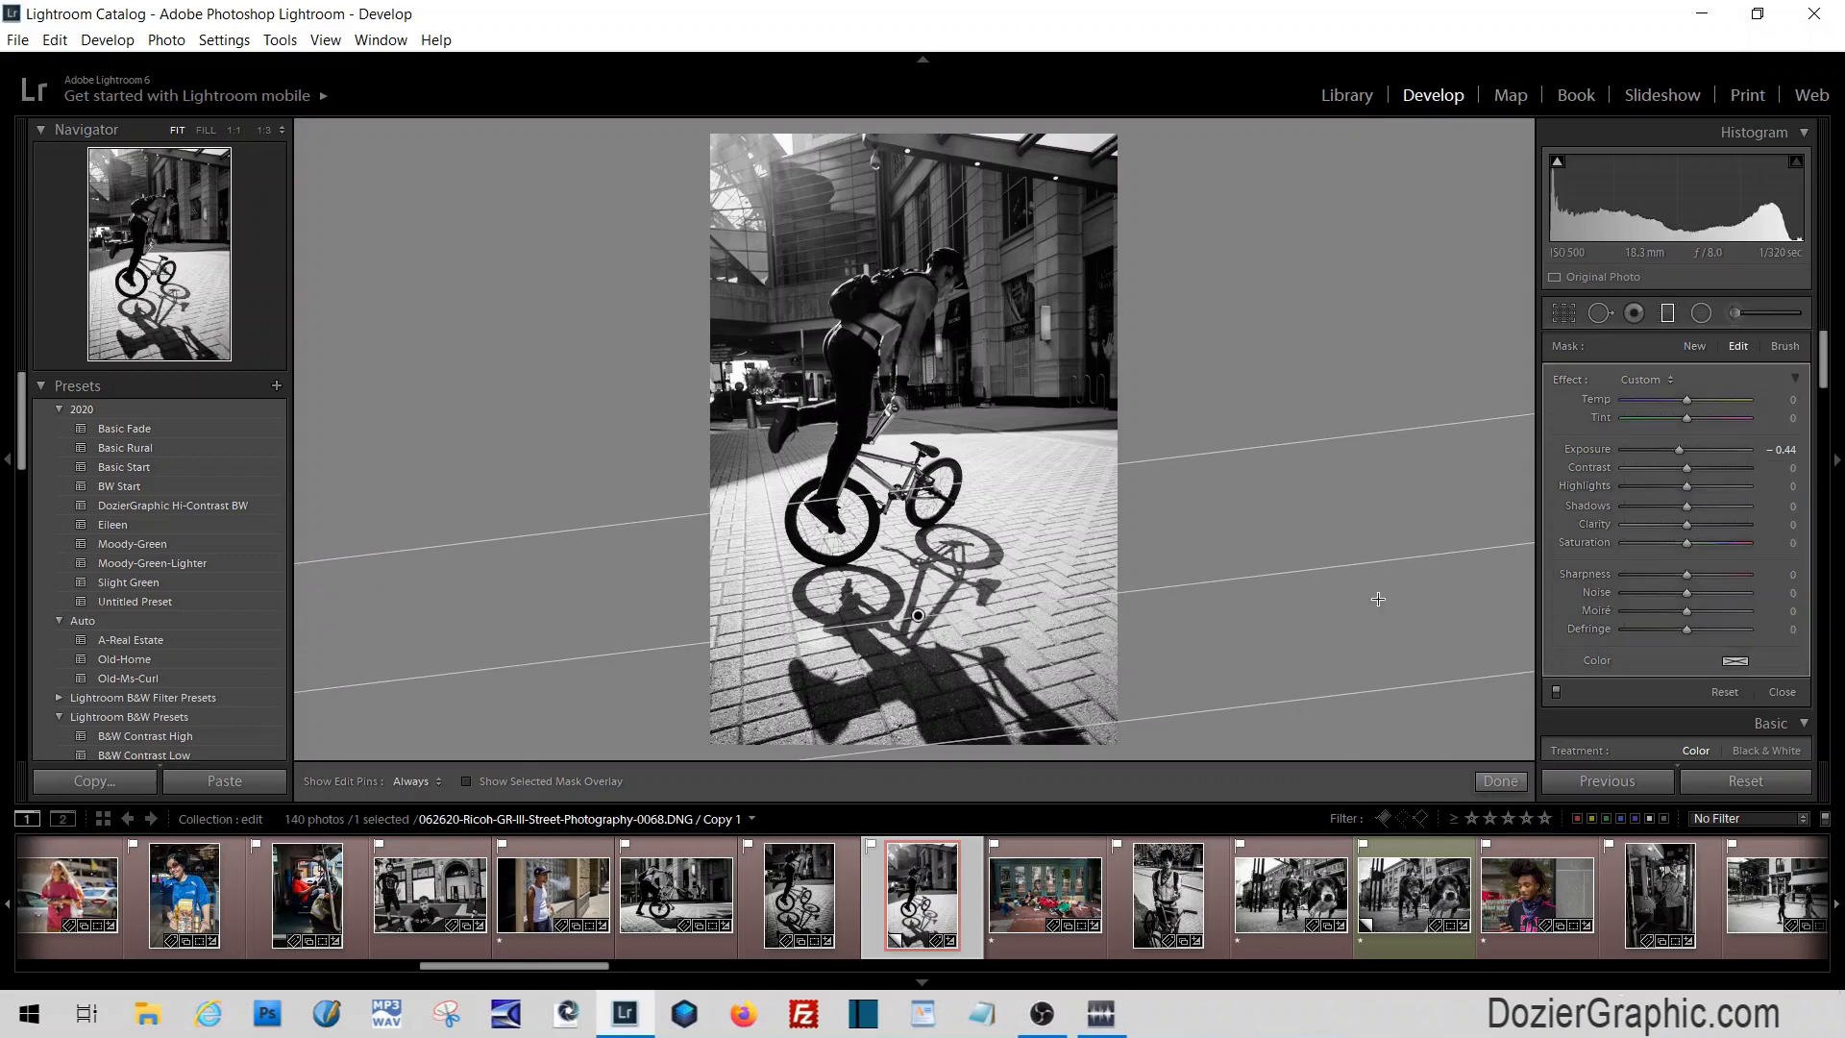
double_click(1589, 448)
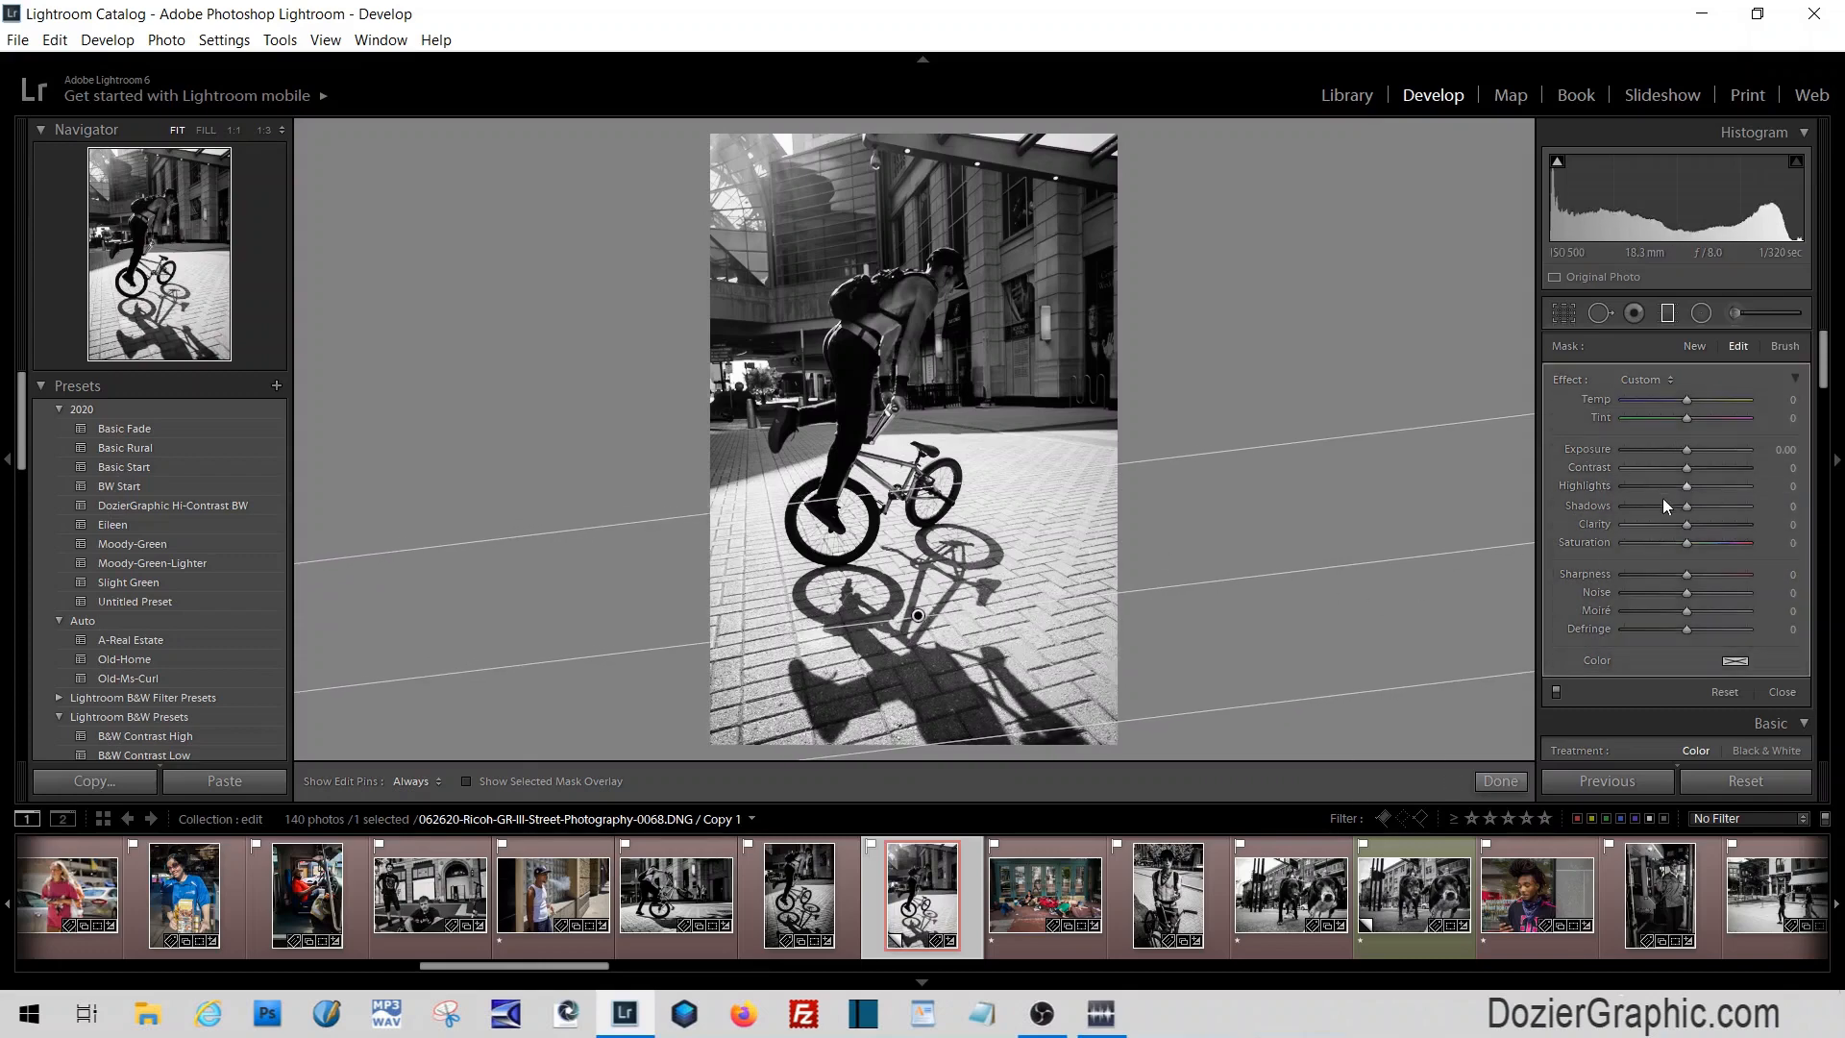
left_click_drag(1663, 505, 1715, 467)
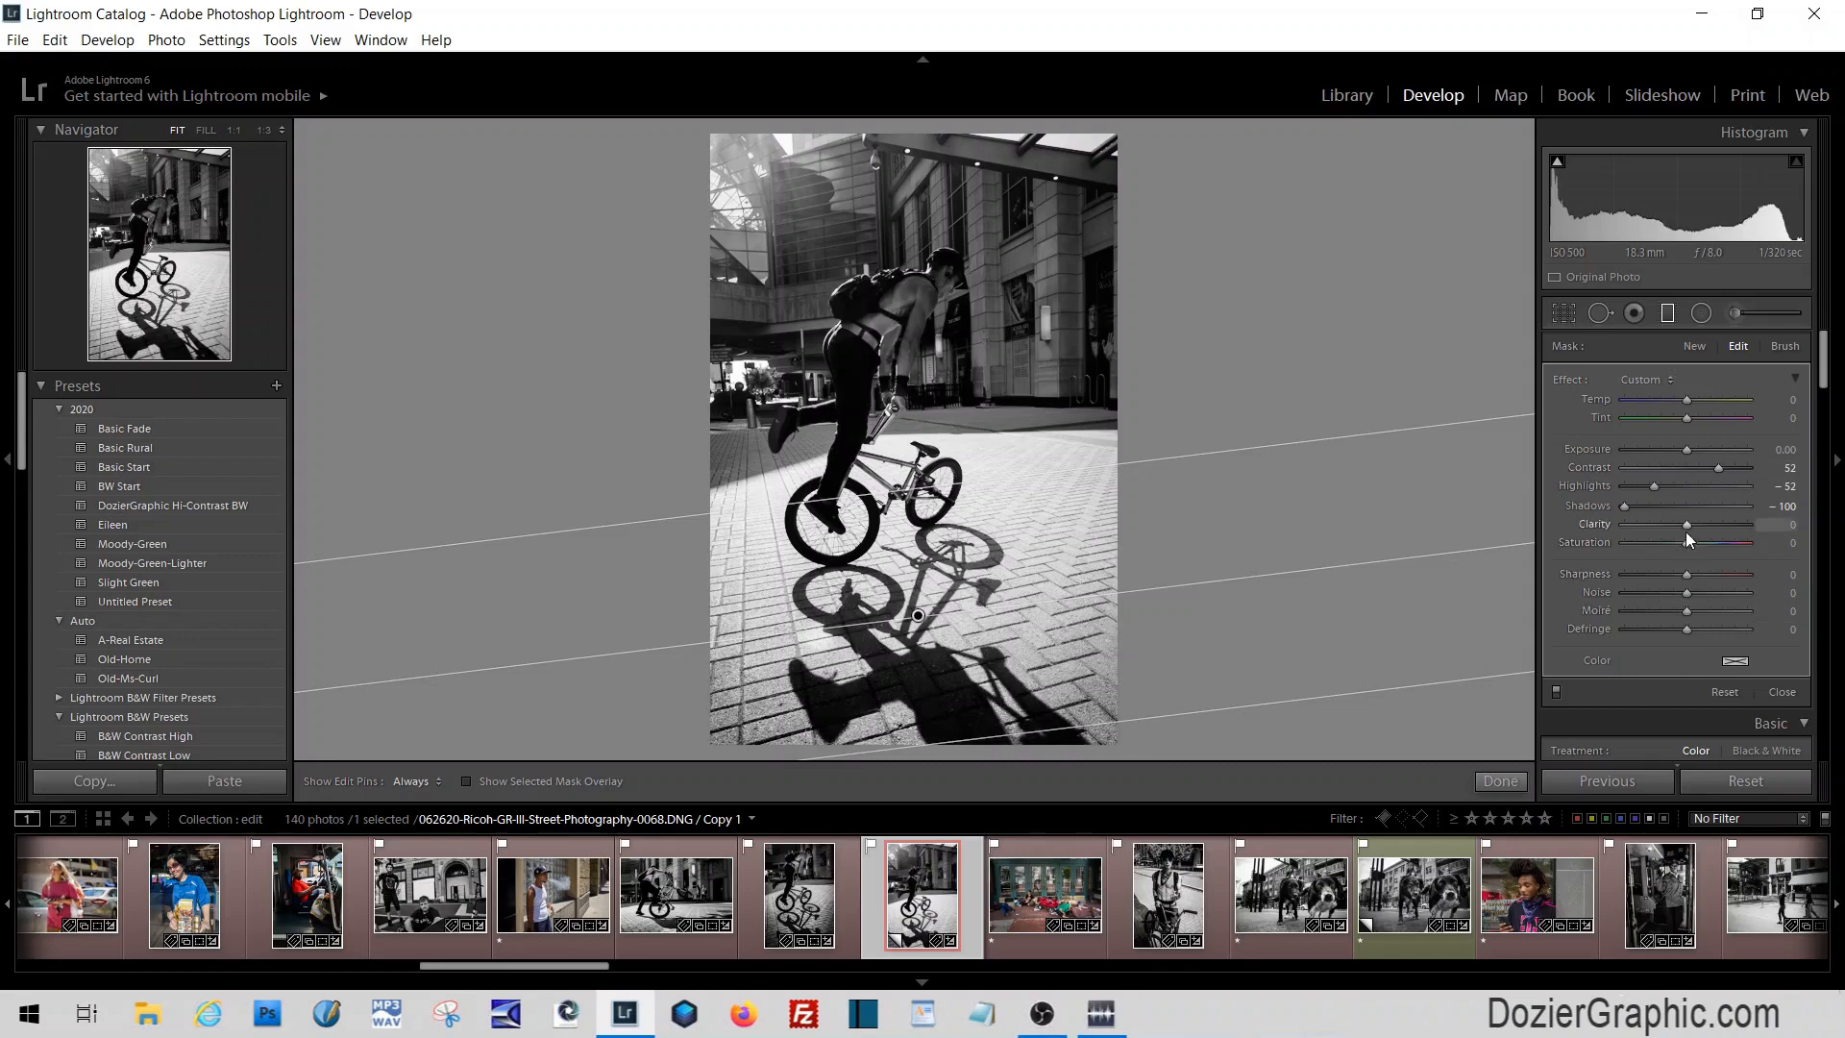
Set the graduated filter to Contrast 100, Highlights −80, Clarity −7 and Saturation −75, extend its upper edge to the rider's legs, and close it
left_click_drag(1687, 542, 1747, 473)
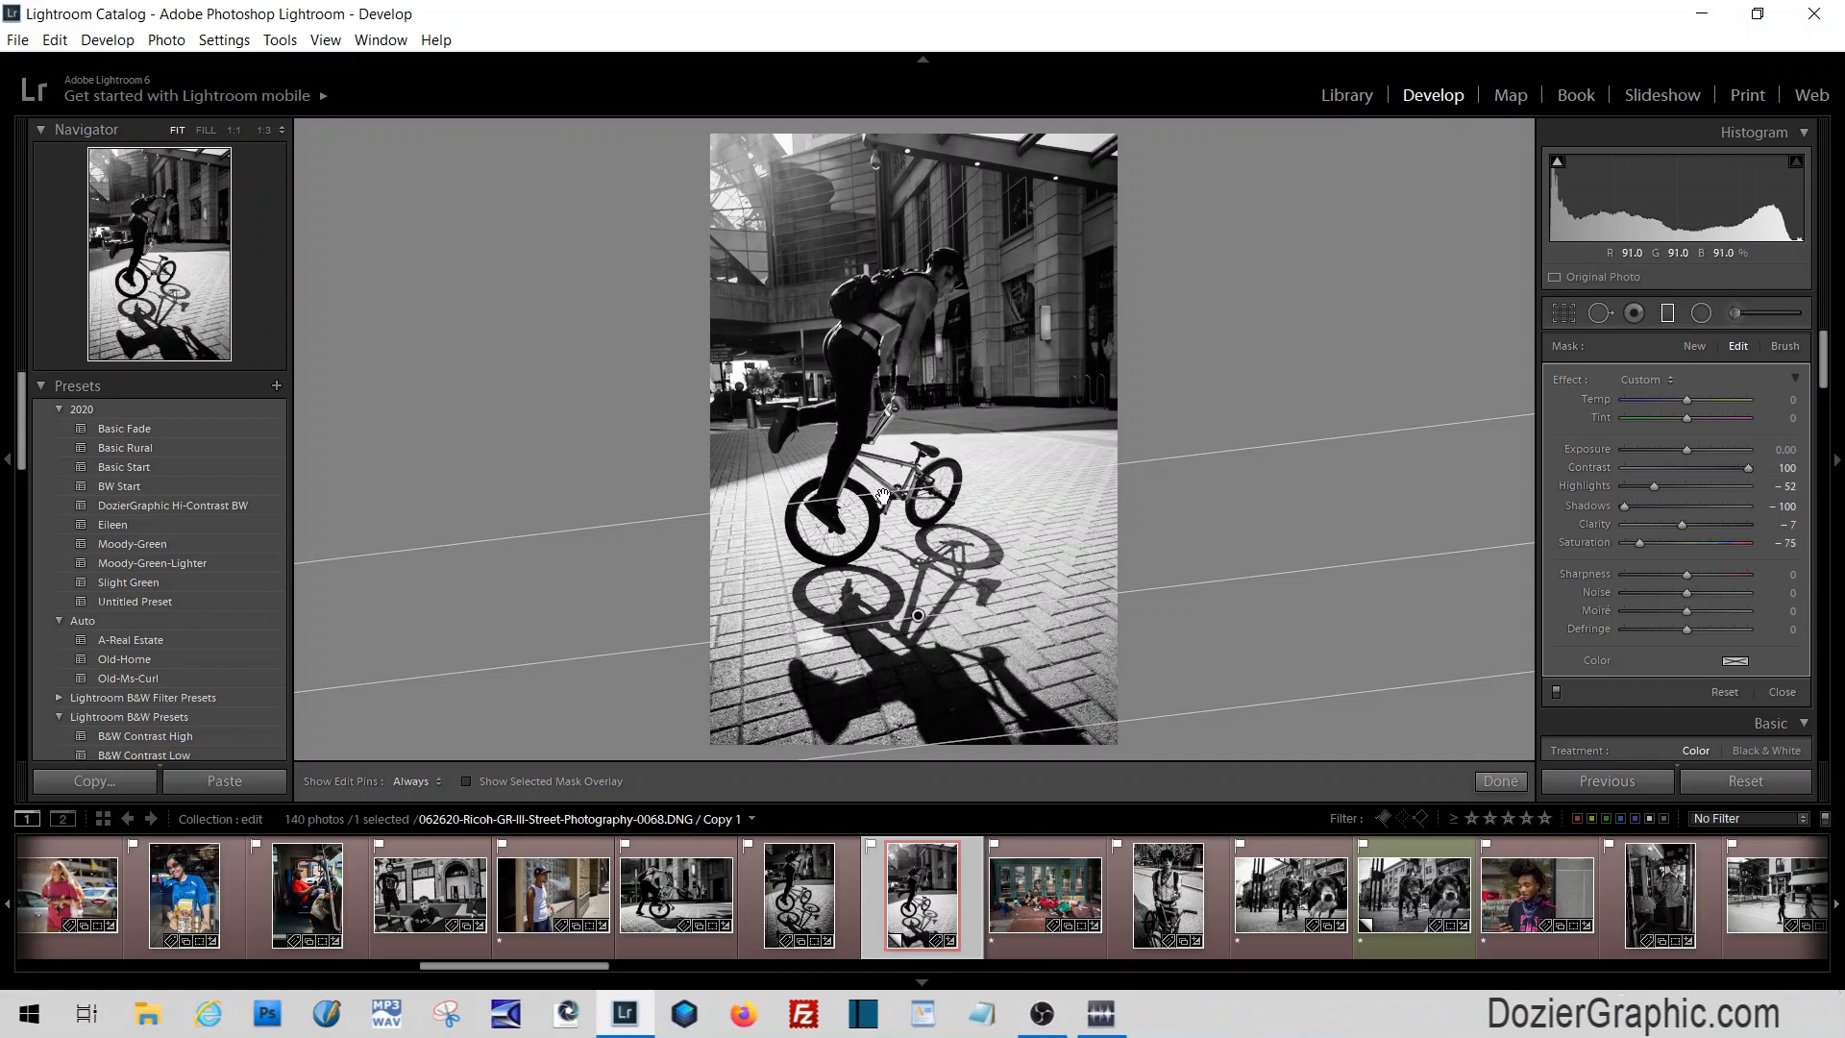
left_click_drag(882, 496, 867, 440)
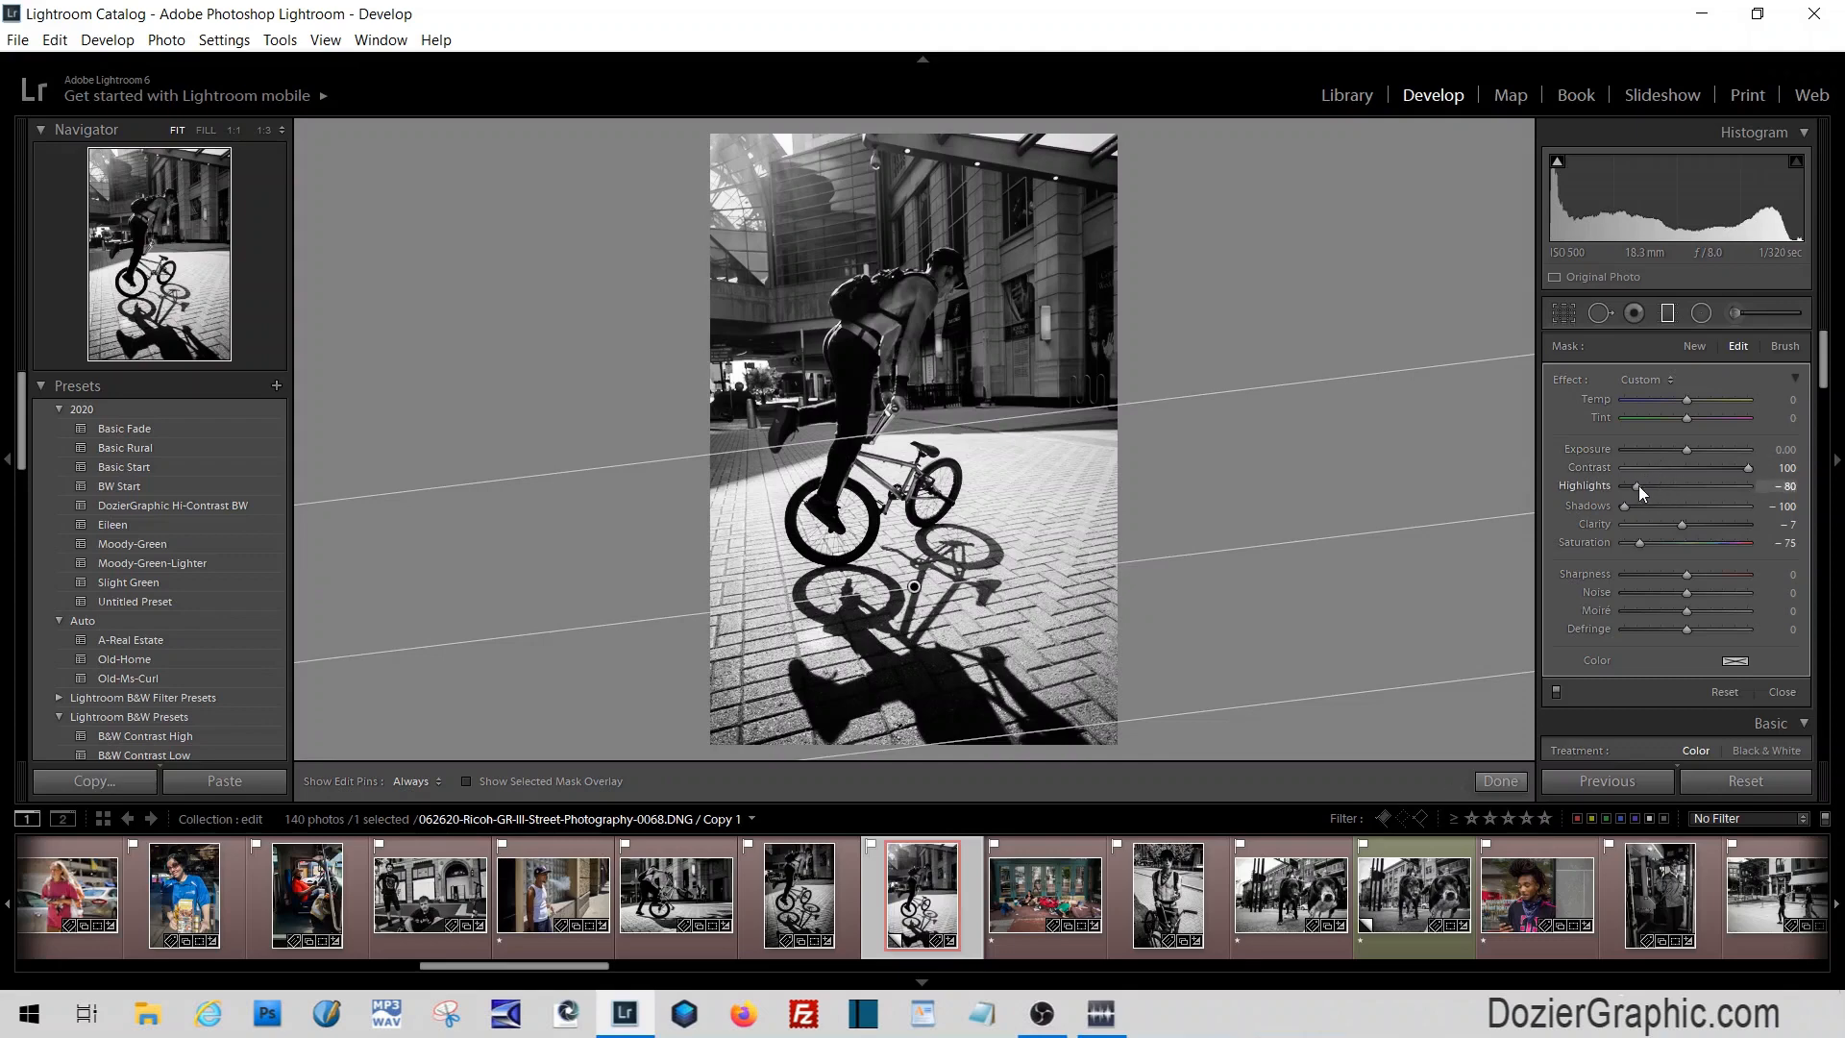
left_click(1670, 310)
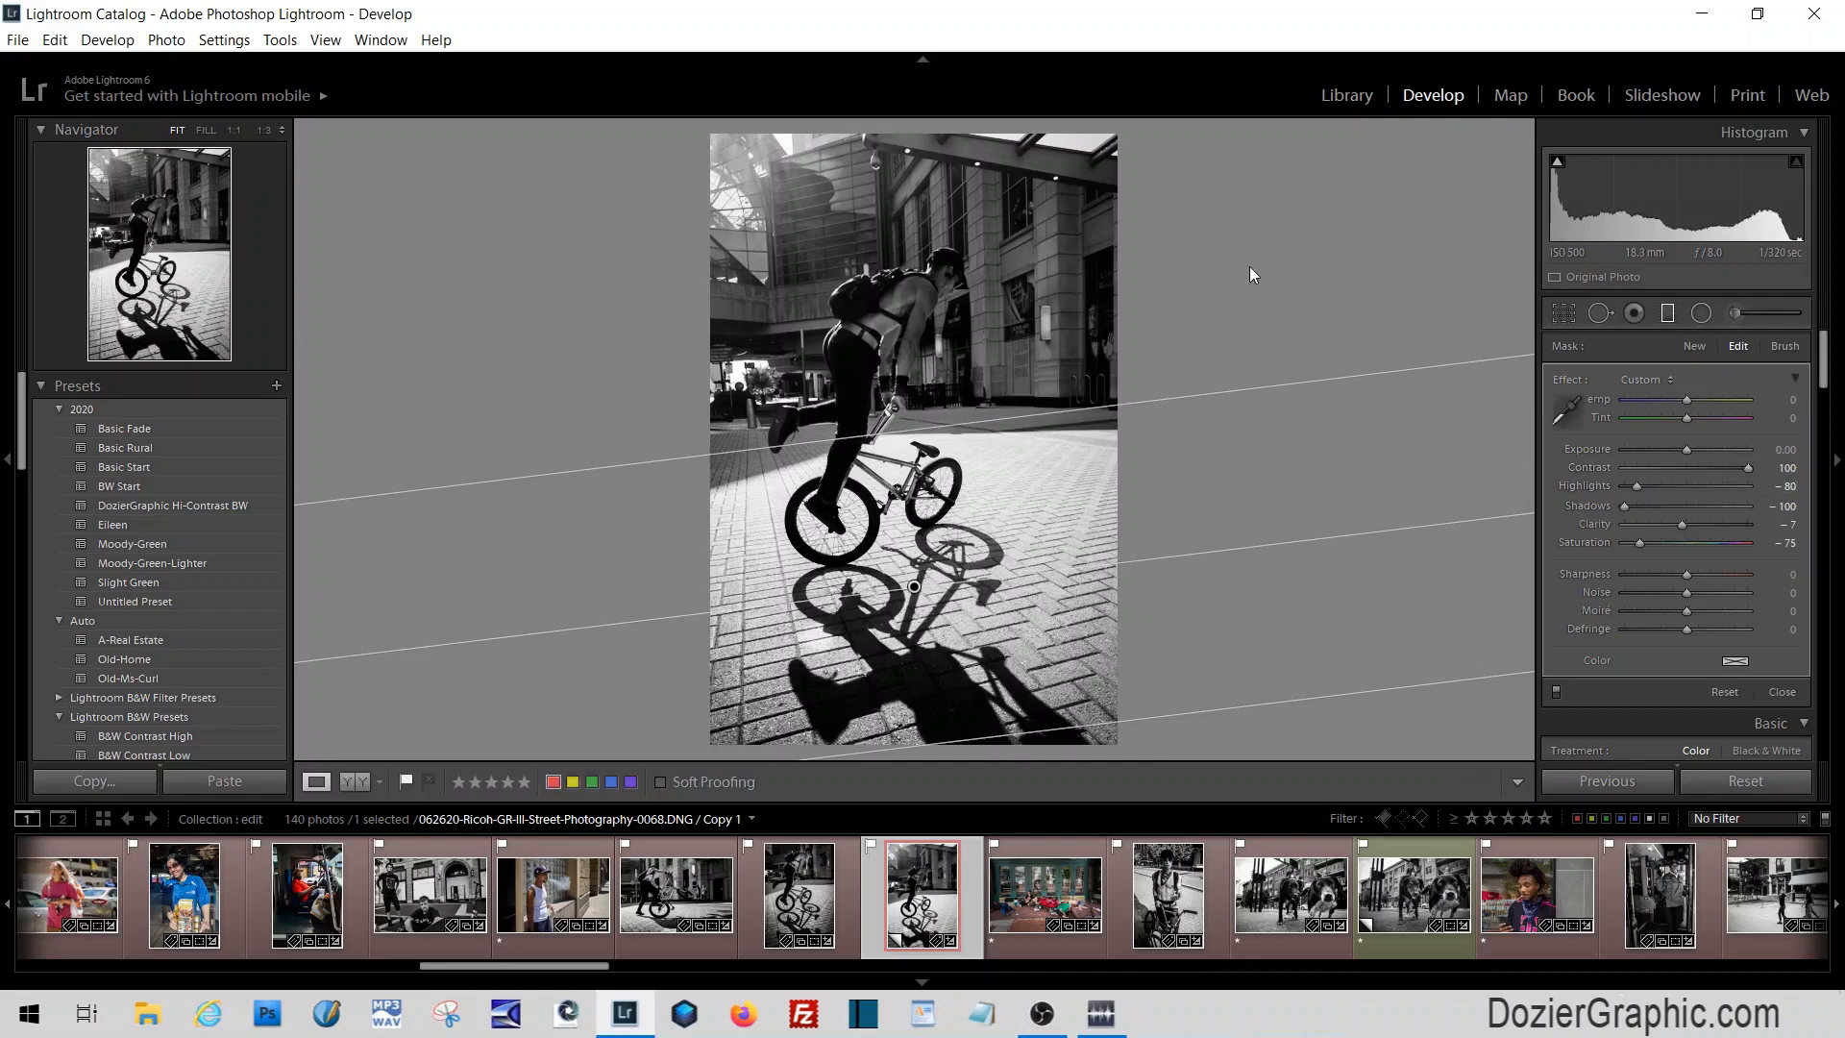
Draw a graduated filter down over the rider with Exposure 0, Contrast 49, Highlights −36, Shadows 4 and Clarity 53, and close it
left_click(1667, 317)
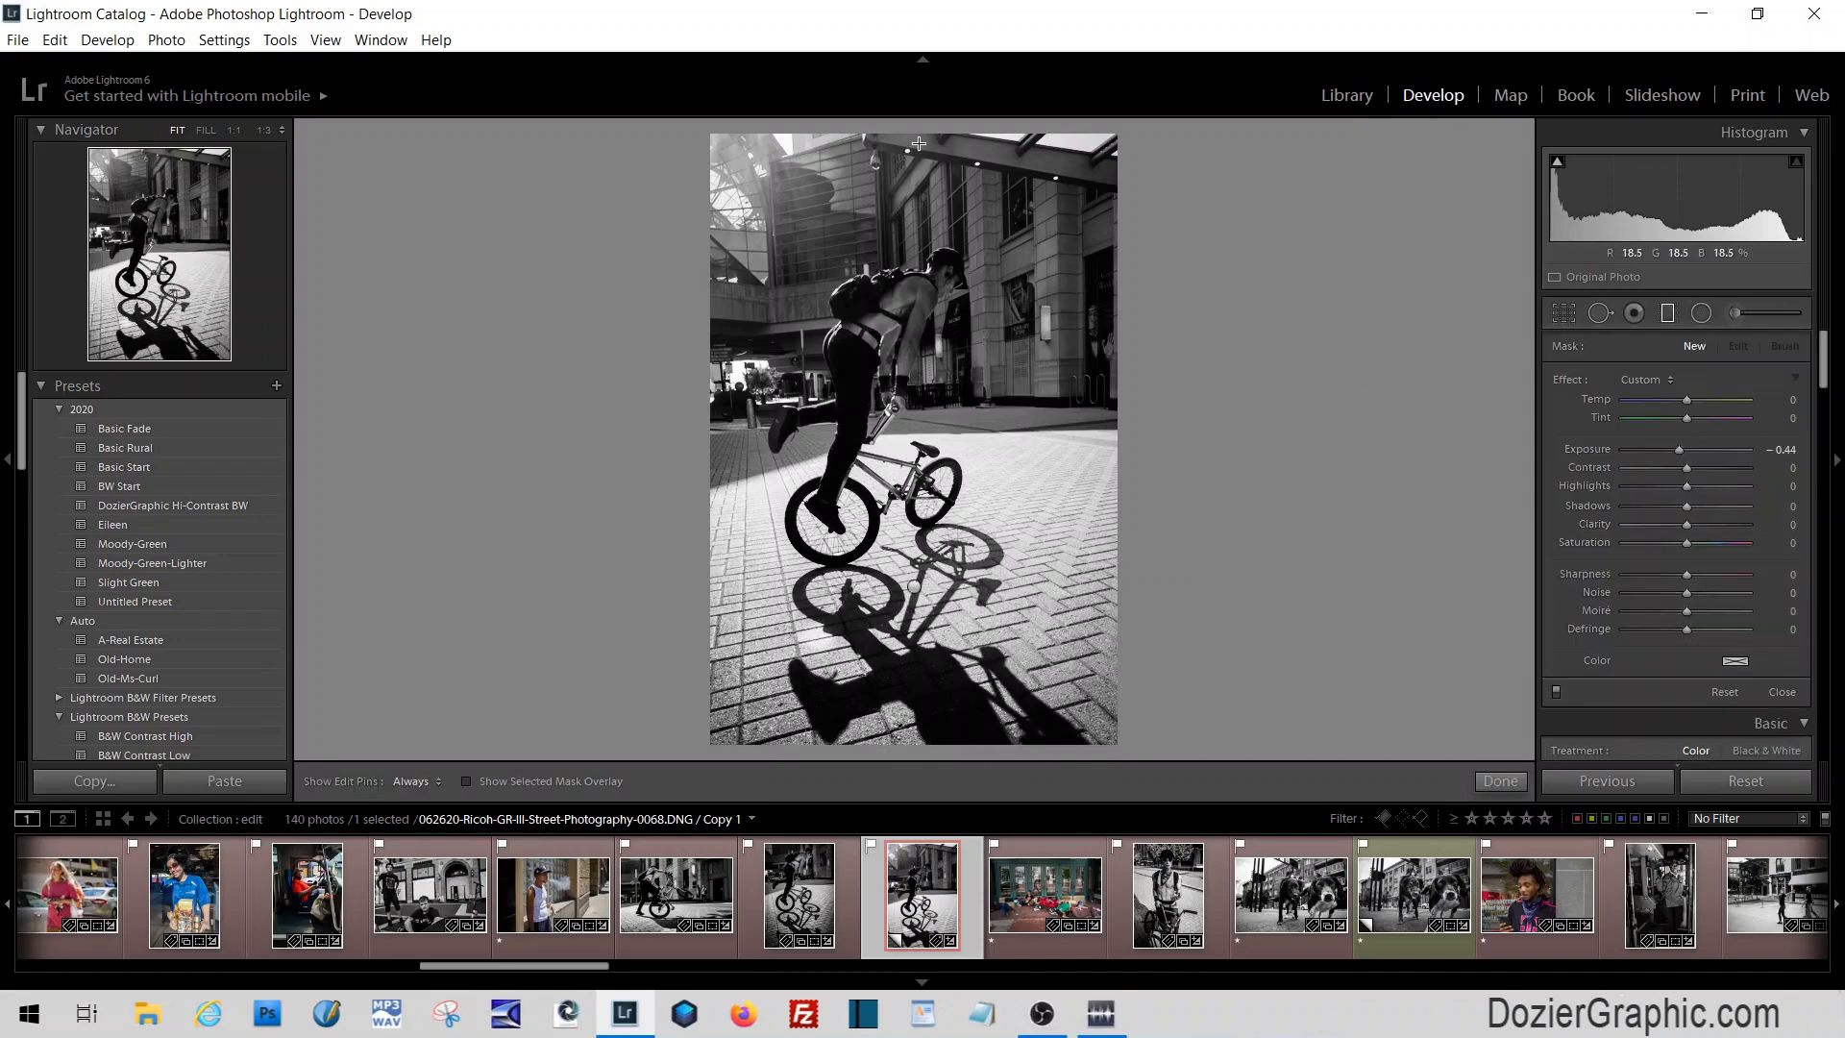
left_click_drag(921, 138, 952, 529)
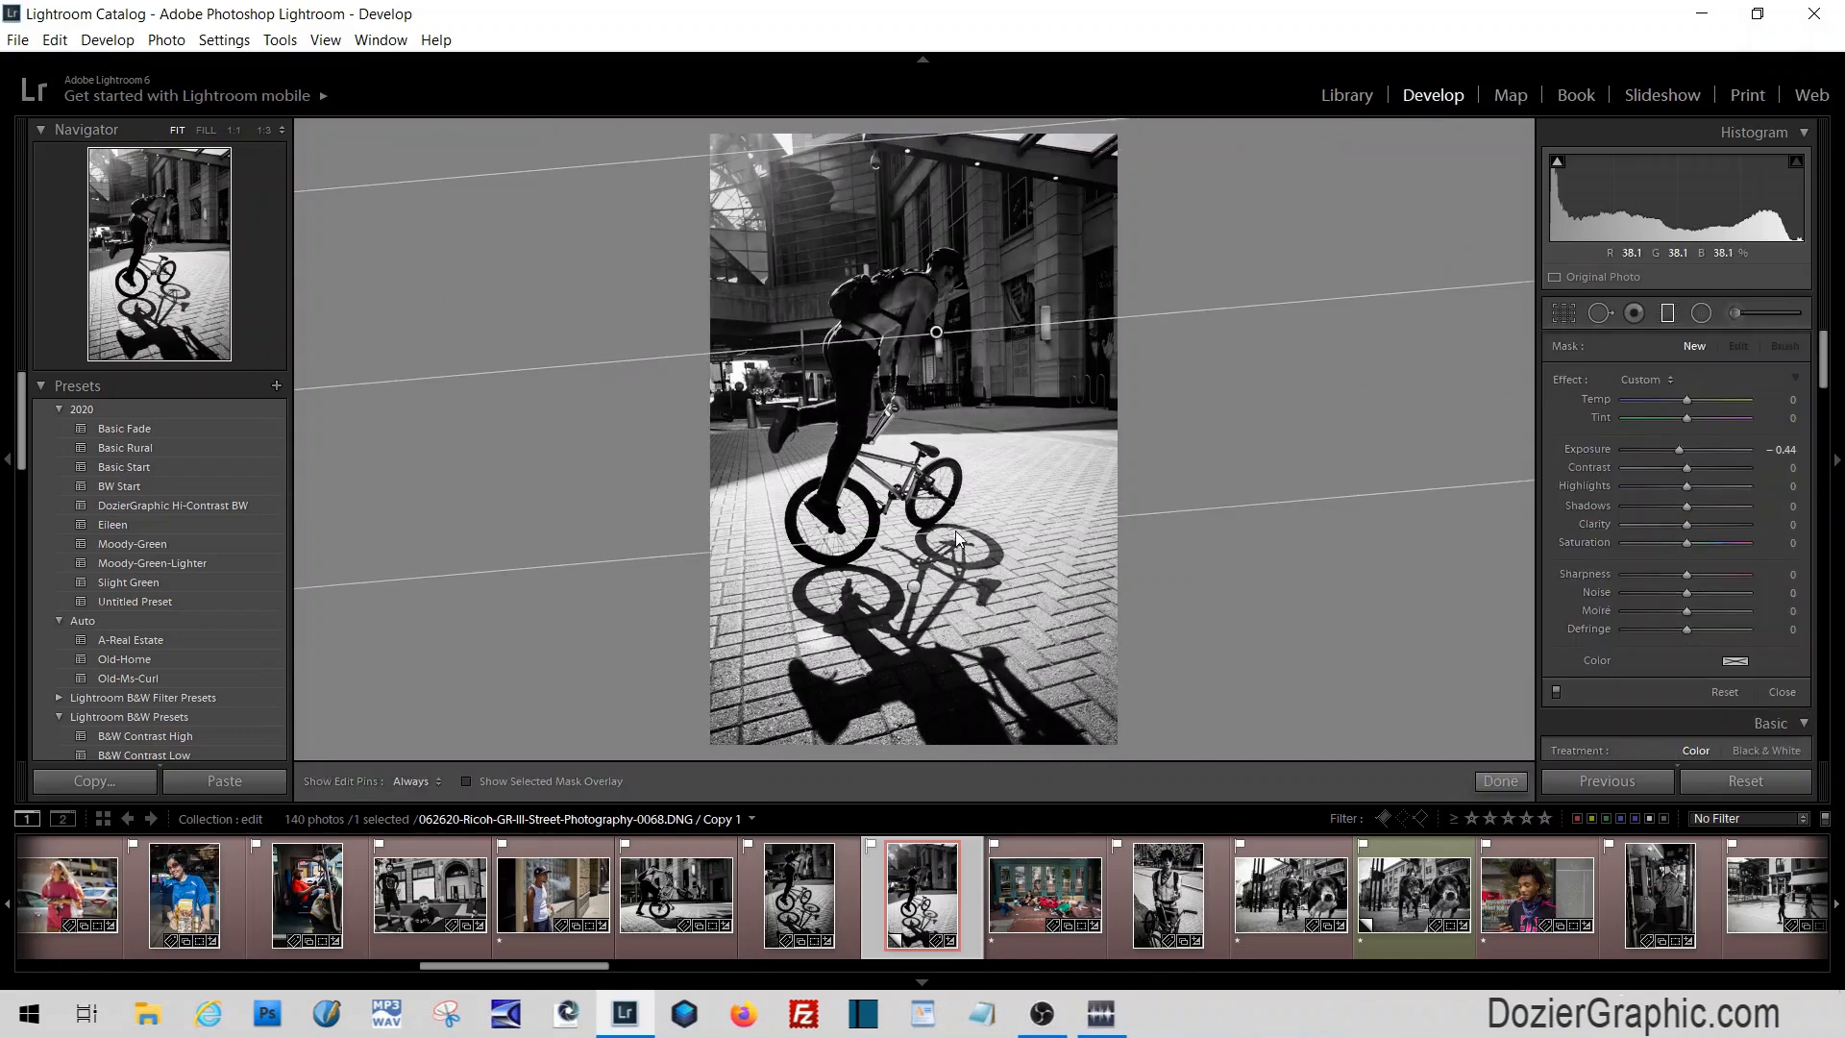
double_click(1571, 451)
left_click_drag(1708, 524, 1720, 525)
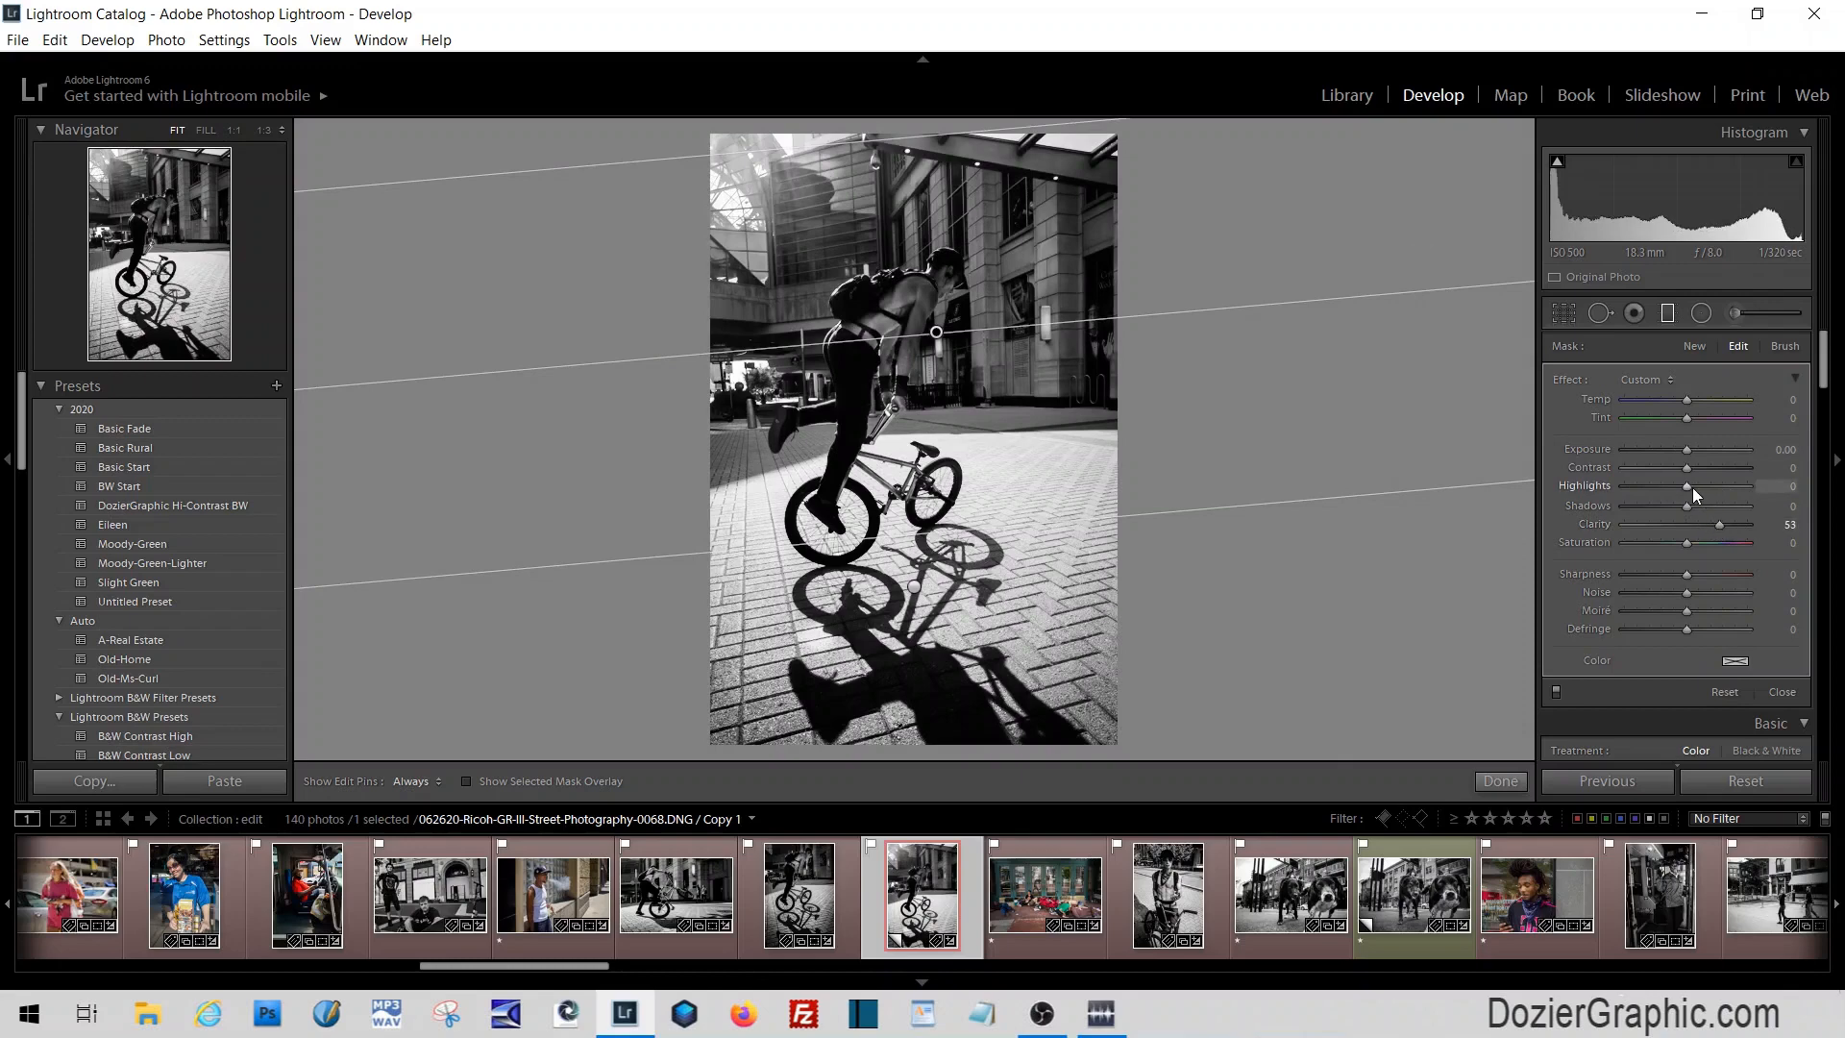
mouse_move(1674, 490)
left_mouse_down()
mouse_move(1720, 469)
mouse_move(1710, 510)
mouse_move(1672, 508)
mouse_move(1689, 509)
left_mouse_up()
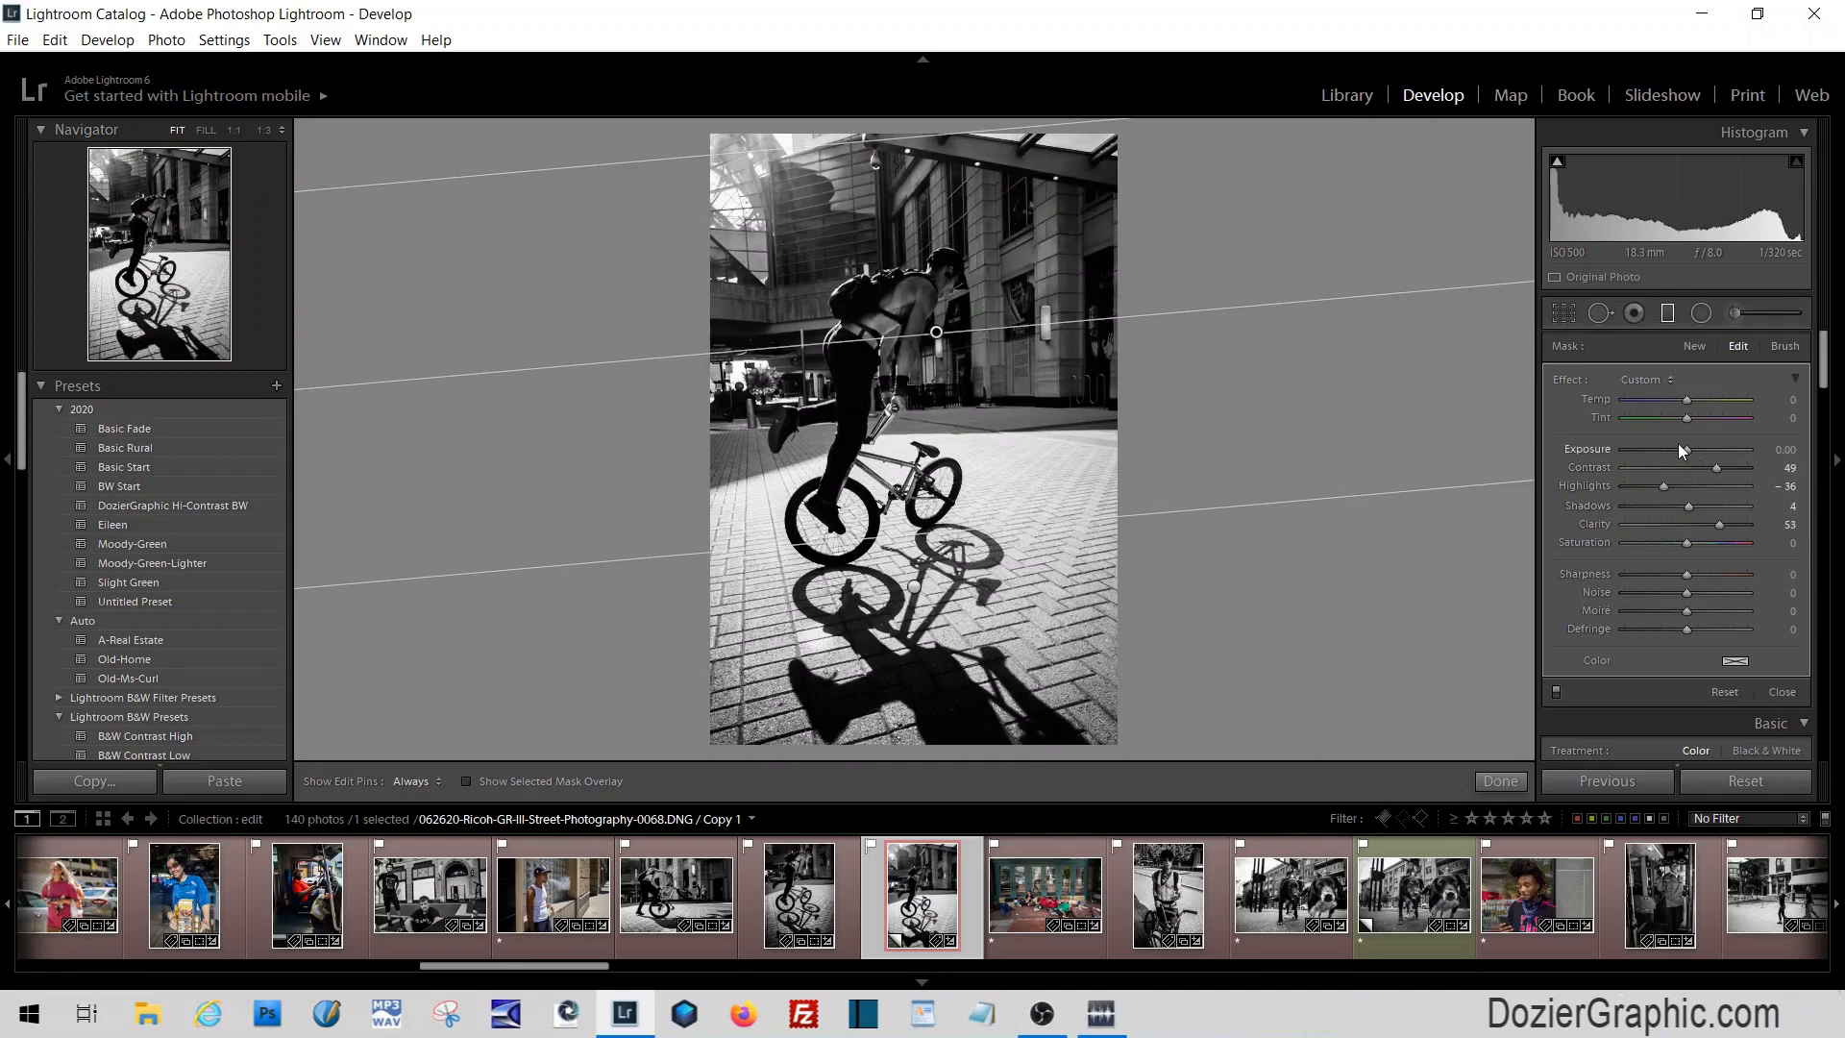
left_click(1668, 316)
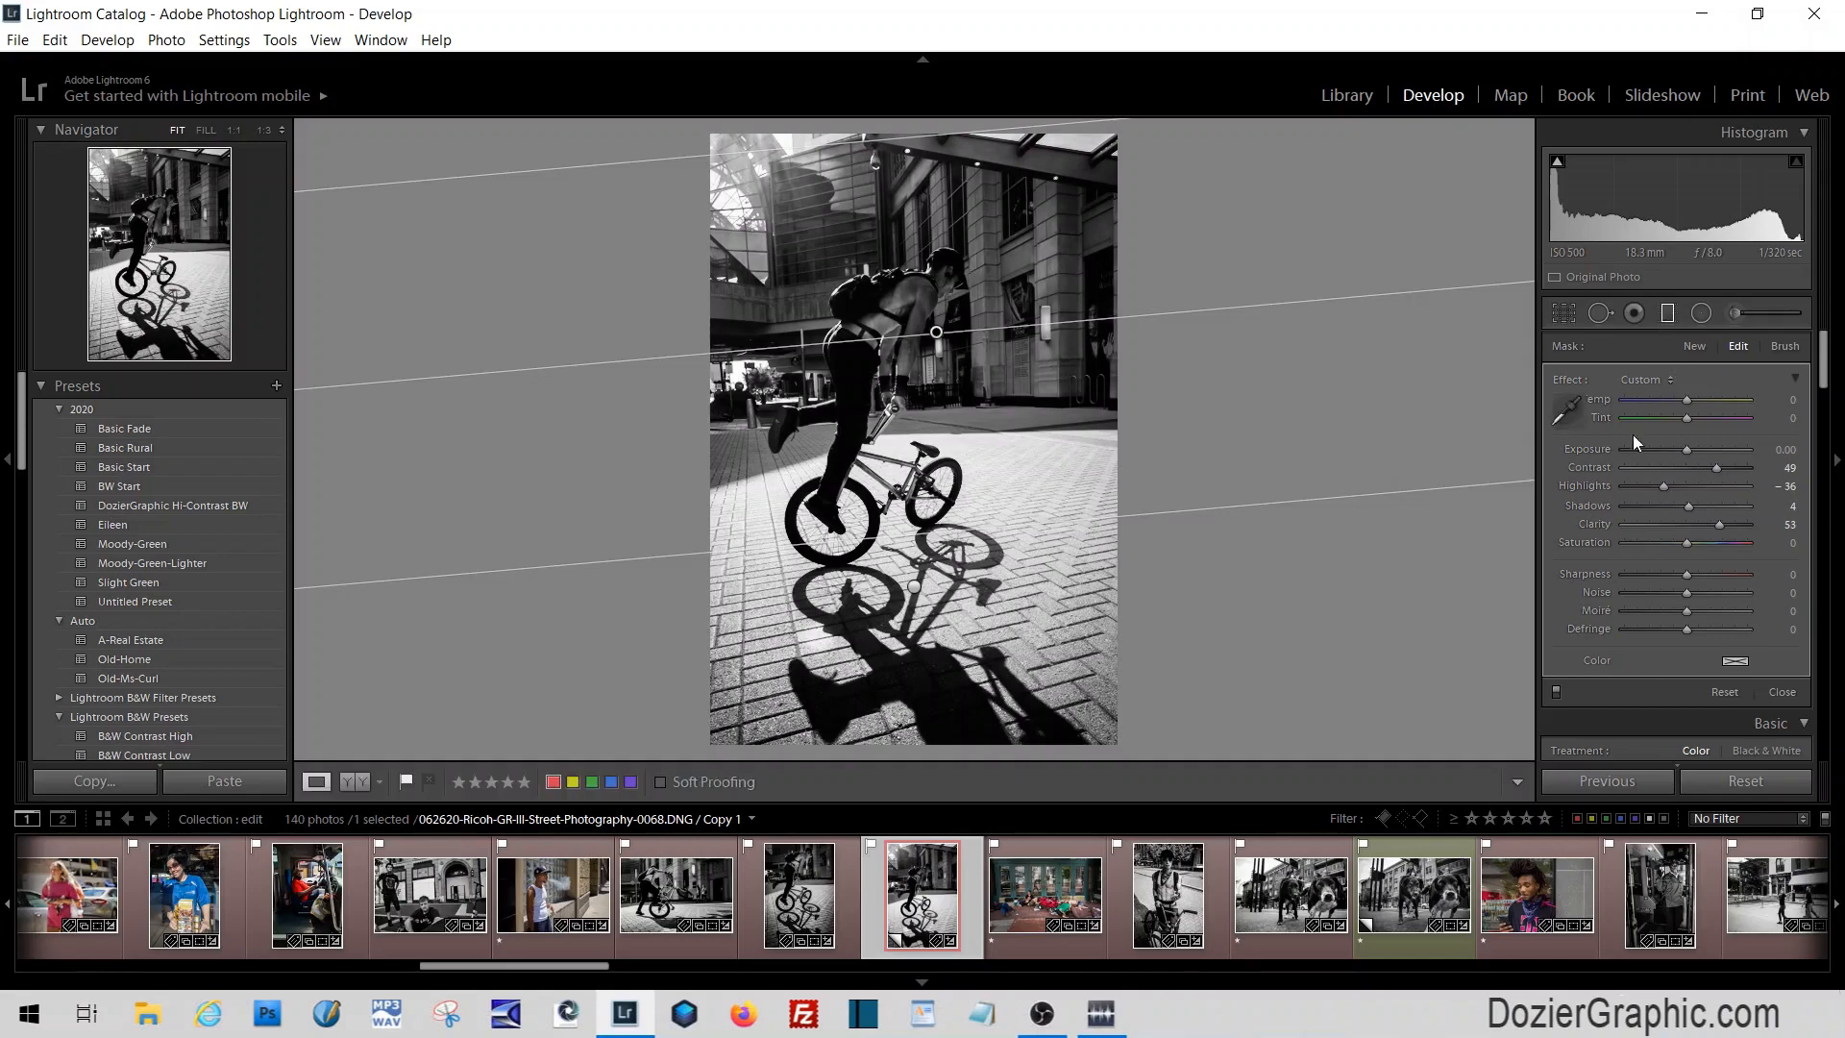
Crop the BMX rider copy tighter around the rider, bike and shadow at the original aspect ratio, and apply the crop
left_click(1568, 314)
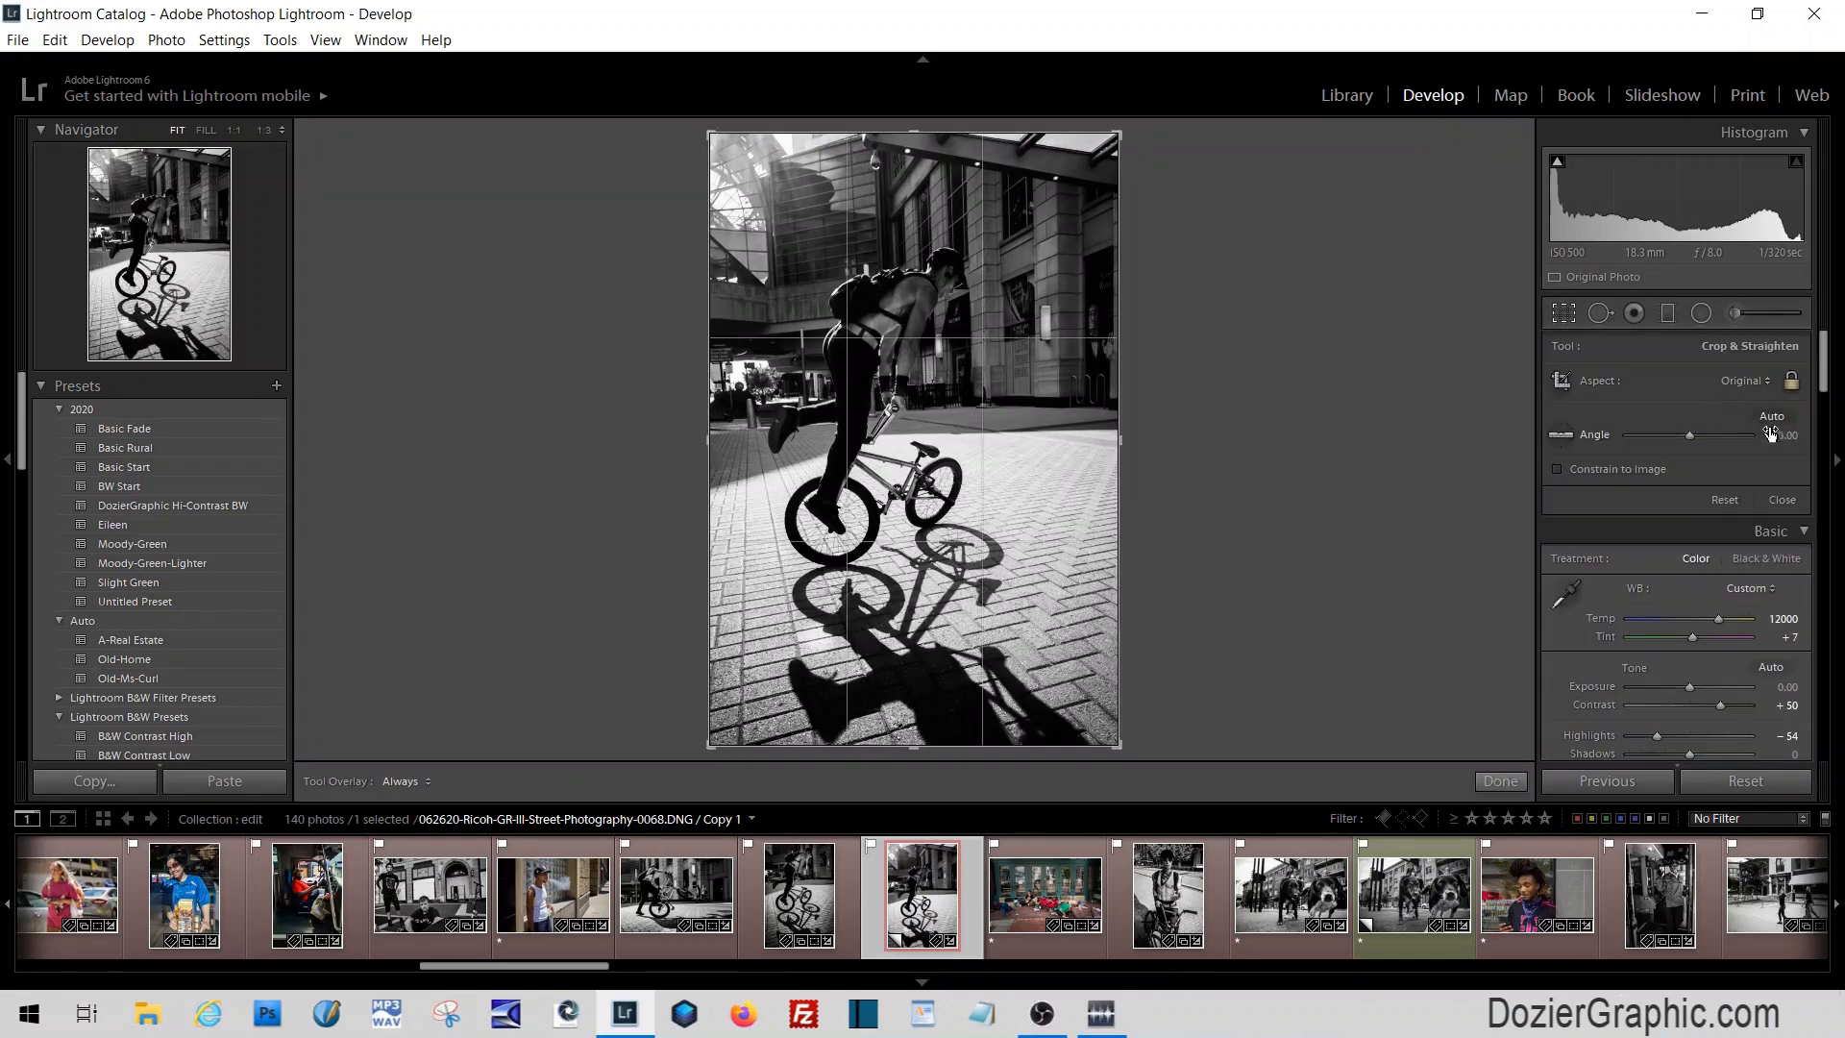
left_click_drag(946, 133, 941, 171)
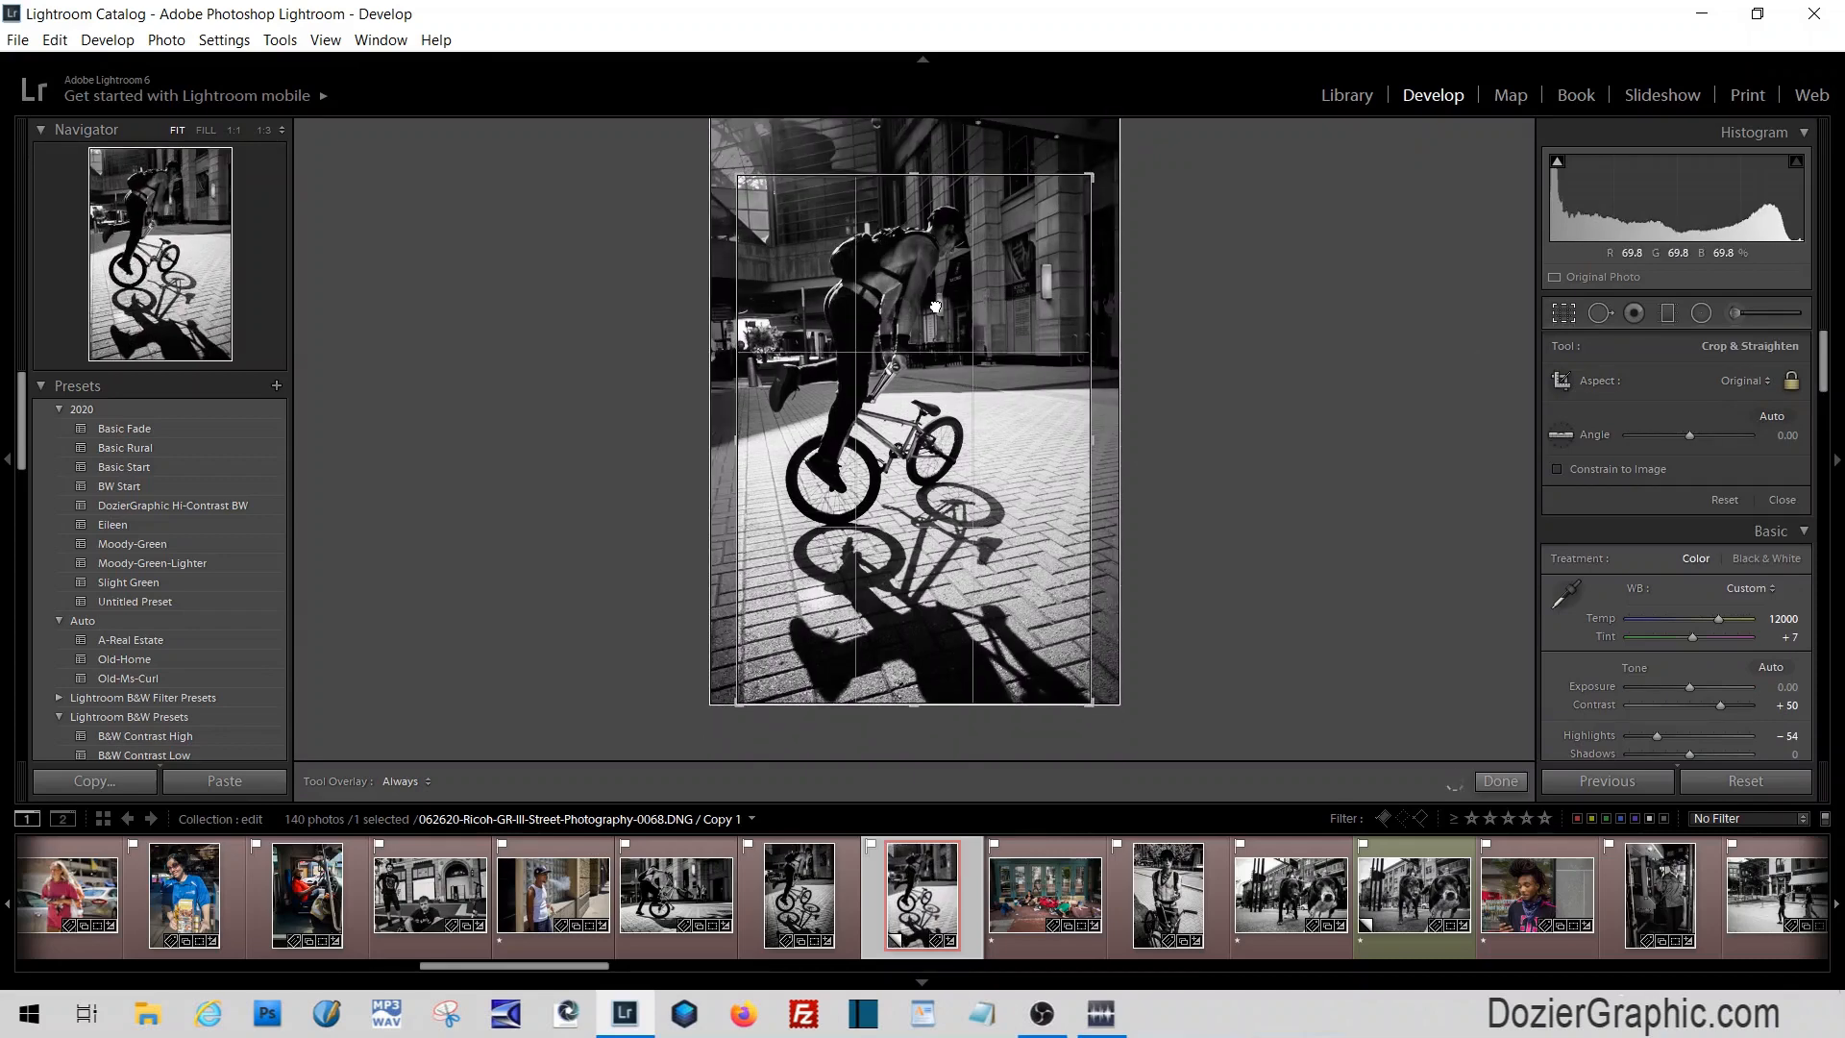
left_click_drag(940, 298, 934, 297)
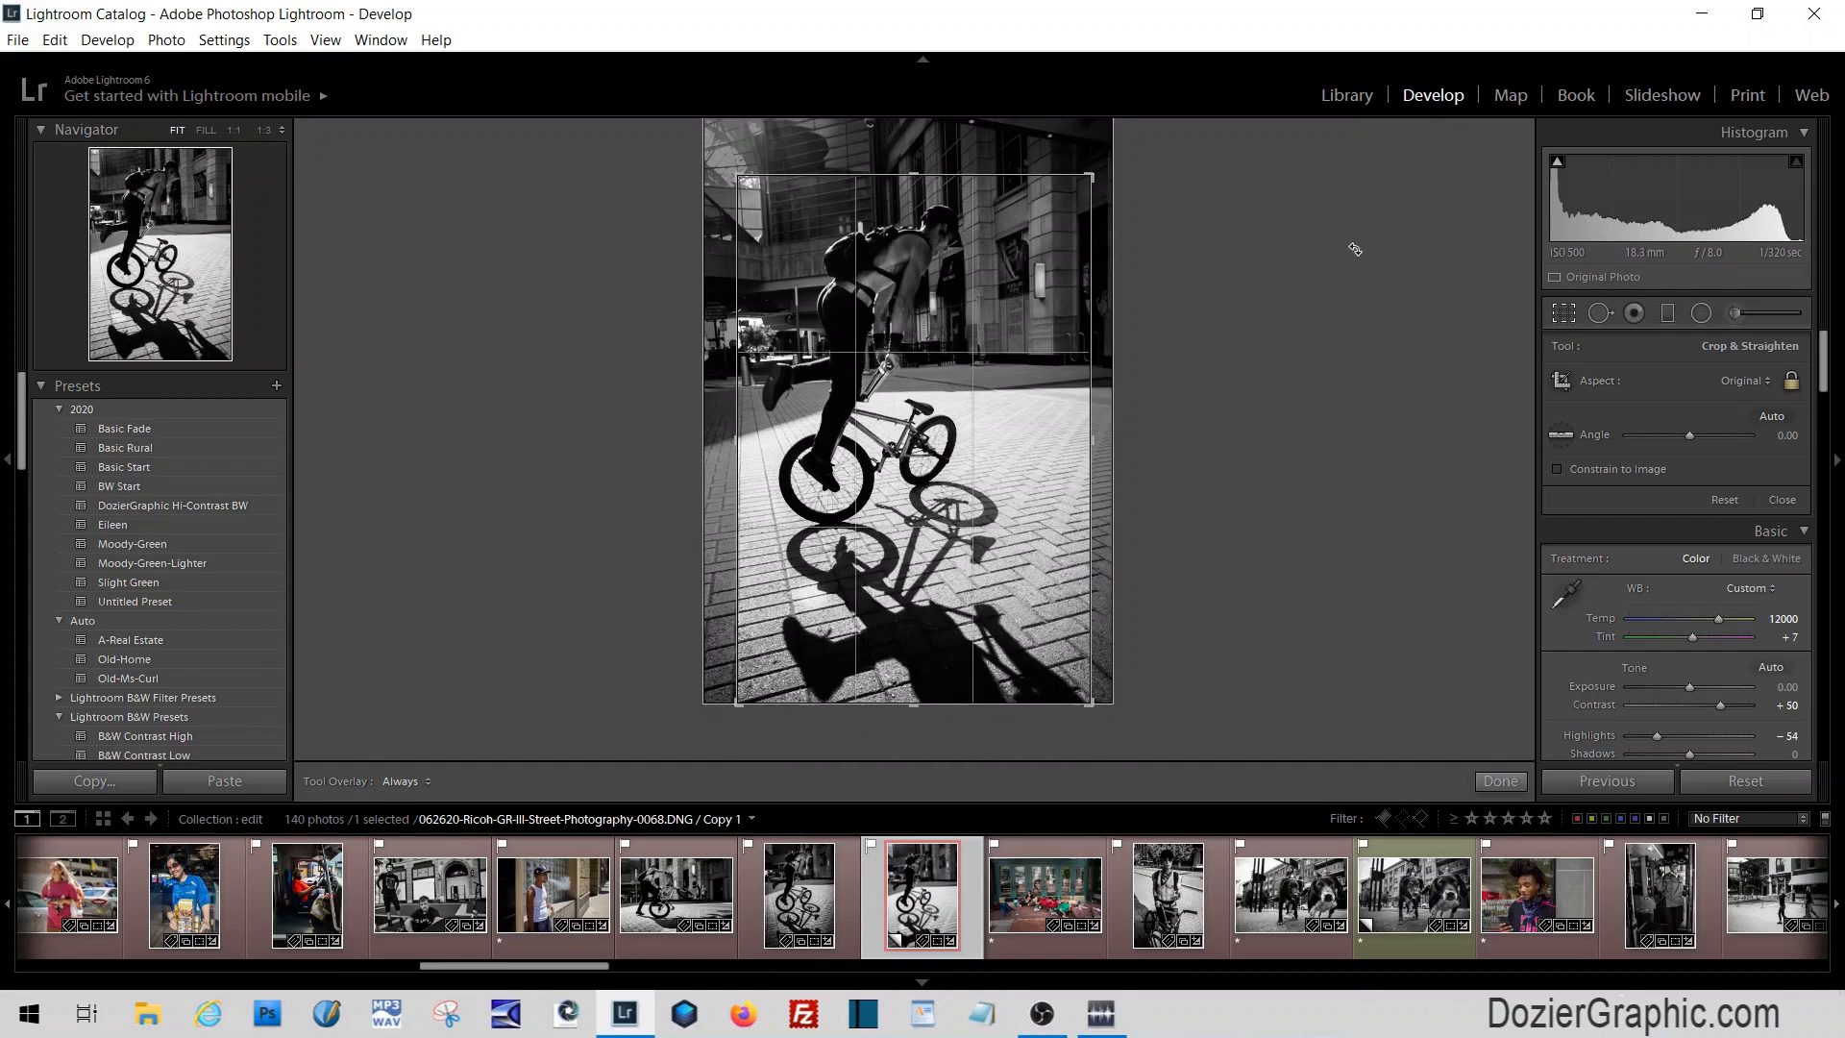
left_click(1564, 312)
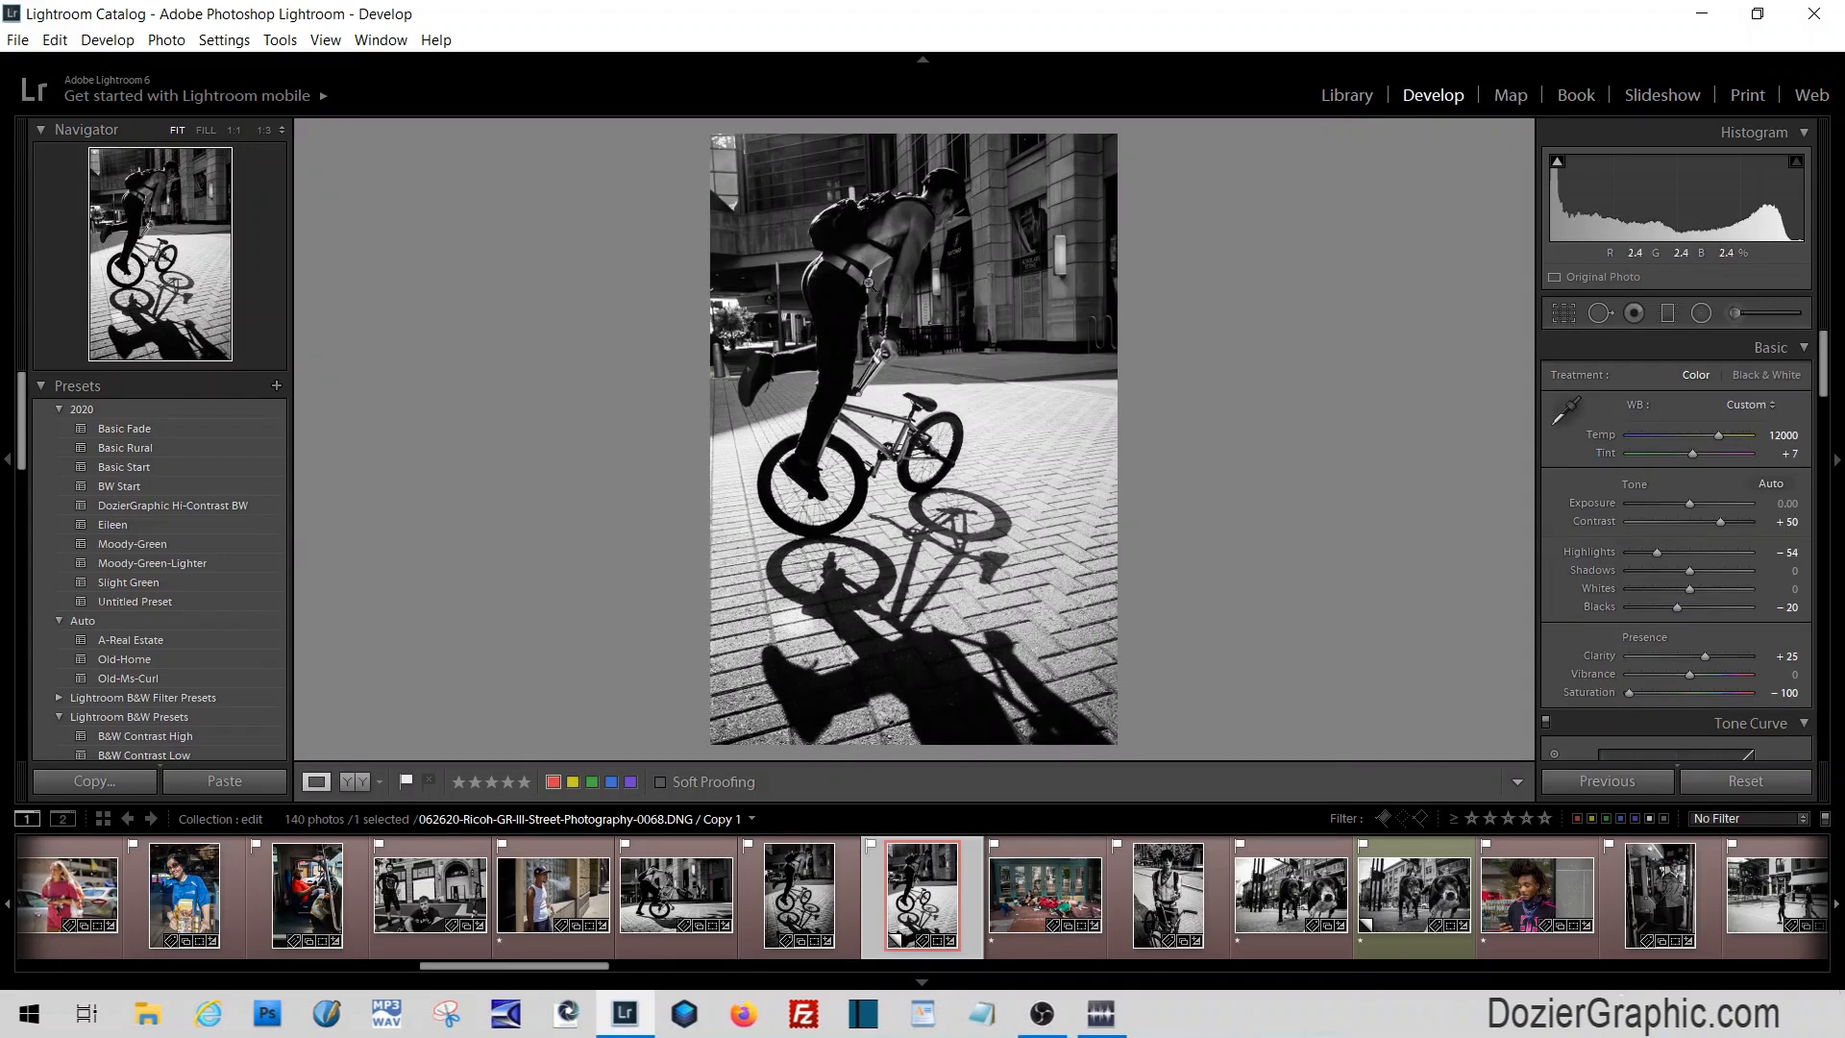
Draw a radial filter over the rider's upper body, tilt it along the back toward the head, and set Exposure to 0.53
left_click(1701, 315)
left_click_drag(892, 219, 789, 257)
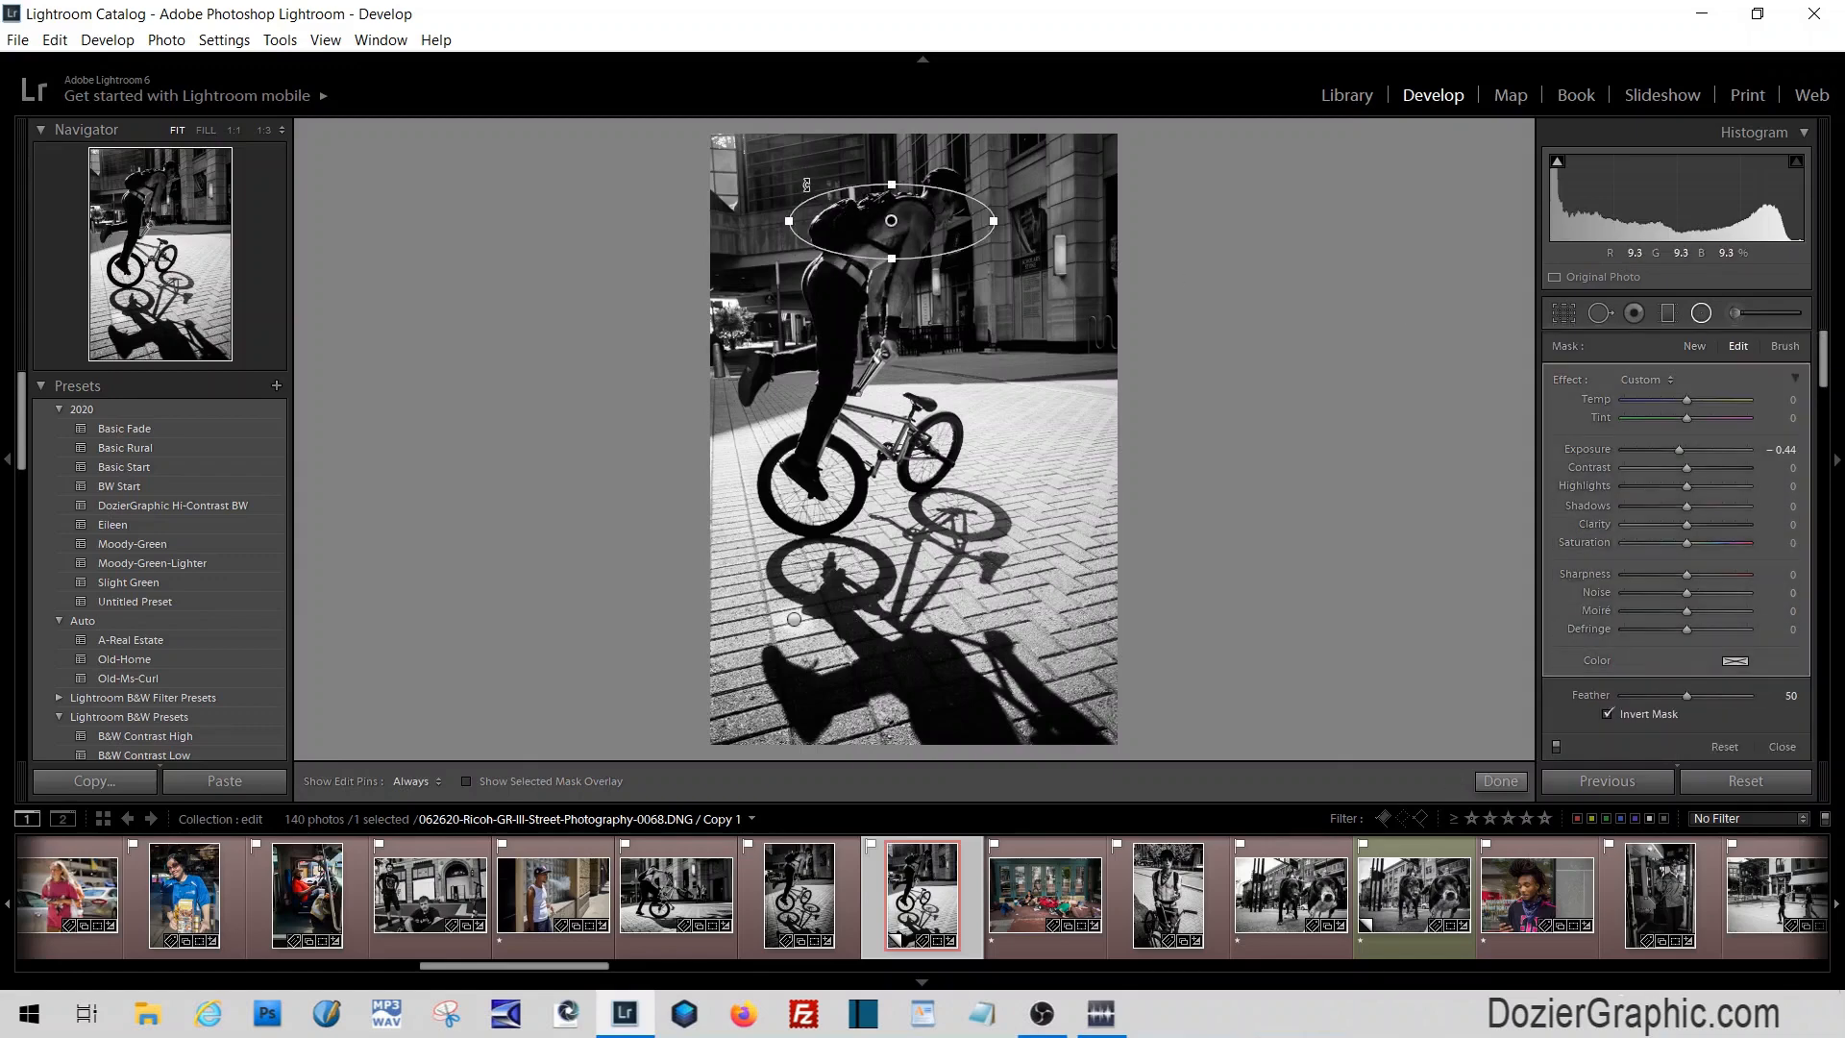
left_click_drag(806, 186, 887, 230)
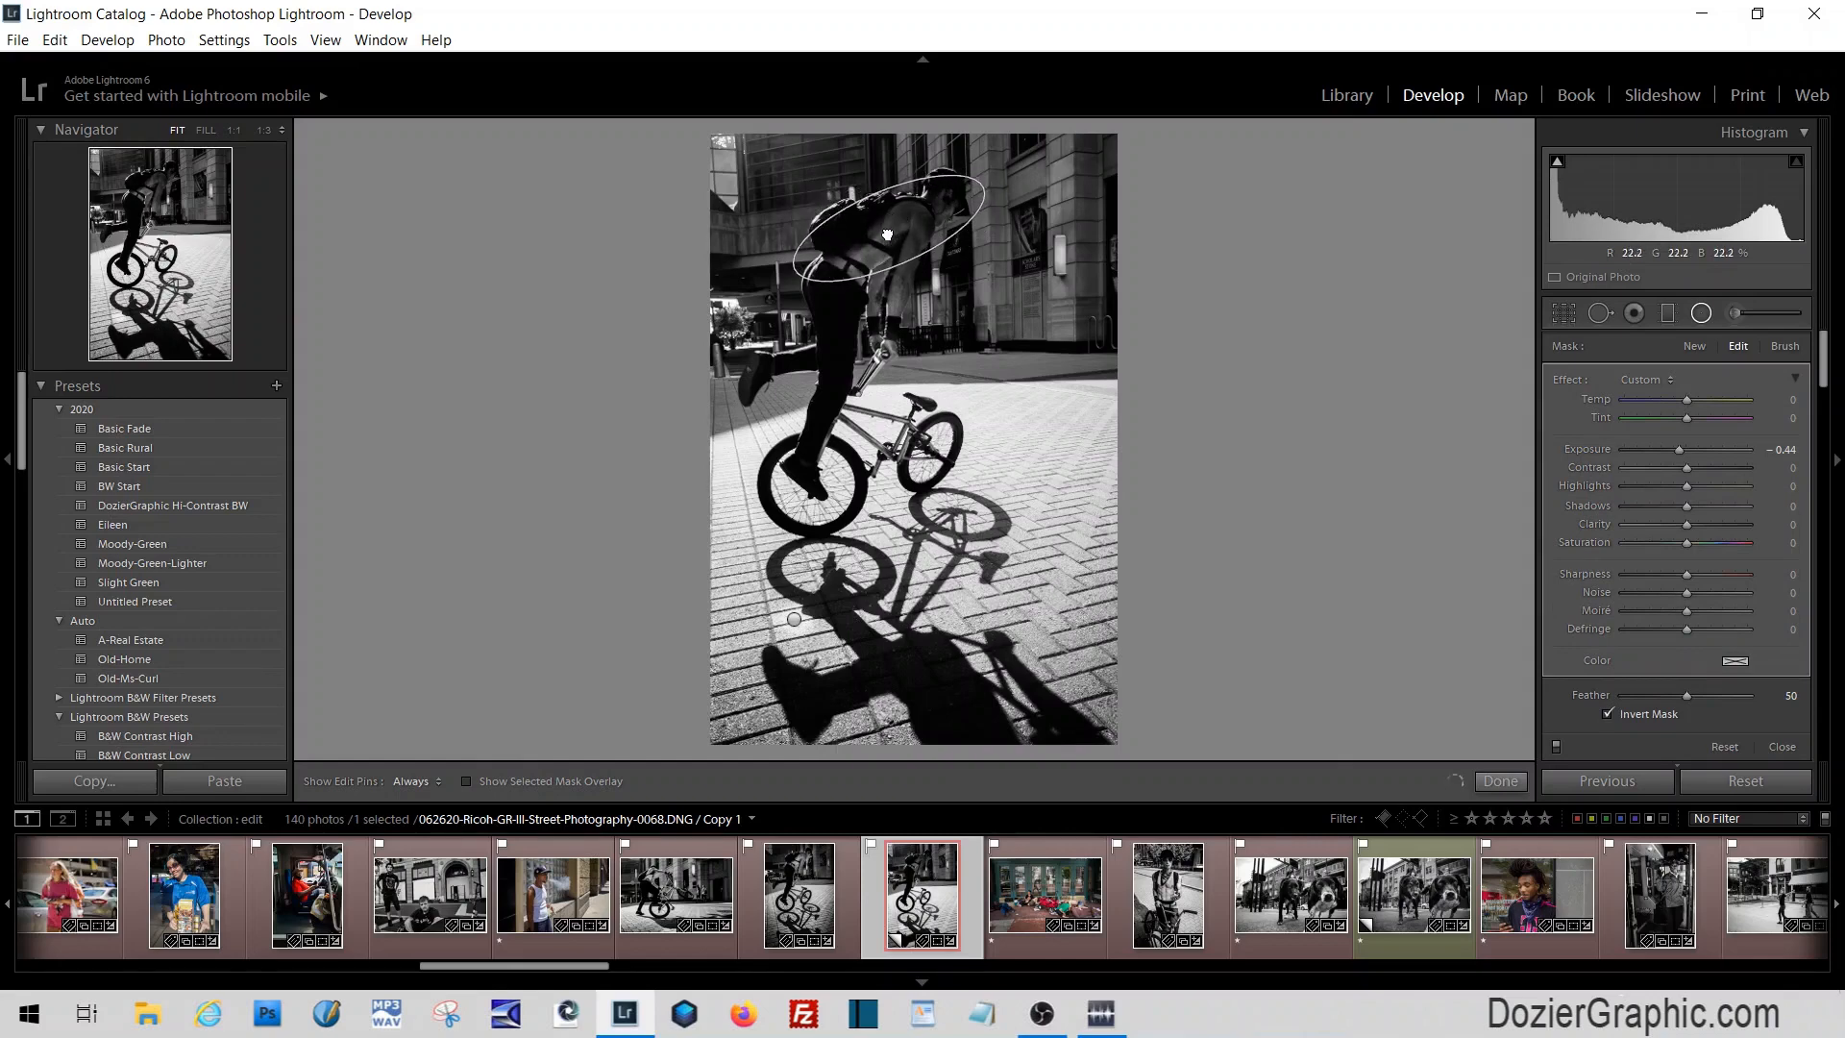
double_click(1574, 447)
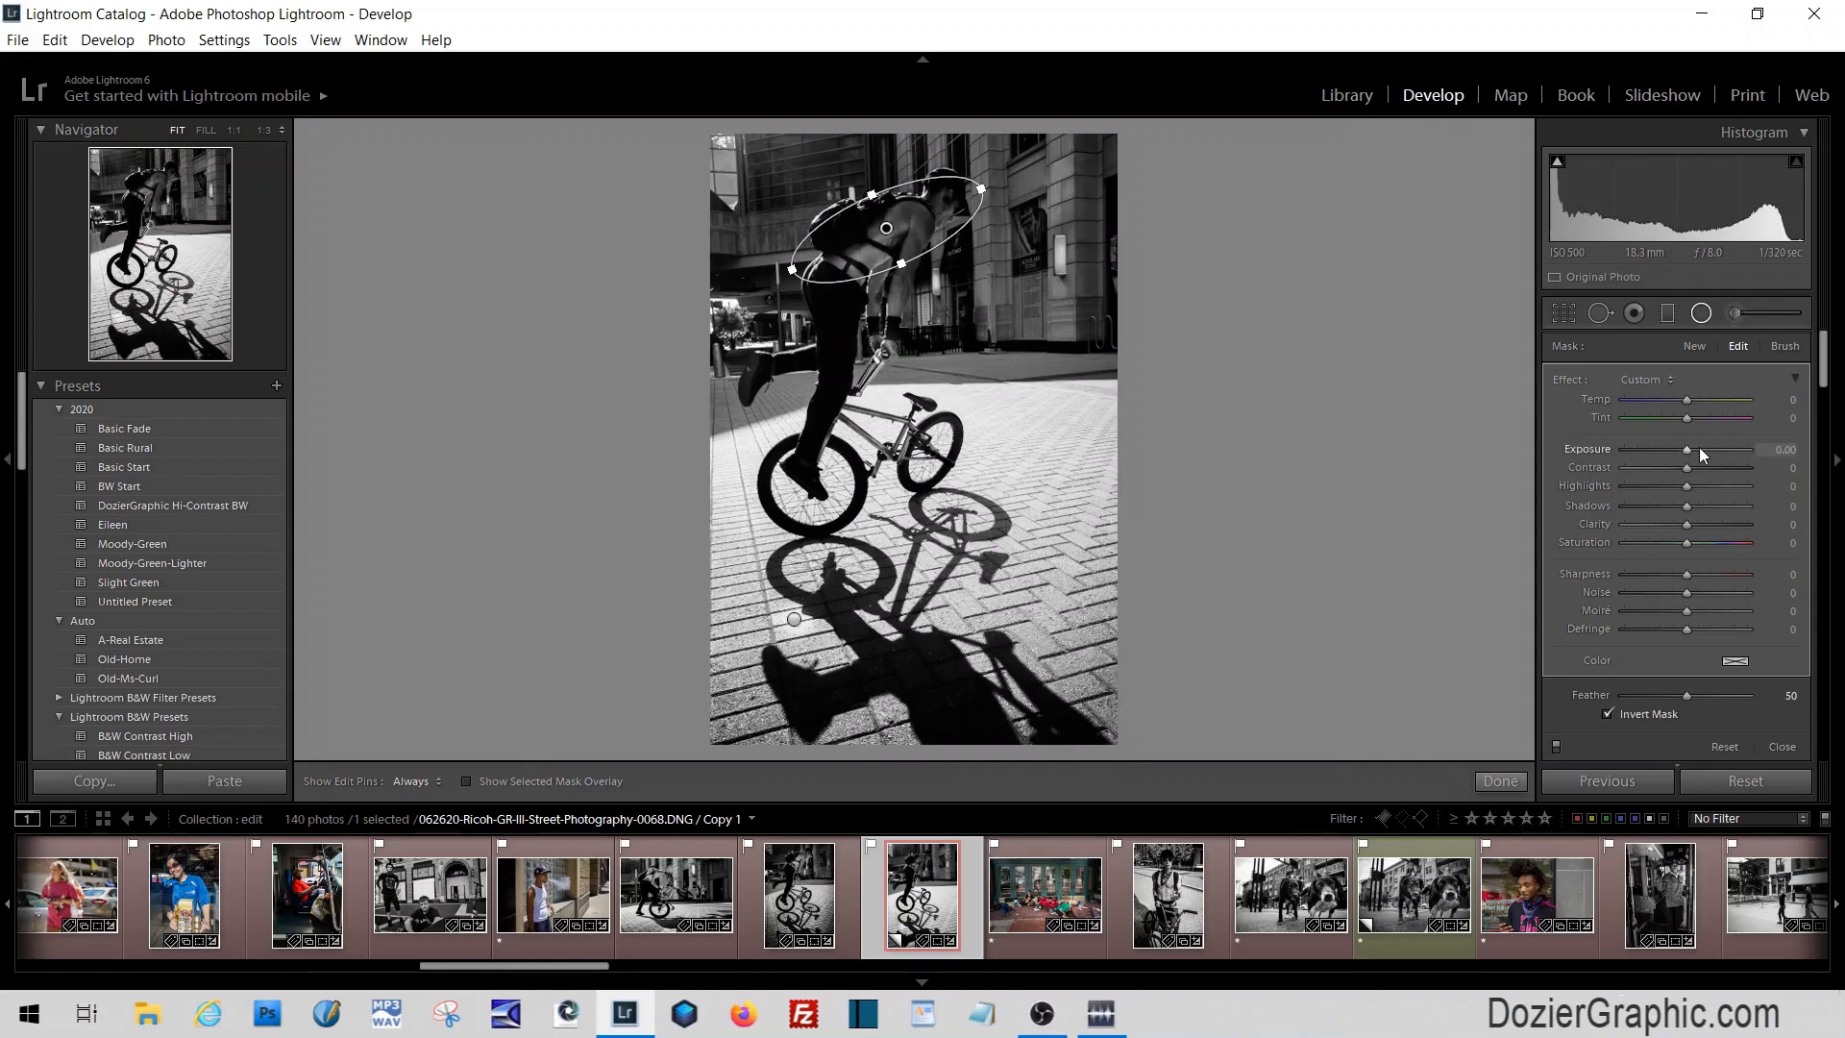
left_click_drag(1688, 448, 1697, 448)
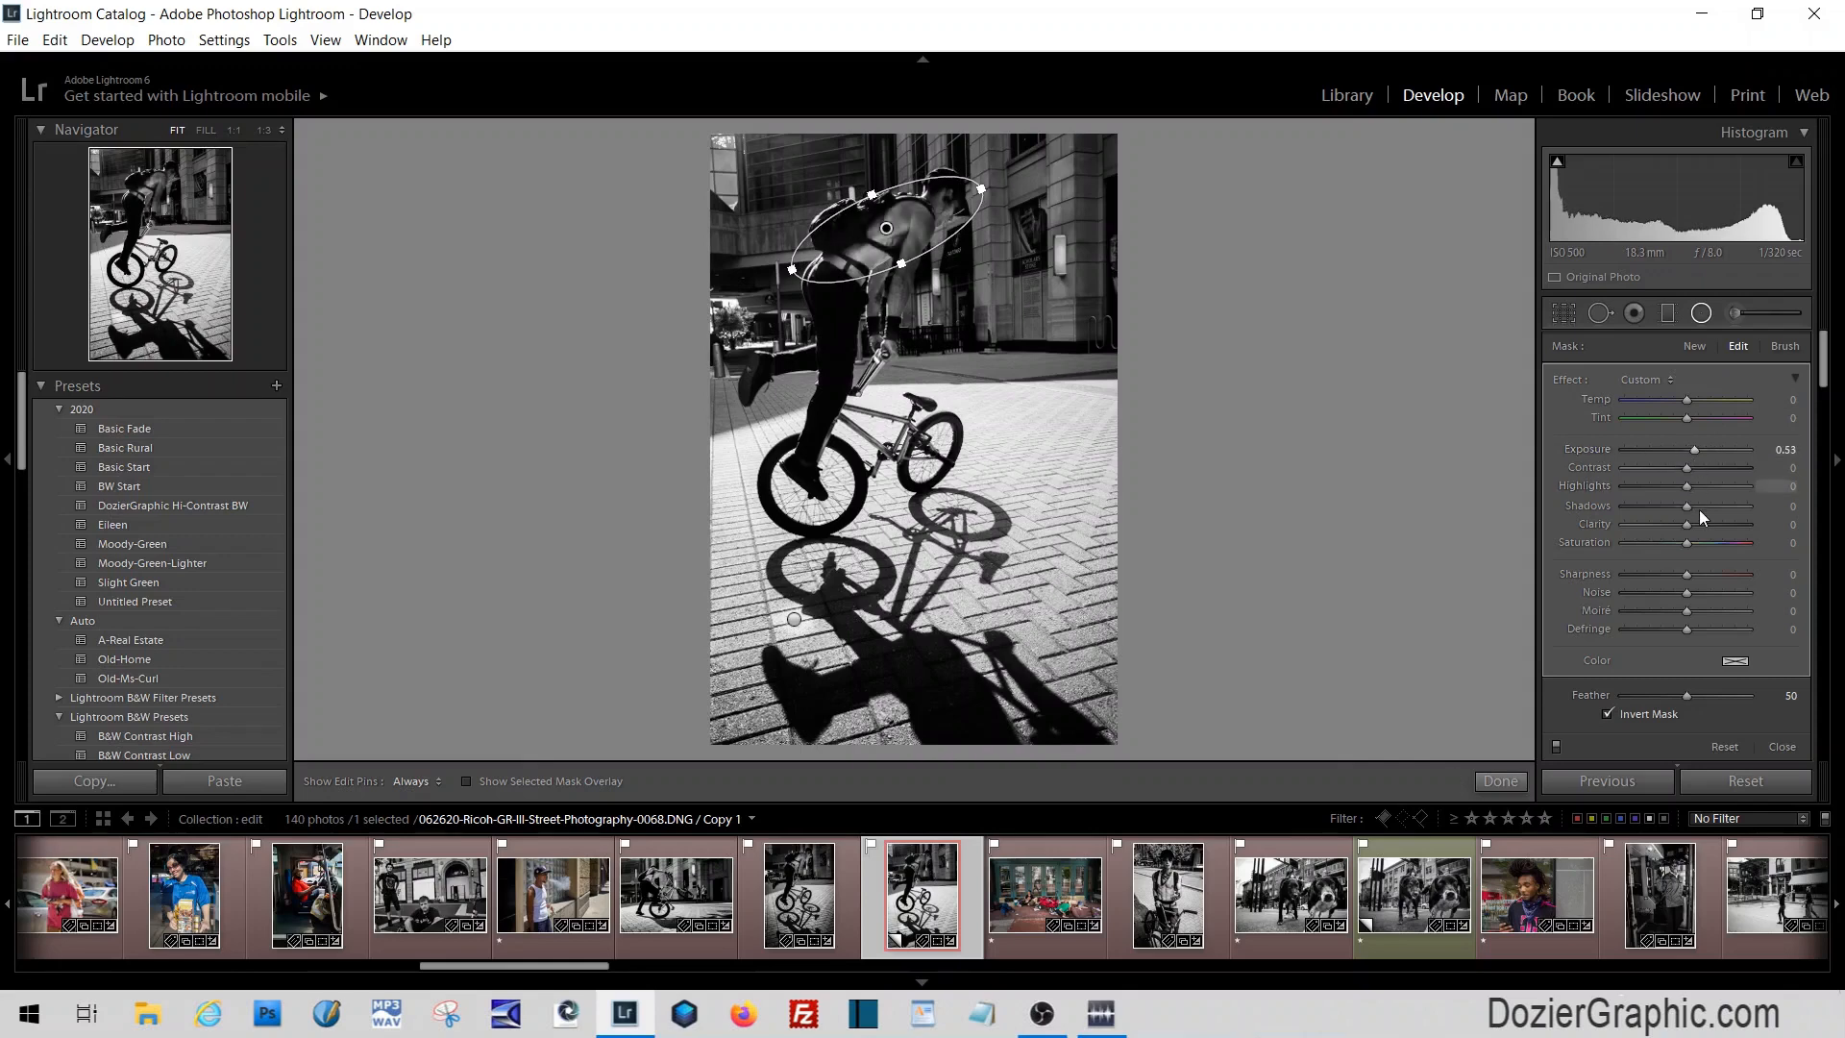
Set the radial filter to Contrast −5, Highlights −46, Shadows 60 and Clarity 40, reshape its ellipse around the rider's torso, and close it
left_click_drag(1687, 527, 1716, 529)
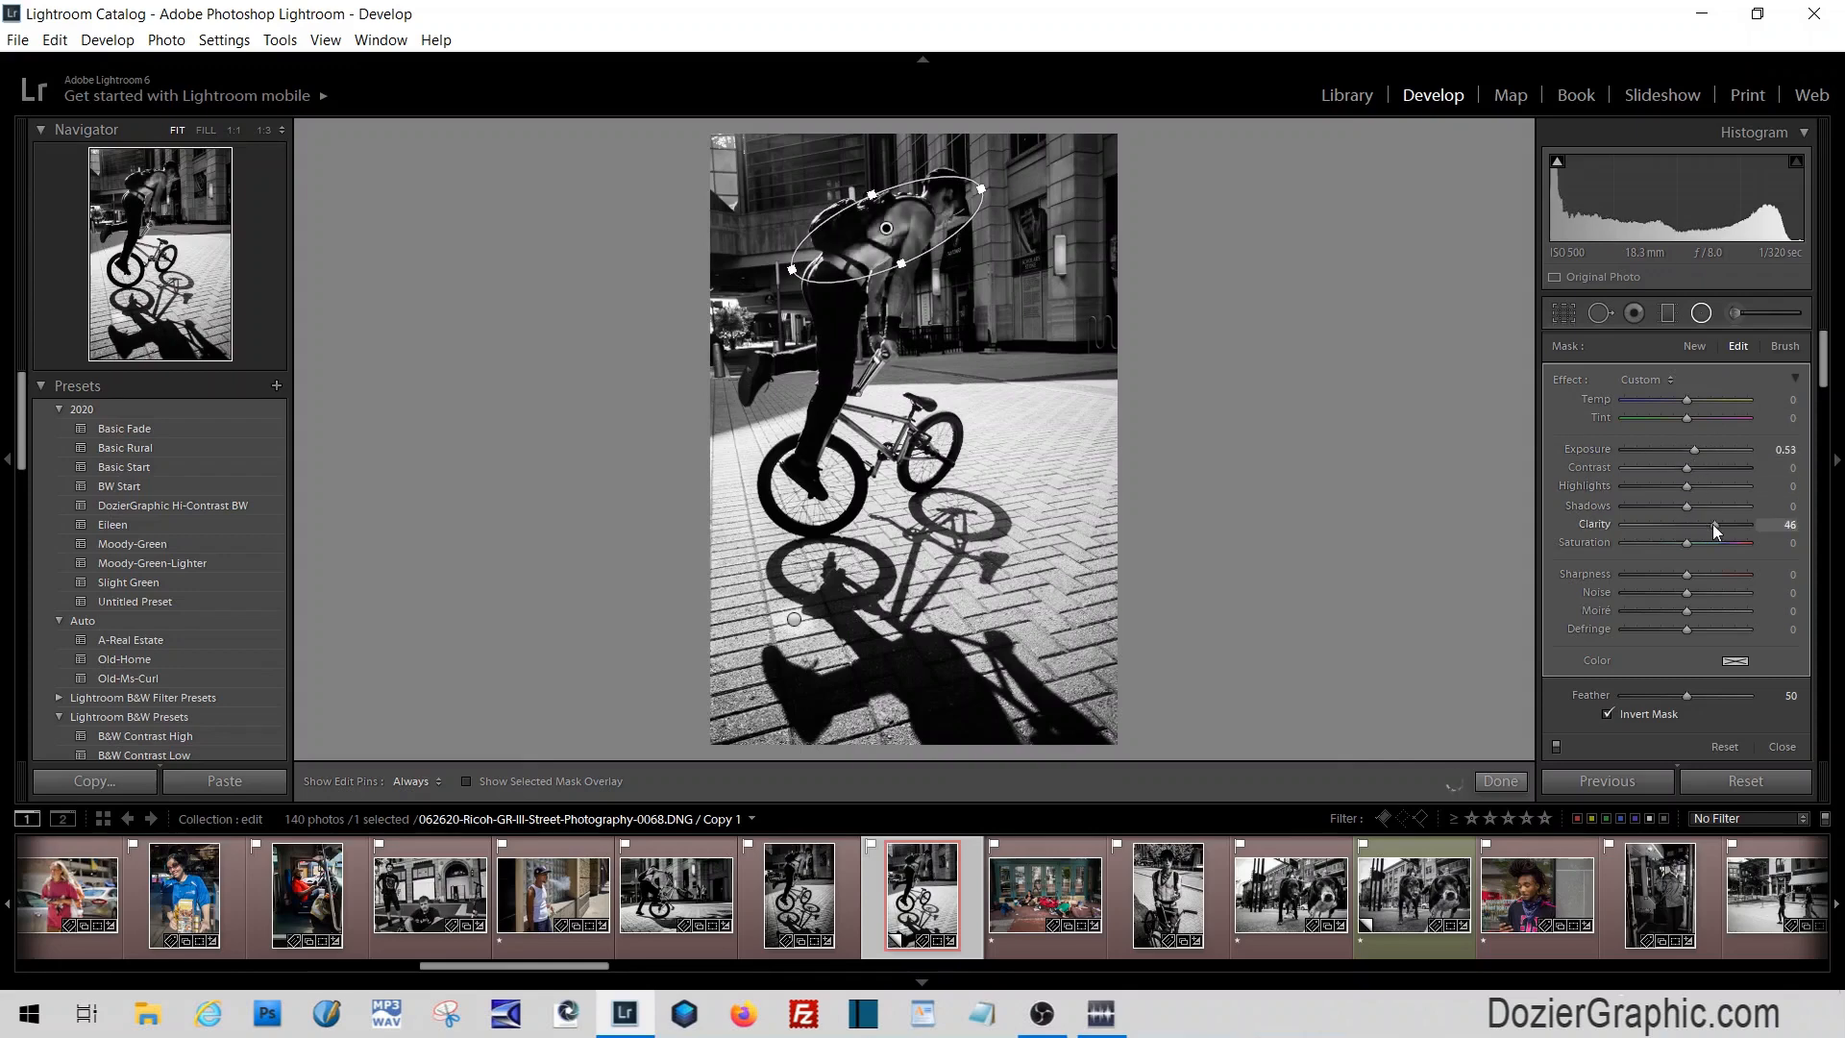
left_click(1658, 488)
left_click_drag(1684, 507, 1702, 507)
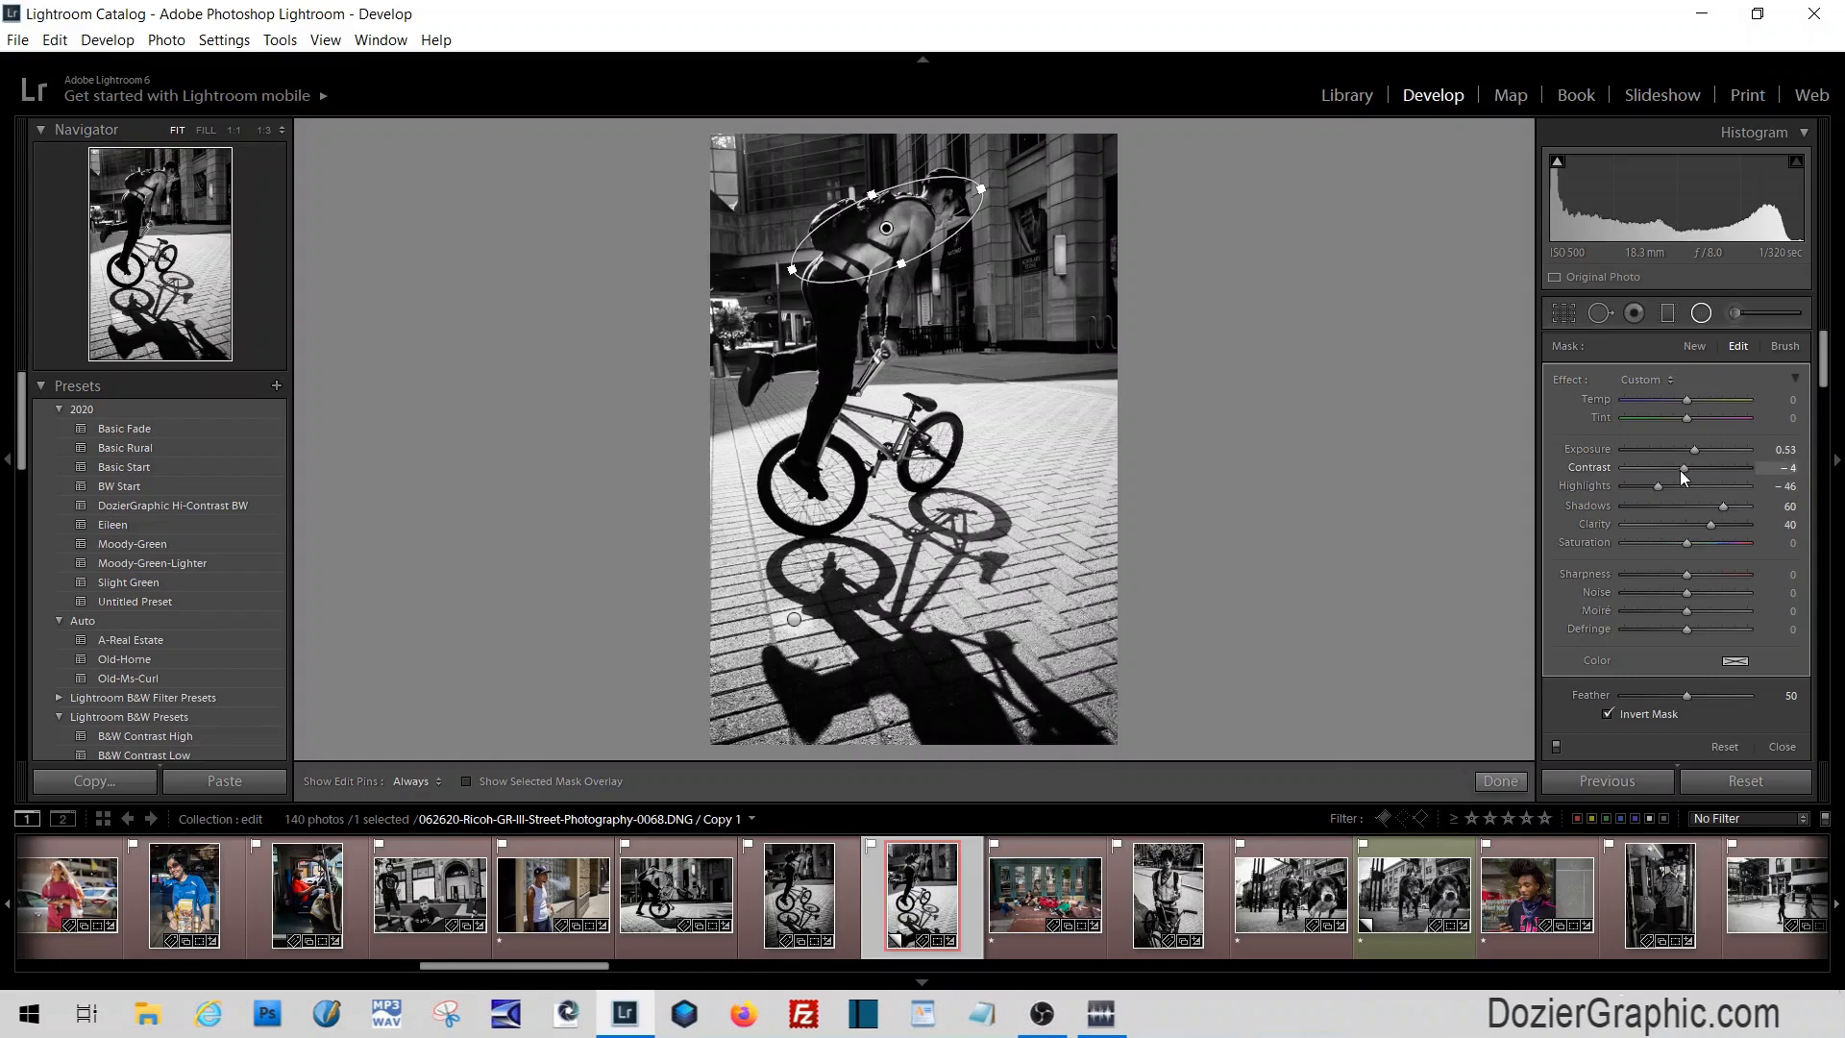
left_click_drag(1680, 470, 1678, 470)
left_click_drag(797, 243, 908, 282)
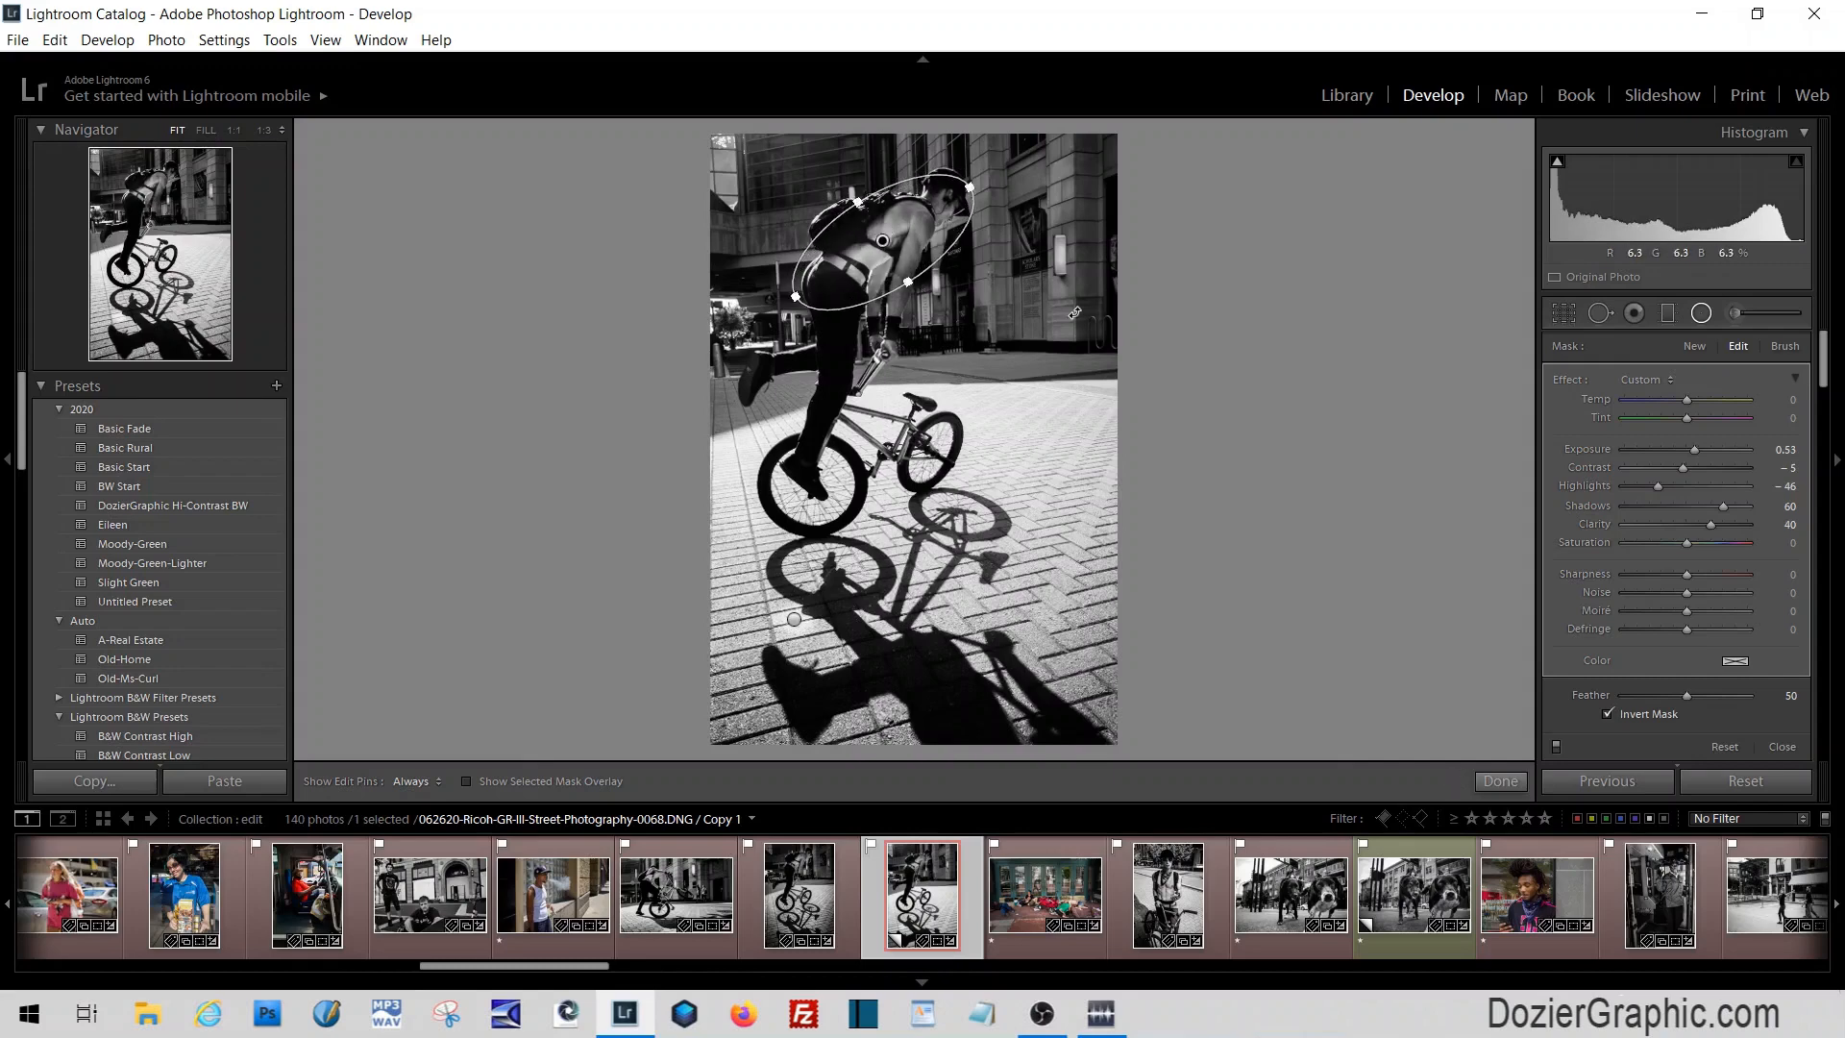
left_click(1700, 313)
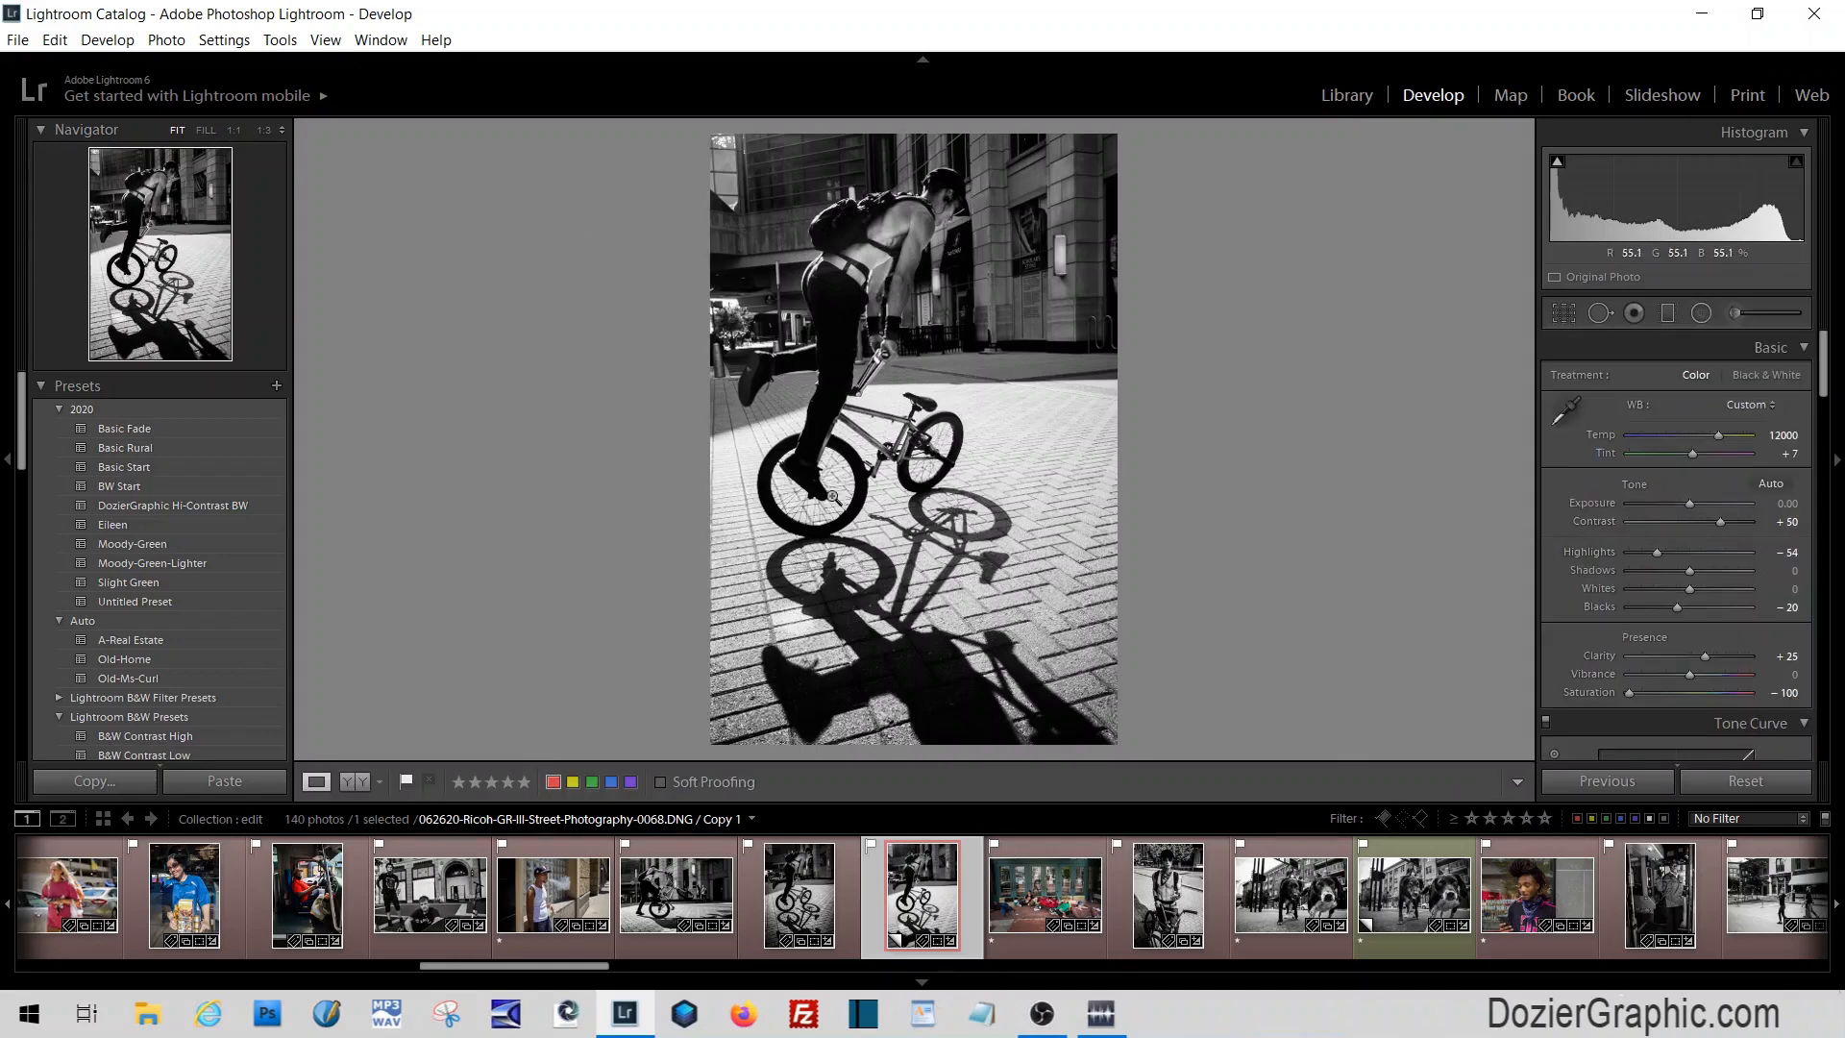
Brush over the bright pavement beside the bike with an adjustment brush of Exposure −0.47 and Highlights −50, and close the brush
left_click(1736, 313)
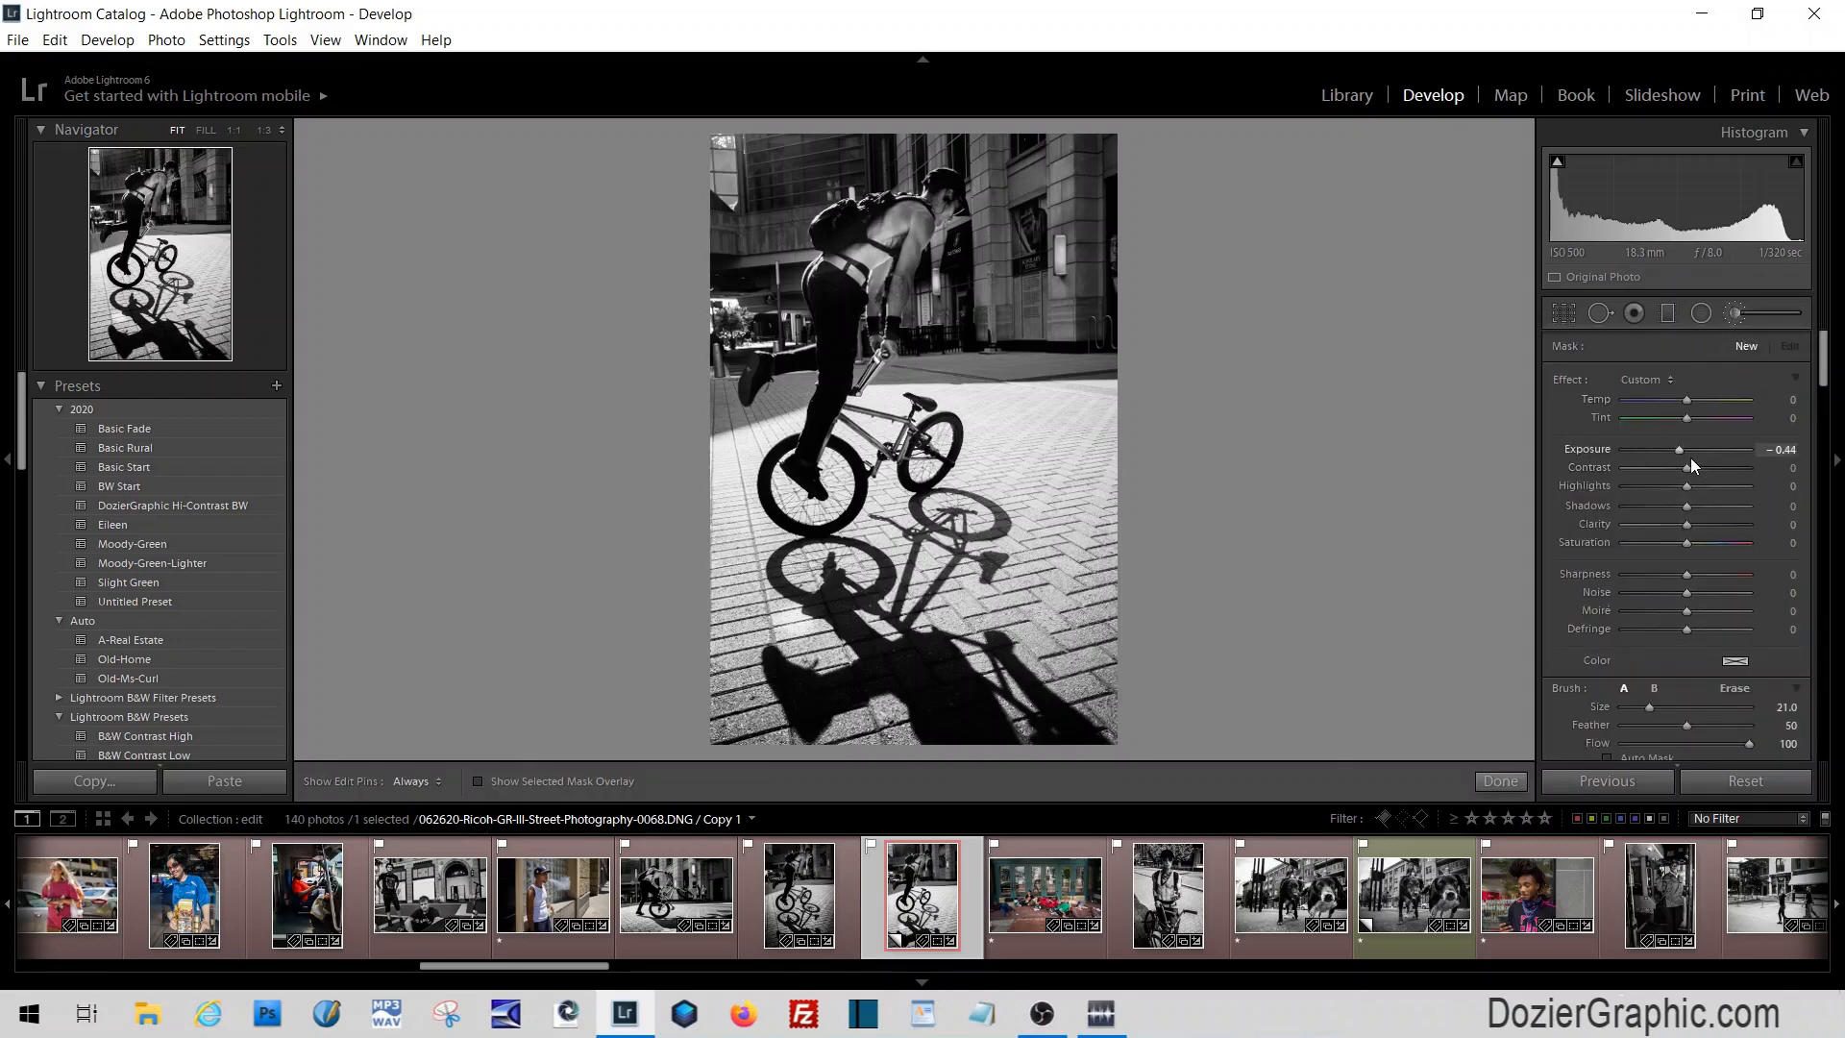
scroll(1095, 436, "up", 4)
double_click(1587, 450)
left_click_drag(1670, 507, 1655, 487)
double_click(1586, 508)
mouse_move(1103, 441)
left_mouse_down()
mouse_move(709, 522)
mouse_move(1056, 544)
left_mouse_up()
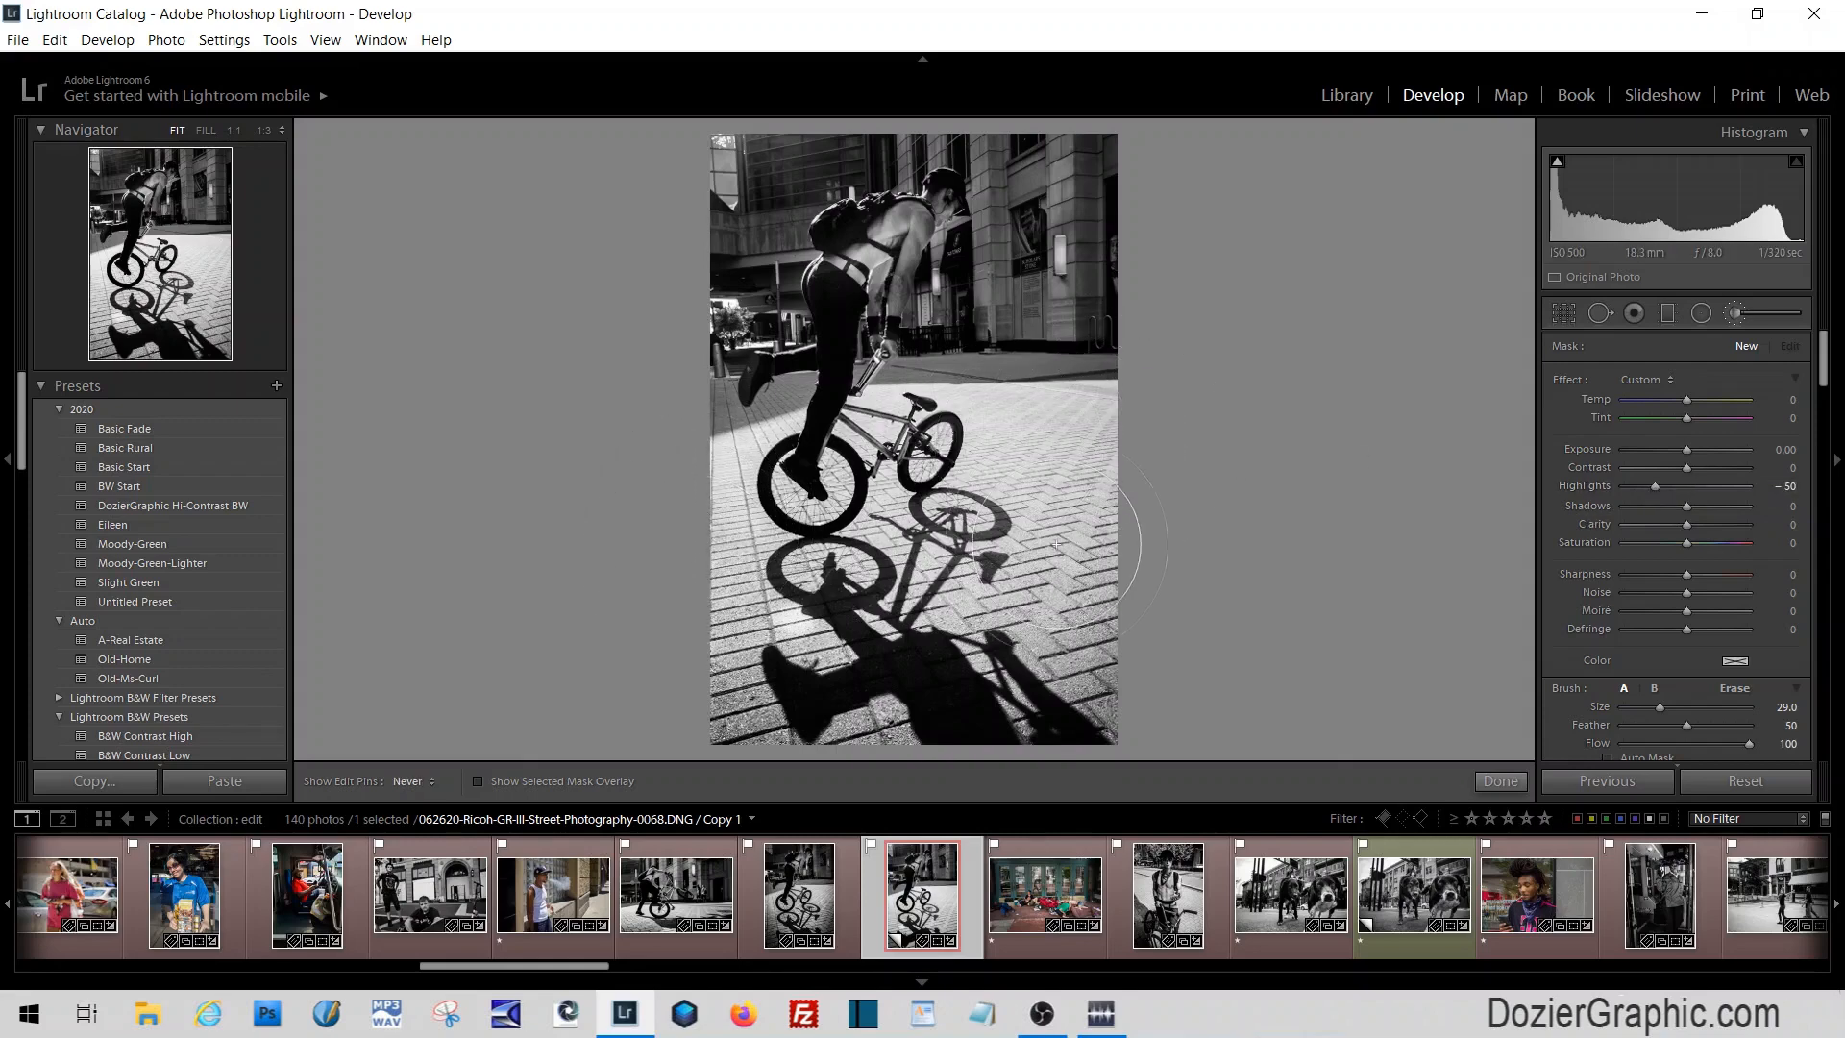
left_click_drag(1688, 449, 1682, 452)
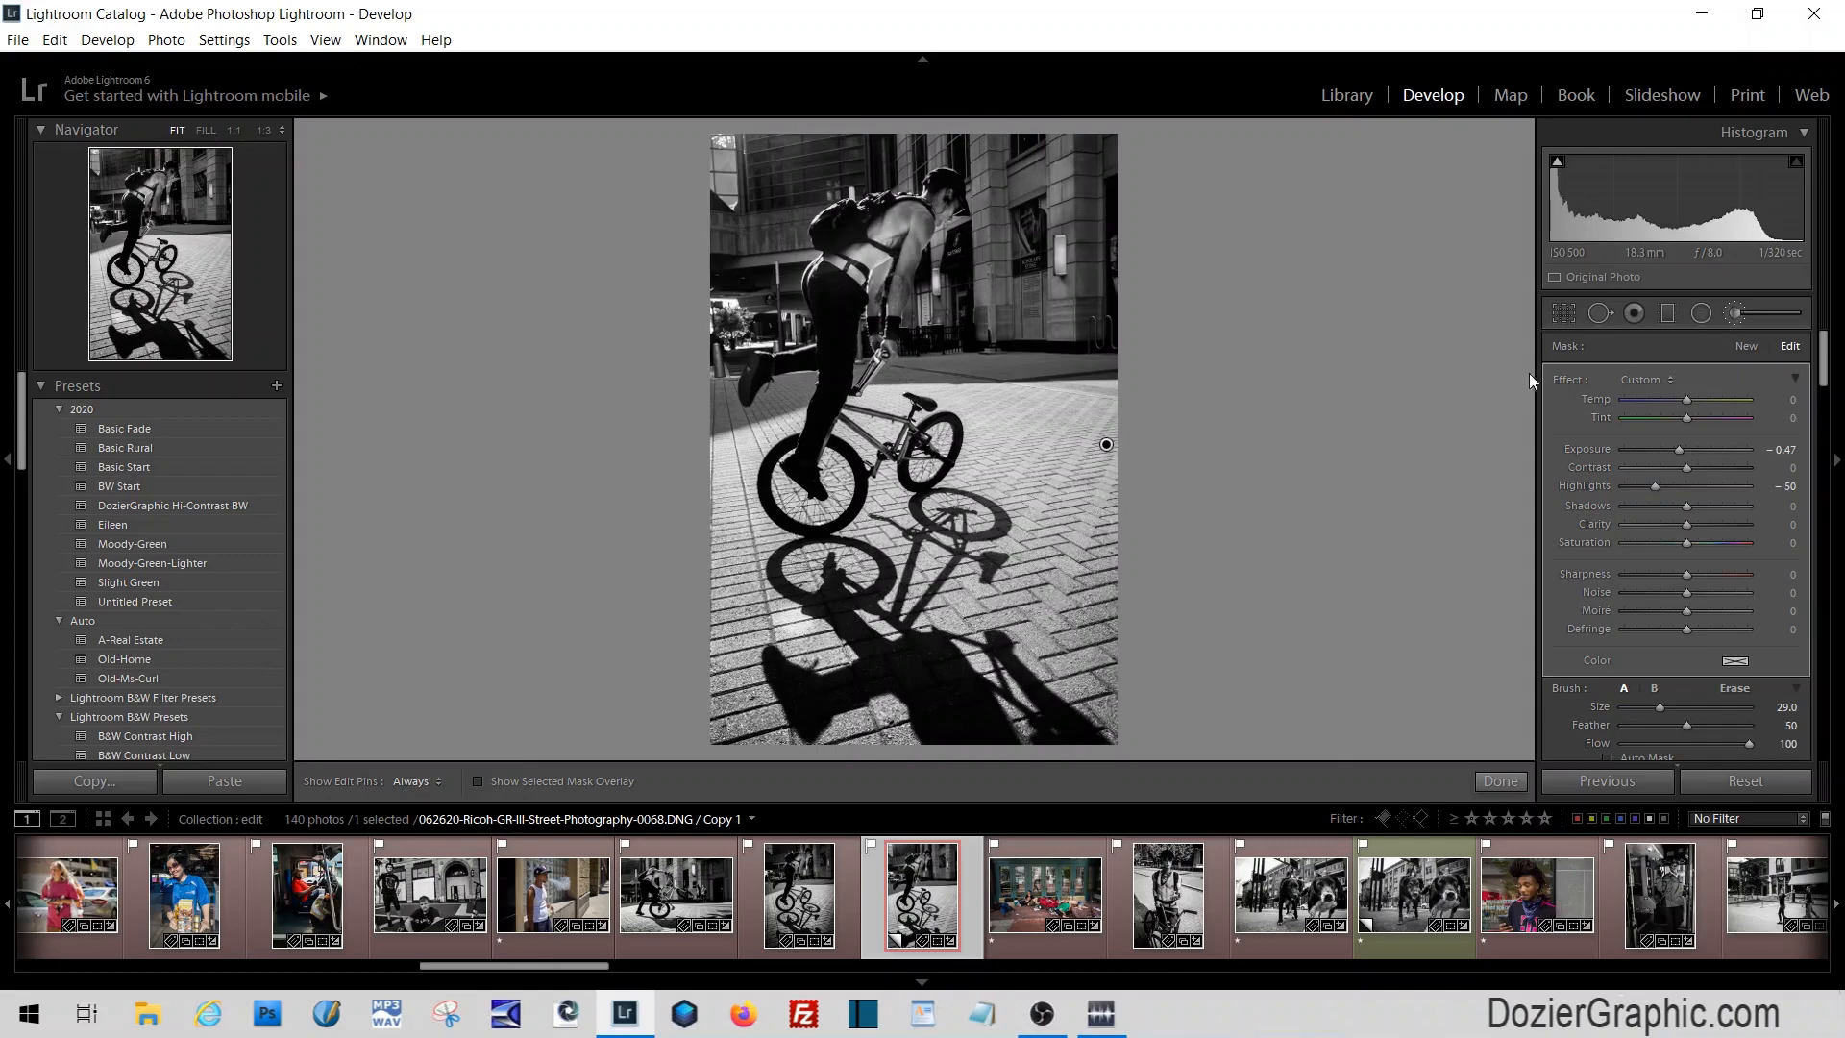
left_click(1734, 314)
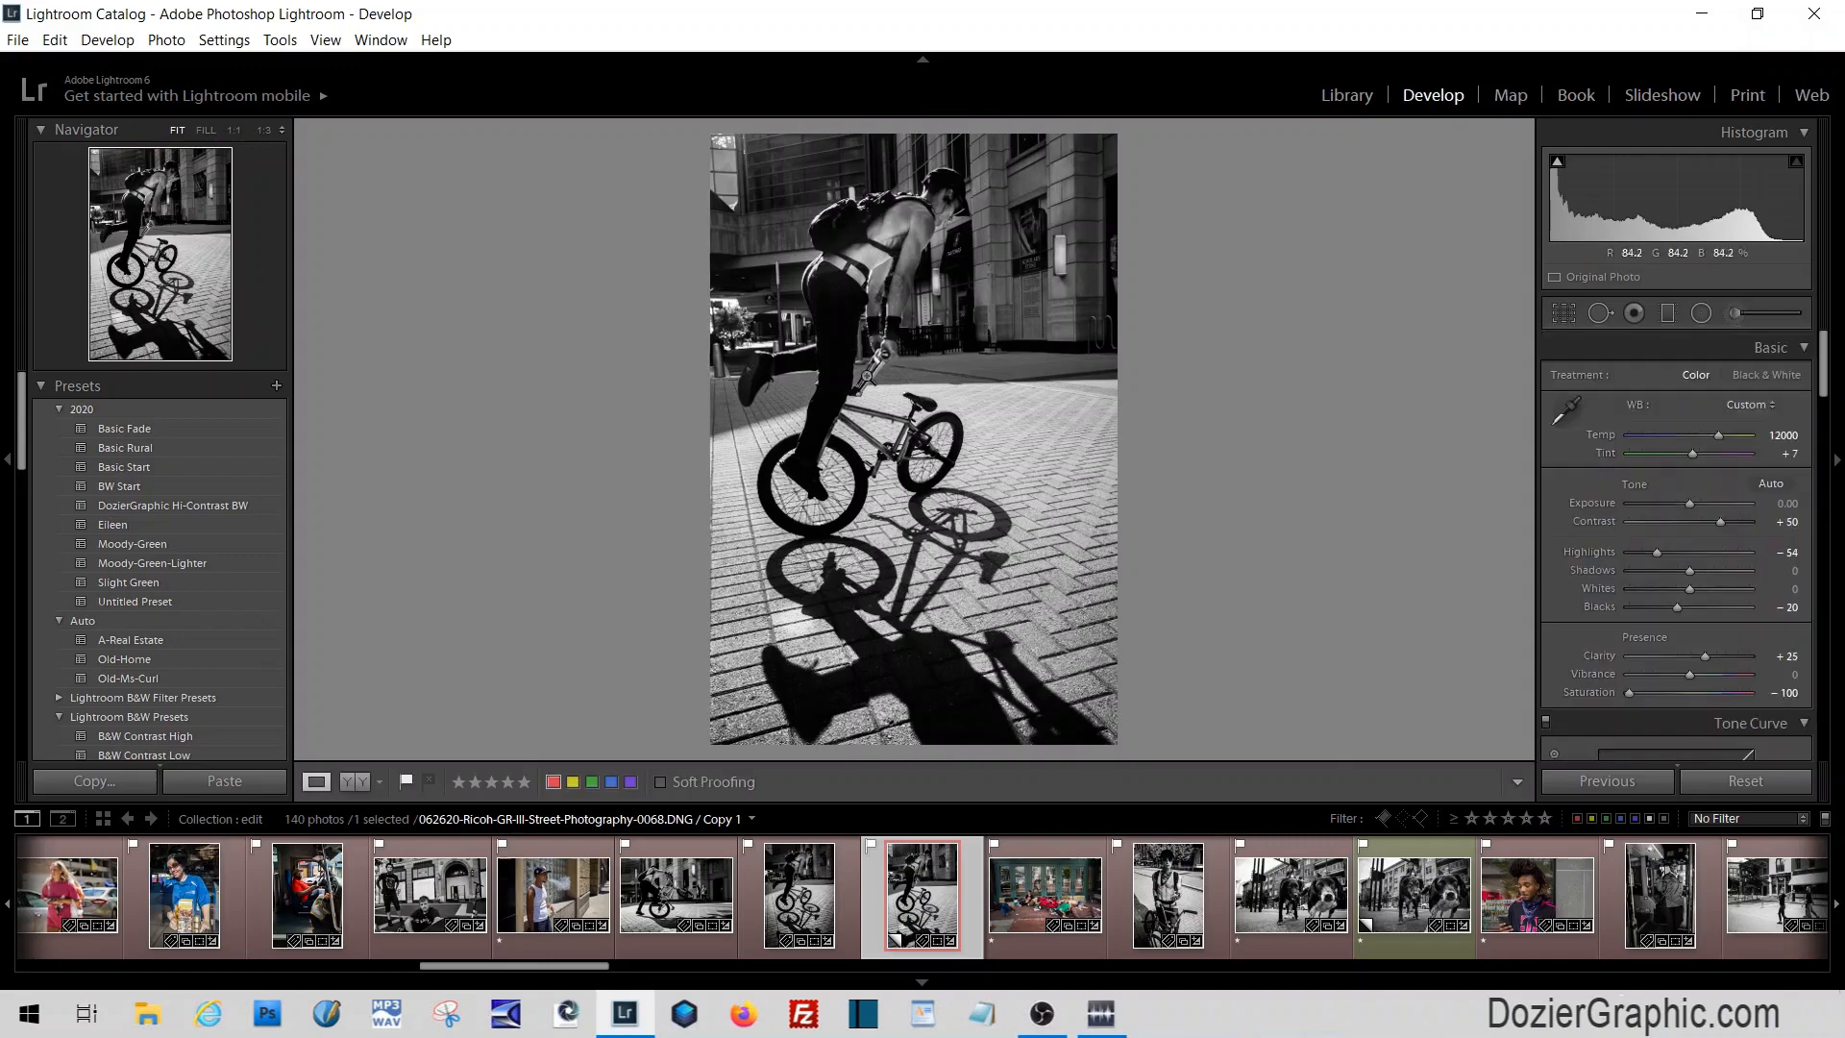
Examine the rider's arms, head and backpack at 1:1 magnification and return to the full view
left_click(860, 293)
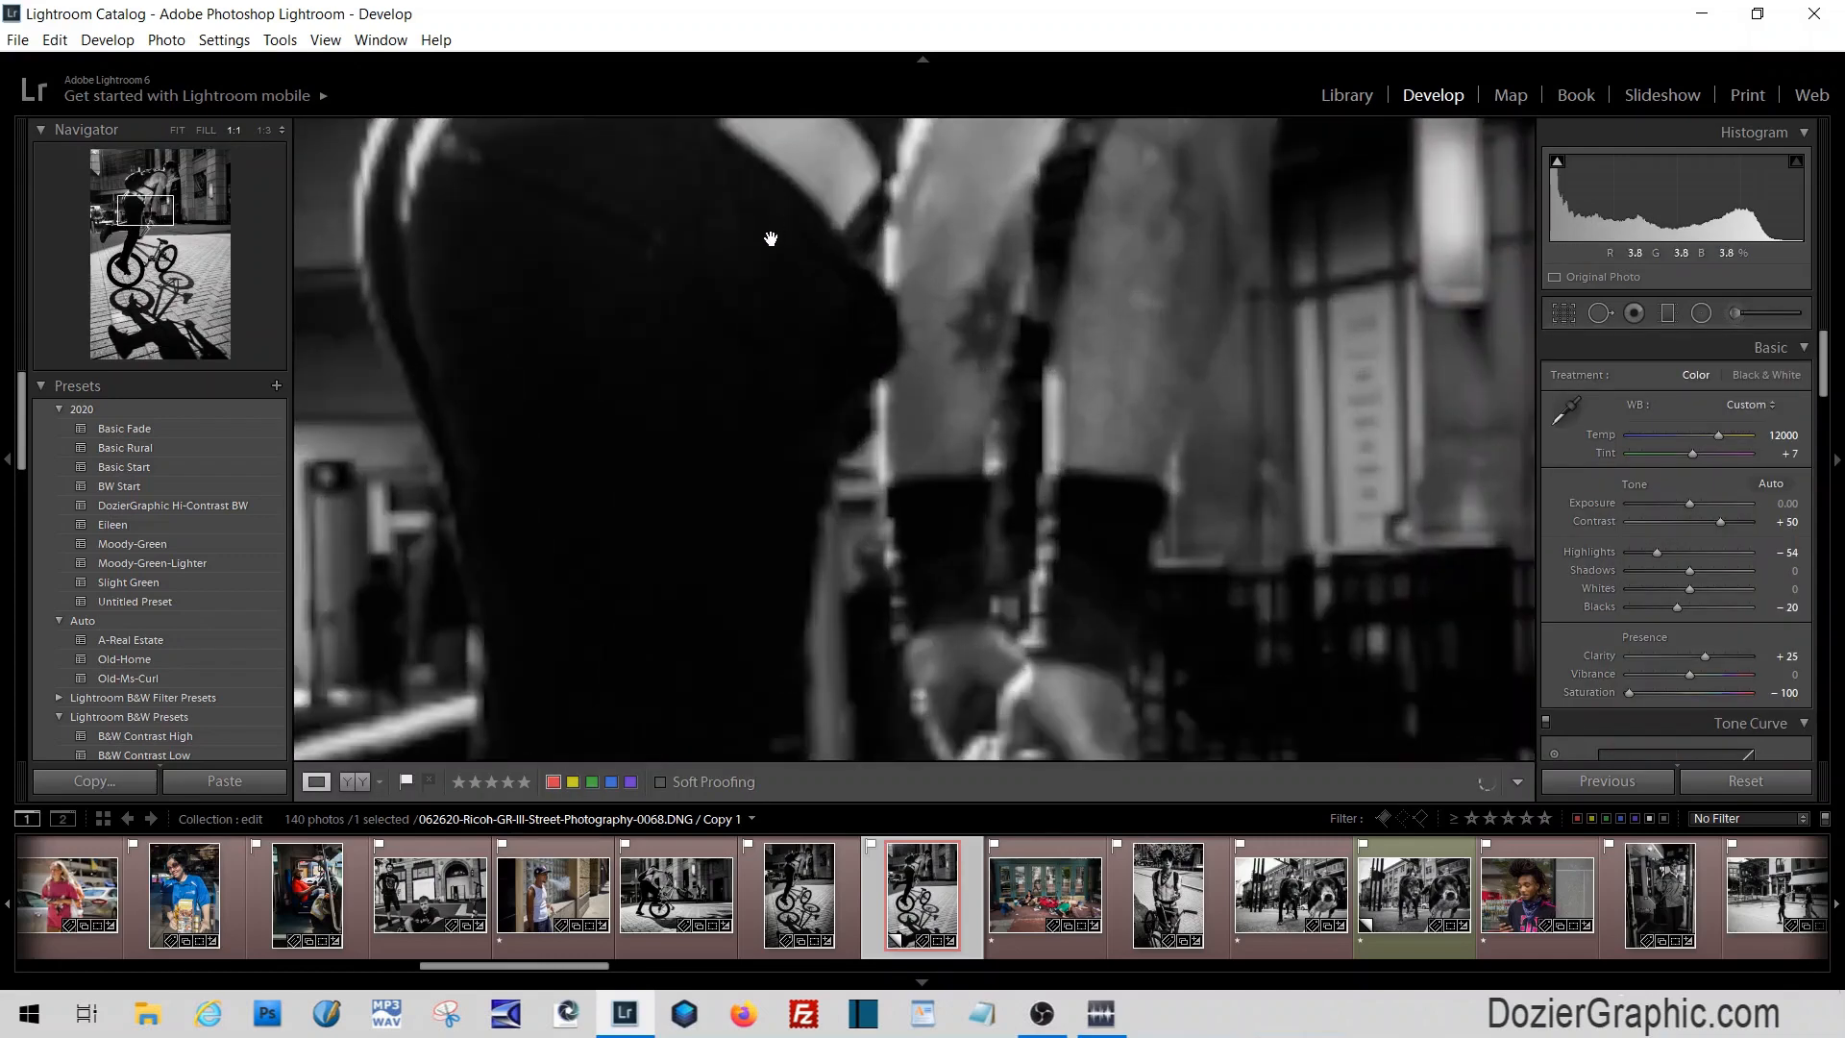
left_click_drag(900, 242, 820, 596)
left_click_drag(1000, 296, 935, 523)
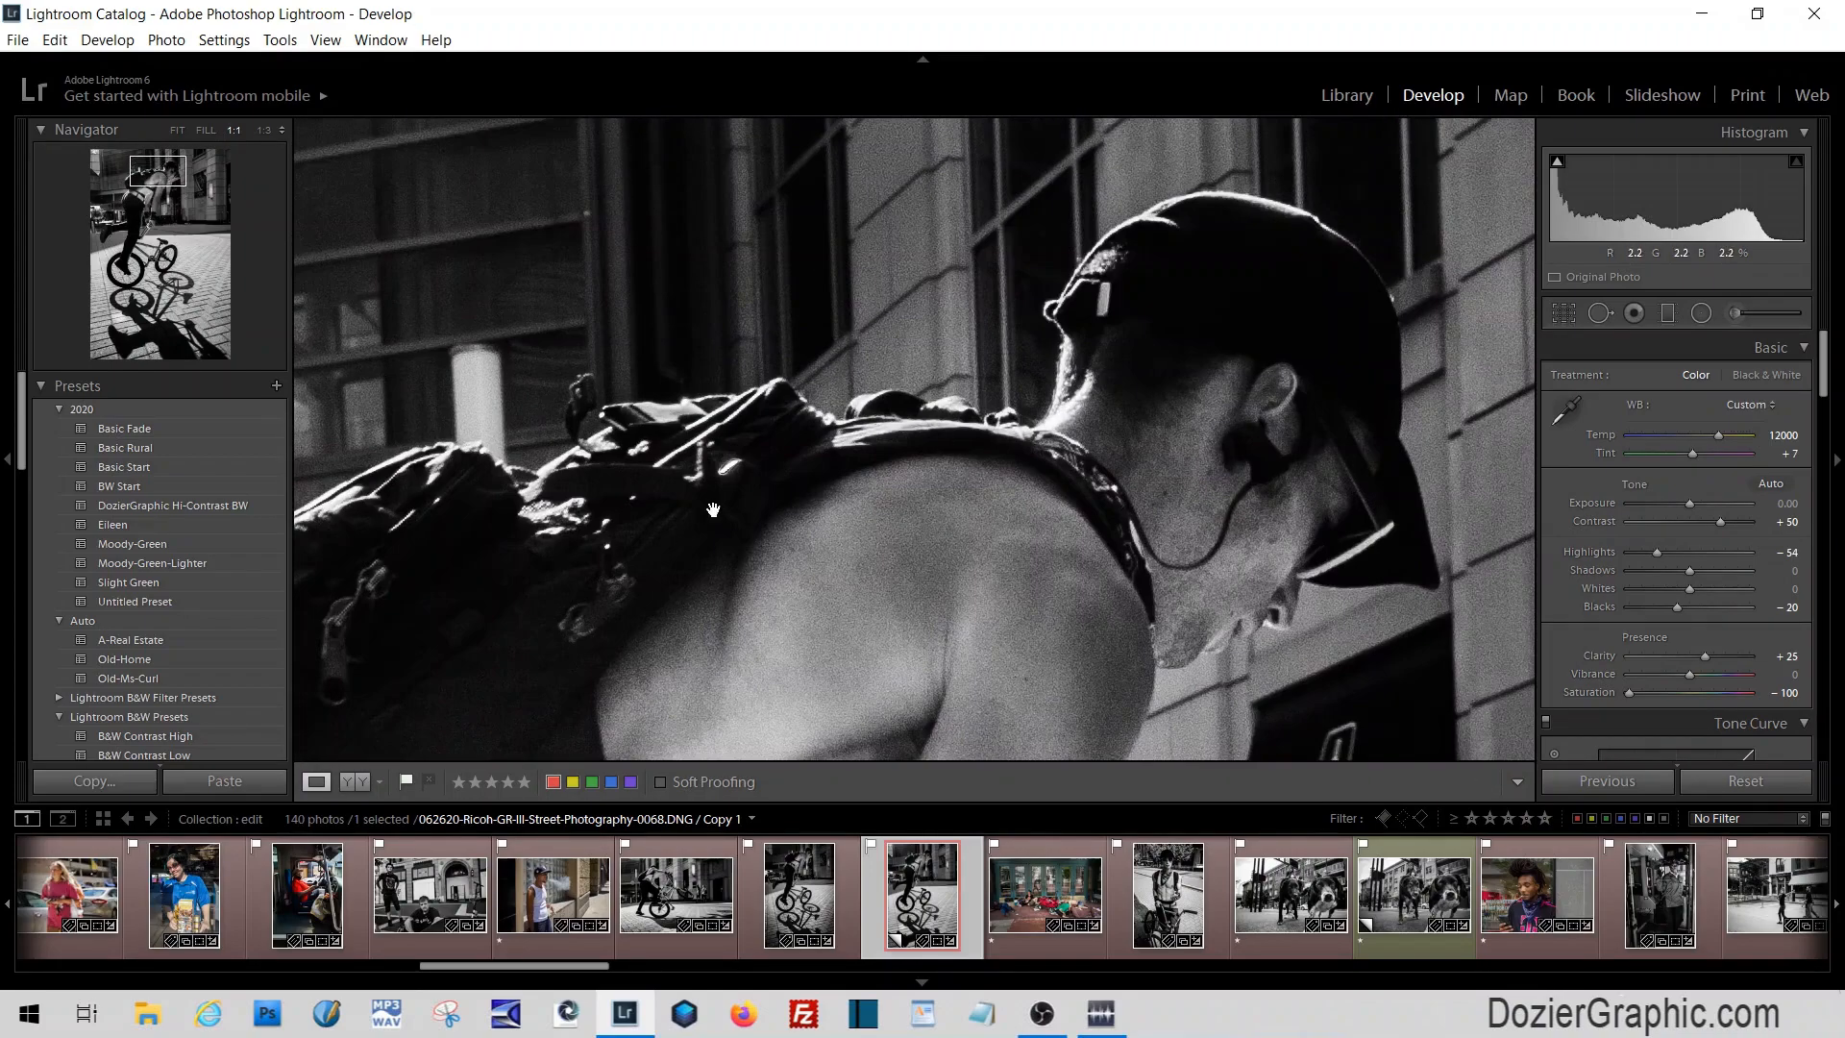
left_click_drag(713, 511, 1236, 428)
left_click(926, 524)
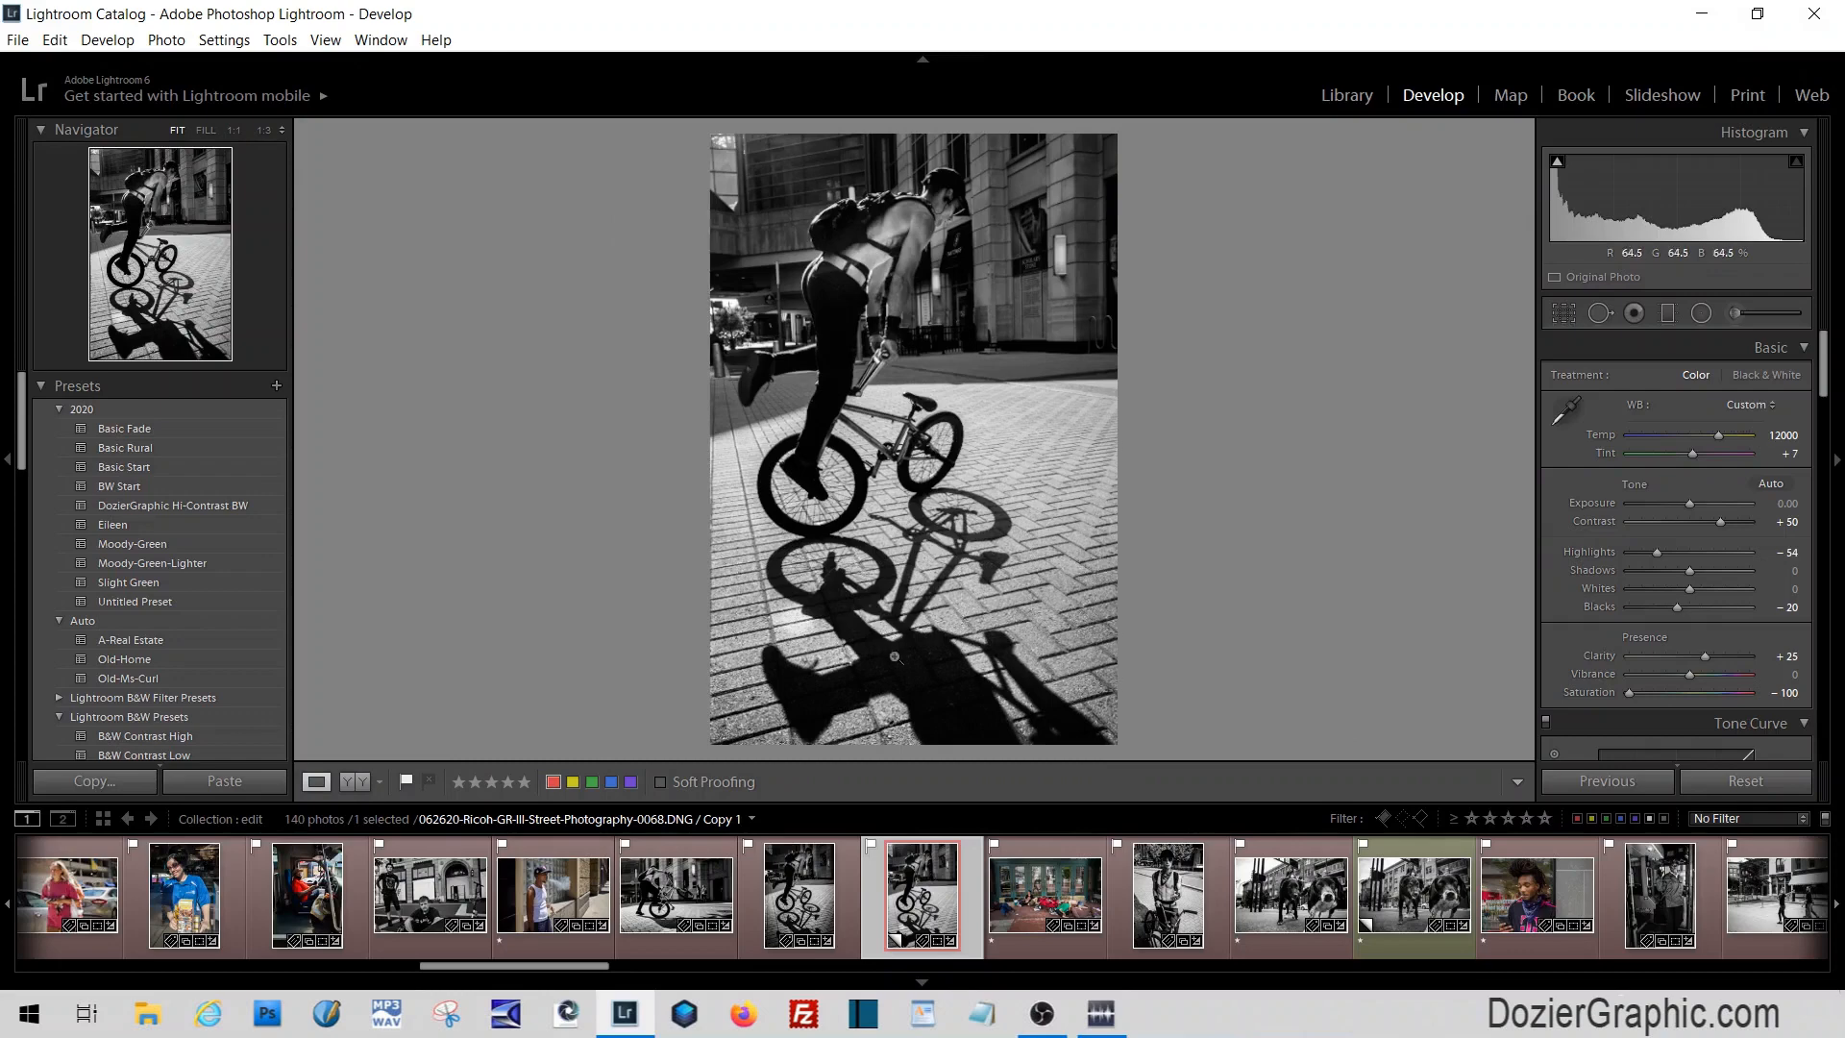
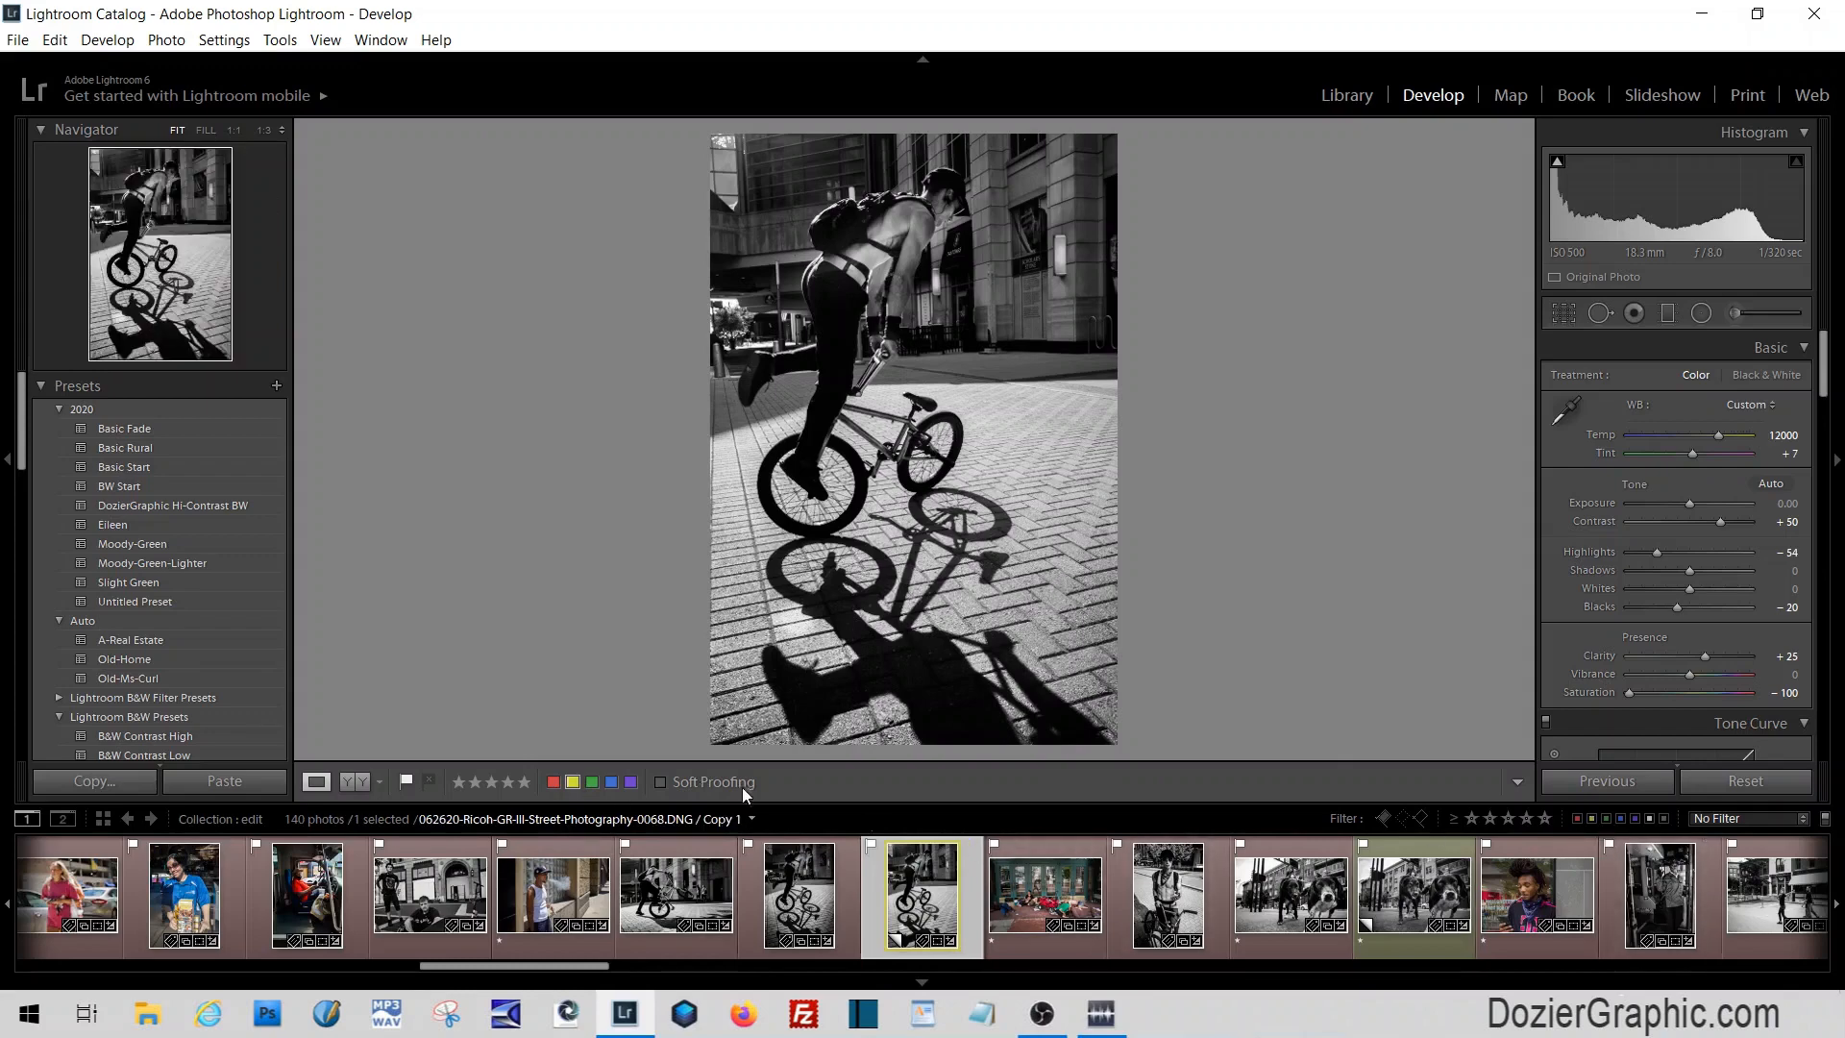
Label the BMX rider copy red, filter the filmstrip by the yellow label, and label the selected portrait yellow
left_click(551, 783)
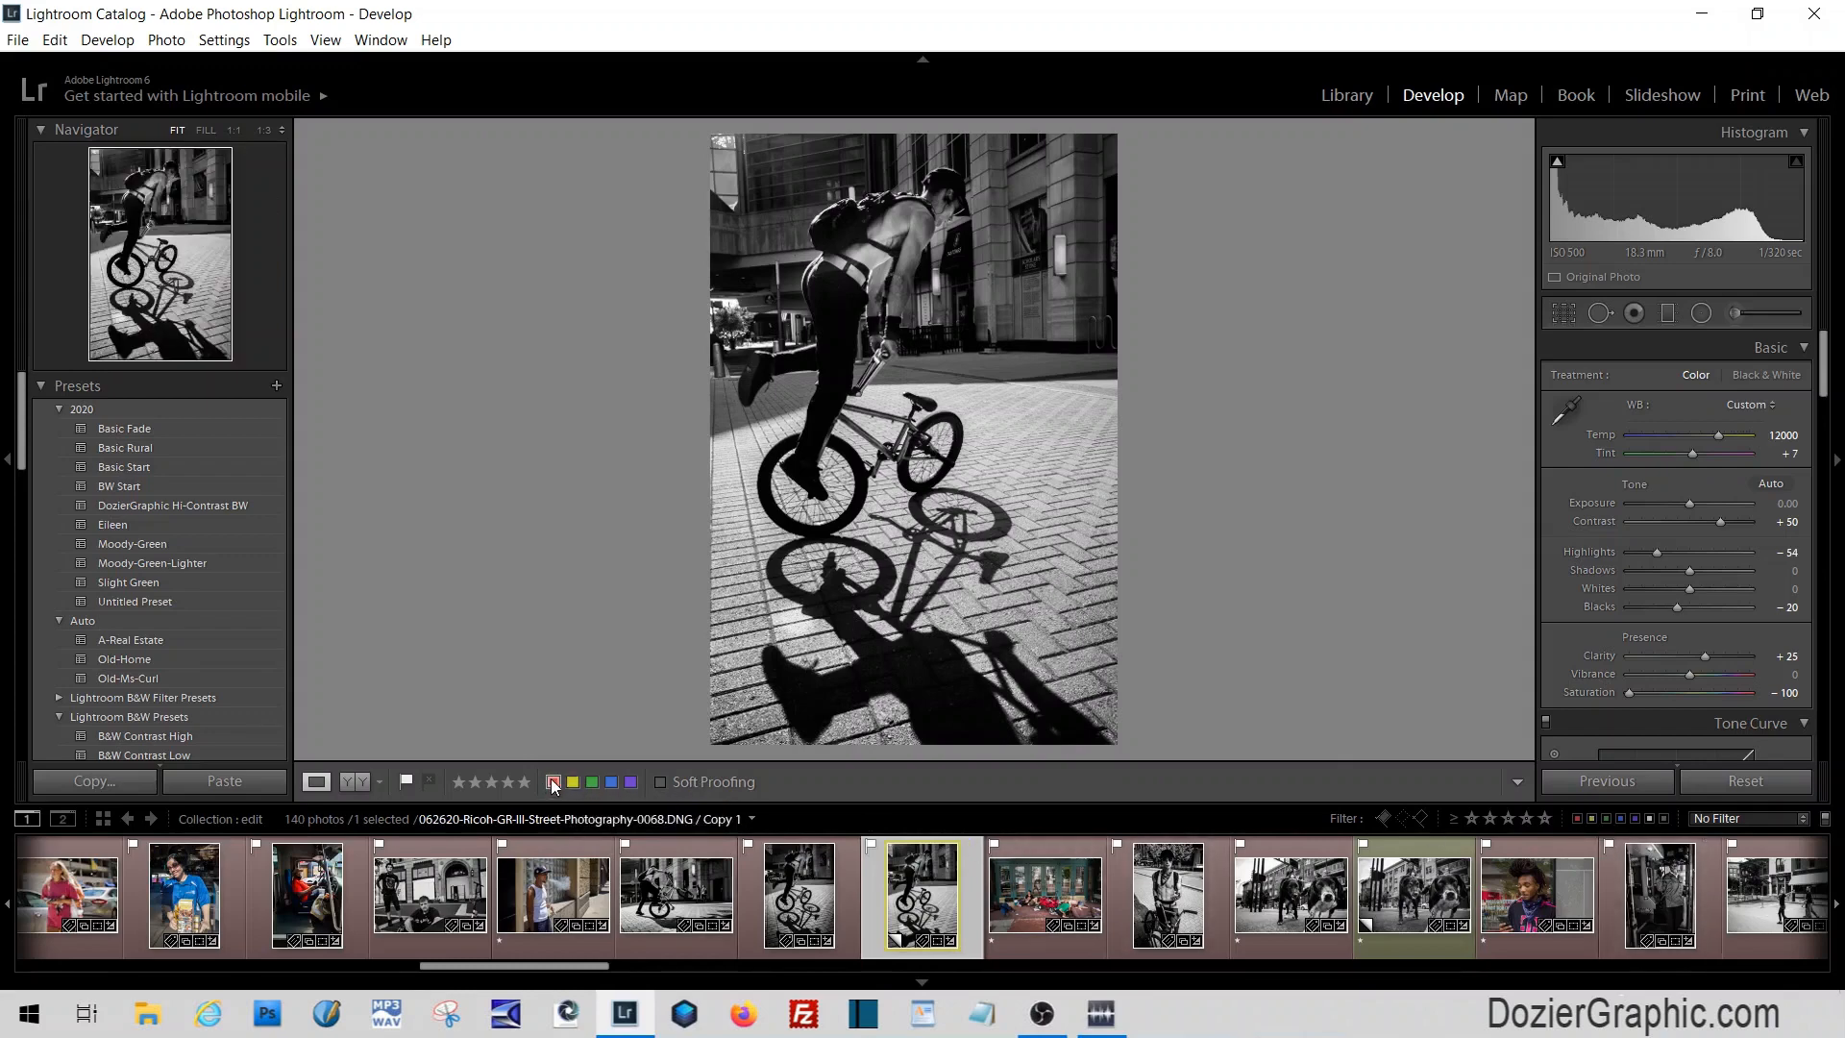
left_click(1592, 818)
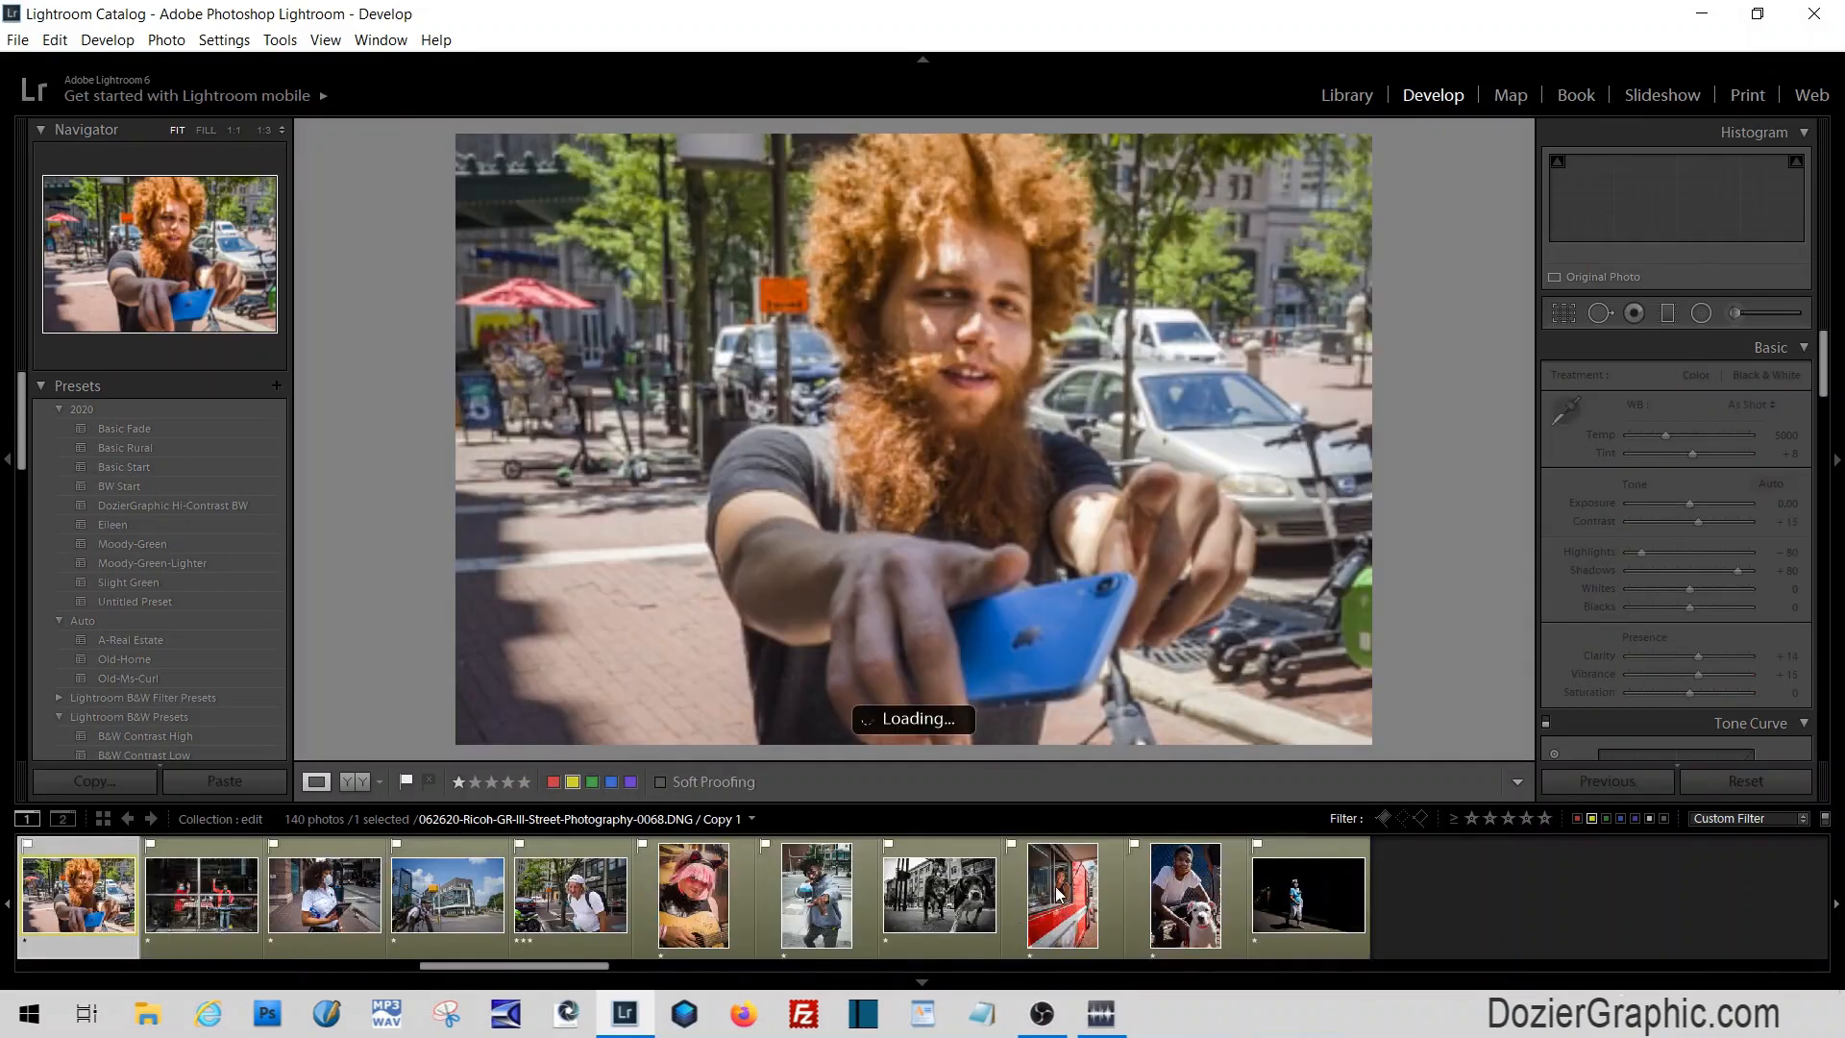
key("7")
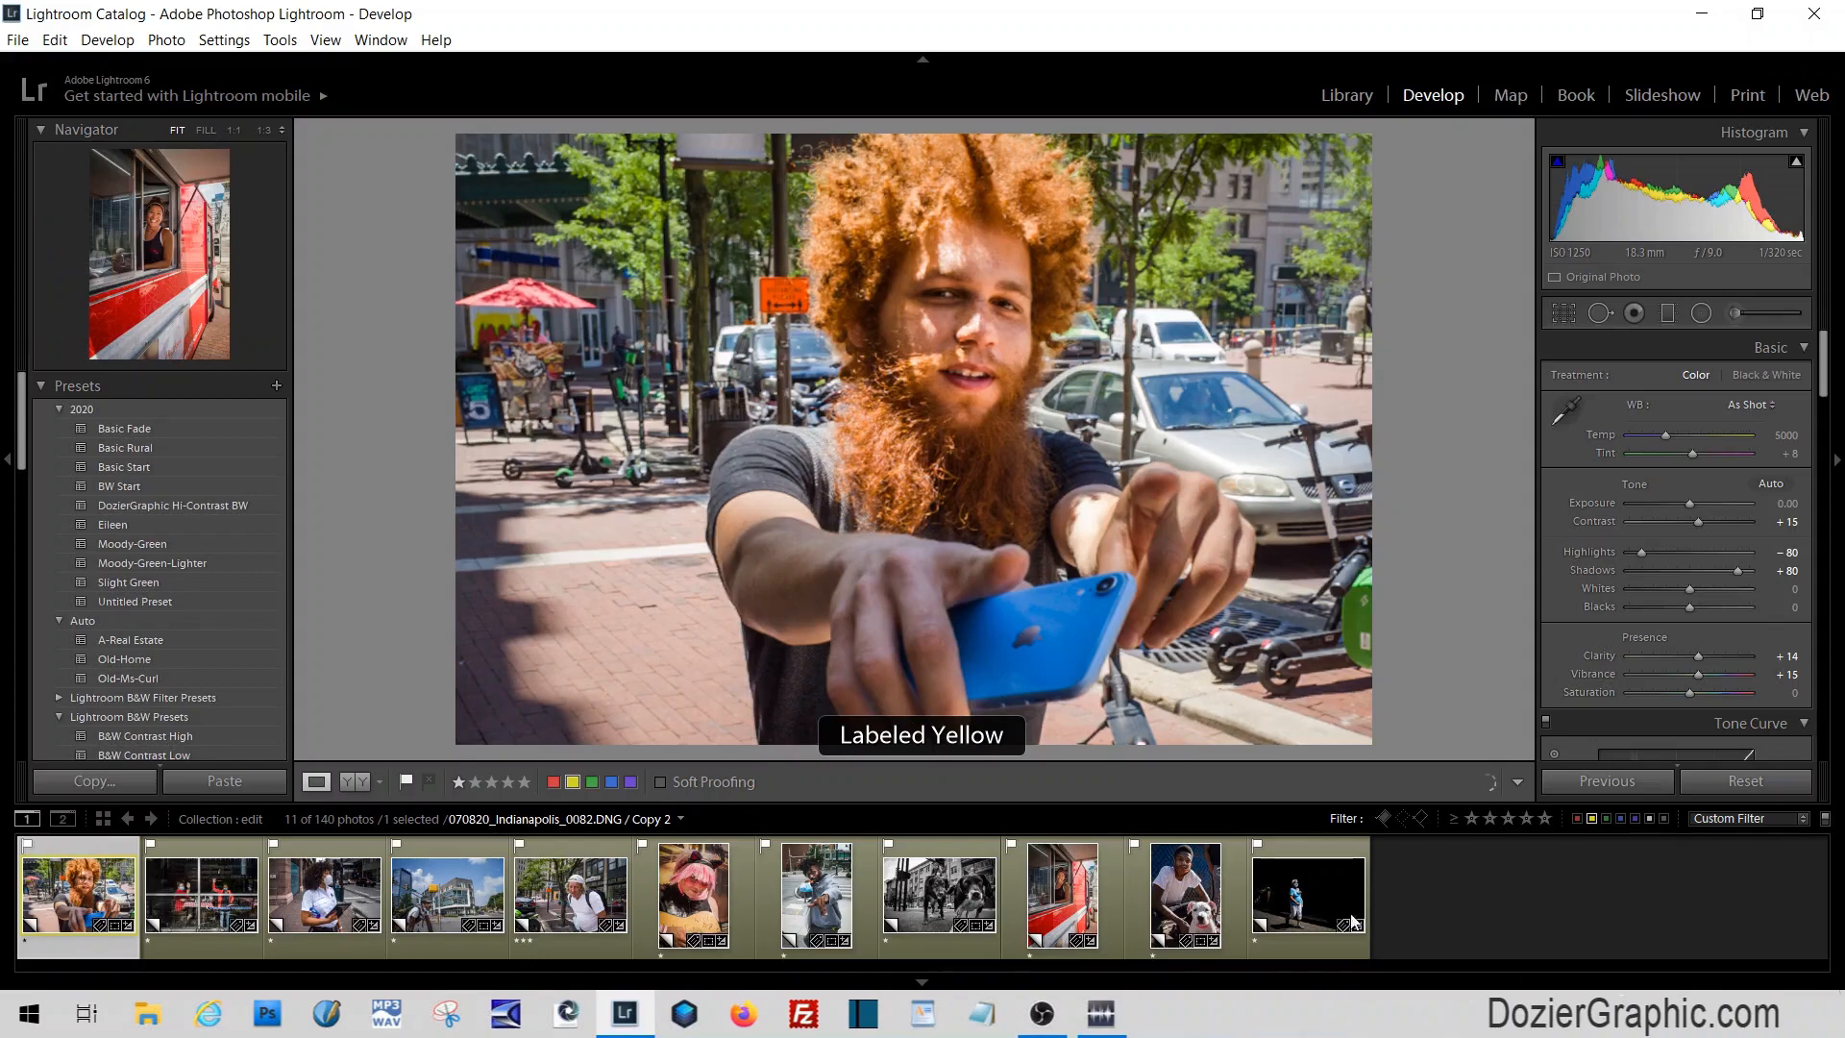
Create a virtual copy of the red food truck photo and reset its develop settings
left_click(1062, 893)
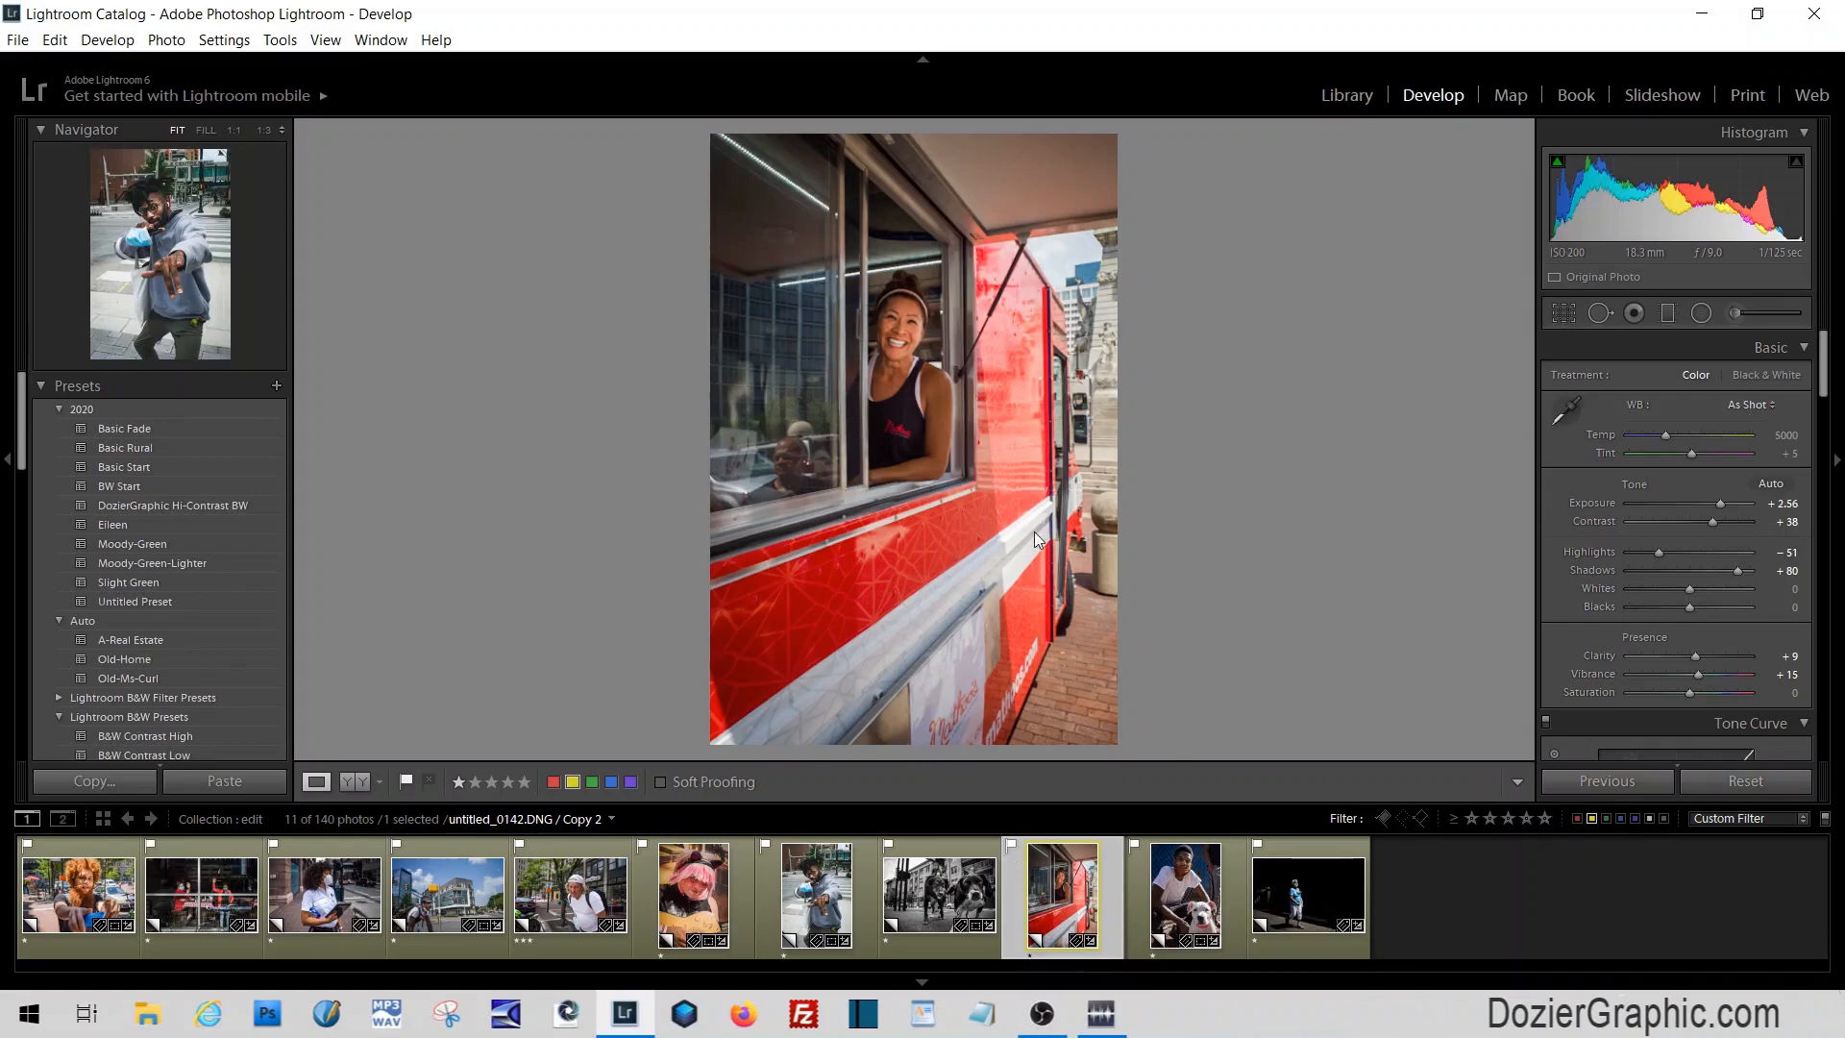
right_click(1047, 872)
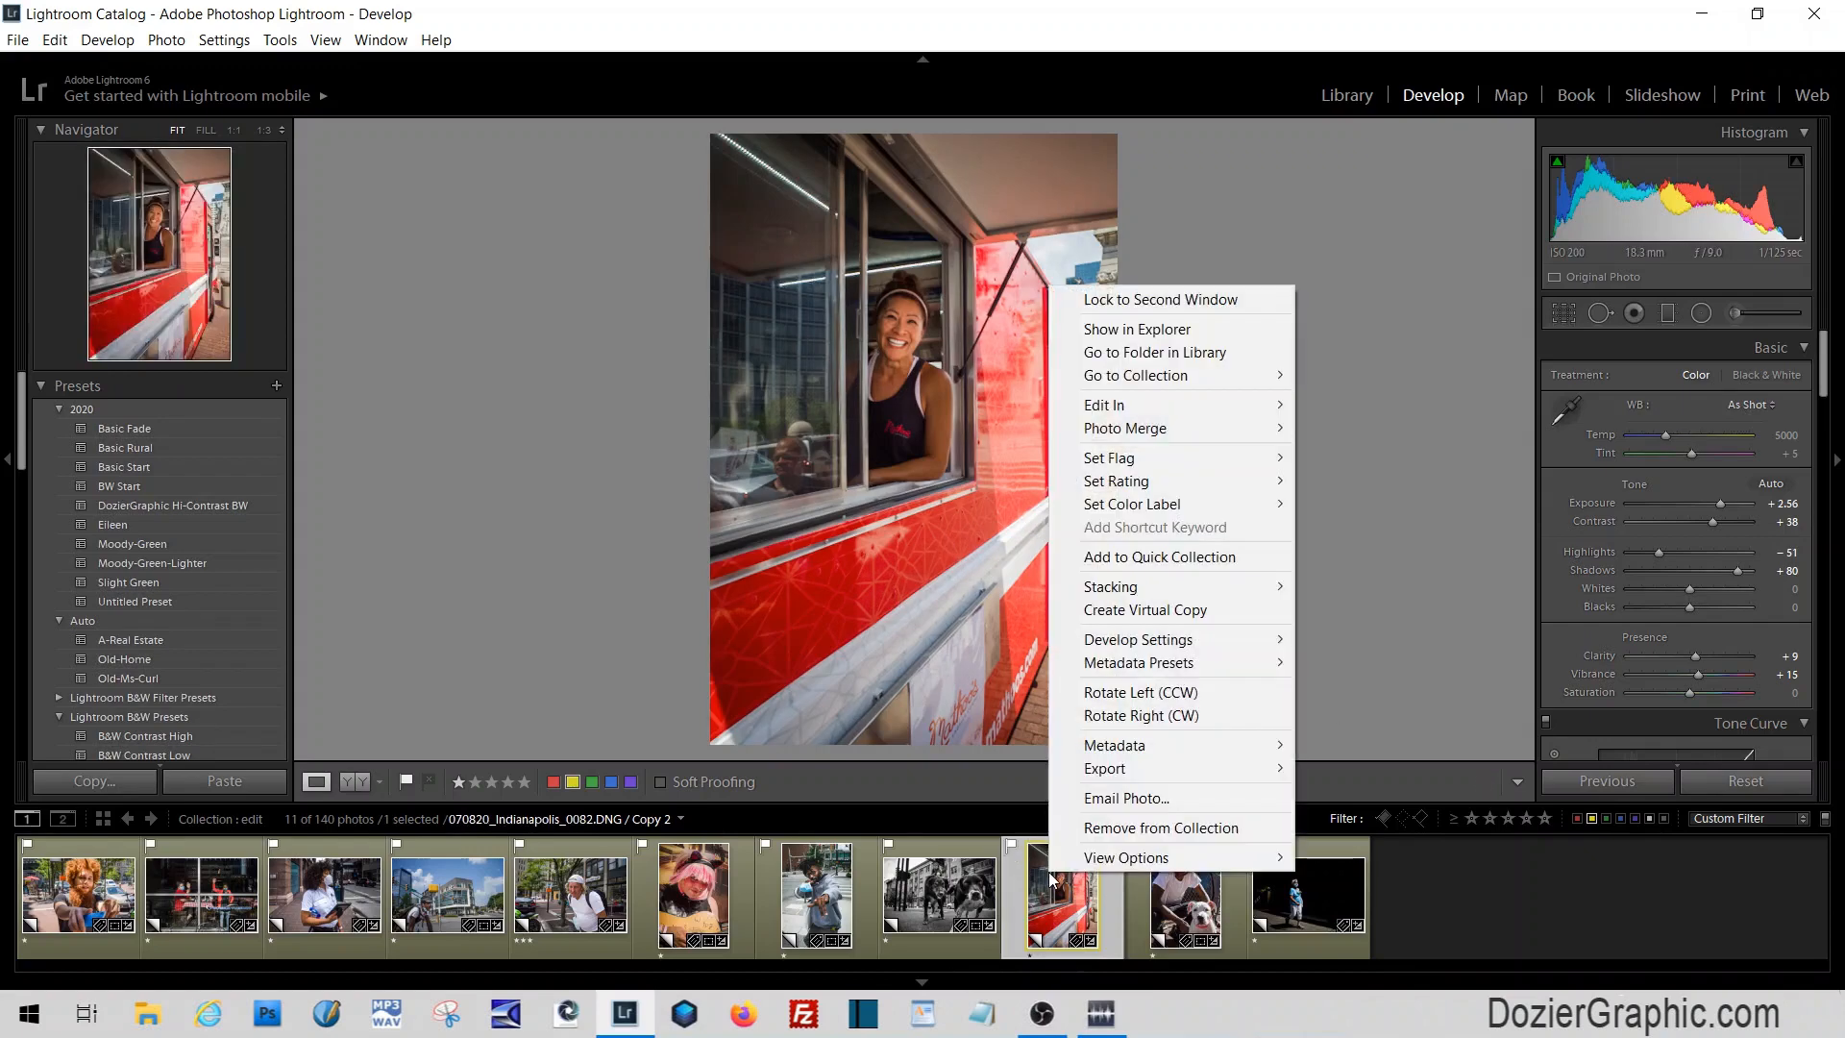
left_click(1131, 616)
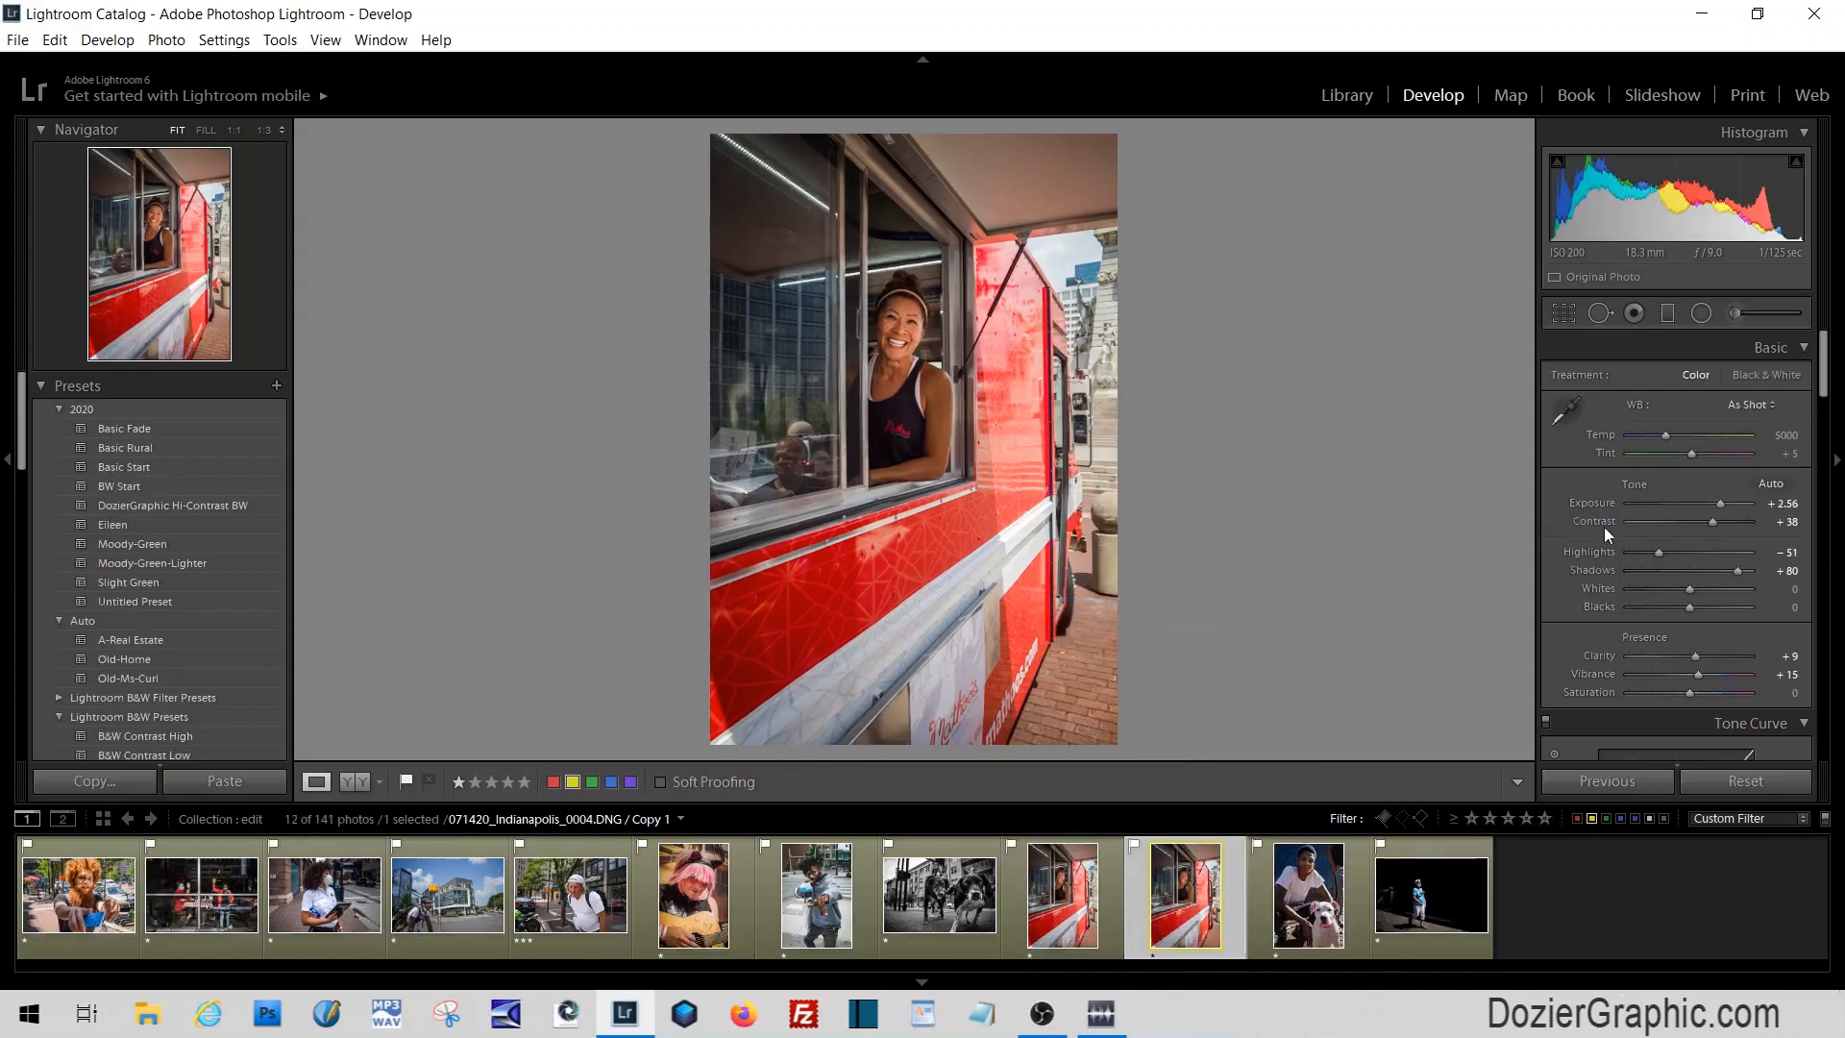
left_click(1770, 779)
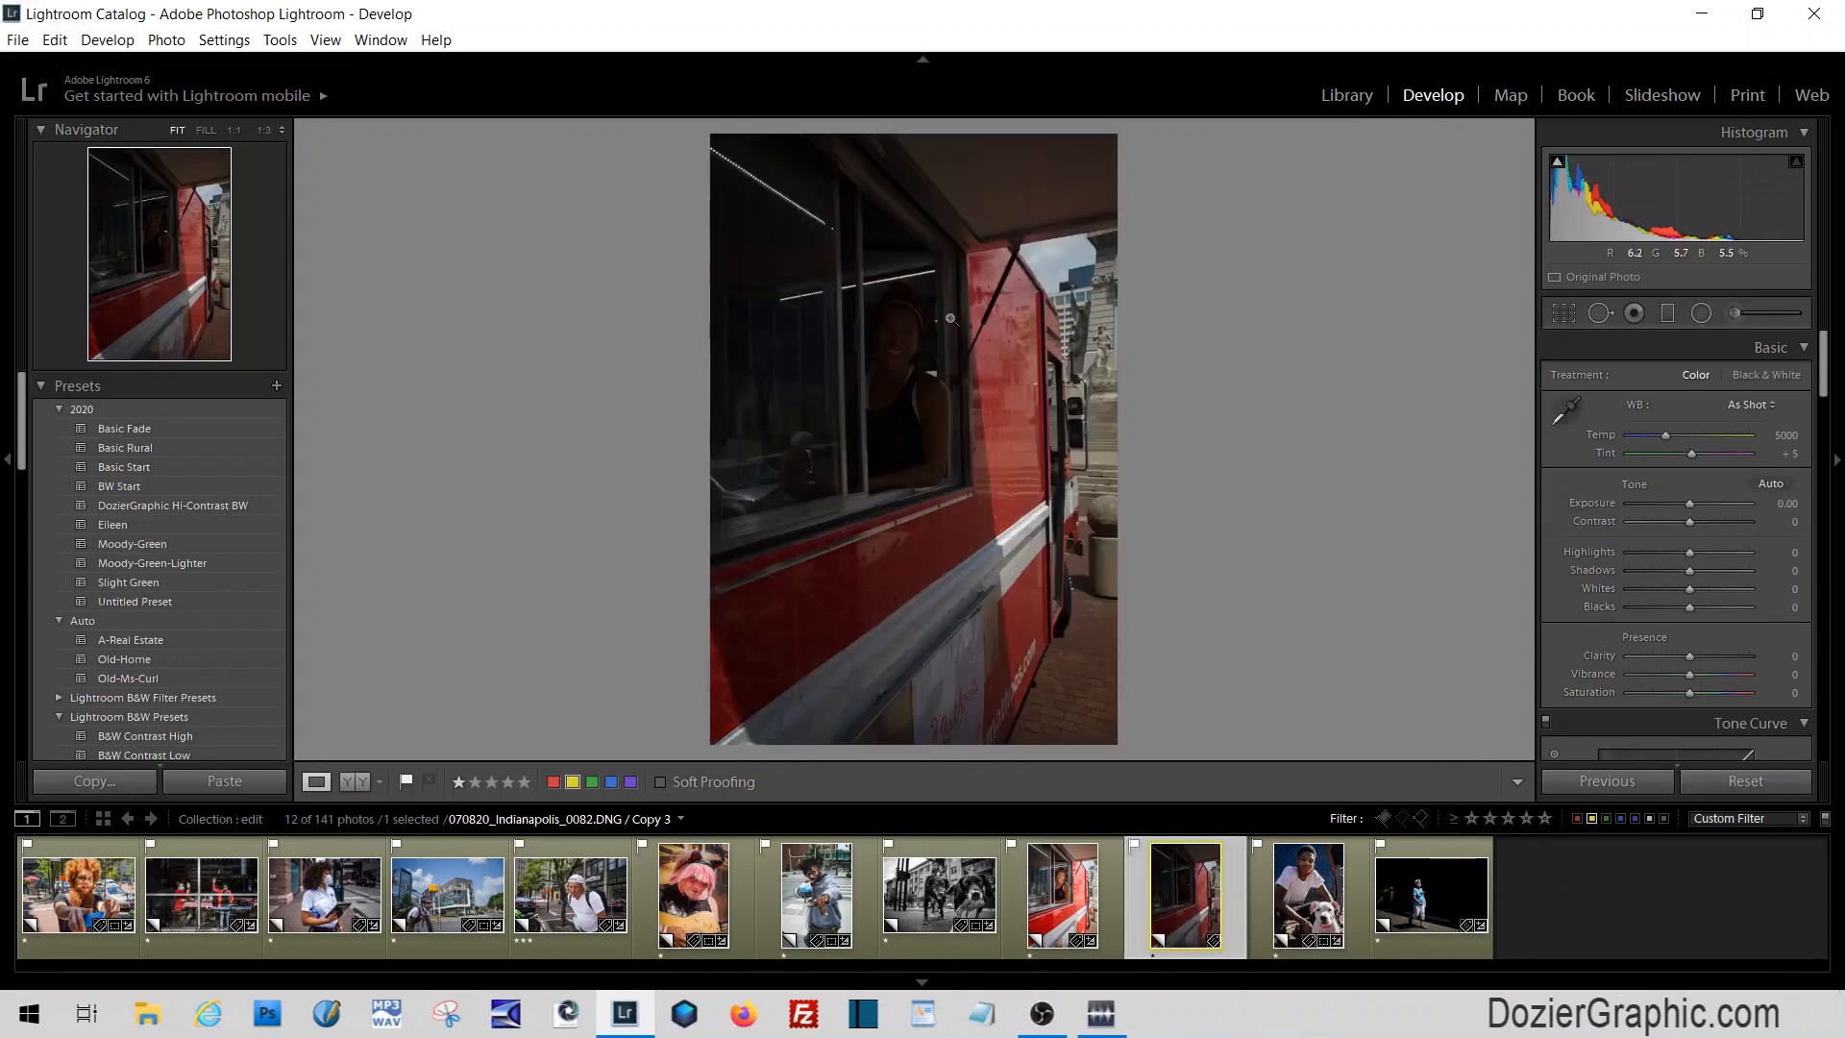
Compare the reset food truck copy with the edited version, and apply the Untitled Preset to the reset copy
left_click(1064, 875)
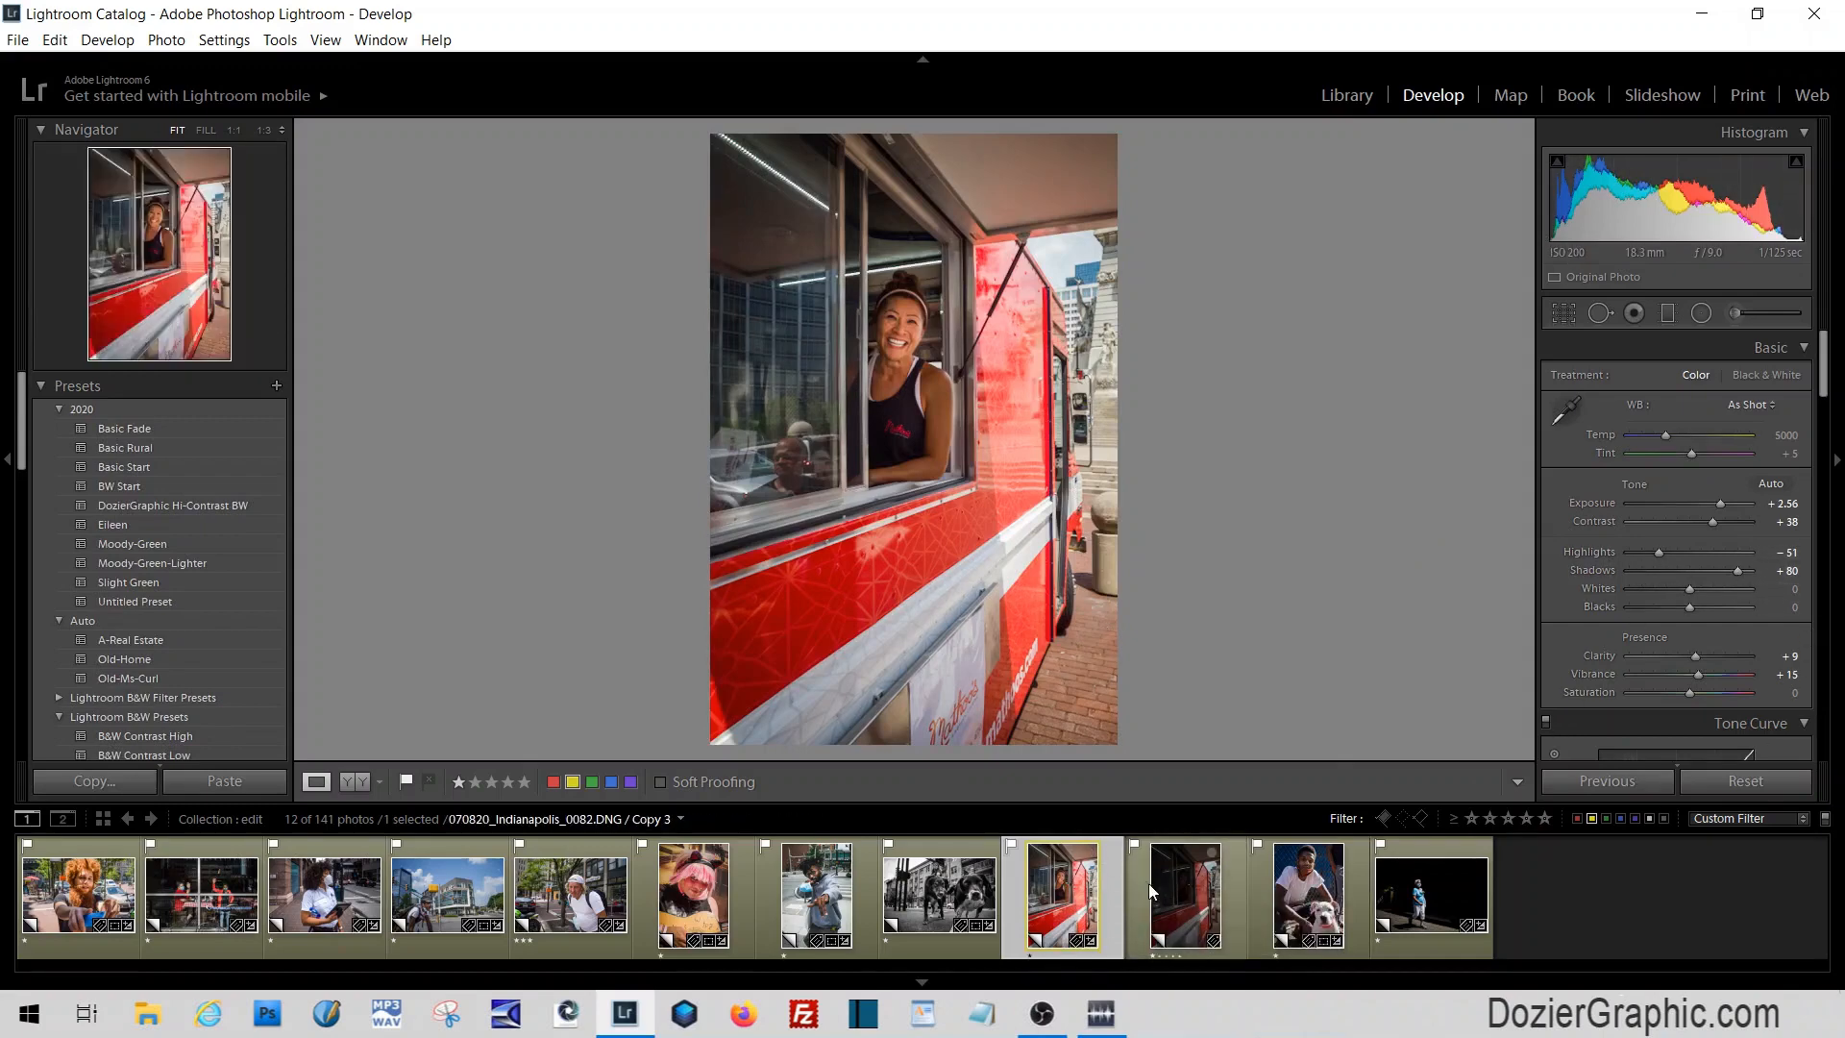
left_click(1199, 901)
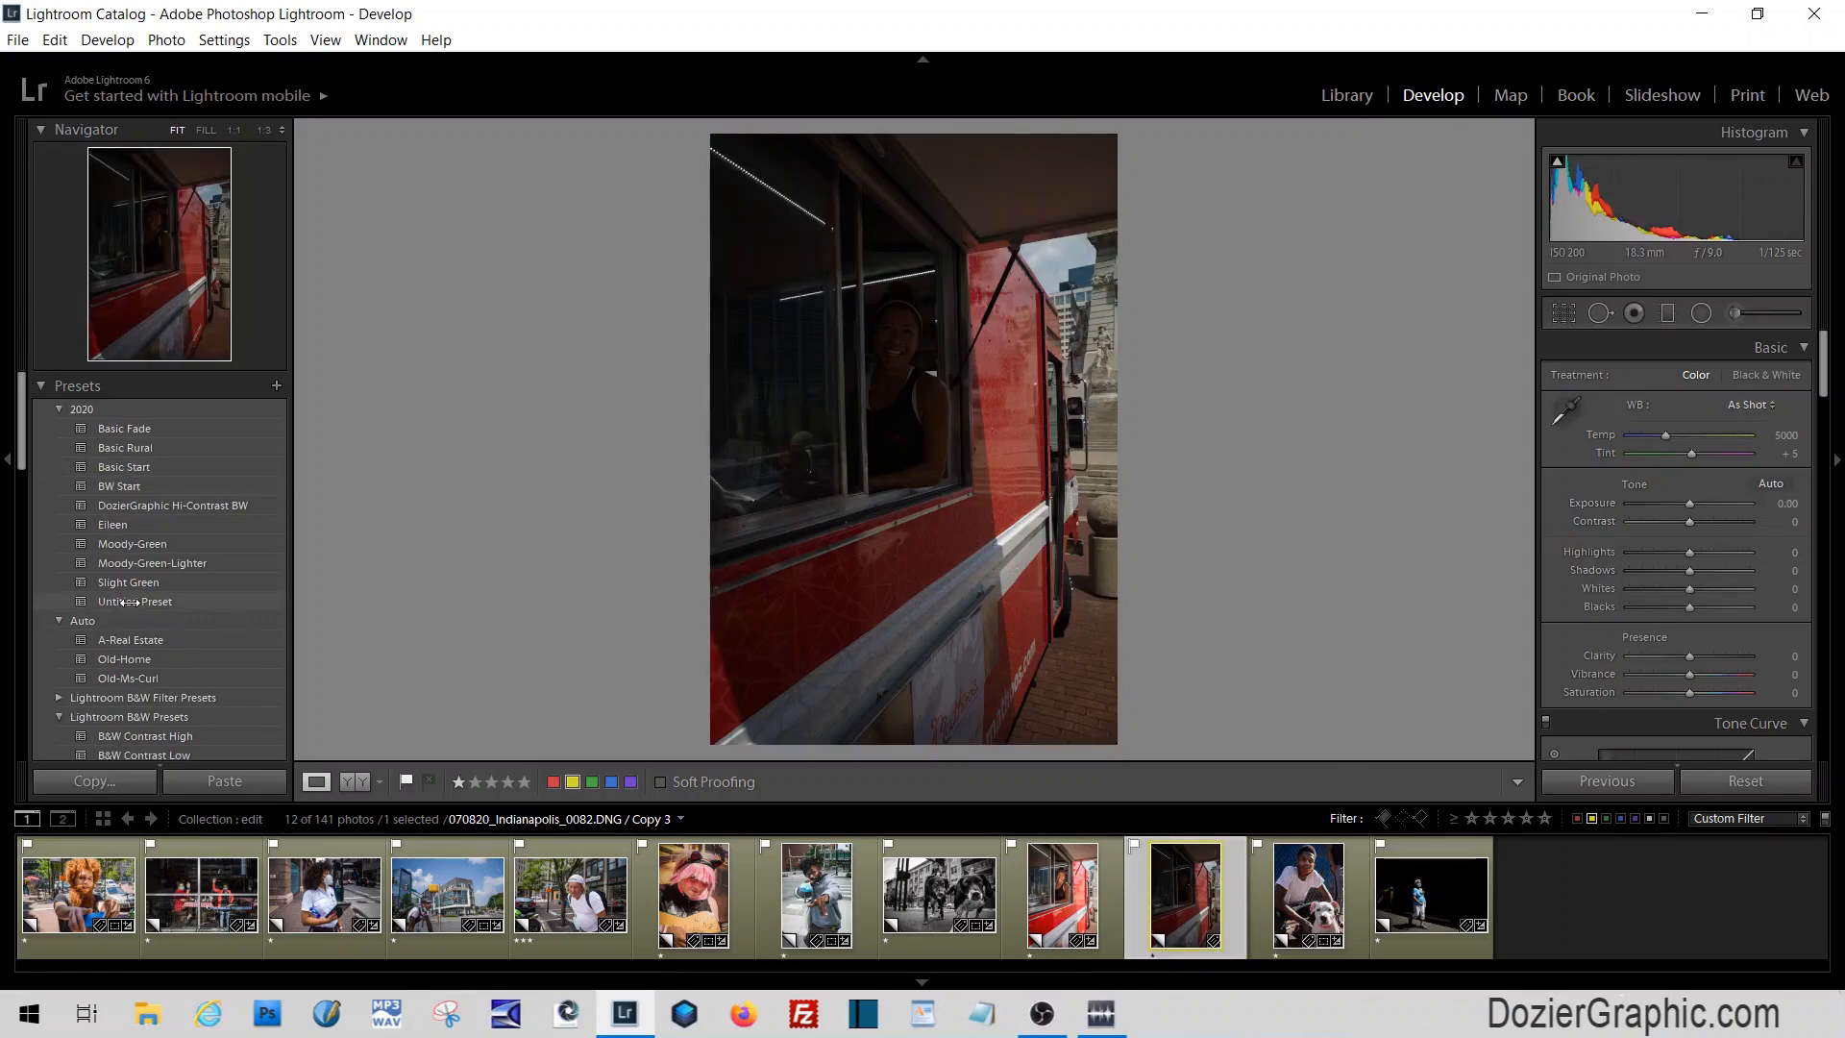
left_click(131, 602)
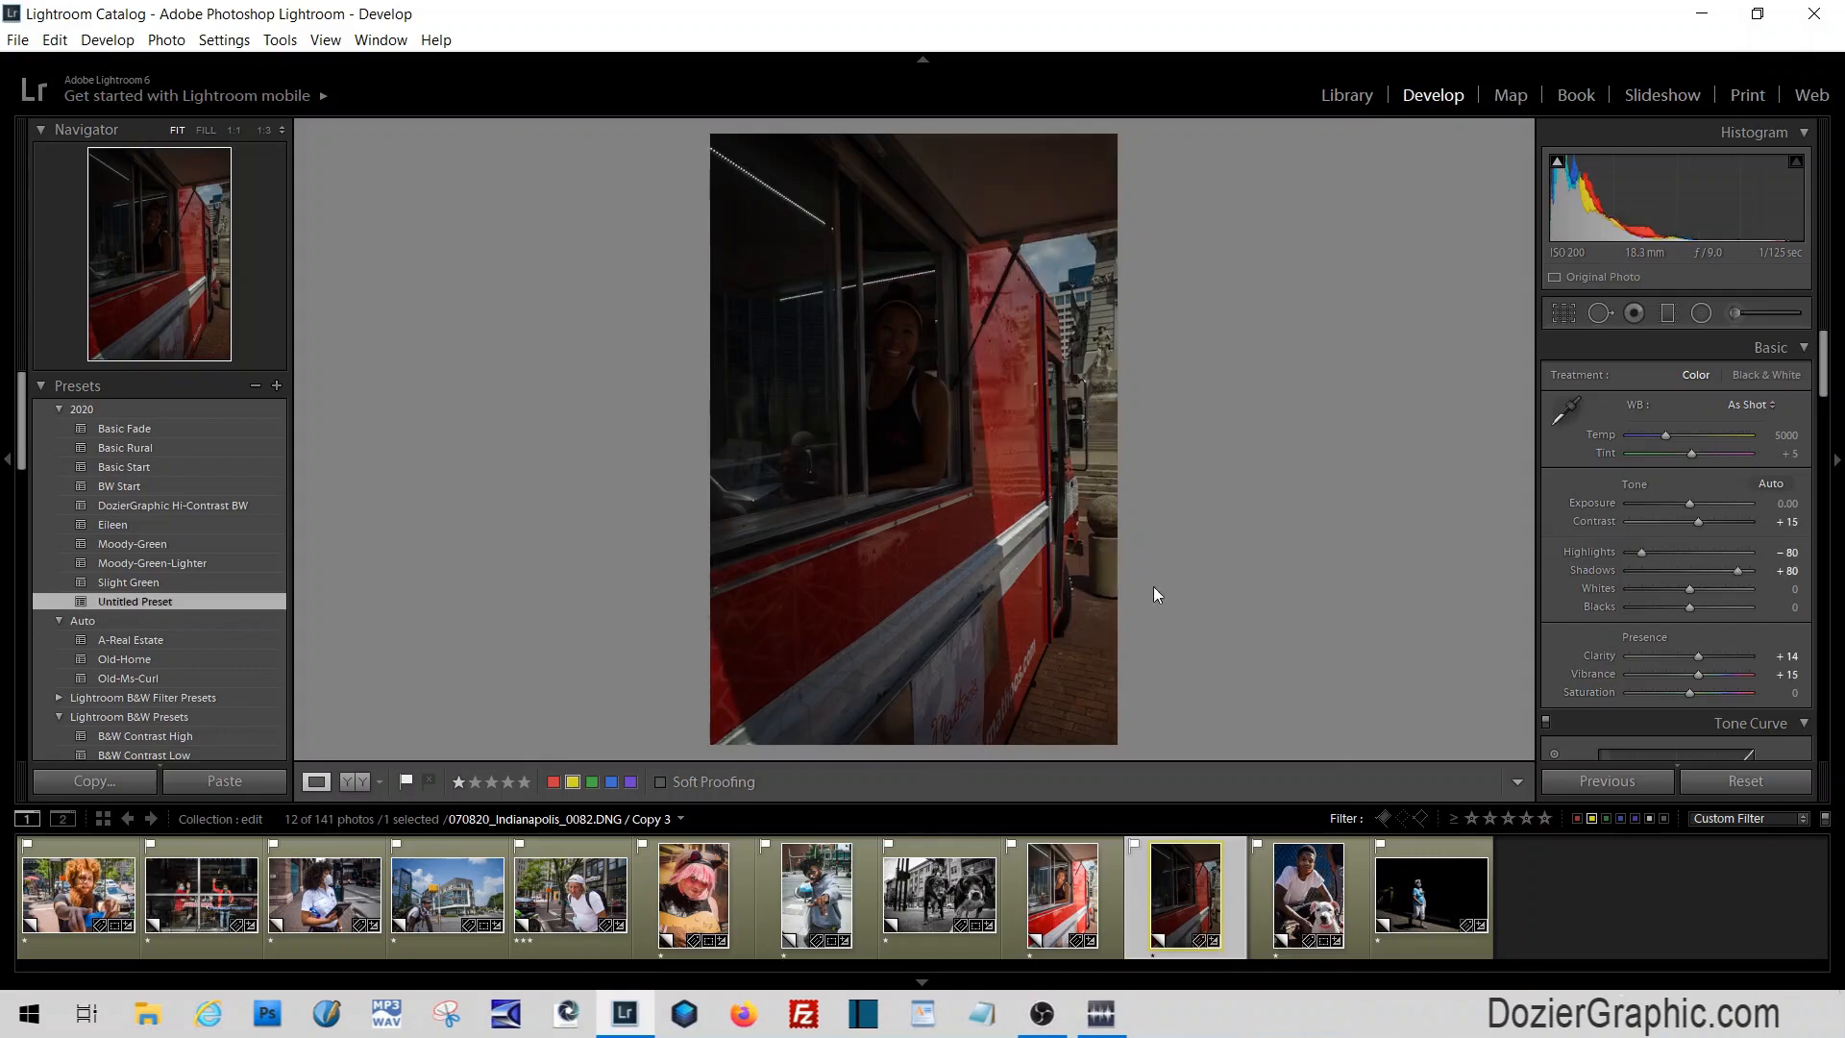
Brighten the food truck copy with Exposure +2.38, Contrast +27, Highlights -76 and Clarity +19
left_click_drag(1646, 553, 1718, 504)
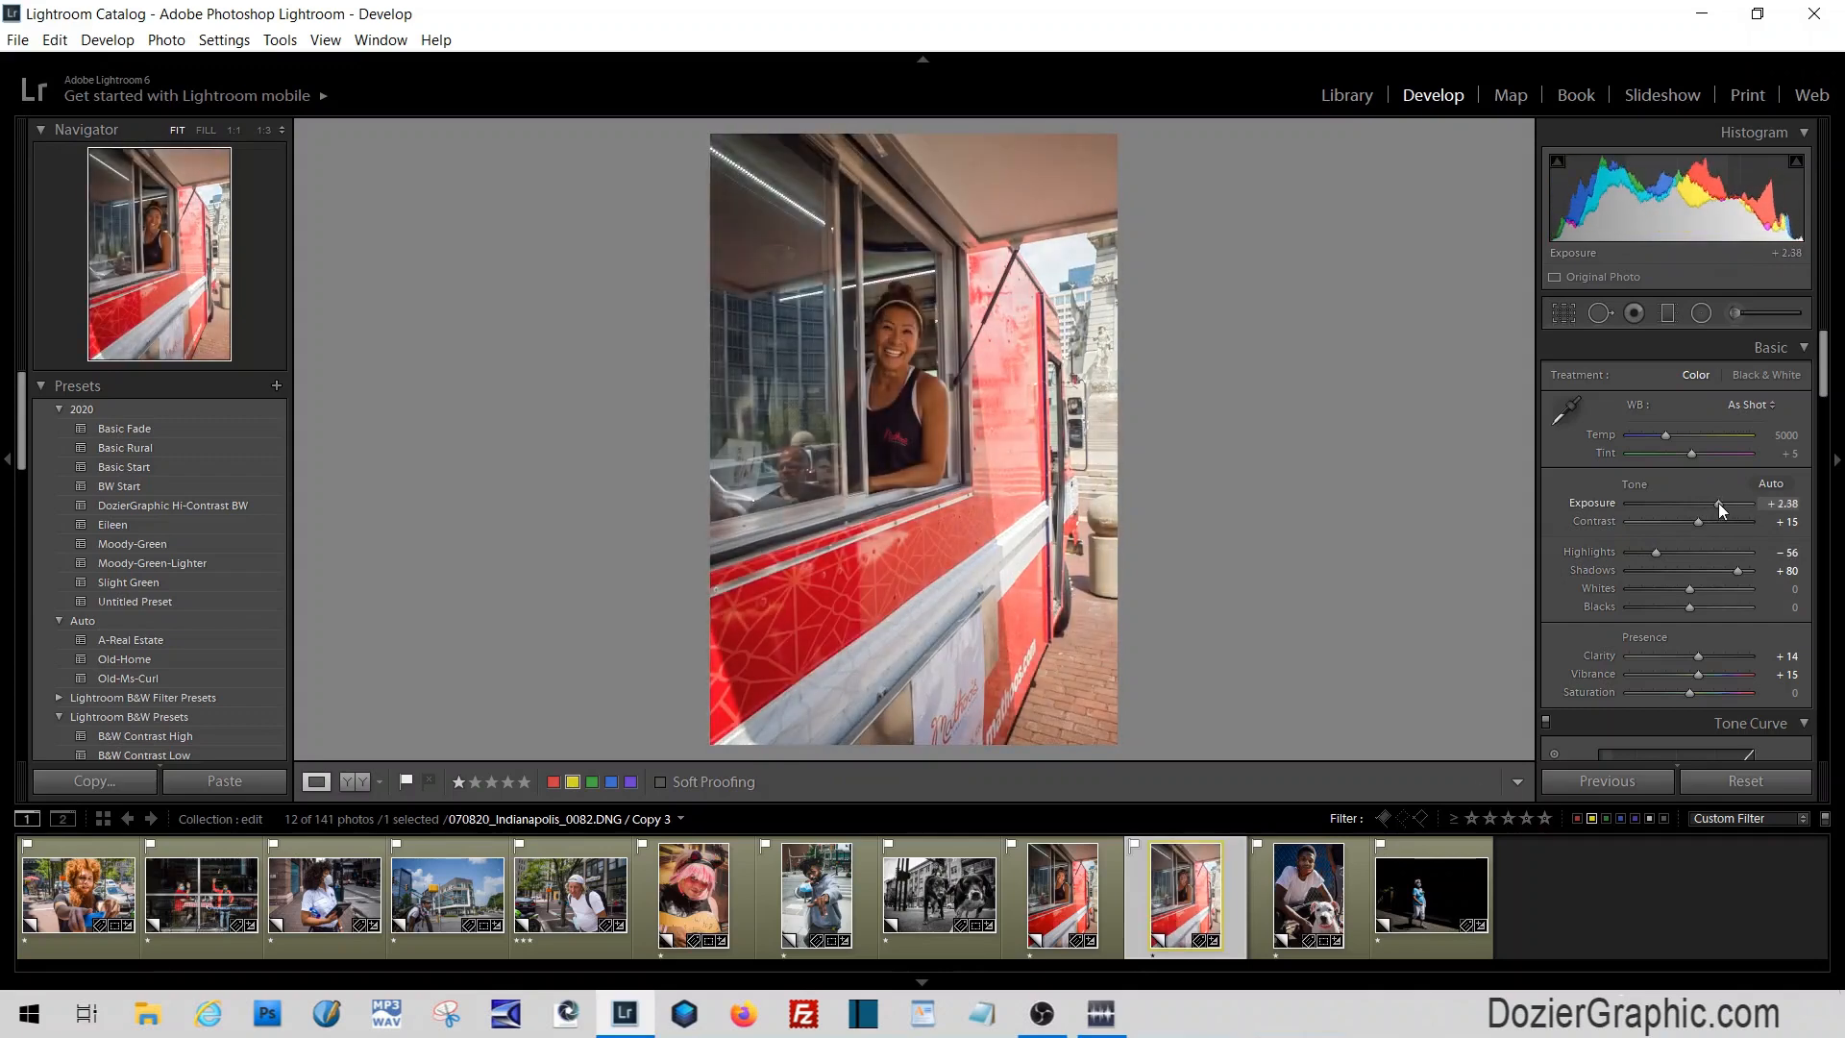
left_click_drag(1639, 553, 1634, 556)
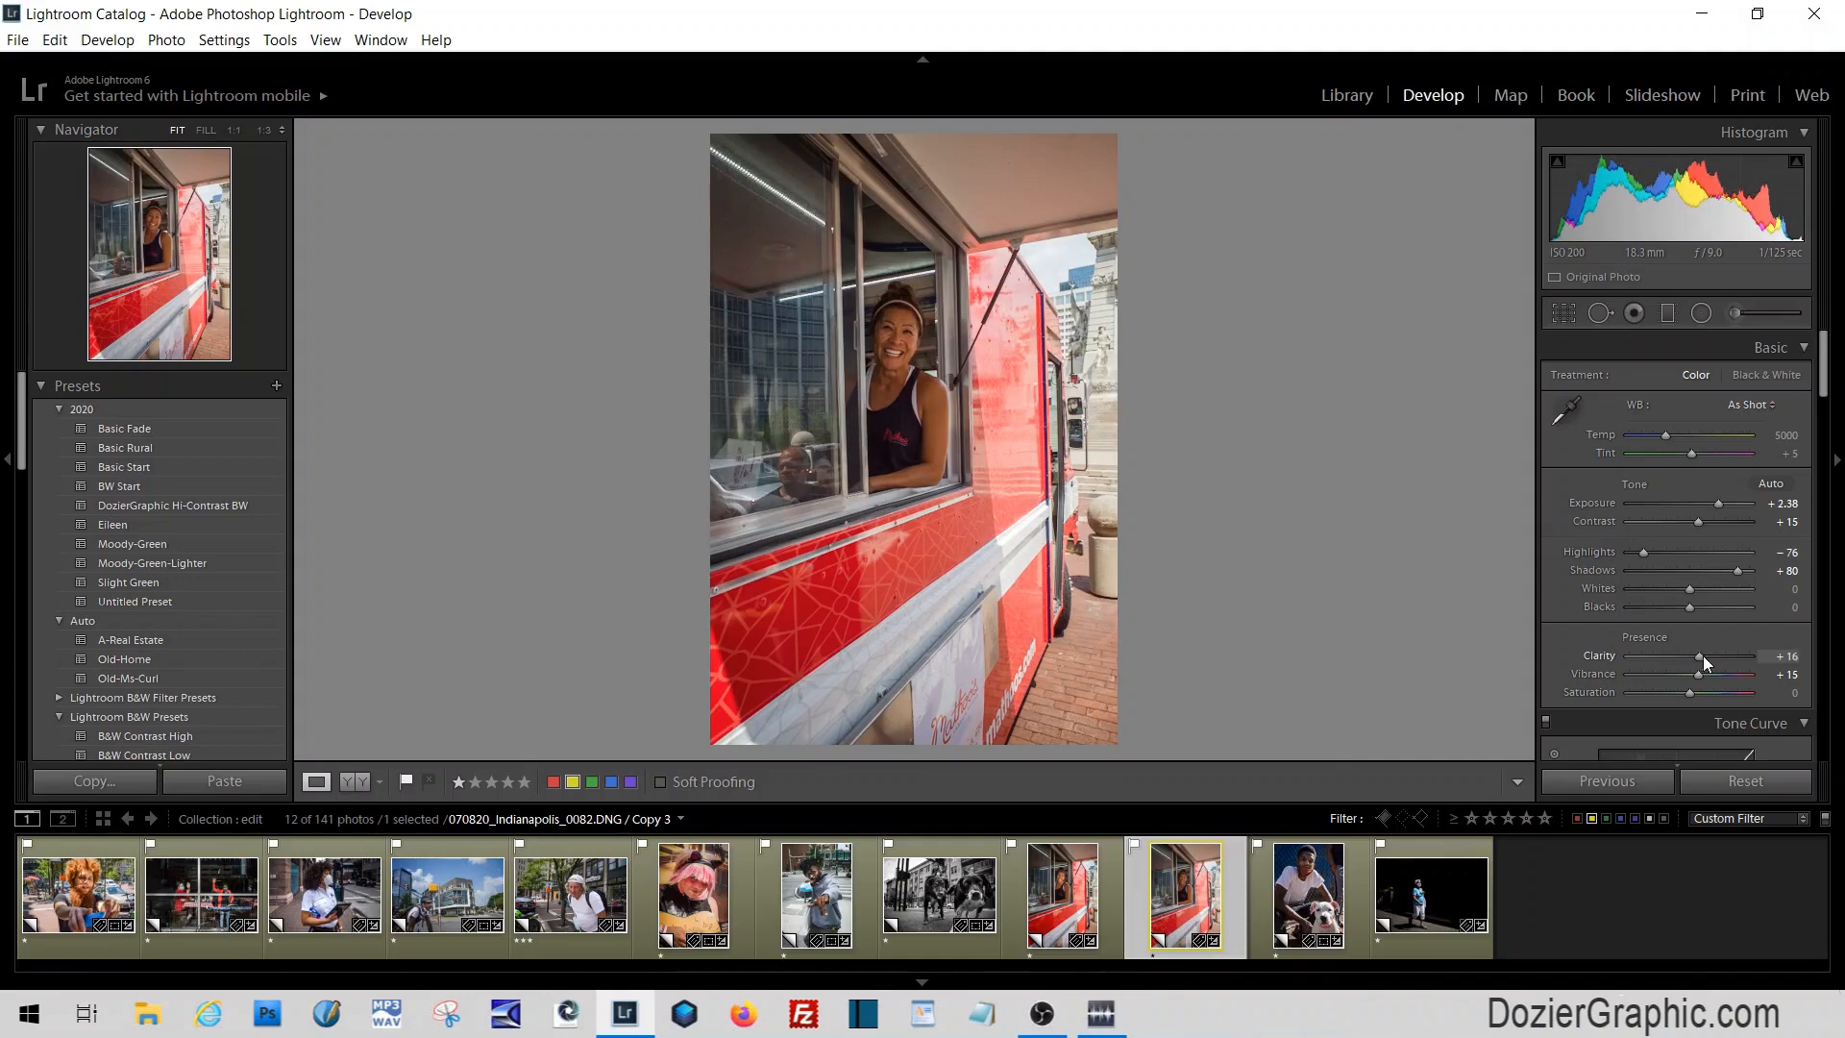
left_click_drag(1703, 655, 1705, 655)
left_click_drag(1701, 526, 1709, 525)
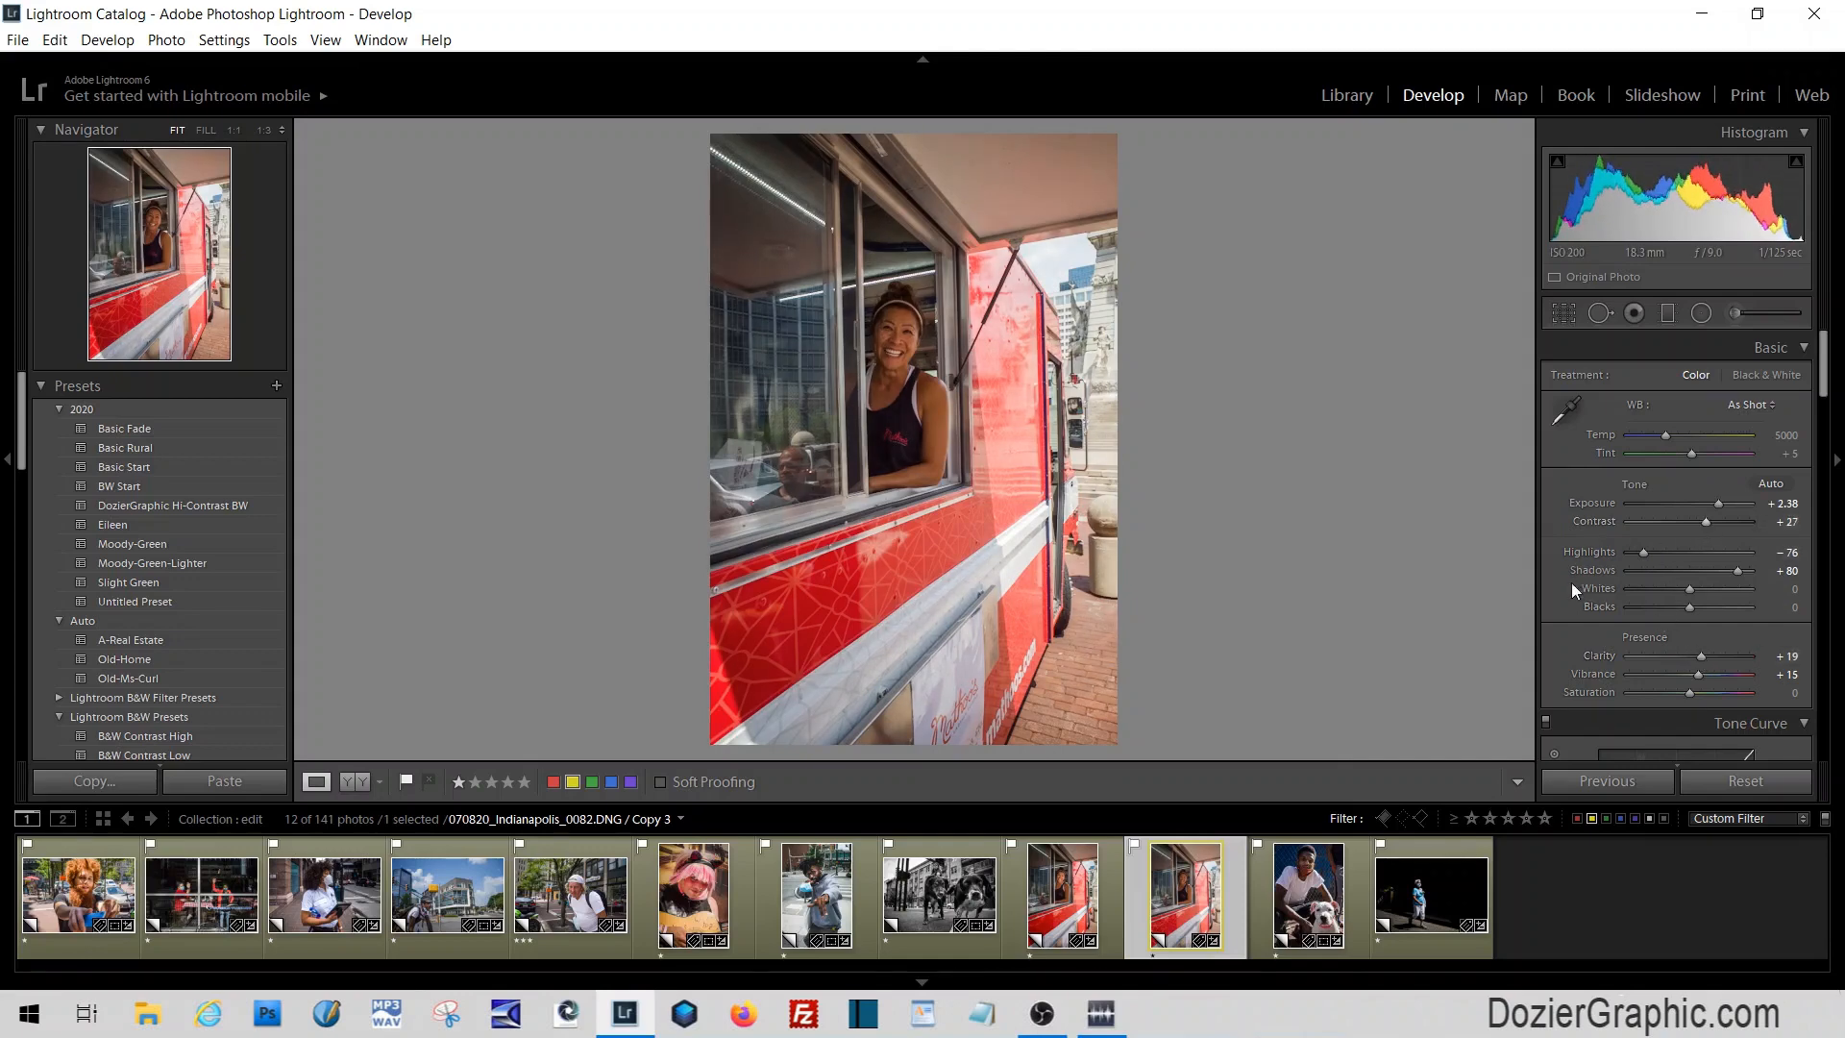
scroll(1577, 584, "down", 5)
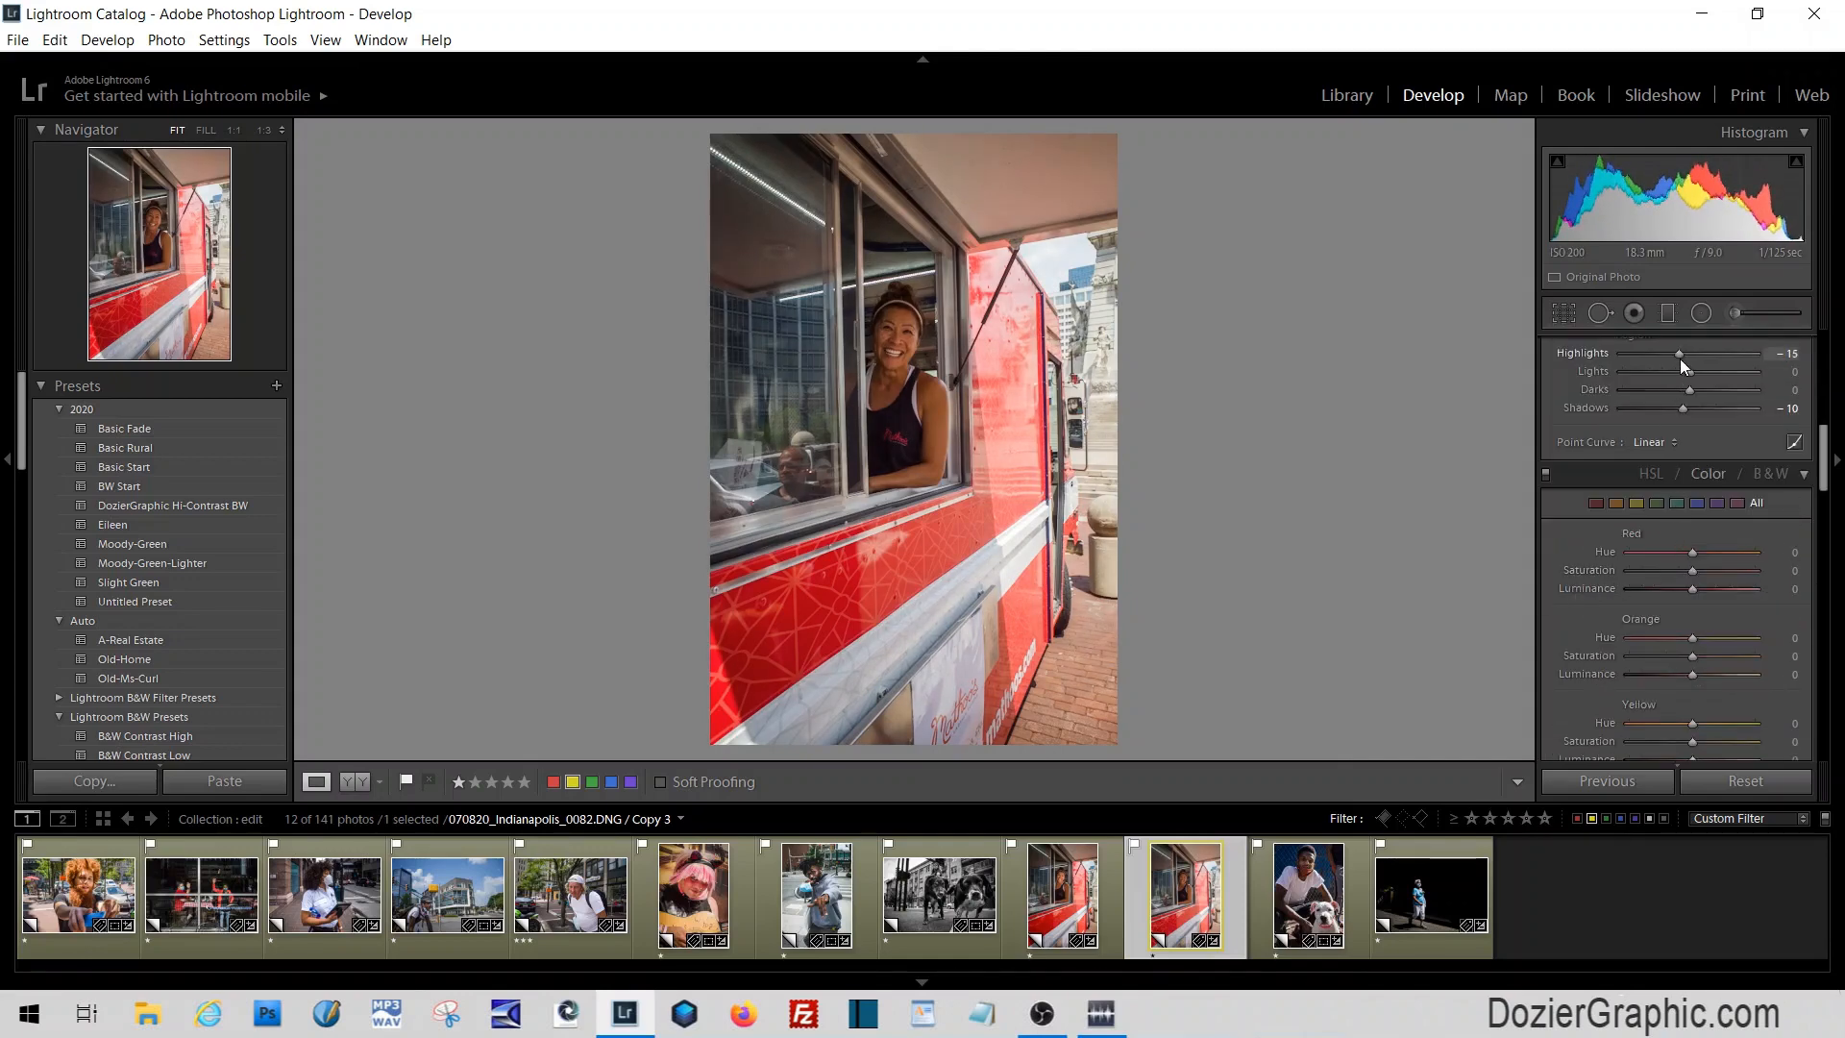
scroll(1576, 666, "up", 2)
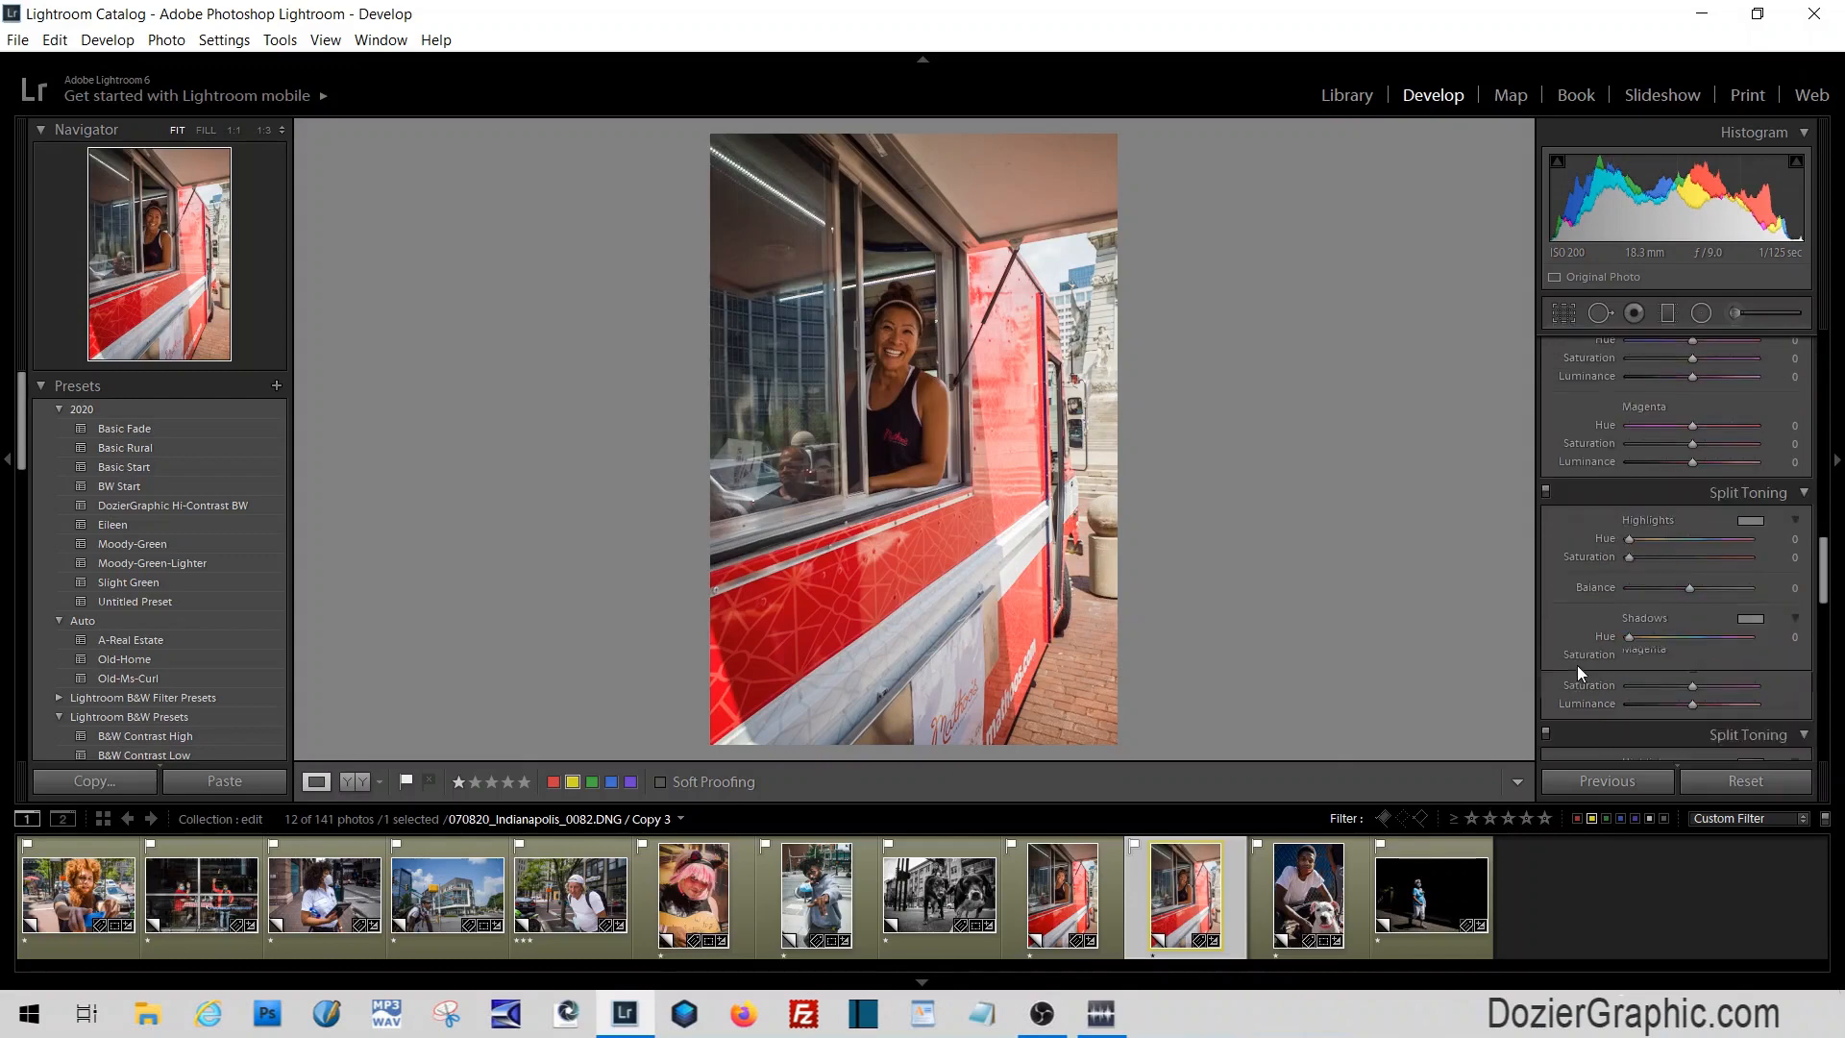
scroll(1578, 659, "up", 6)
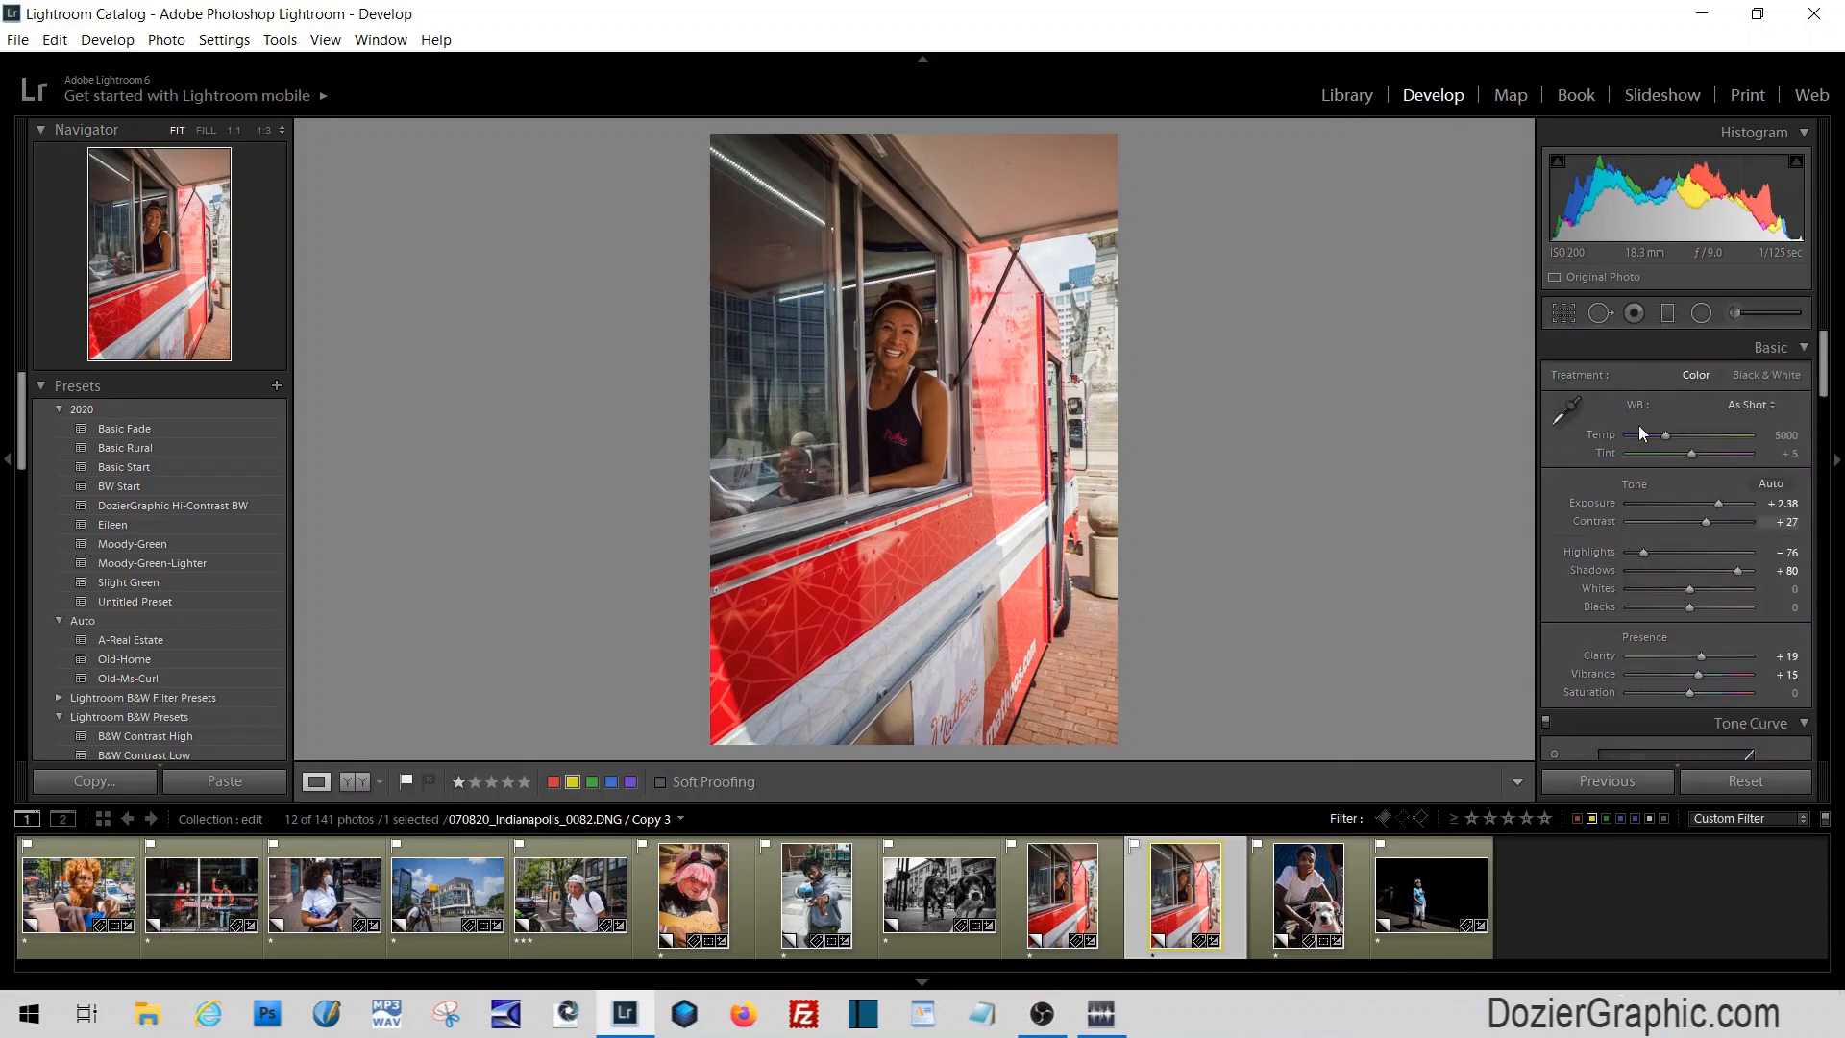
Apply a graduated filter from the photo's street-side edge across the truck with all effects reset, then Contrast 33, Highlights -40 and Clarity 36
left_click(1668, 314)
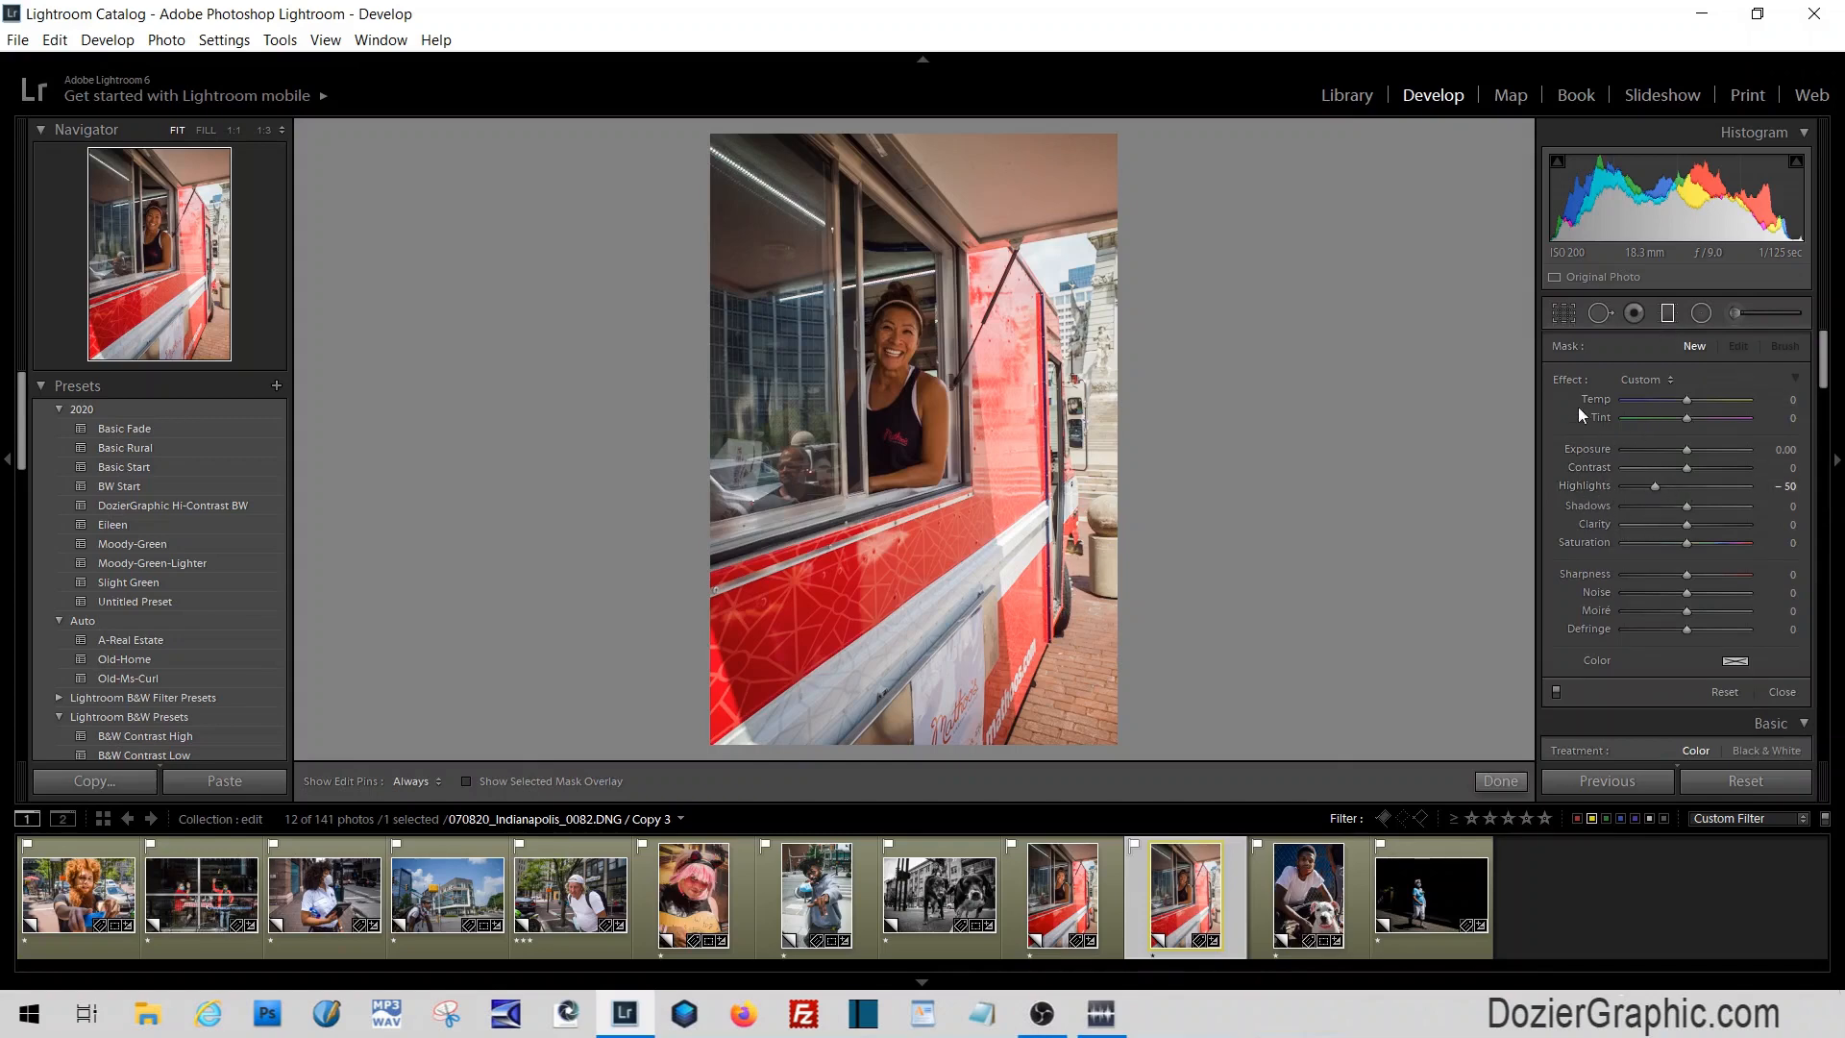
double_click(1572, 377)
left_click_drag(1149, 363, 1103, 369)
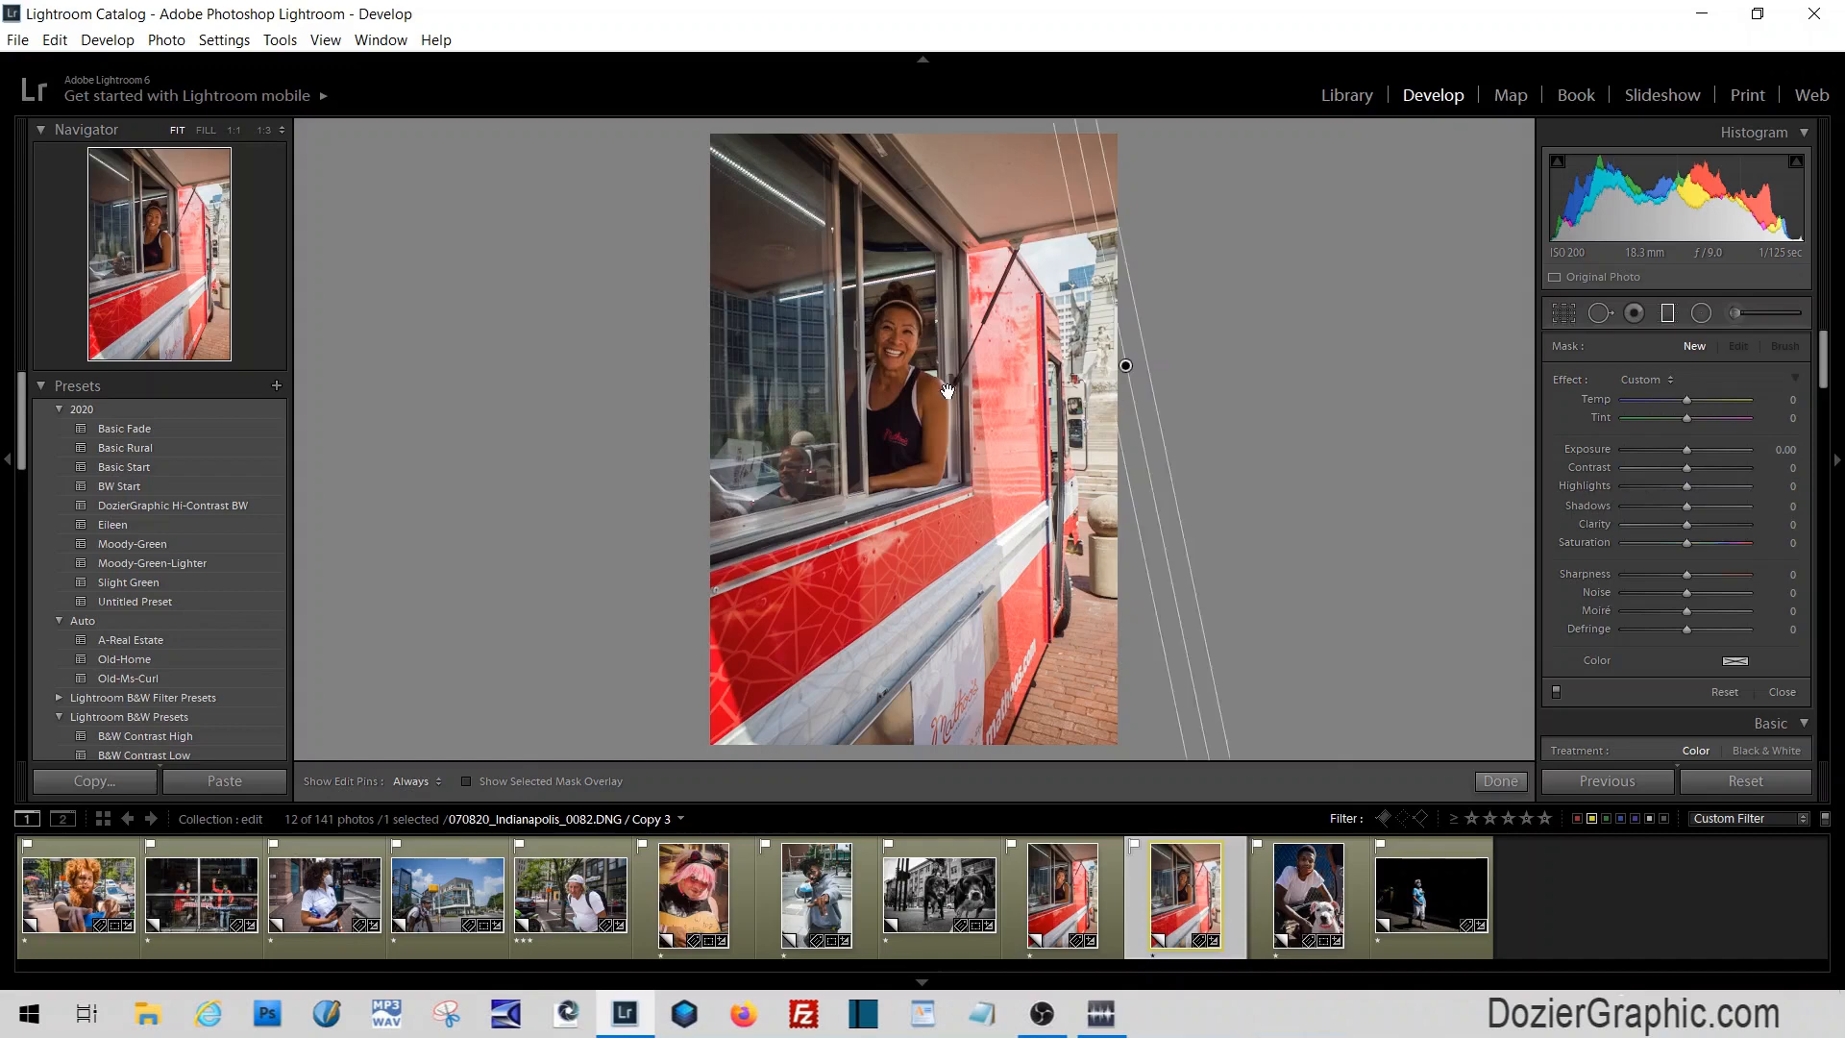
mouse_move(947, 391)
left_mouse_down()
mouse_move(796, 389)
mouse_move(834, 389)
left_mouse_up()
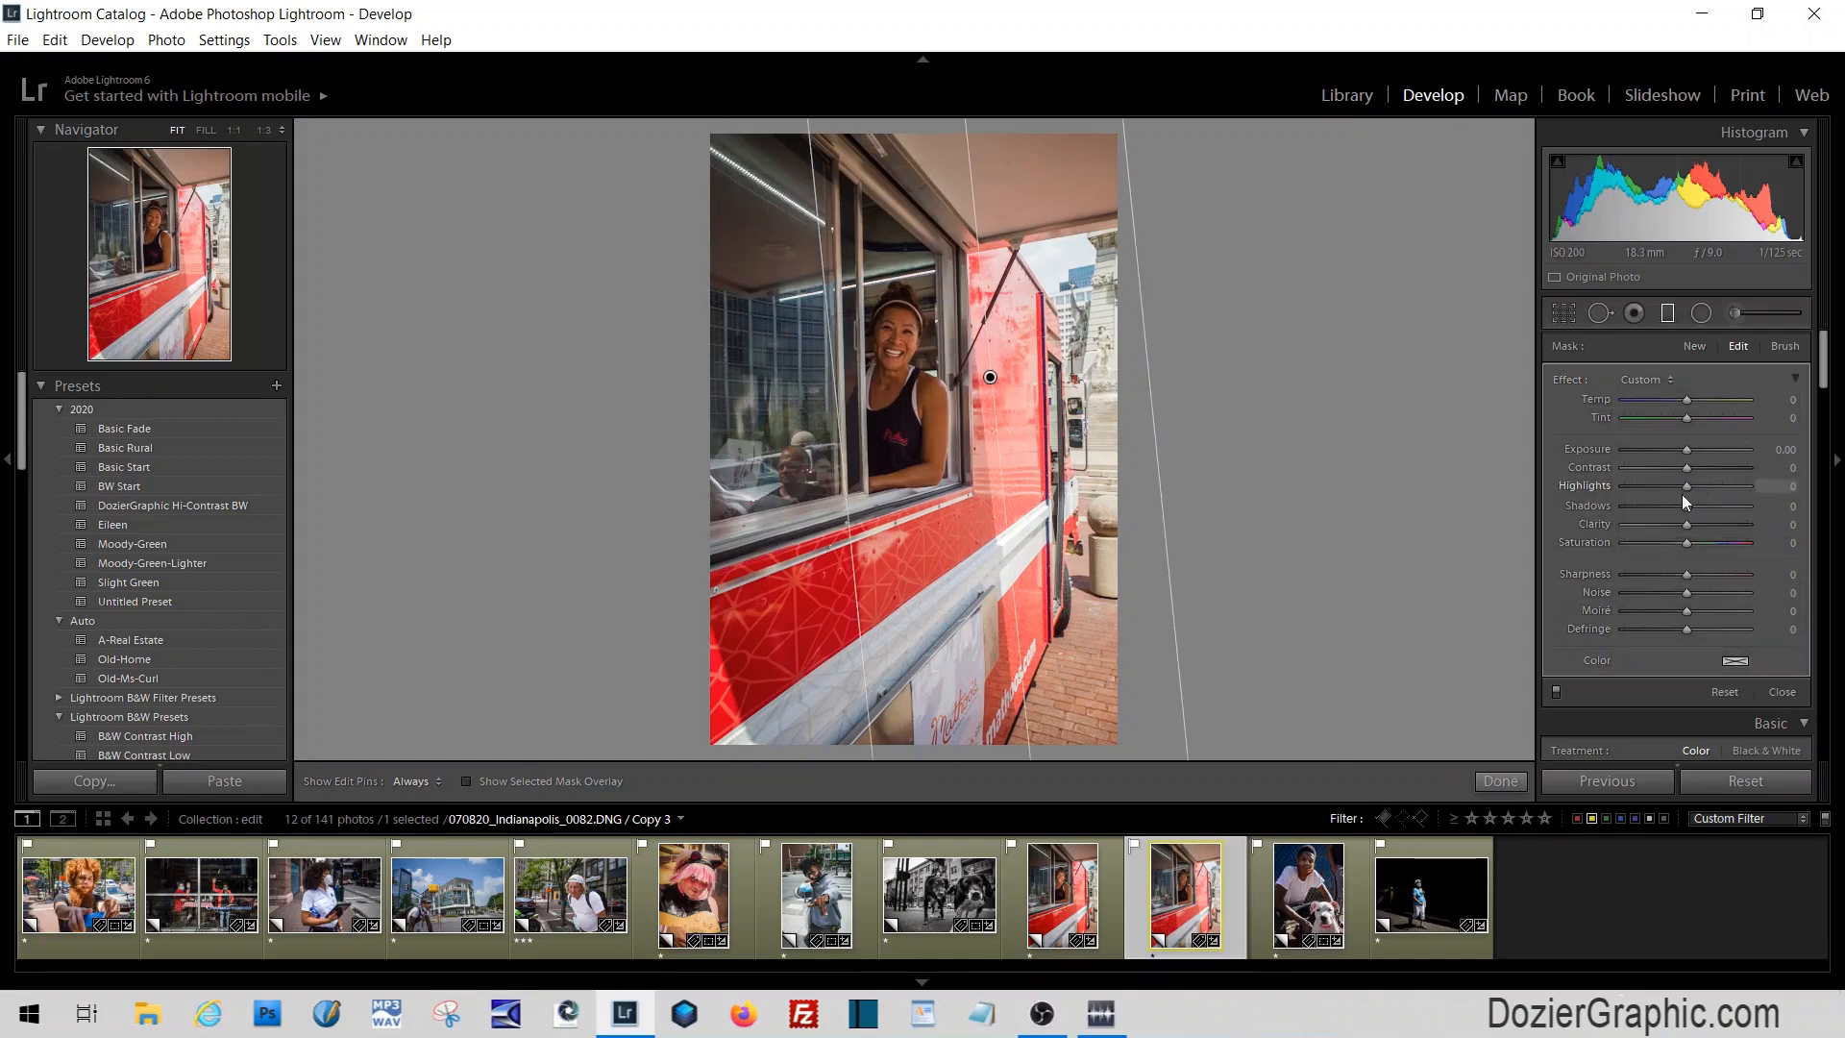
left_click_drag(1688, 487, 1710, 523)
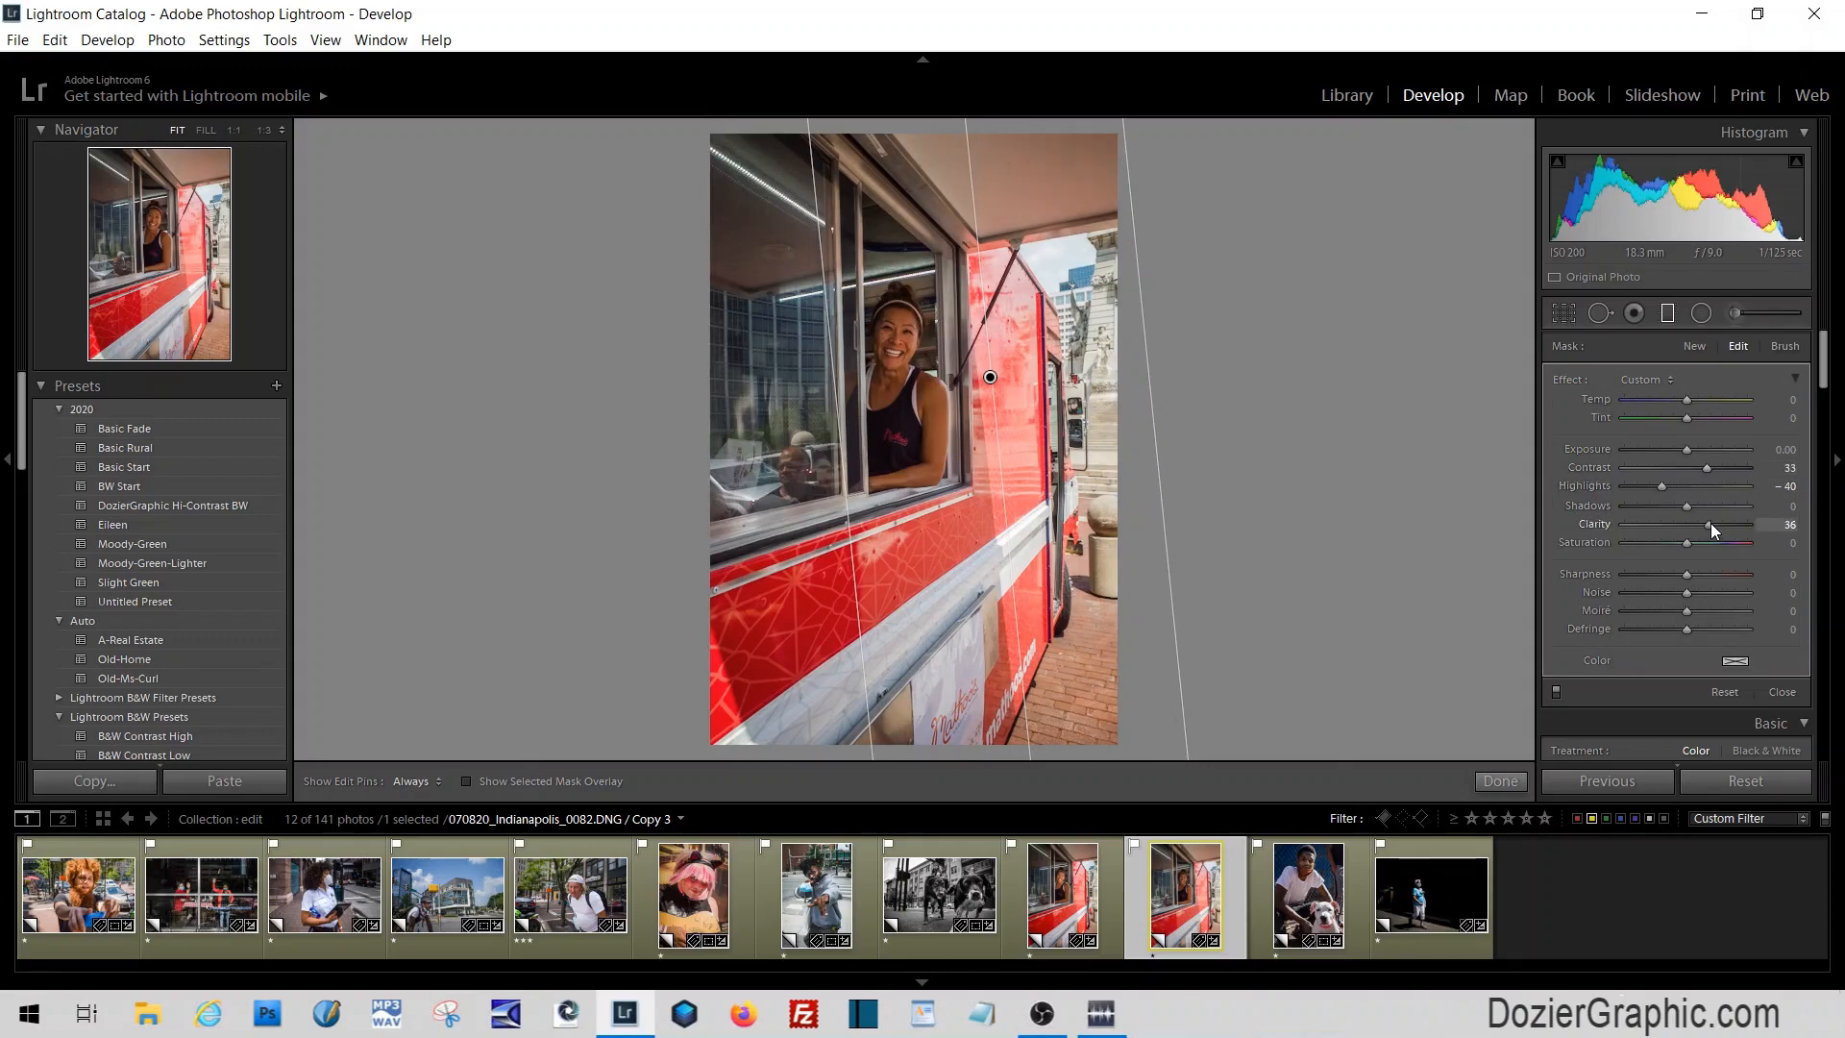
left_click(1668, 313)
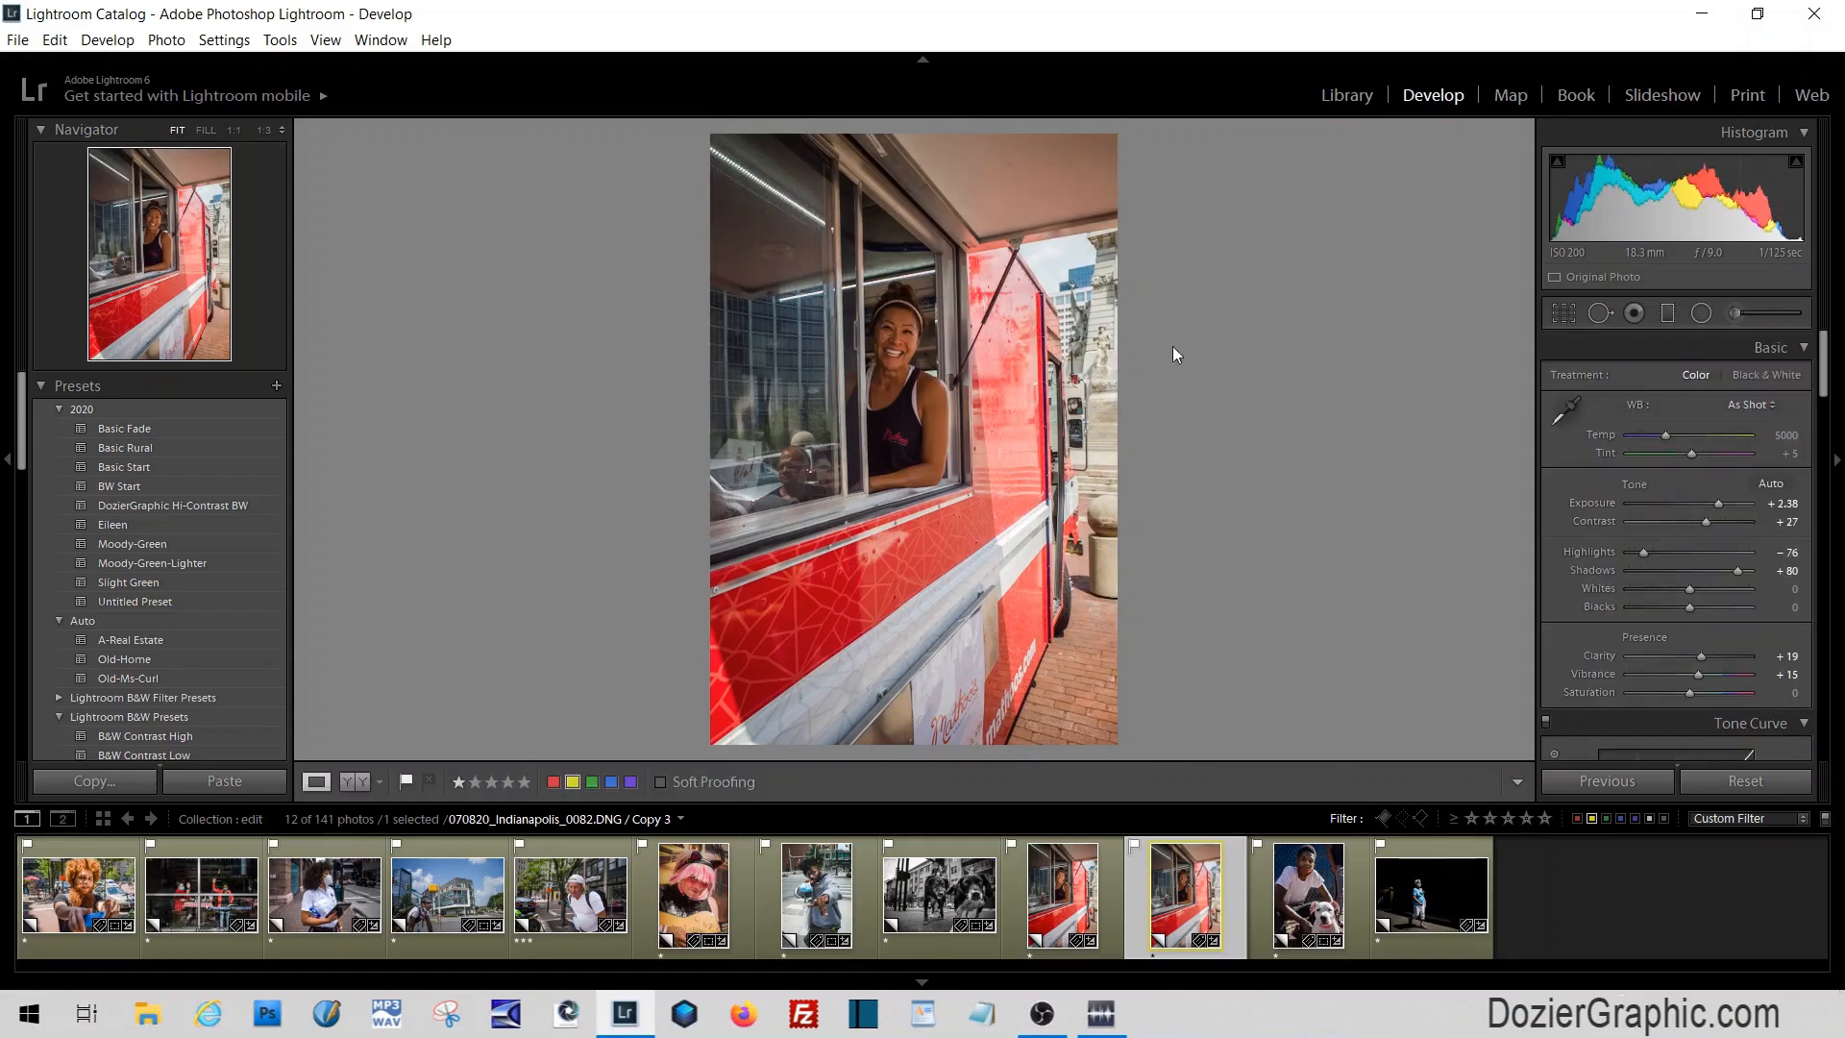
Add a radial filter around the woman in the window with Exposure 0.65, Highlights -21, Shadows 30 and Clarity 40
left_click(1701, 314)
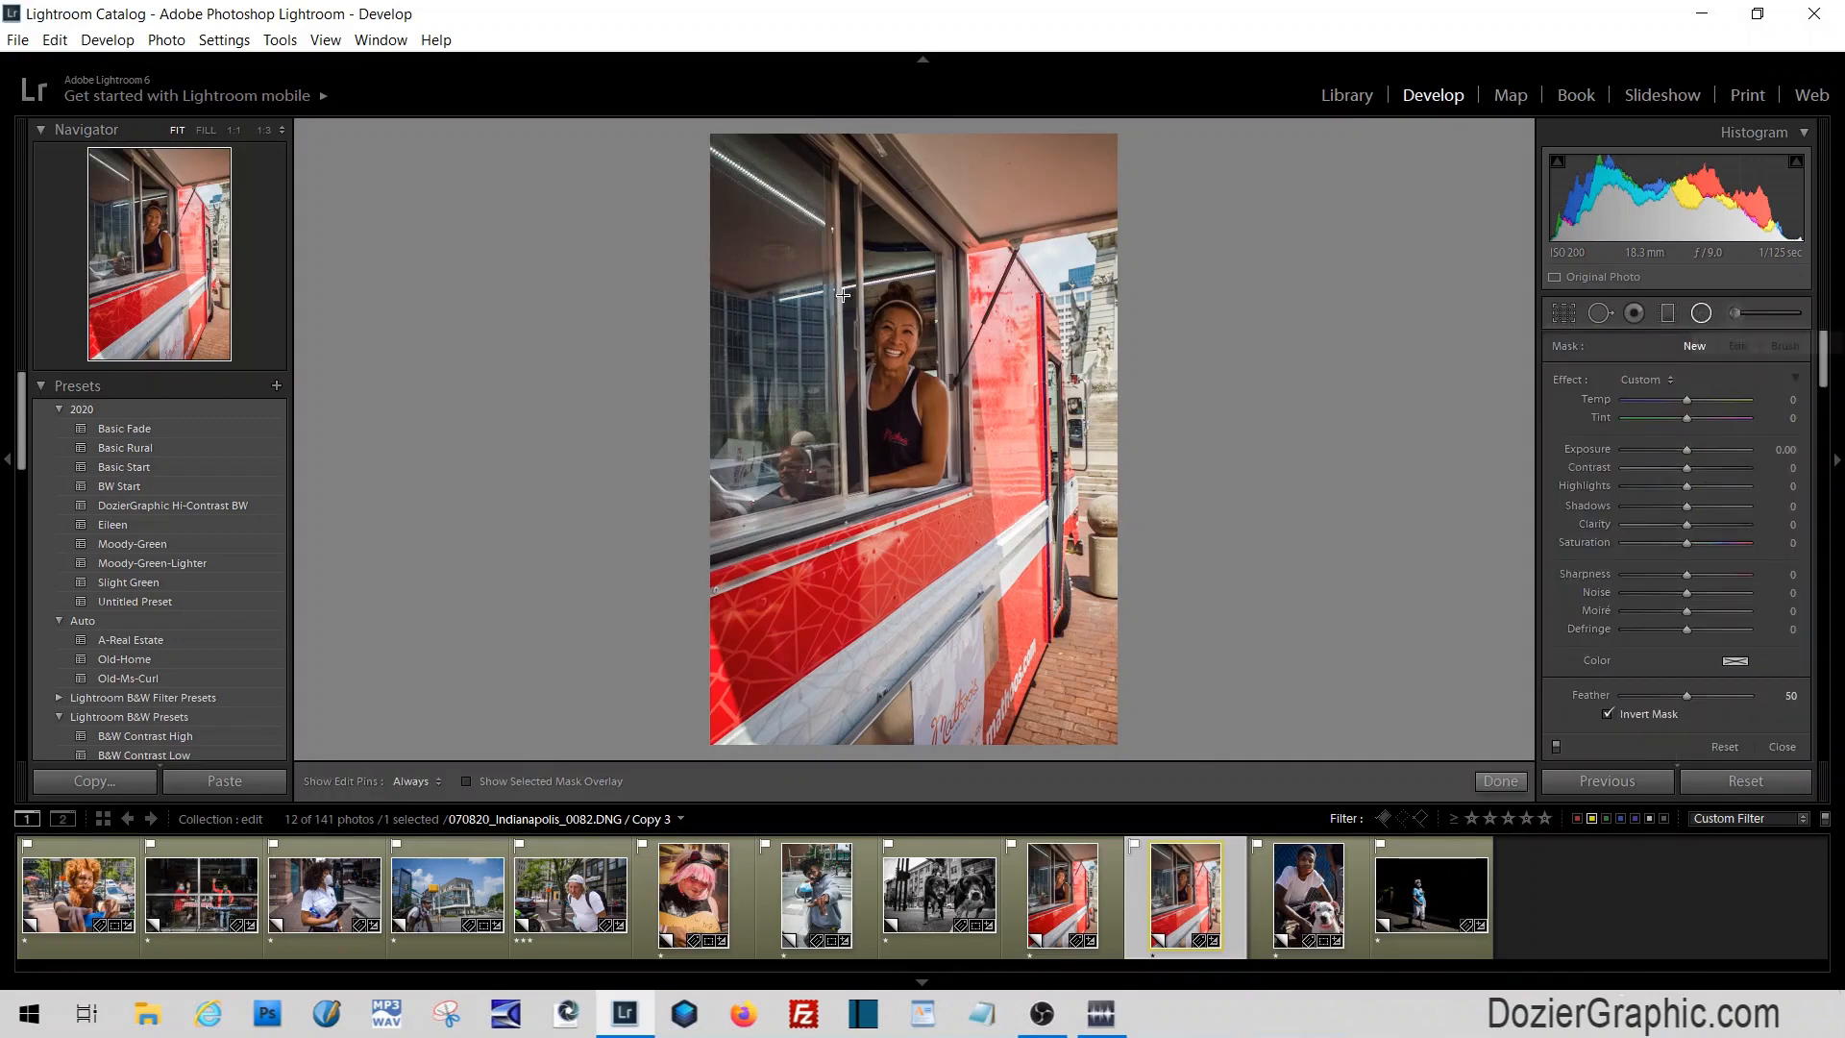
left_click_drag(893, 354, 937, 441)
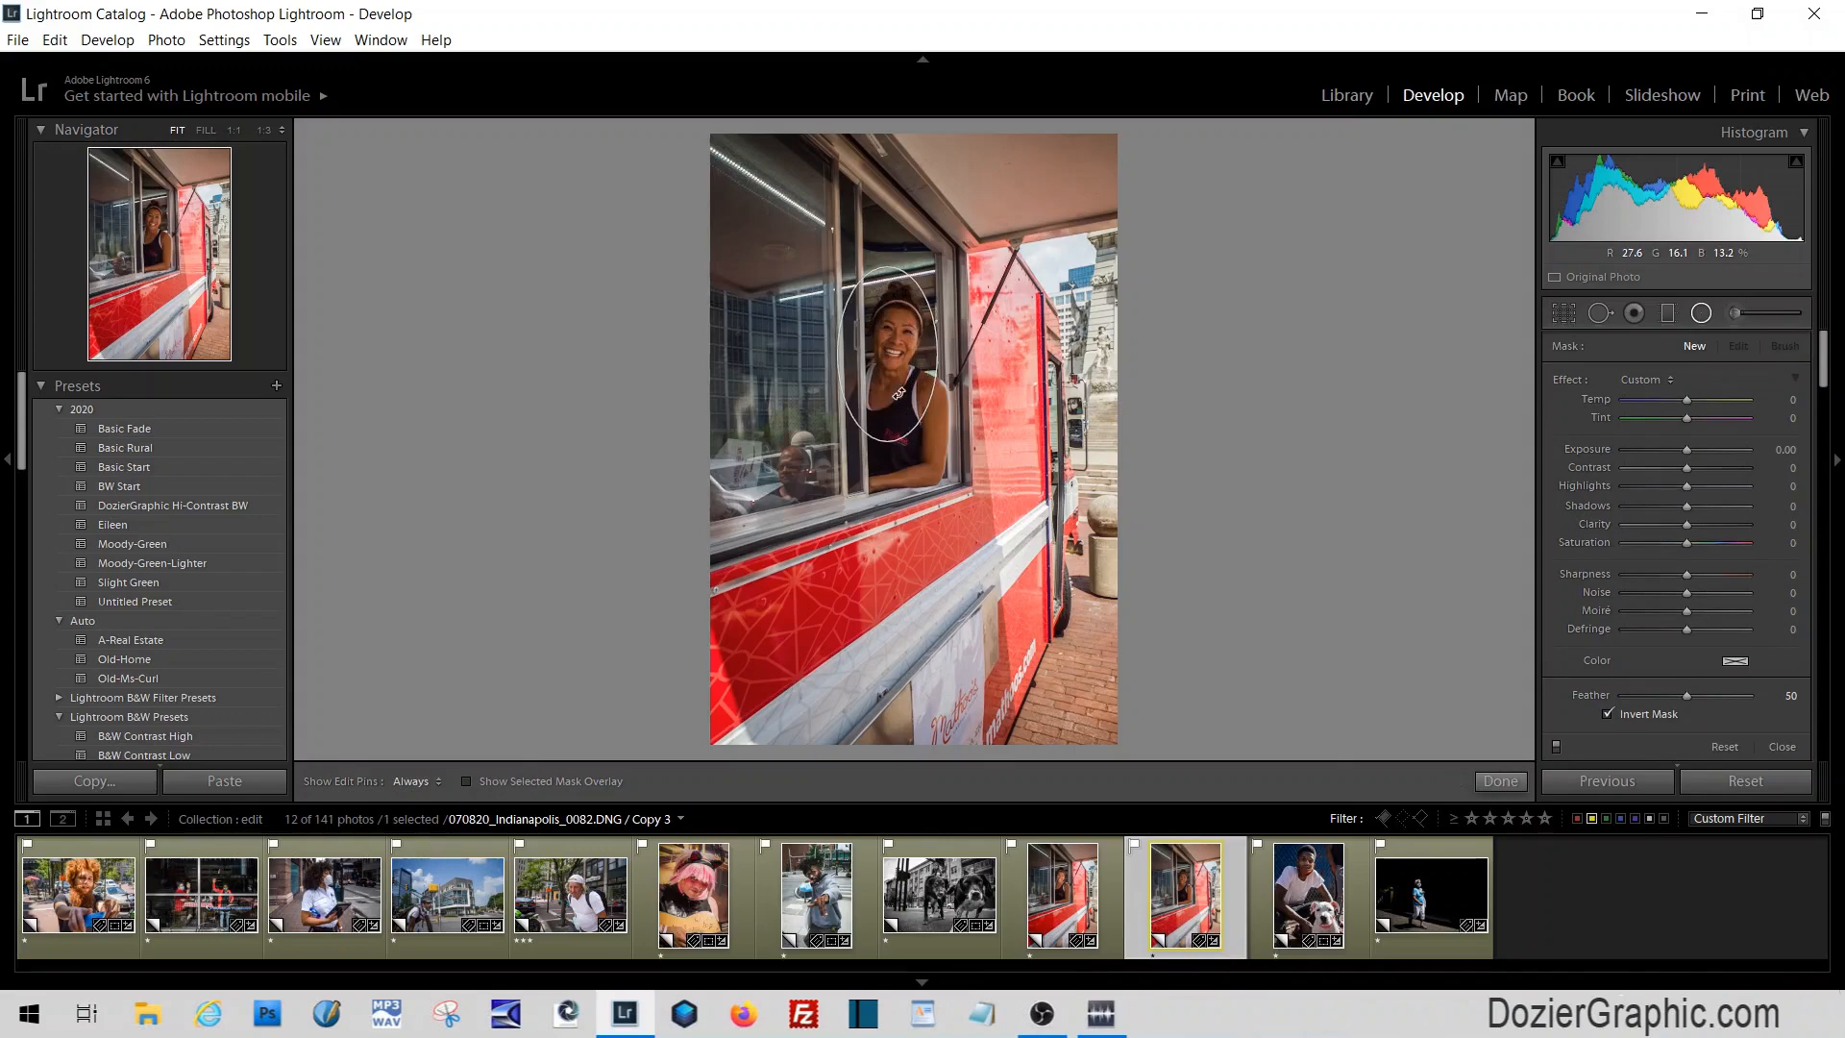
left_click_drag(887, 352, 895, 368)
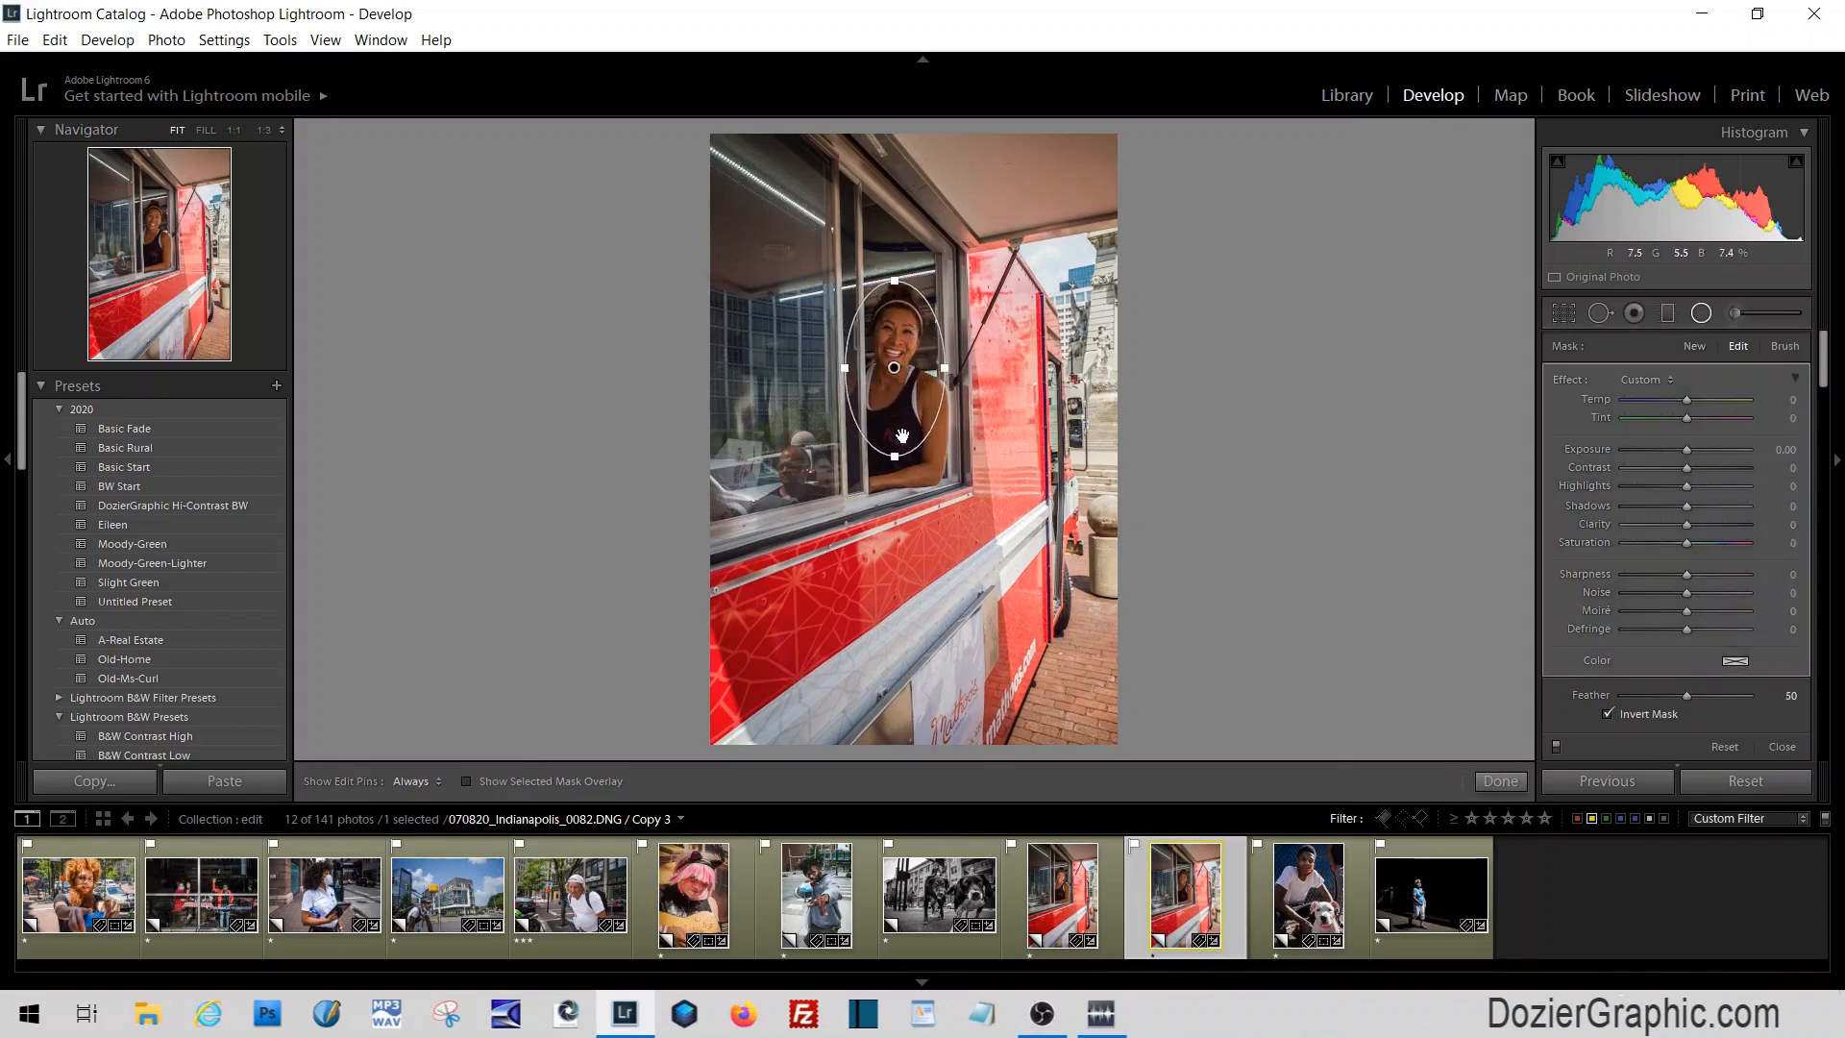
left_click_drag(1681, 452, 1691, 451)
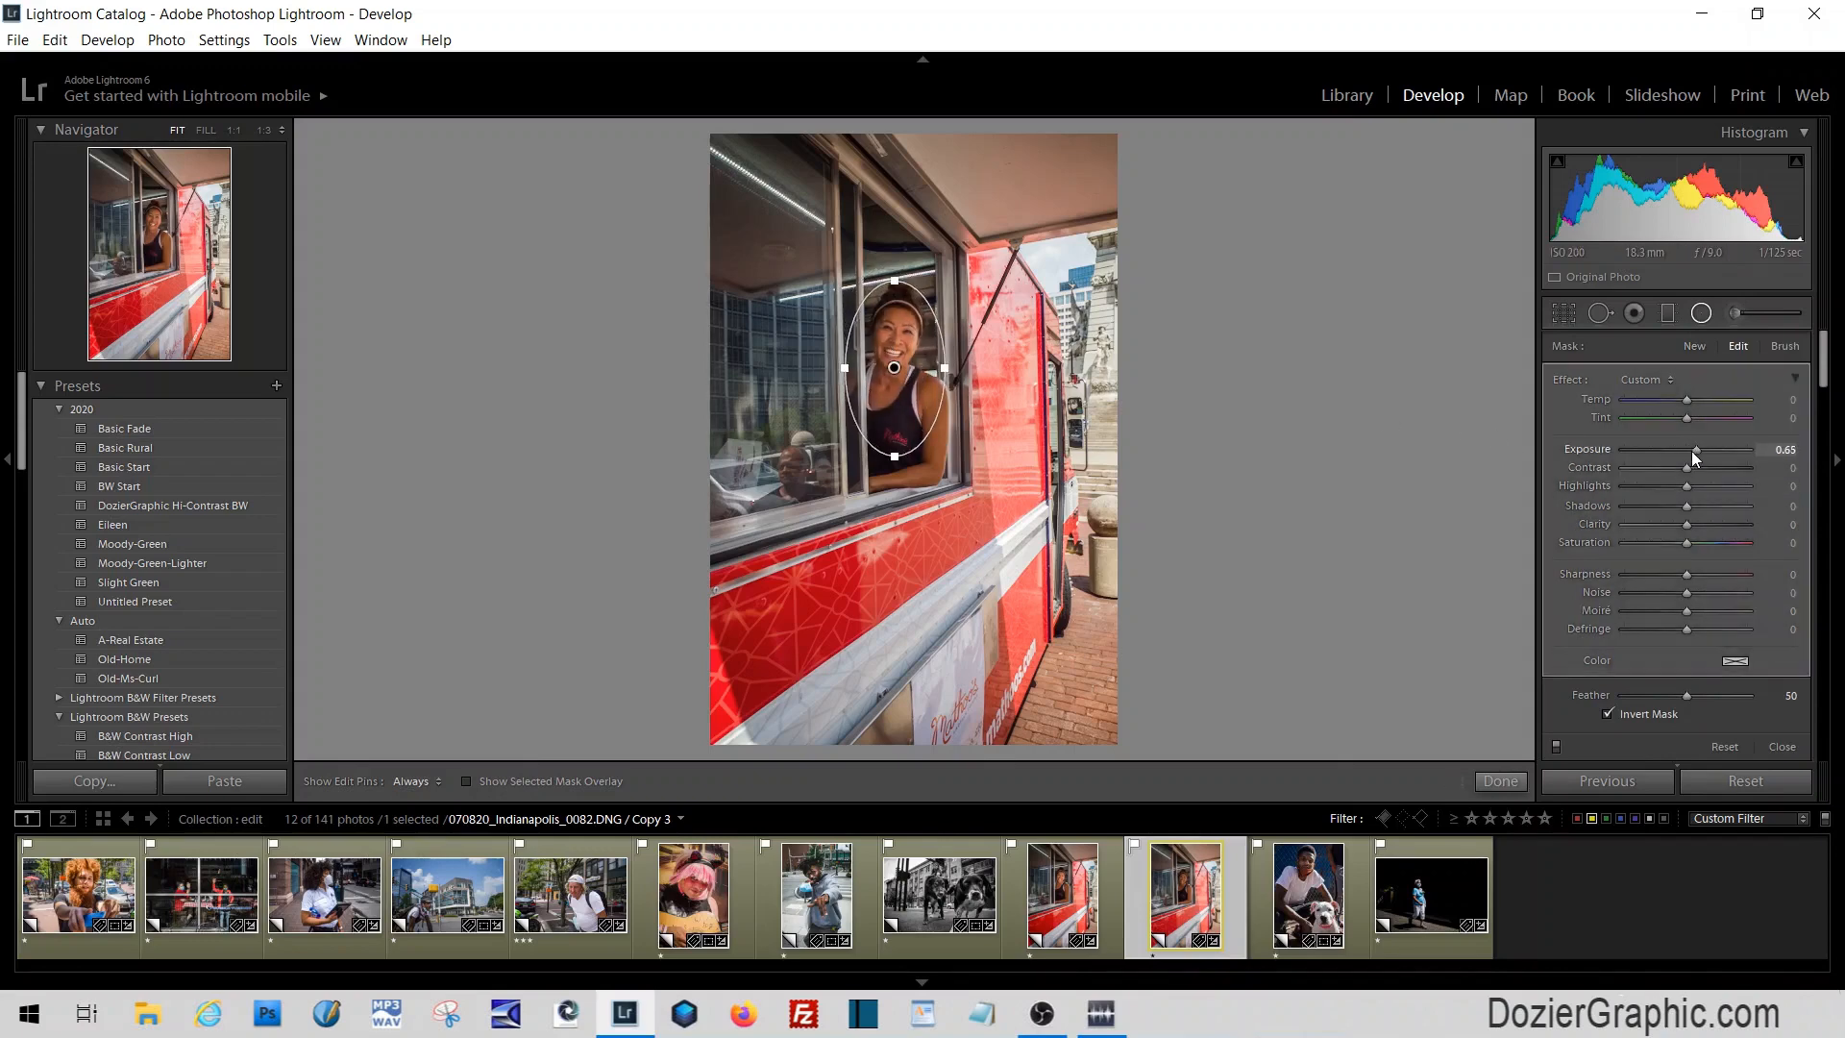
left_click(1711, 525)
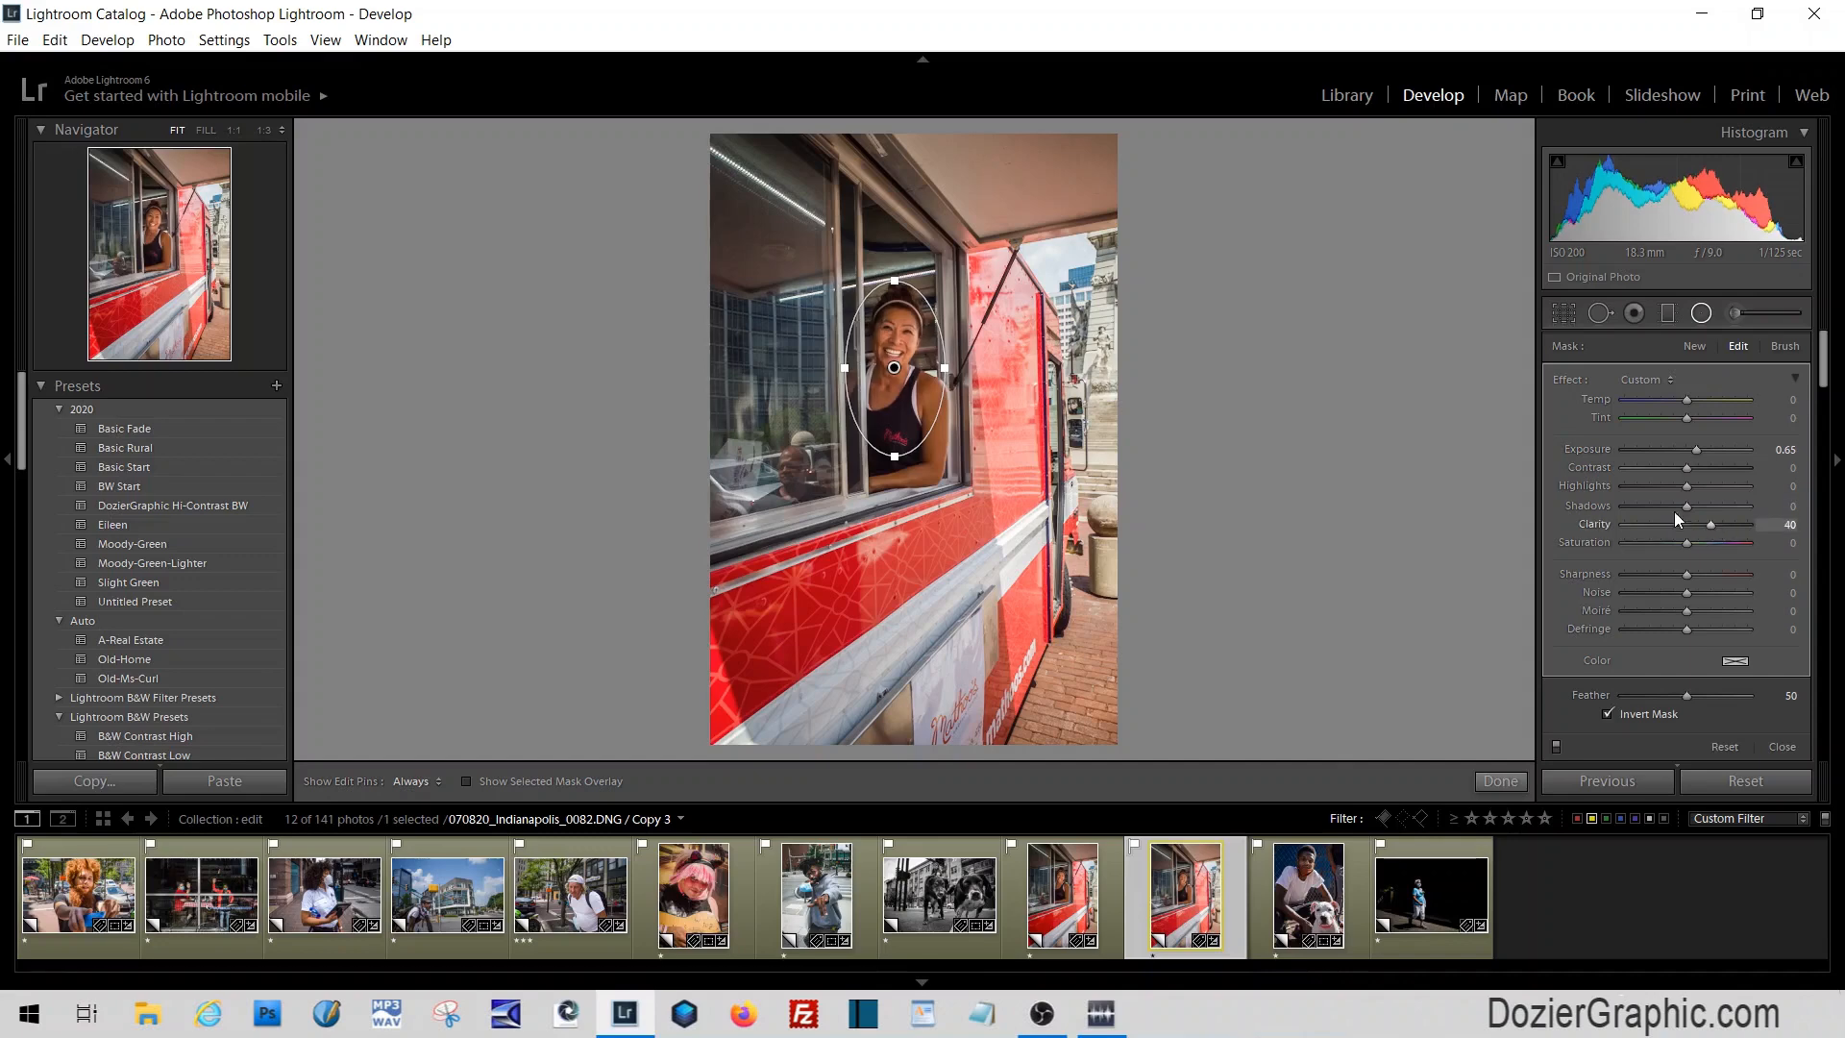
left_click_drag(1670, 489, 1705, 509)
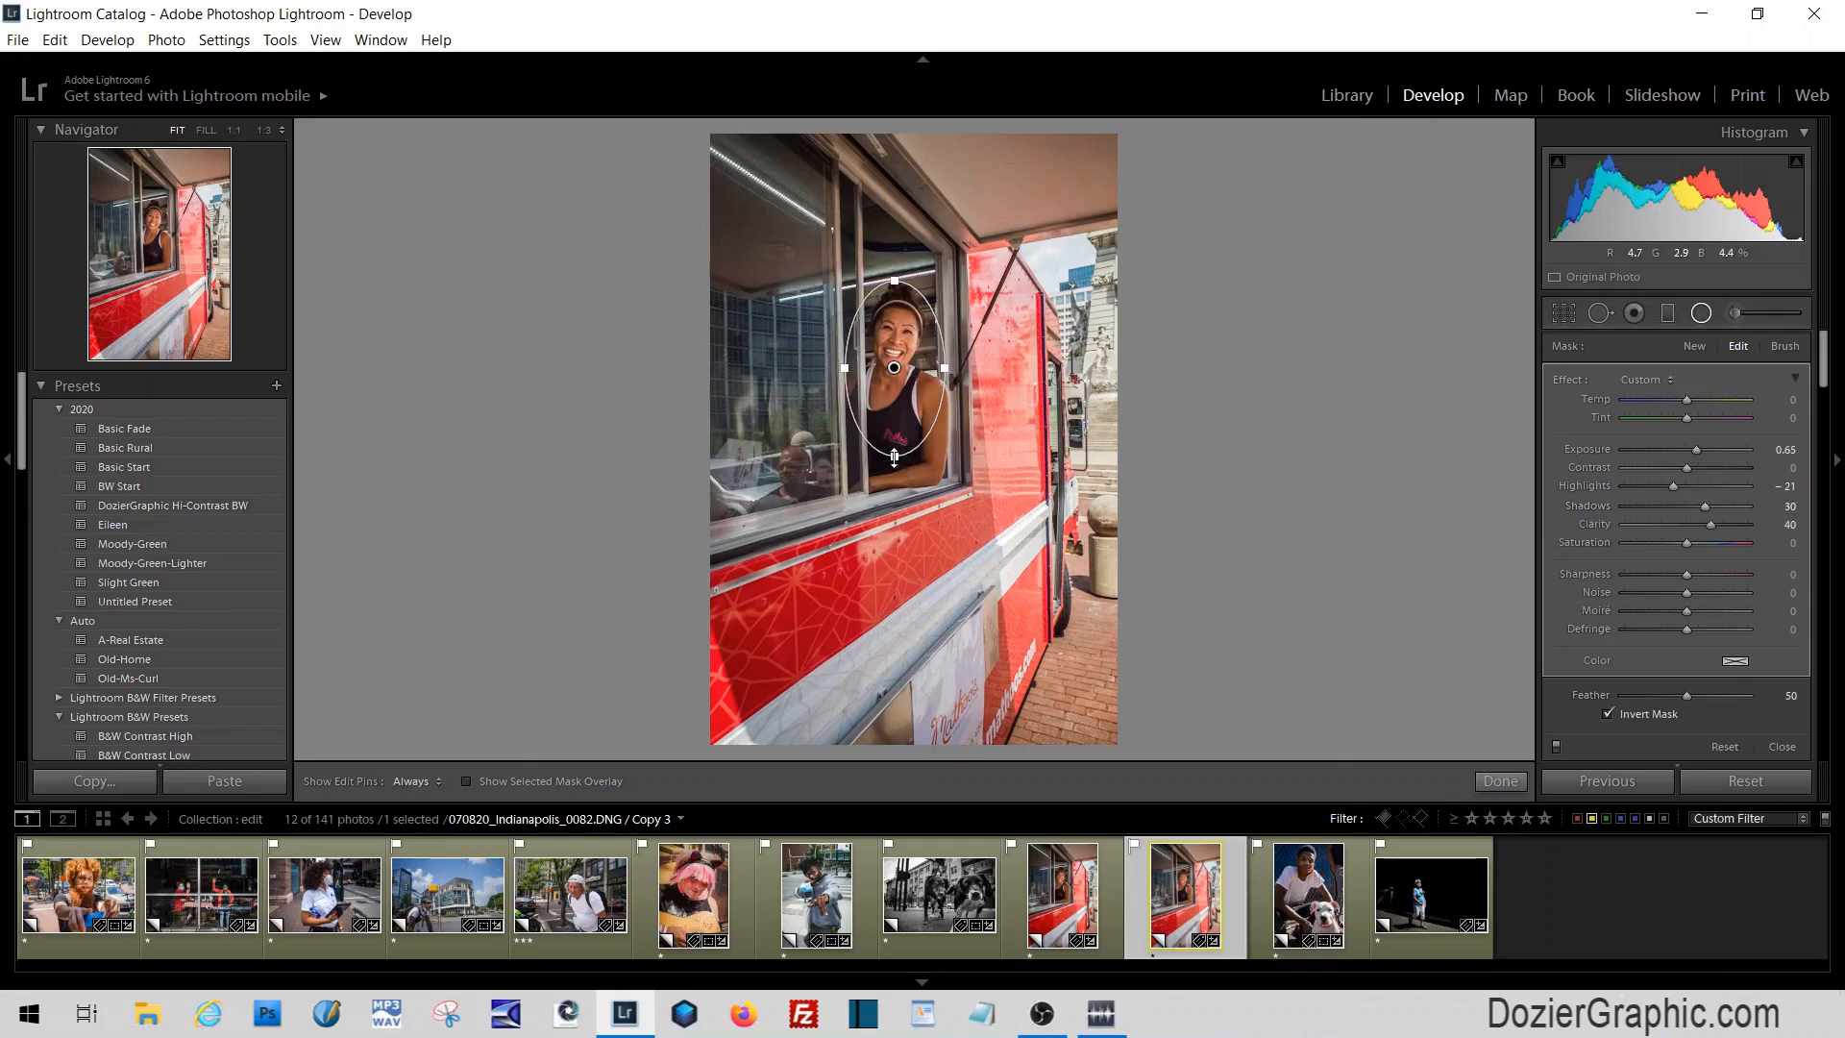
Enlarge the radial filter to cover the woman's upper body, compare it off and on, and raise its Clarity to 58
left_click_drag(894, 456, 893, 485)
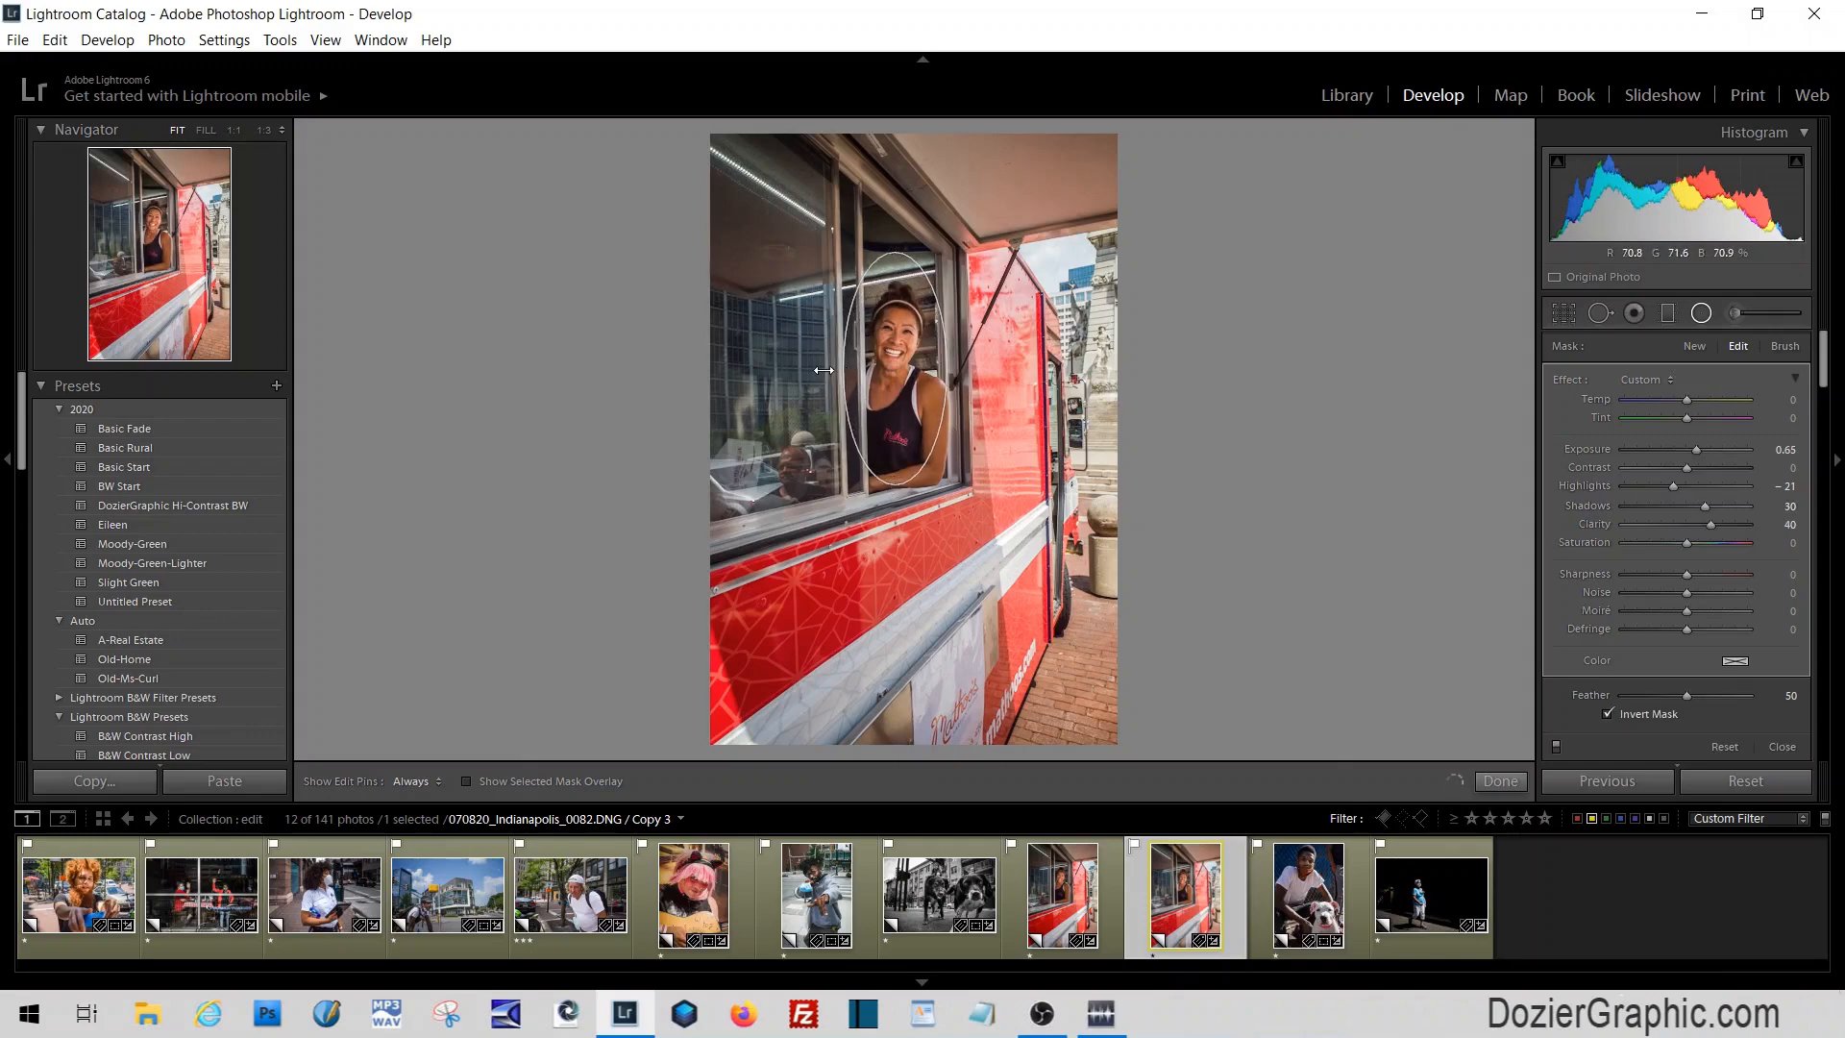
left_click_drag(823, 370, 830, 369)
left_click(1557, 747)
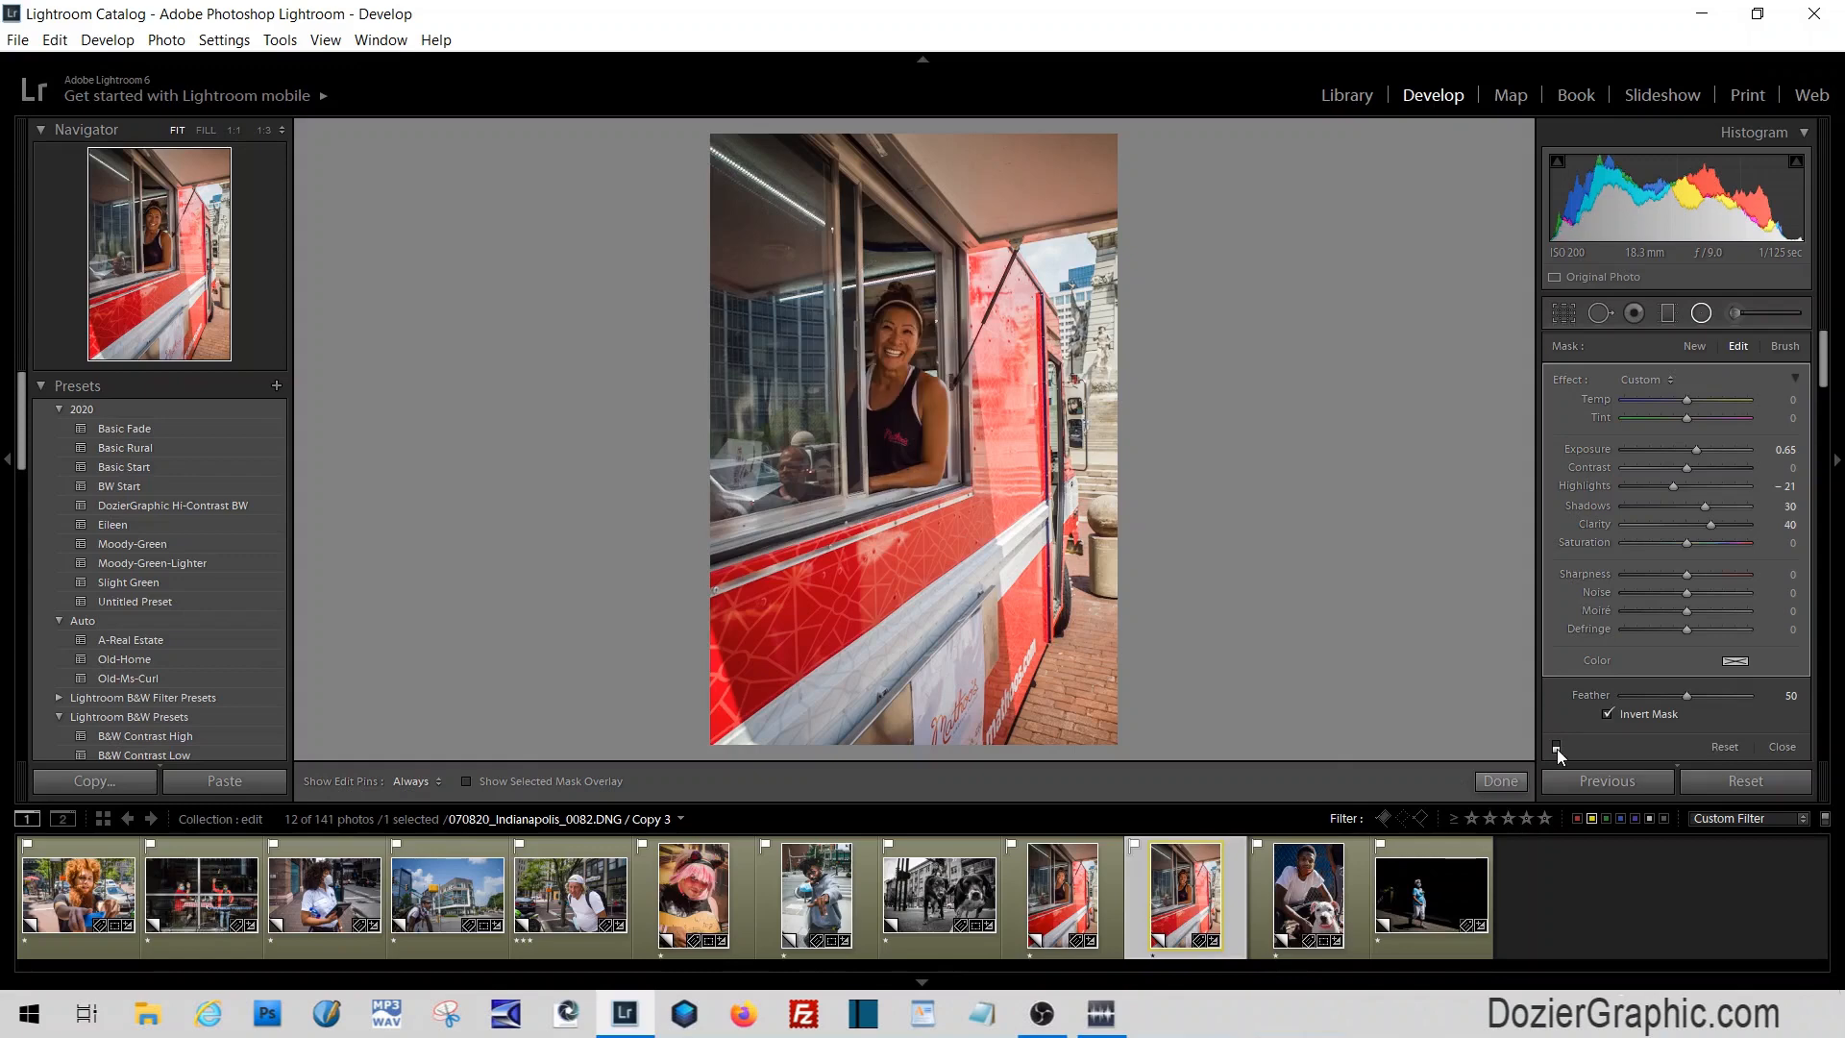
left_click(1556, 747)
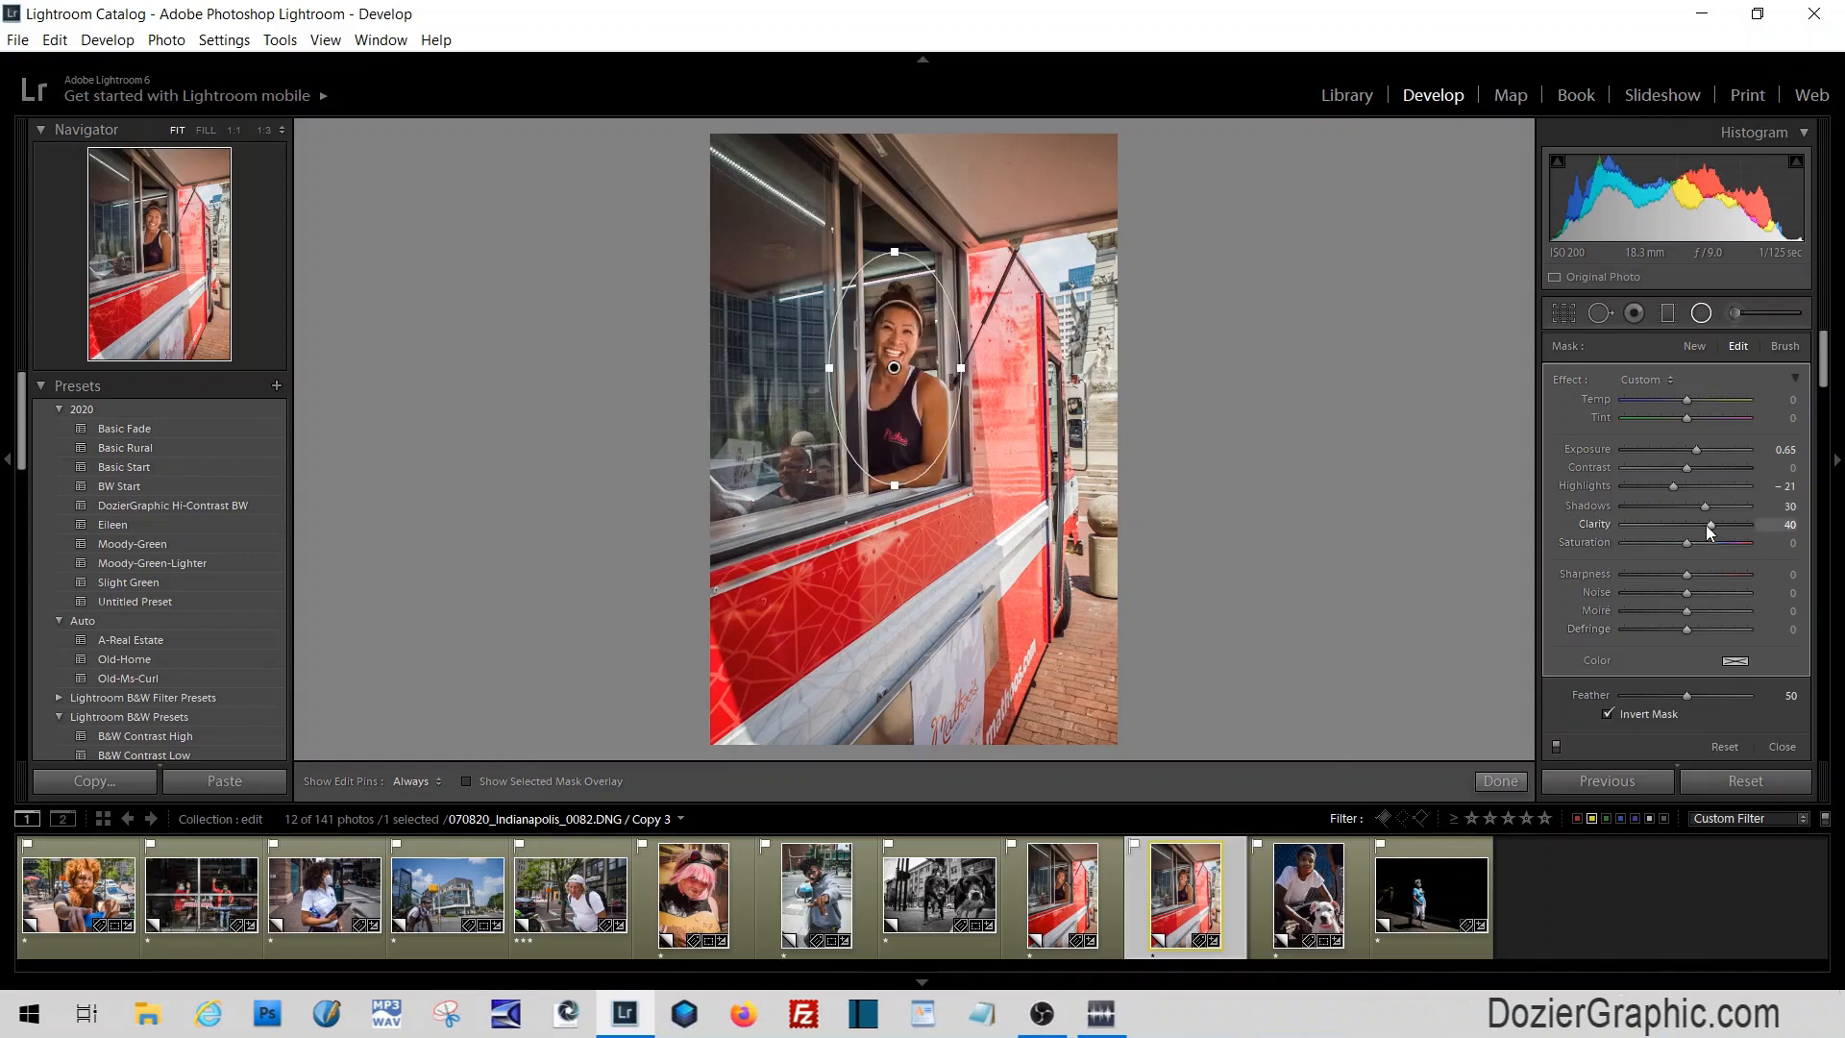
left_click_drag(1707, 525, 1718, 525)
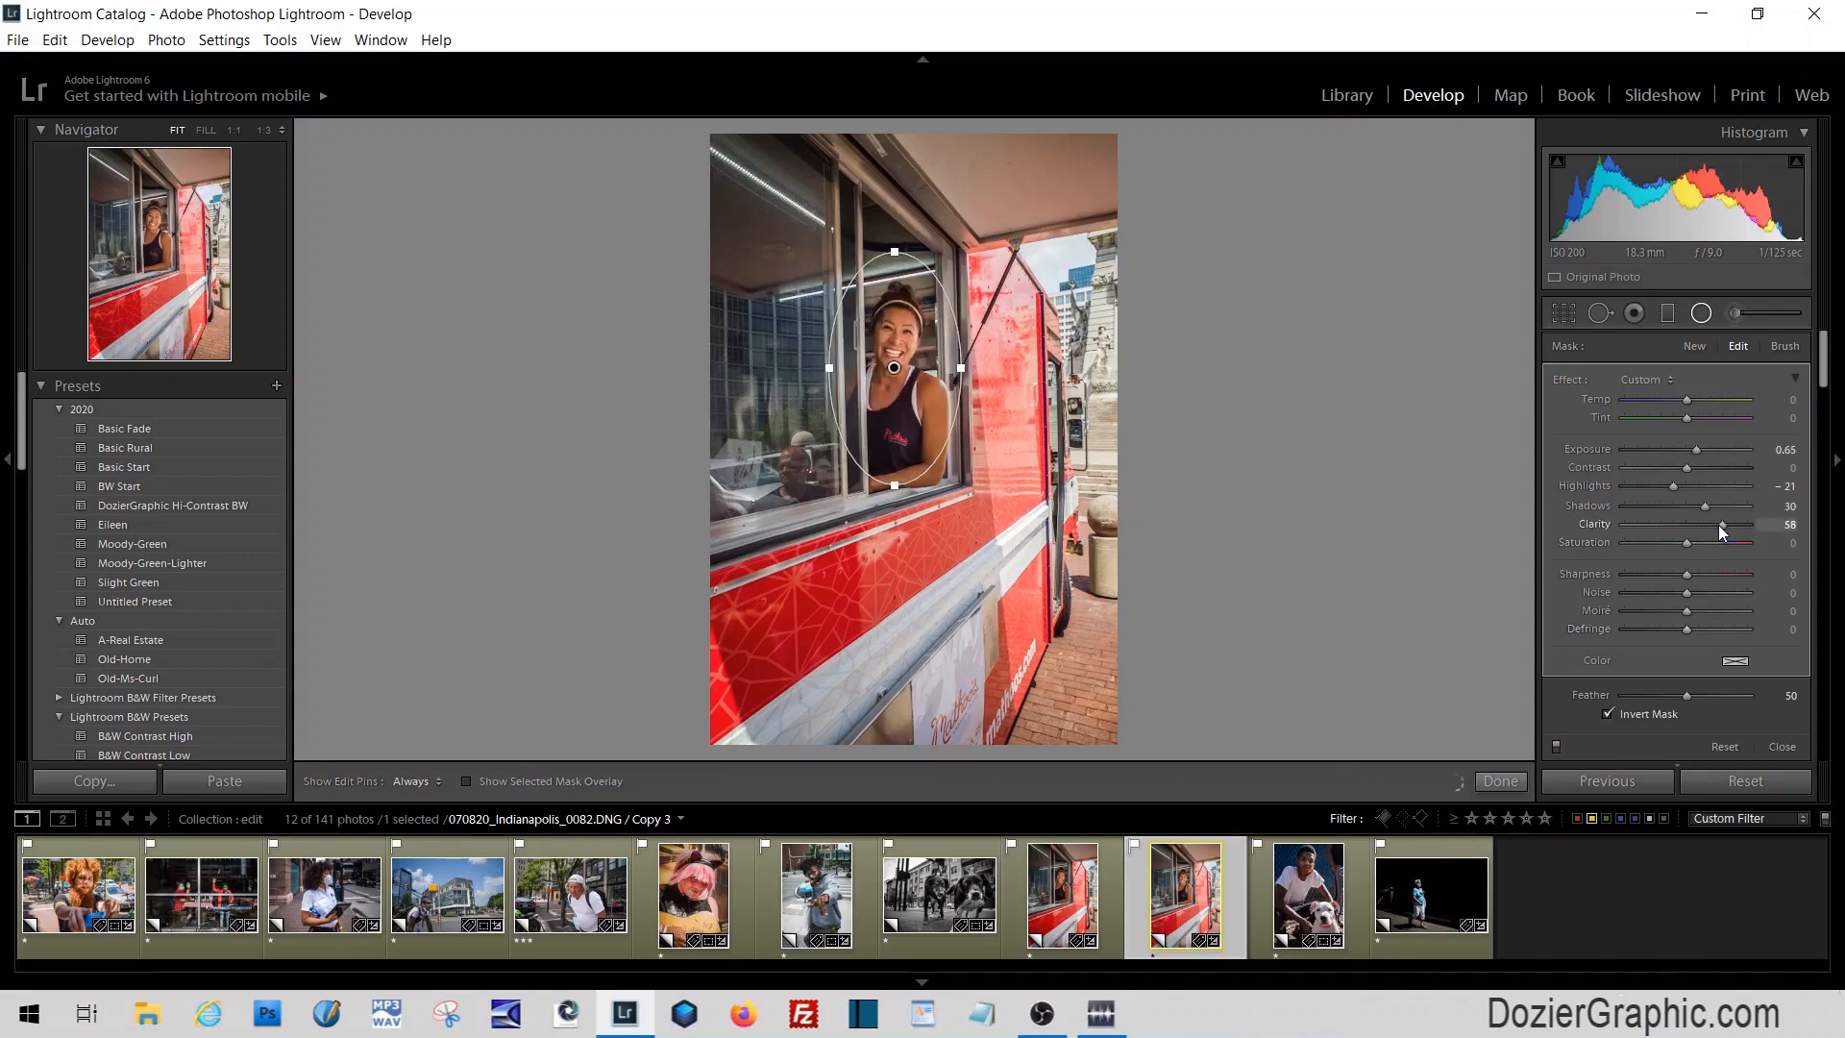
left_click(1701, 315)
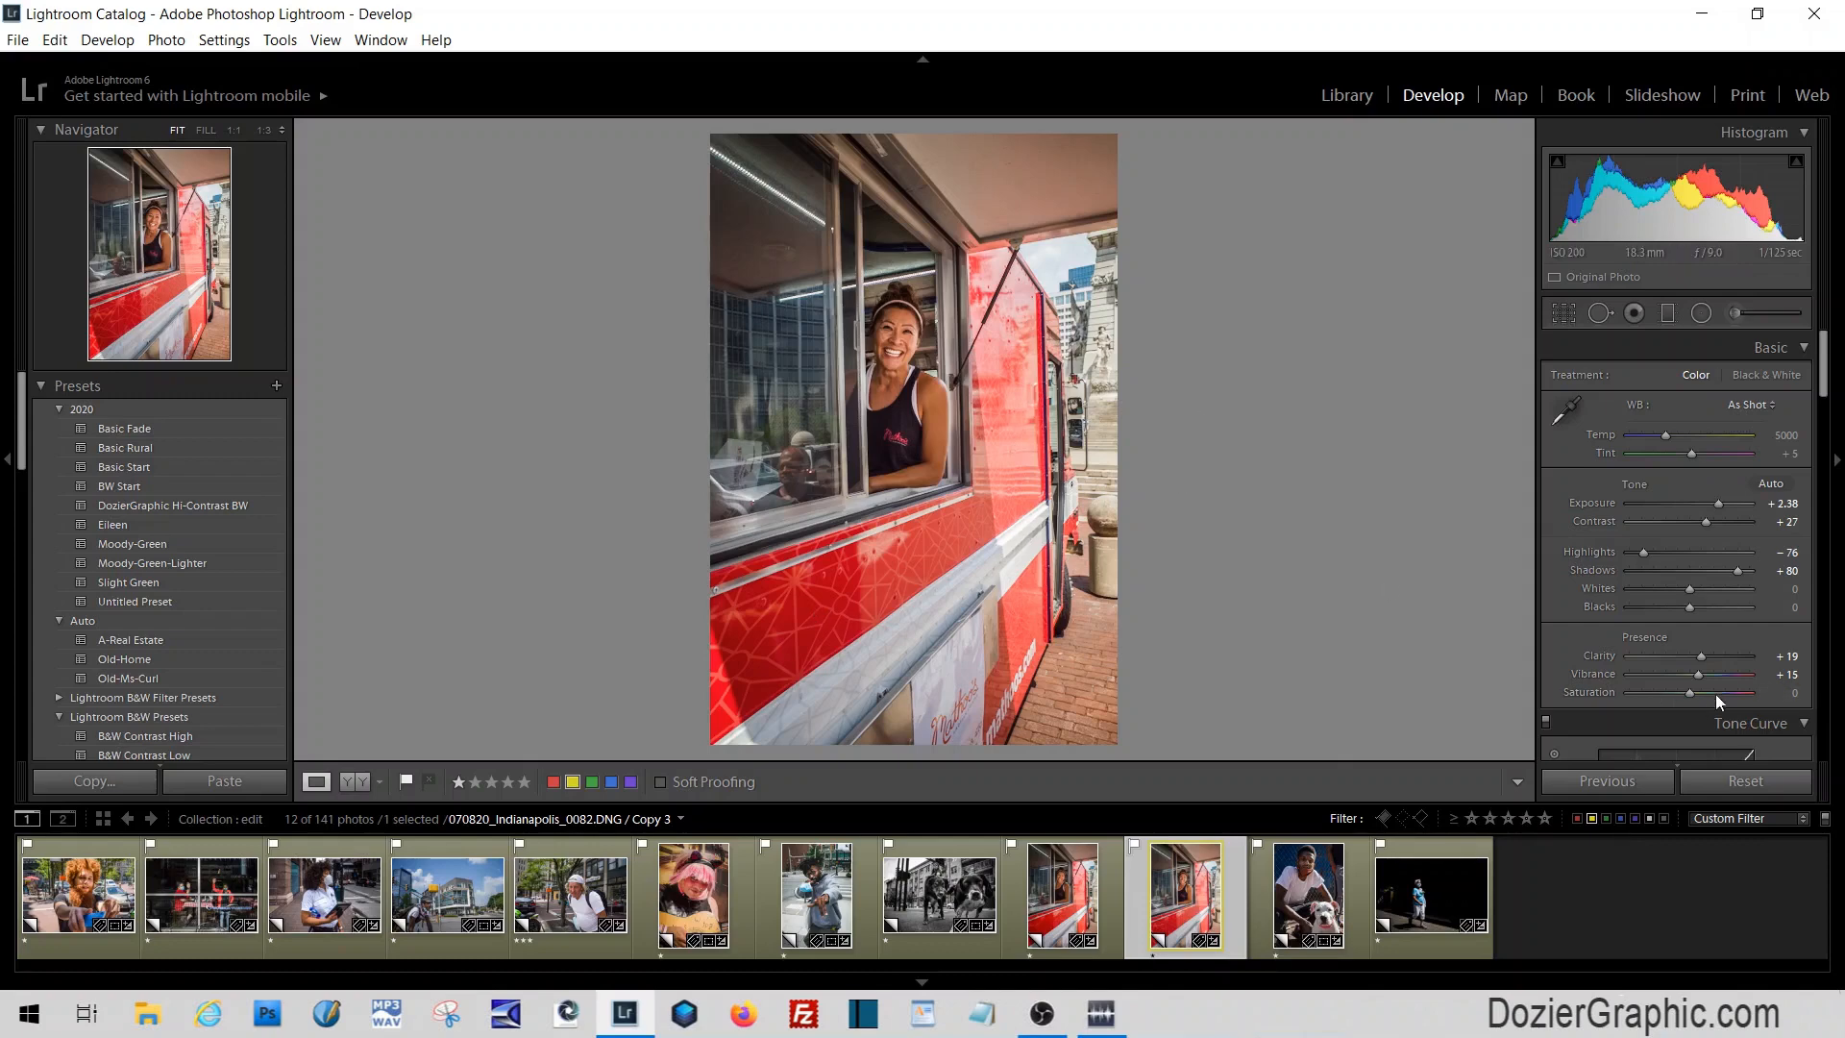
Try out the red luminance adjustment and set the photo's overall Exposure to +2.88
left_click_drag(1824, 383, 1829, 492)
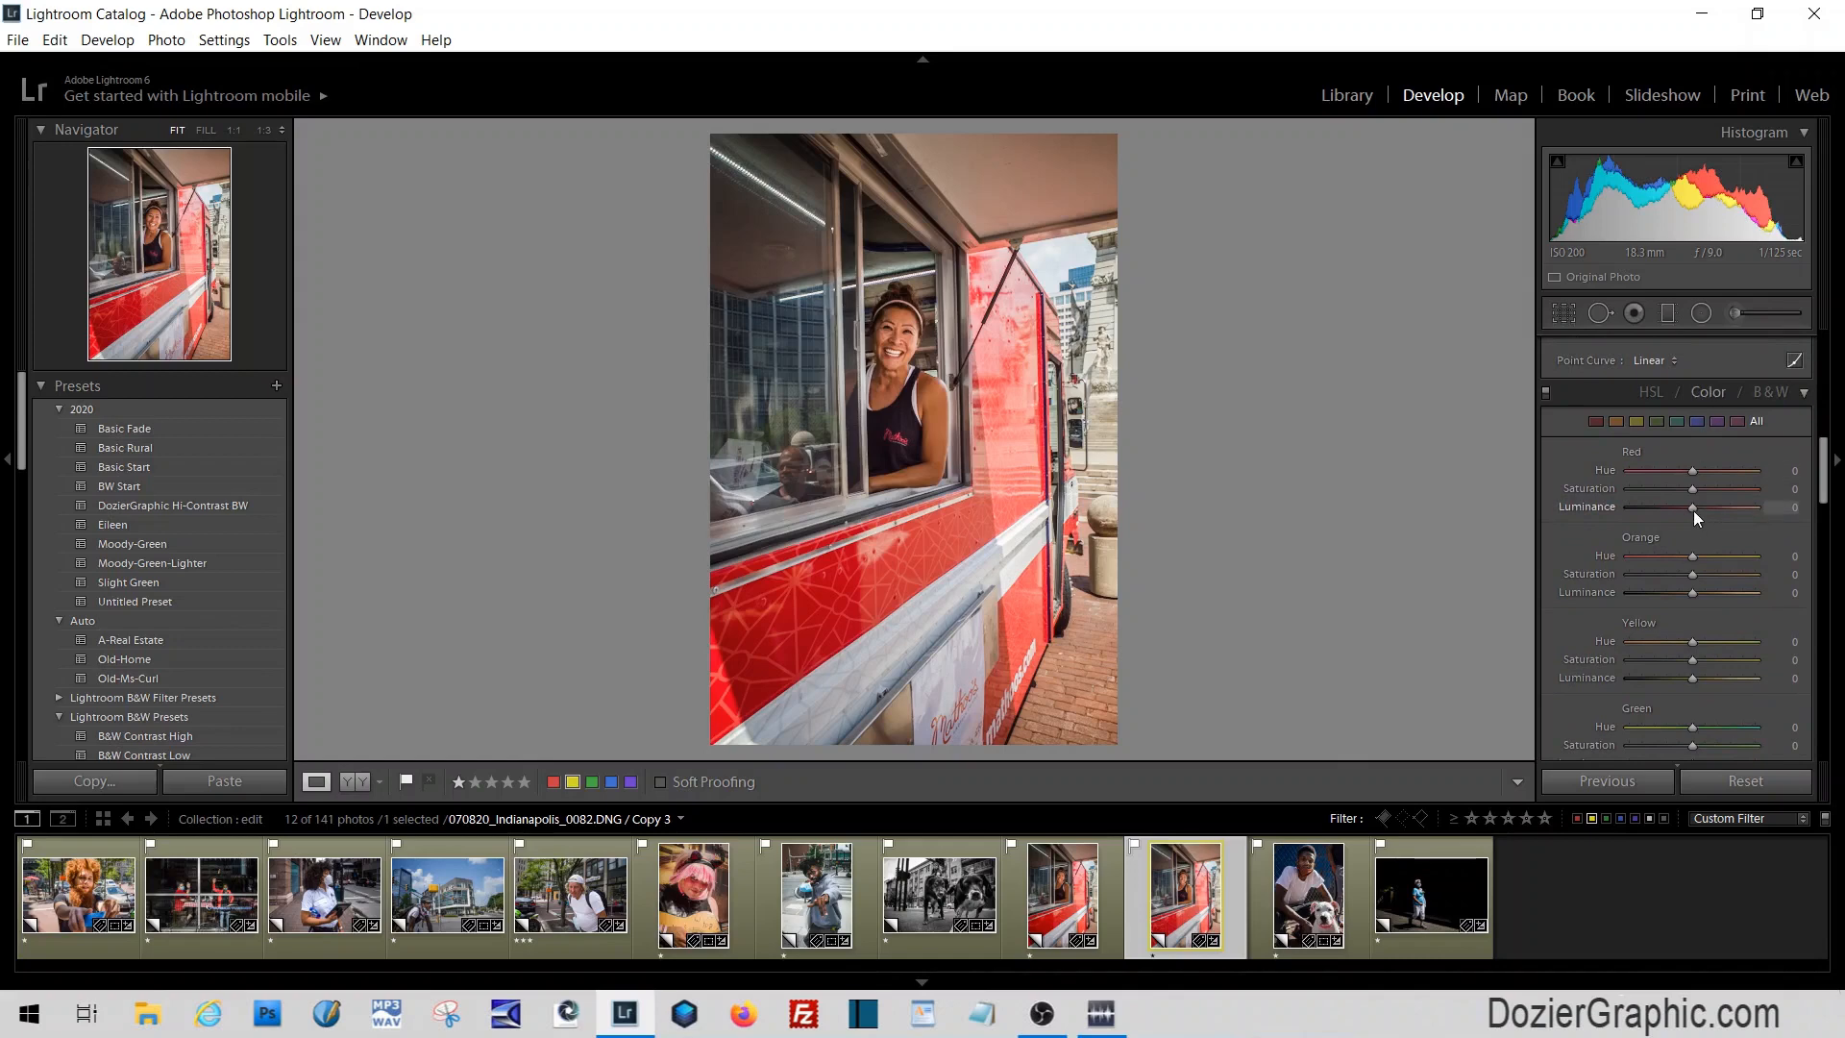
left_click_drag(1693, 510, 1823, 384)
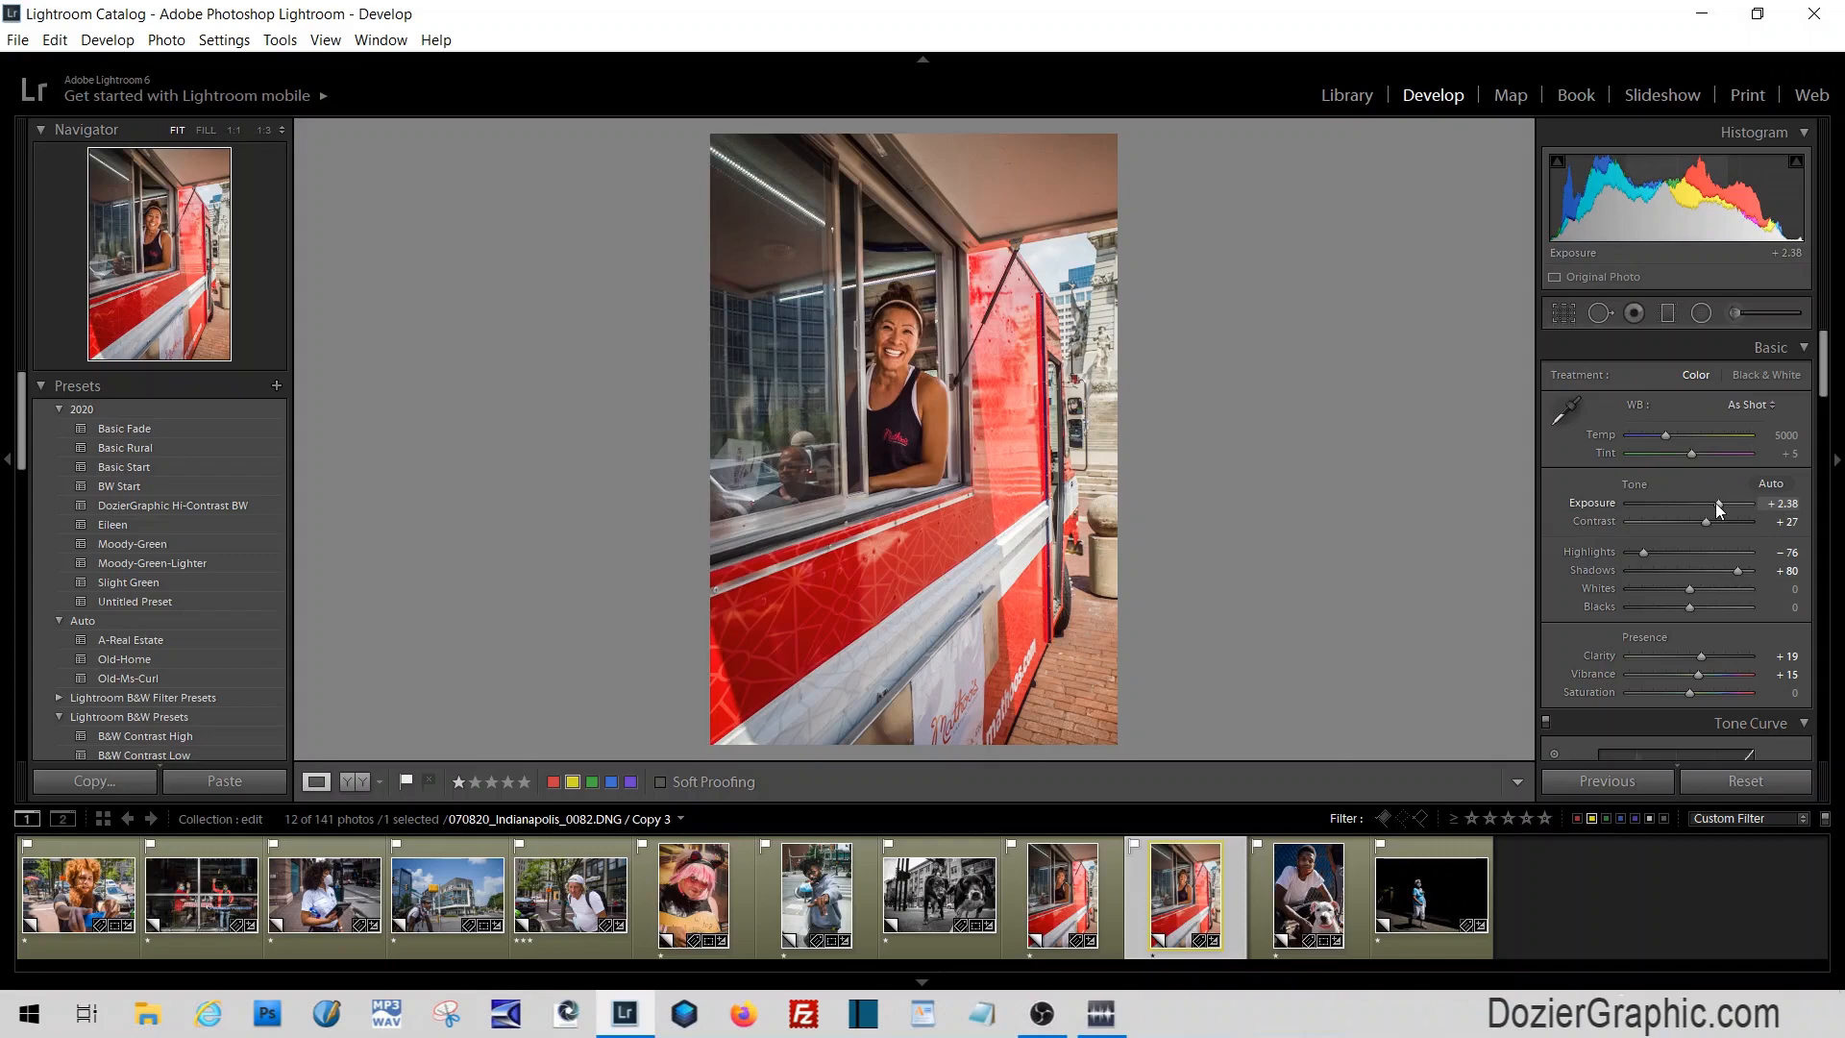
left_click_drag(1716, 505, 1719, 505)
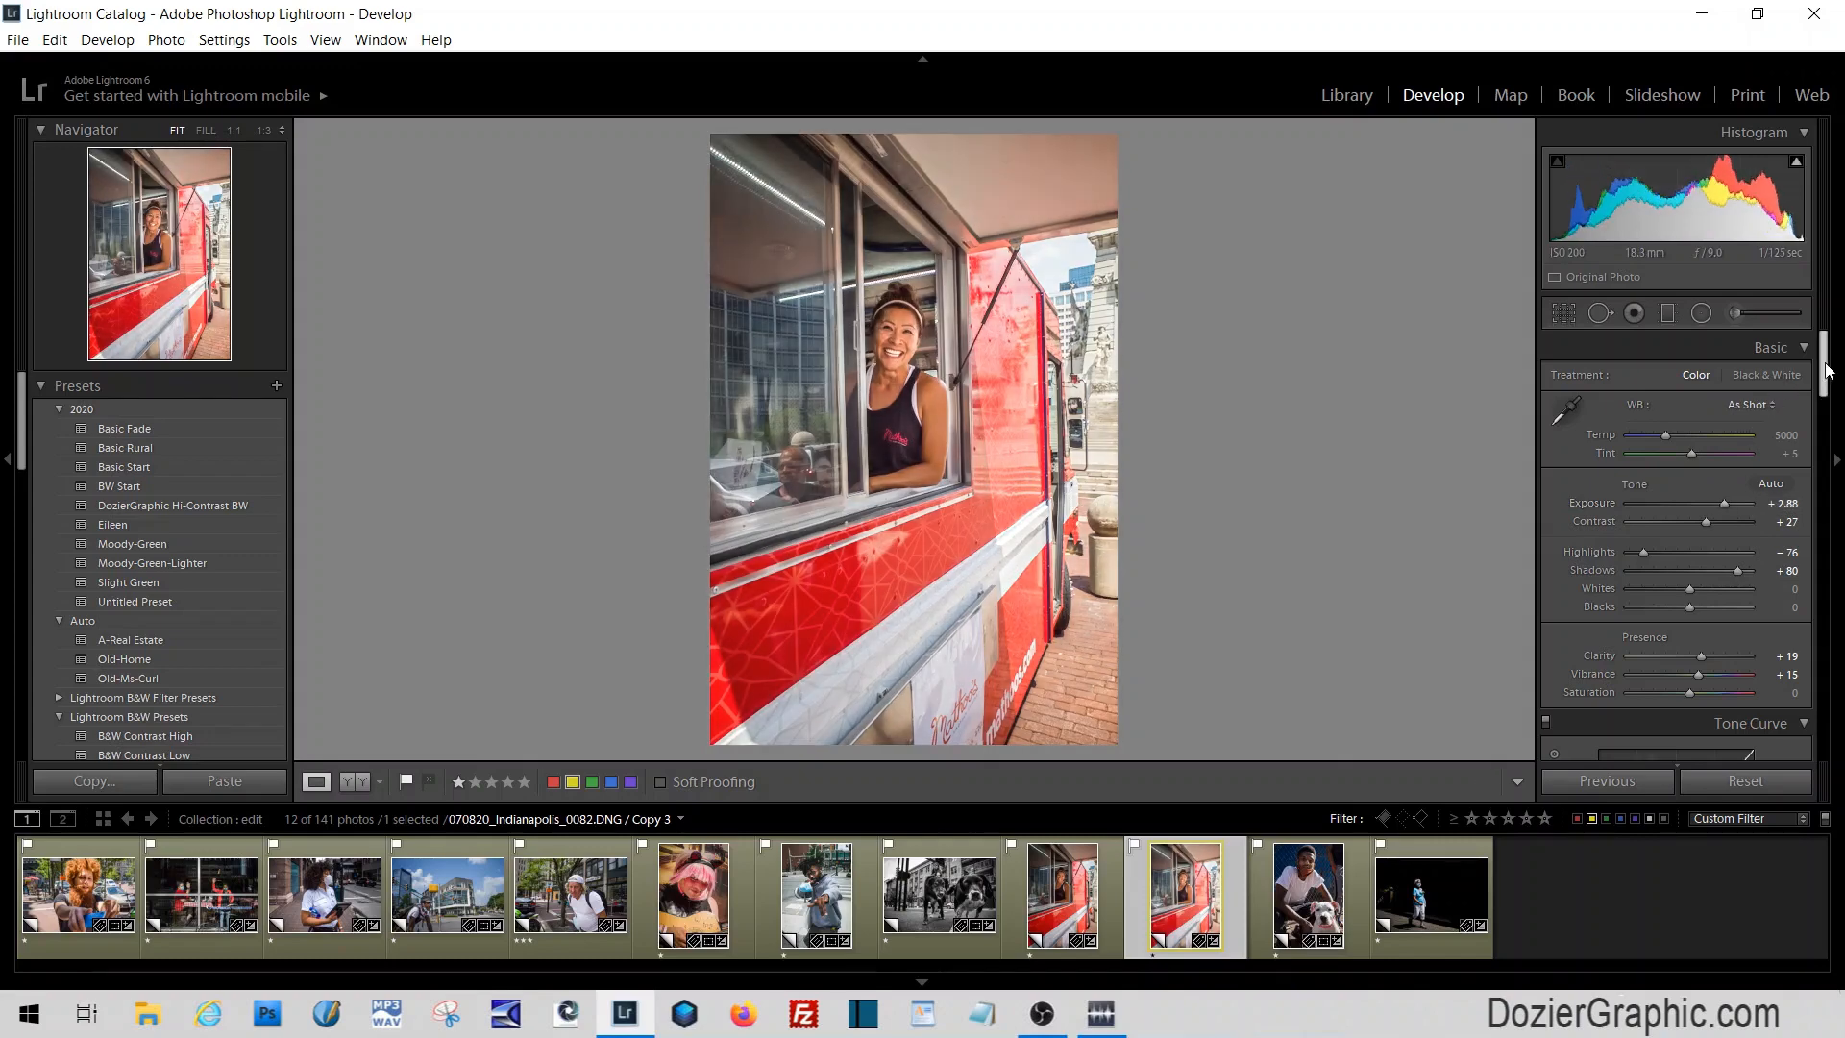
Check the defringe settings in the lens corrections and apply a Highlight Priority post-crop vignette with Amount -14
left_click_drag(1823, 364, 1823, 523)
scroll(1713, 648, "down", 10)
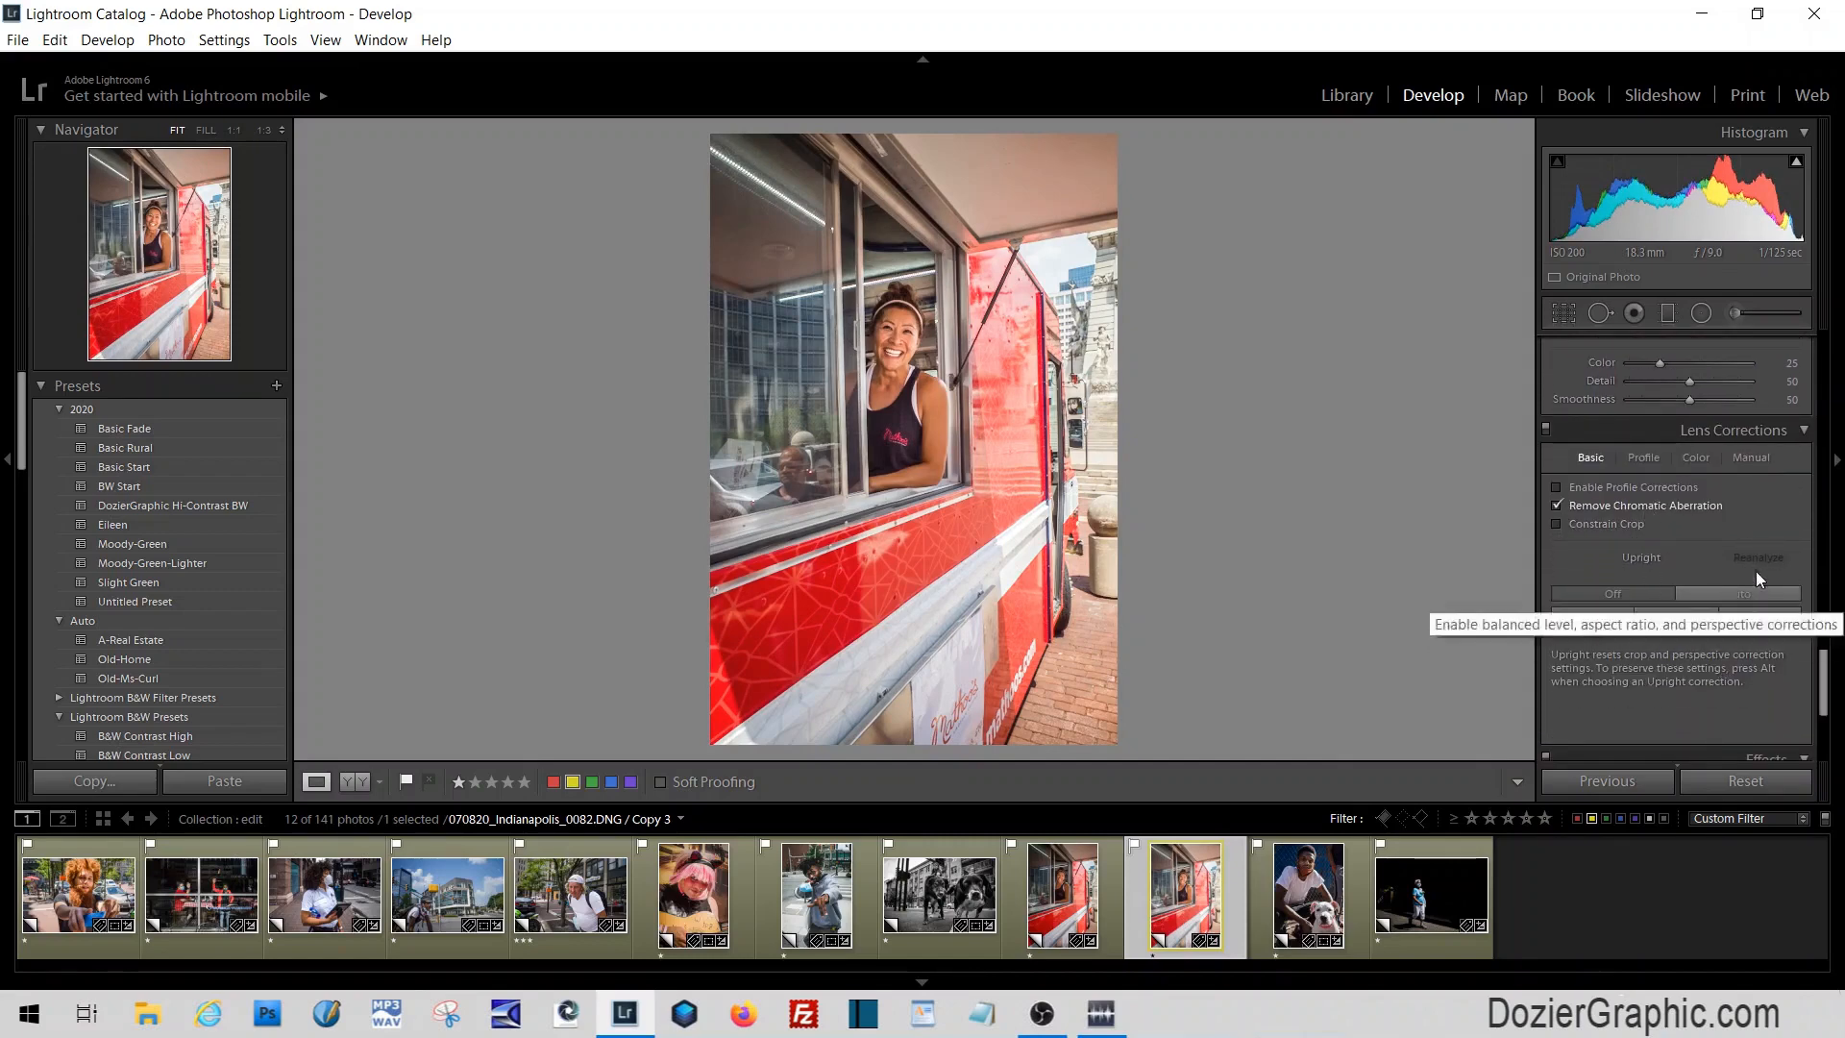
left_click(1697, 458)
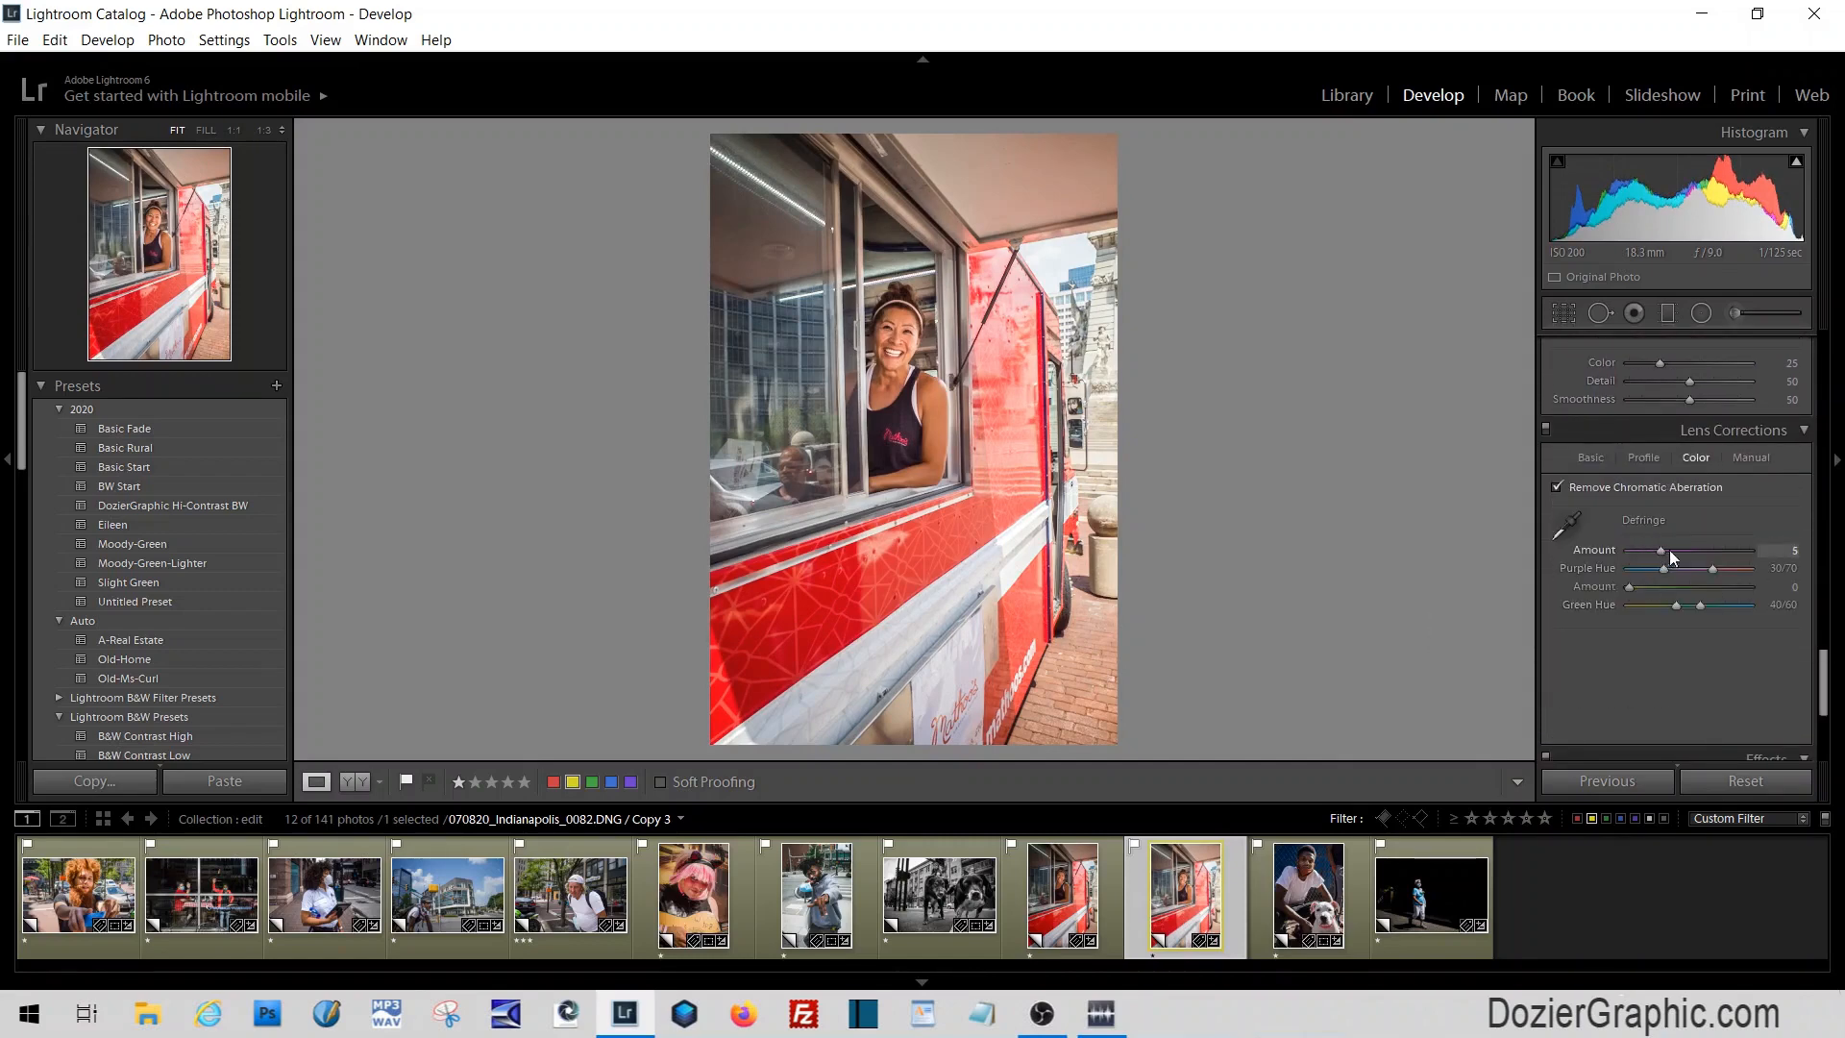
left_click(1590, 458)
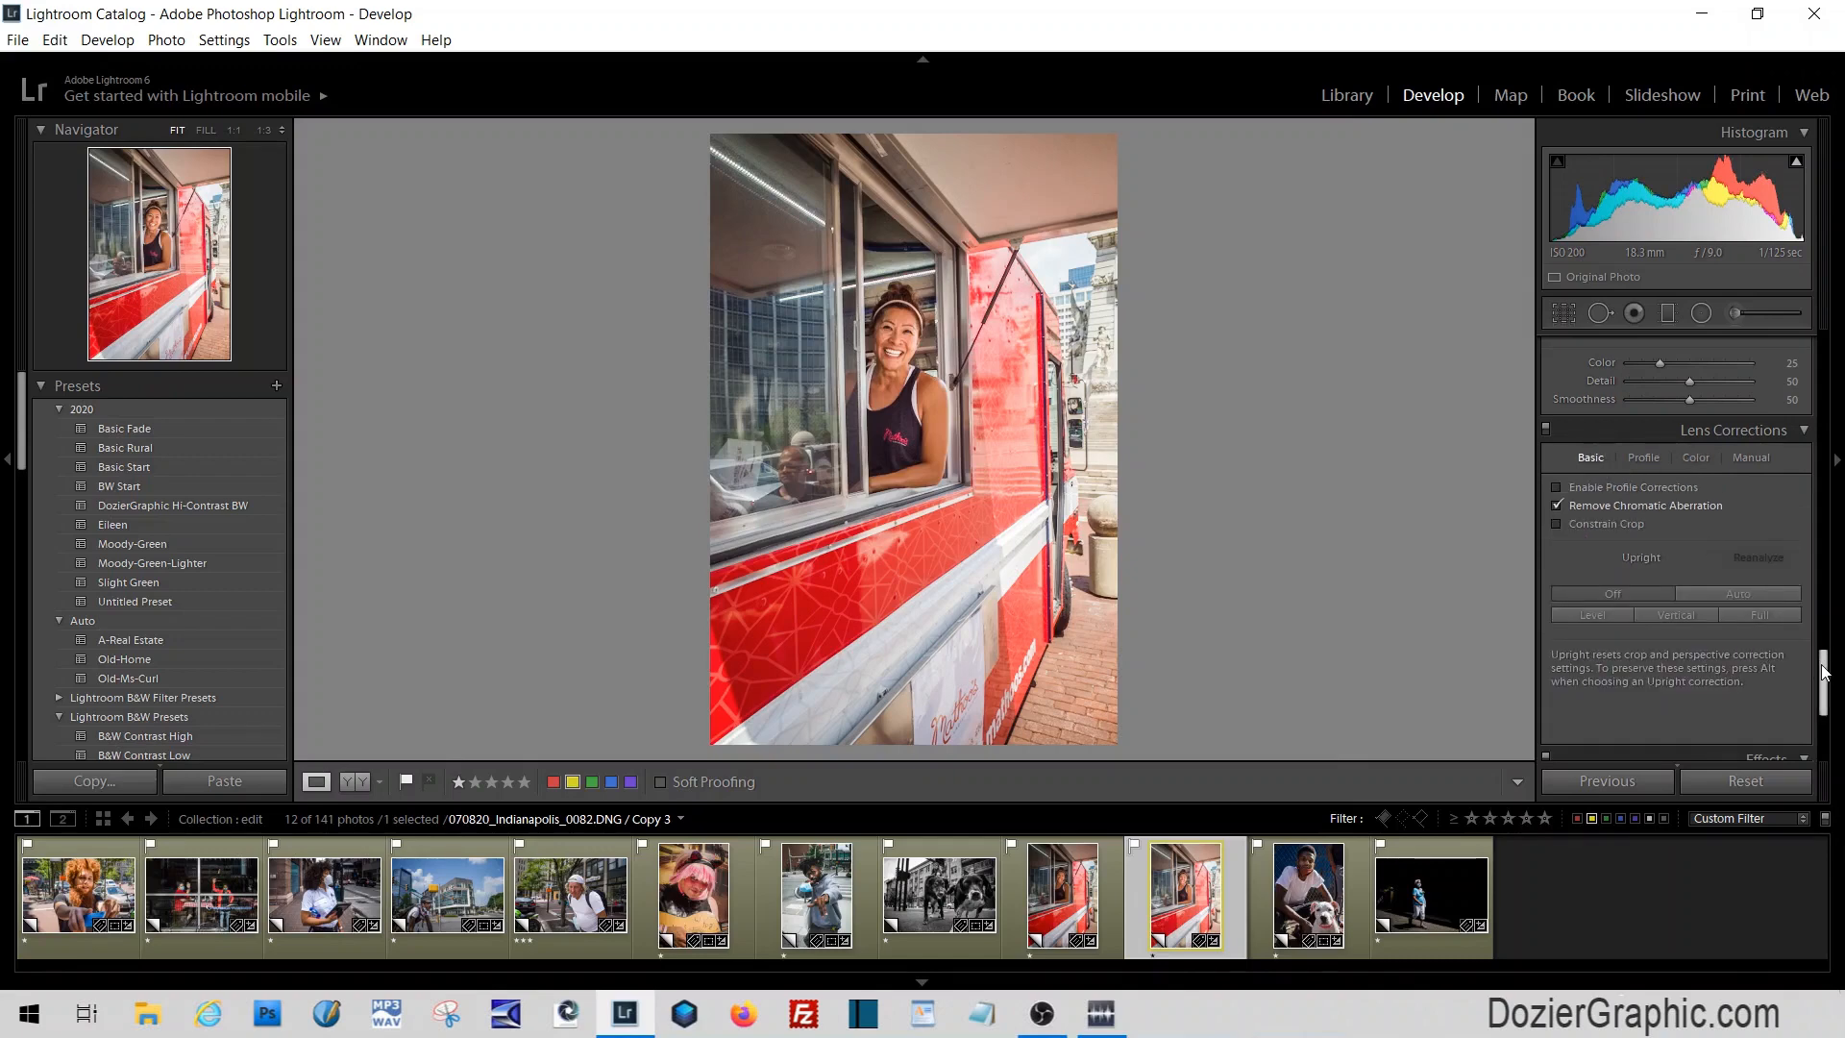
left_click_drag(1822, 665, 1822, 707)
left_click_drag(1689, 556, 1678, 559)
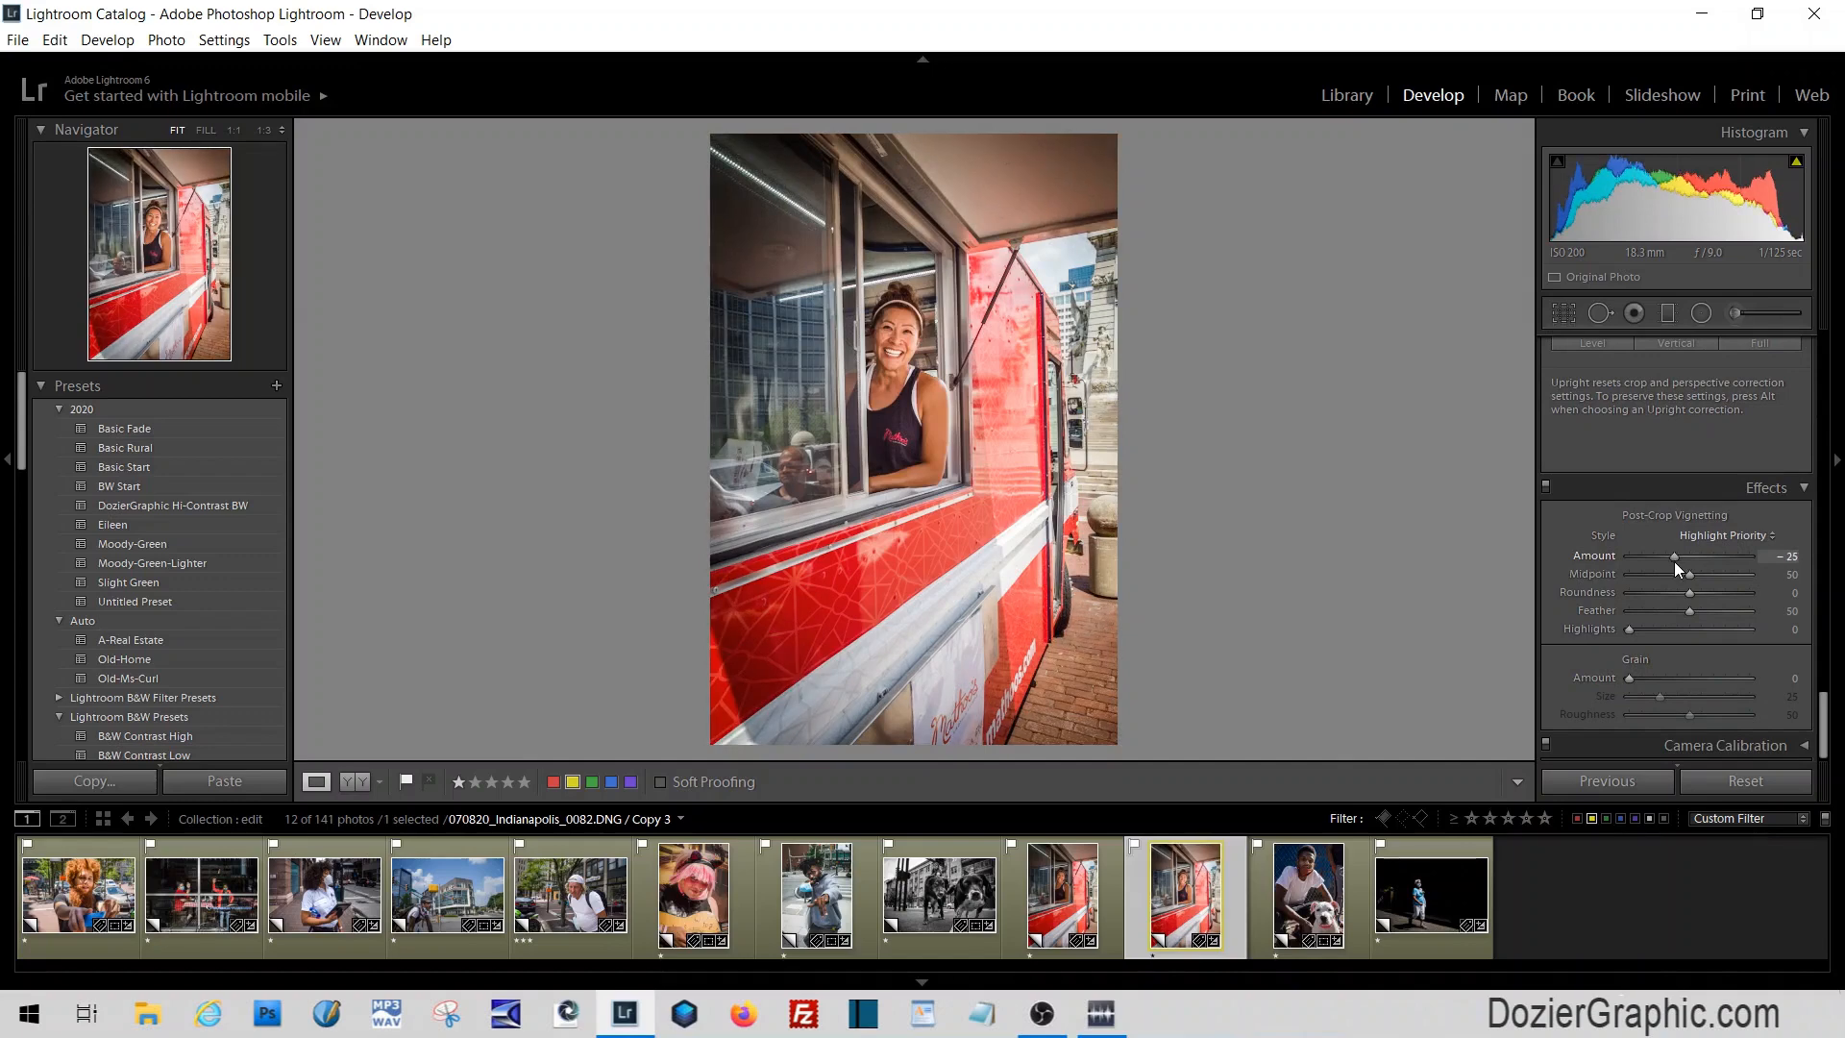
left_click_drag(1675, 562, 1677, 563)
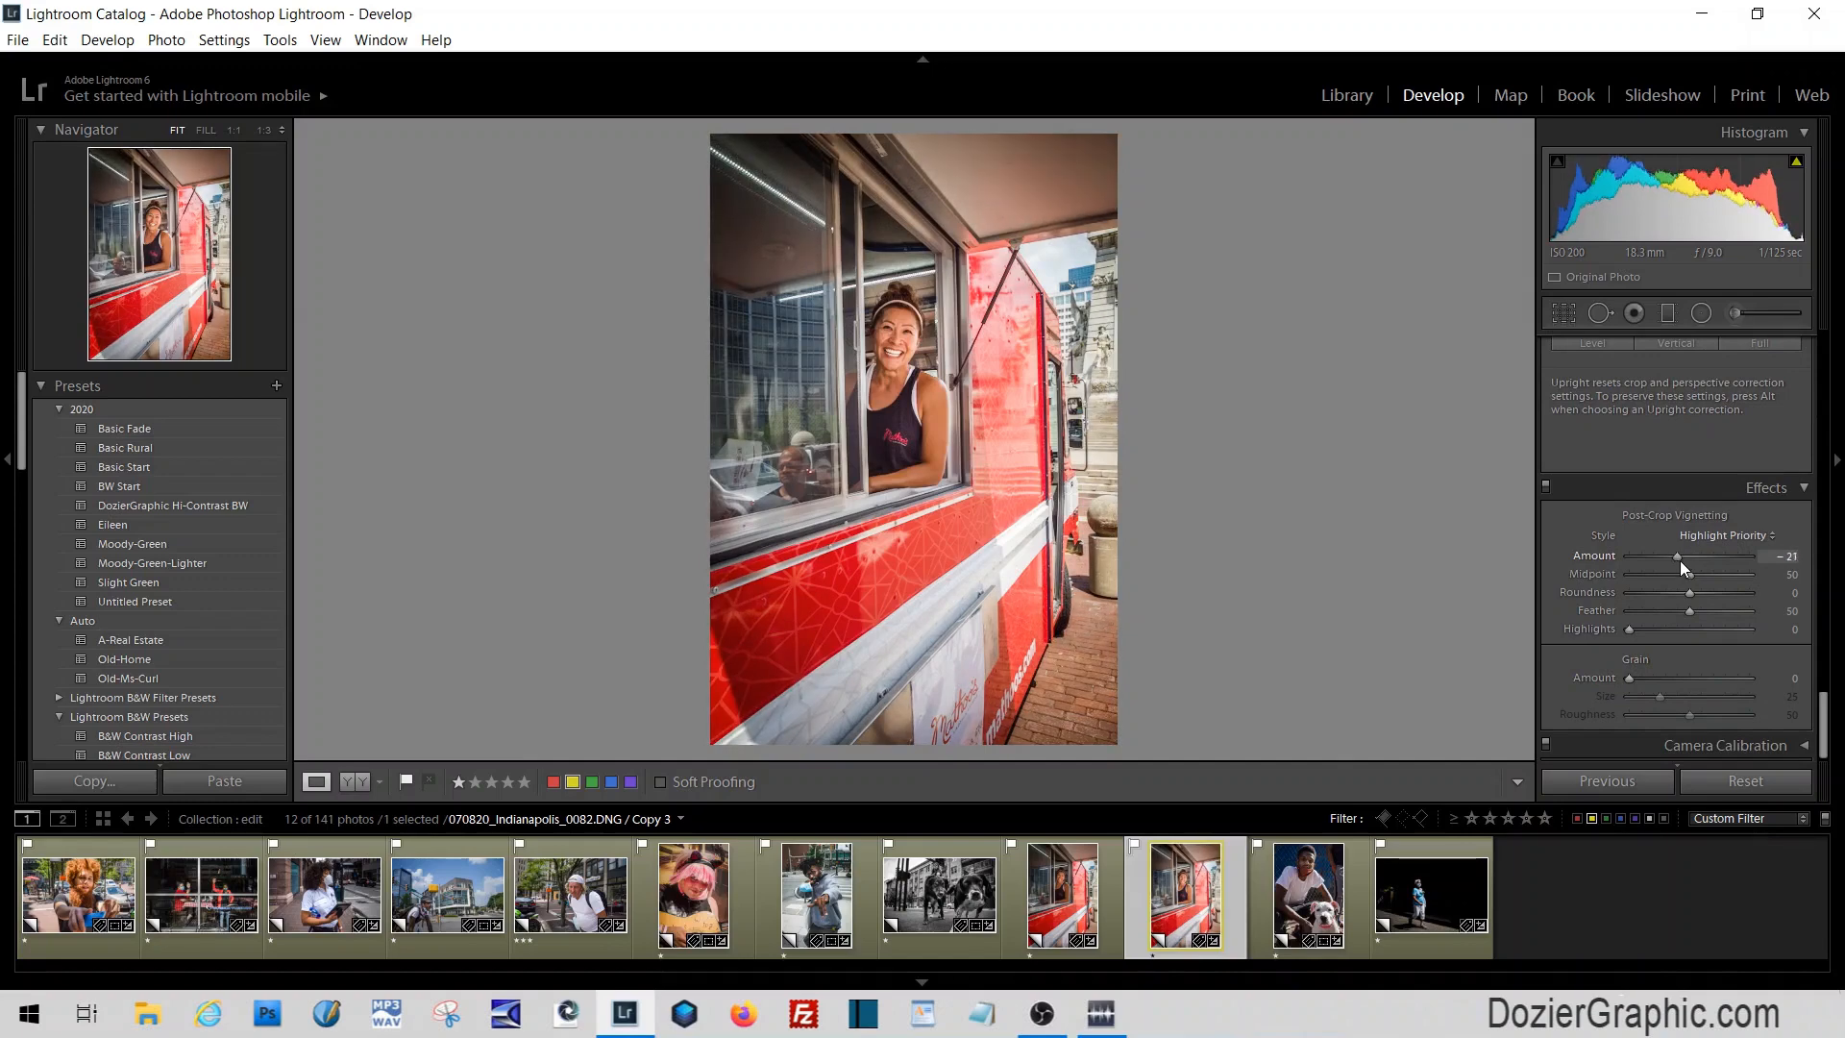
double_click(1680, 561)
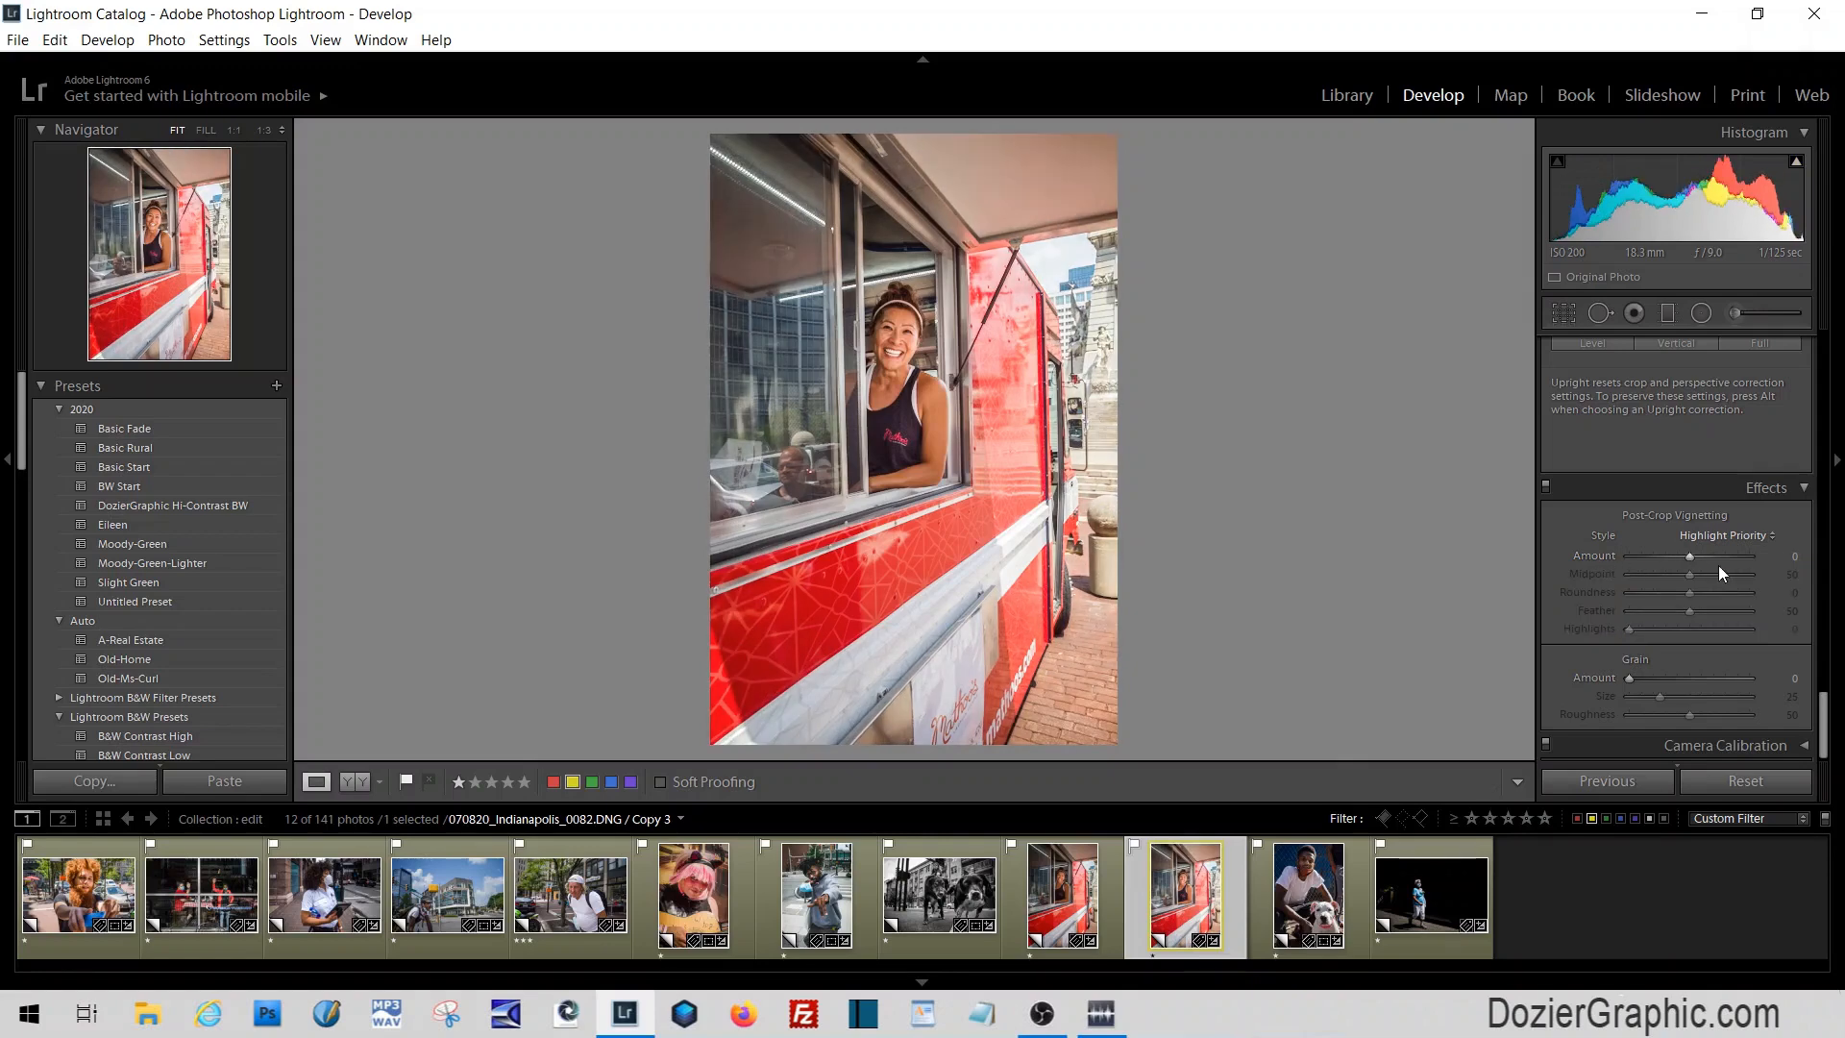
left_click(1682, 558)
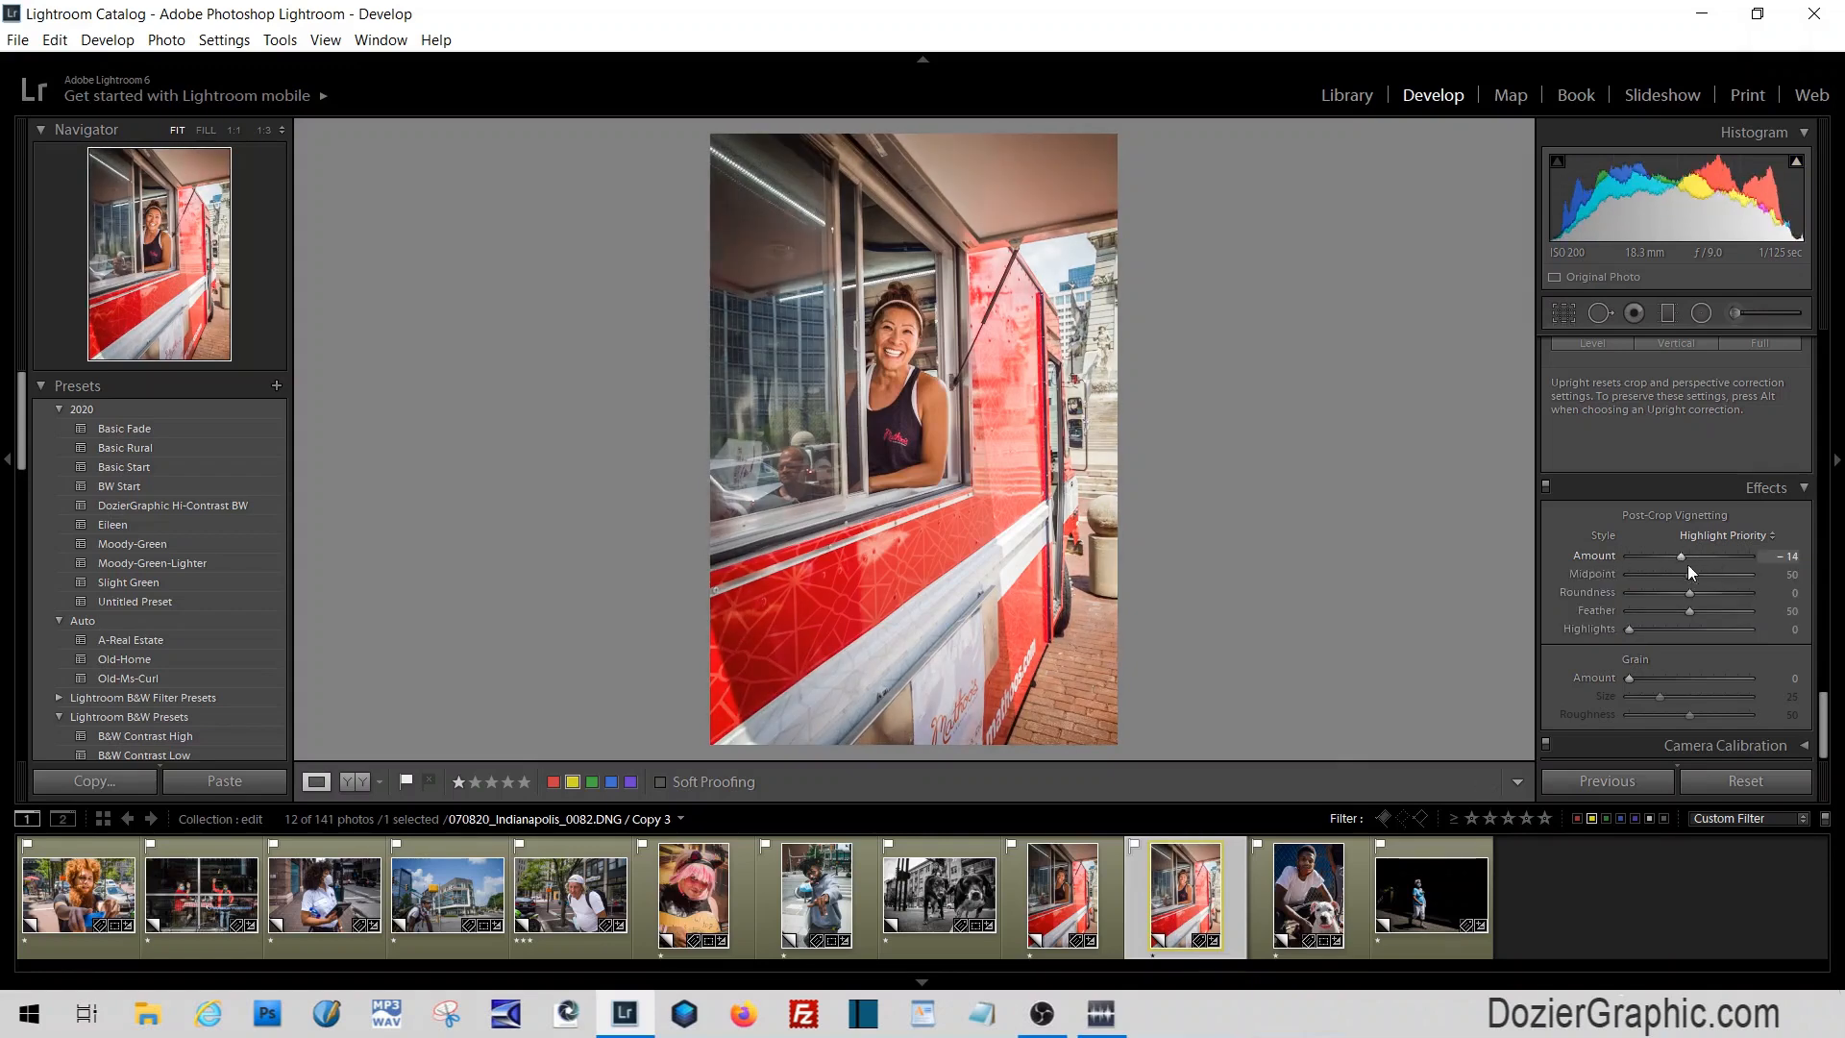
Add a graduated filter over the right side of the truck with Exposure -0.40, Contrast 33, Highlights -72 and Clarity 21
scroll(1634, 452, "up", 10)
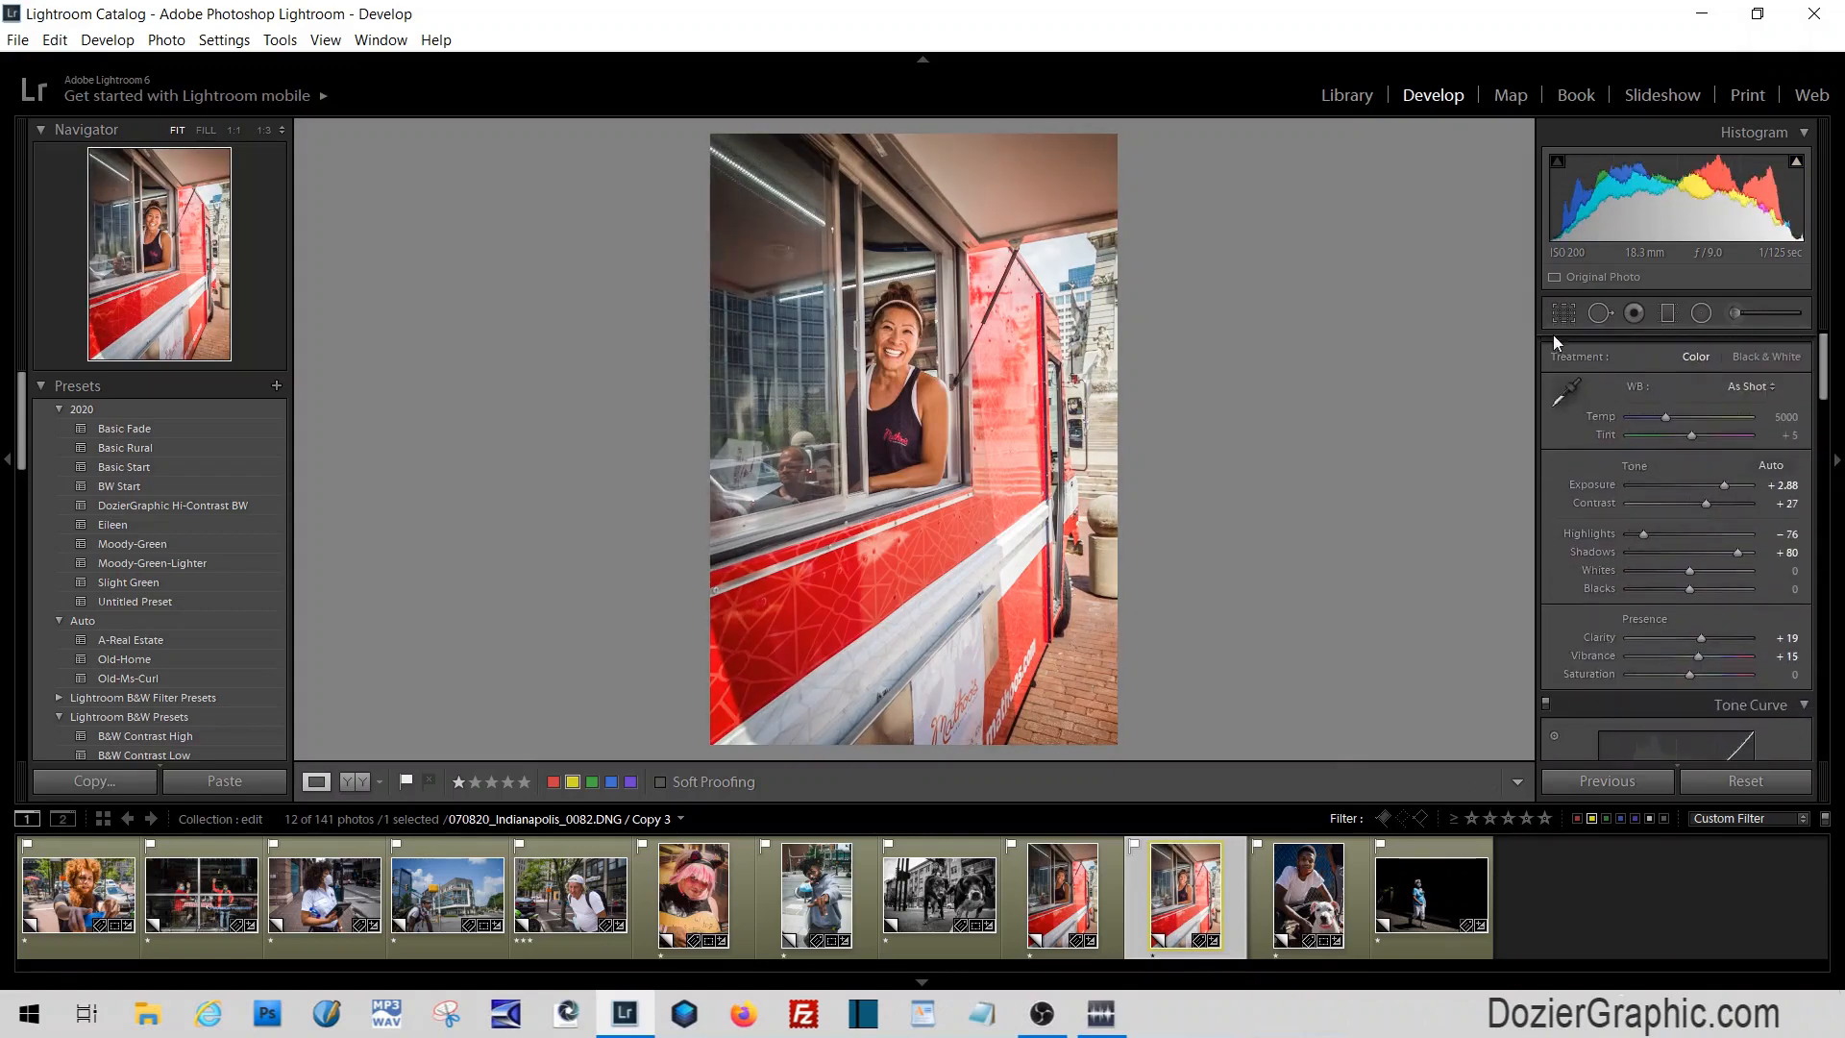
left_click(1673, 317)
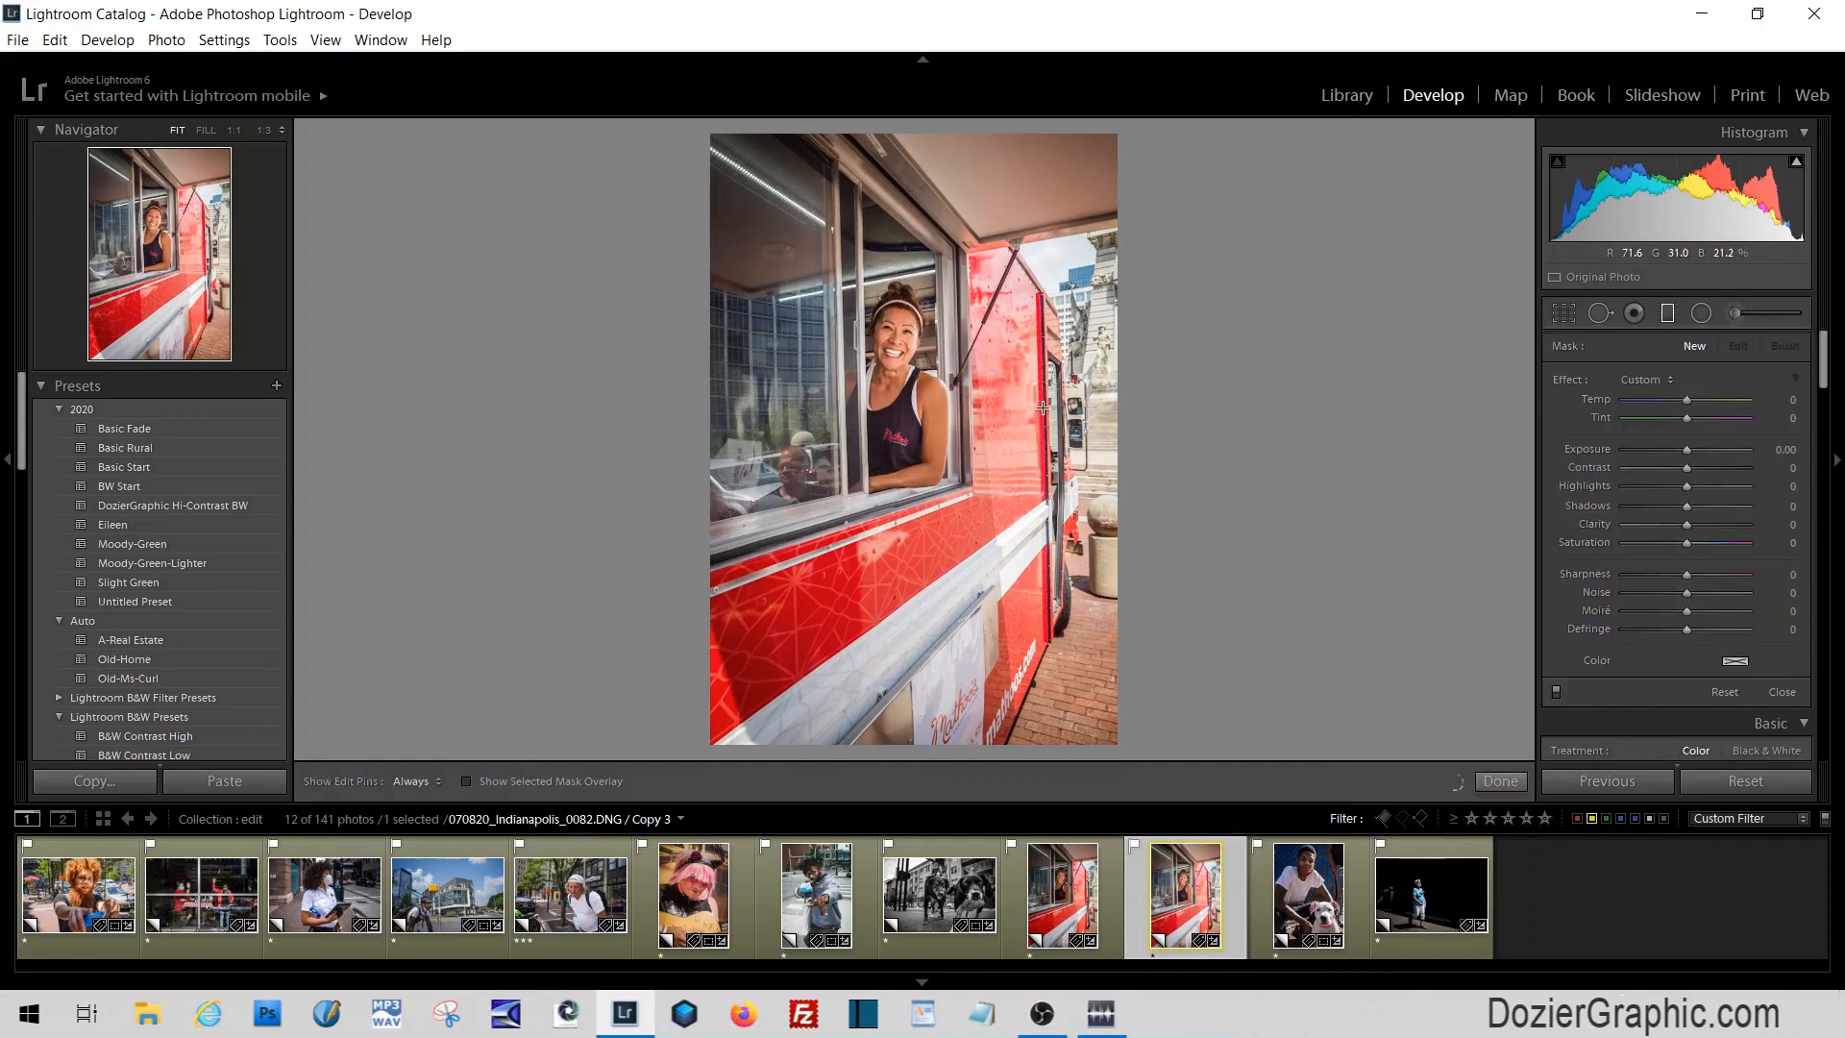
left_click(989, 376)
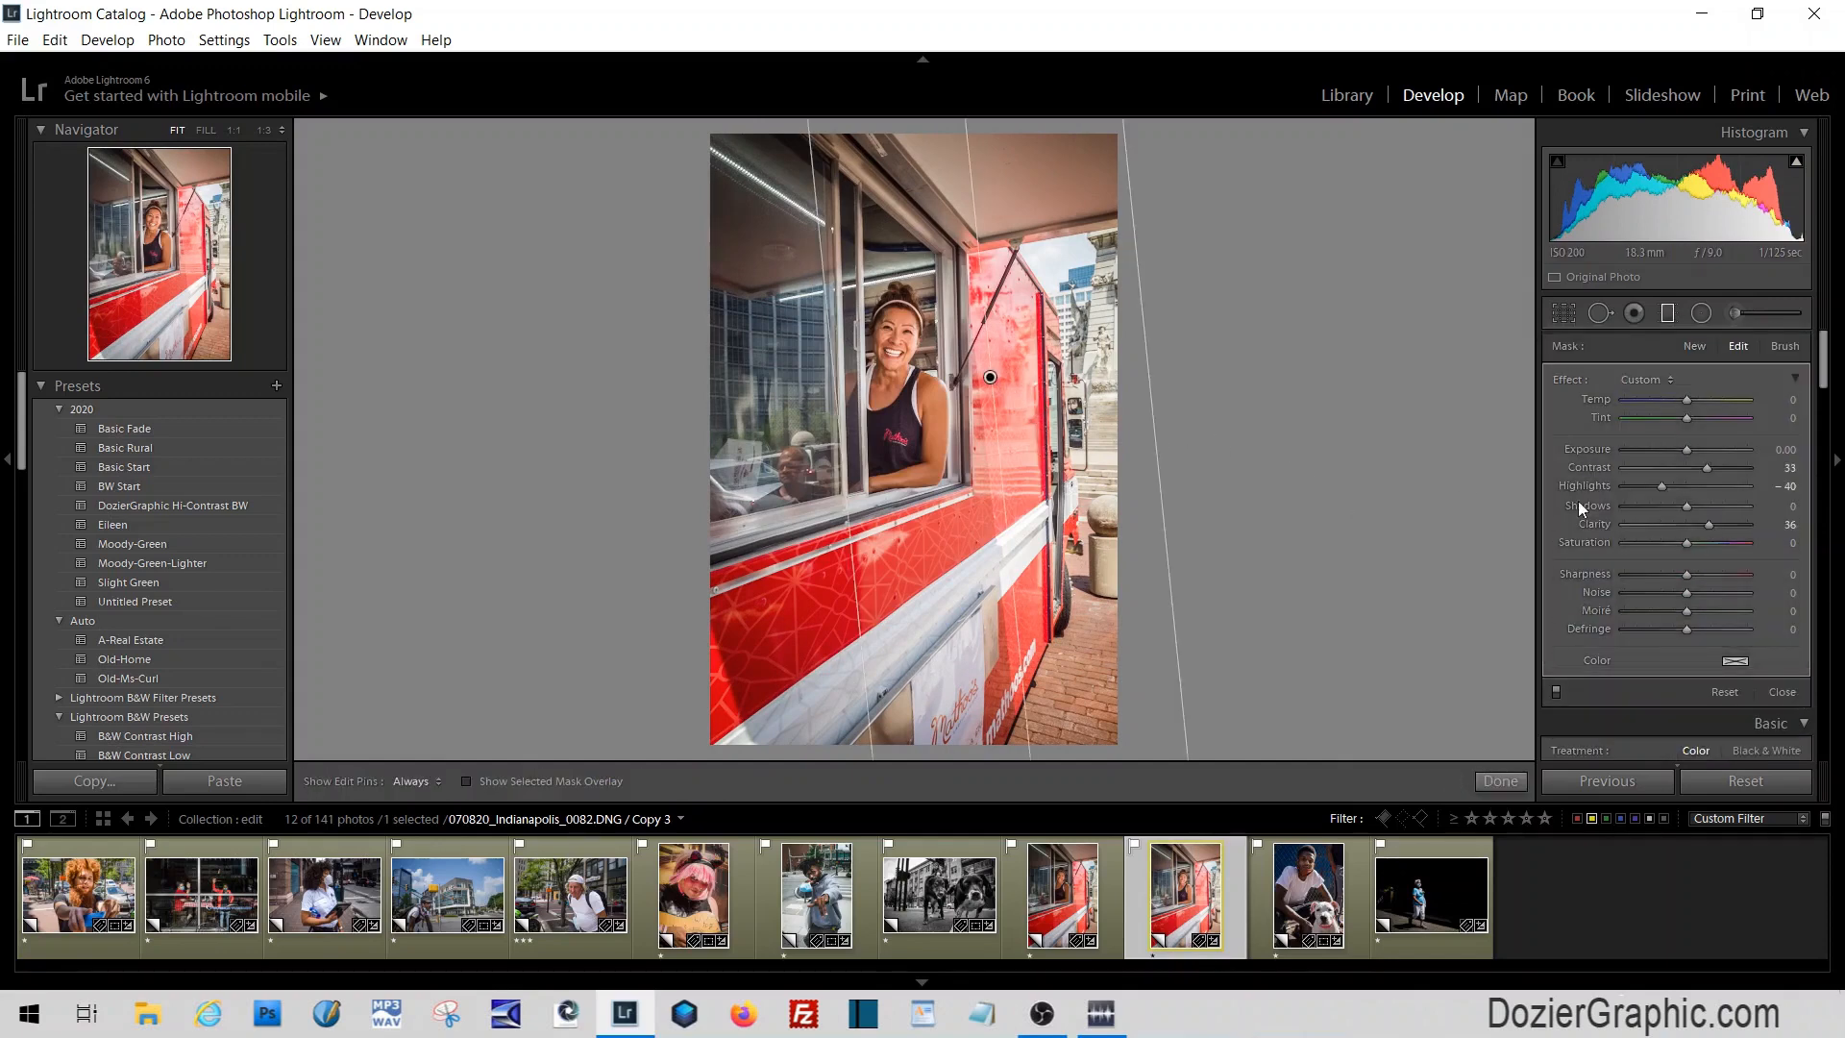
left_click_drag(1688, 453, 1682, 451)
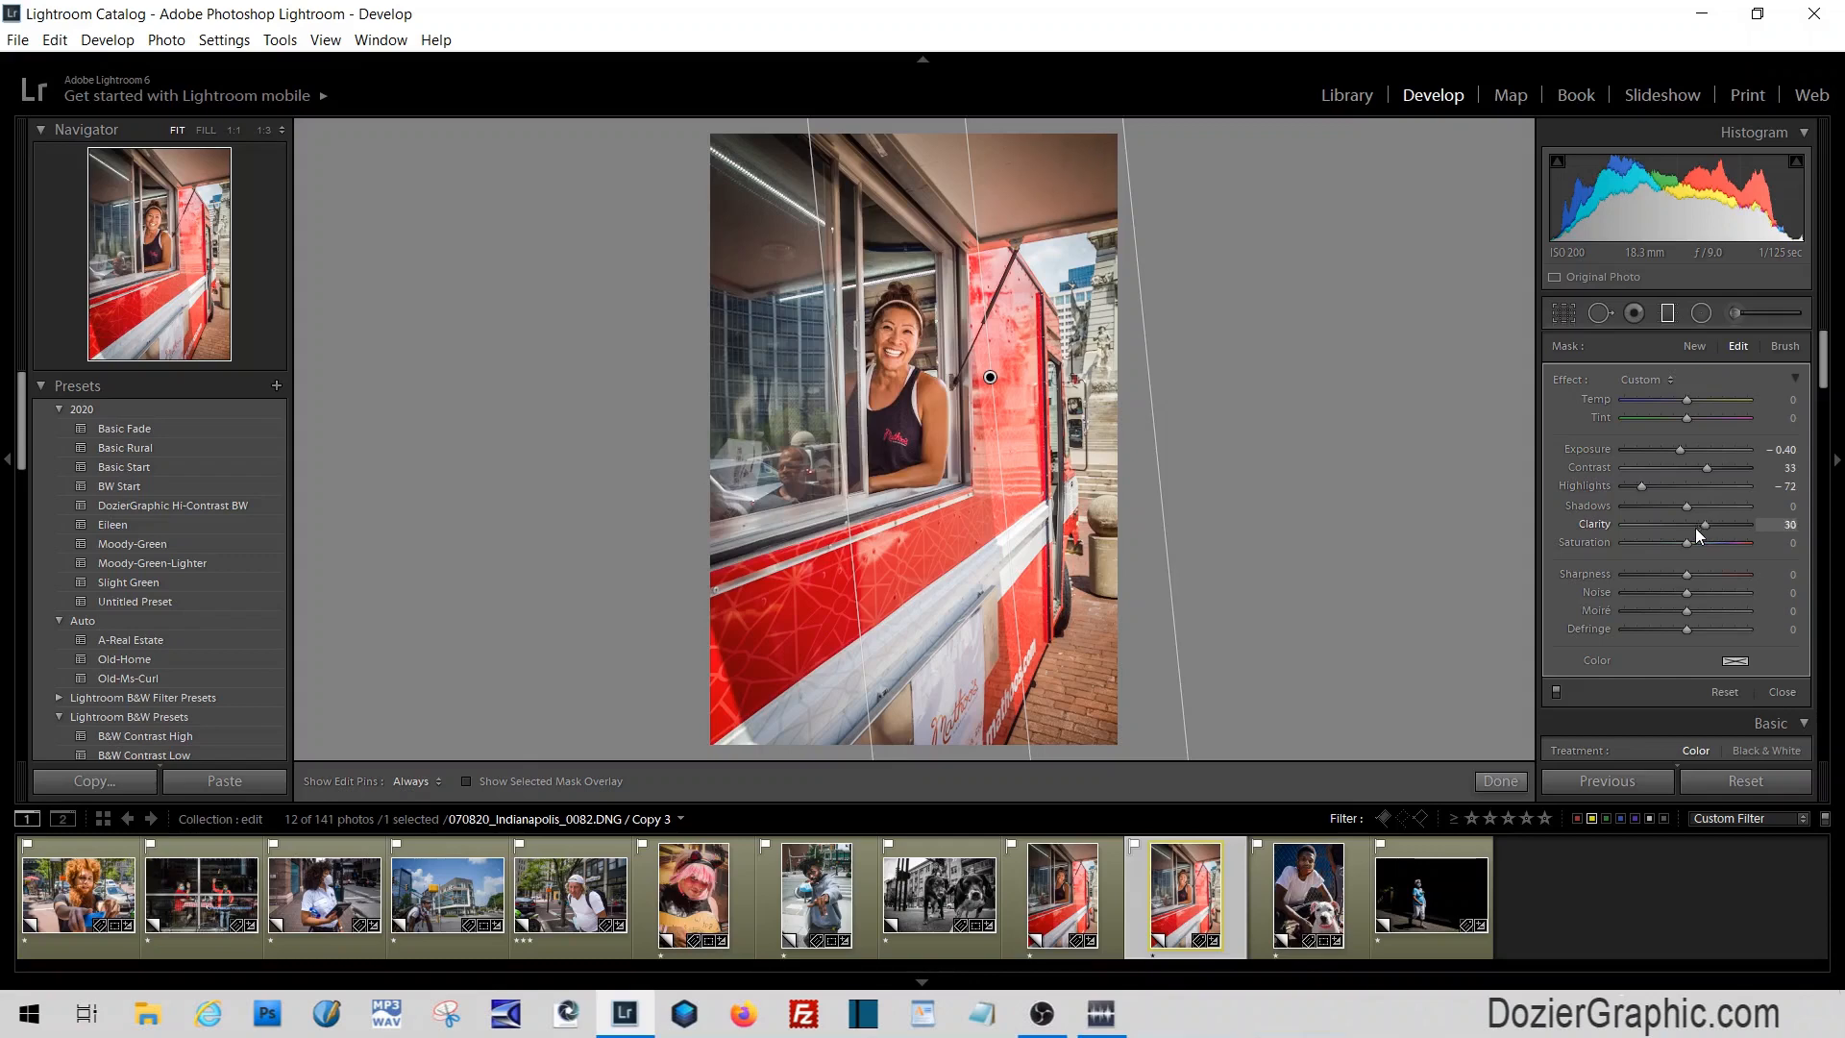
left_click_drag(1687, 528, 1697, 528)
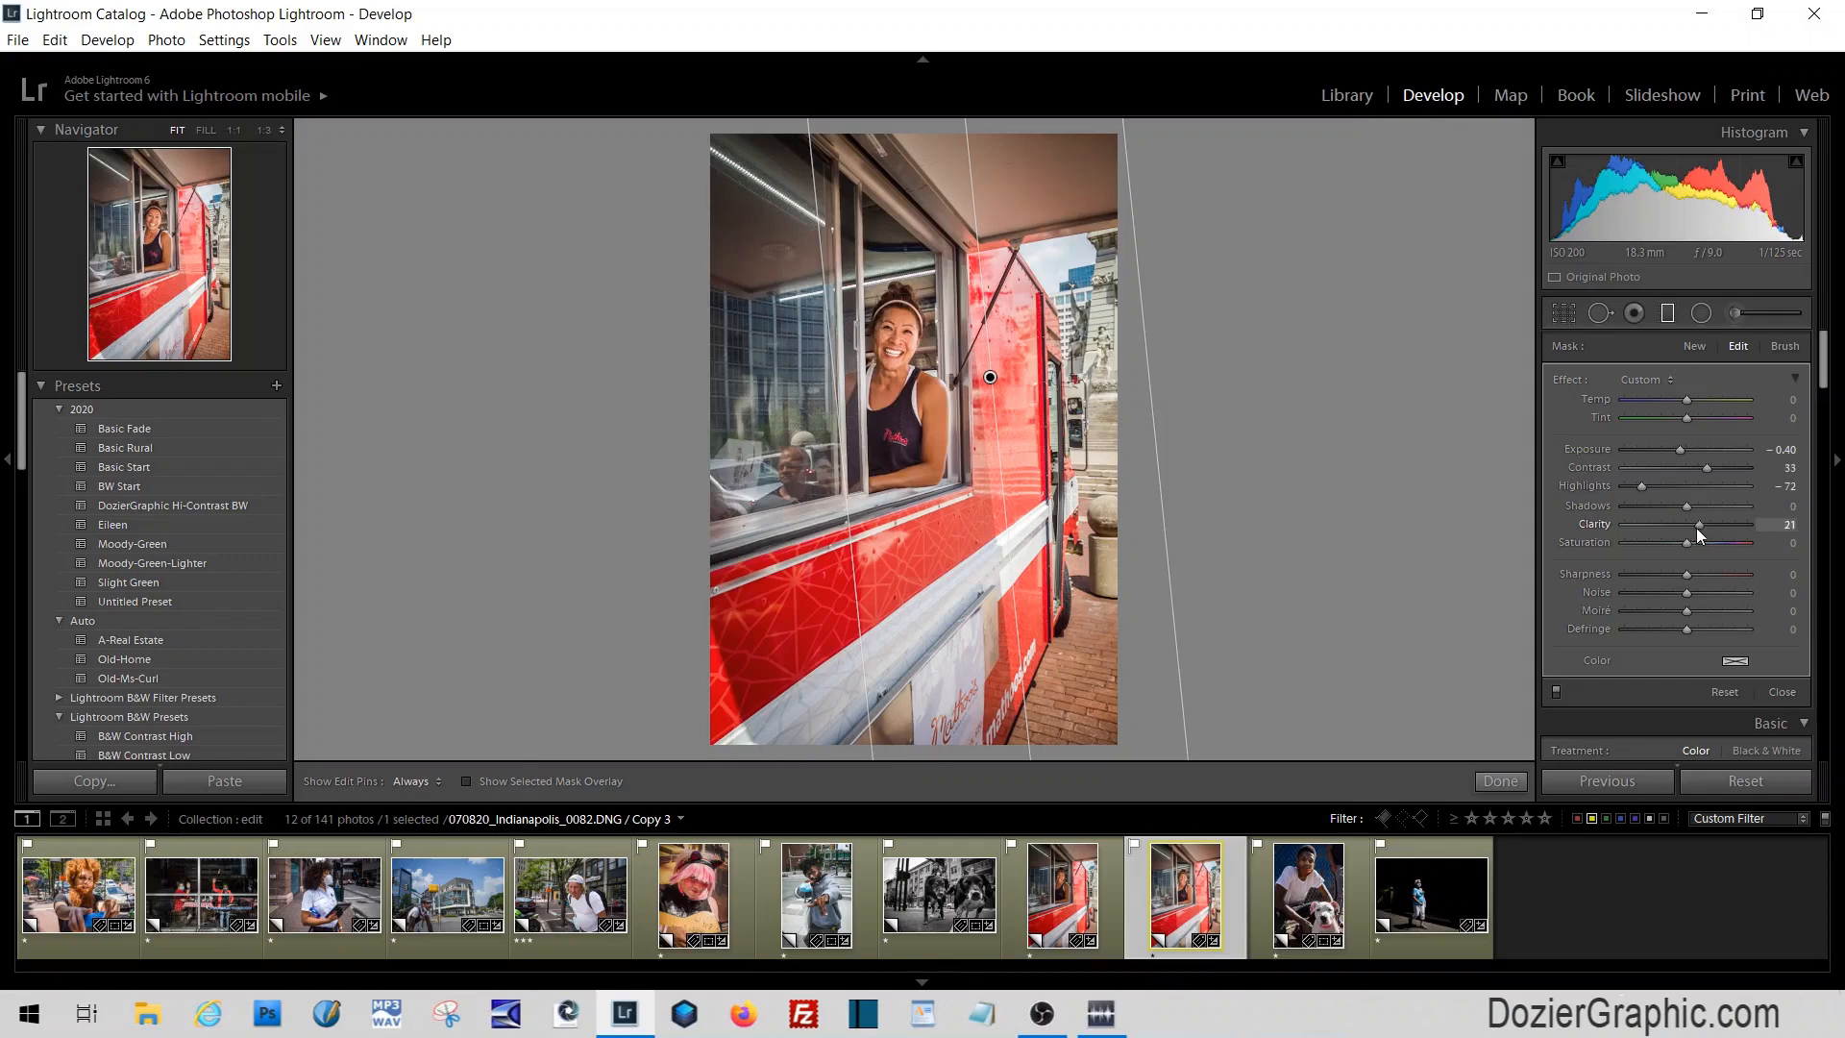
left_click(1668, 311)
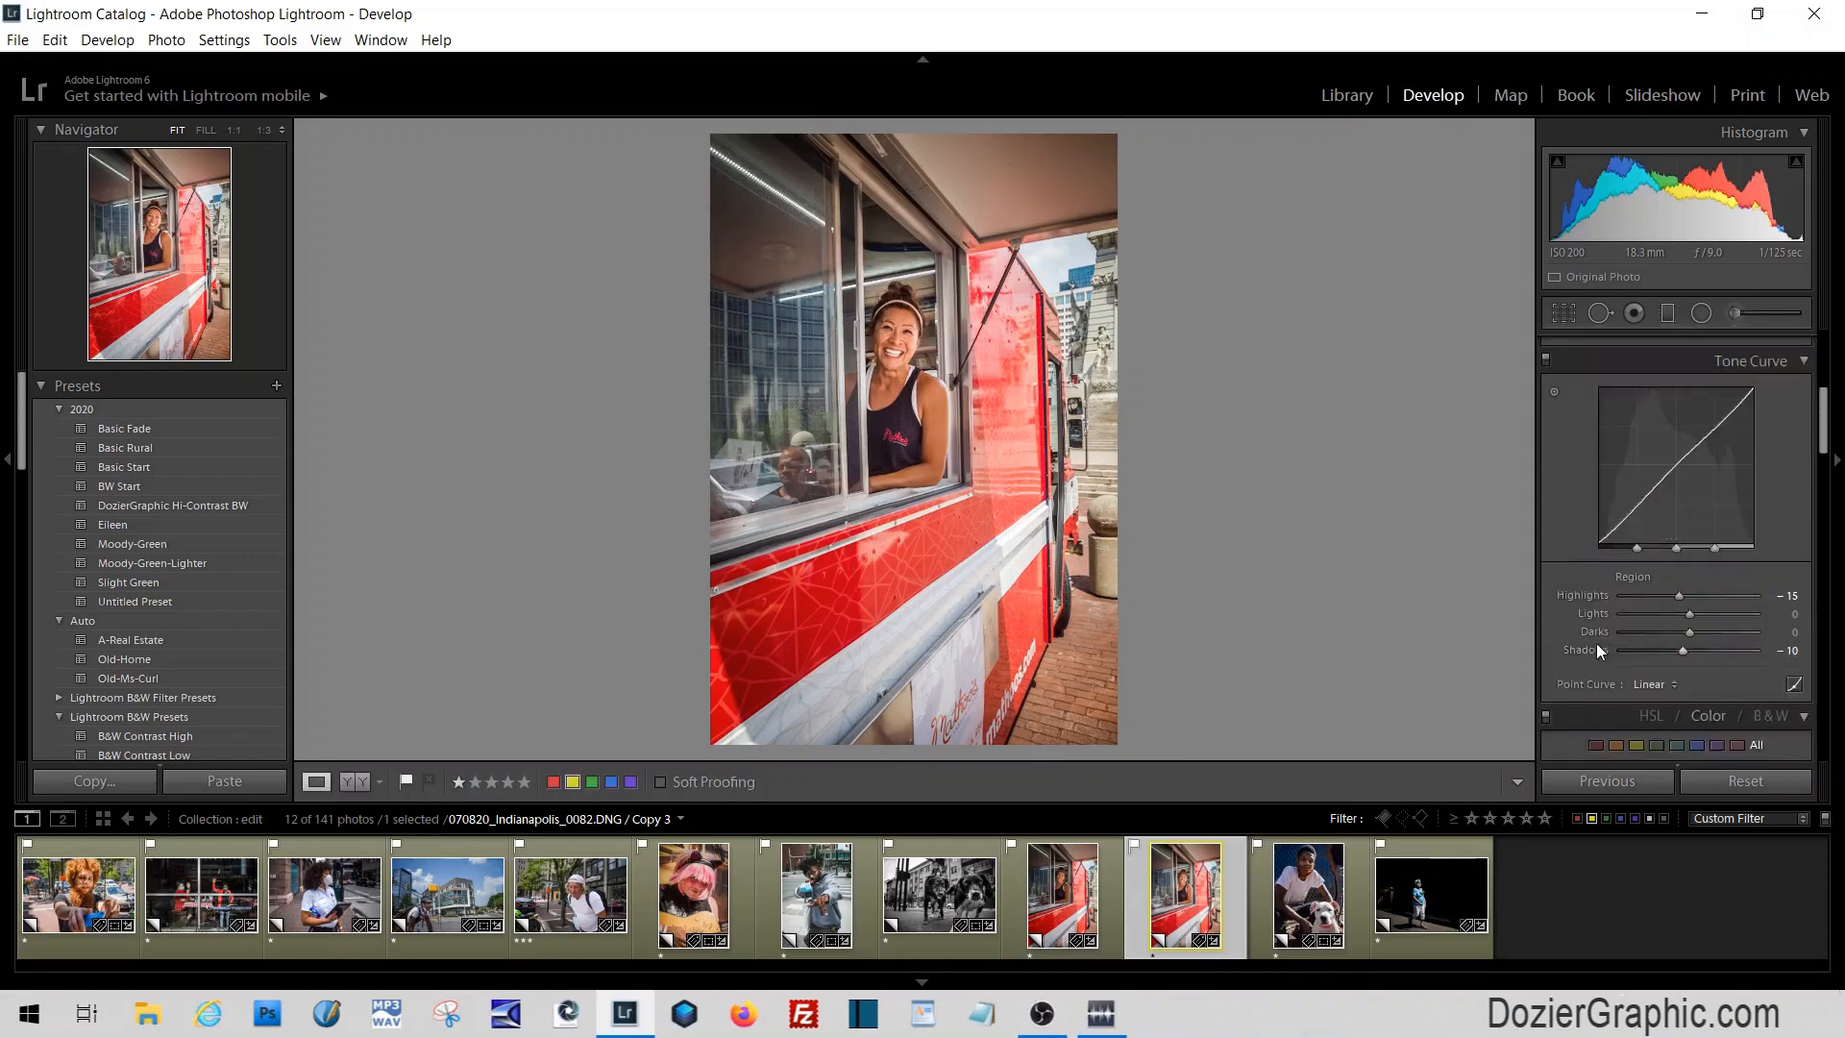
Set the red Saturation to +56 and the orange Saturation to +2, try a red Hue shift and reset it
scroll(1595, 643, "down", 3)
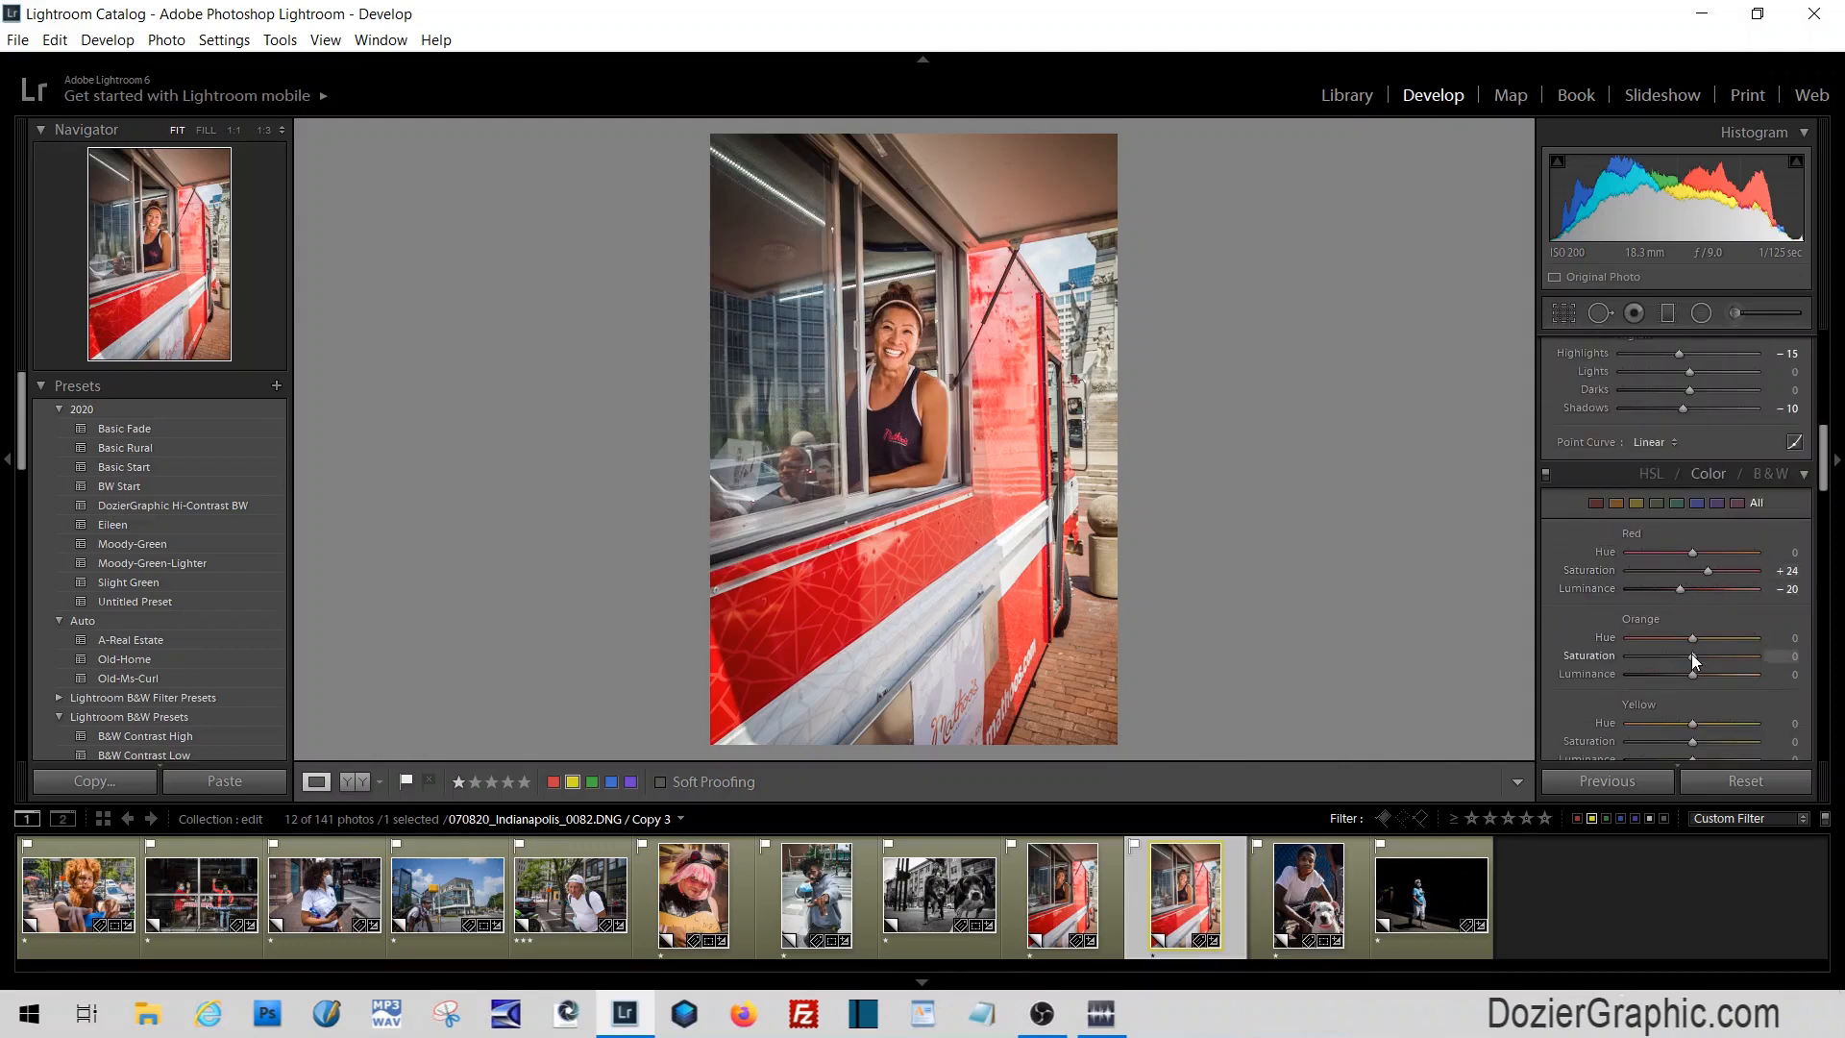
left_click_drag(1739, 661, 1693, 659)
left_click_drag(1717, 575, 1688, 553)
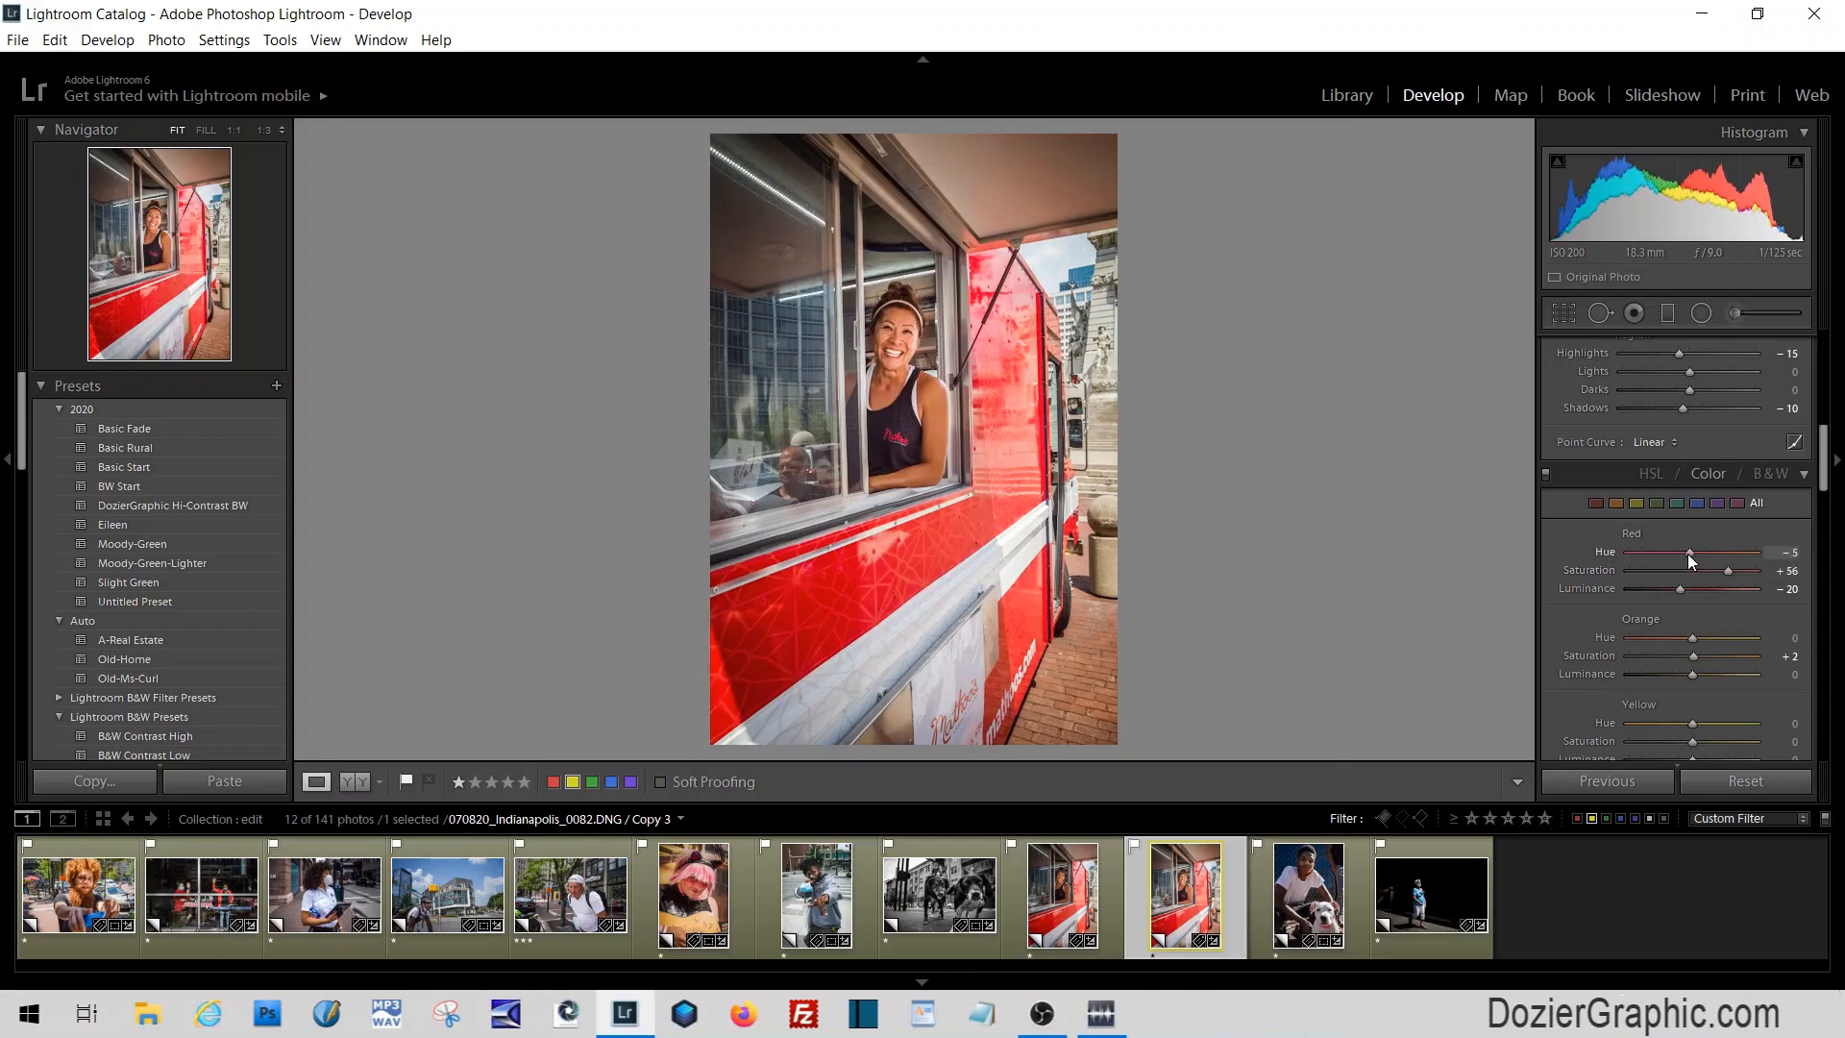
double_click(1602, 556)
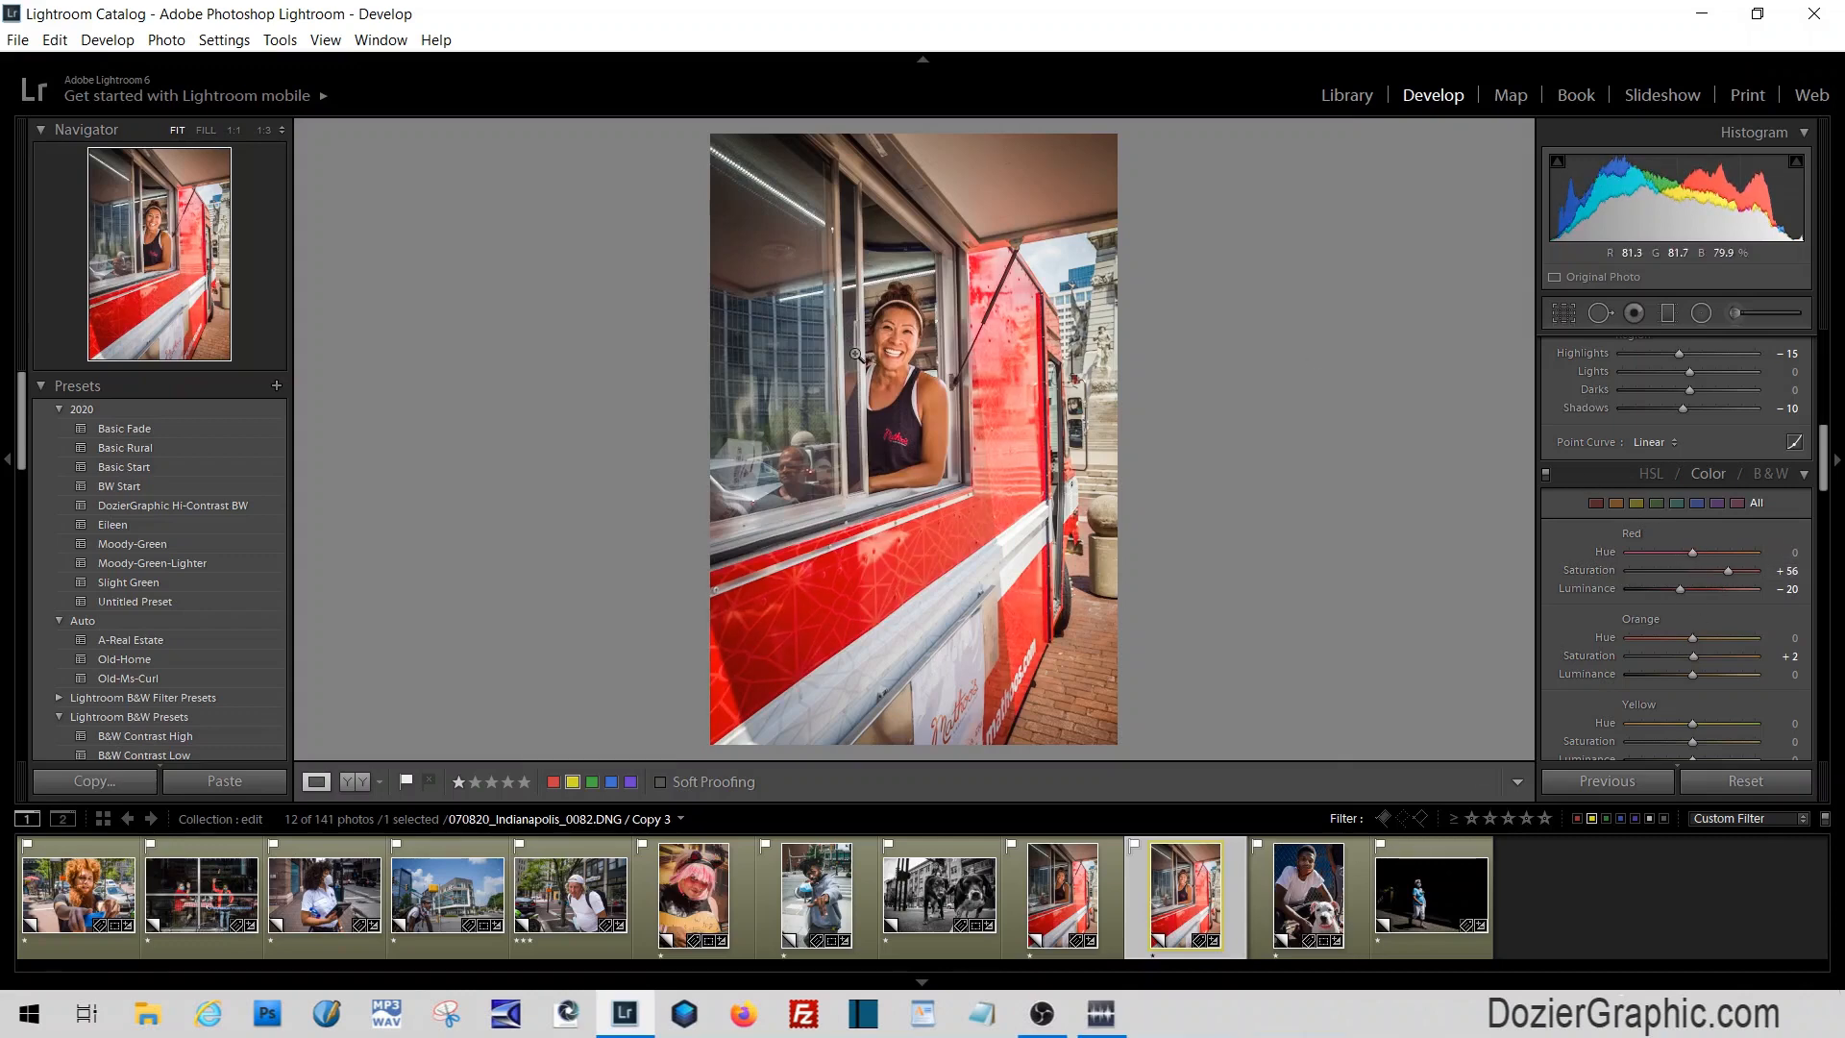
Compare the food truck photo with its earlier edited copy and apply the Auto Upright correction to the new edit
left_click(1074, 903)
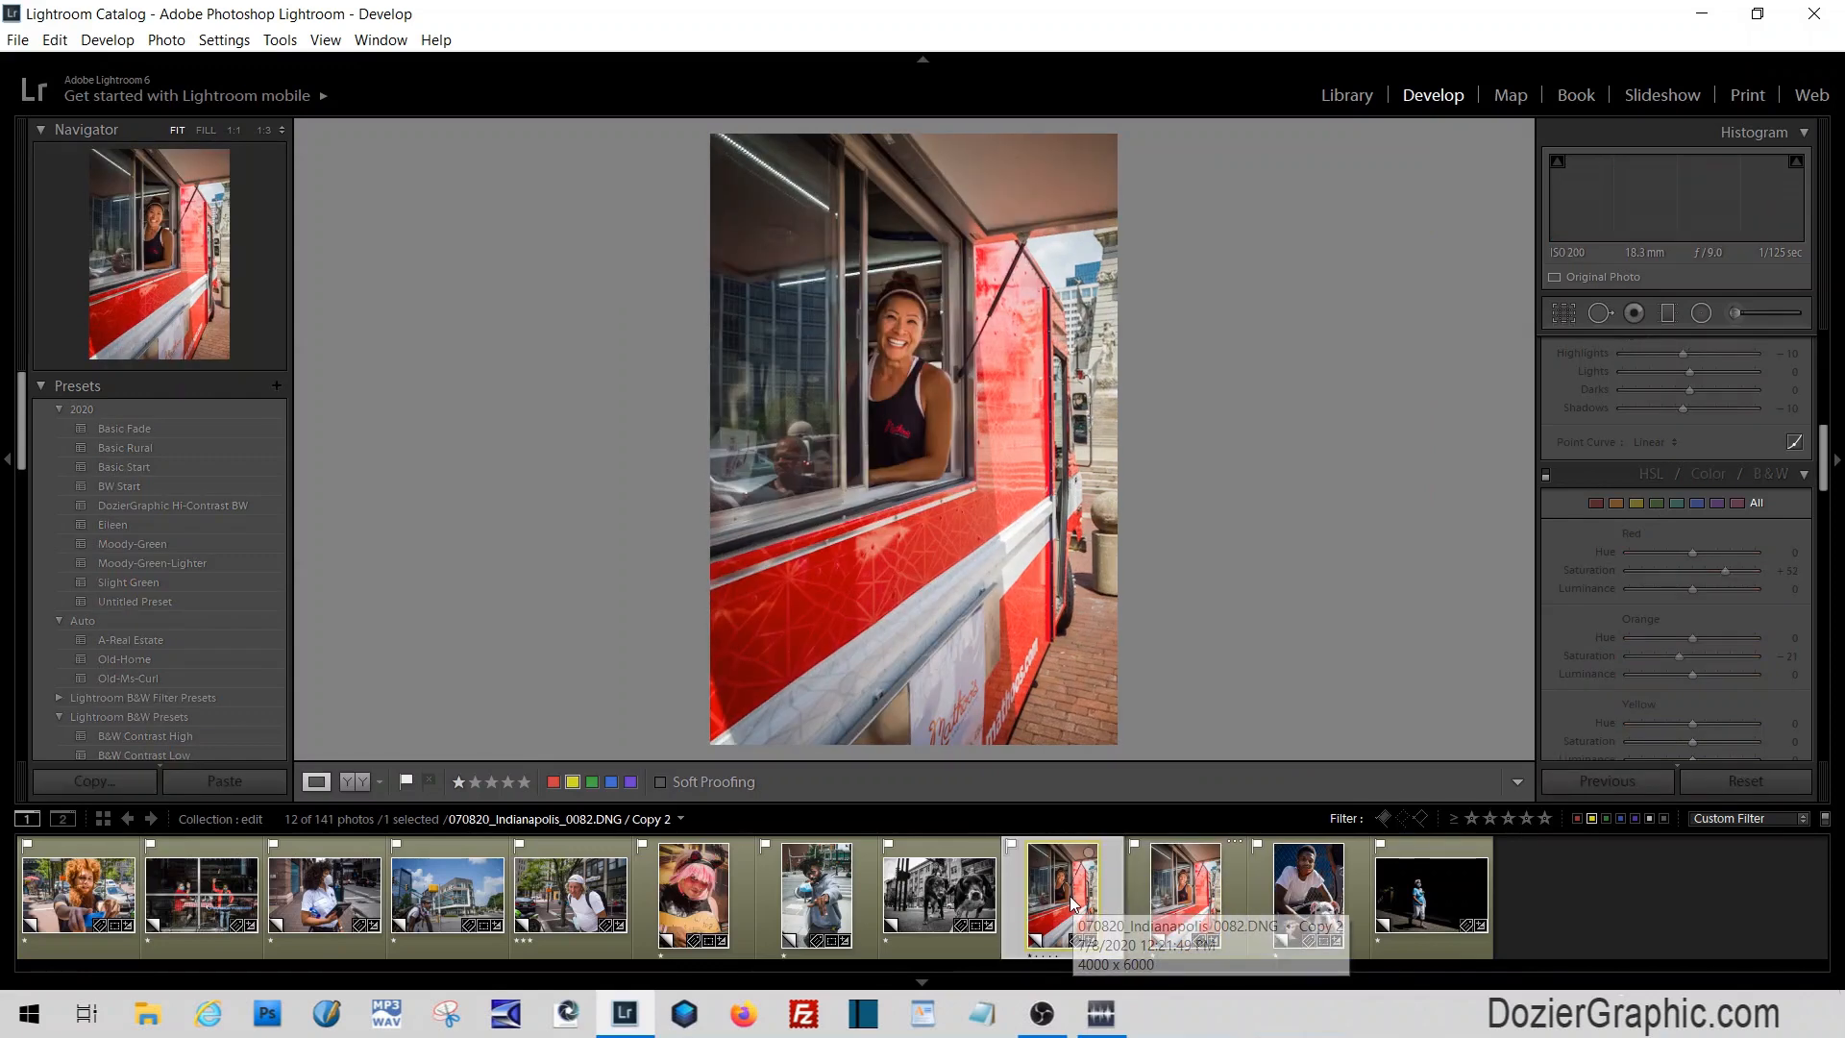
left_click(1192, 892)
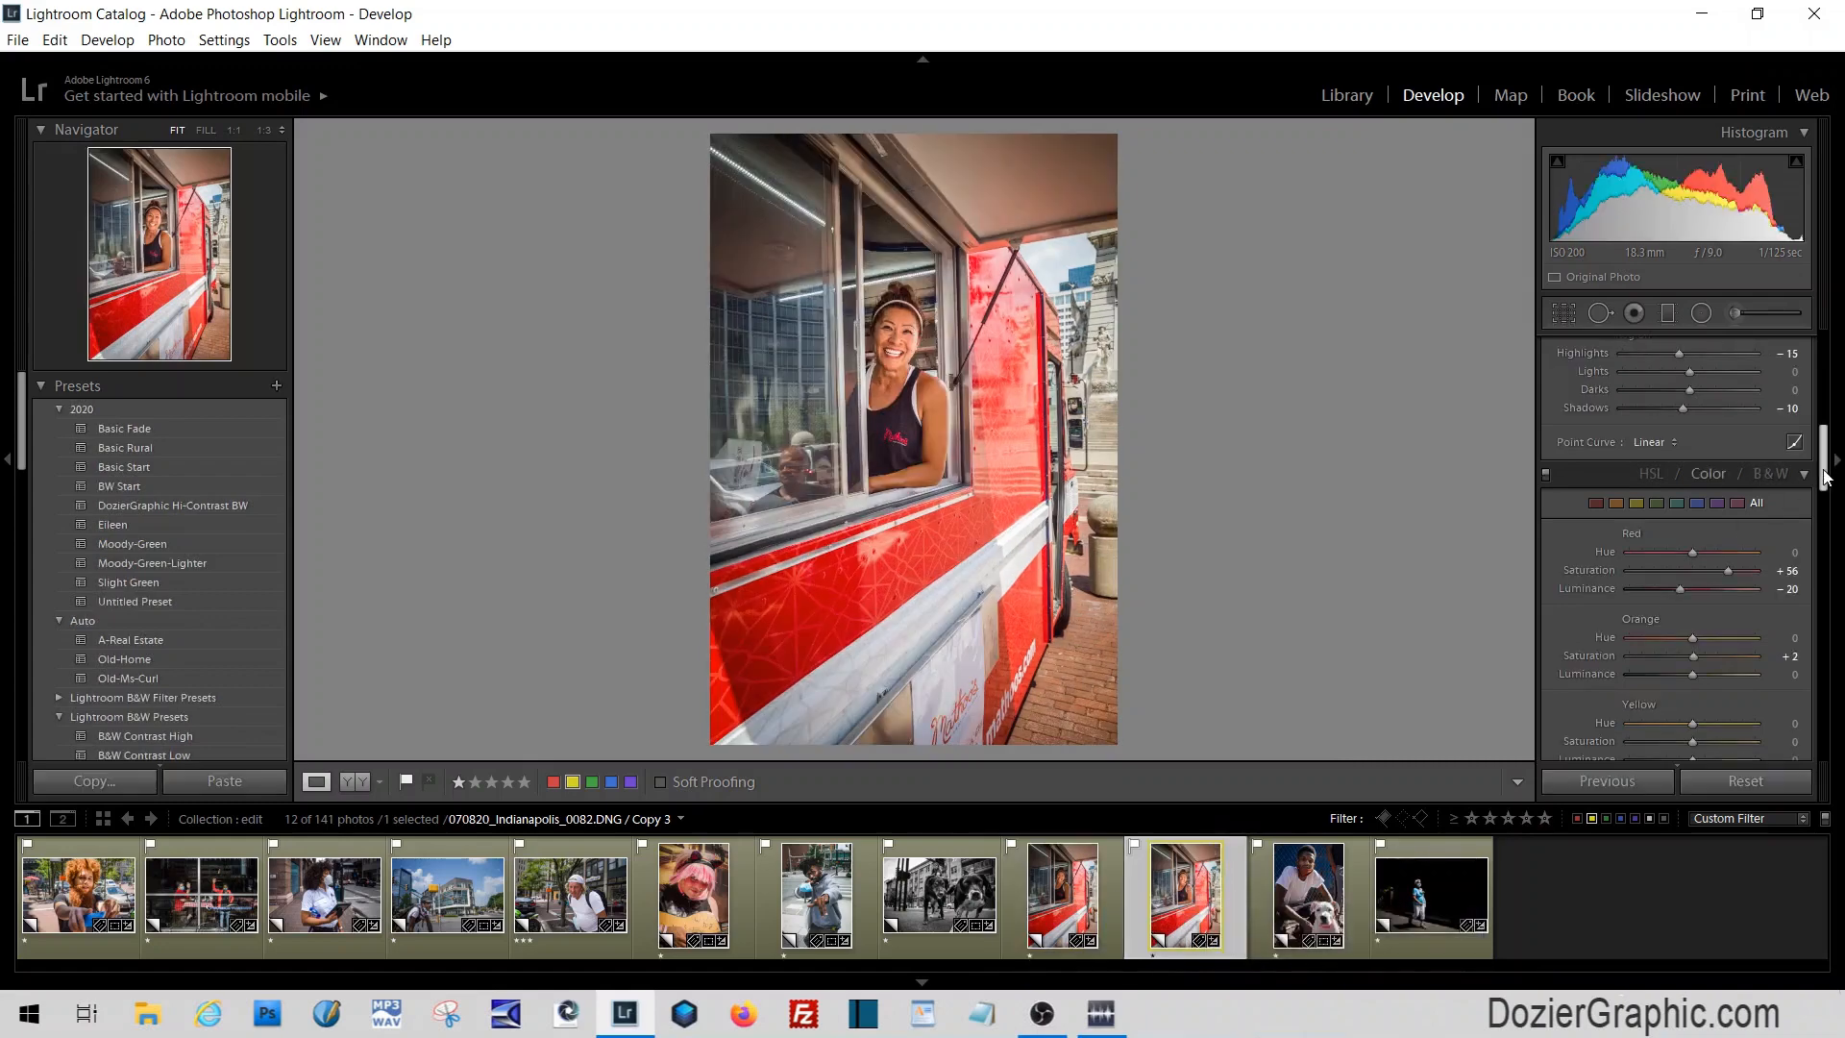
left_click_drag(1824, 465, 1824, 711)
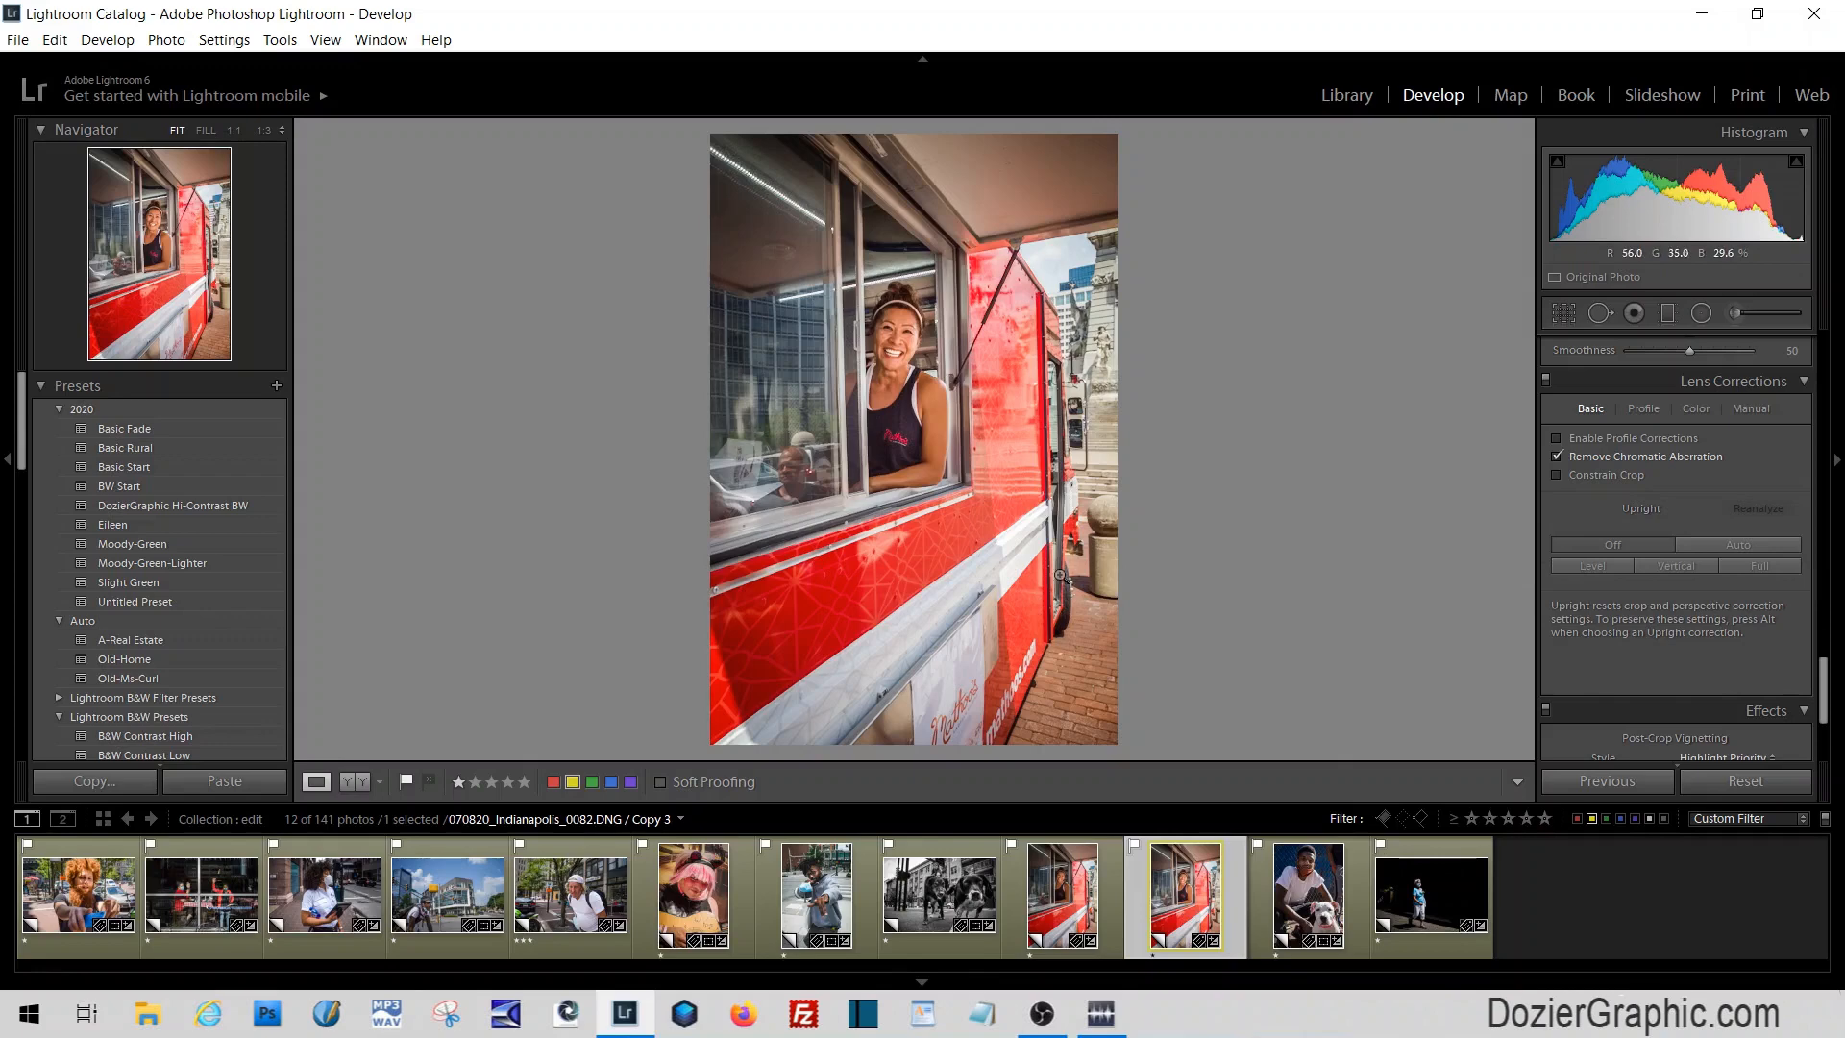
left_click(1763, 544)
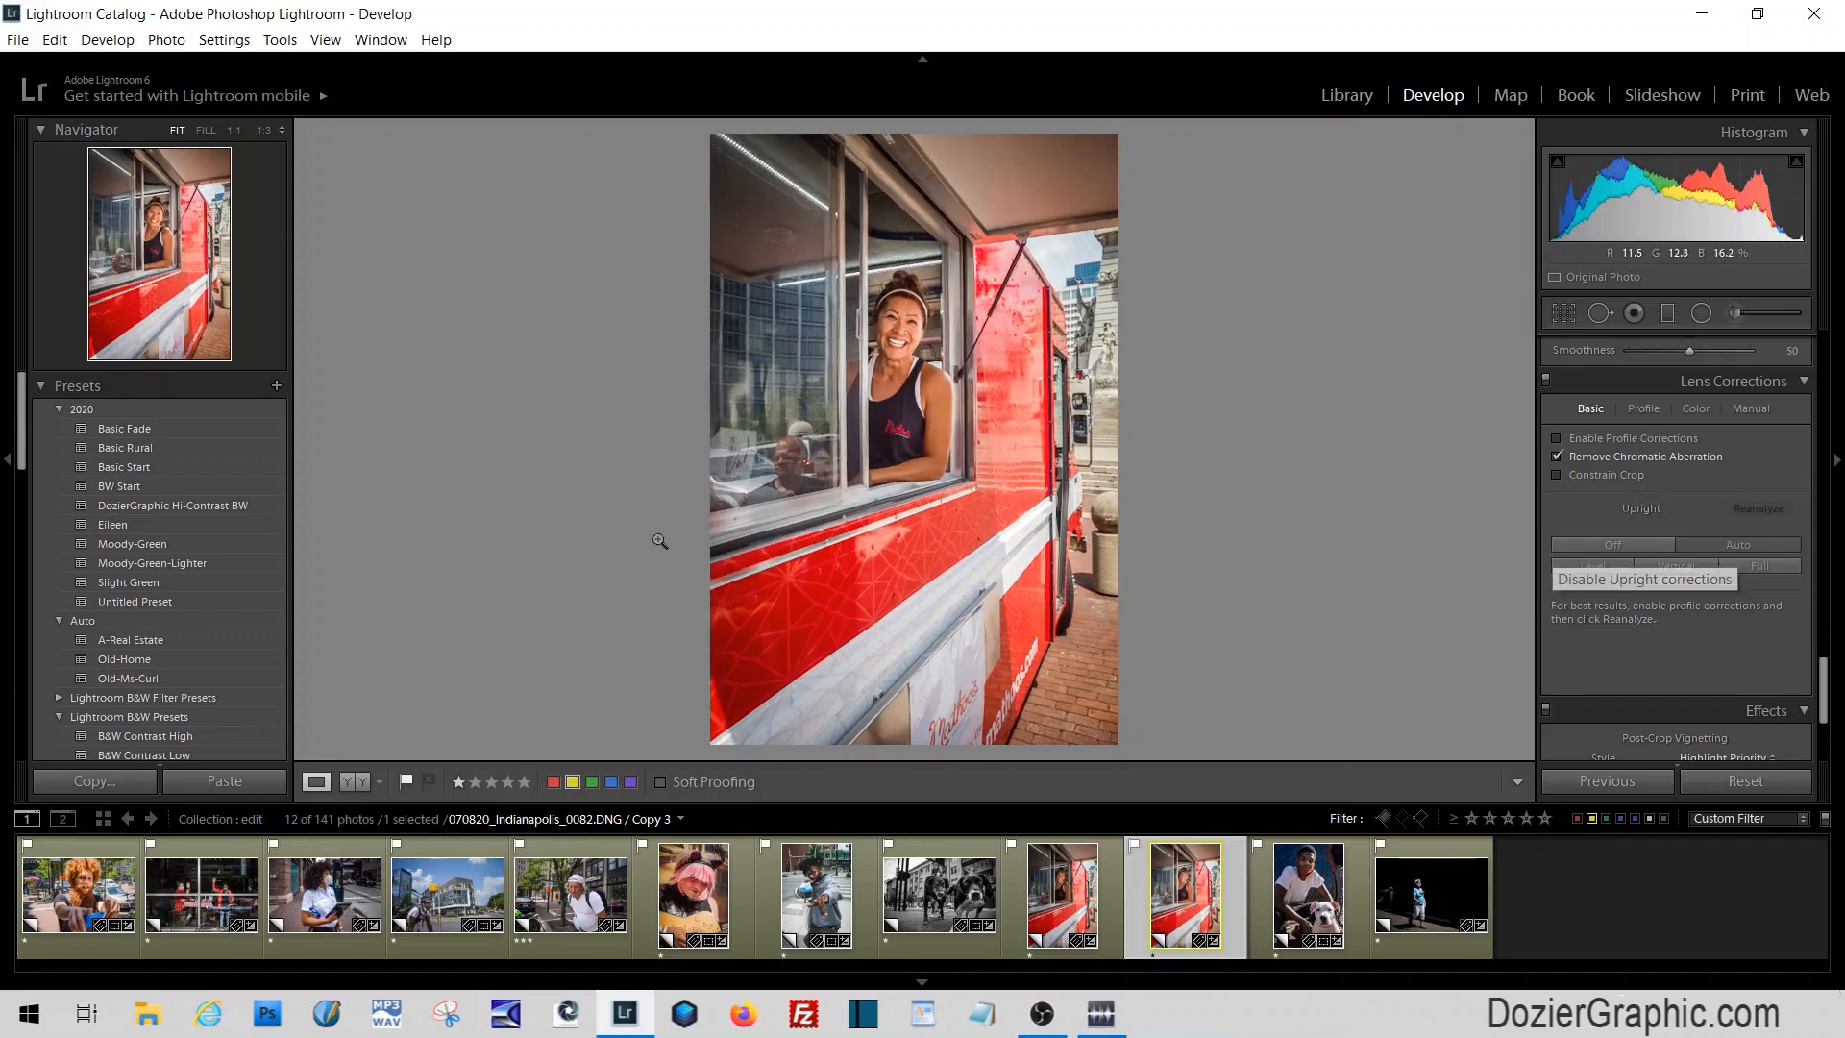
Compare the two food truck edits, reset Copy 2 to its unedited state, and return to Copy 3
left_click(1083, 899)
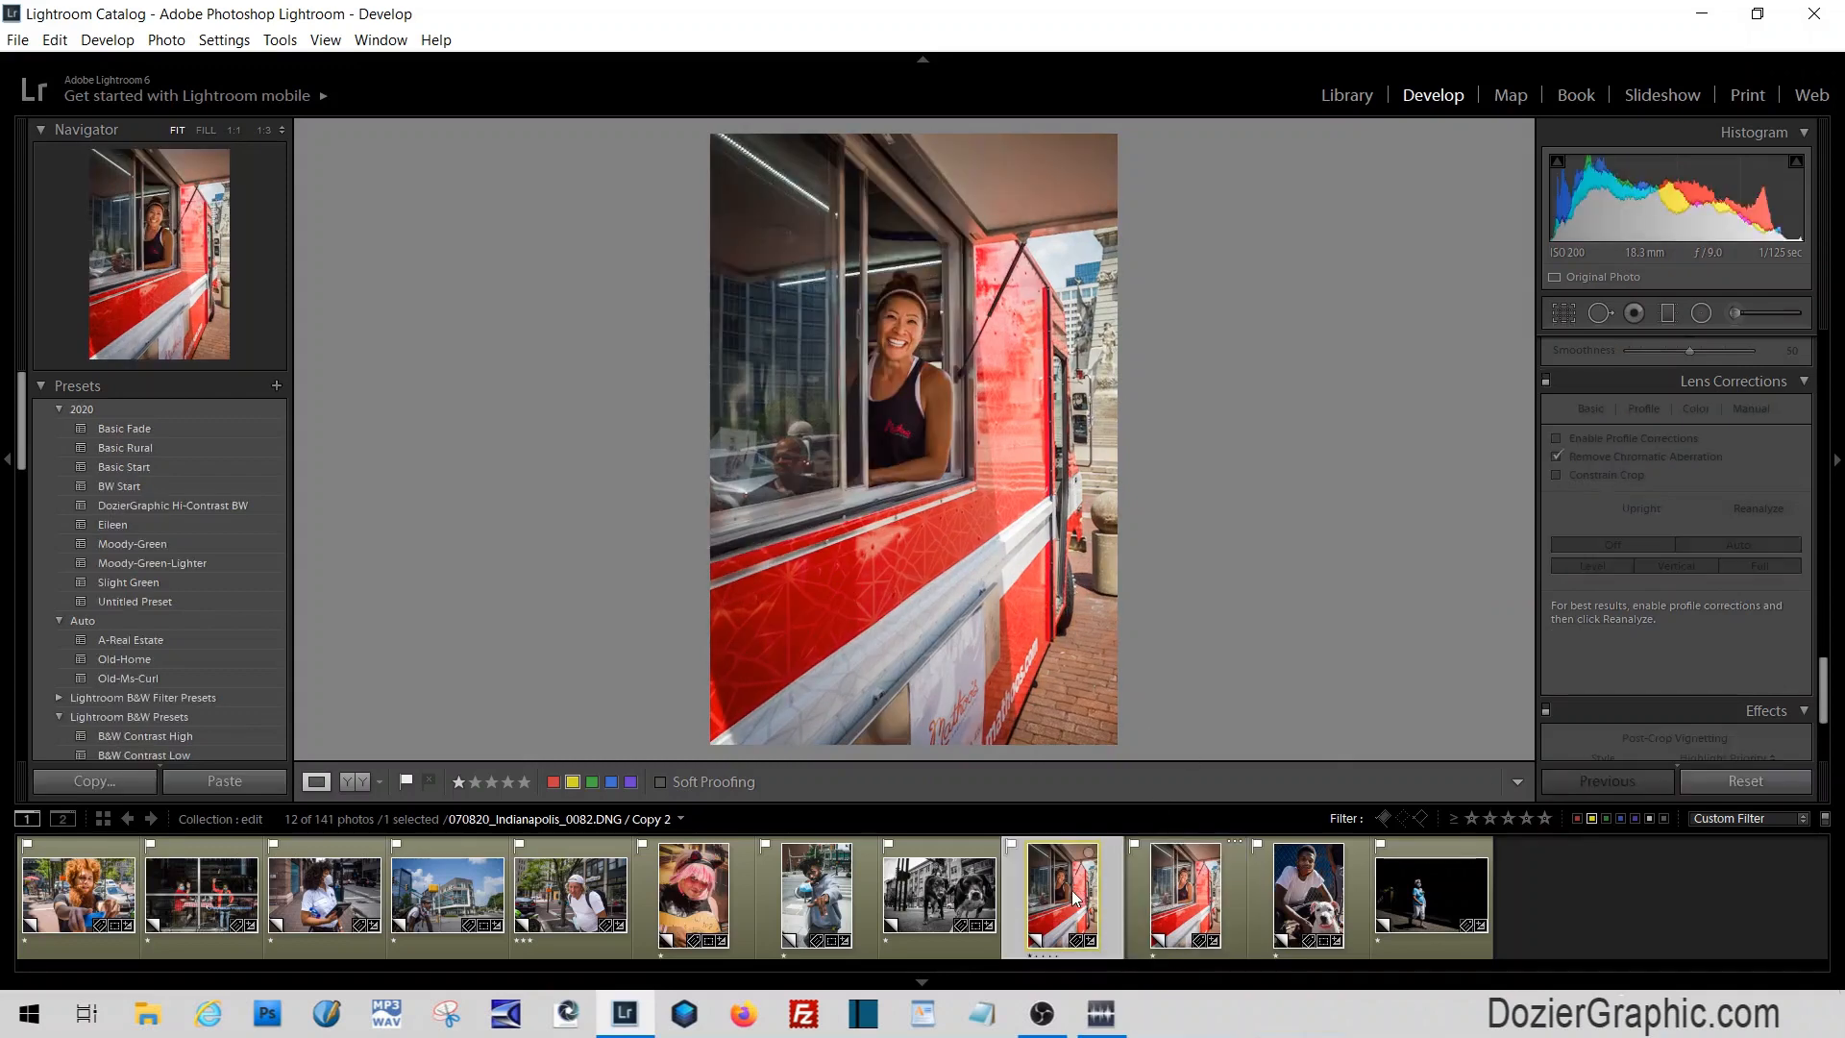
left_click(1206, 901)
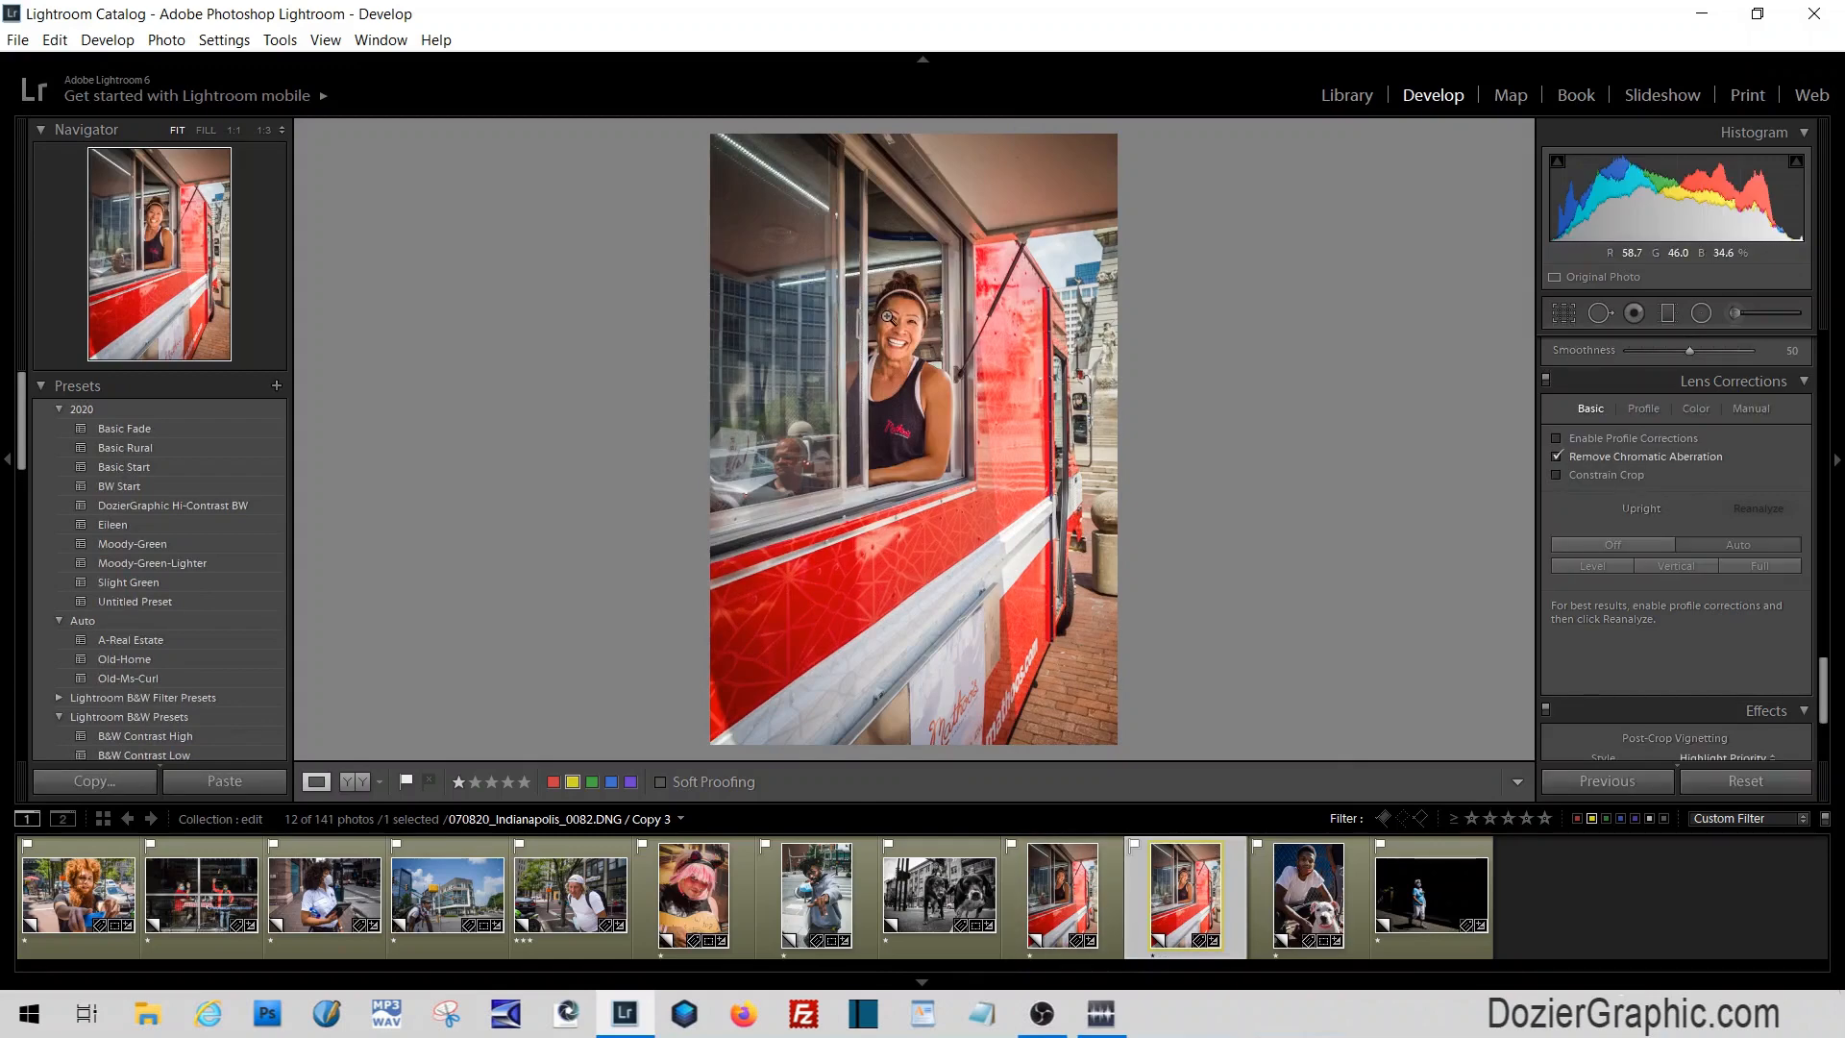
left_click(1062, 894)
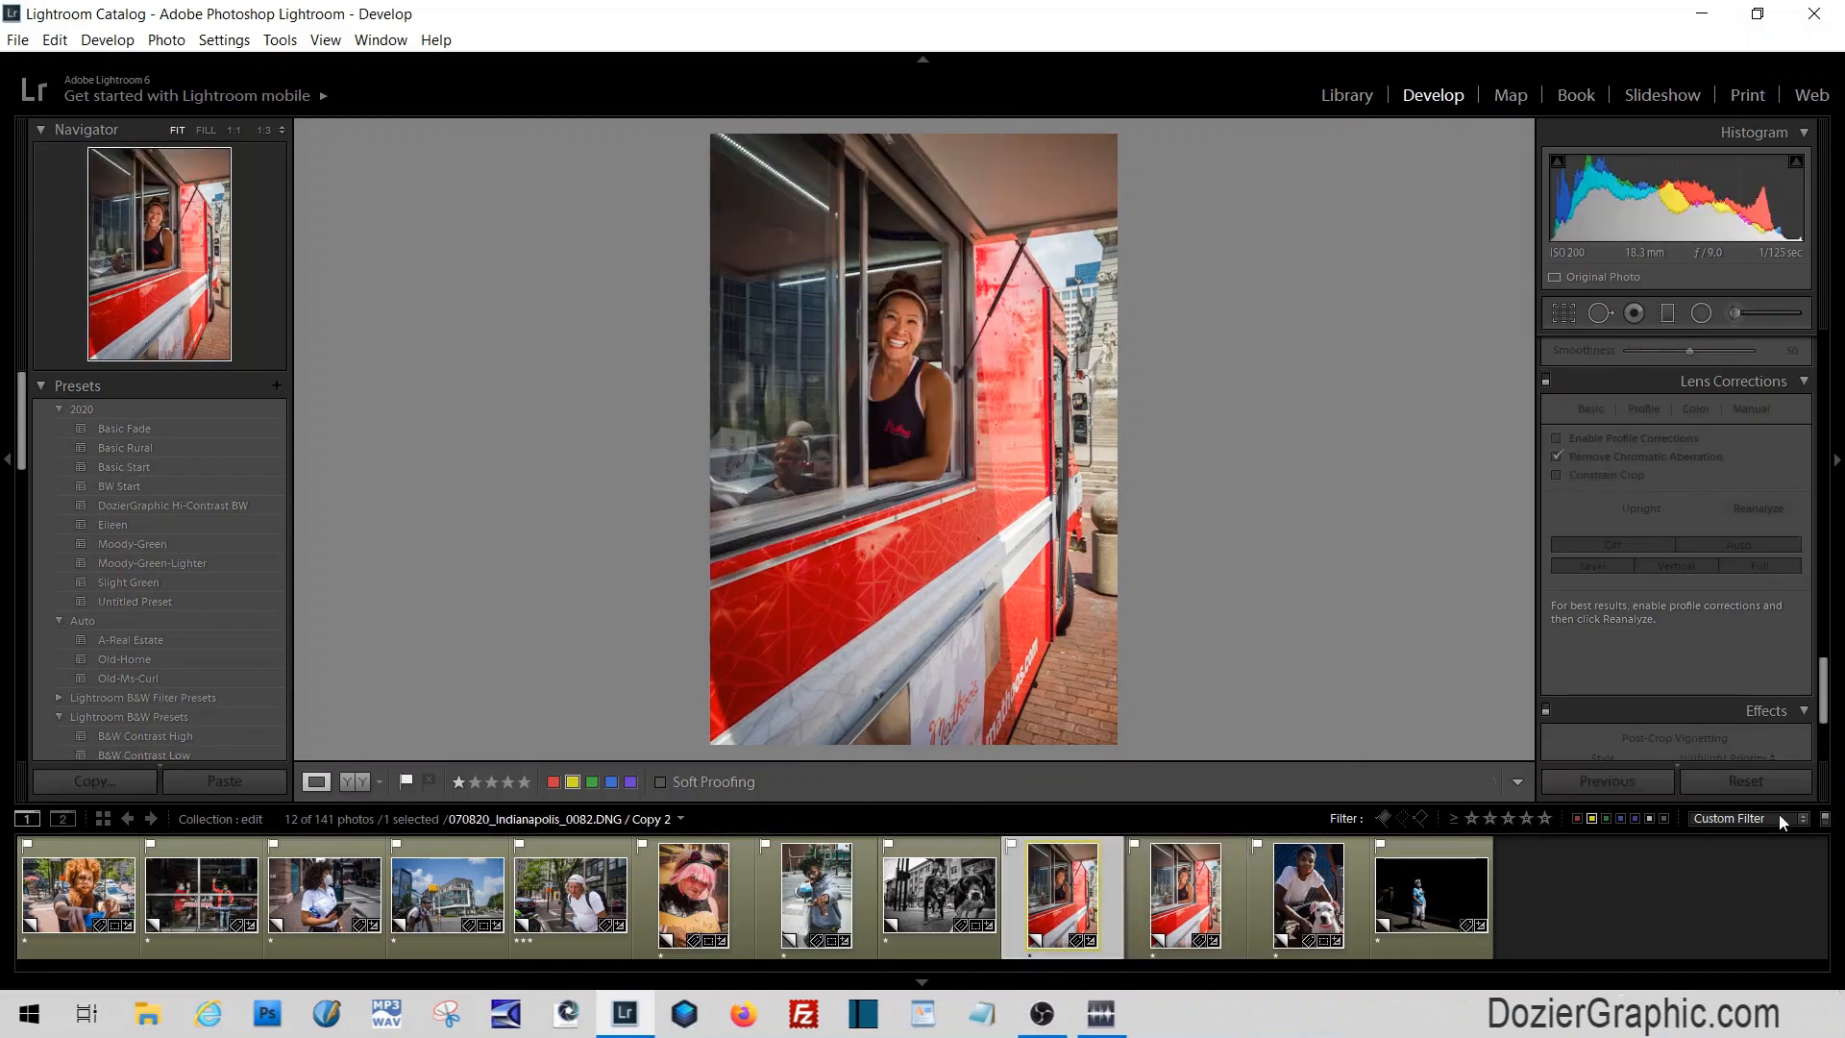
left_click(1745, 780)
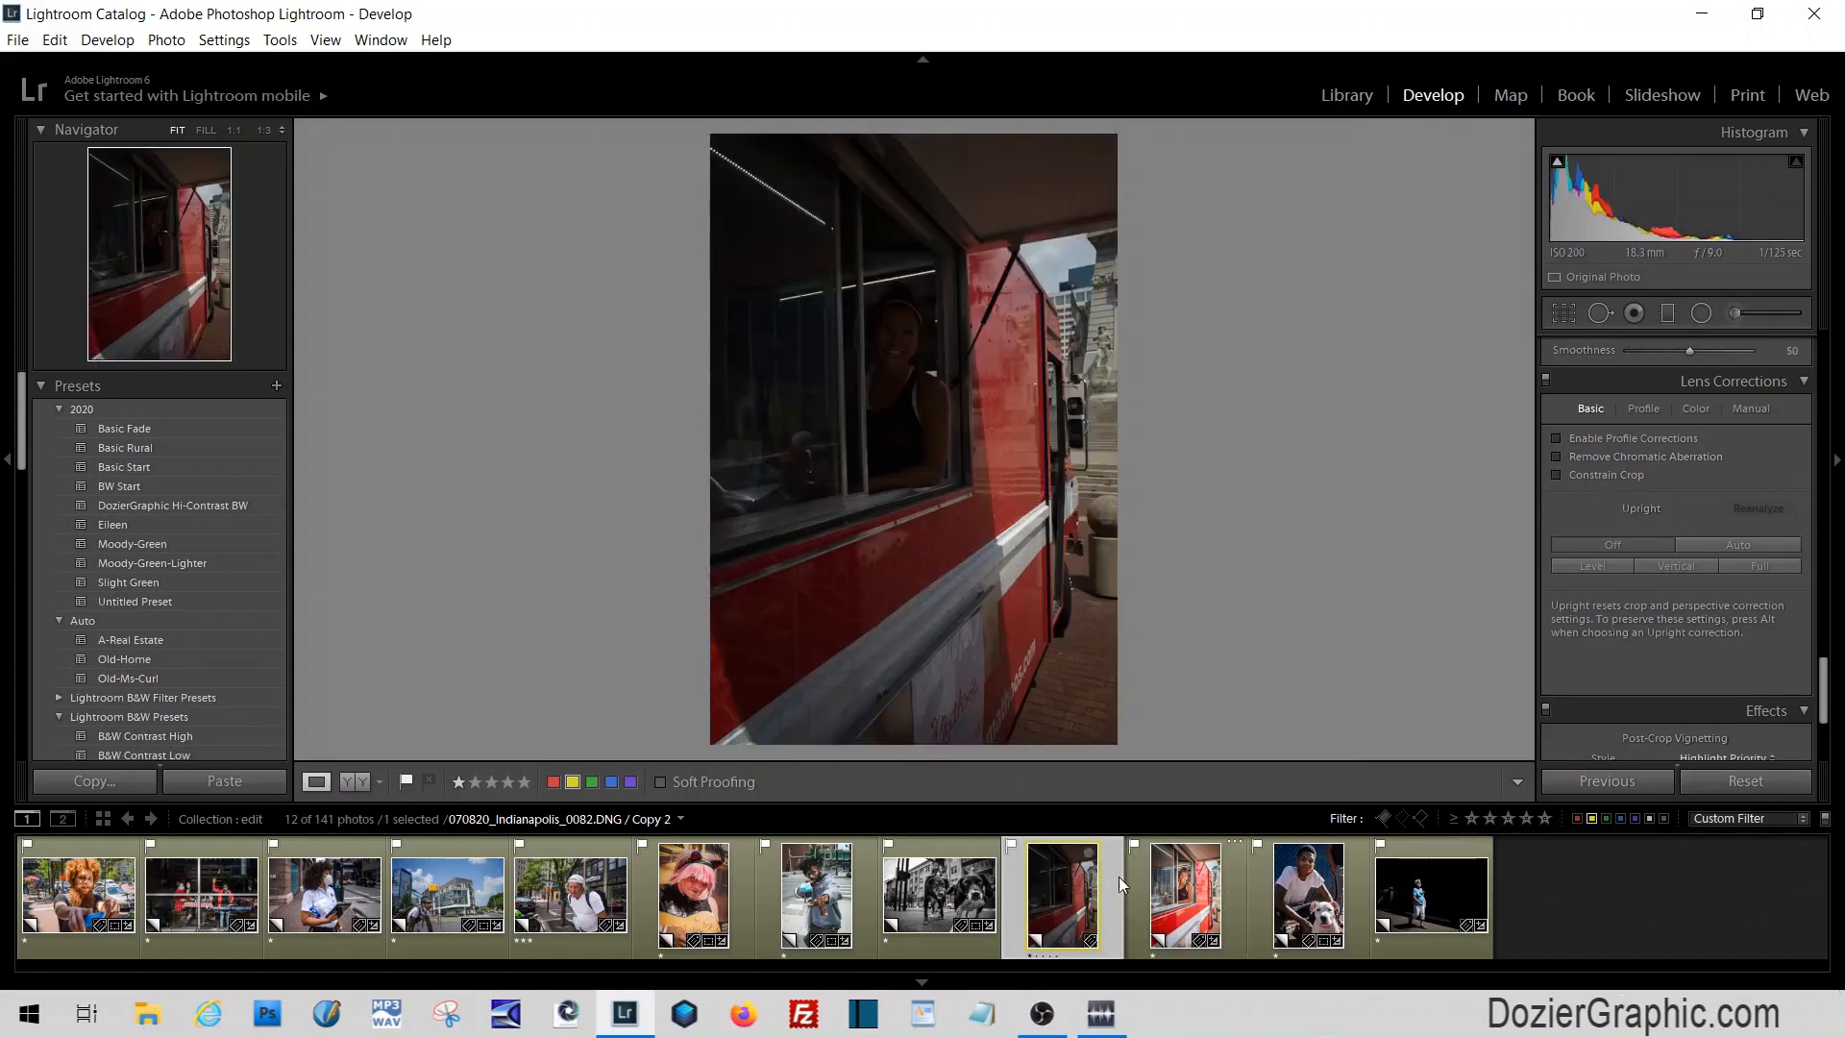
left_click(1188, 899)
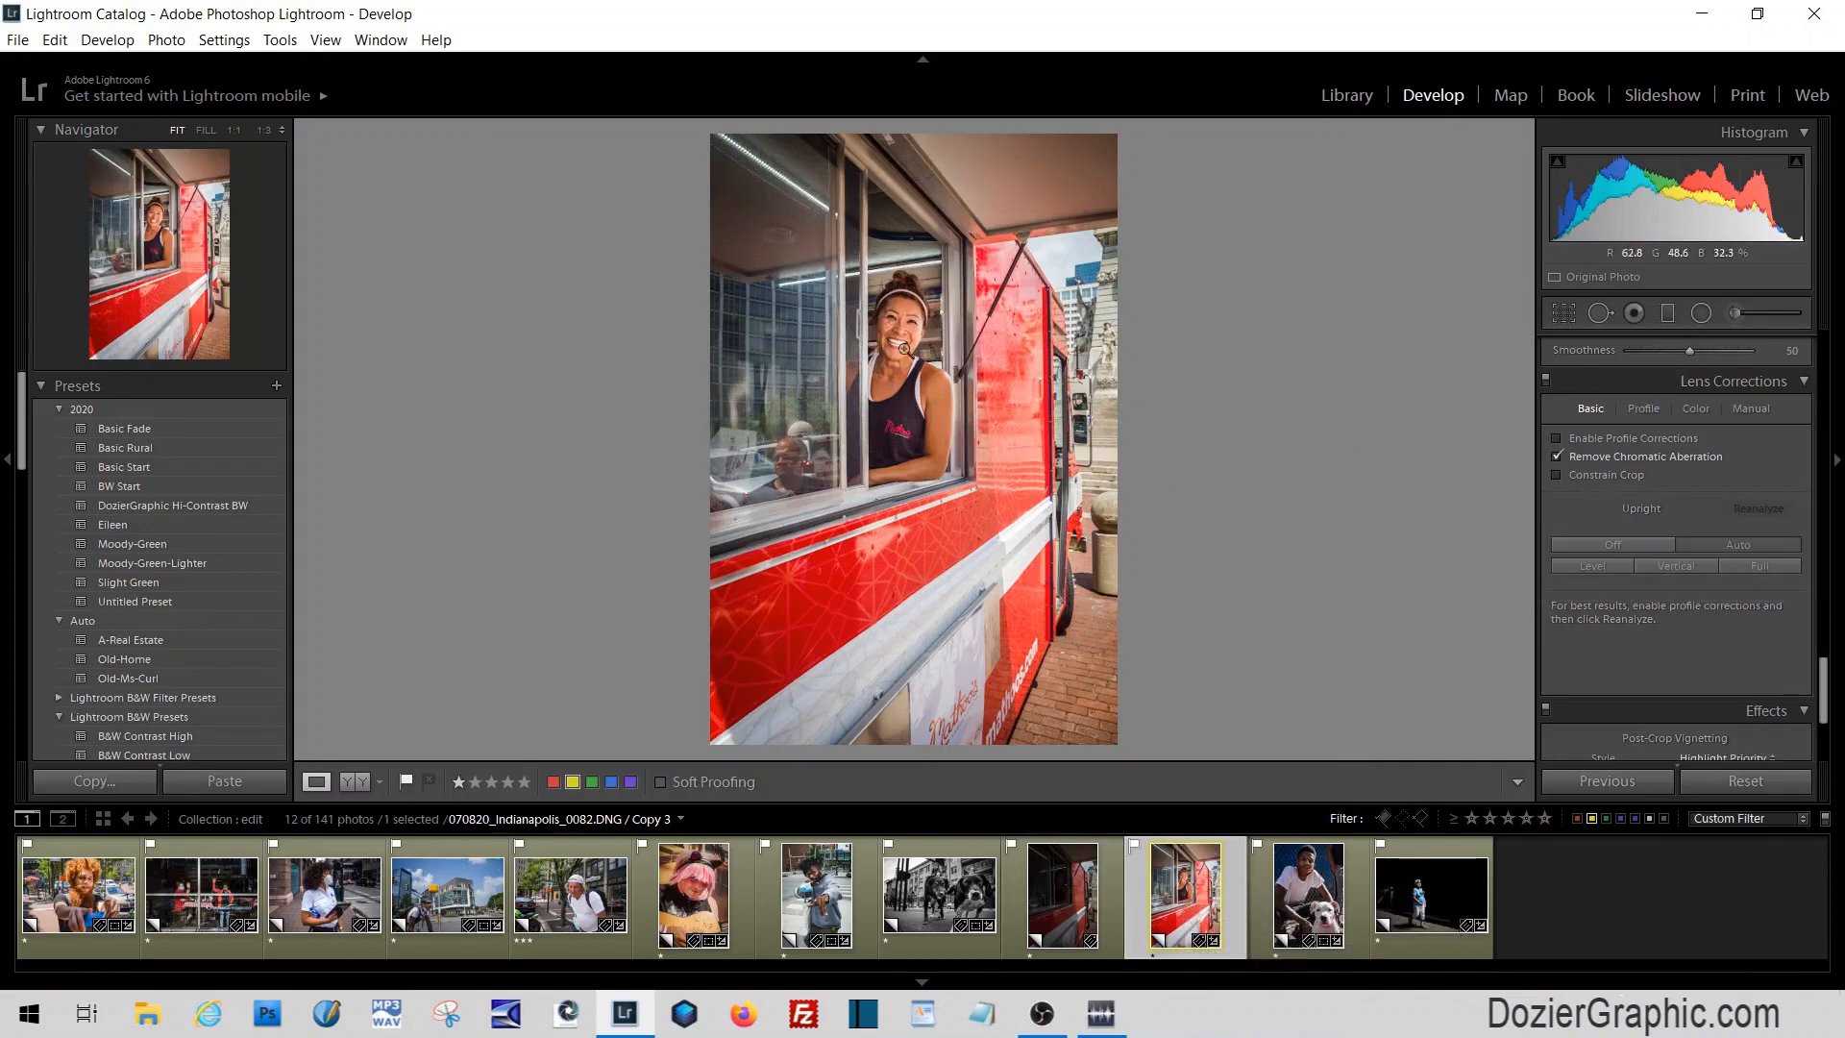
Apply Luminance noise reduction of 15 while viewing the woman at 1:1, and compare the detail adjustments off and on
left_click(893, 337)
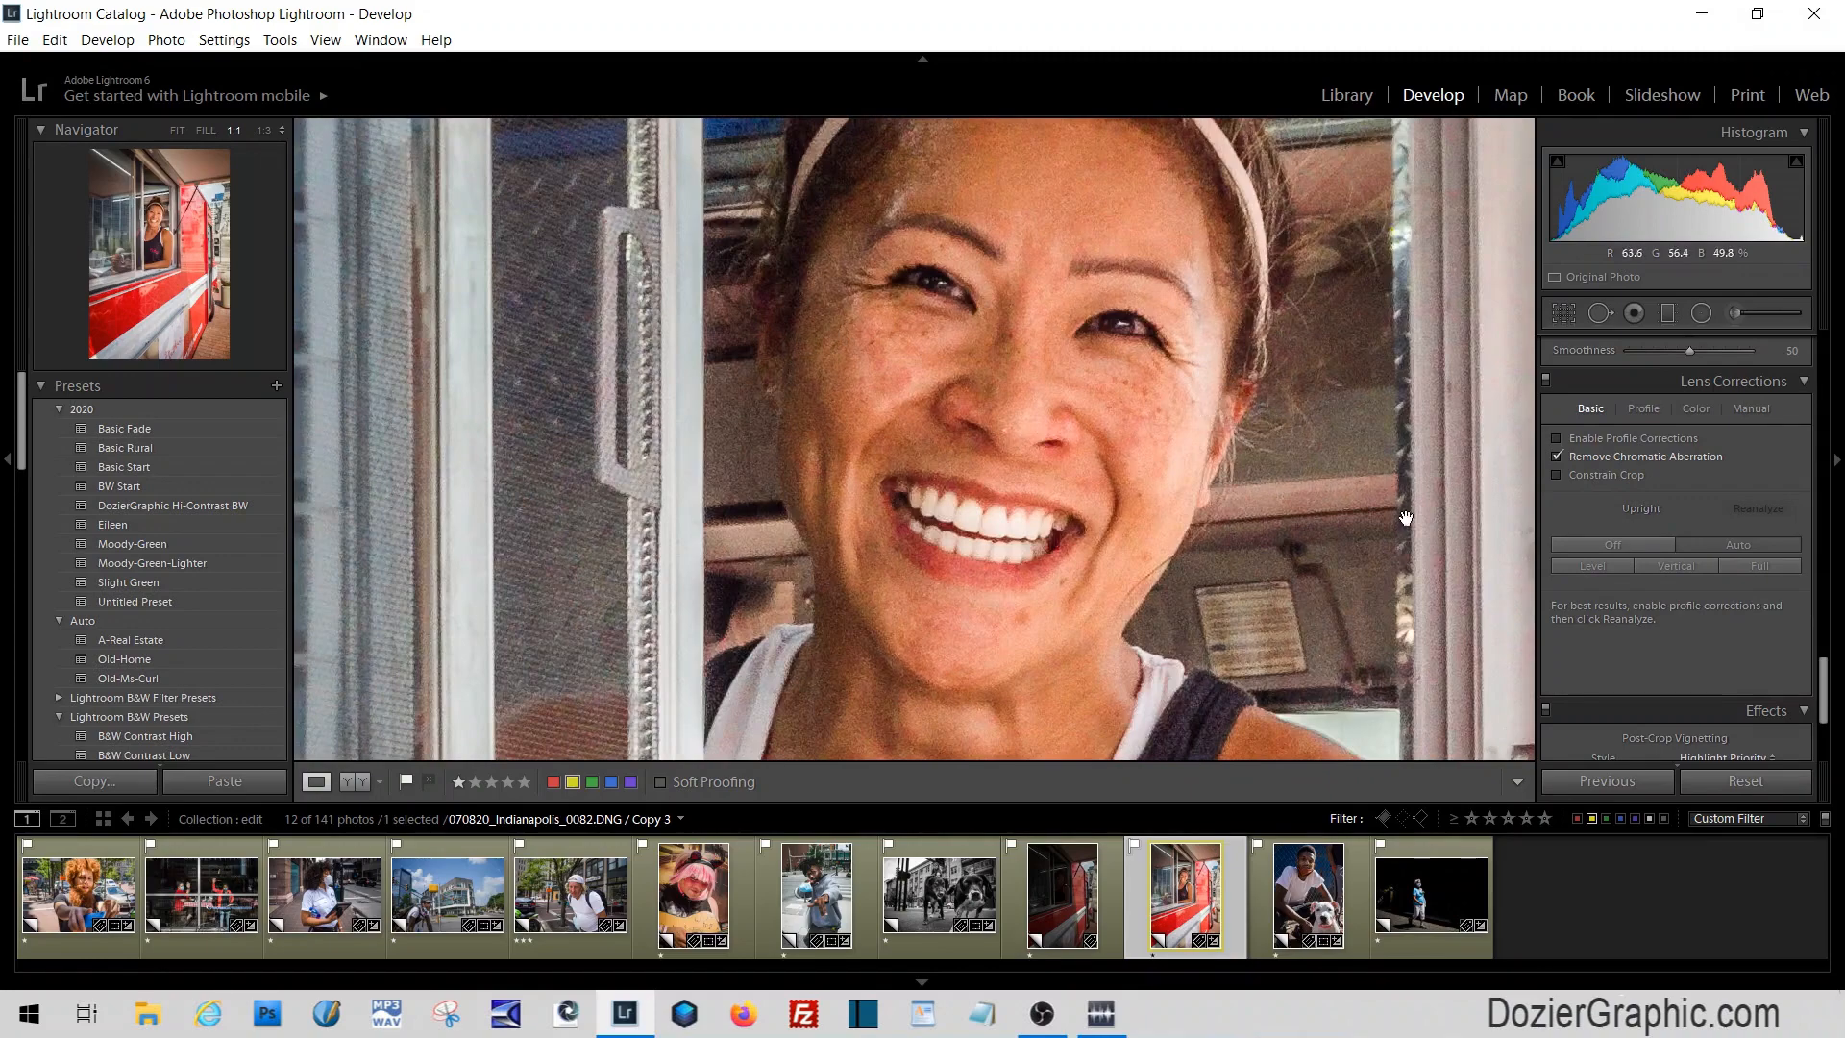
left_click_drag(1820, 678, 1821, 596)
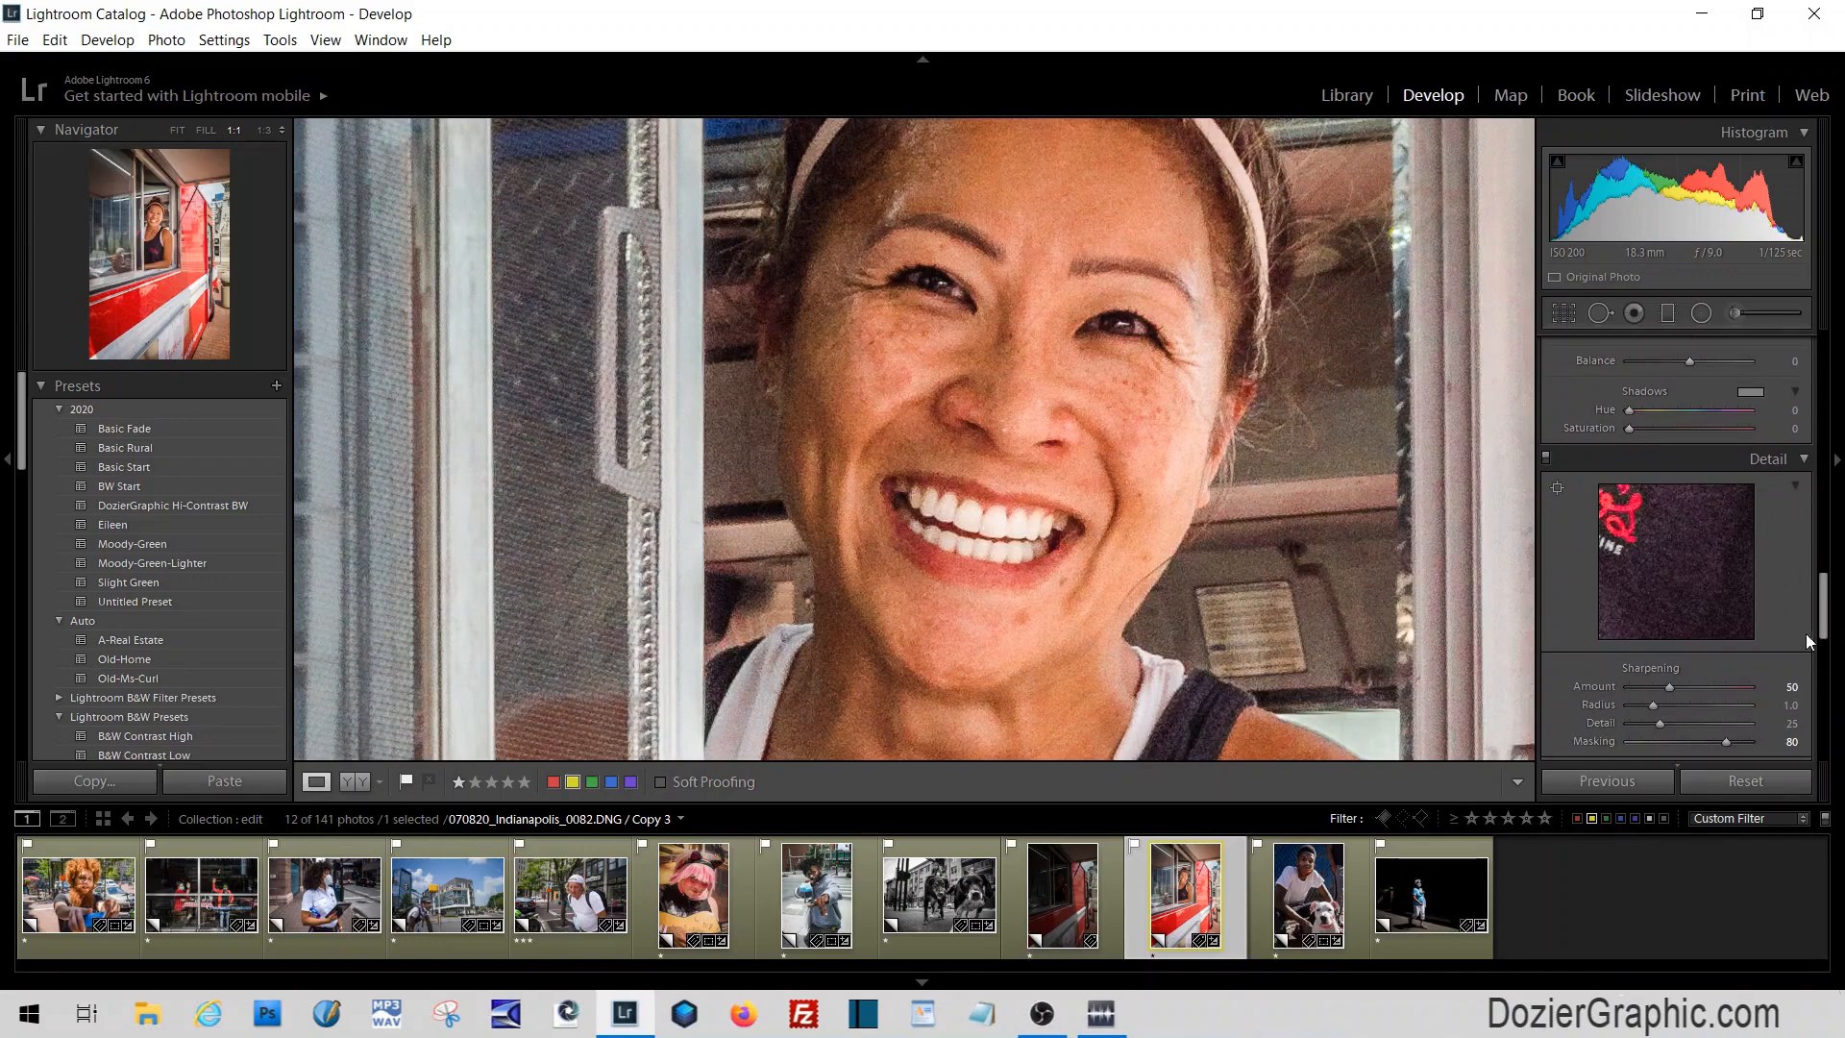
left_click_drag(1826, 627, 1827, 688)
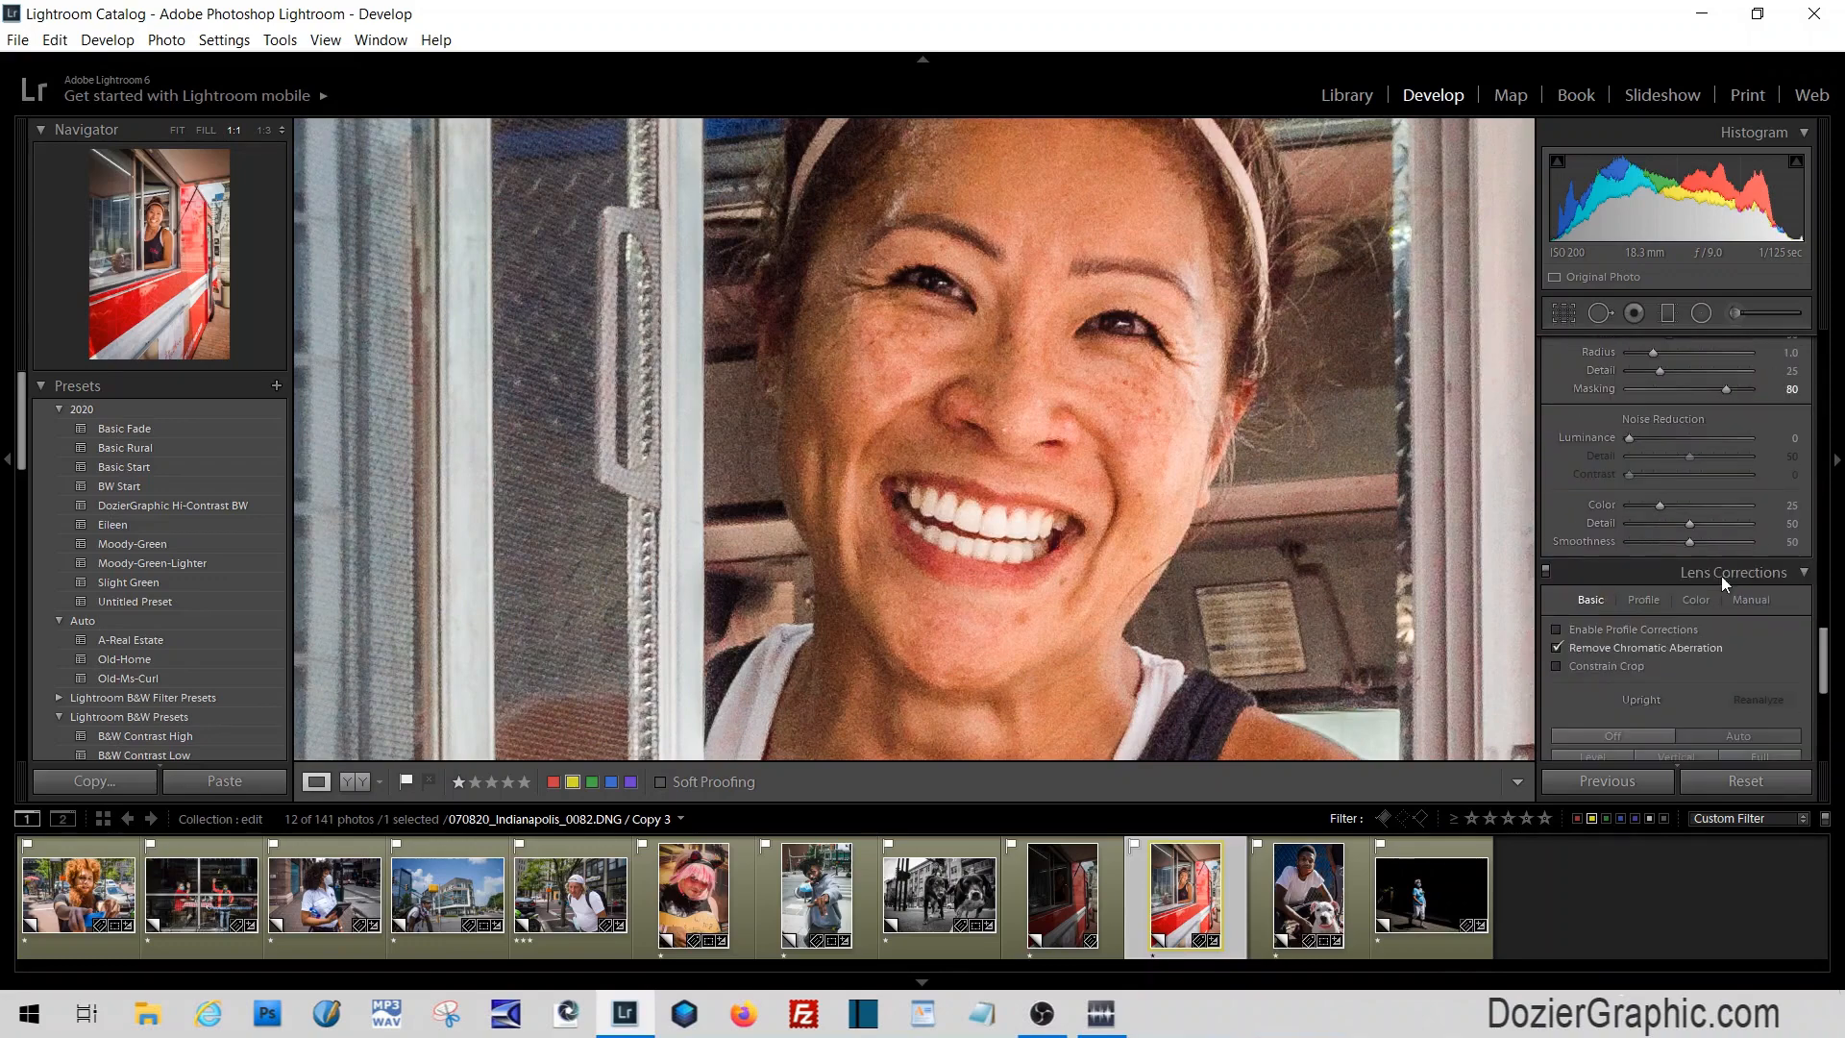
left_click(1630, 437)
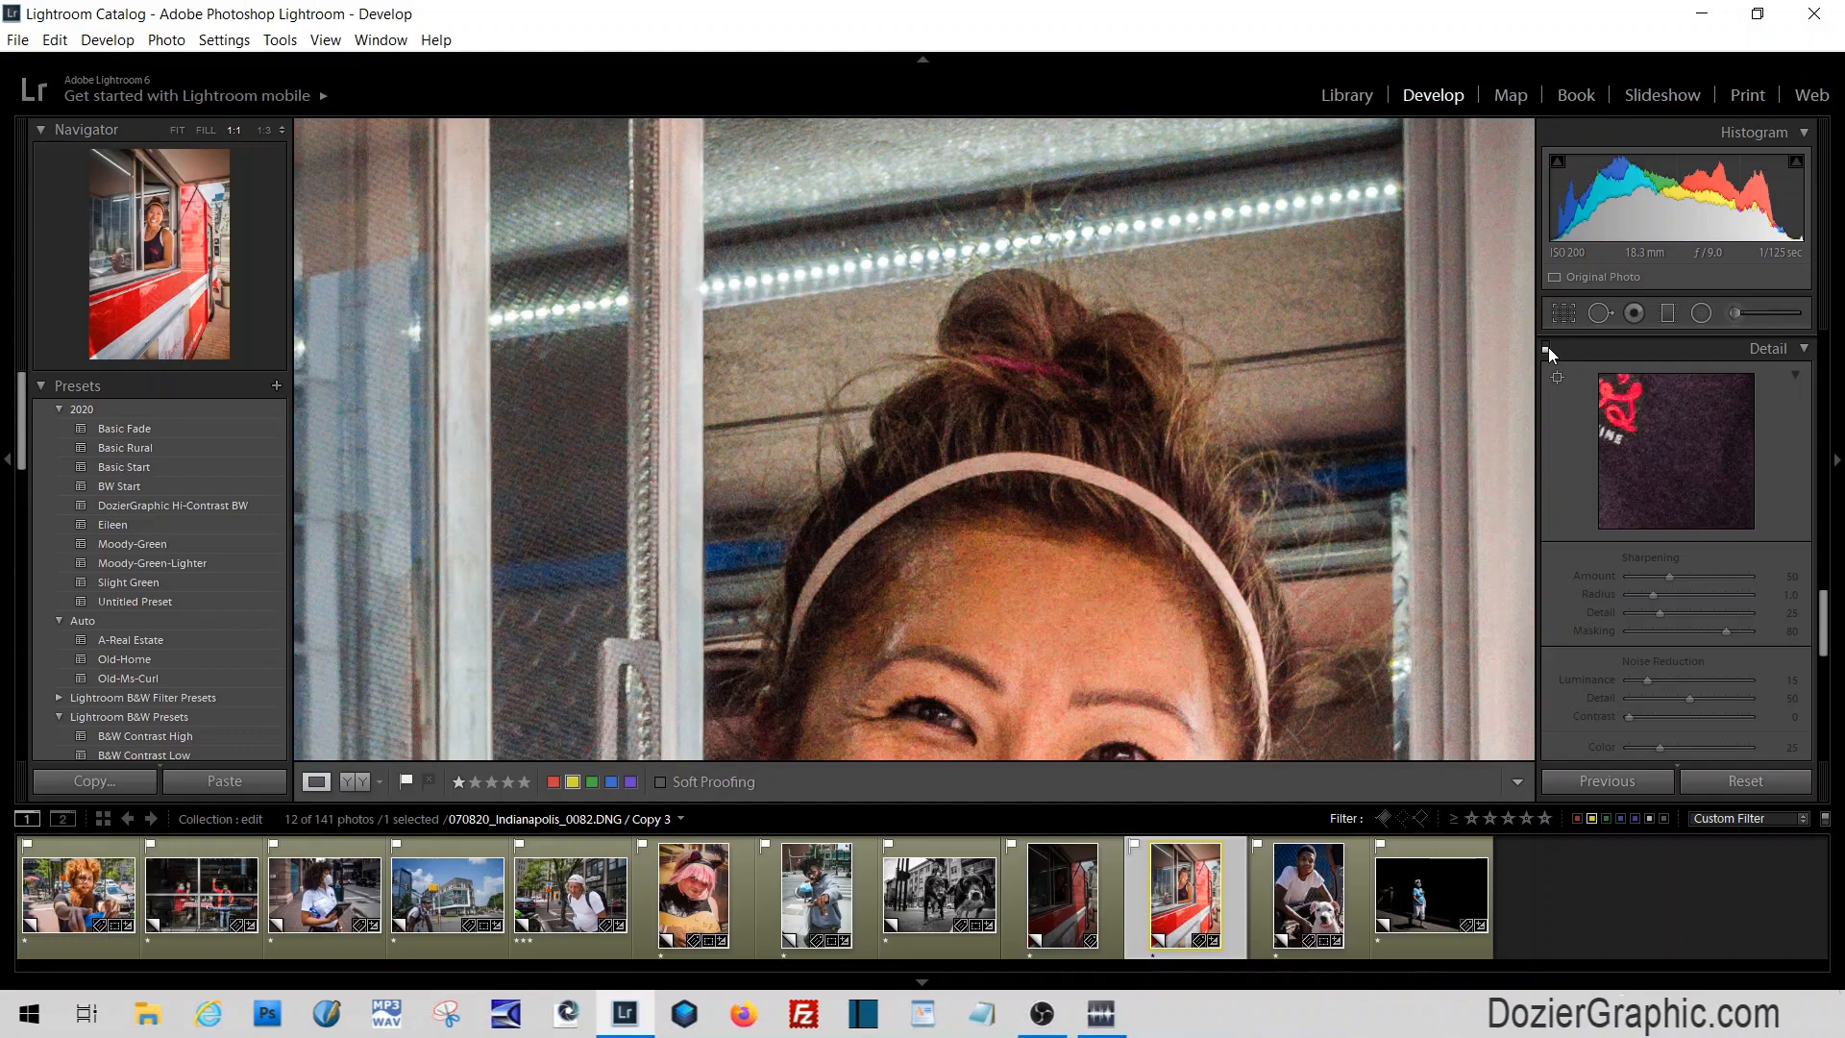
left_click(1547, 348)
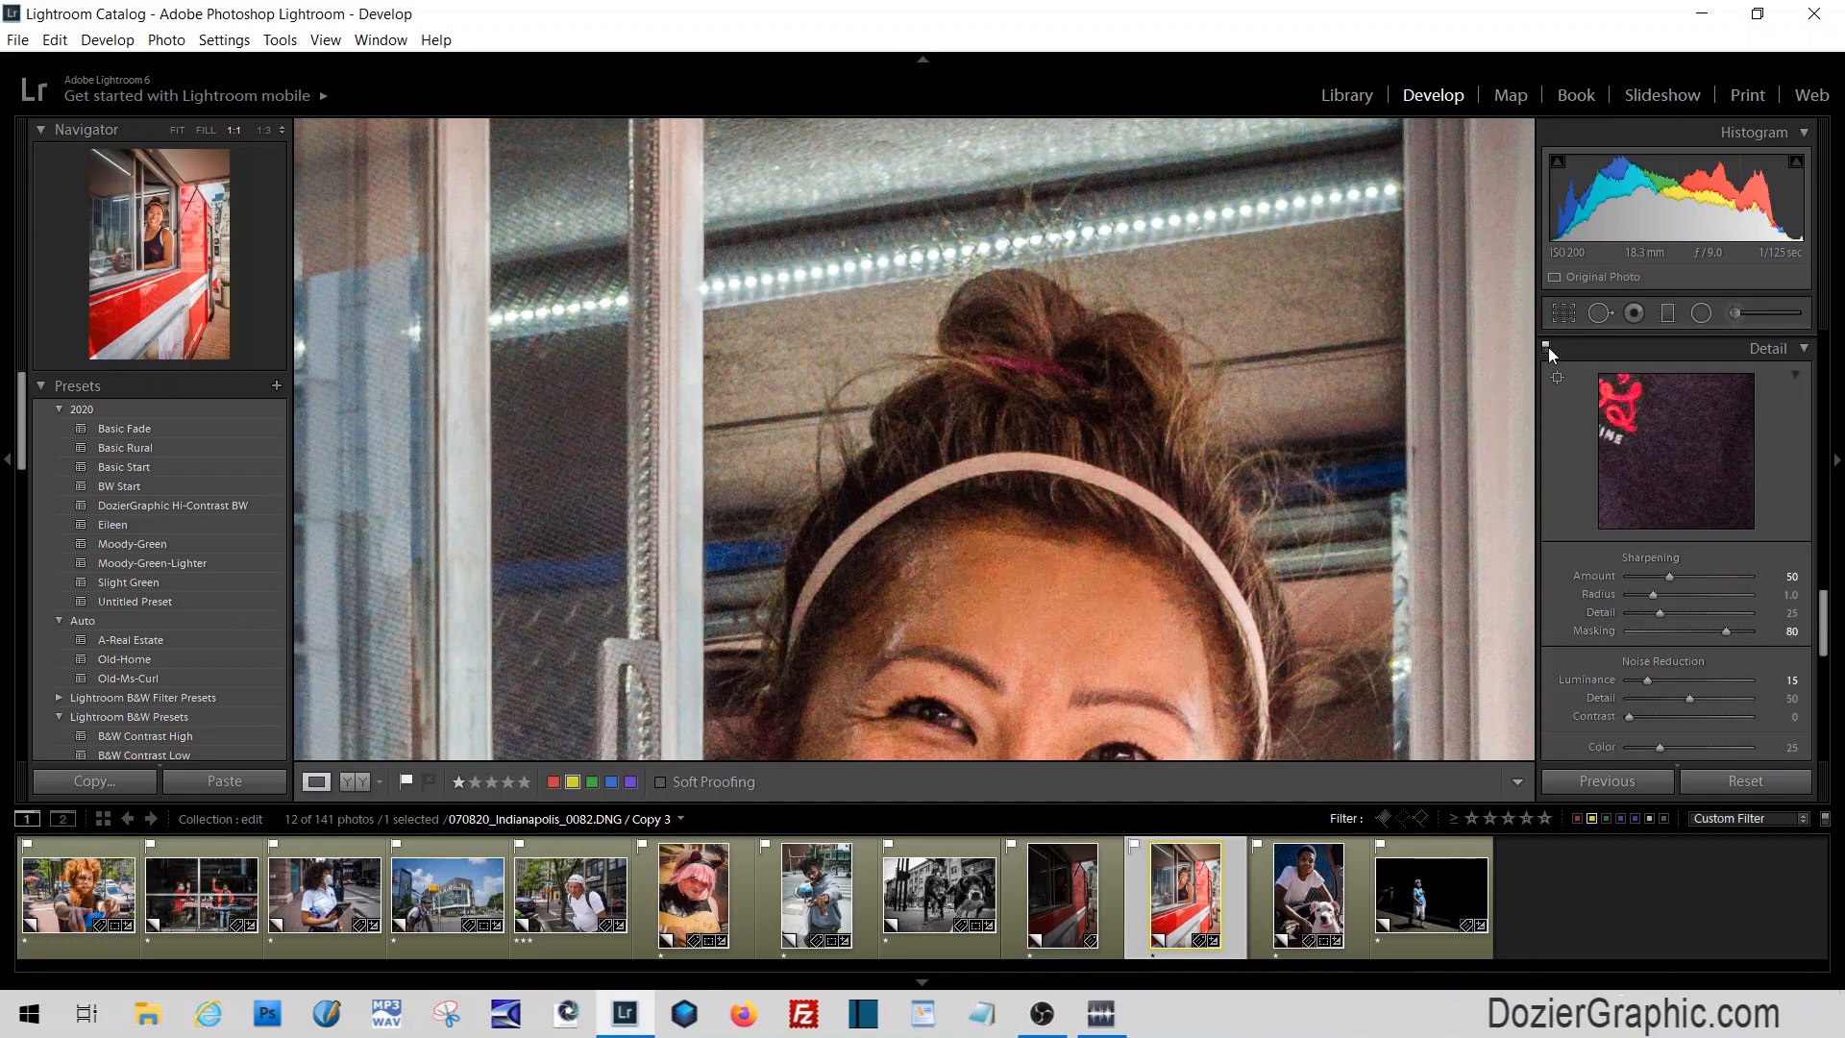
Inspect the woman's face at 1:1 with the detail adjustments off and on, and return to the full photo
left_click_drag(1046, 613, 1063, 395)
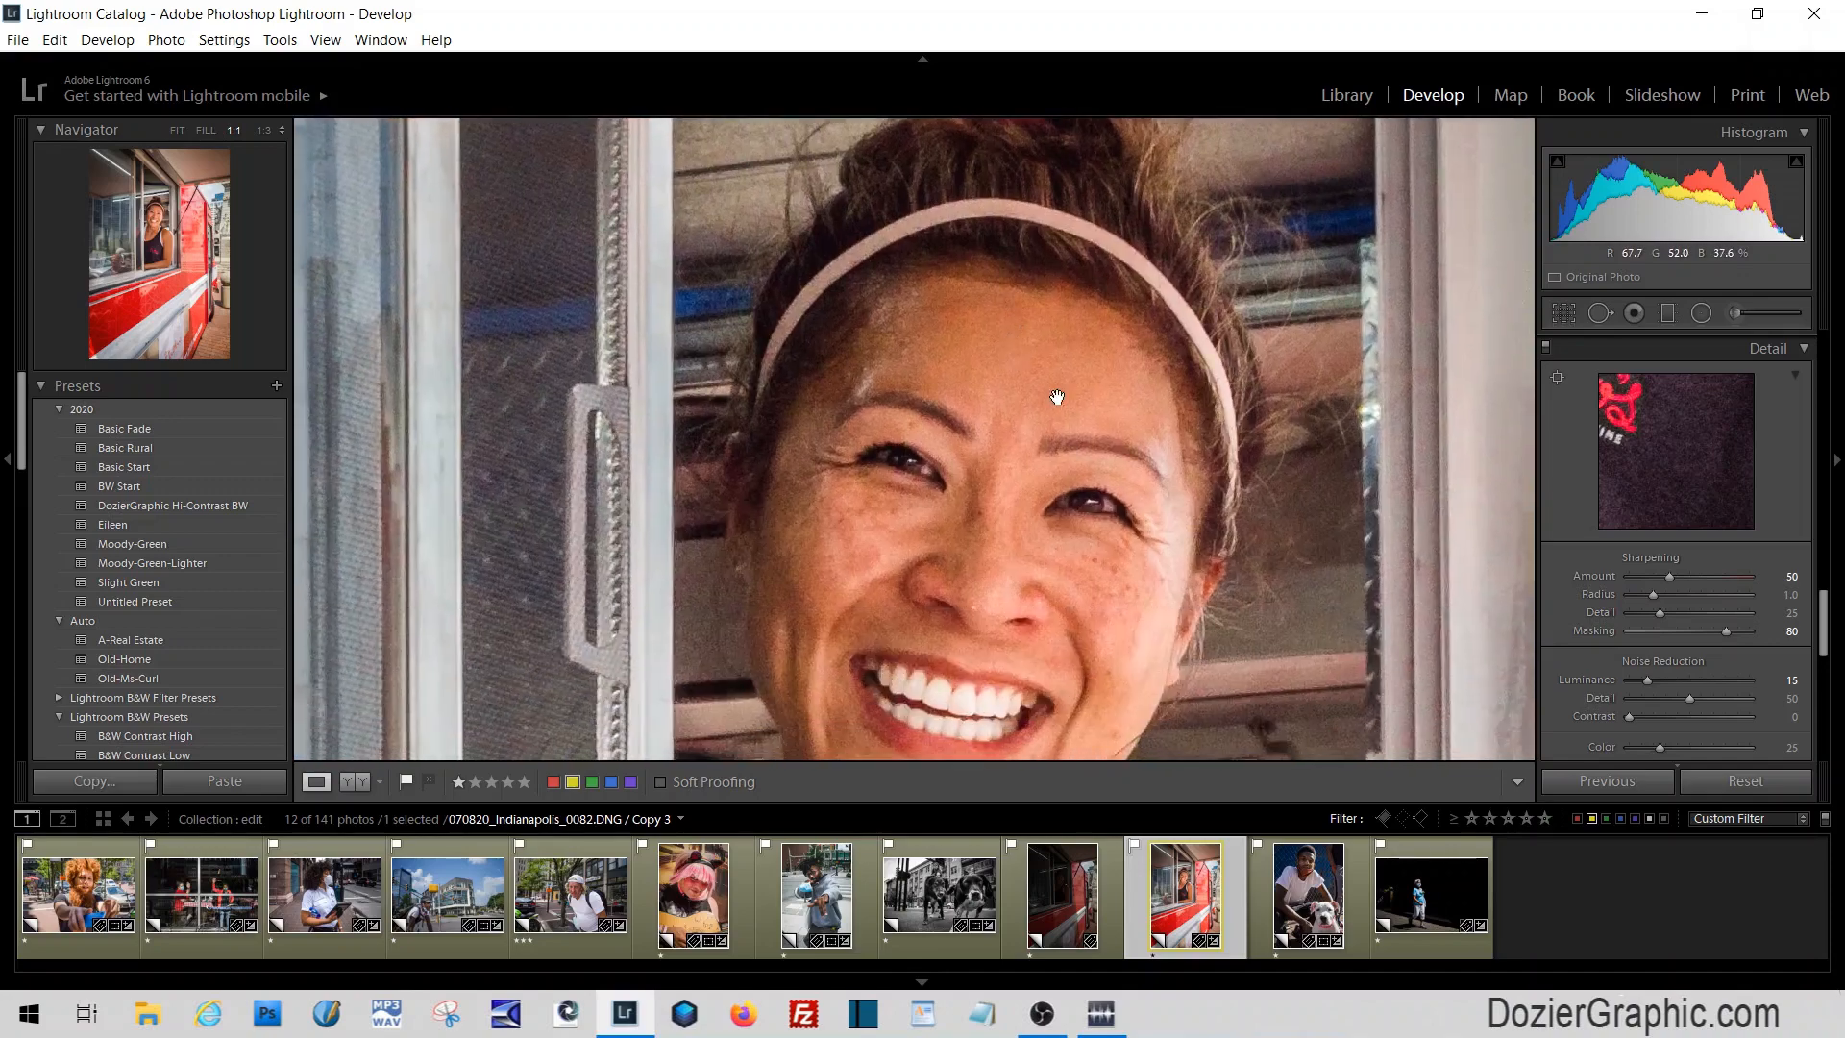
left_click(1546, 349)
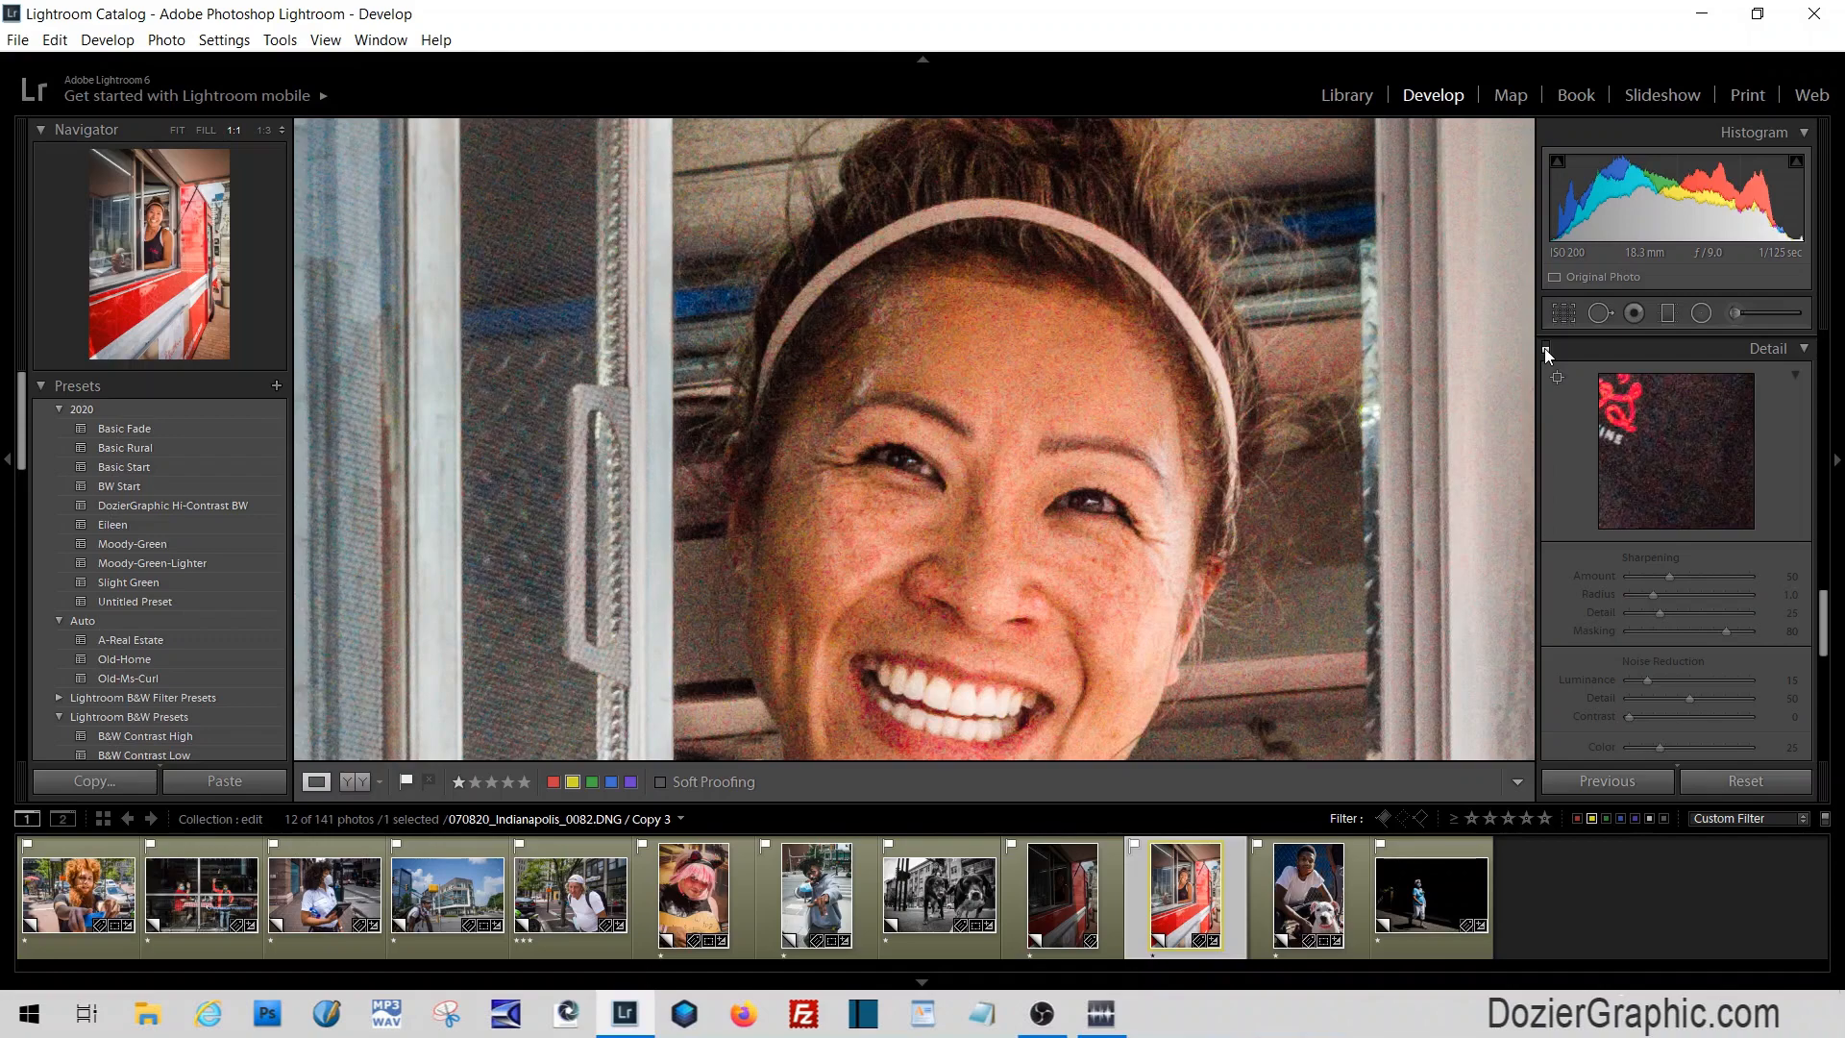
left_click(1545, 349)
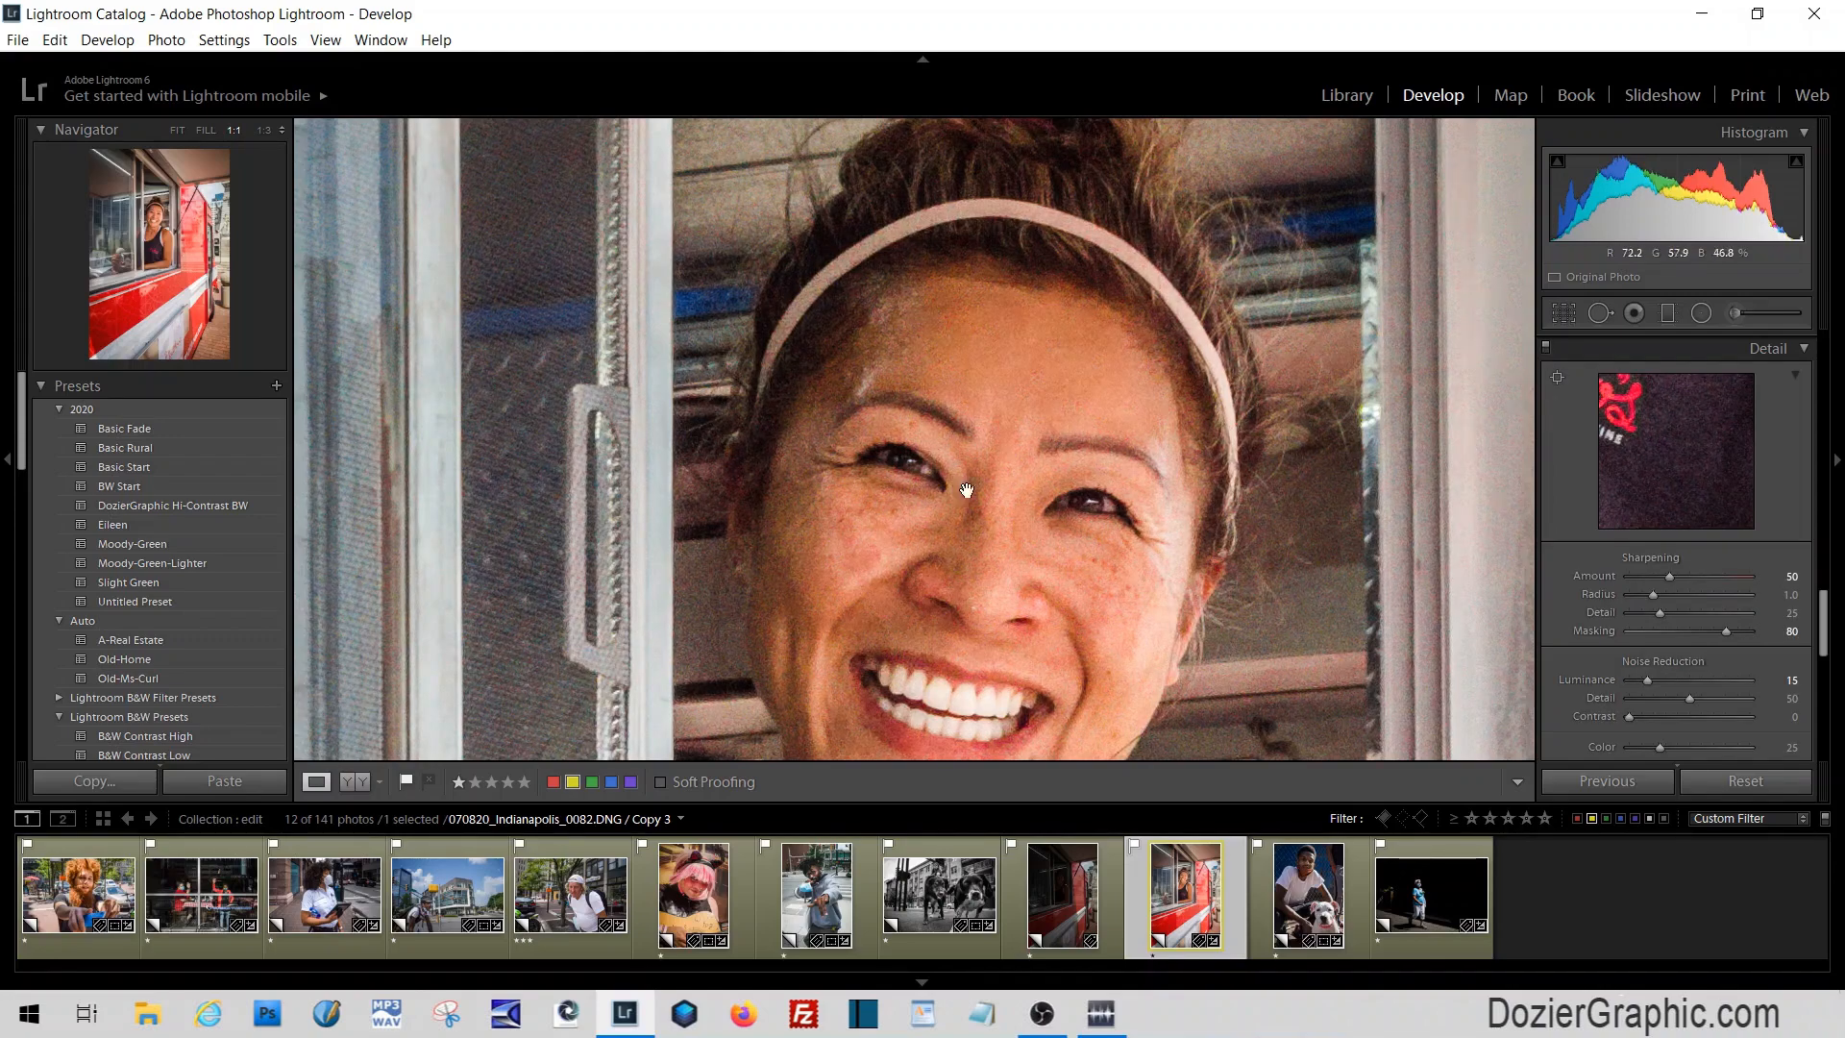
left_click_drag(958, 601, 989, 429)
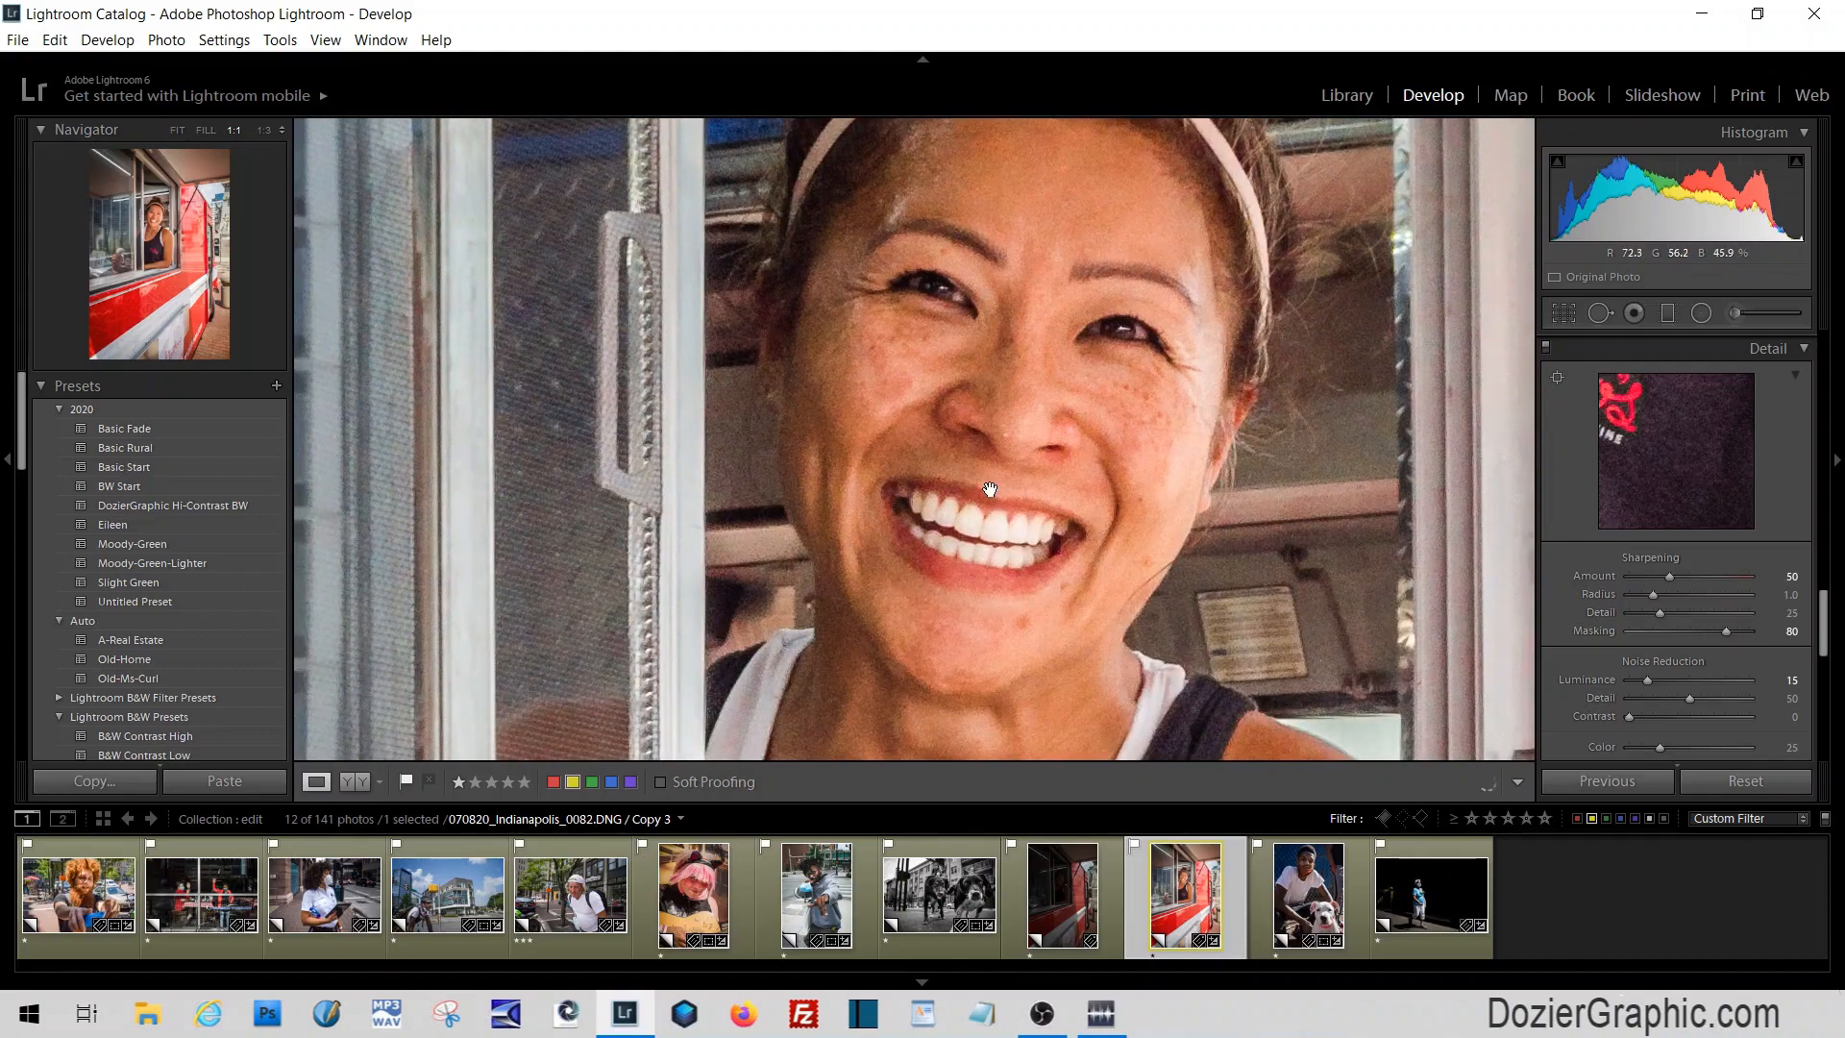
left_click(995, 484)
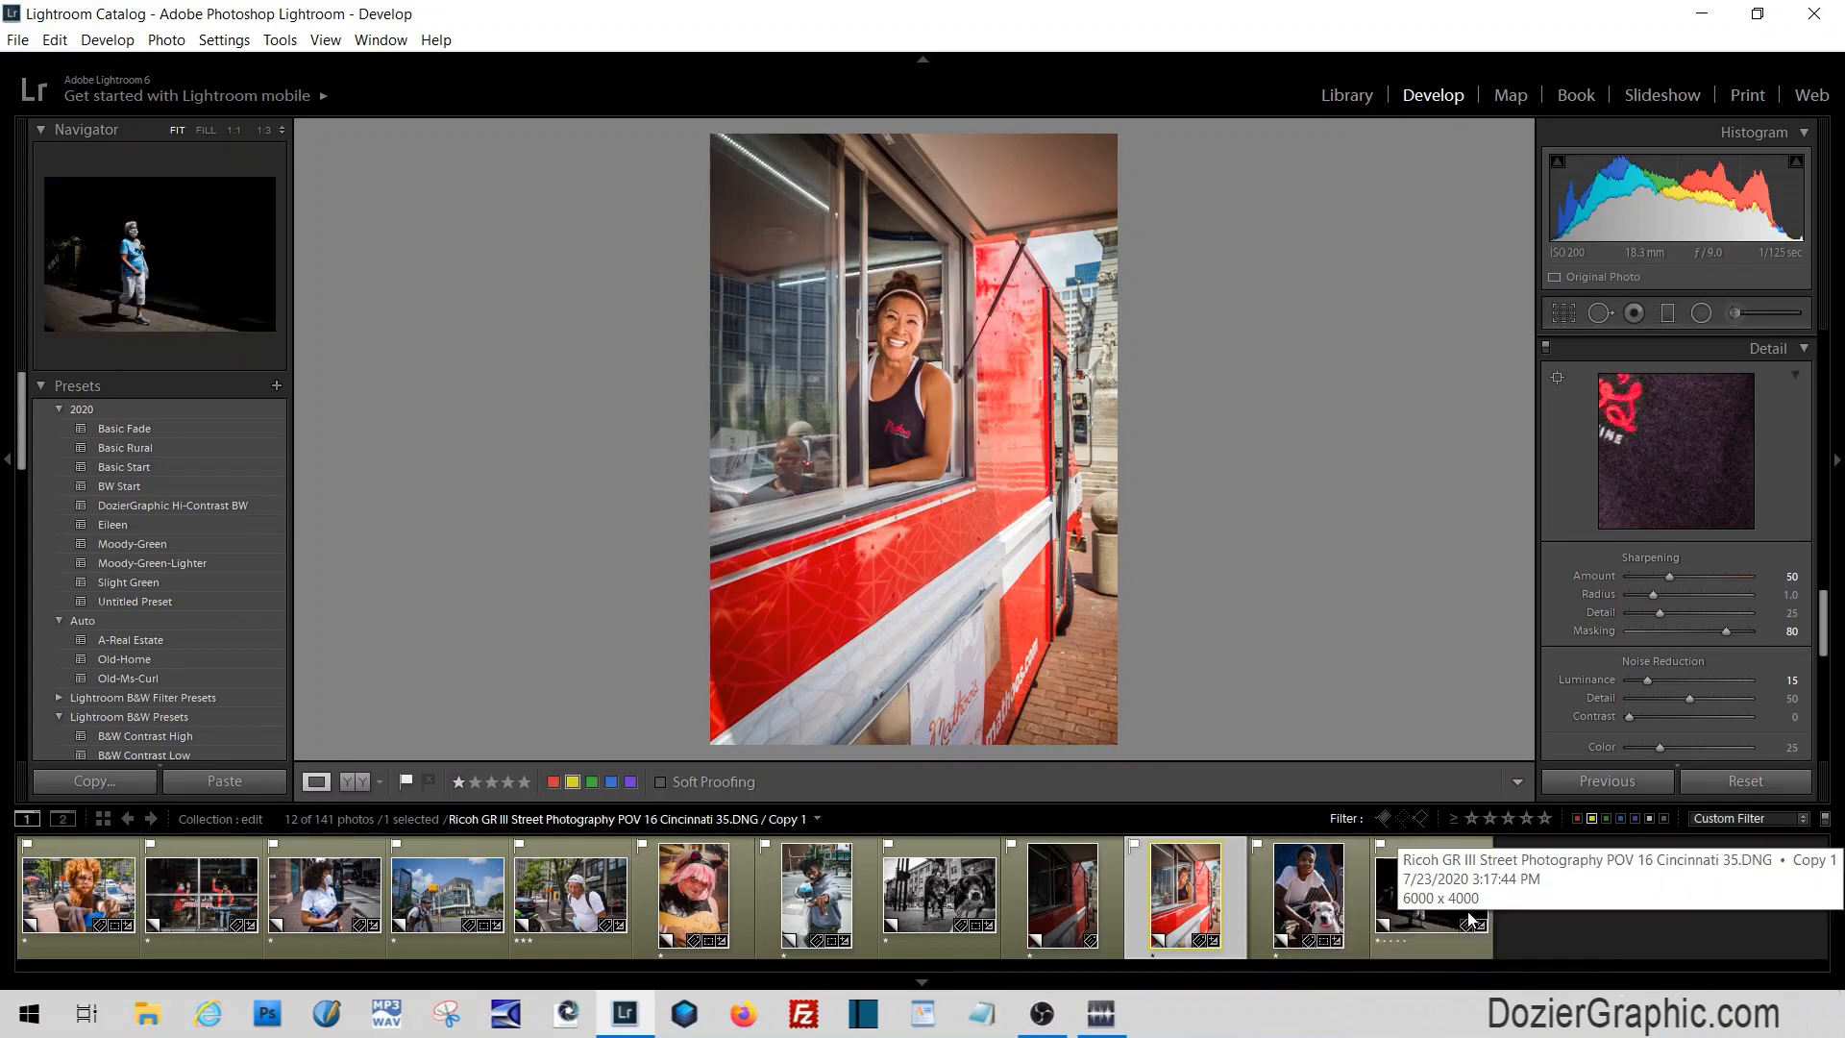
Create a virtual copy of the photo of the masked woman walking and reset all of the new copy's edits
left_click(1430, 897)
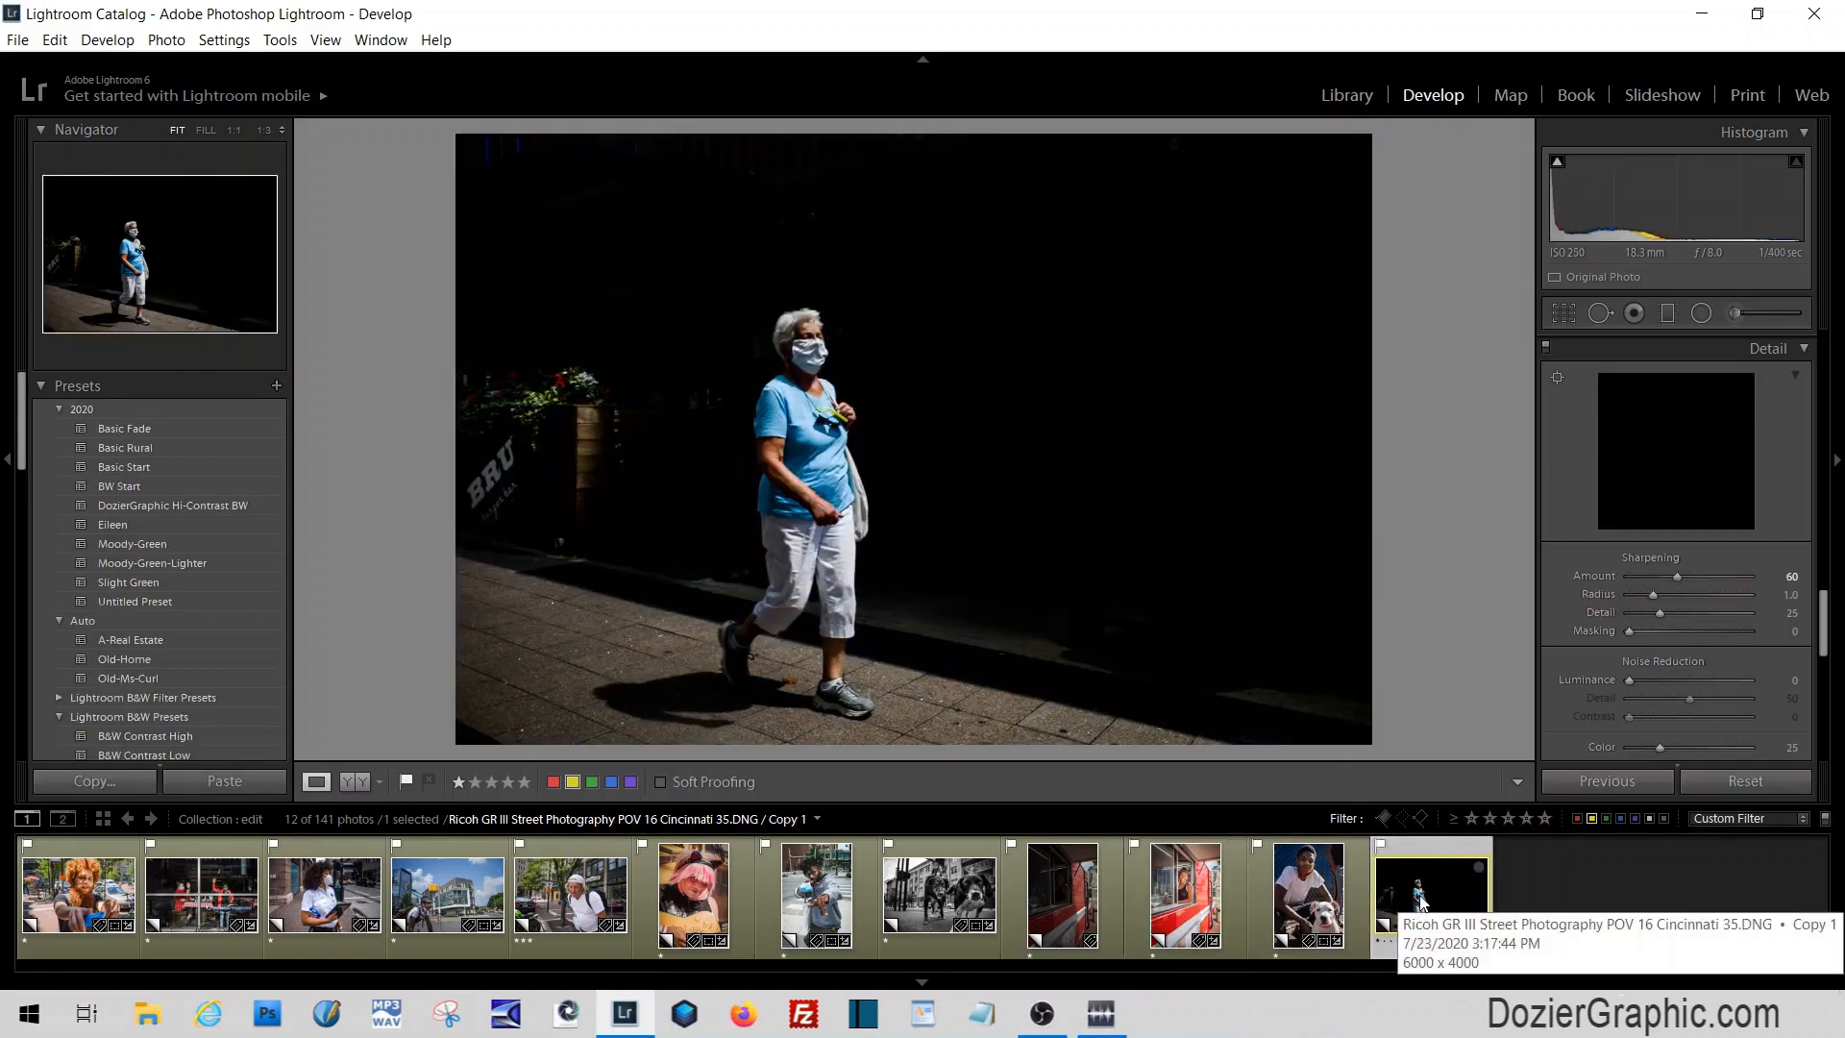
right_click(1423, 902)
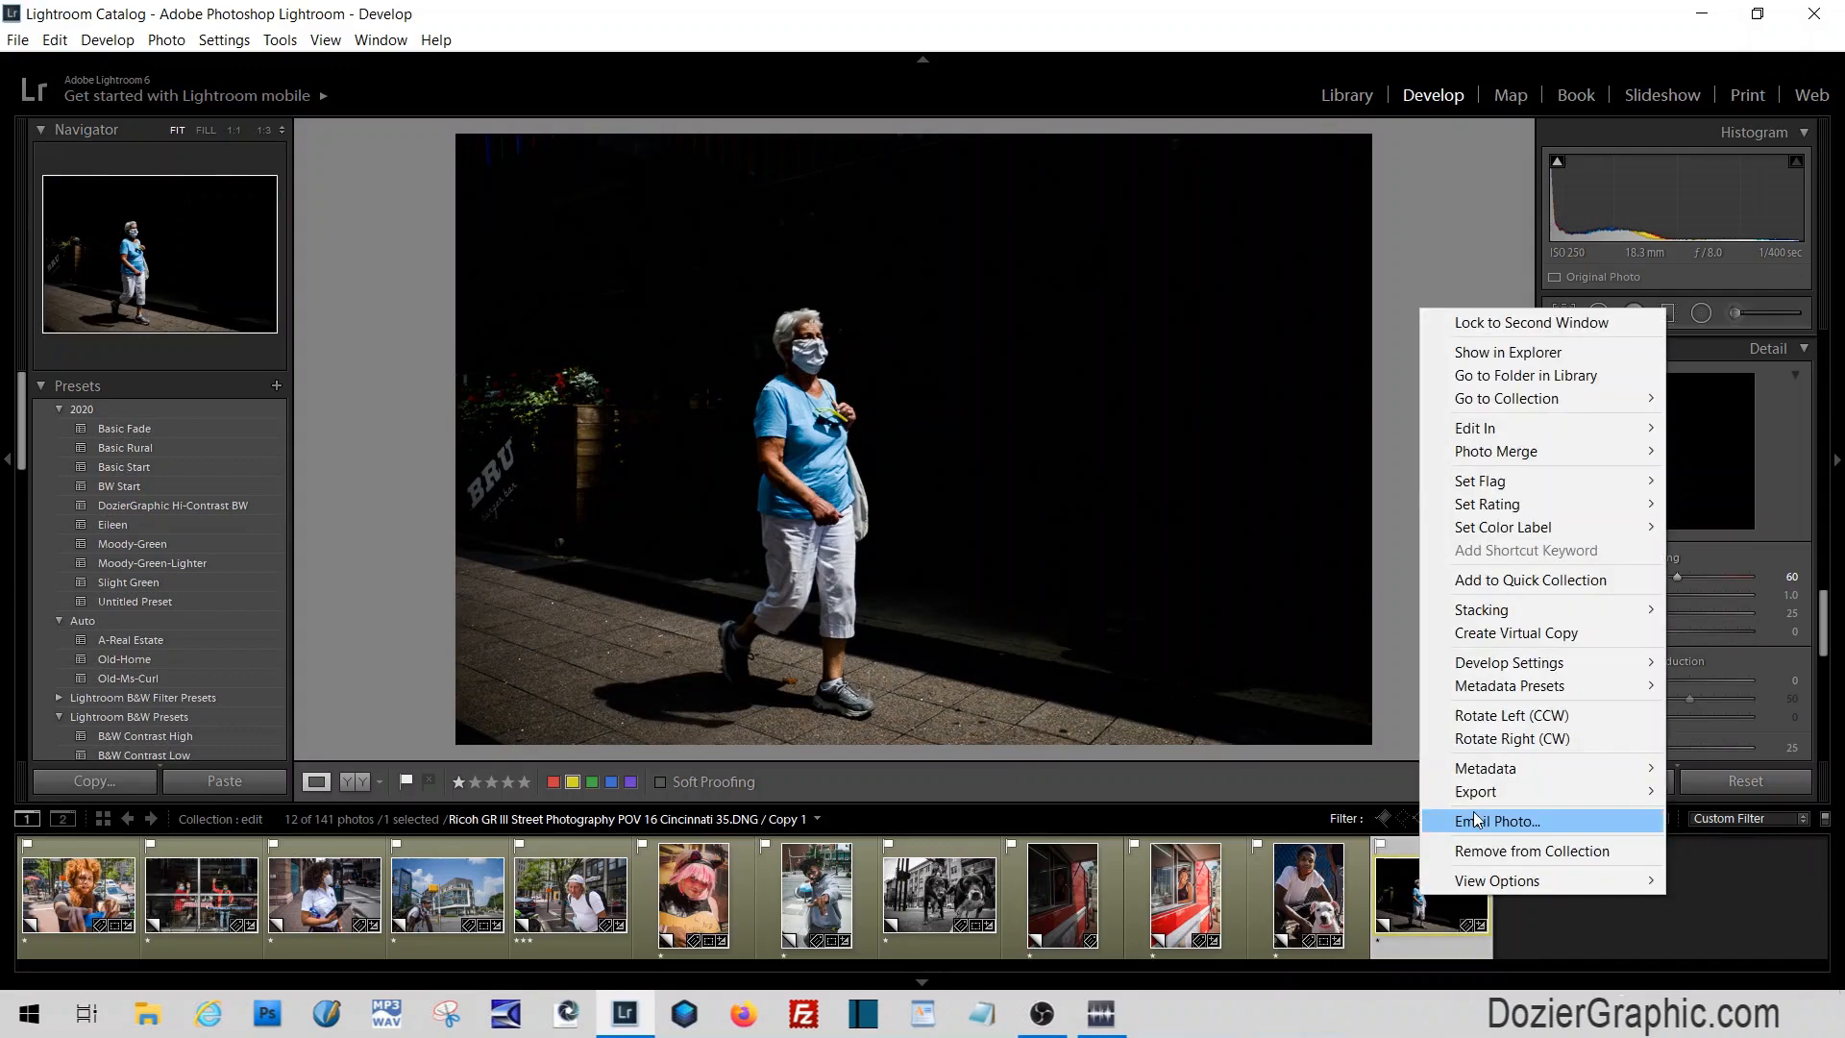
left_click(1501, 633)
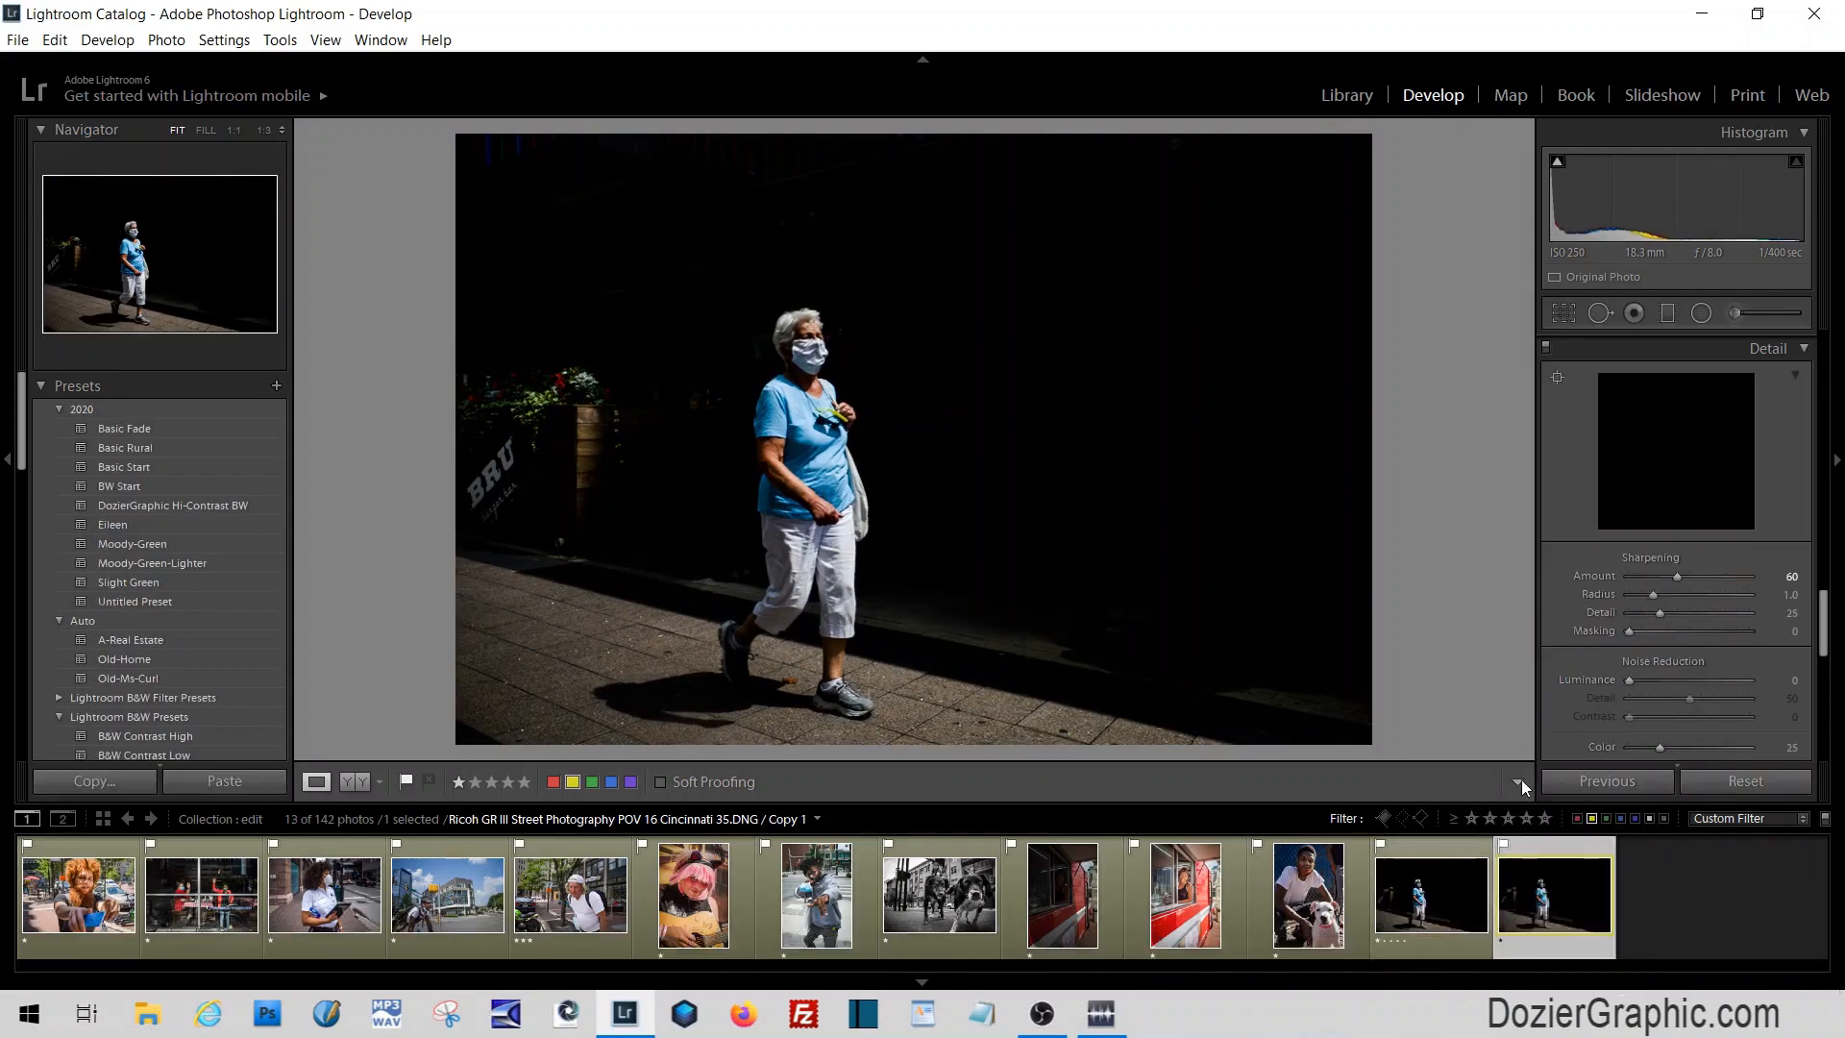
left_click(1747, 781)
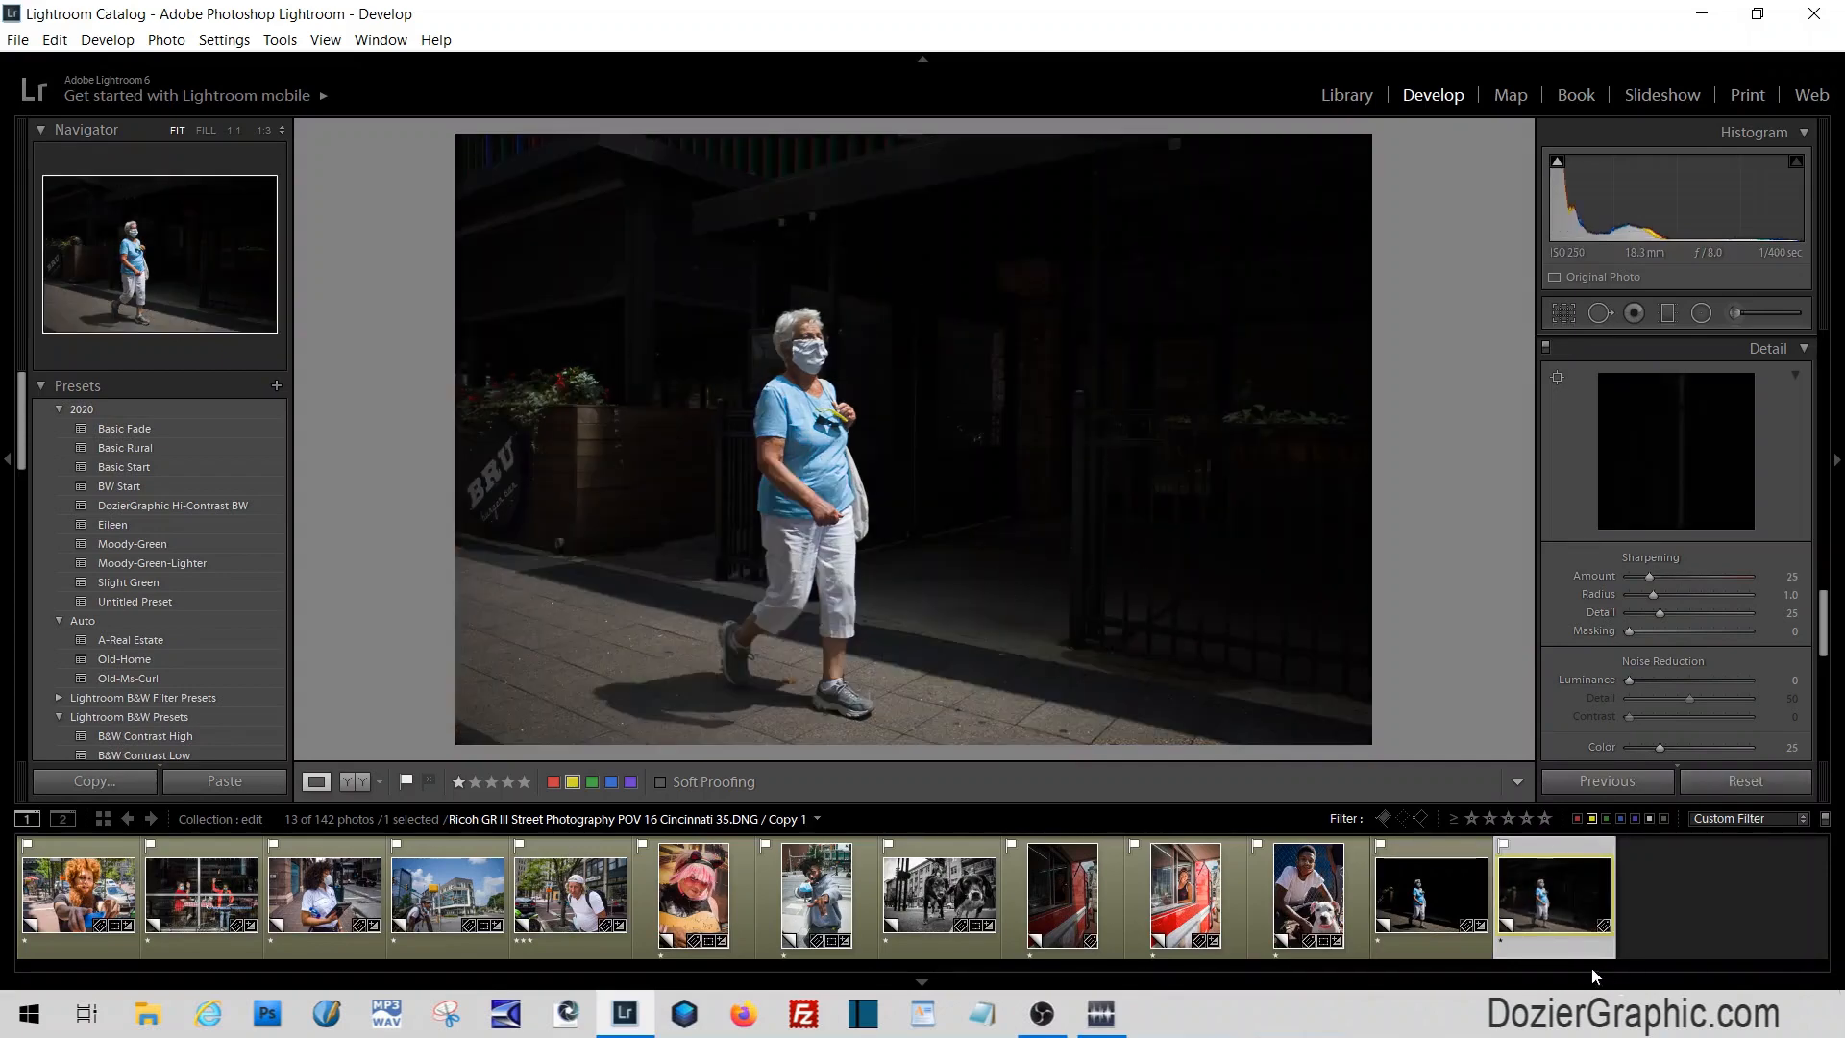
Compare the edited version of the masked woman's photo with the reset copy, and show the reset copy's basic adjustments
left_click(1417, 901)
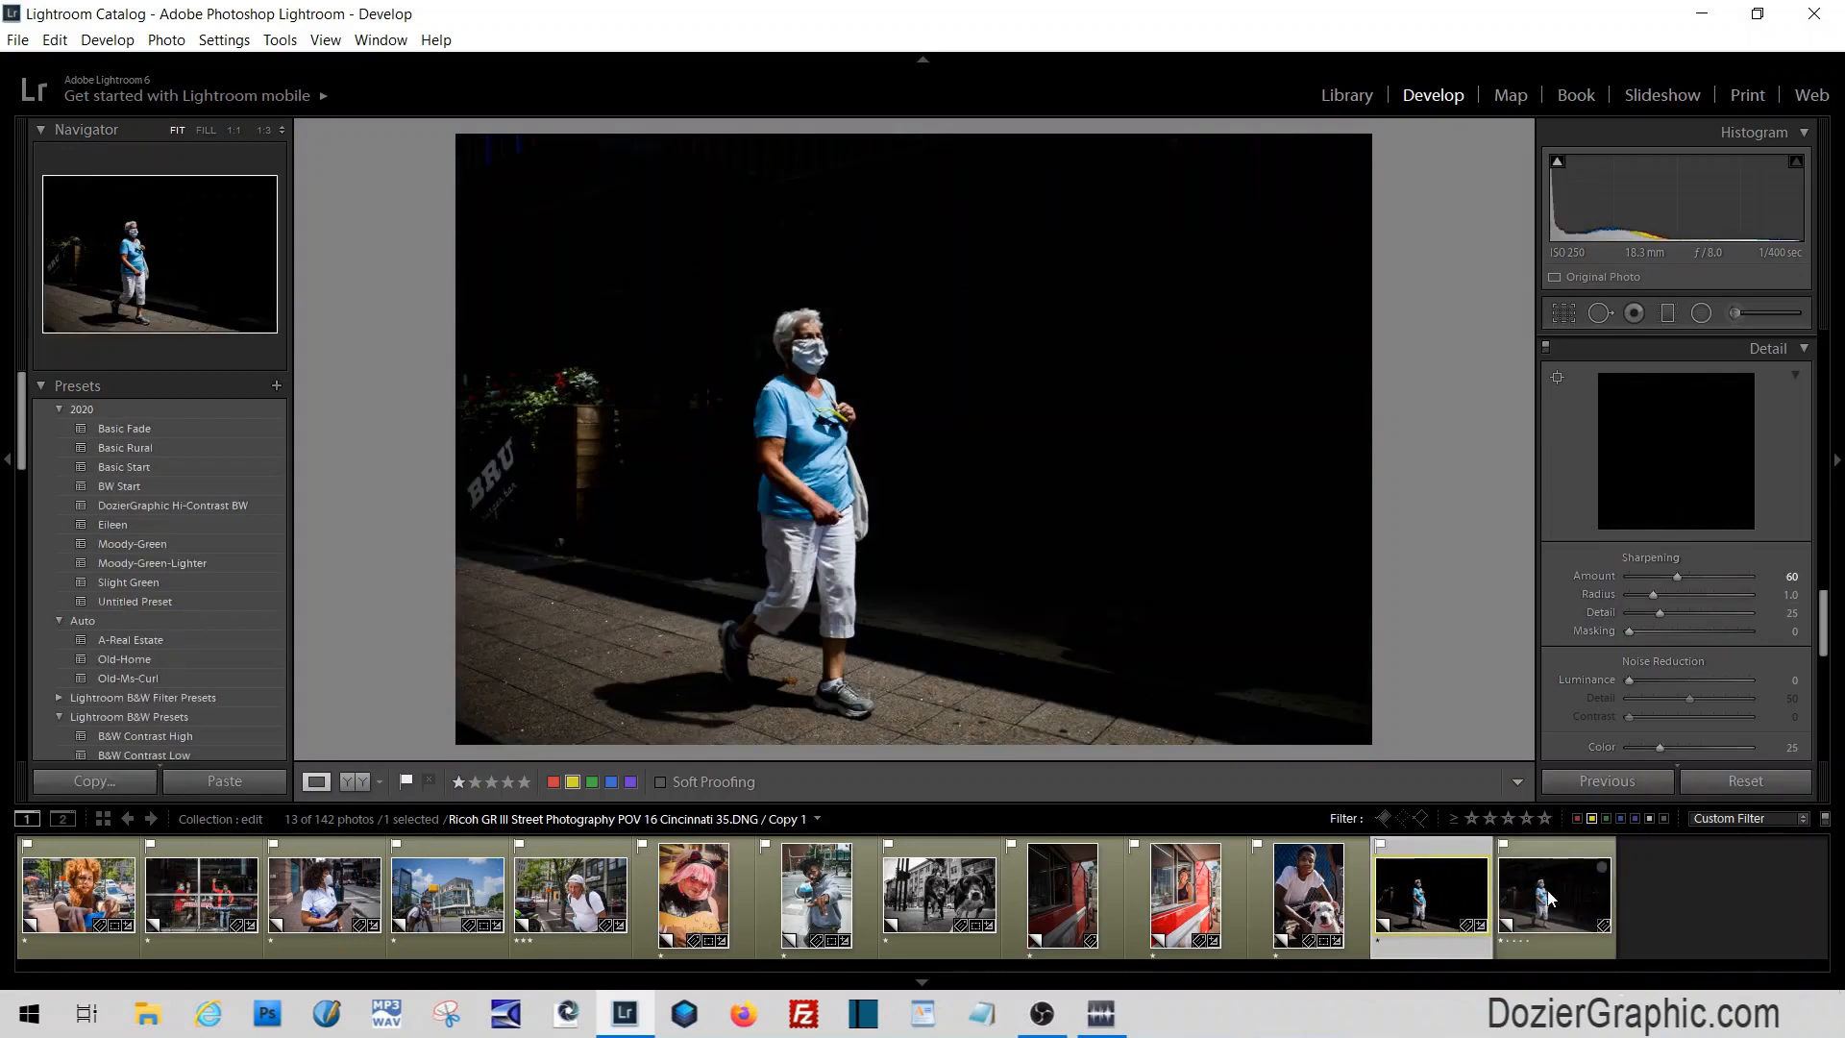
left_click(1546, 899)
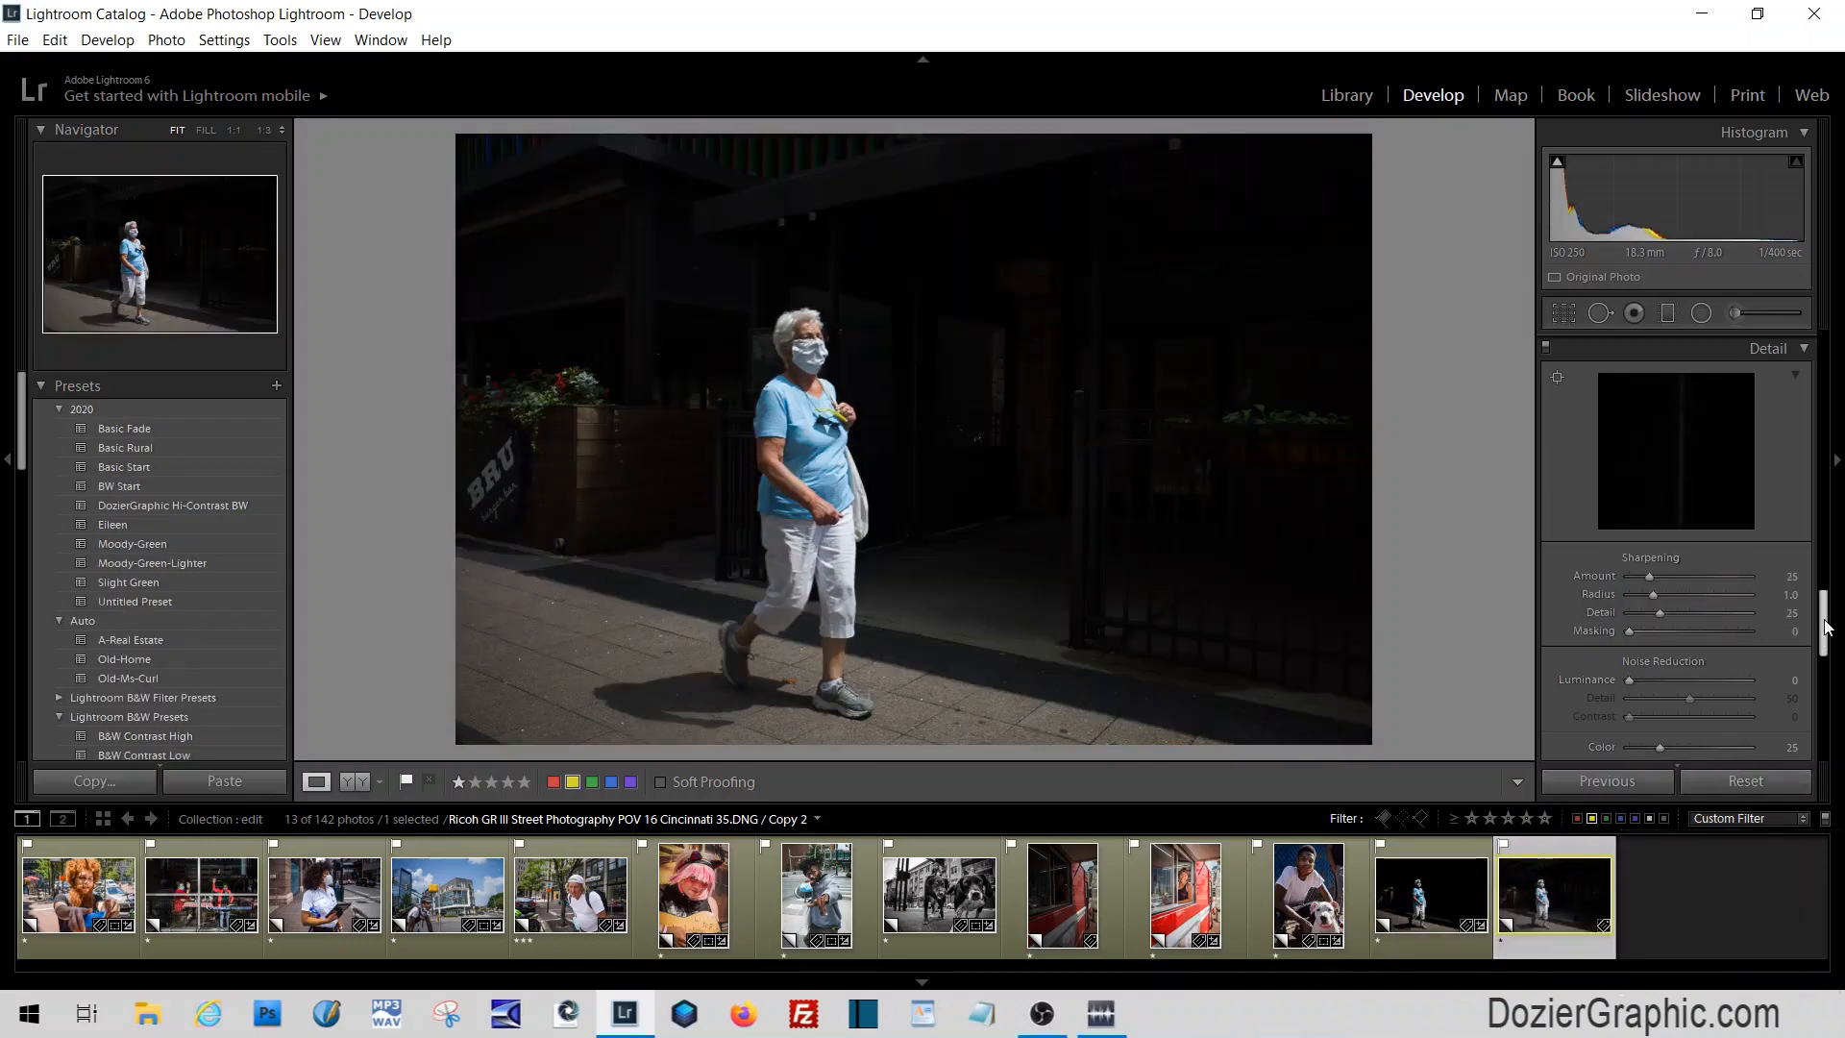
left_click_drag(1822, 621, 1823, 357)
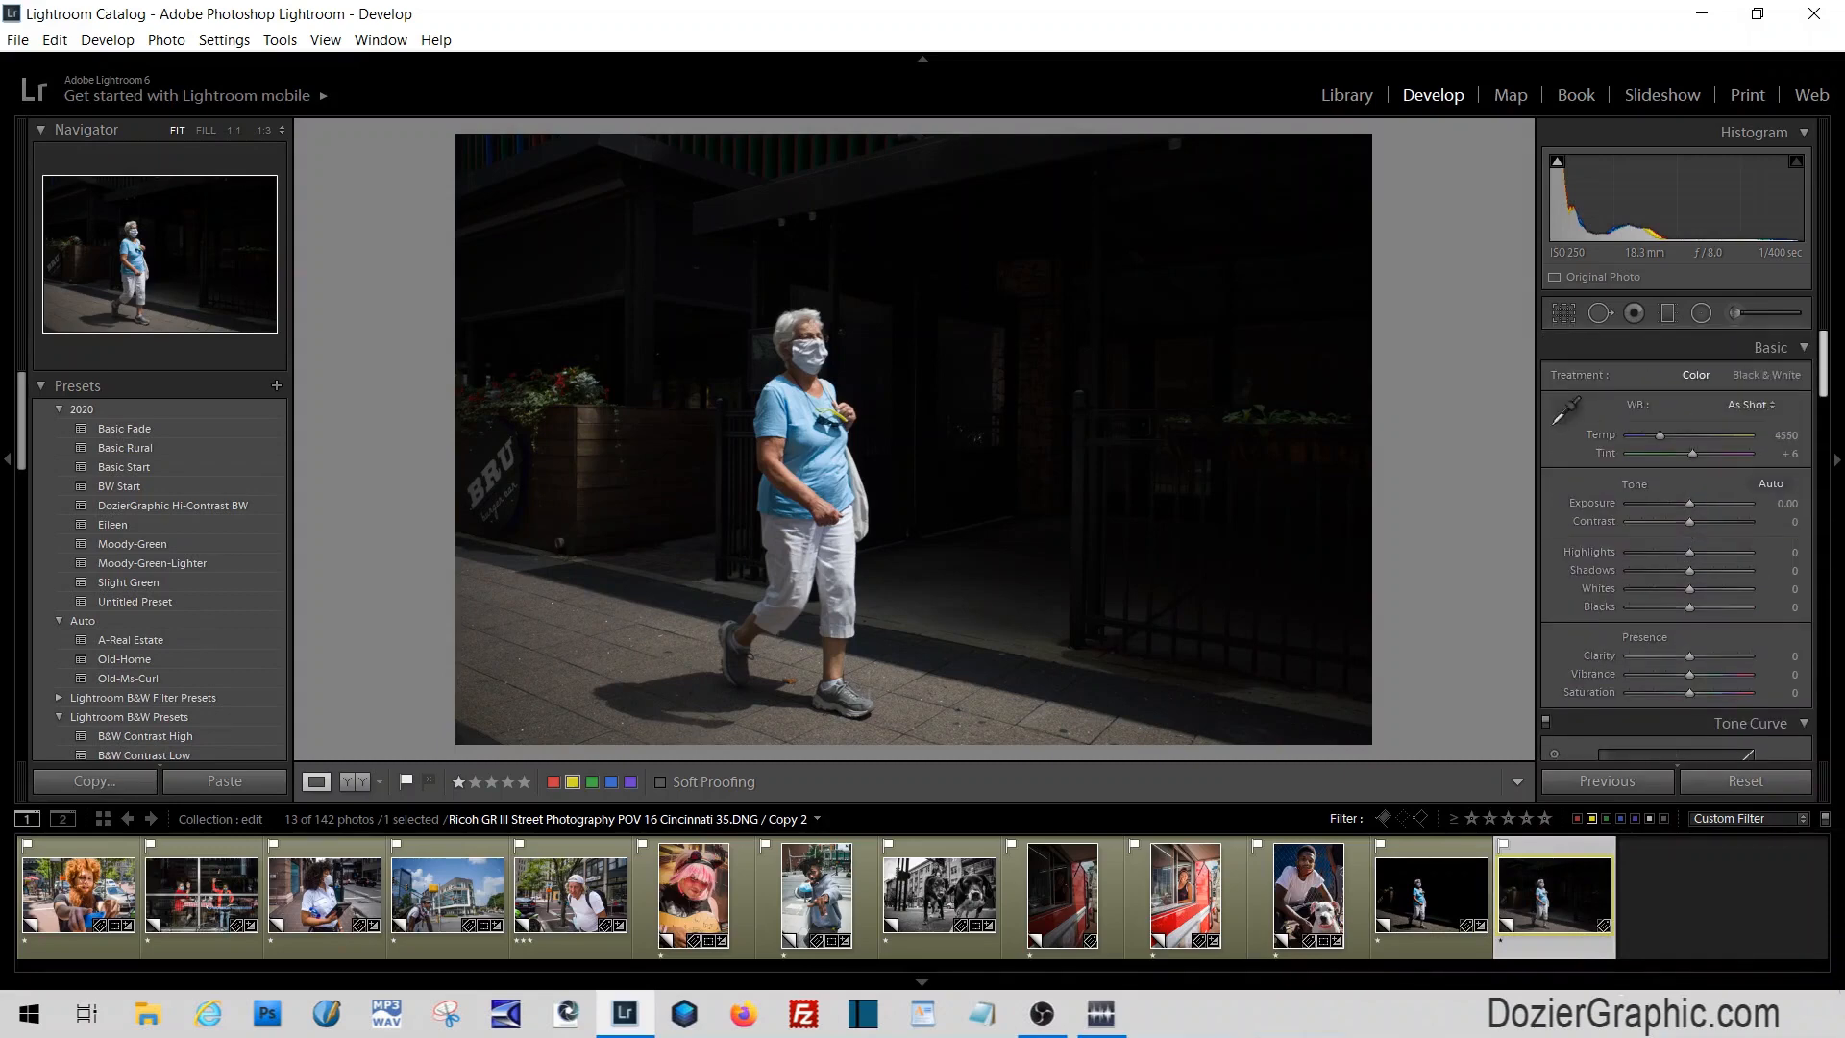
Try the Untitled Preset with Highlights reset and a black-and-white treatment on the new copy, and reset all of its edits
left_click(180, 604)
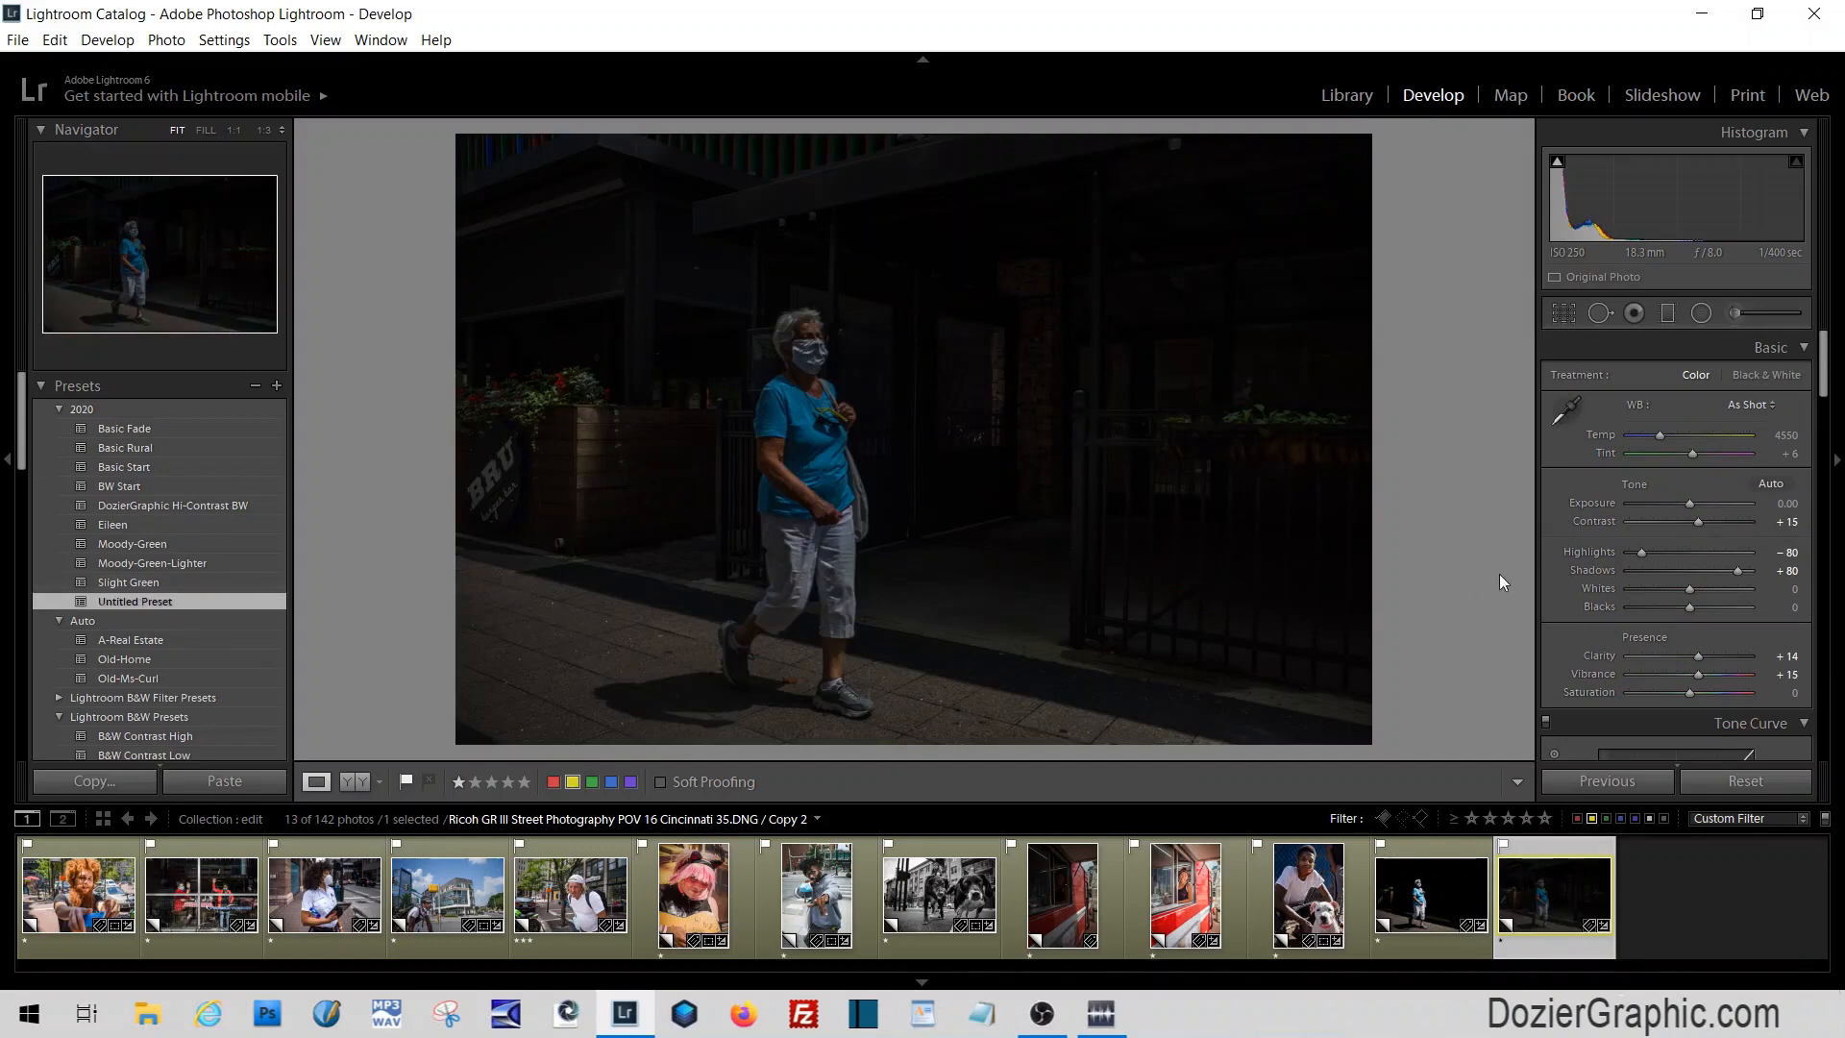
double_click(1590, 549)
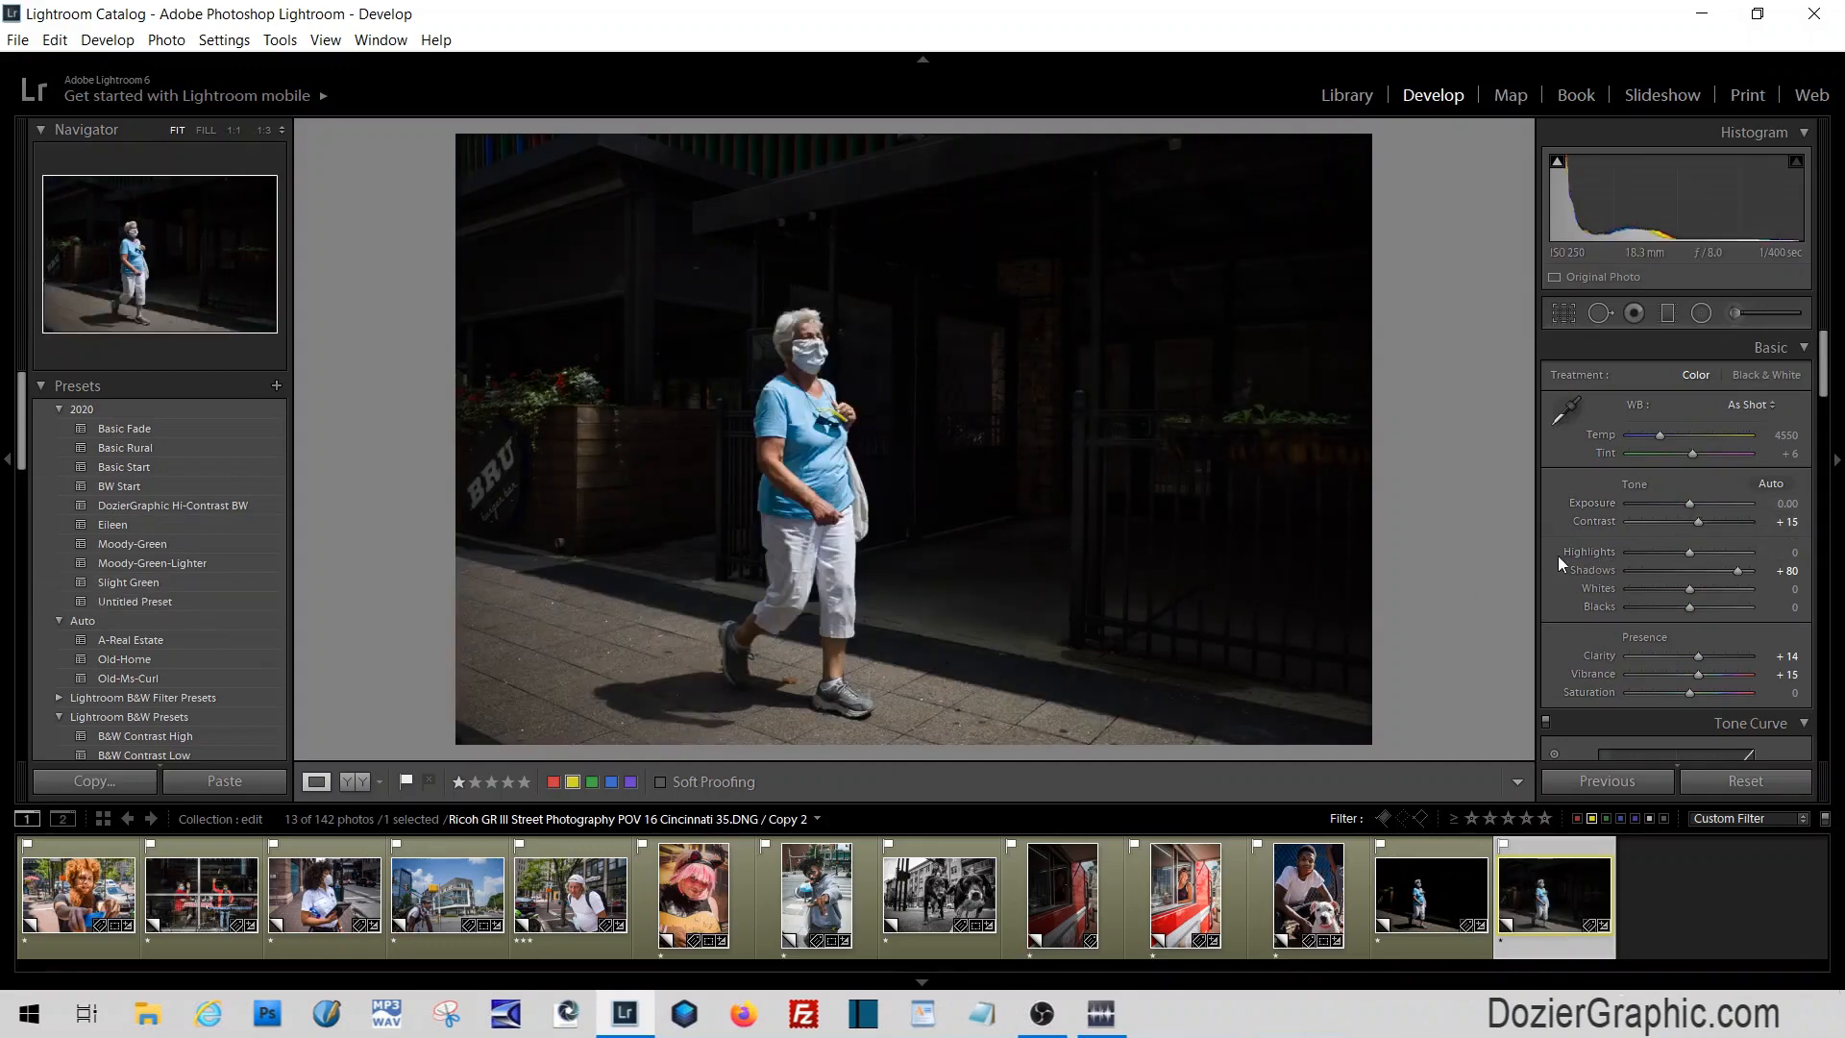
left_click(1446, 876)
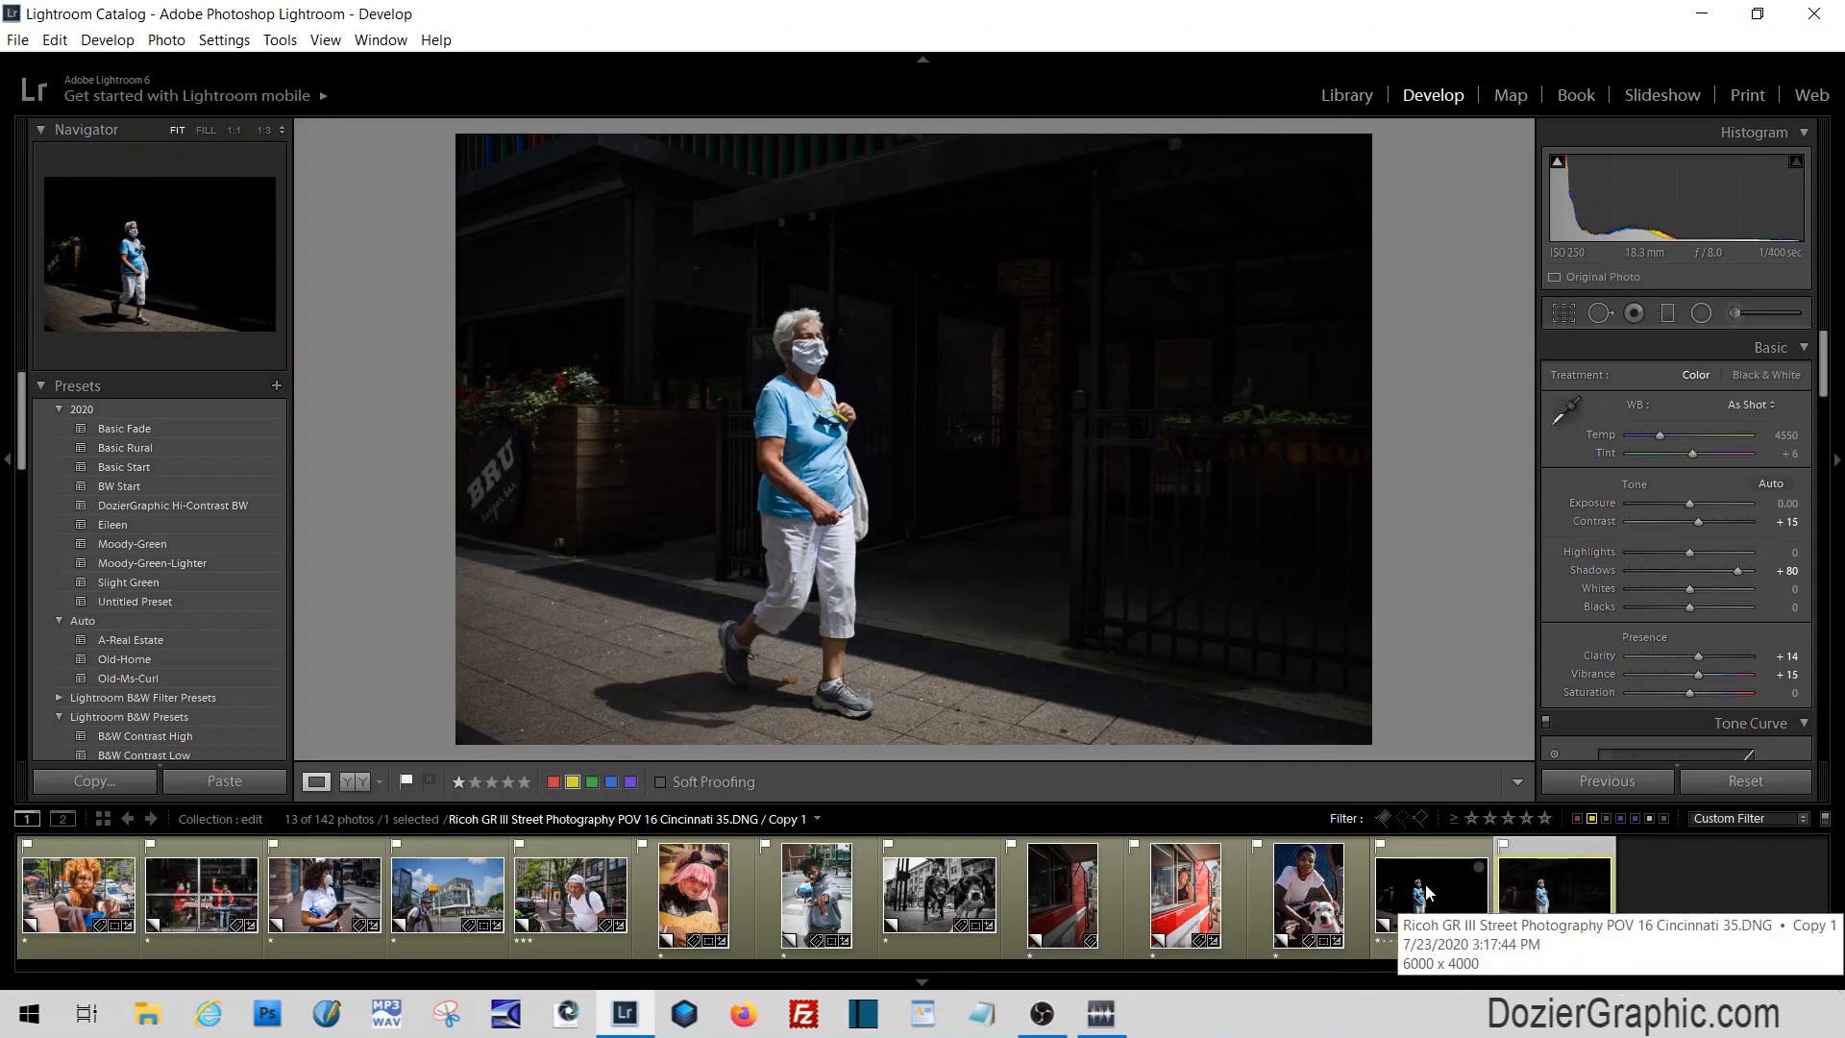
left_click(1549, 880)
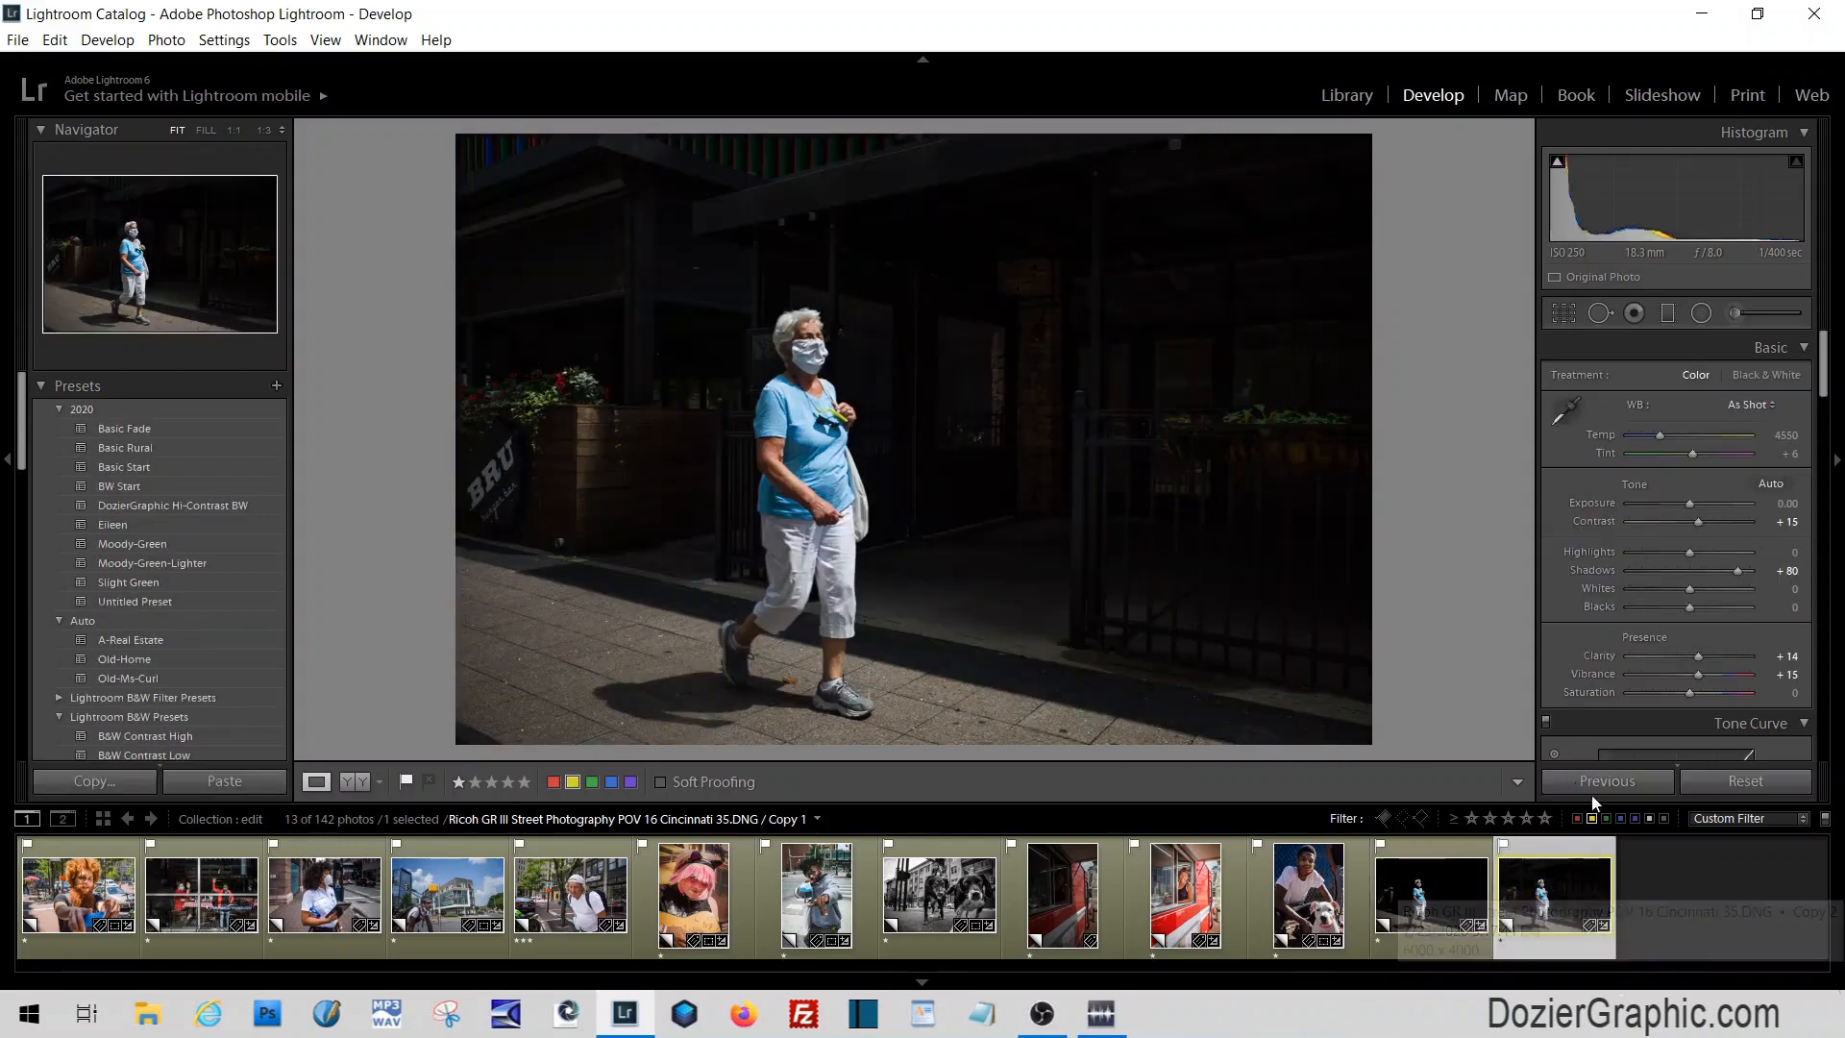
left_click(1761, 377)
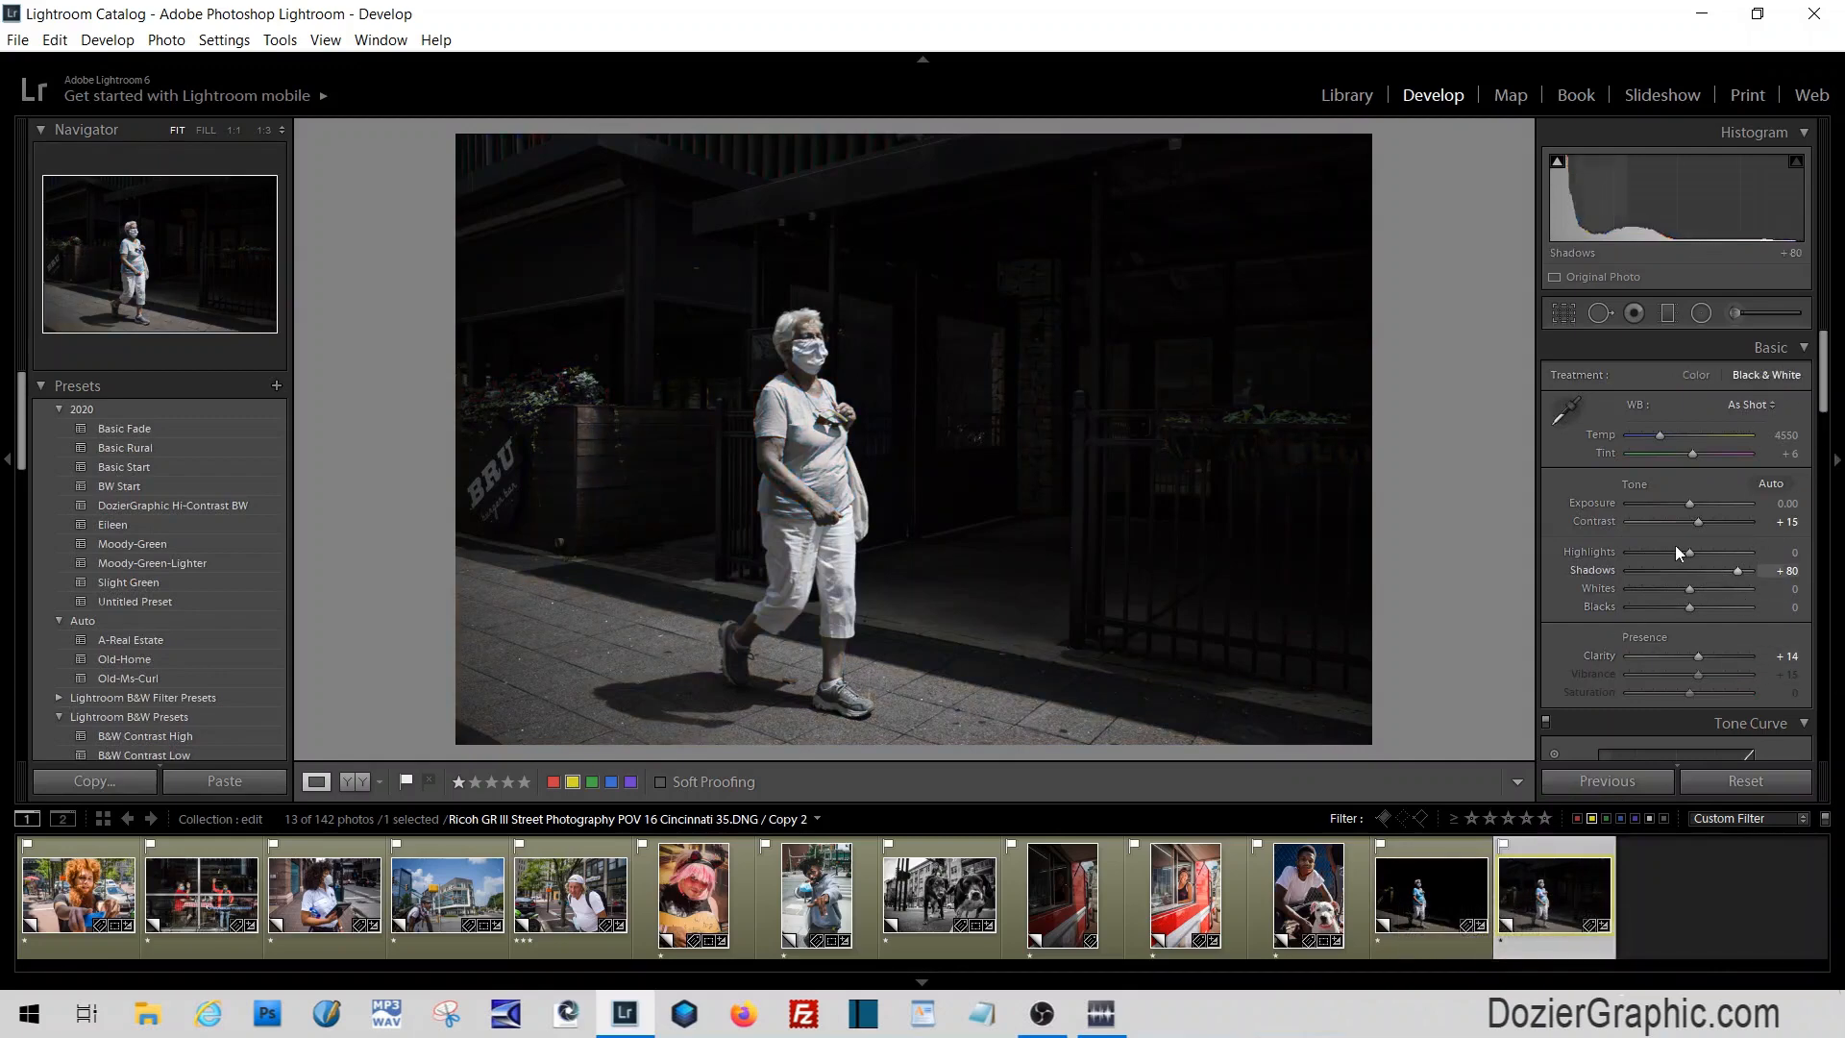
key("ctrl+shift+r")
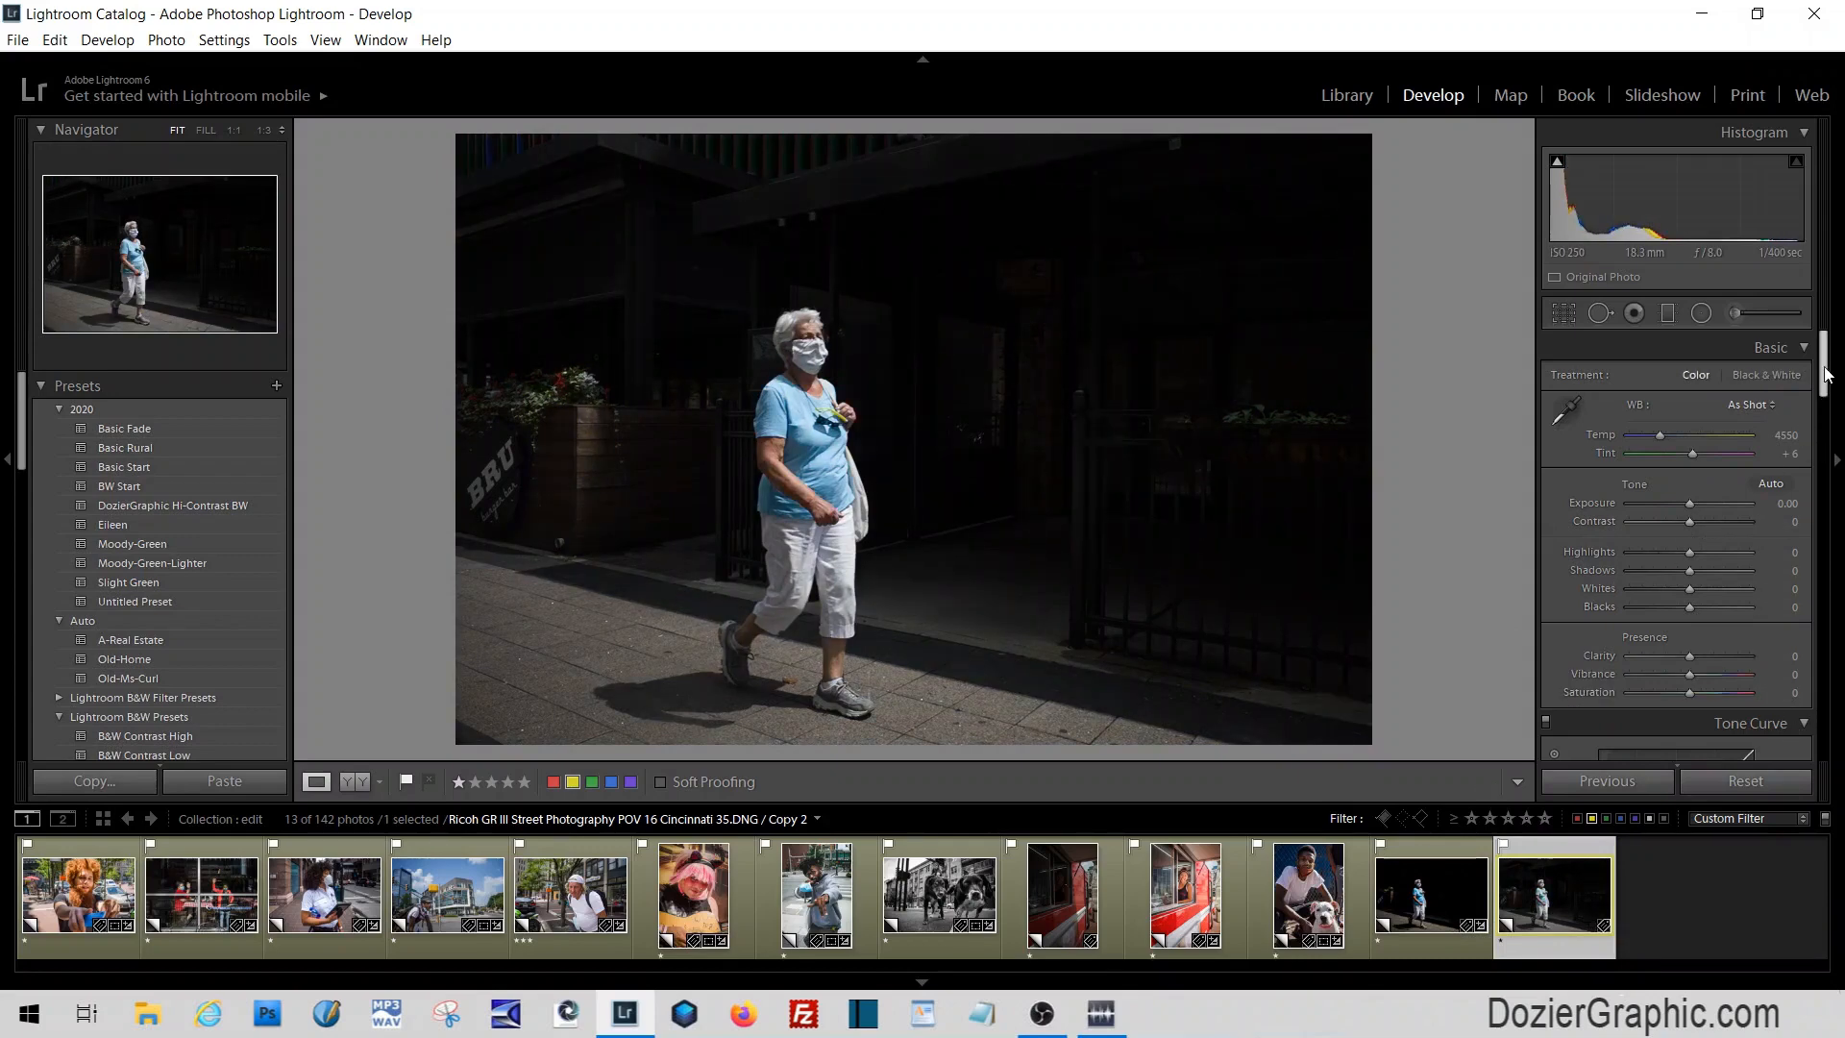
Convert the copy to black and white and set the mix to Red +35, Orange +23, Yellow -100, Green +89, Aqua +100, Blue +61, Purple and Magenta -100
left_click_drag(1824, 377, 1830, 461)
left_click(1772, 525)
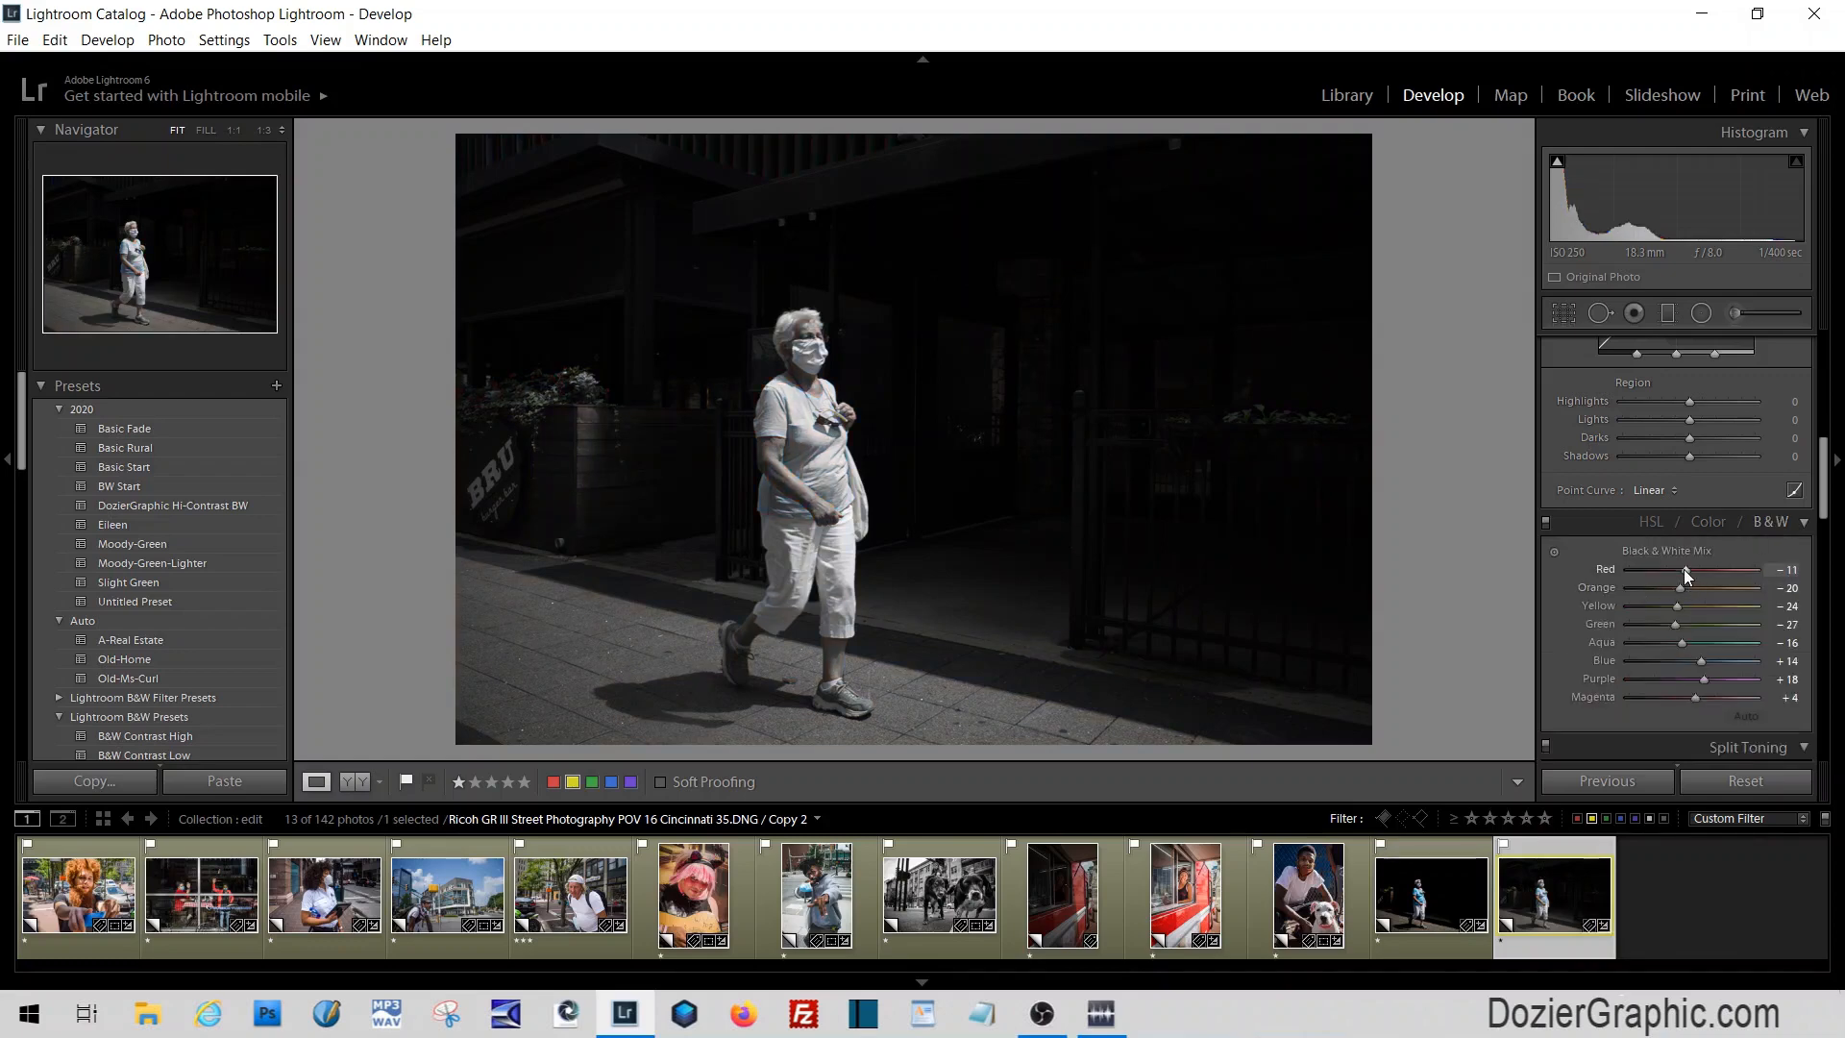
left_click_drag(1686, 569, 1727, 574)
left_click_drag(1719, 573, 1749, 625)
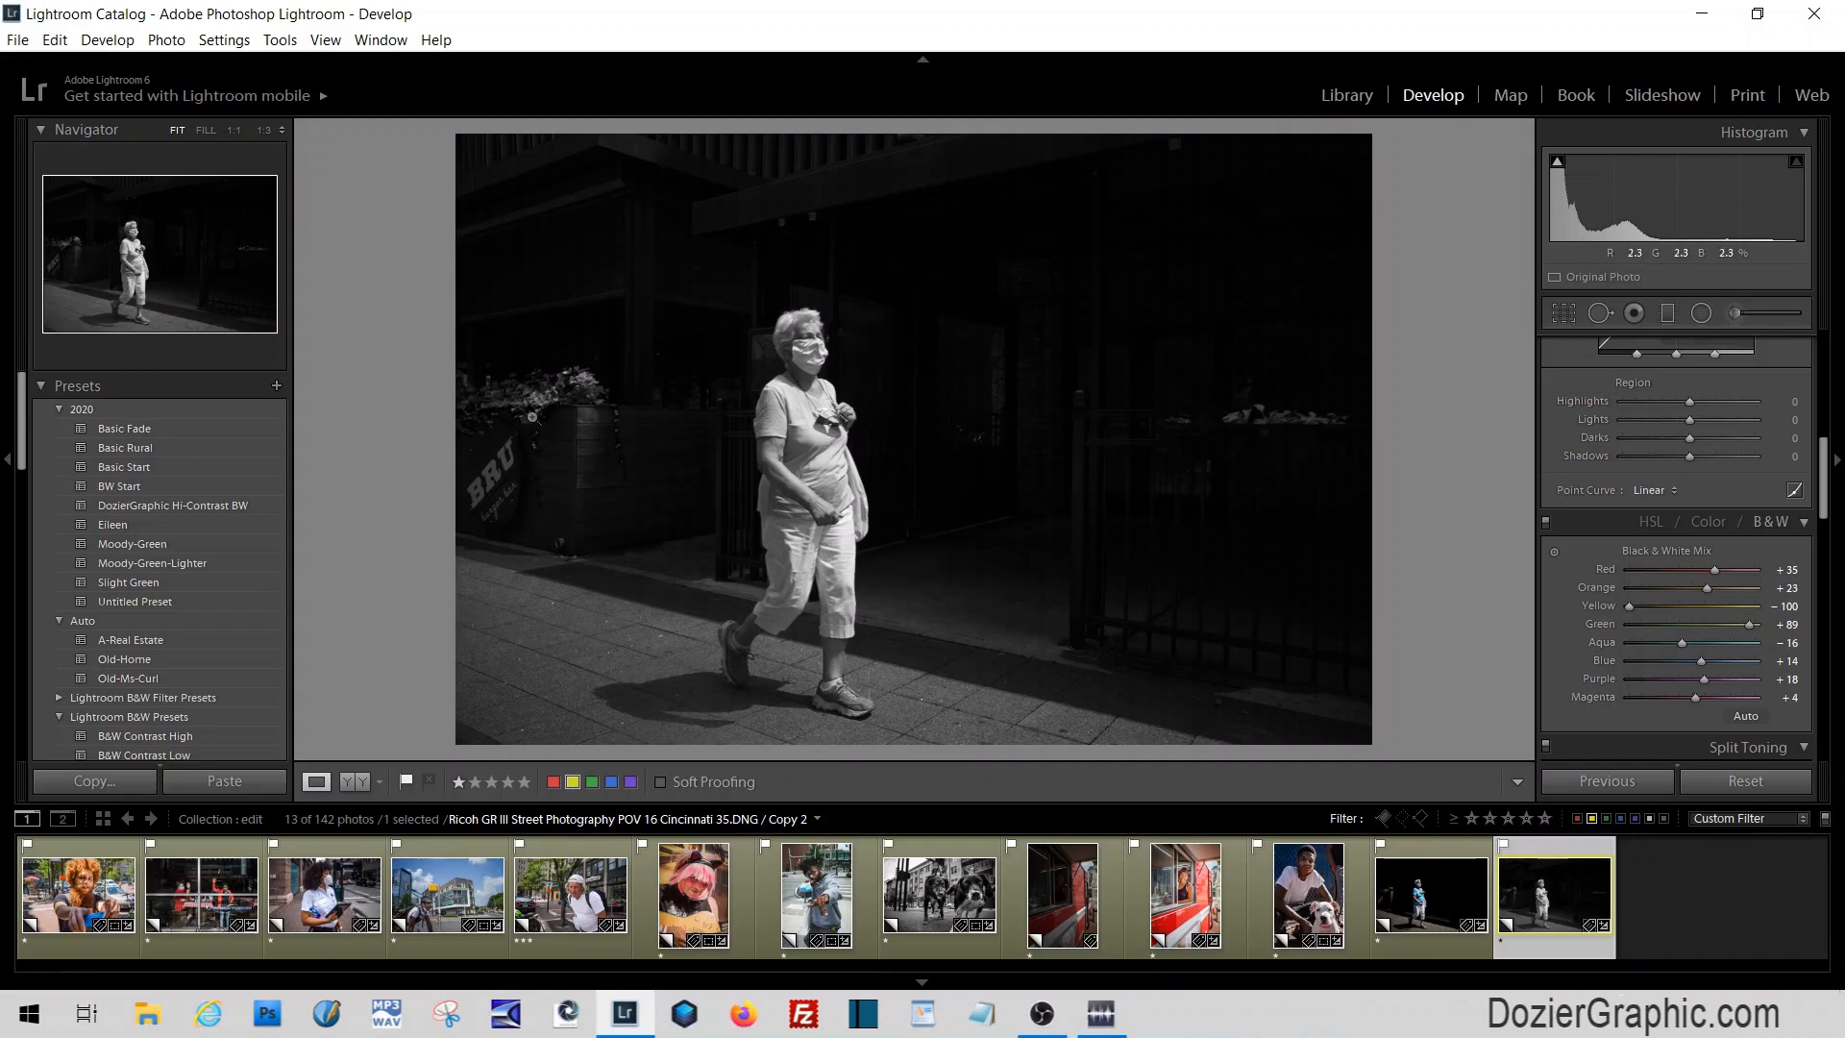
left_click_drag(1680, 643, 1588, 705)
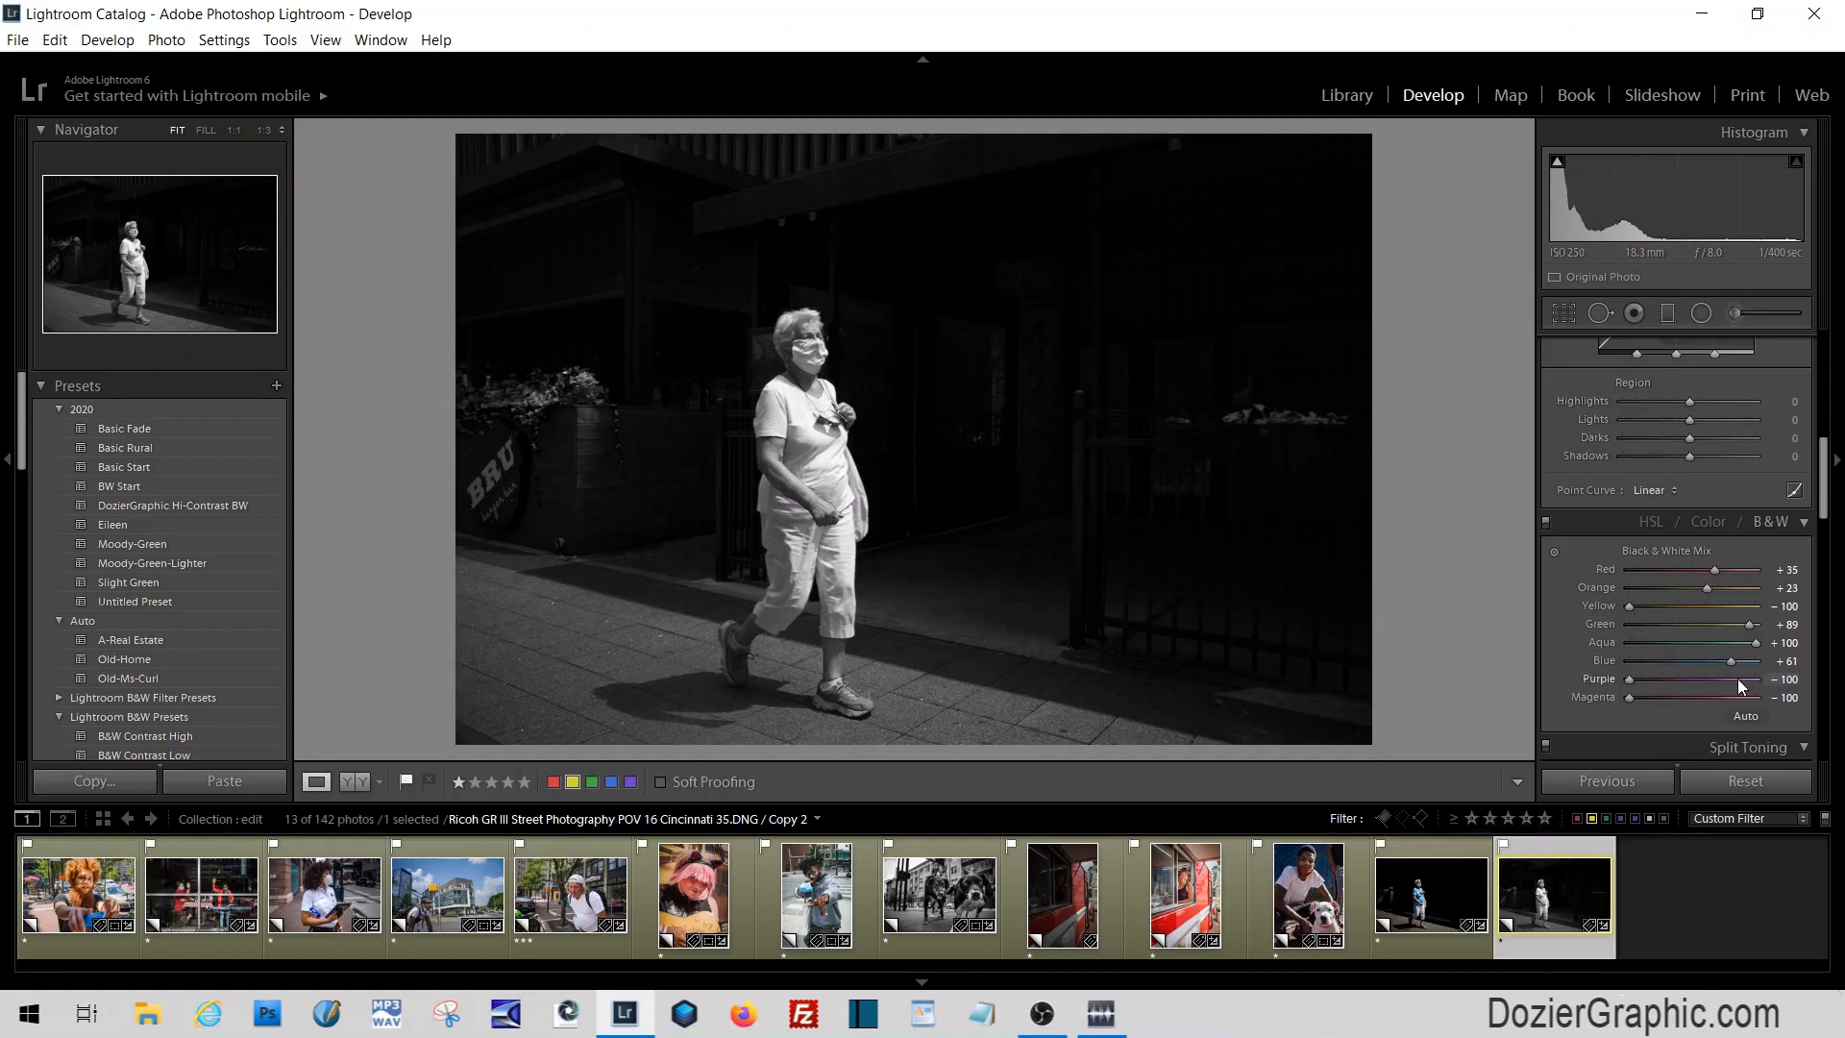
Reset Green and Aqua in the black-and-white mix to 0, set Blue to +55, and readjust Orange
double_click(1606, 625)
double_click(1603, 642)
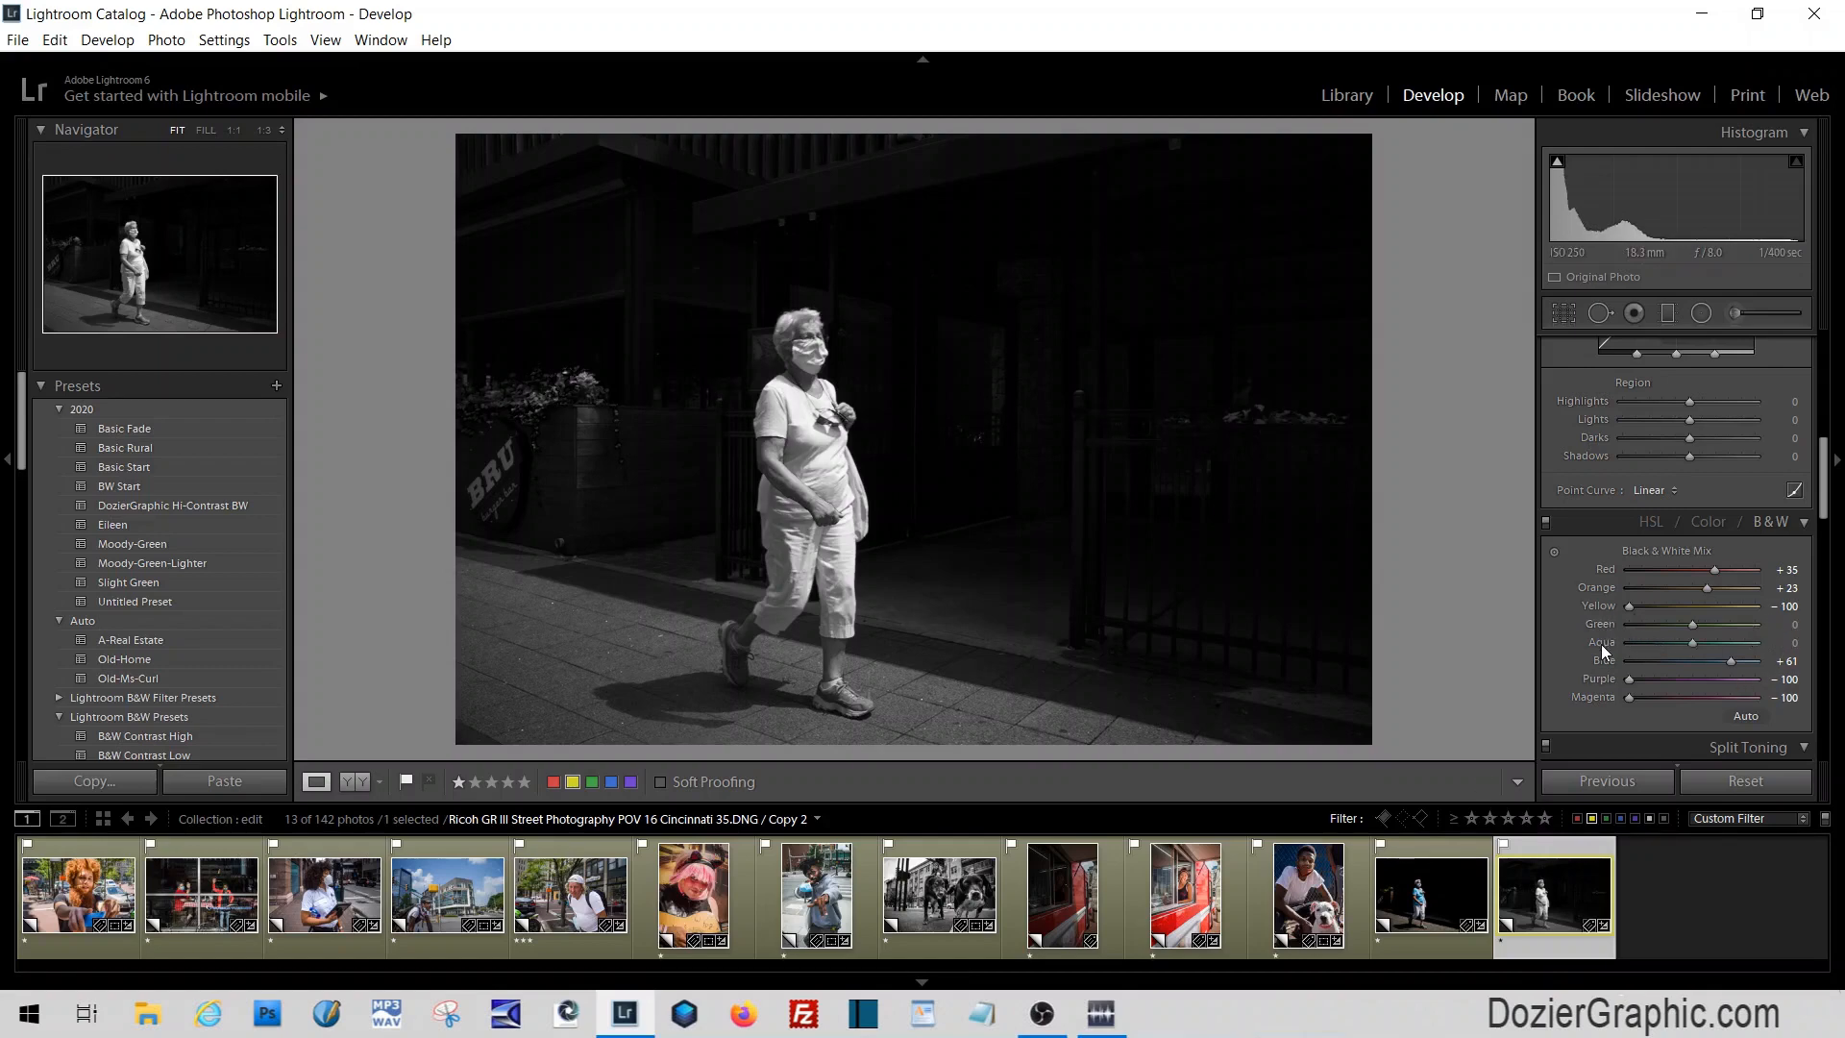
double_click(1601, 660)
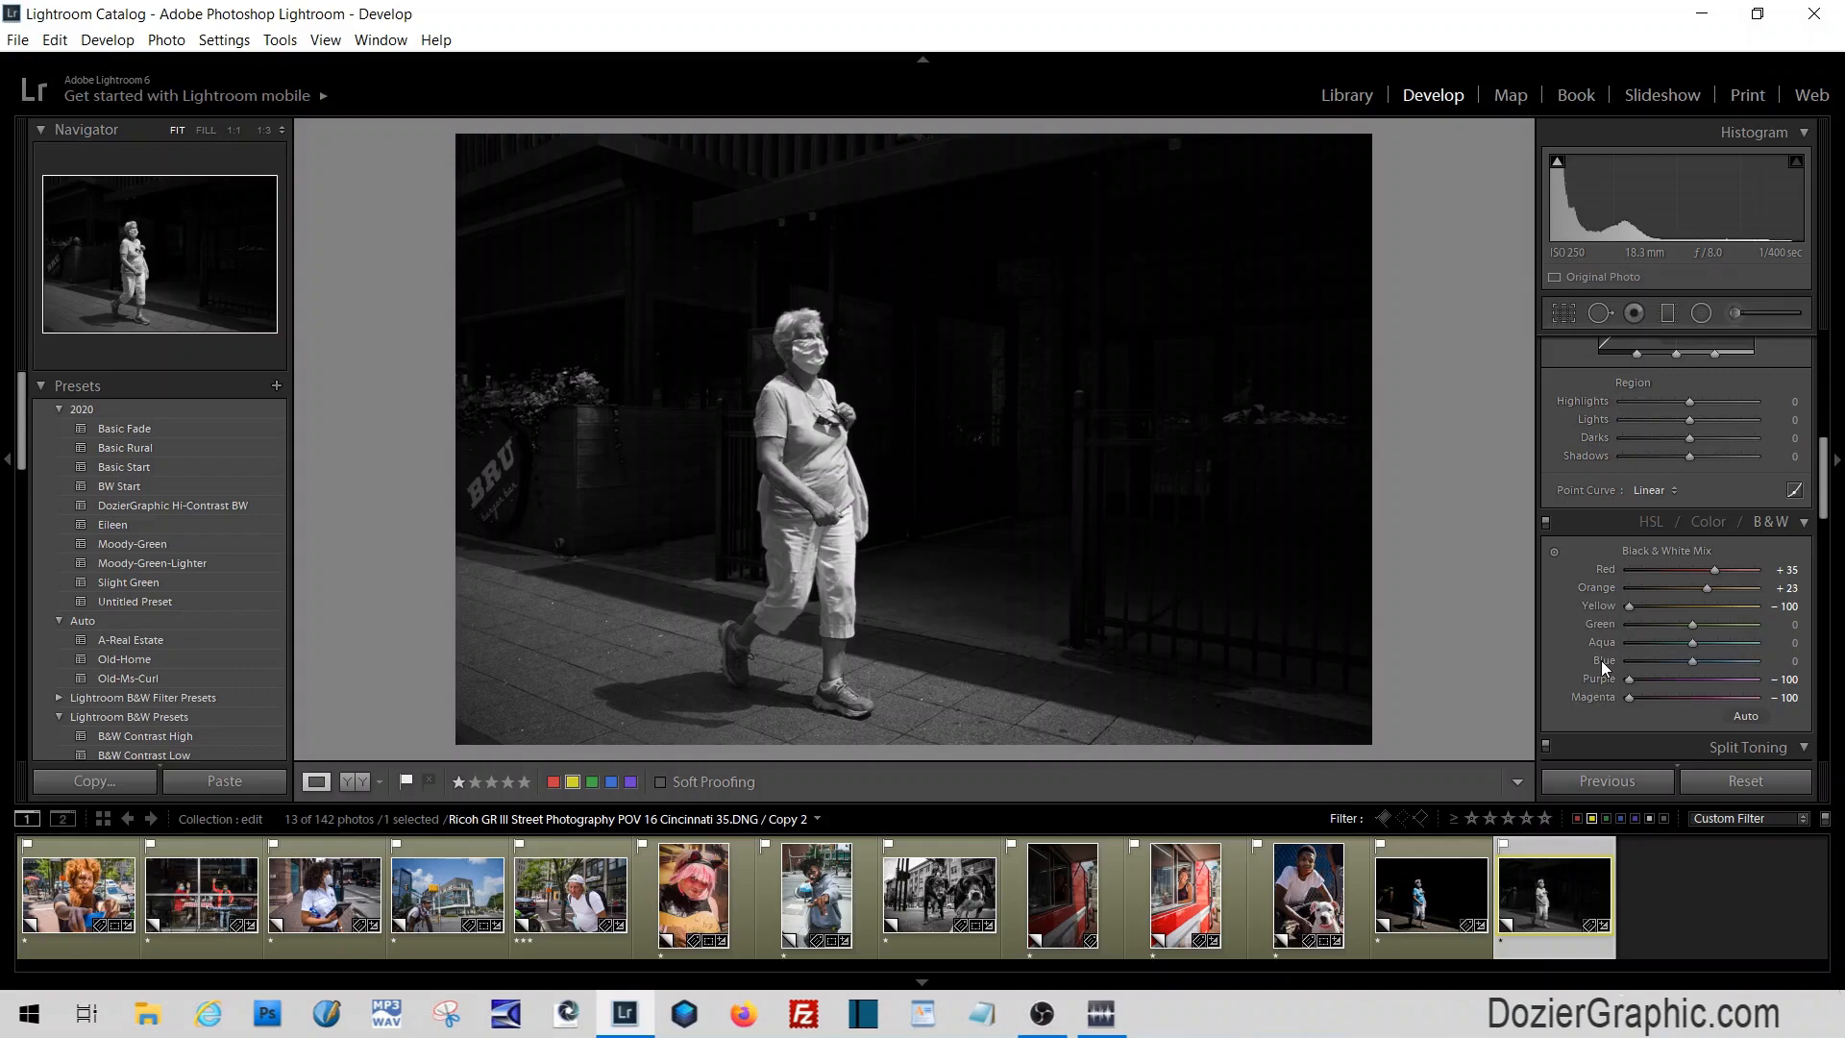
left_click_drag(1697, 660, 1732, 660)
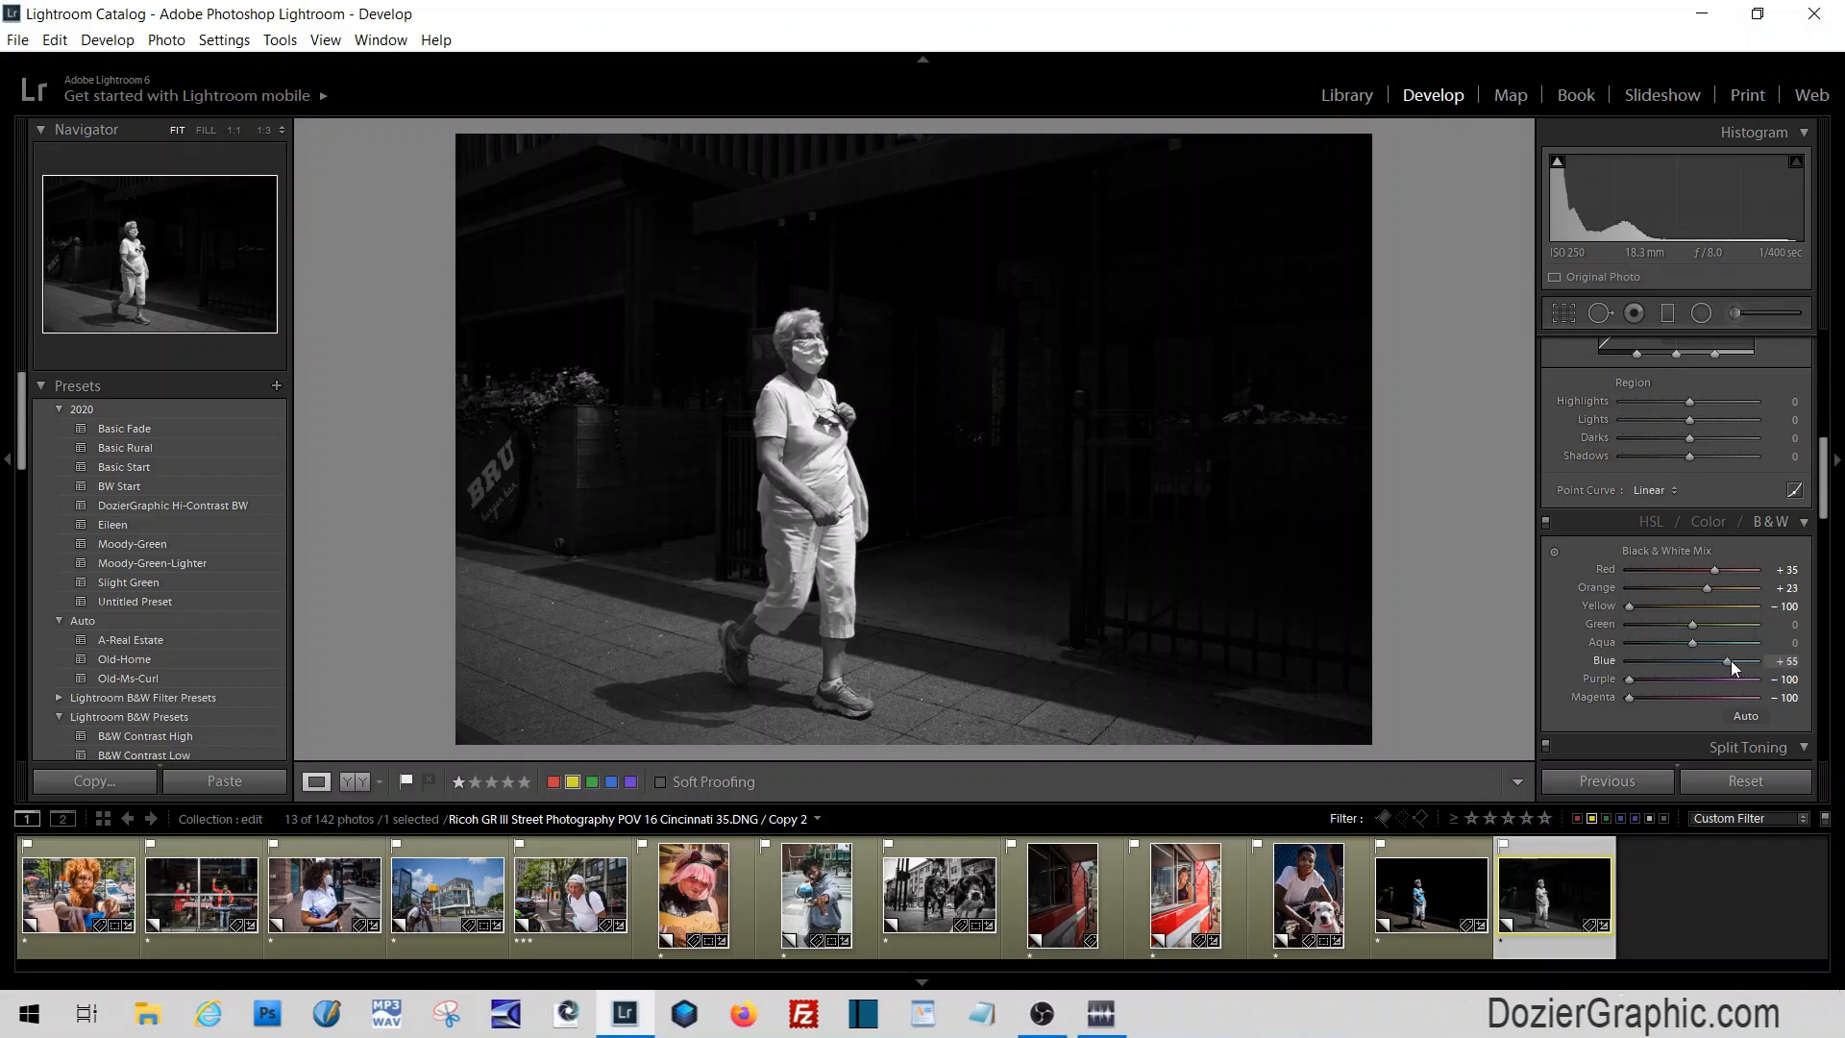
left_click_drag(1692, 587, 1711, 588)
Crop the photo to a tight portrait frame around the walking woman and reposition her within it
left_click(1557, 314)
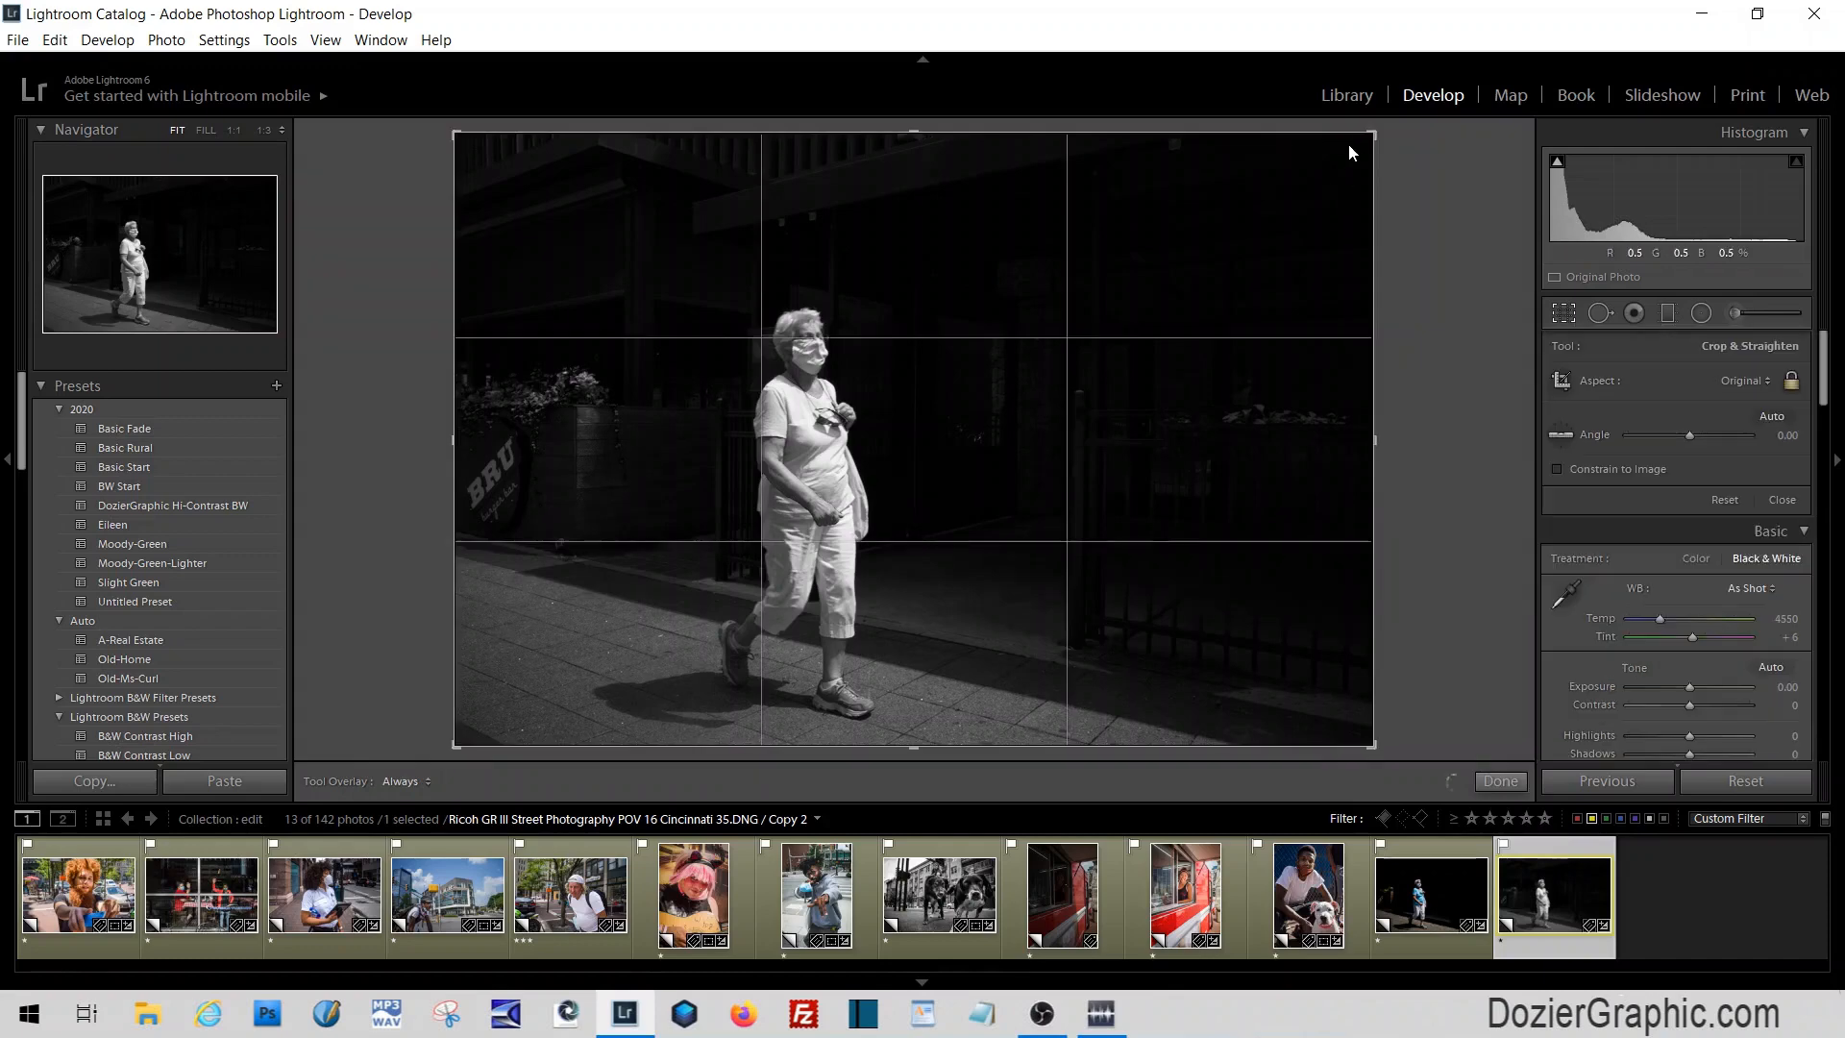
left_click_drag(1372, 135, 1195, 147)
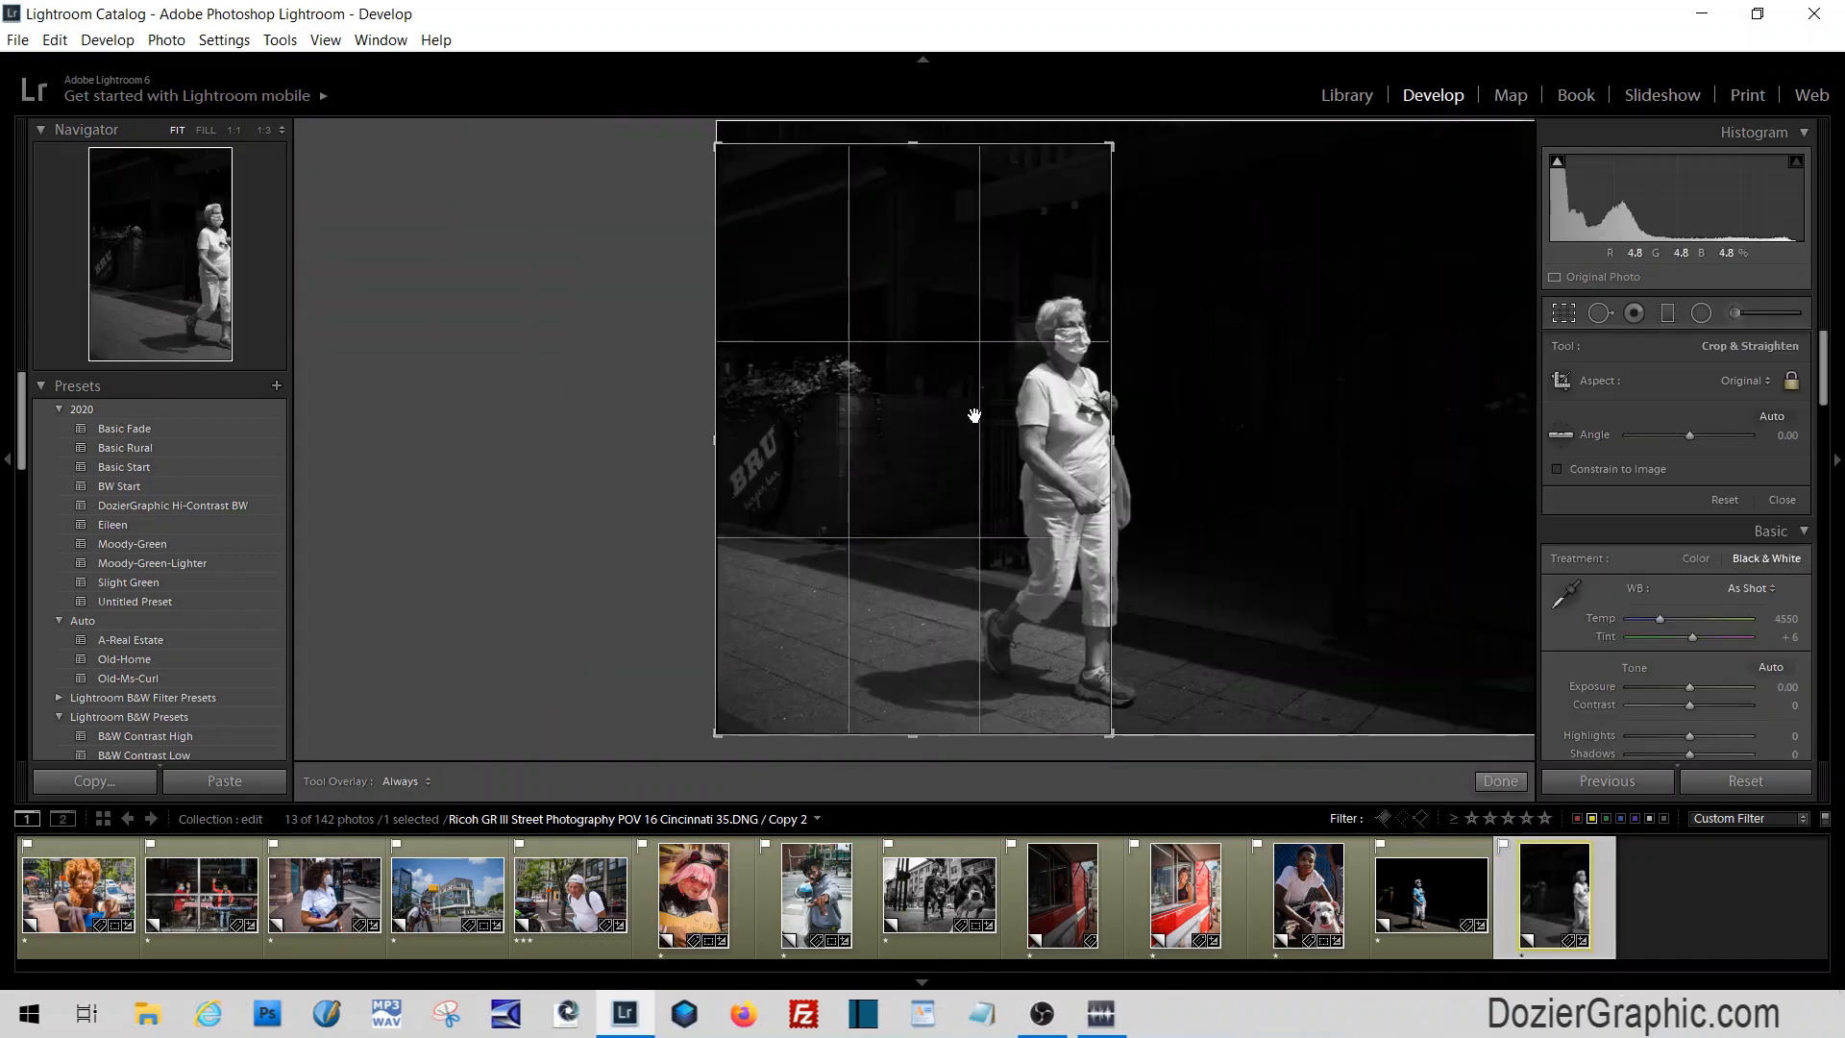
left_click_drag(975, 416, 847, 404)
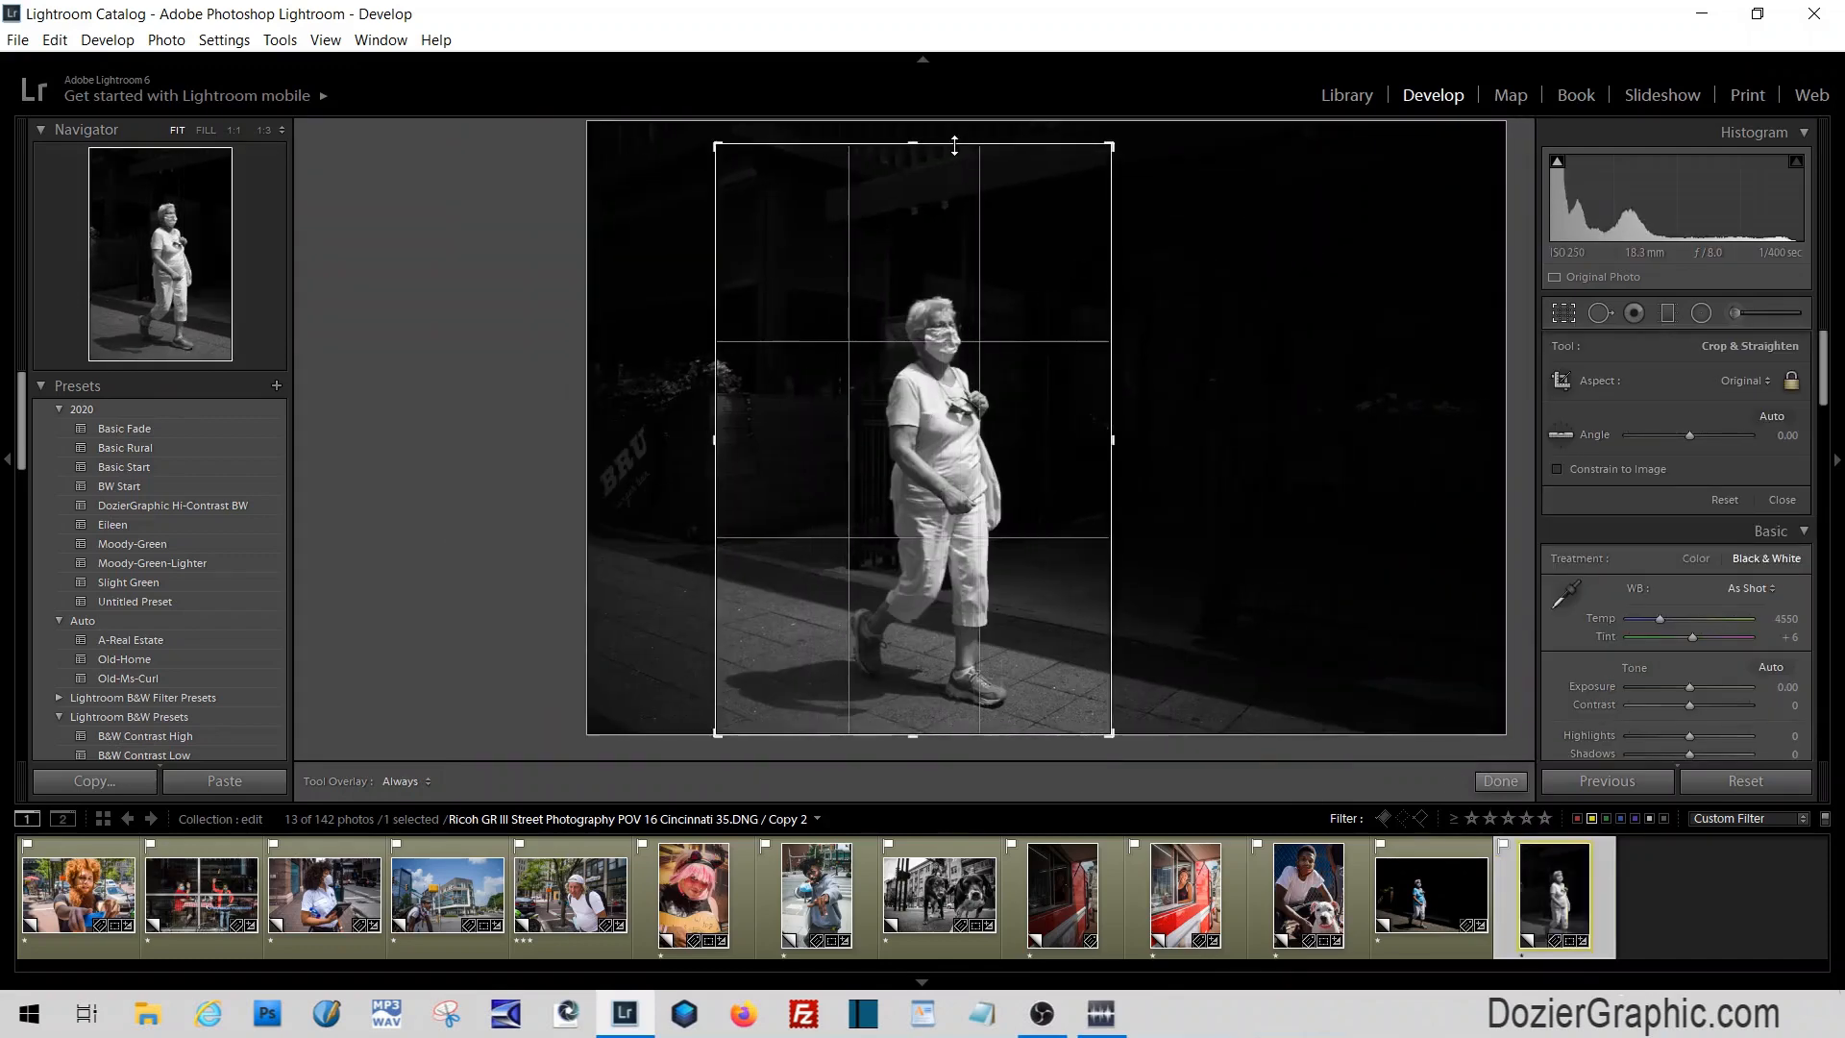
left_click_drag(971, 145, 972, 179)
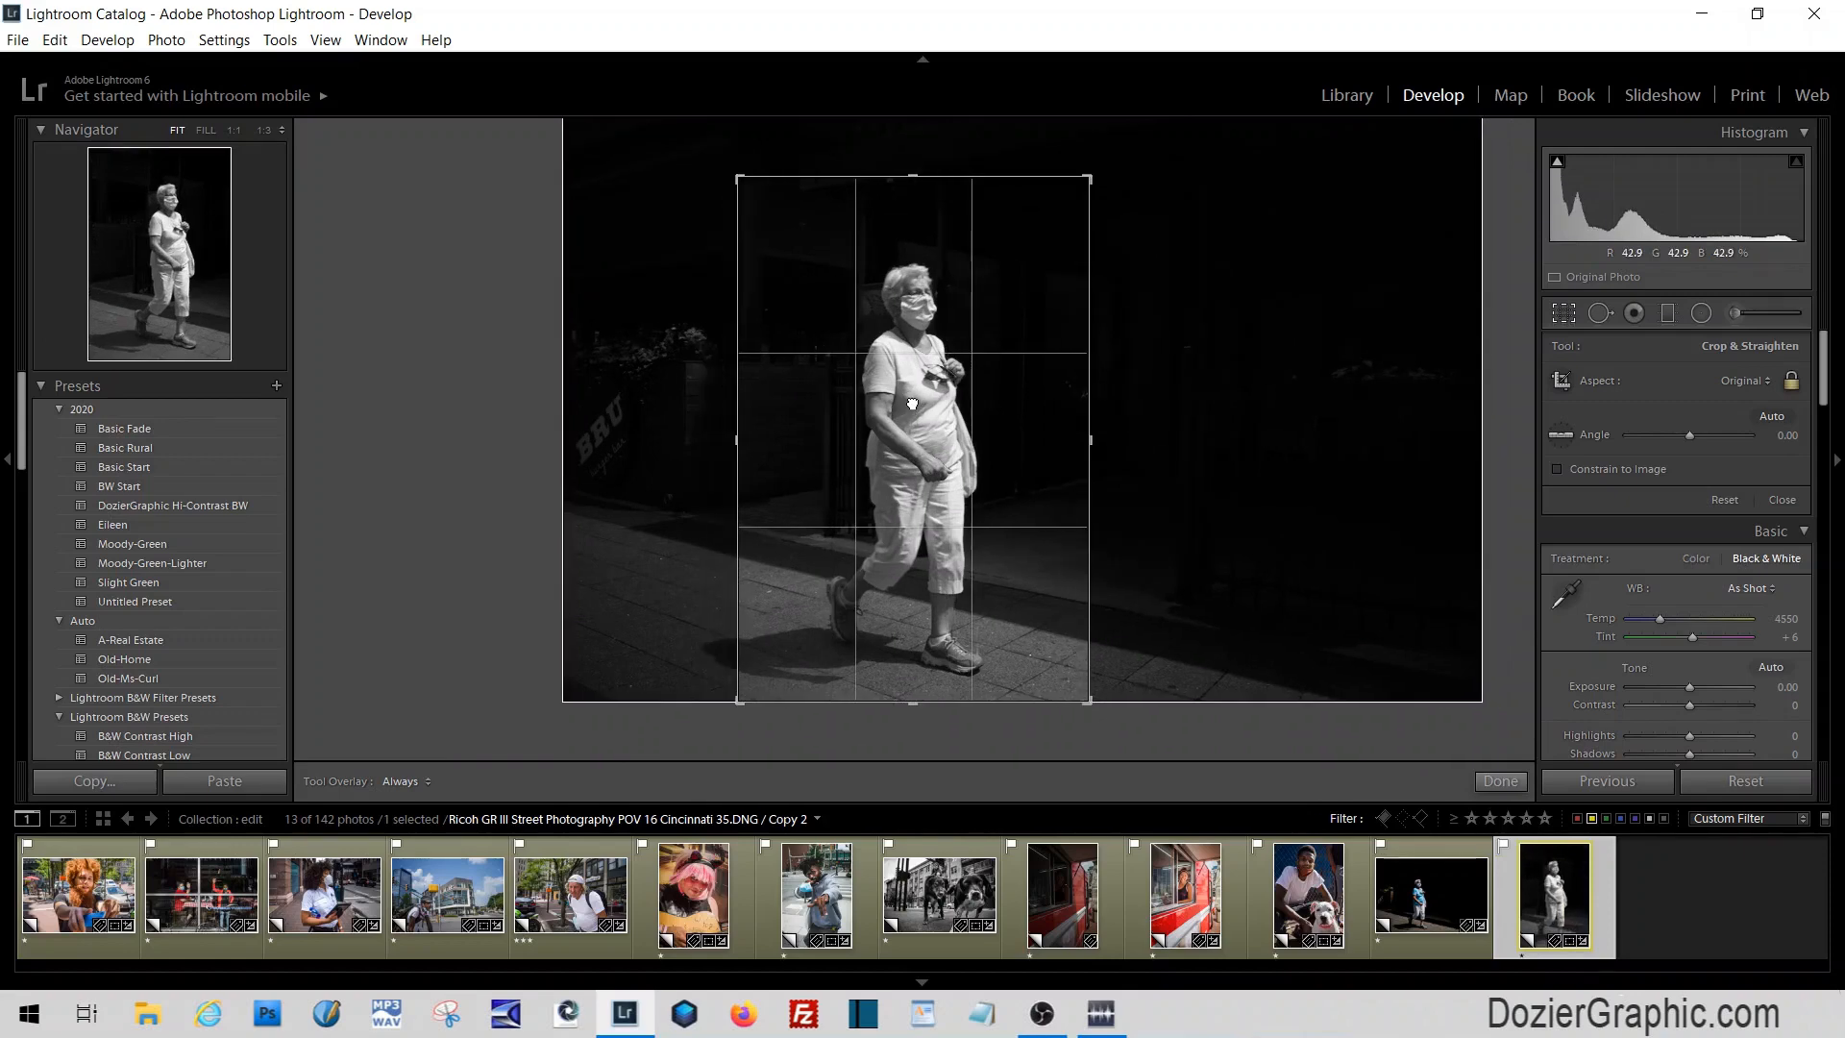
left_click_drag(937, 403, 992, 408)
left_click(1565, 317)
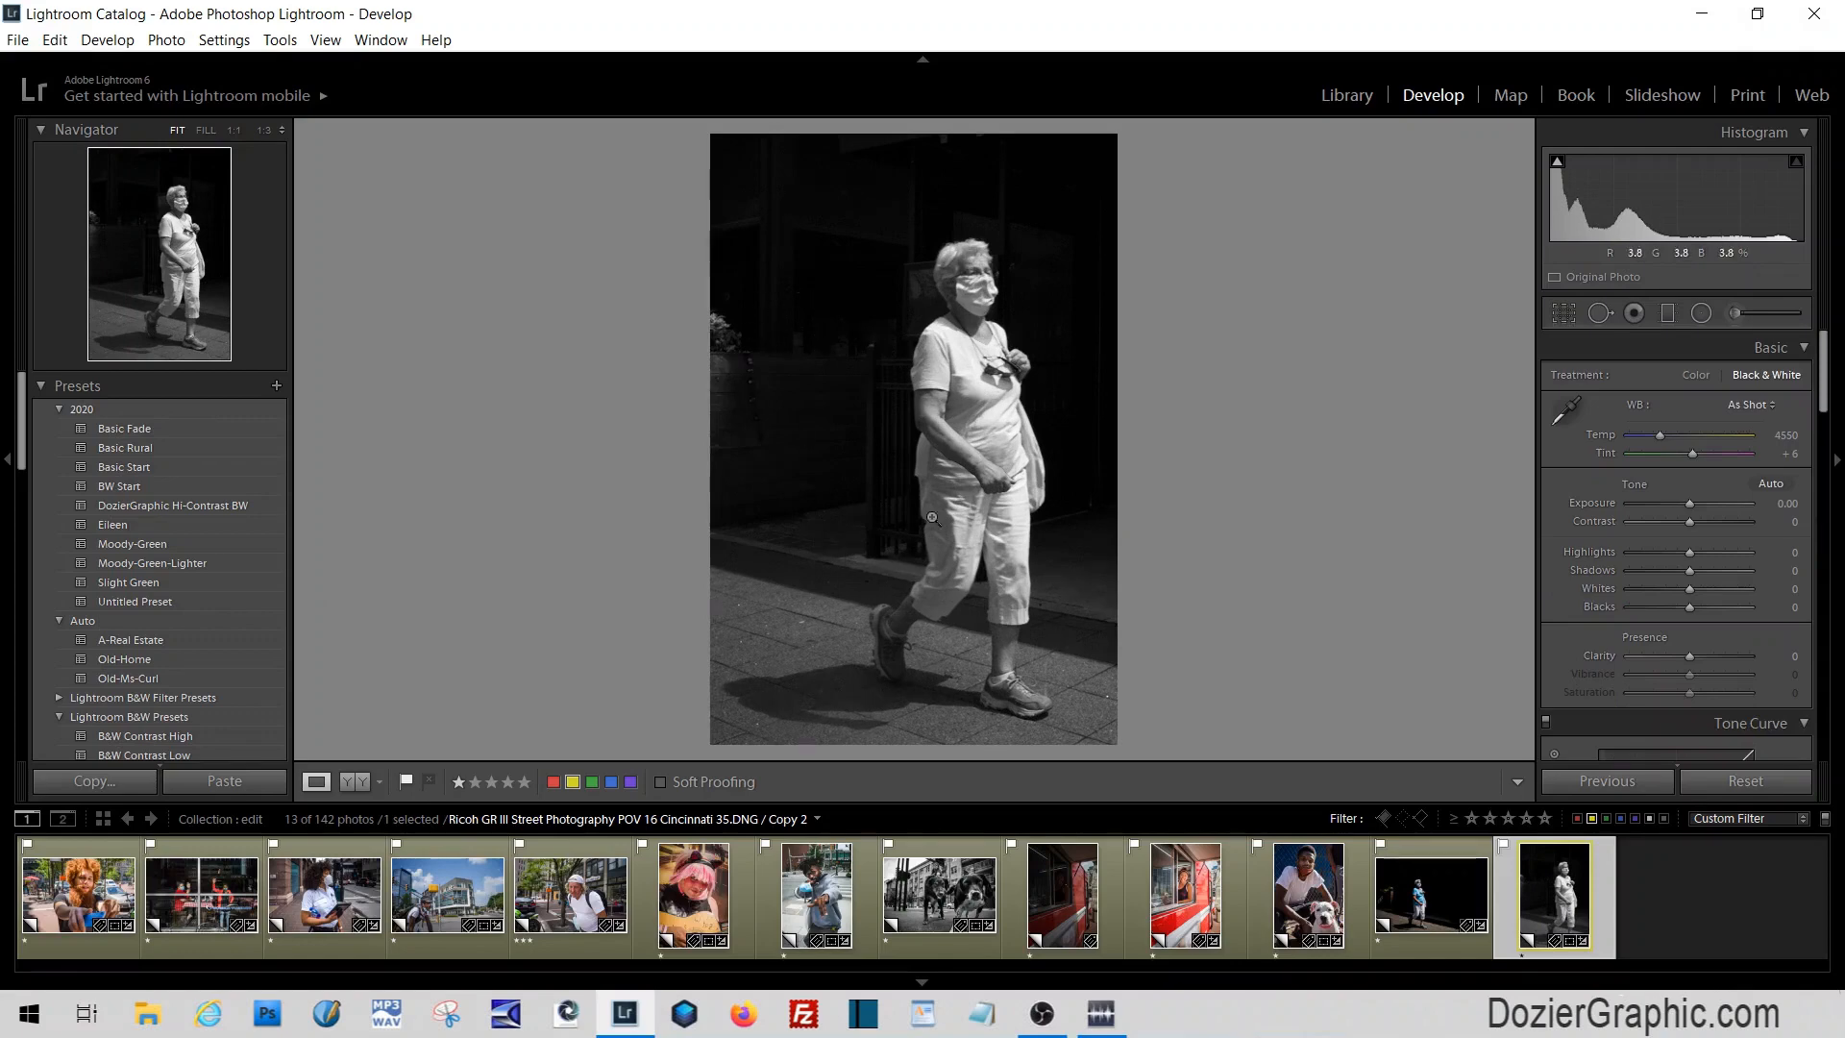
left_click(1564, 313)
left_click_drag(869, 523, 1063, 486)
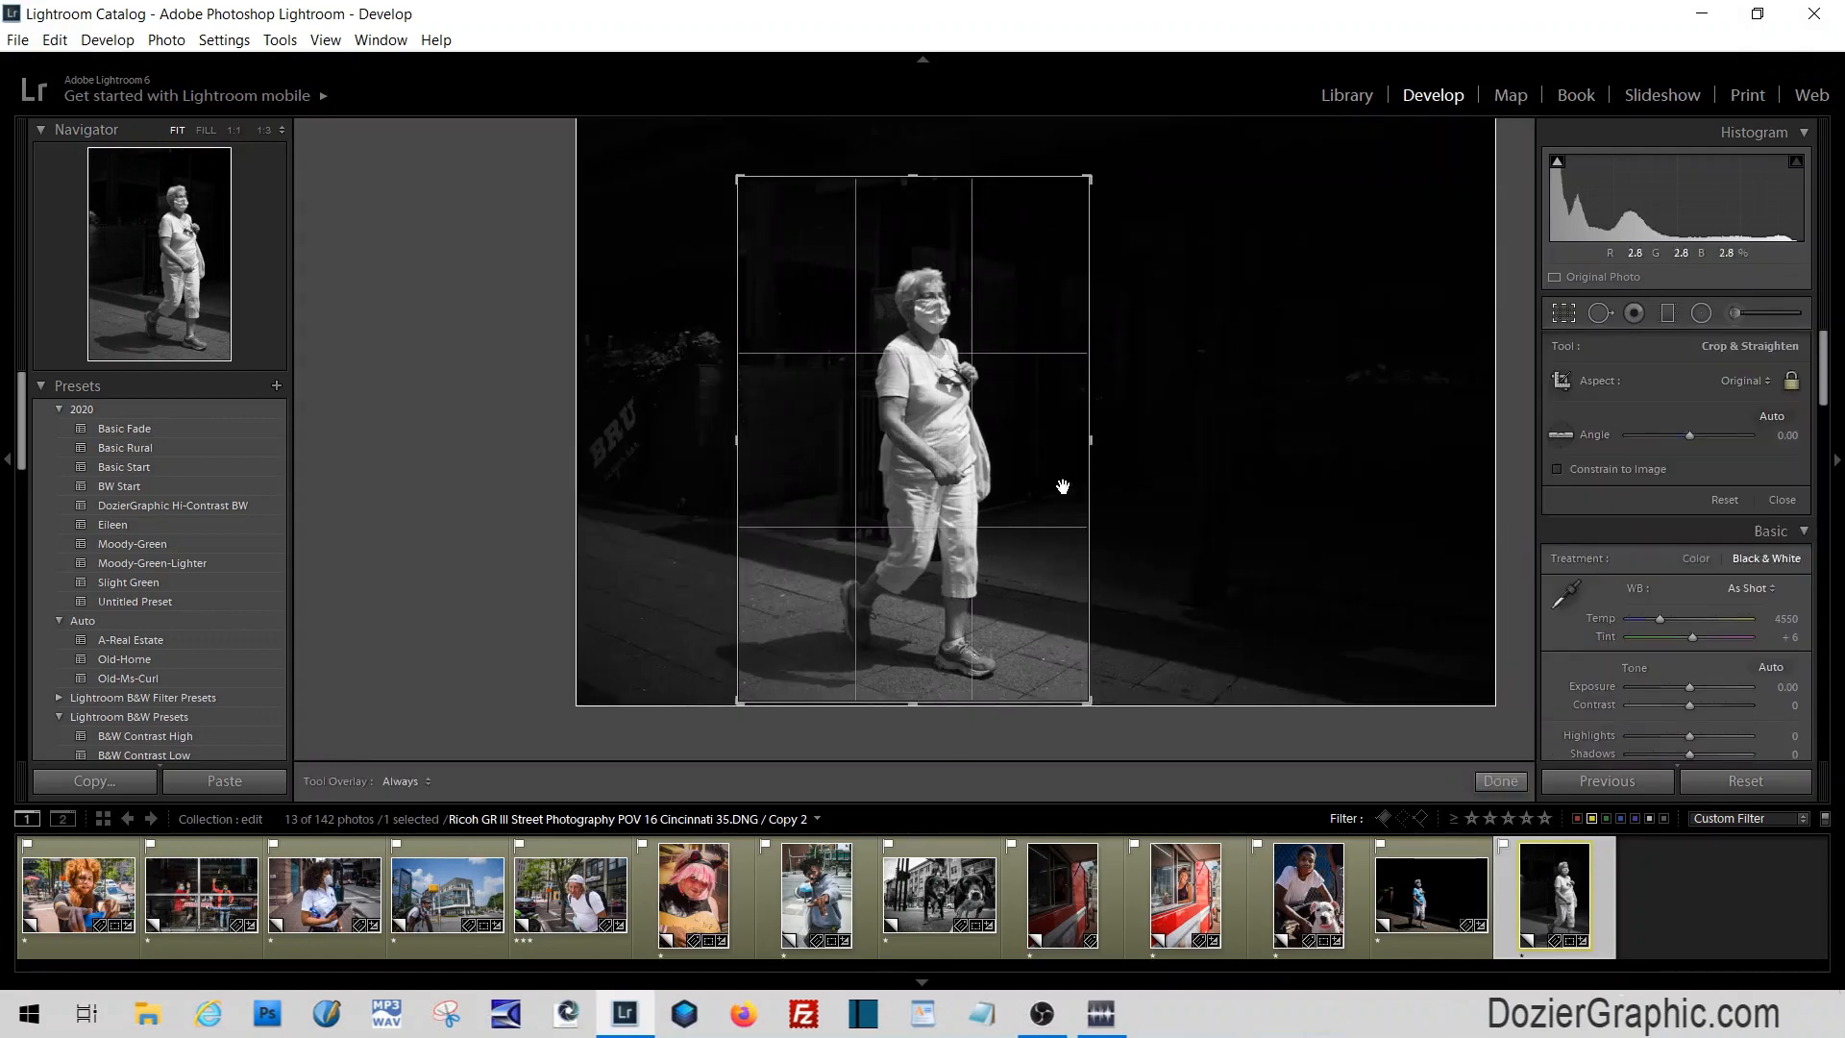
left_click(1565, 323)
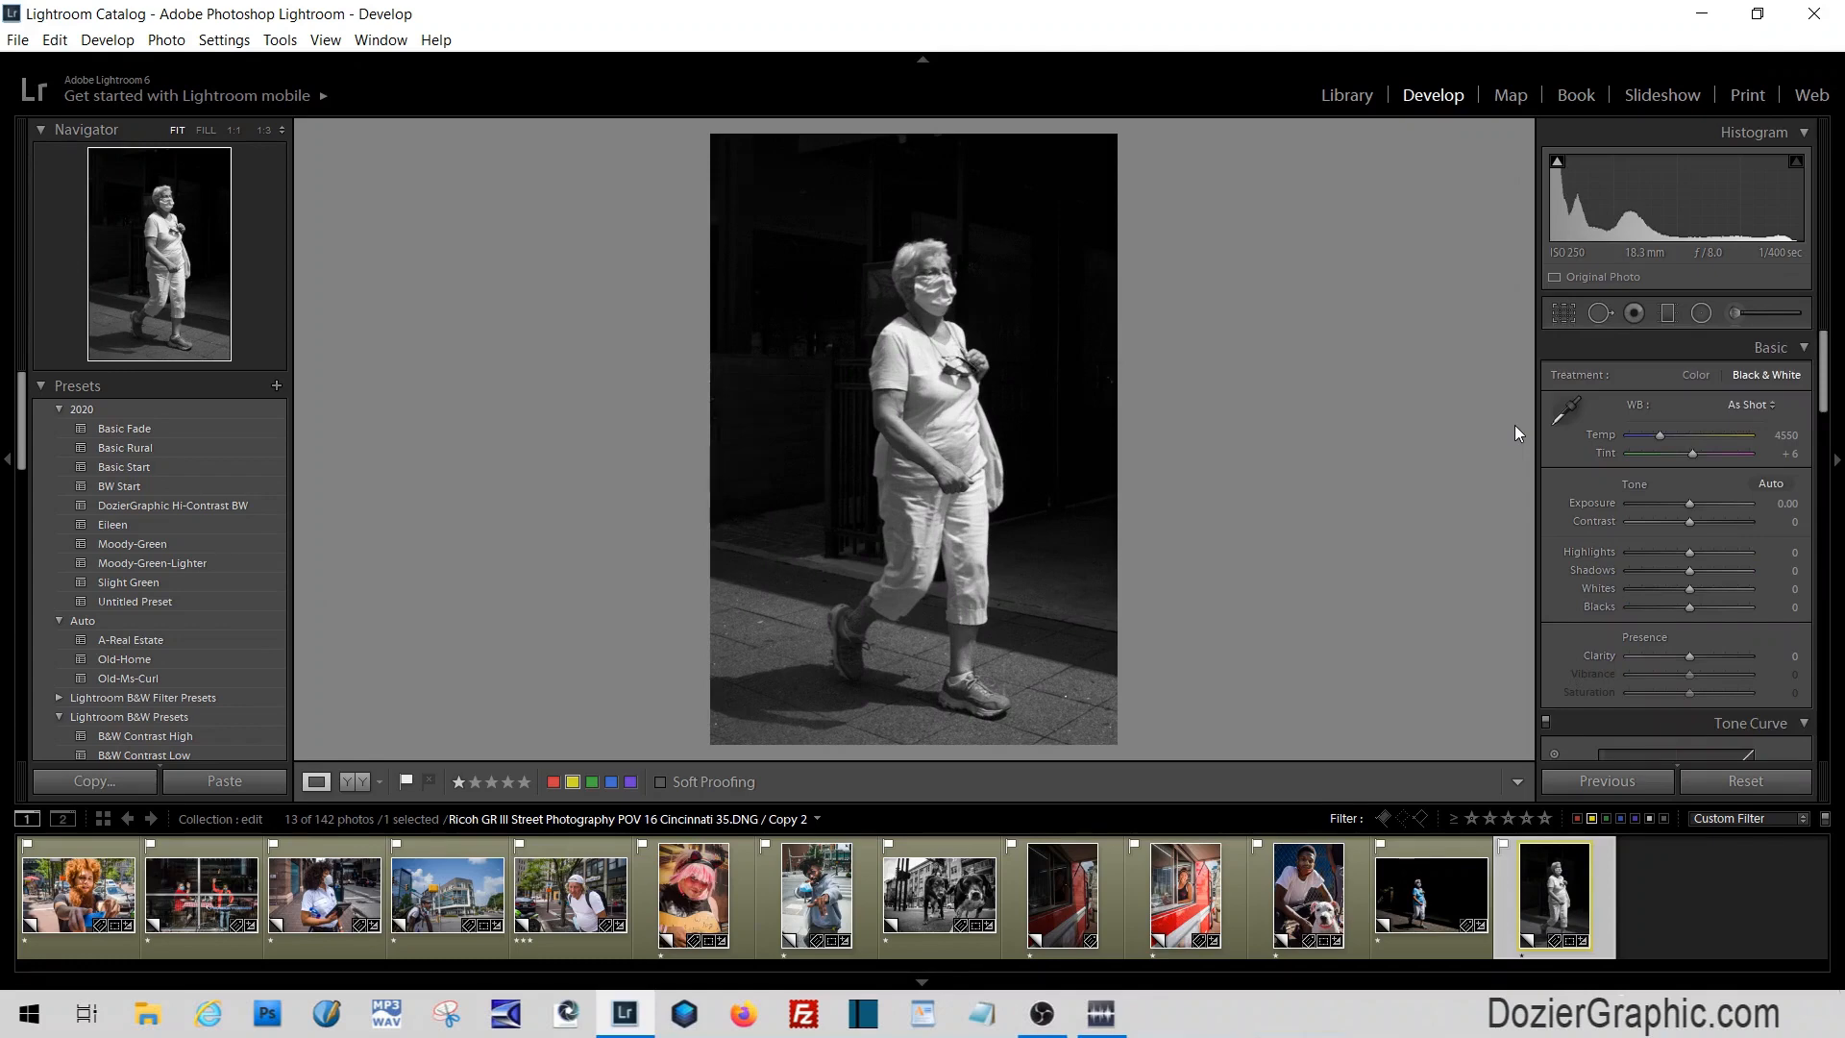
Recrop the photo to a landscape frame in the original aspect, including the BRU sign, the planter and the woman's full figure
left_click(1565, 313)
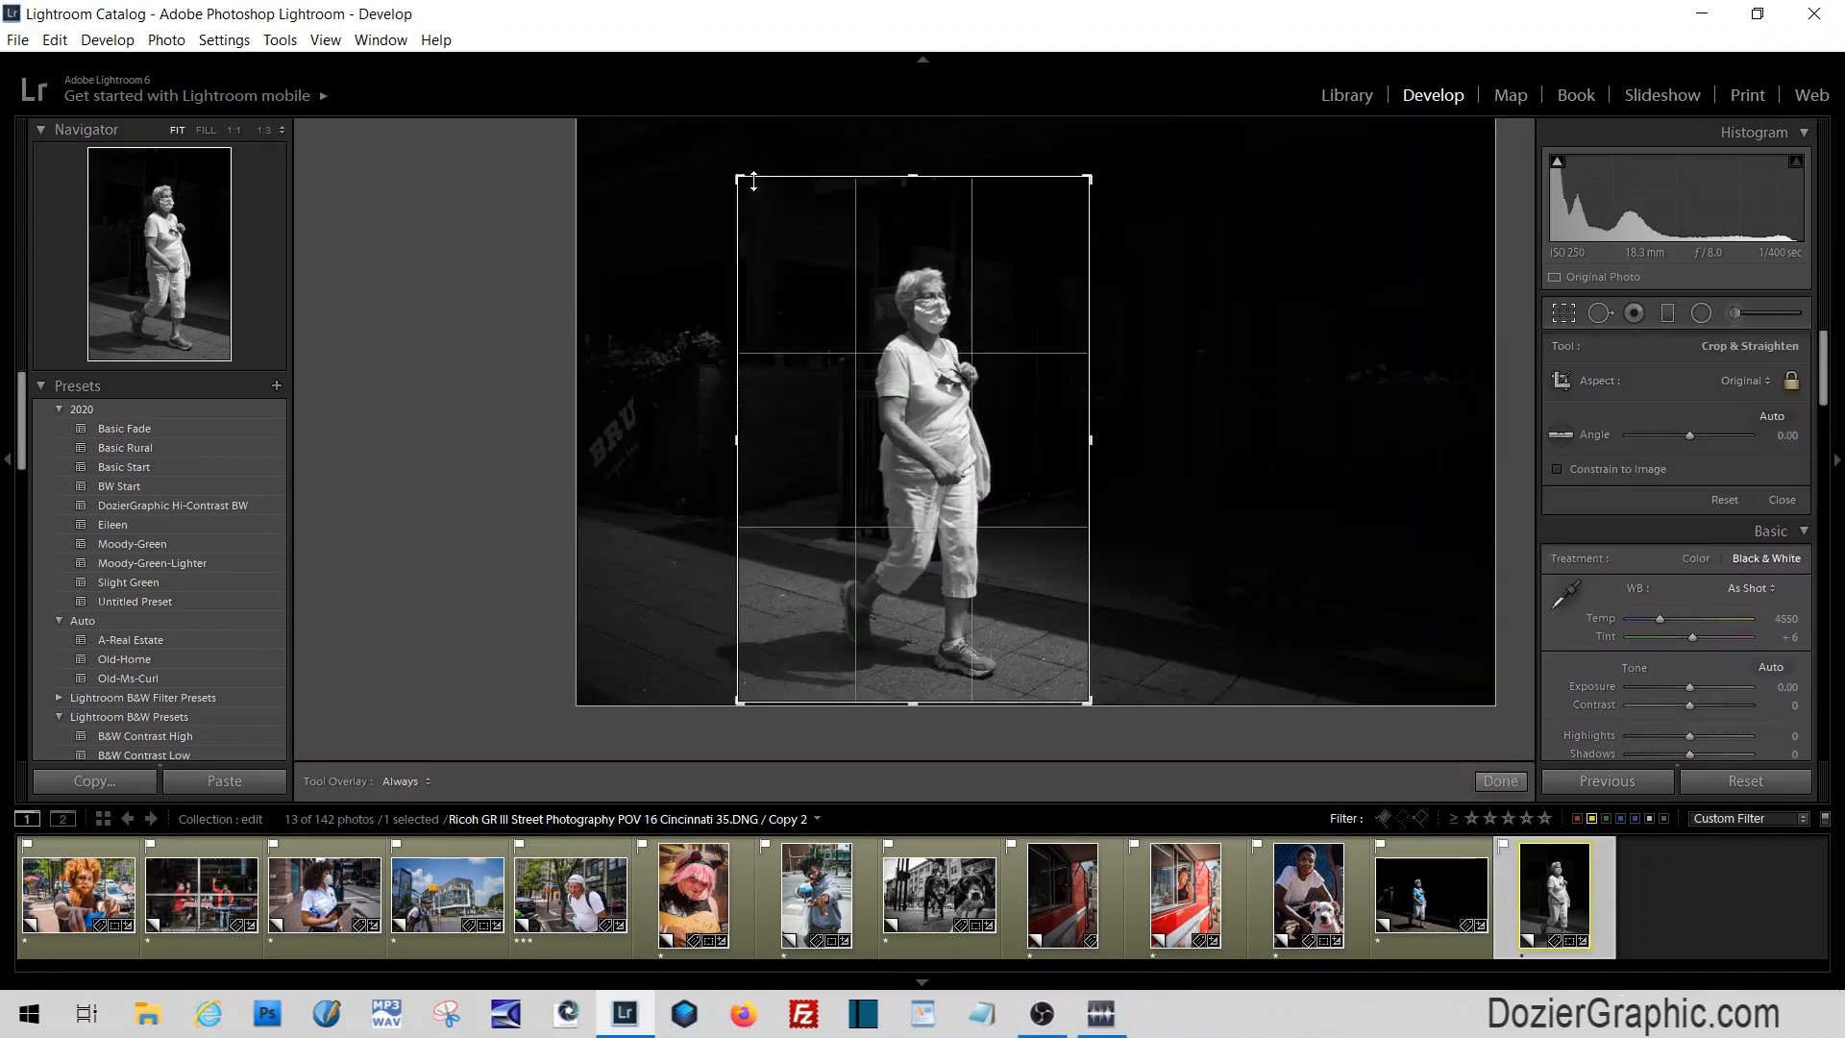
left_click_drag(731, 176, 584, 183)
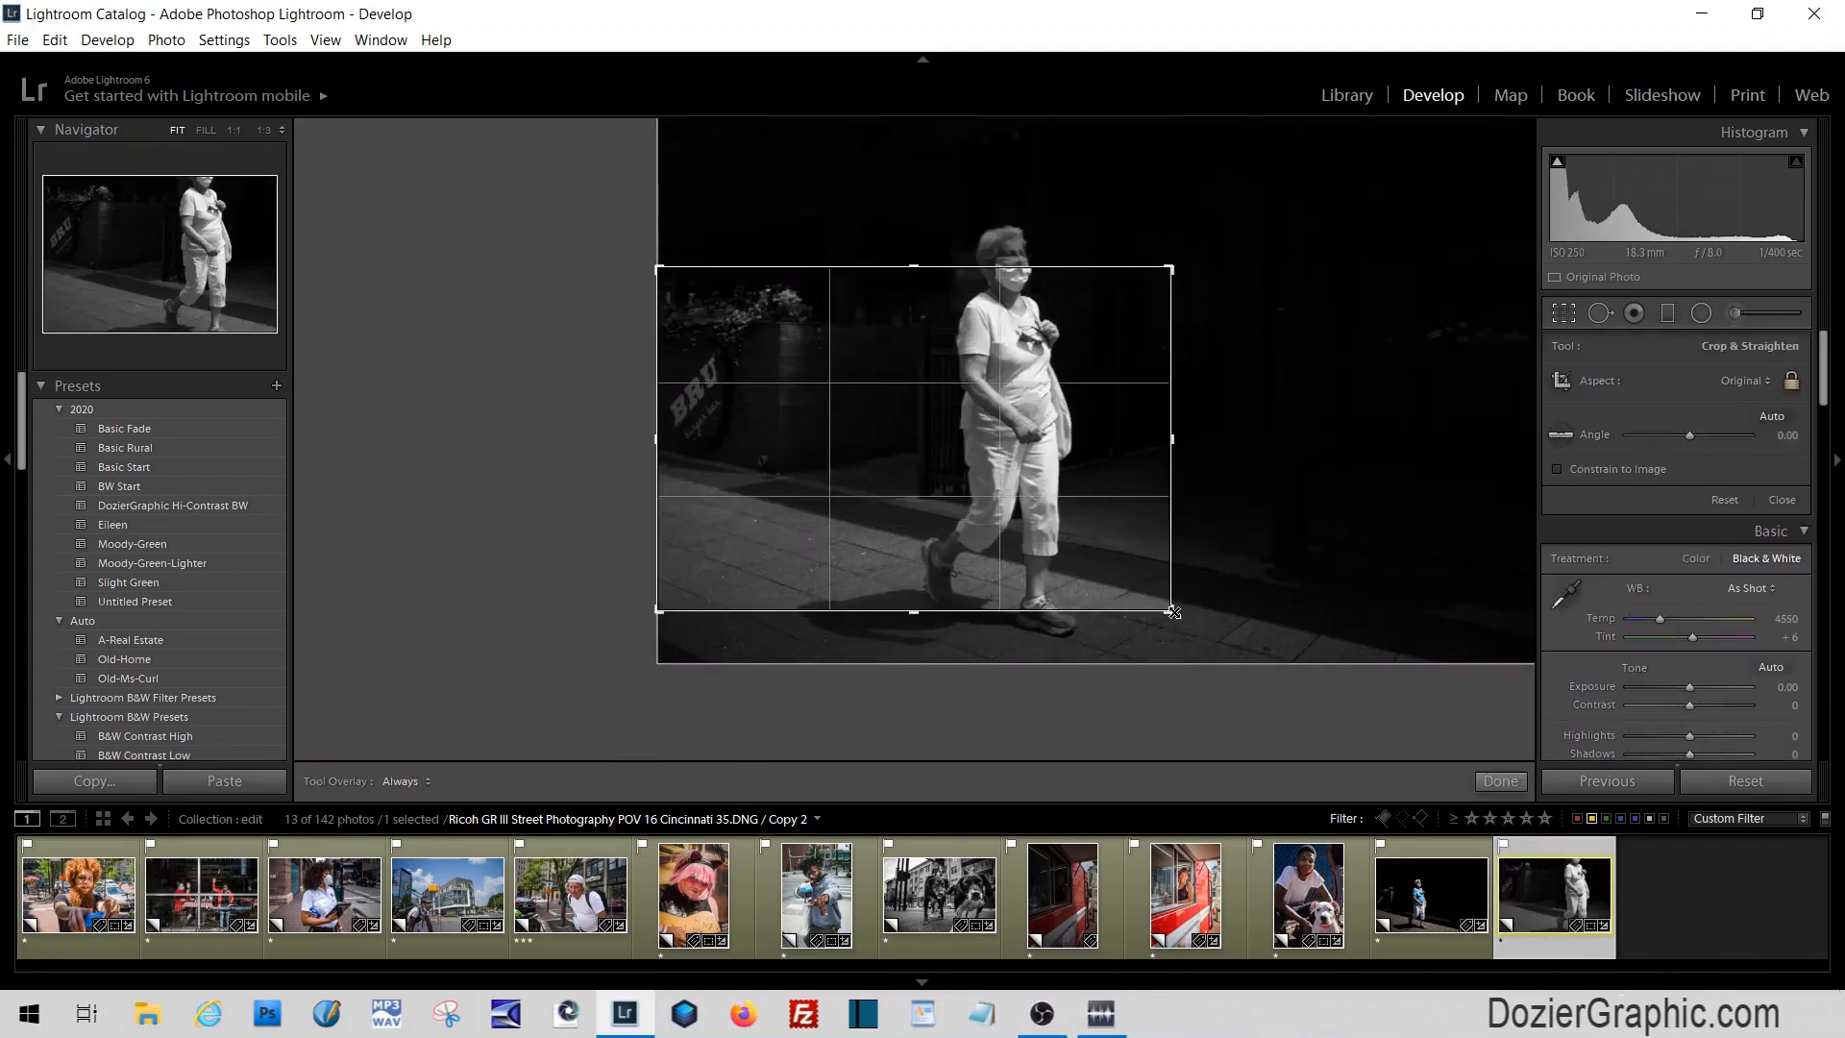
left_click_drag(1173, 610, 1209, 636)
left_click_drag(1210, 239, 1281, 171)
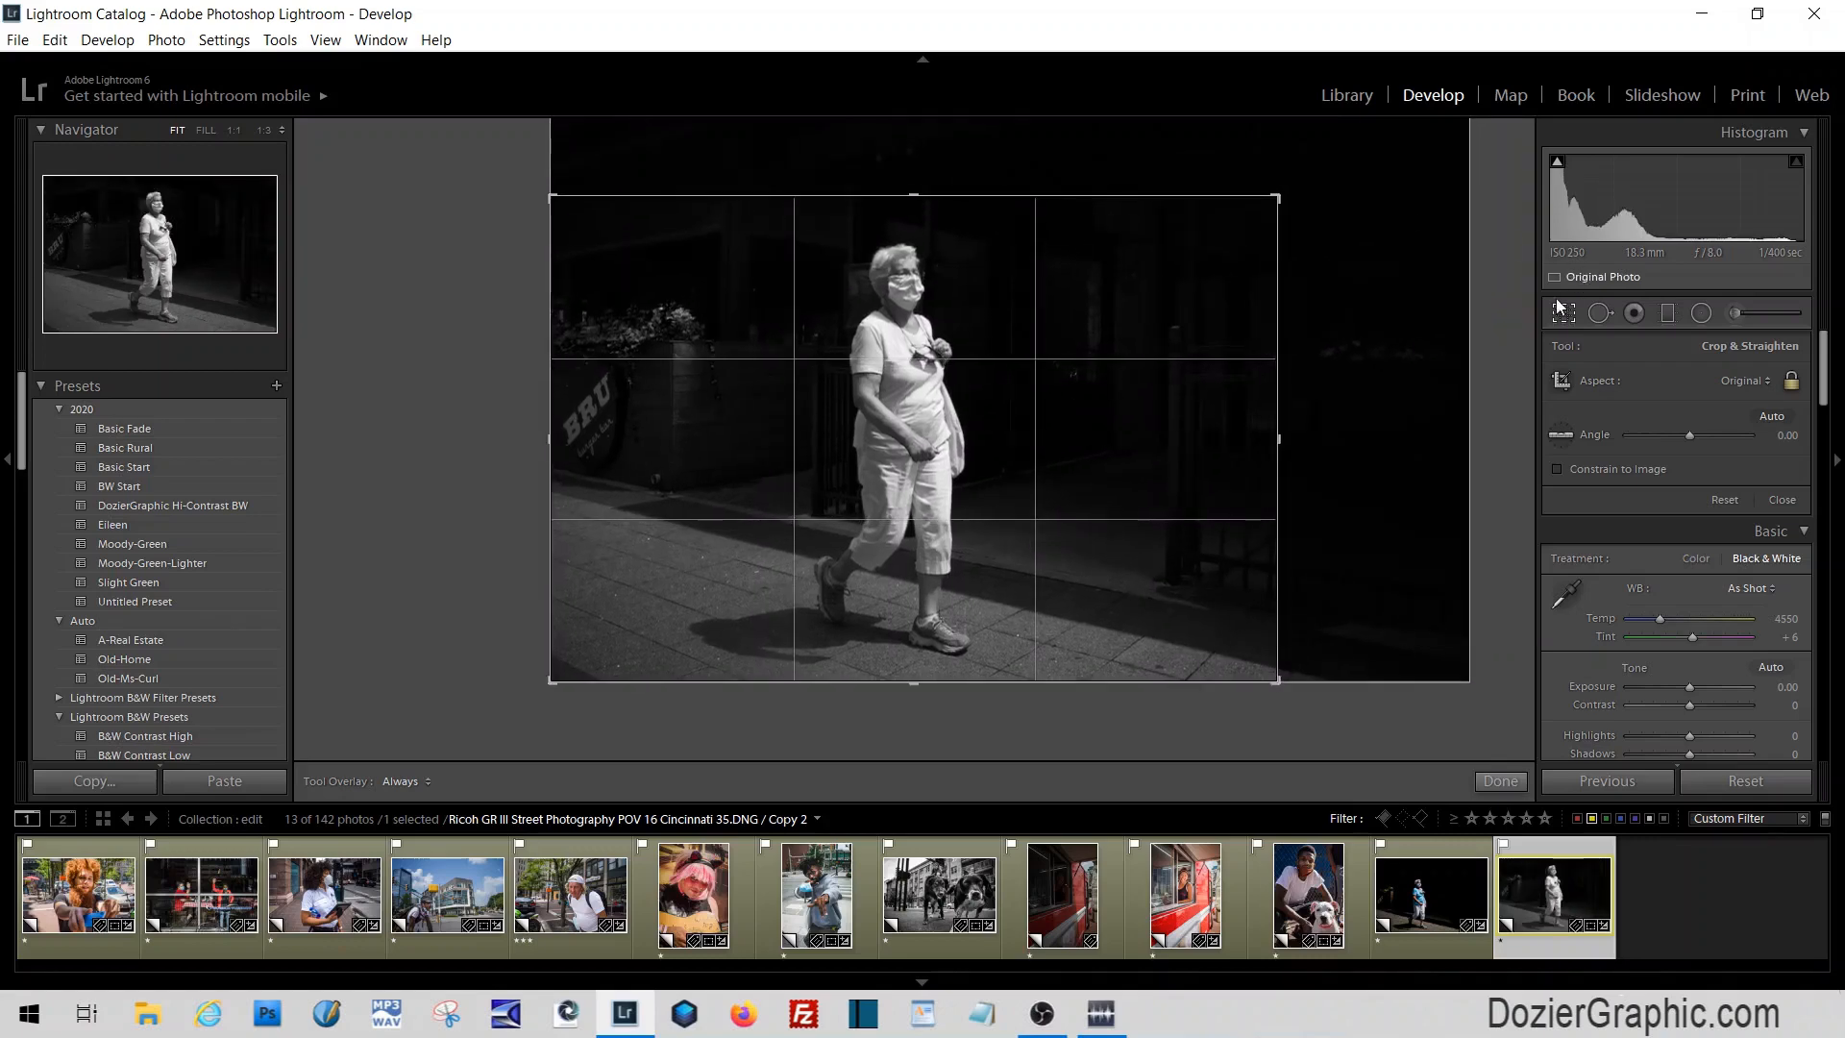
left_click(1561, 313)
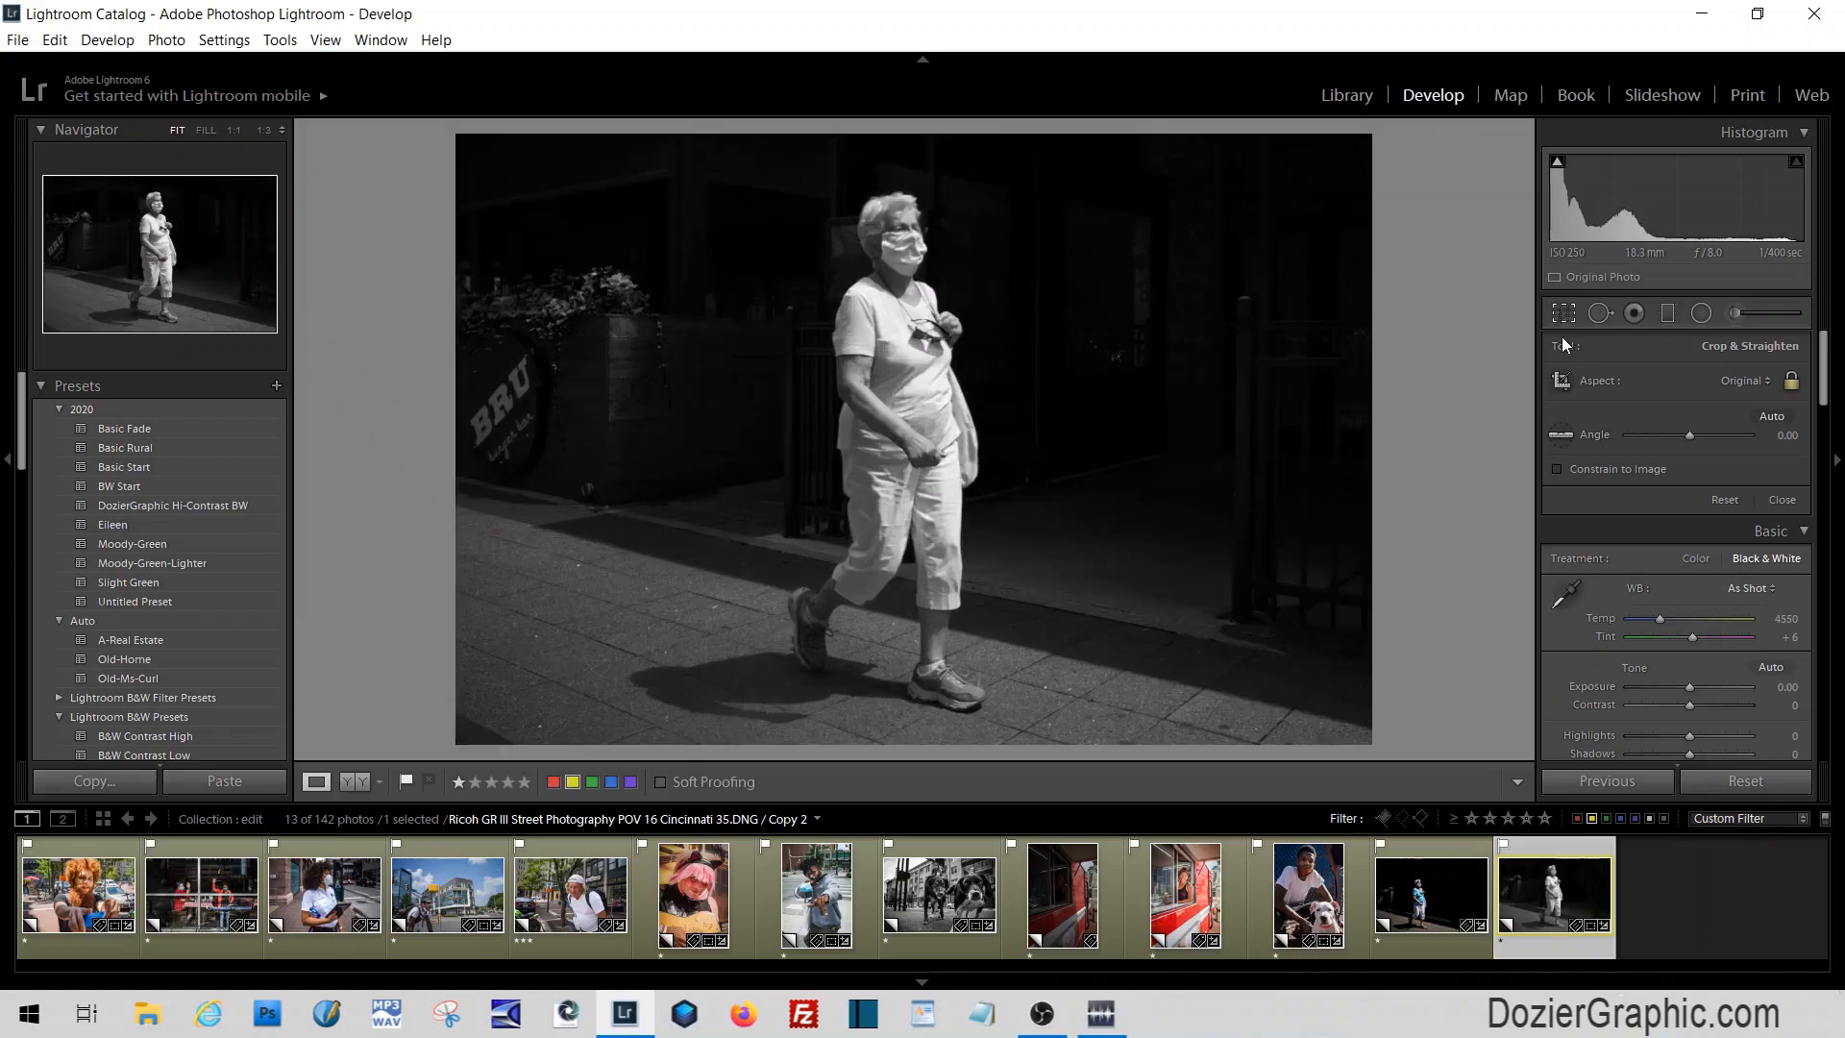
Darken the dark fence area beside the woman with an Adjustment Brush of size 34 at Exposure -2.26
left_click(1740, 309)
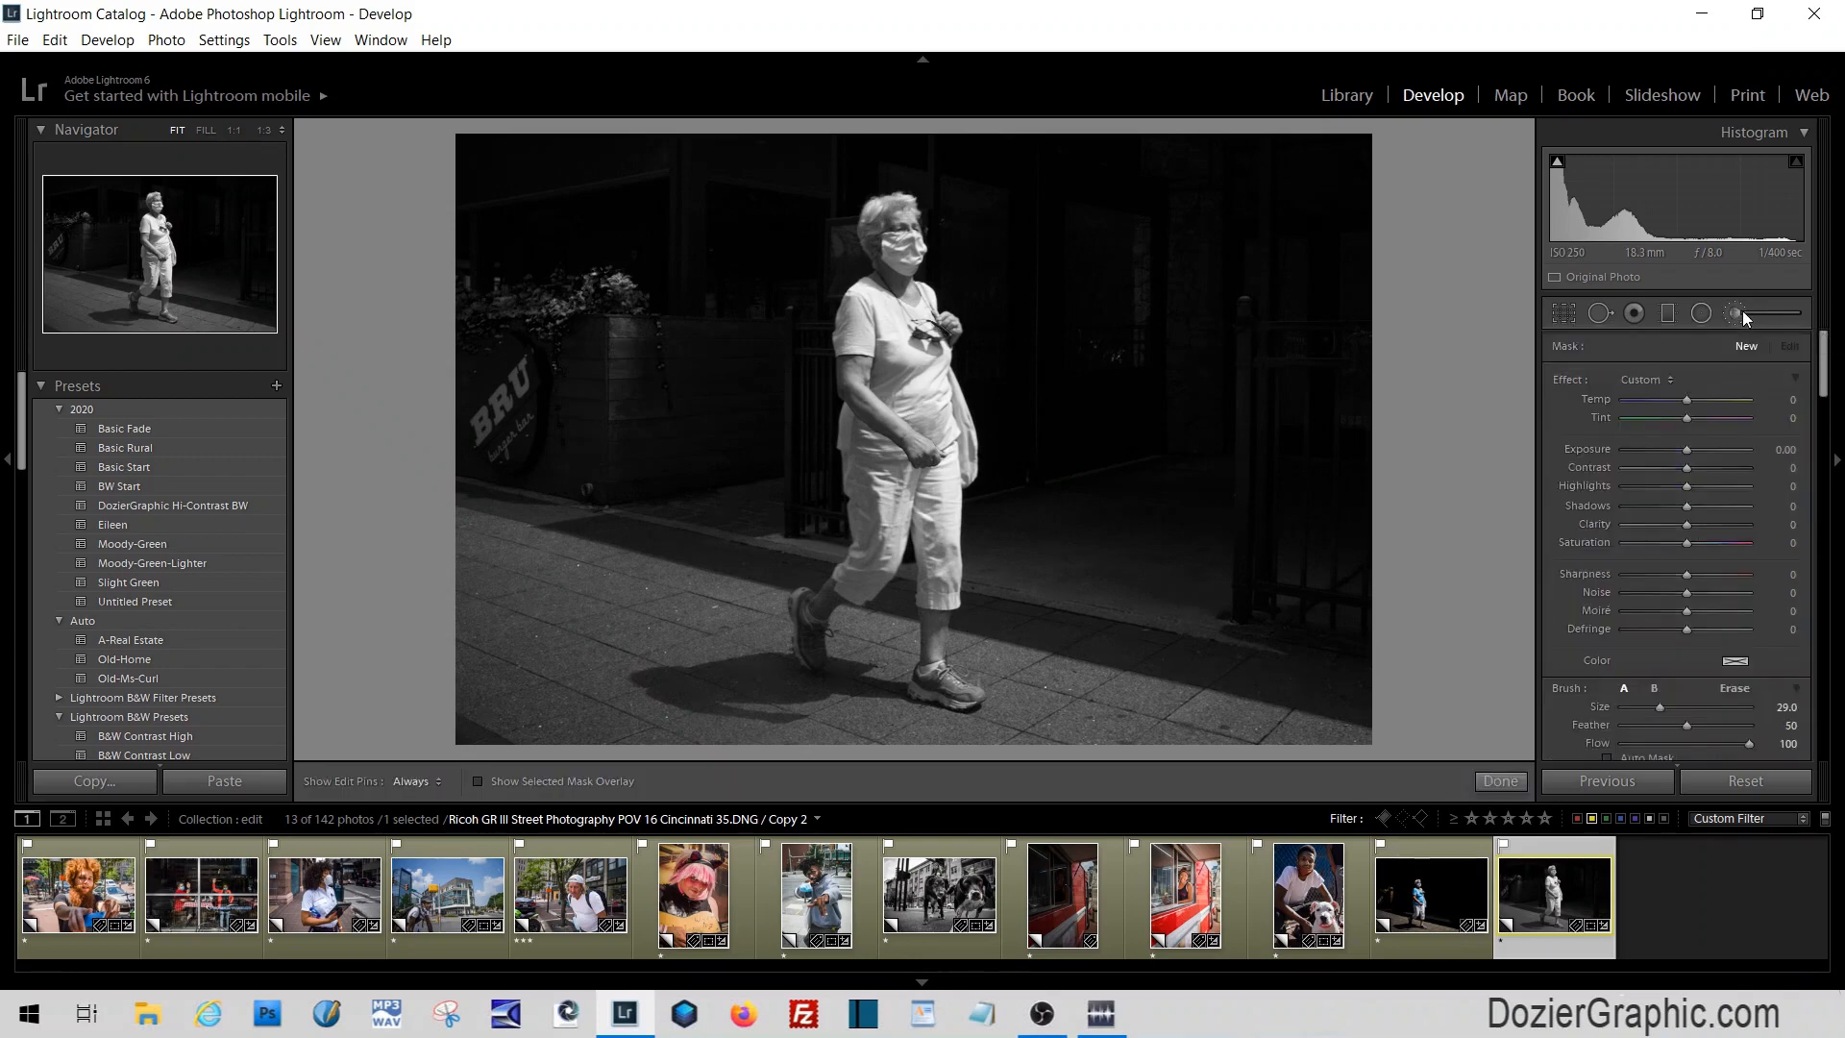
left_click_drag(1686, 449, 1651, 450)
scroll(1346, 420, "up", 3)
mouse_move(1346, 420)
left_mouse_down()
mouse_move(1366, 539)
mouse_move(1330, 346)
mouse_move(1227, 249)
mouse_move(1154, 271)
mouse_move(1200, 324)
mouse_move(1230, 321)
mouse_move(1167, 286)
mouse_move(1231, 272)
mouse_move(1315, 330)
mouse_move(1504, 514)
left_mouse_up()
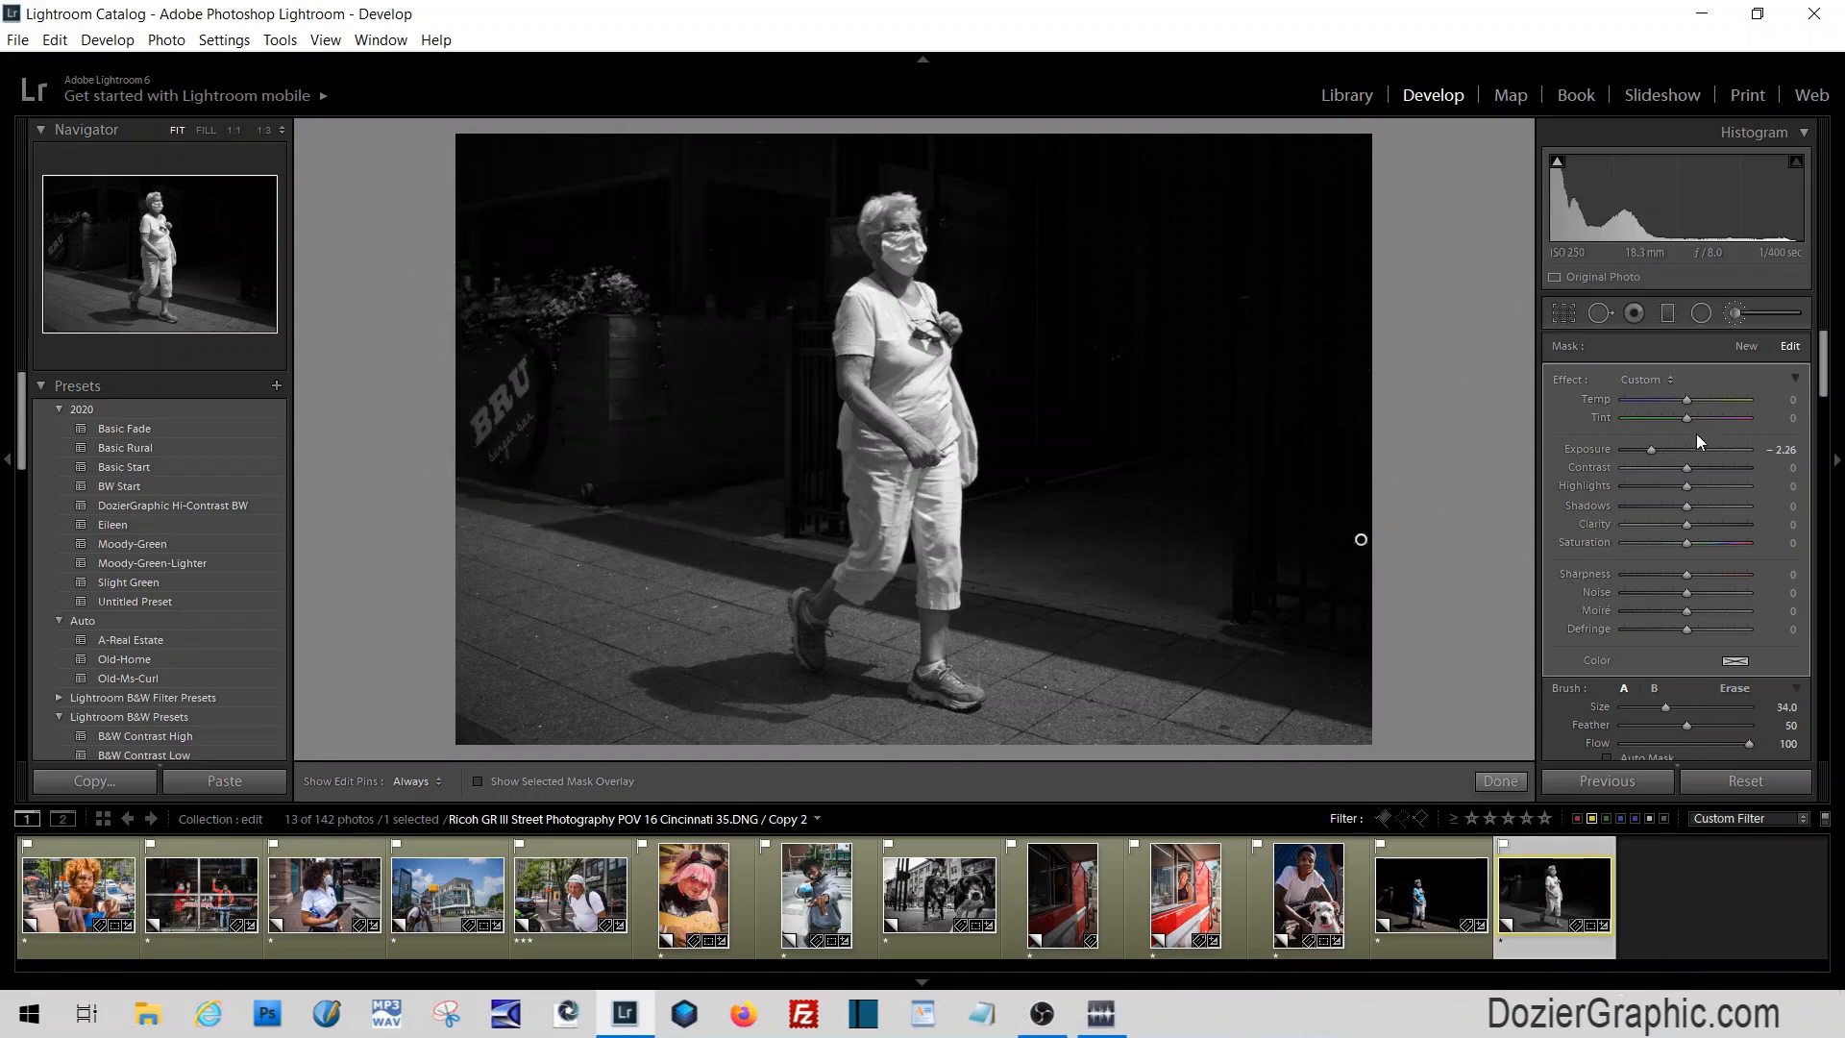
left_click(1739, 312)
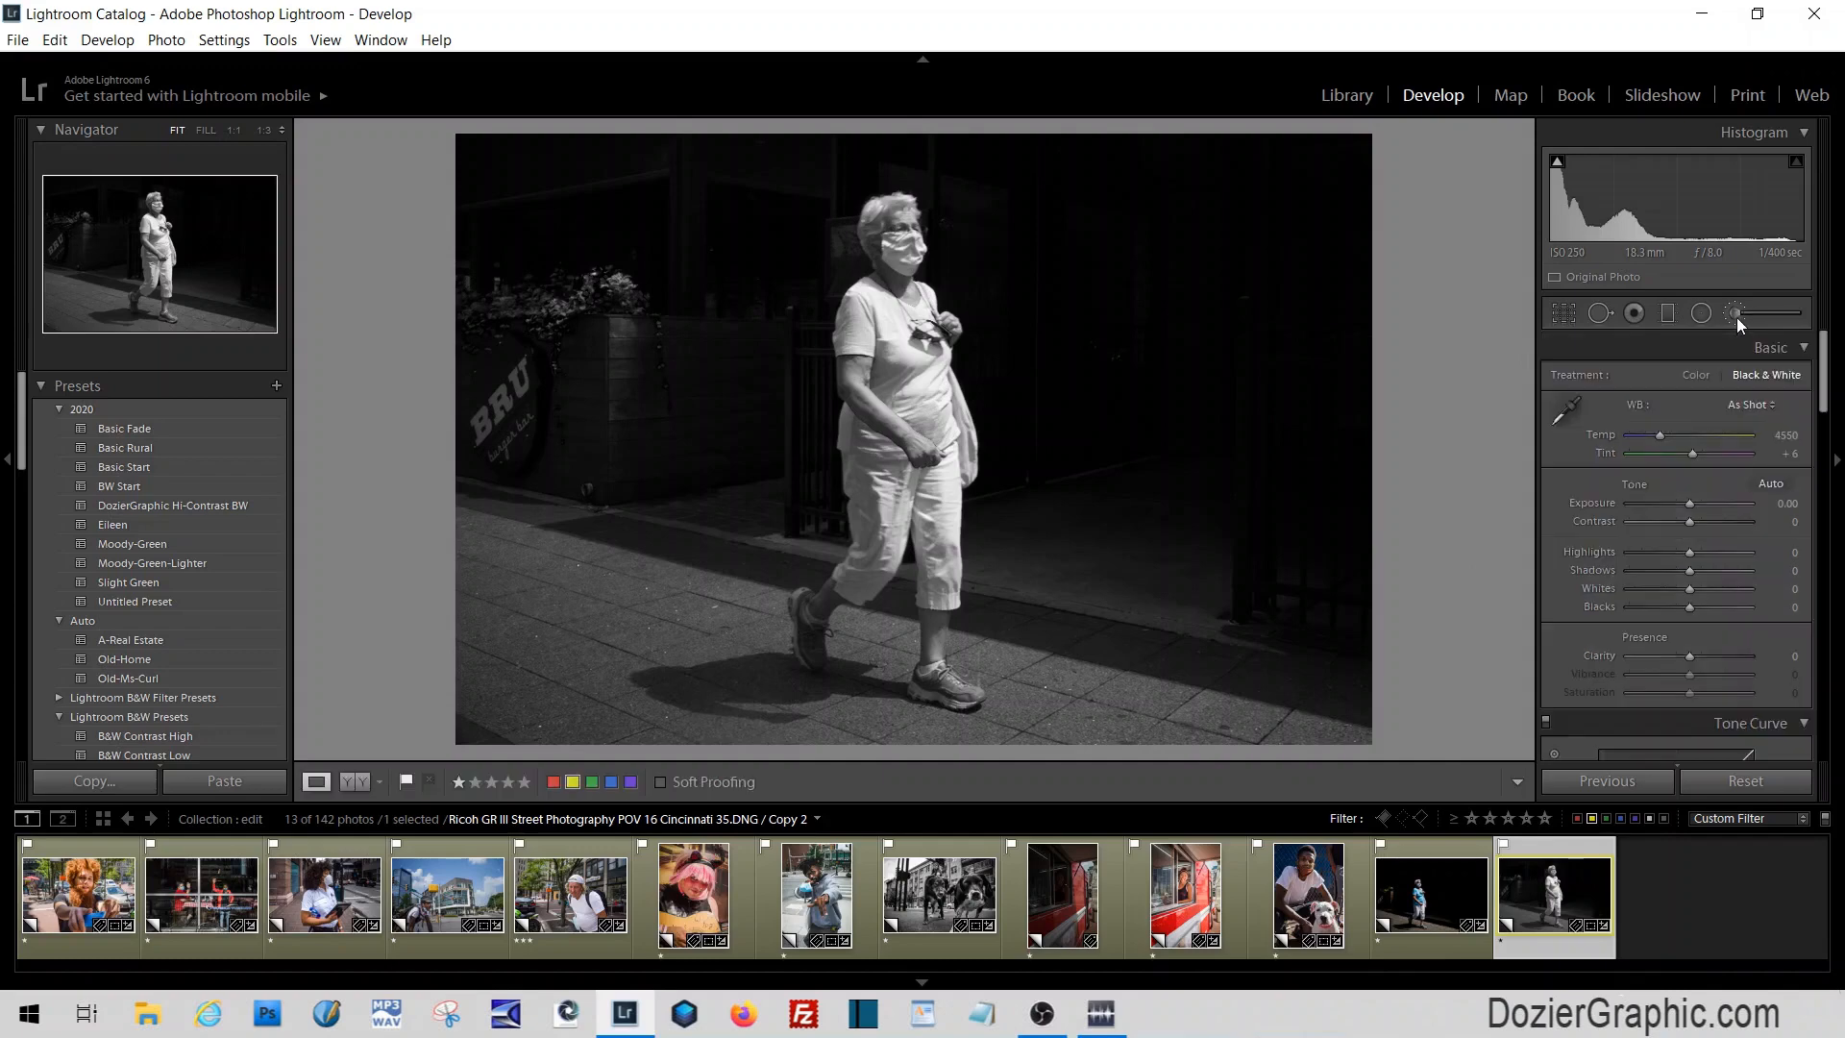
Brush a new adjustment with Exposure 1.39 and Clarity 35 over the BRU sign and flower planter
left_click(1738, 317)
left_click_drag(1651, 449, 1707, 448)
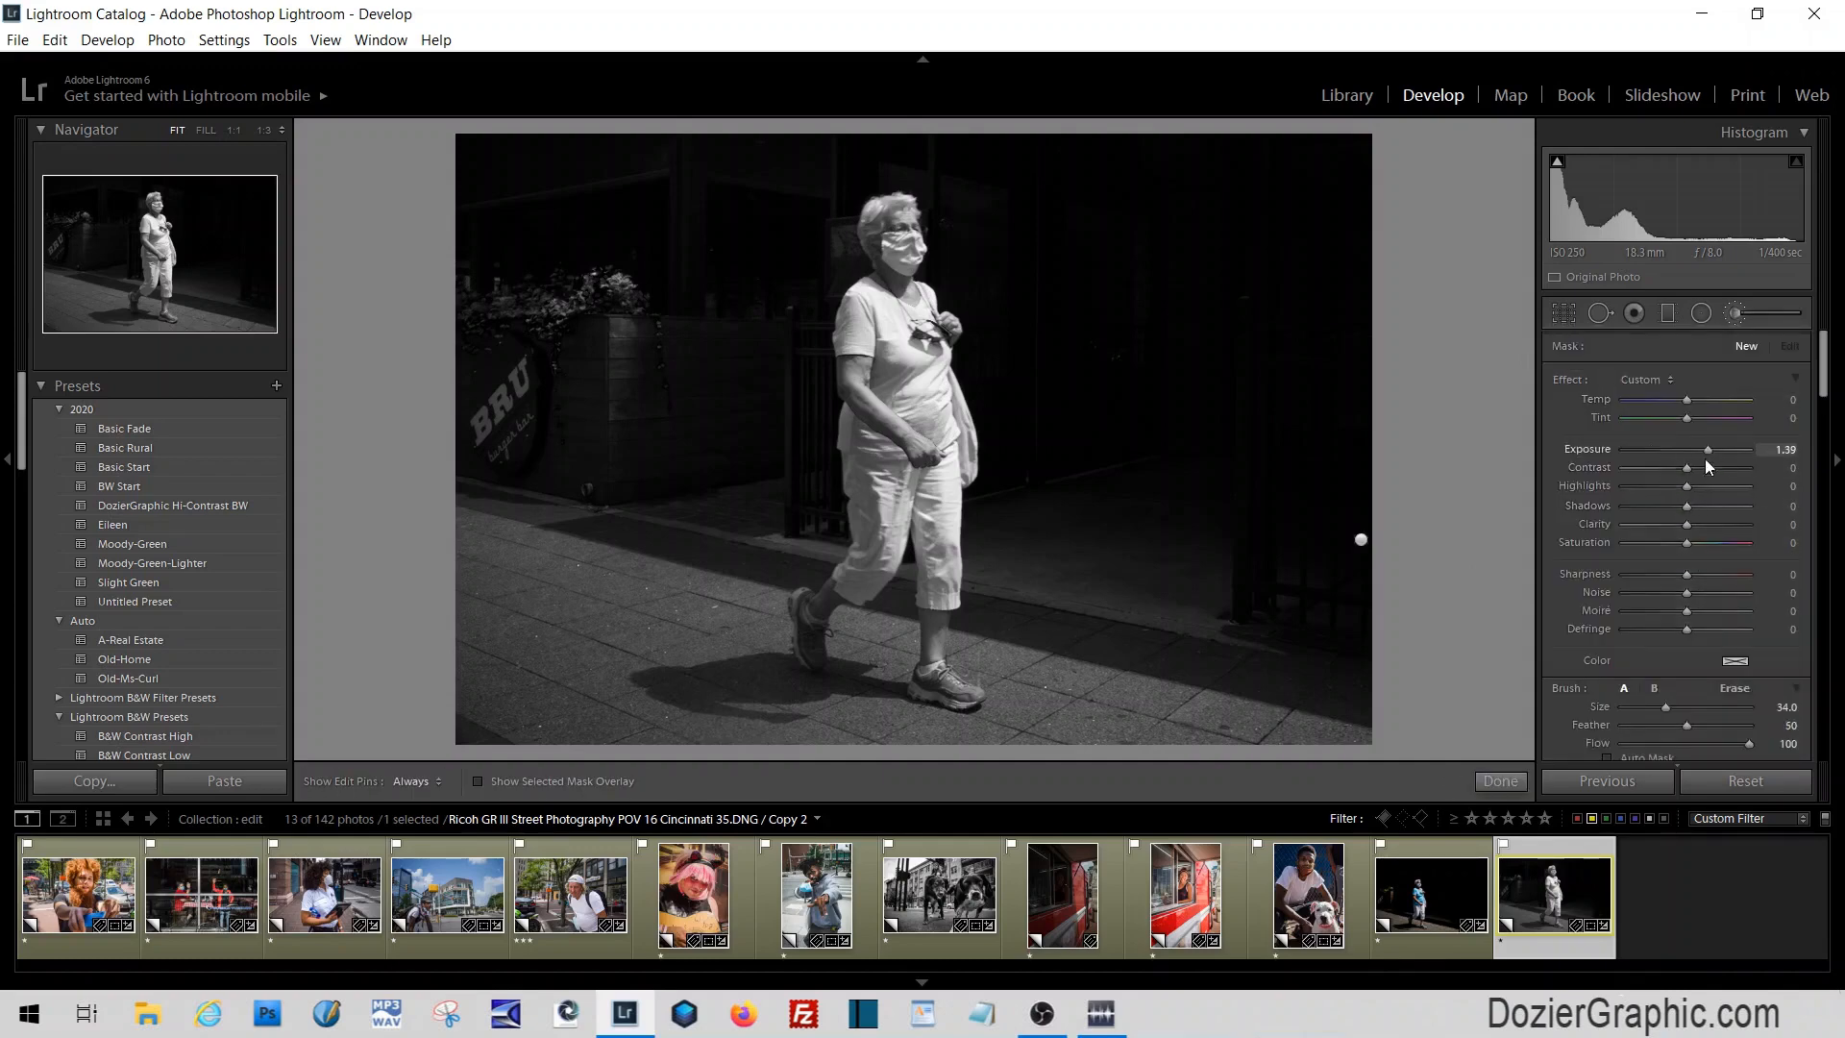
left_click_drag(560, 372, 522, 376)
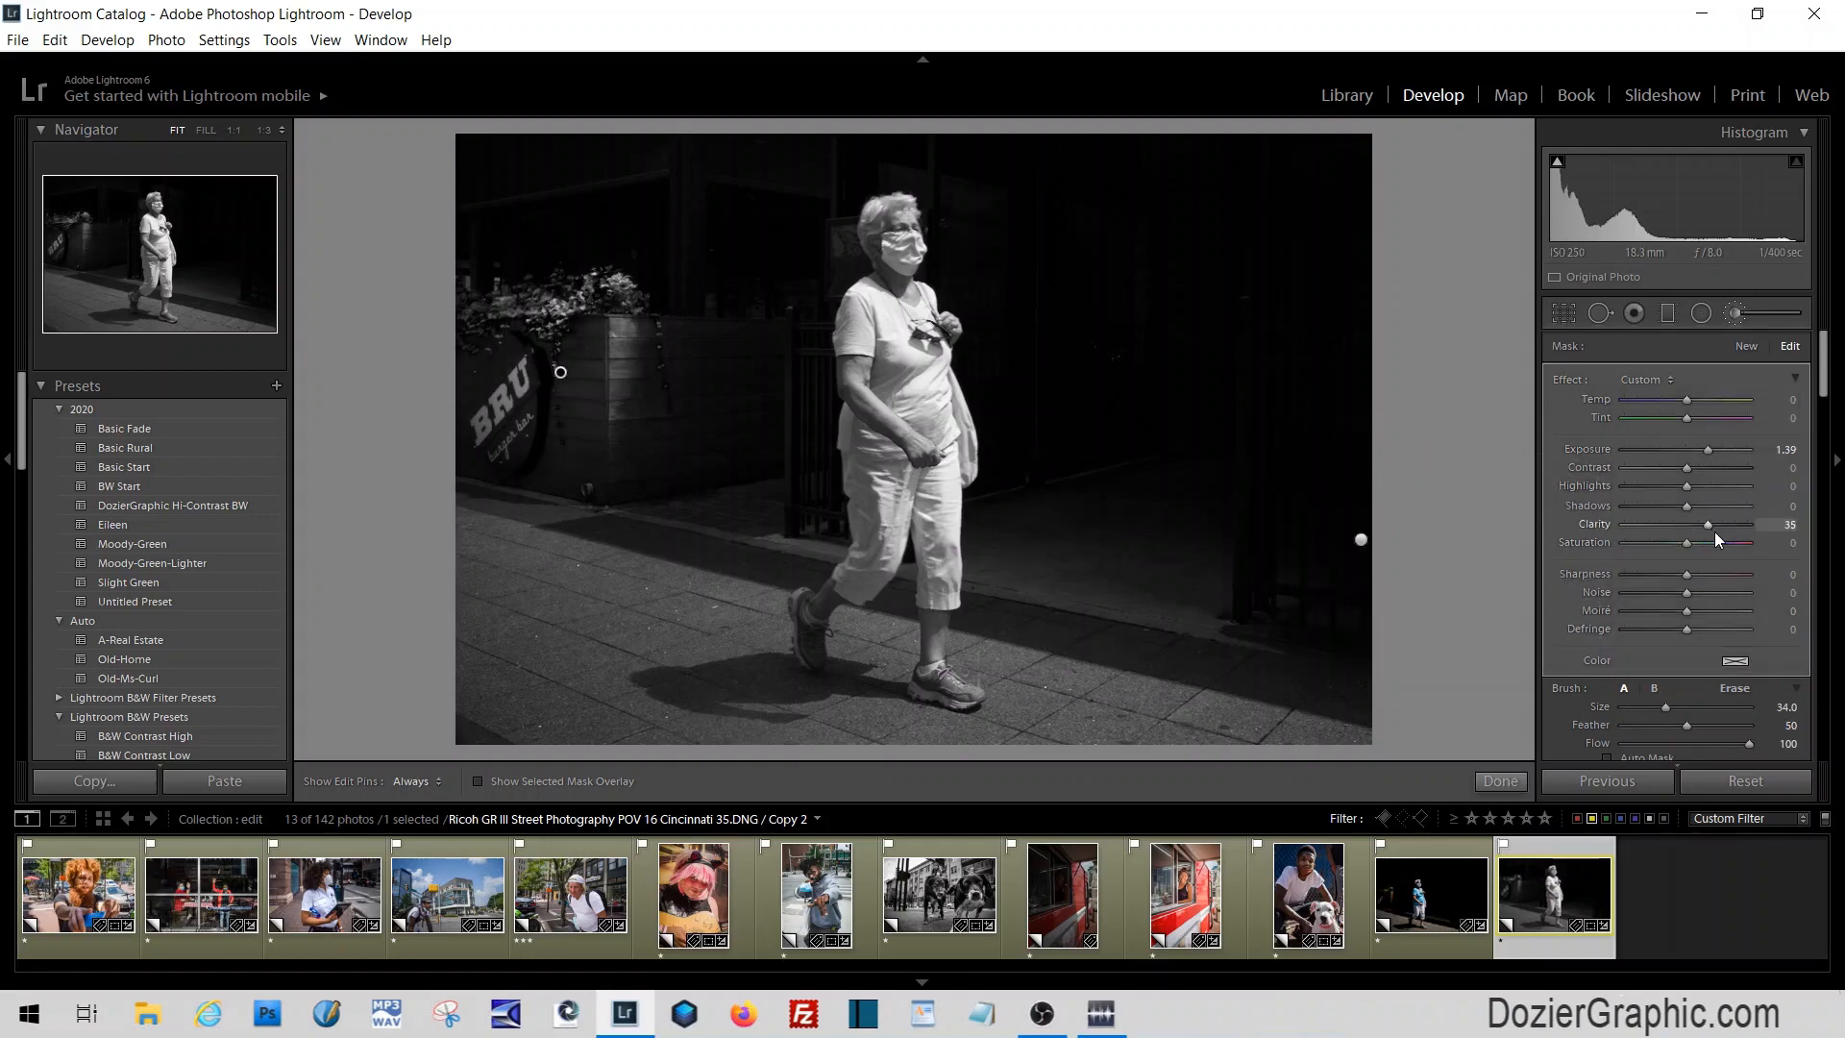
key("k")
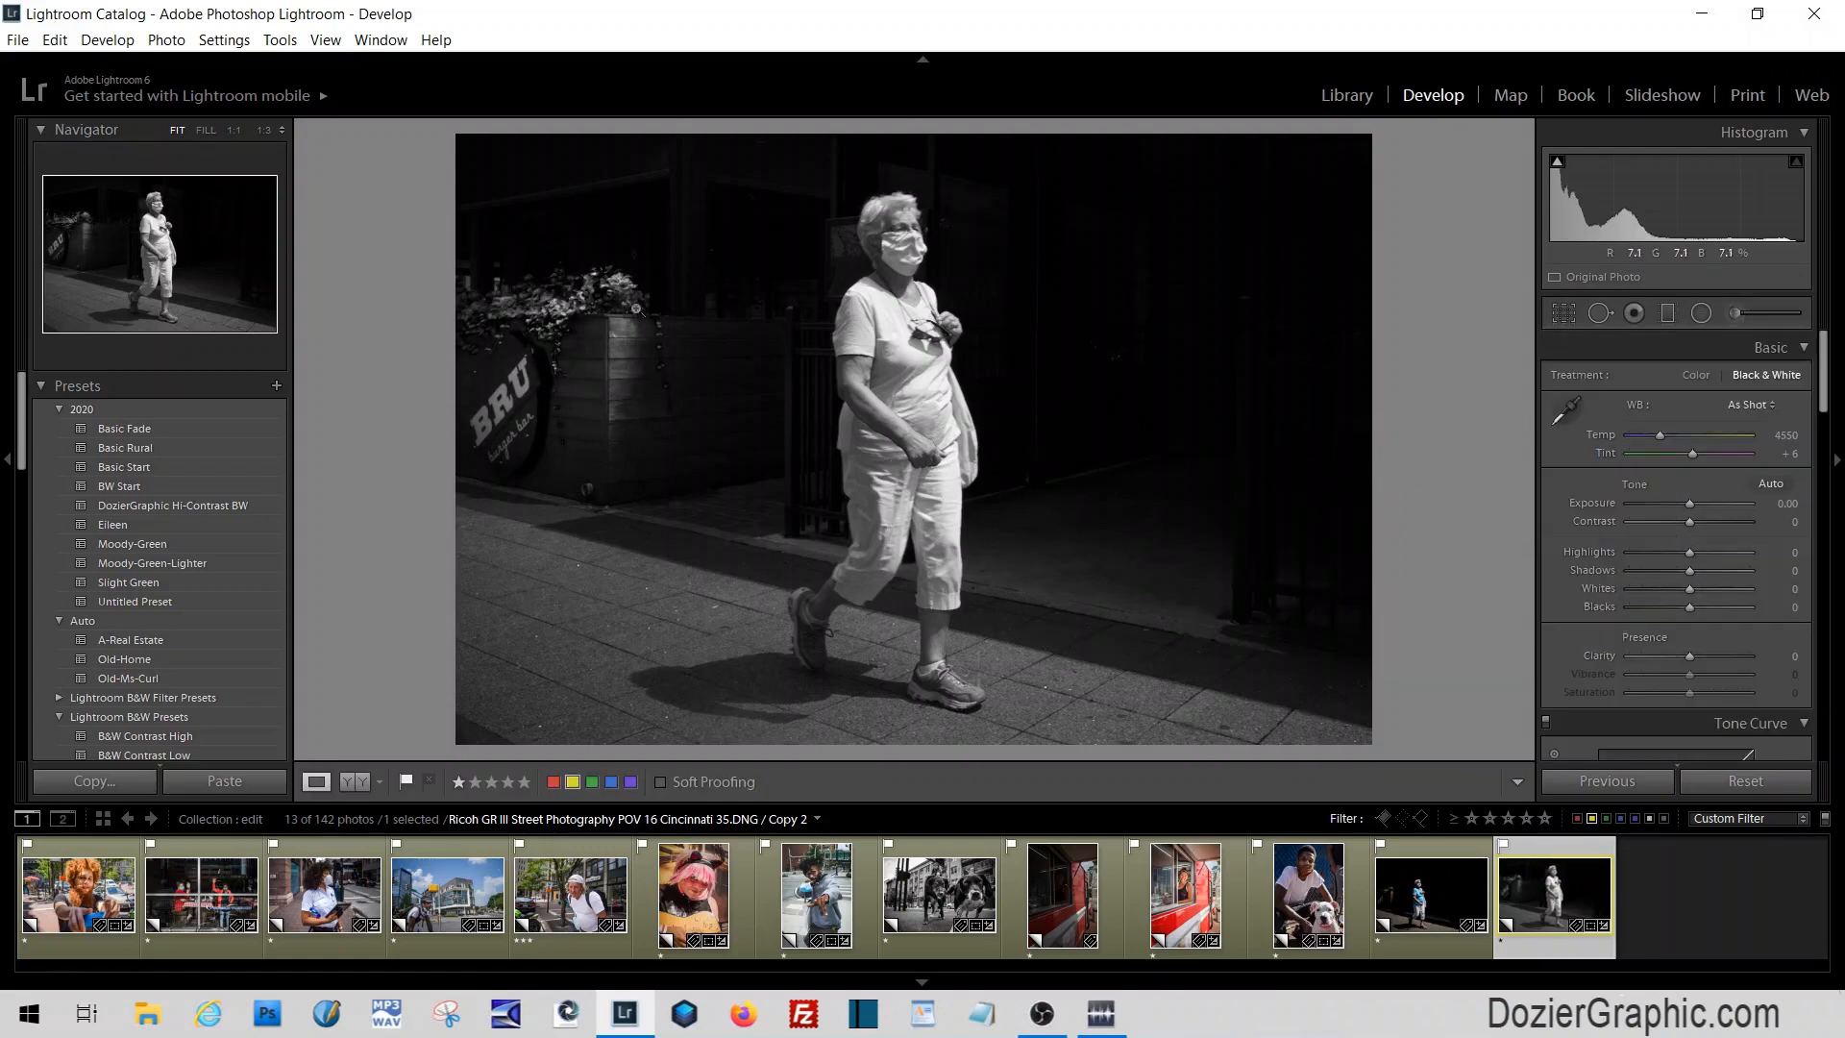
Tighten the landscape crop slightly from the lower corner in front of the woman
left_click(1564, 312)
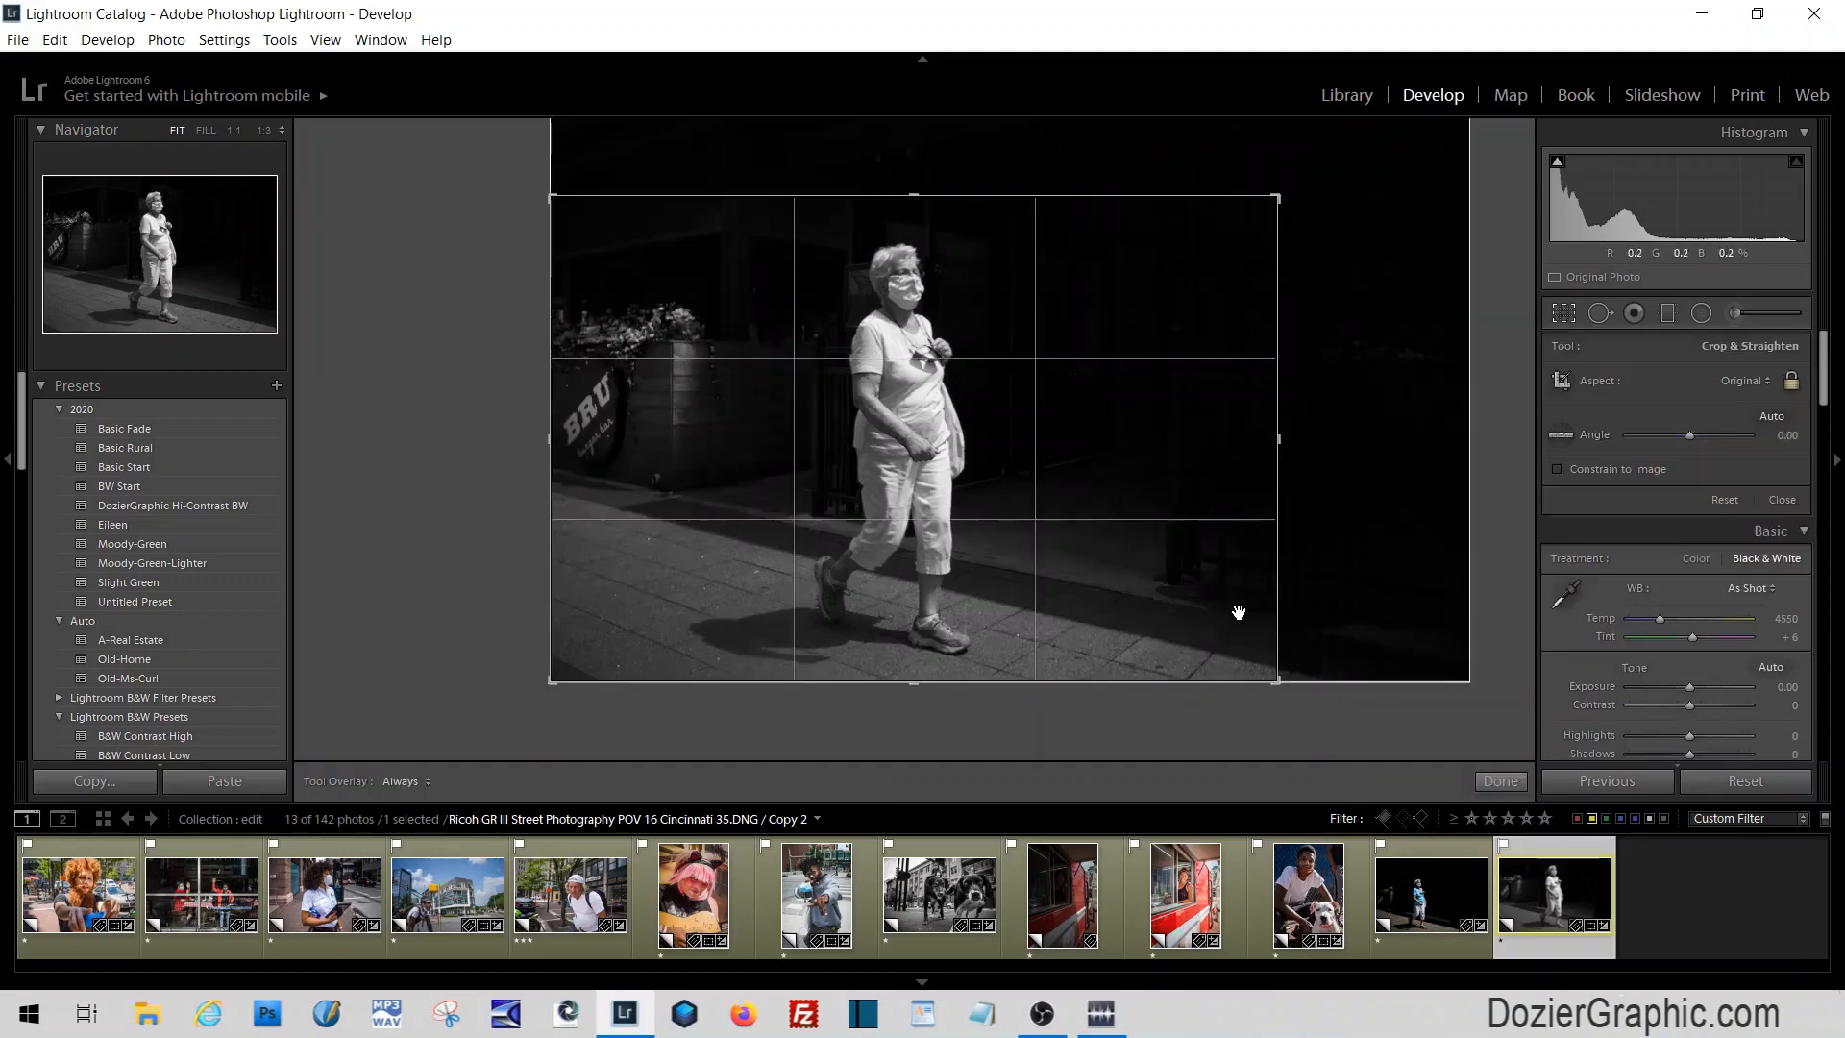
left_click_drag(1278, 681, 1271, 677)
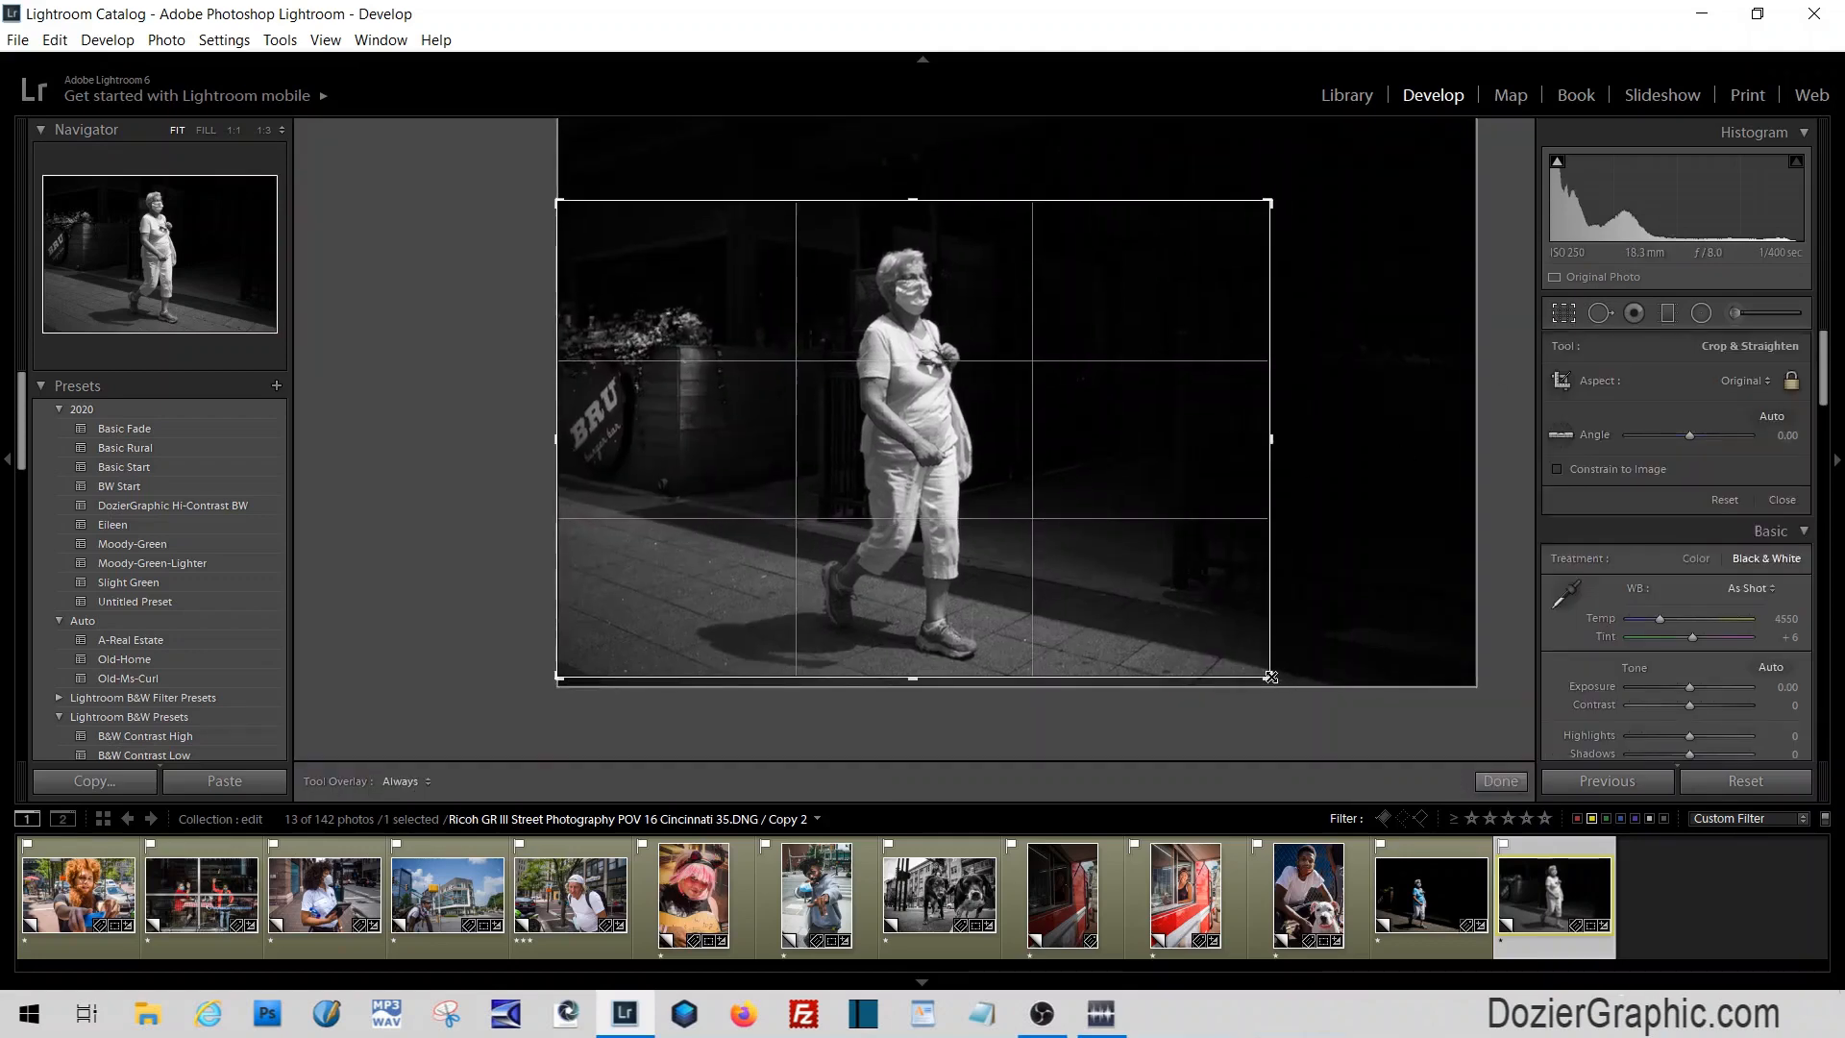
left_click(1565, 313)
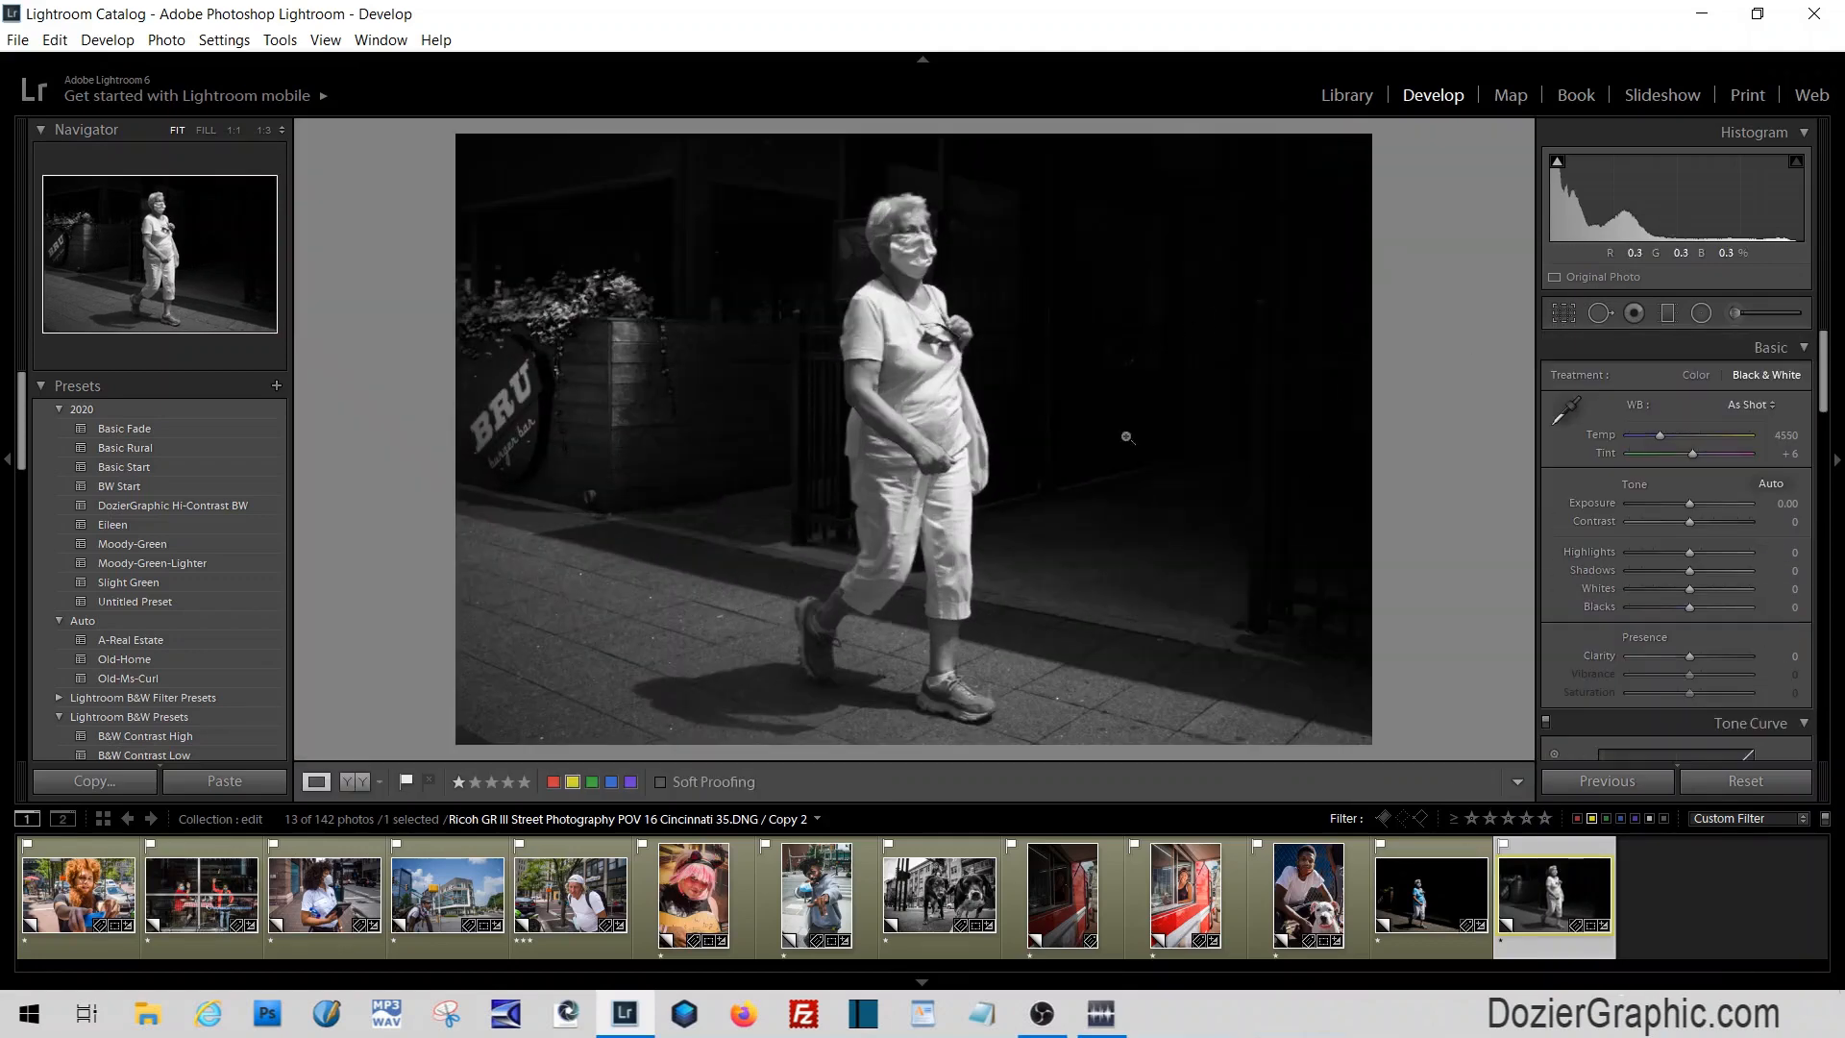
Reset Contrast and set Blacks to -25 on the color version of the woman's photo, and return to the black-and-white copy
left_click(1434, 913)
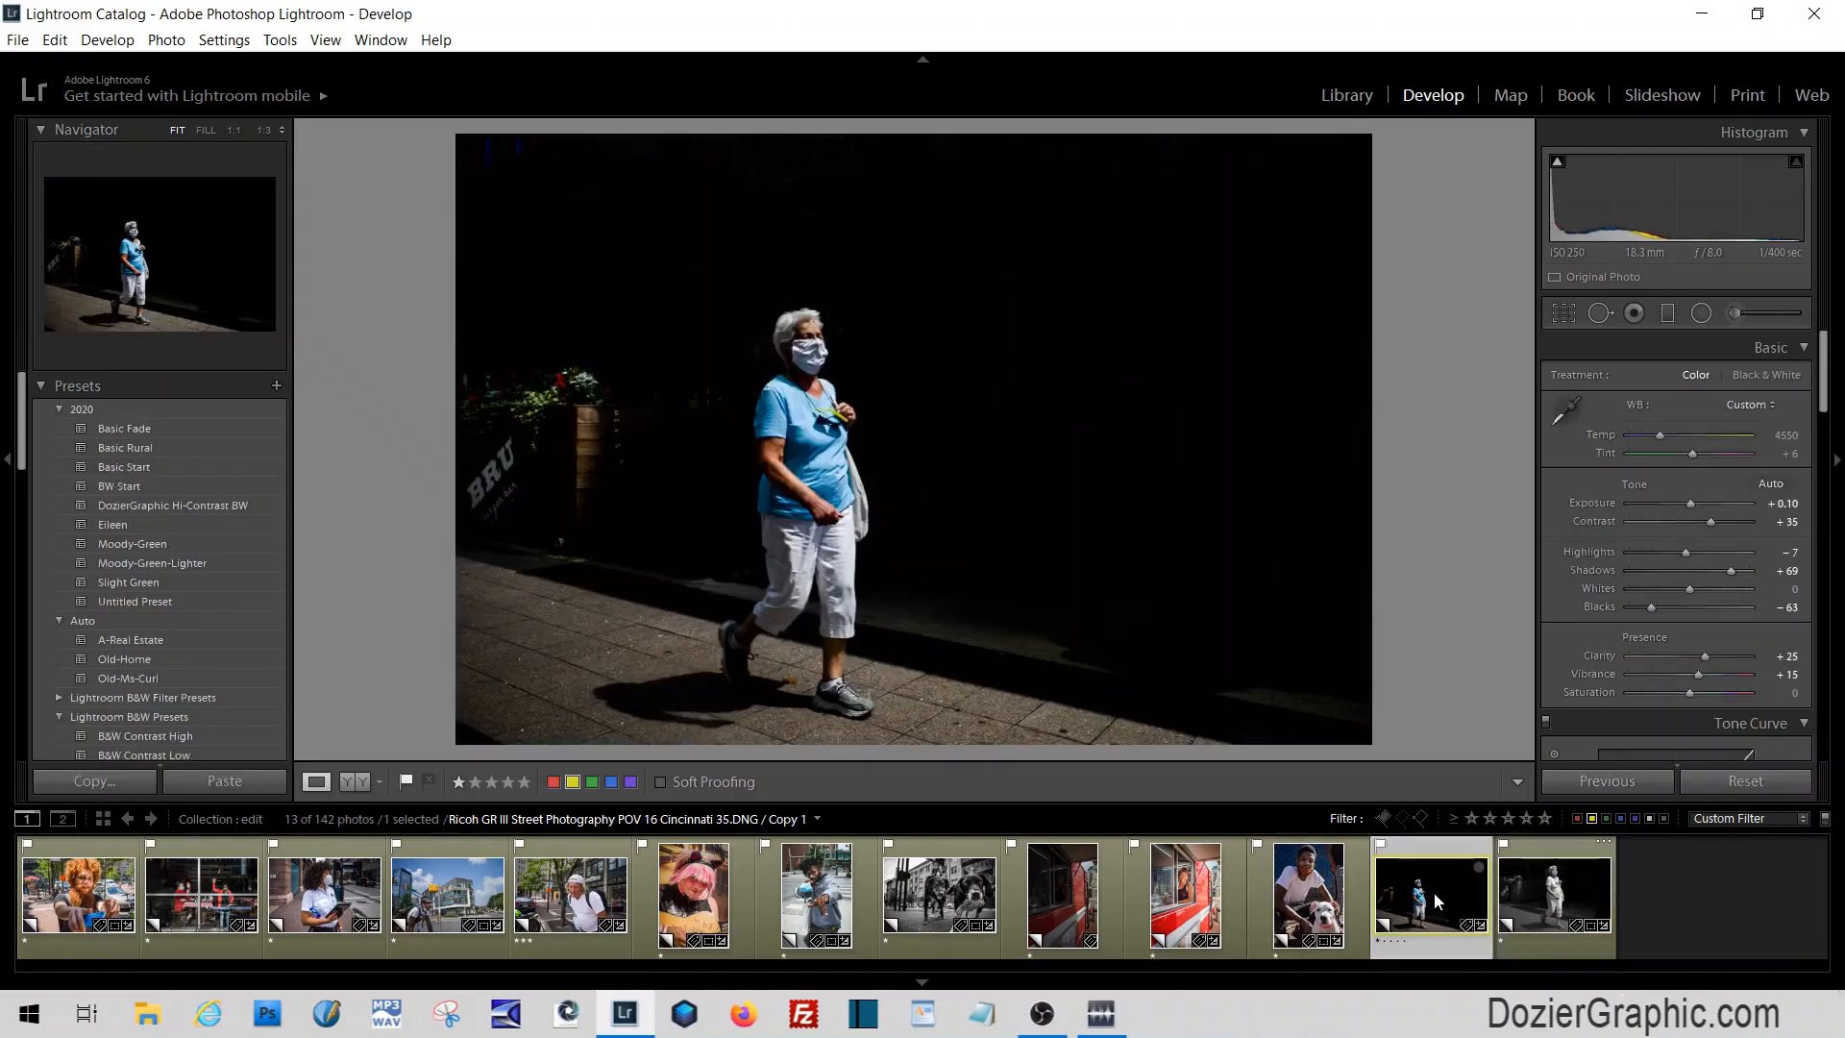
double_click(1607, 523)
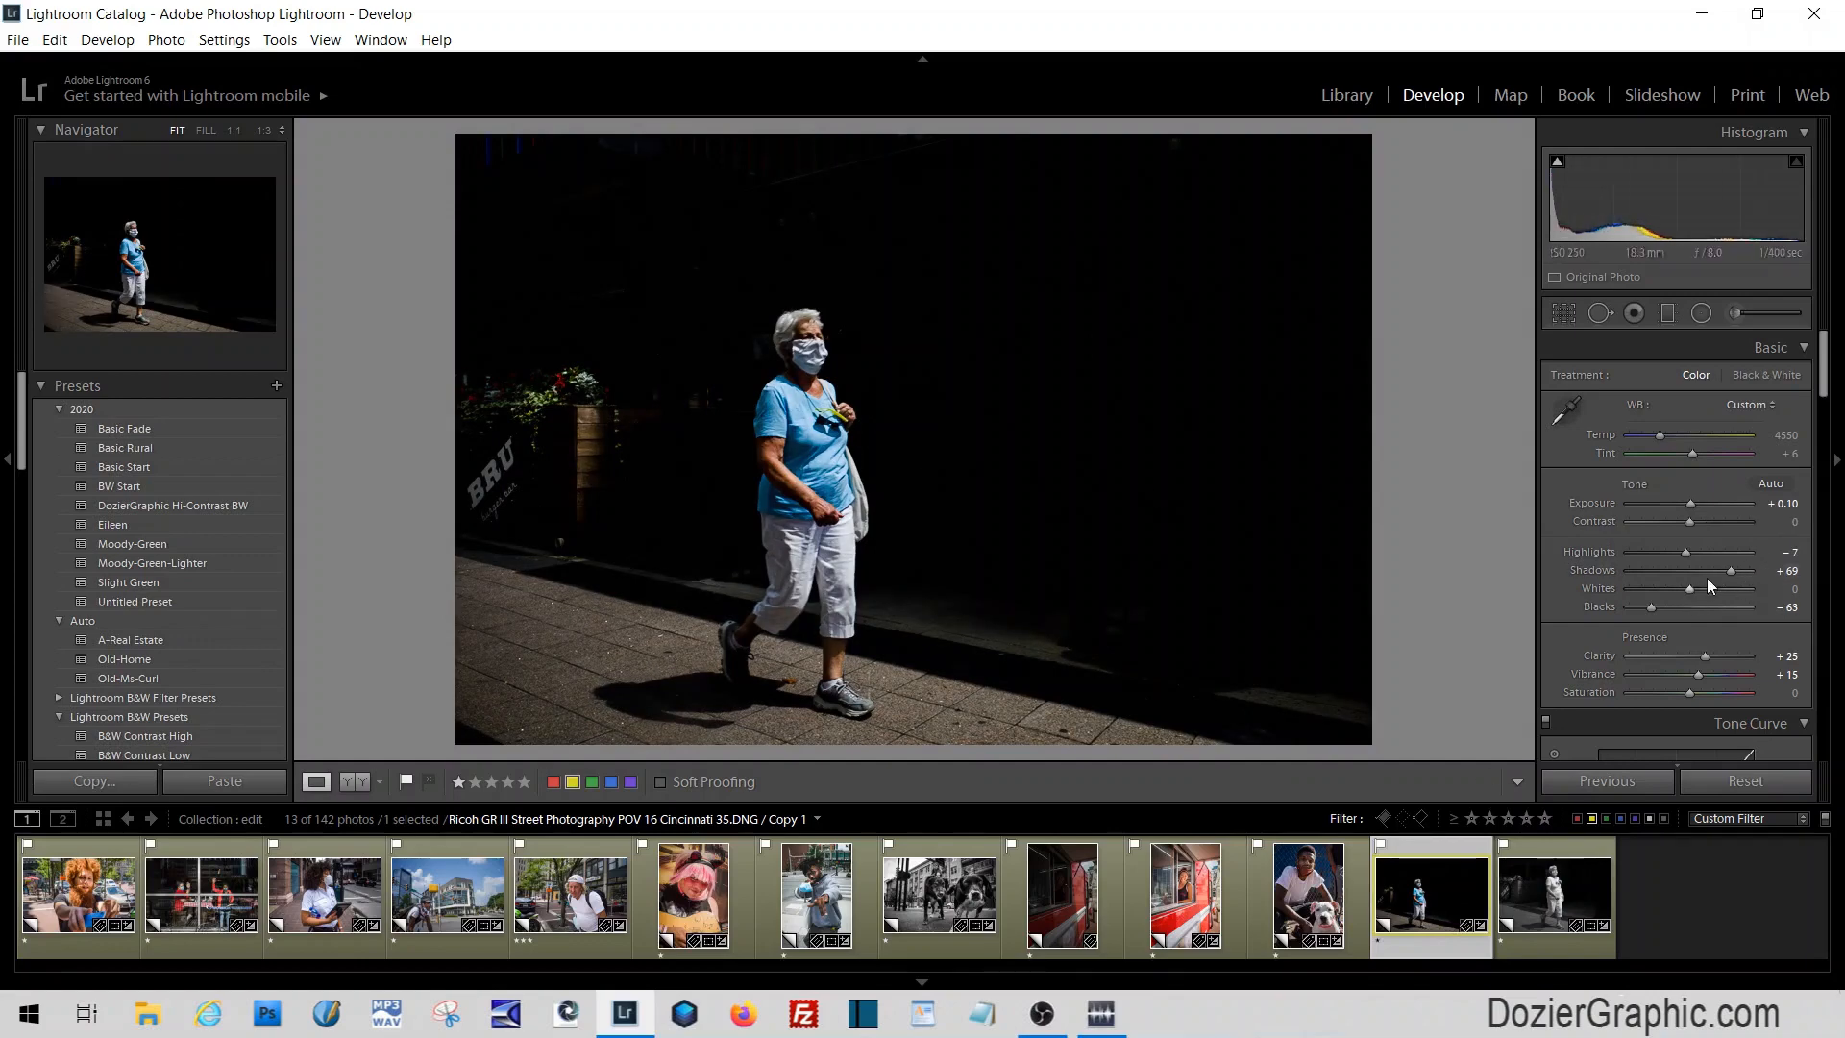
left_click_drag(1651, 608, 1671, 609)
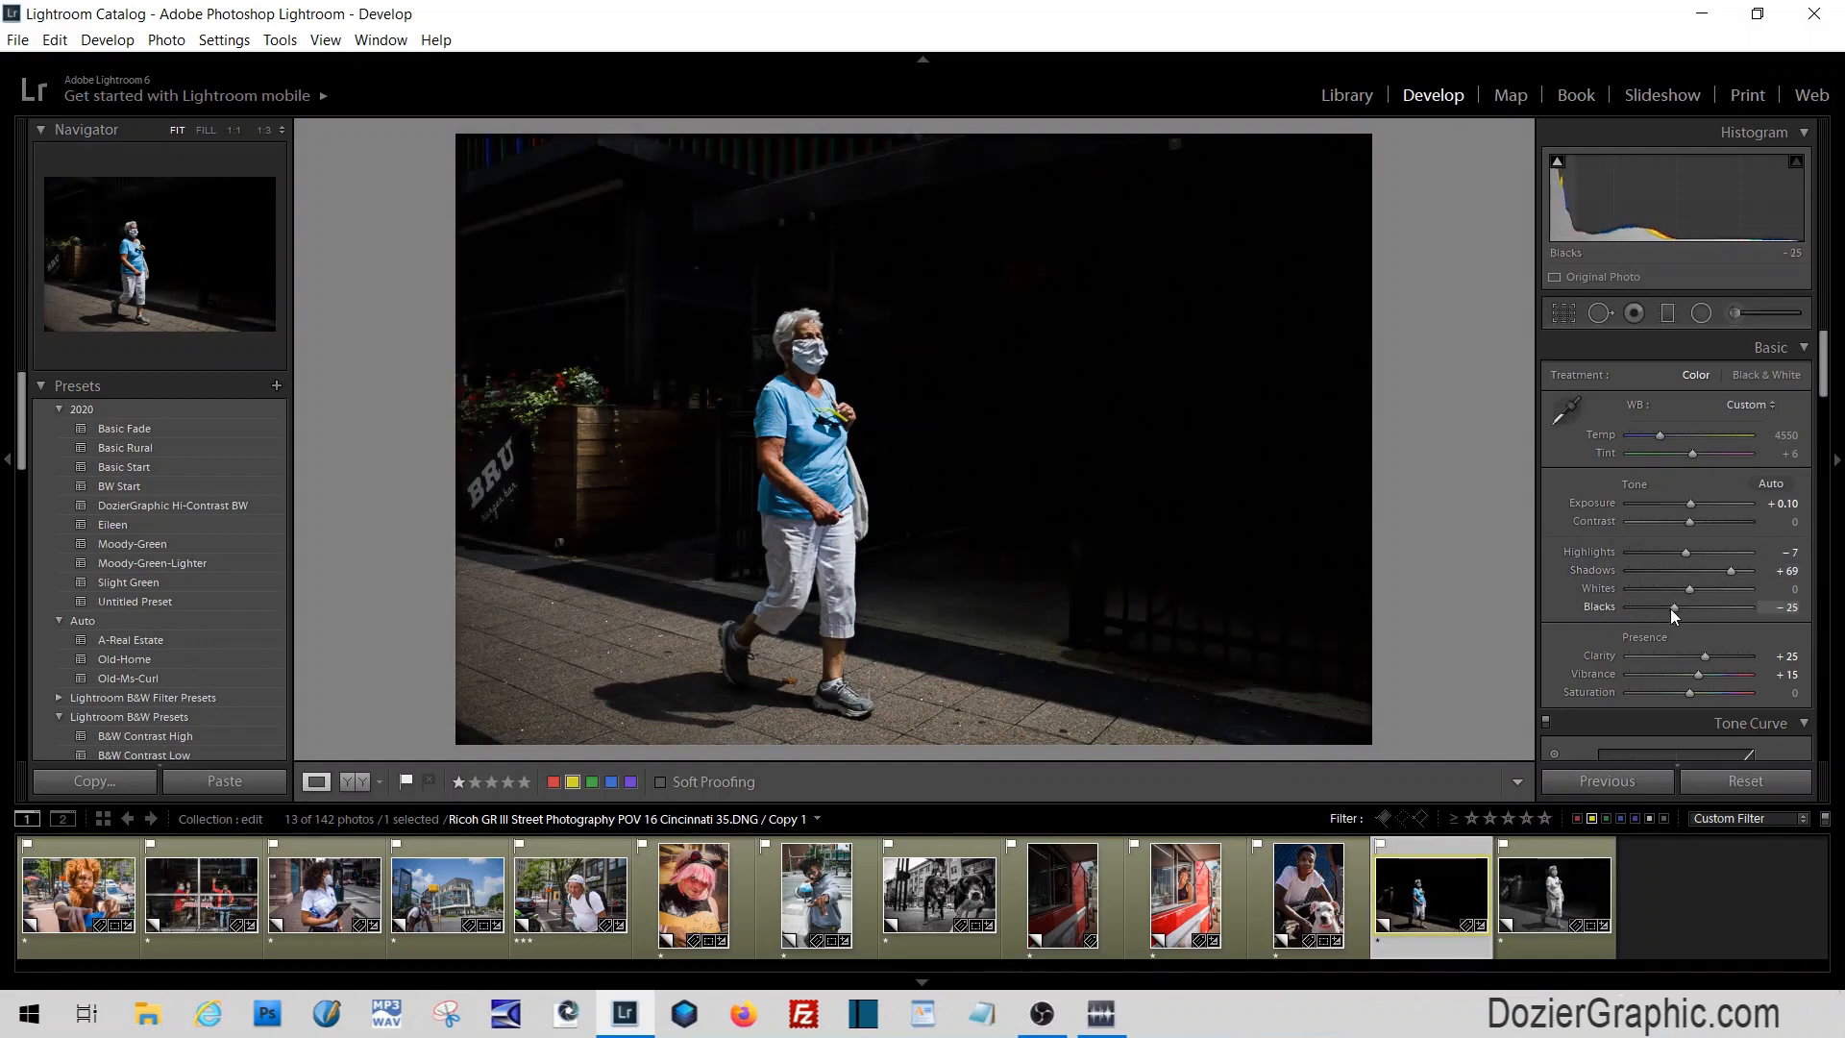
key("Right")
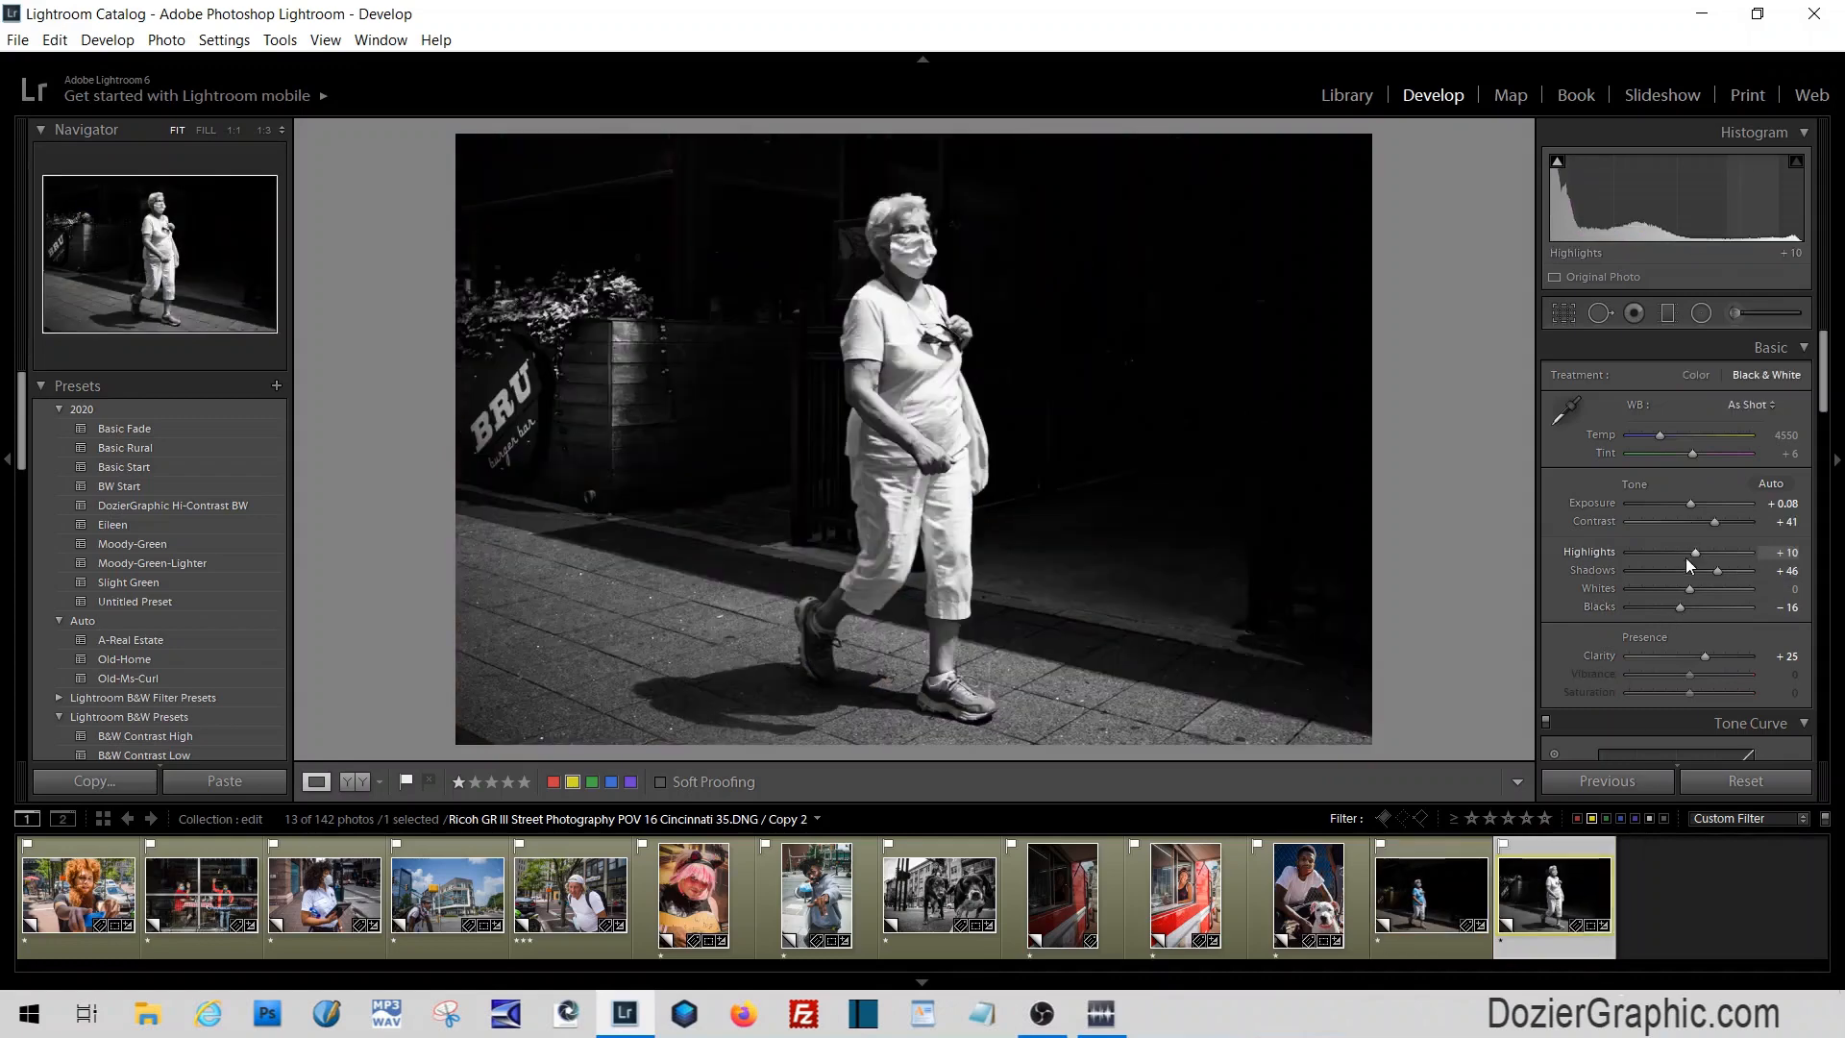